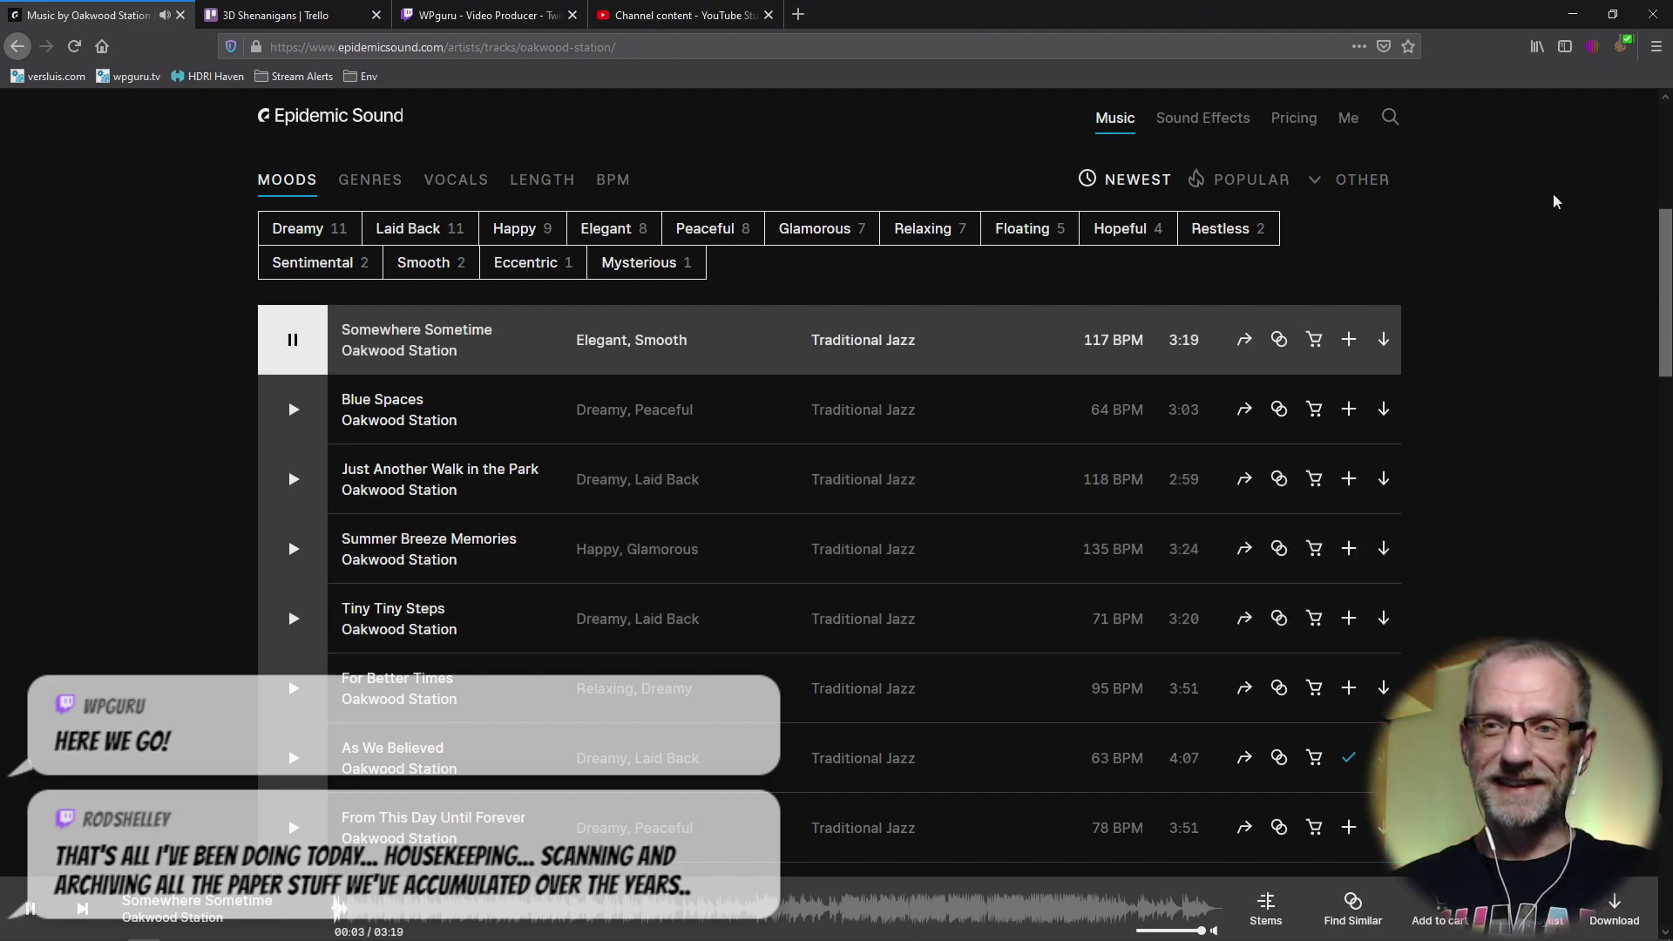
Switch to Photoshop and save the YouTube Thumbnail 2020.psd document.
left_click(1576, 30)
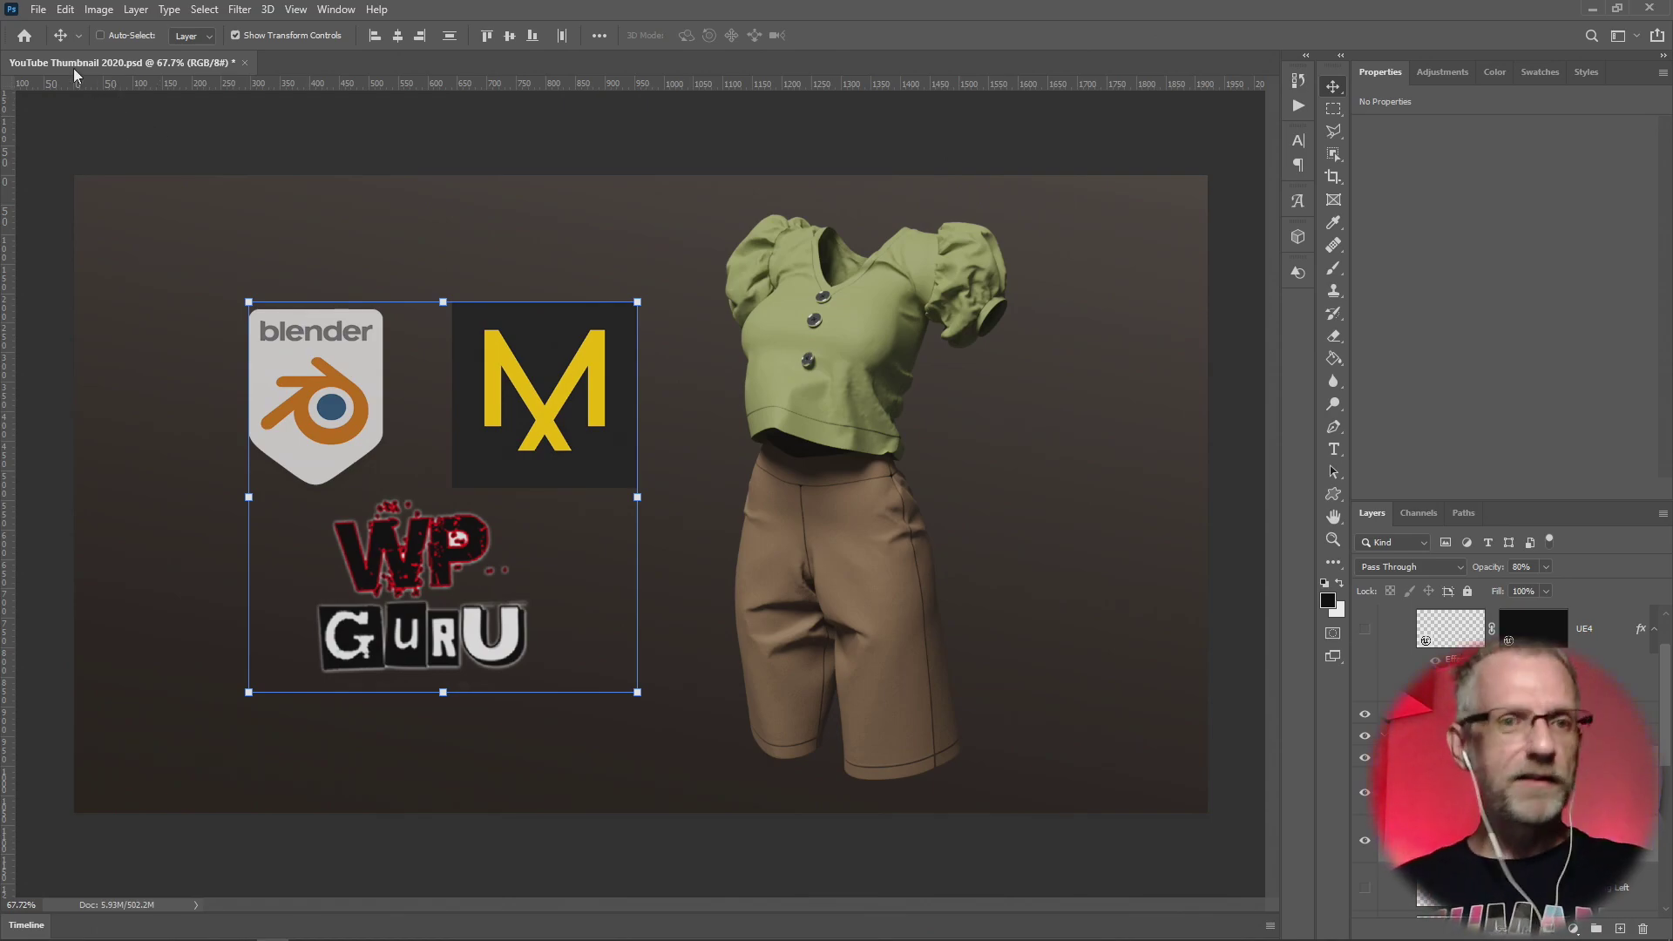
left_click(41, 10)
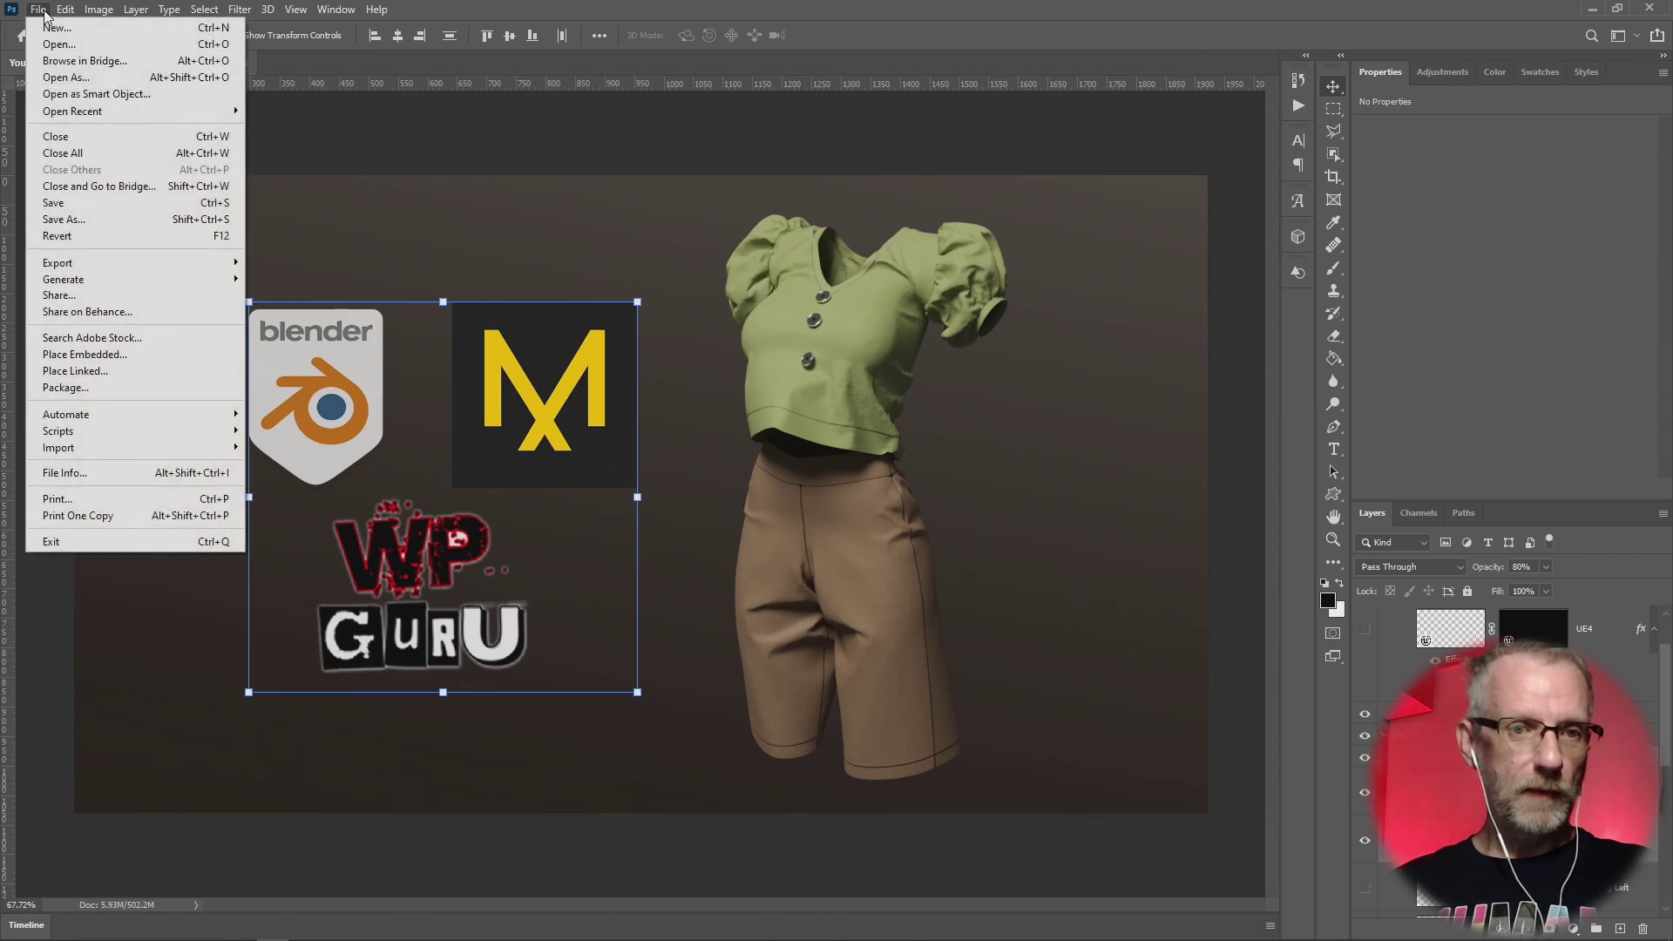
left_click(110, 204)
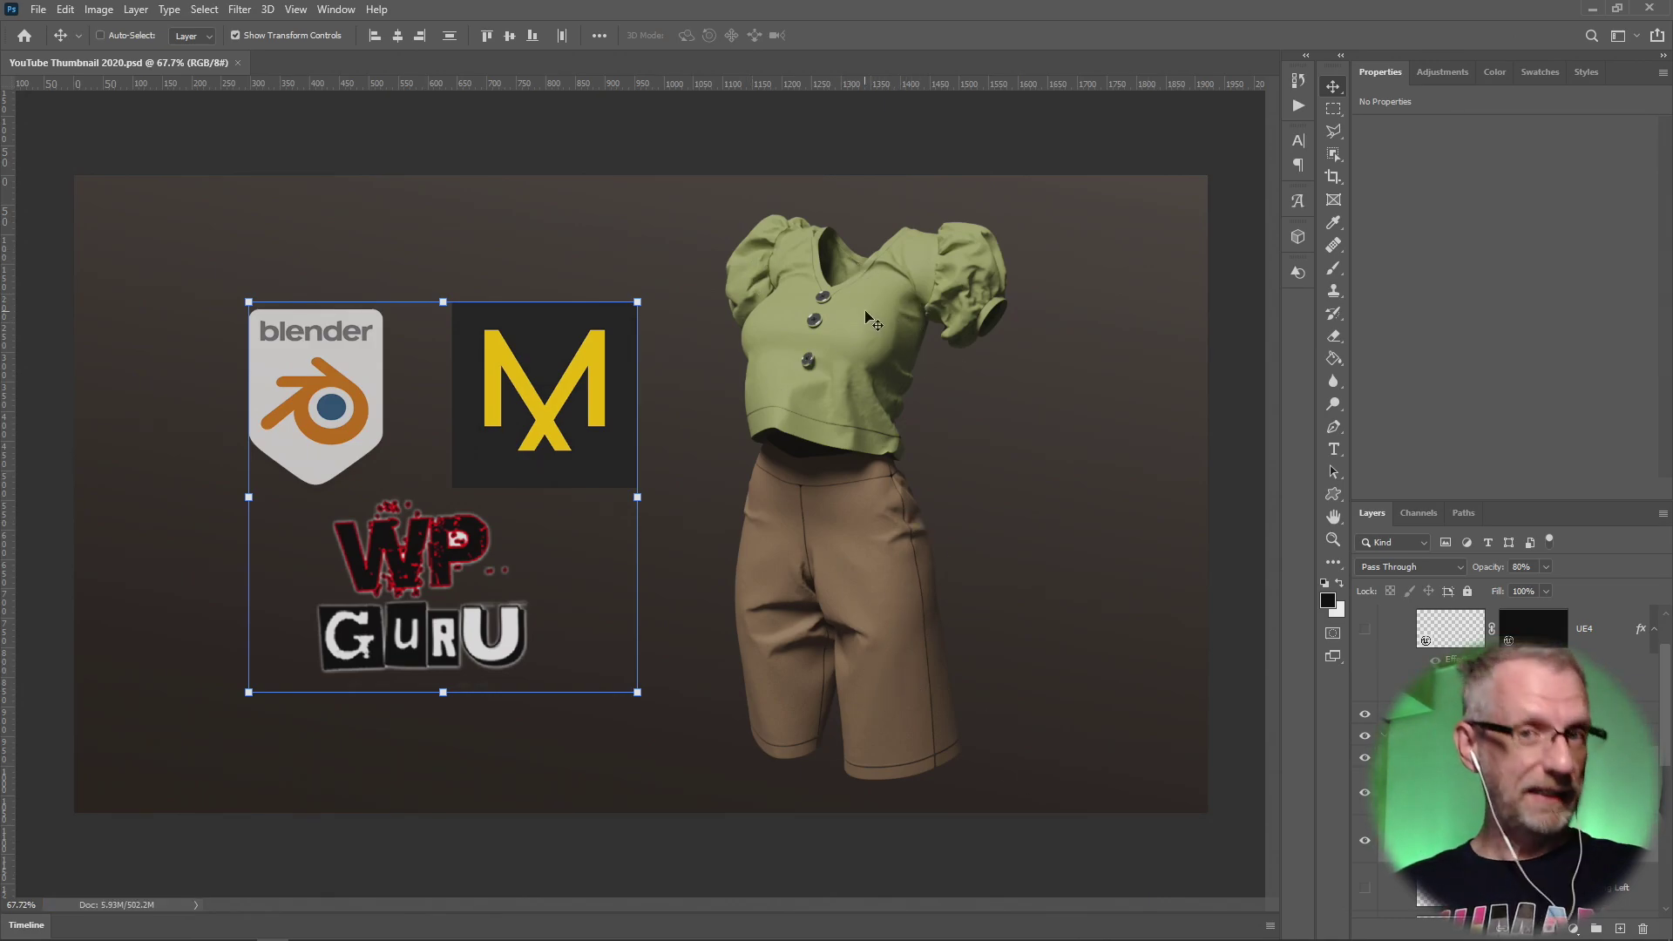
Examine the green puffy-sleeved shirt and the brown shorts in the thumbnail up close.
left_click(850, 843)
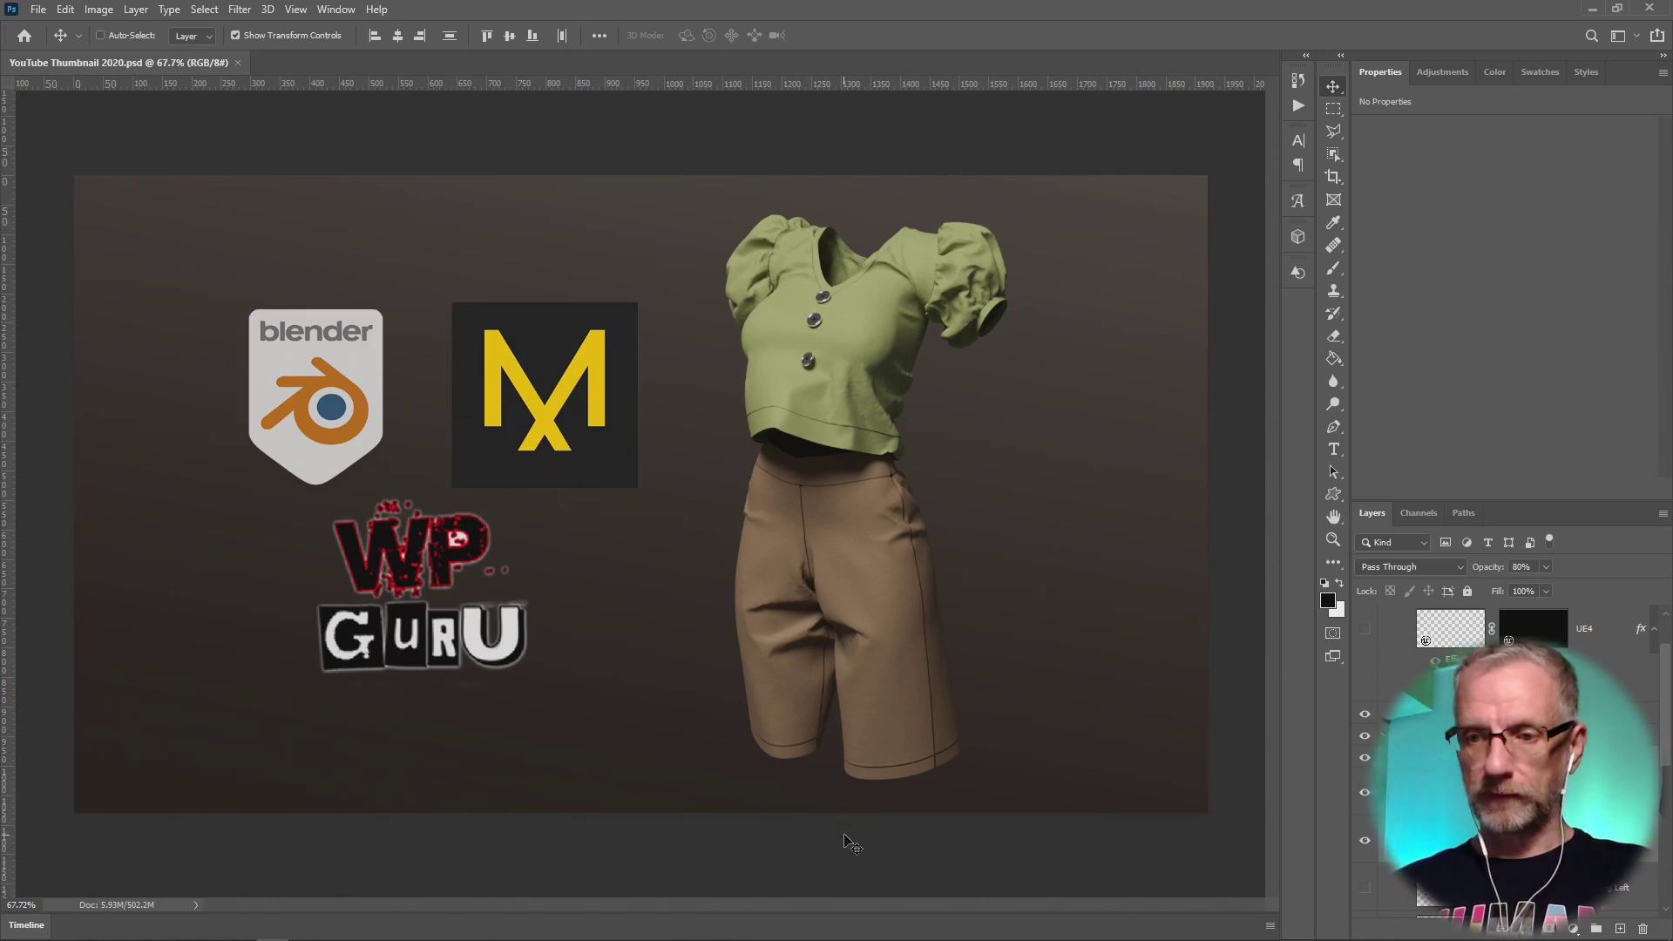
key("ctrl+z")
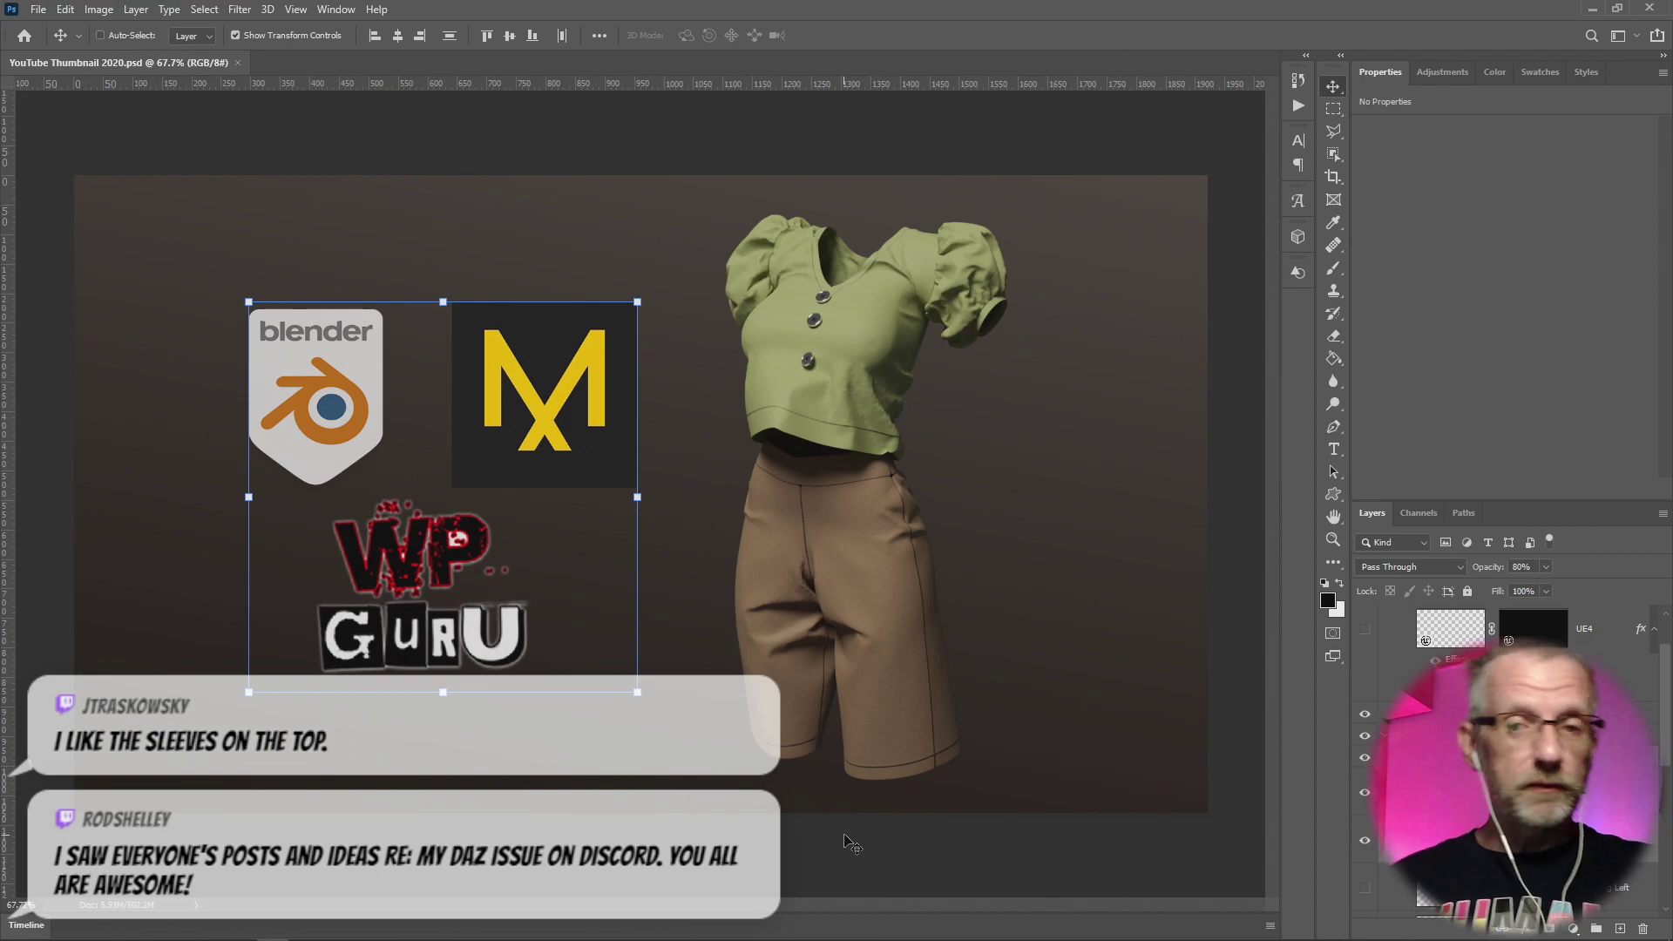
scroll(1168, 453, "up", 3)
scroll(1105, 382, "up", 2)
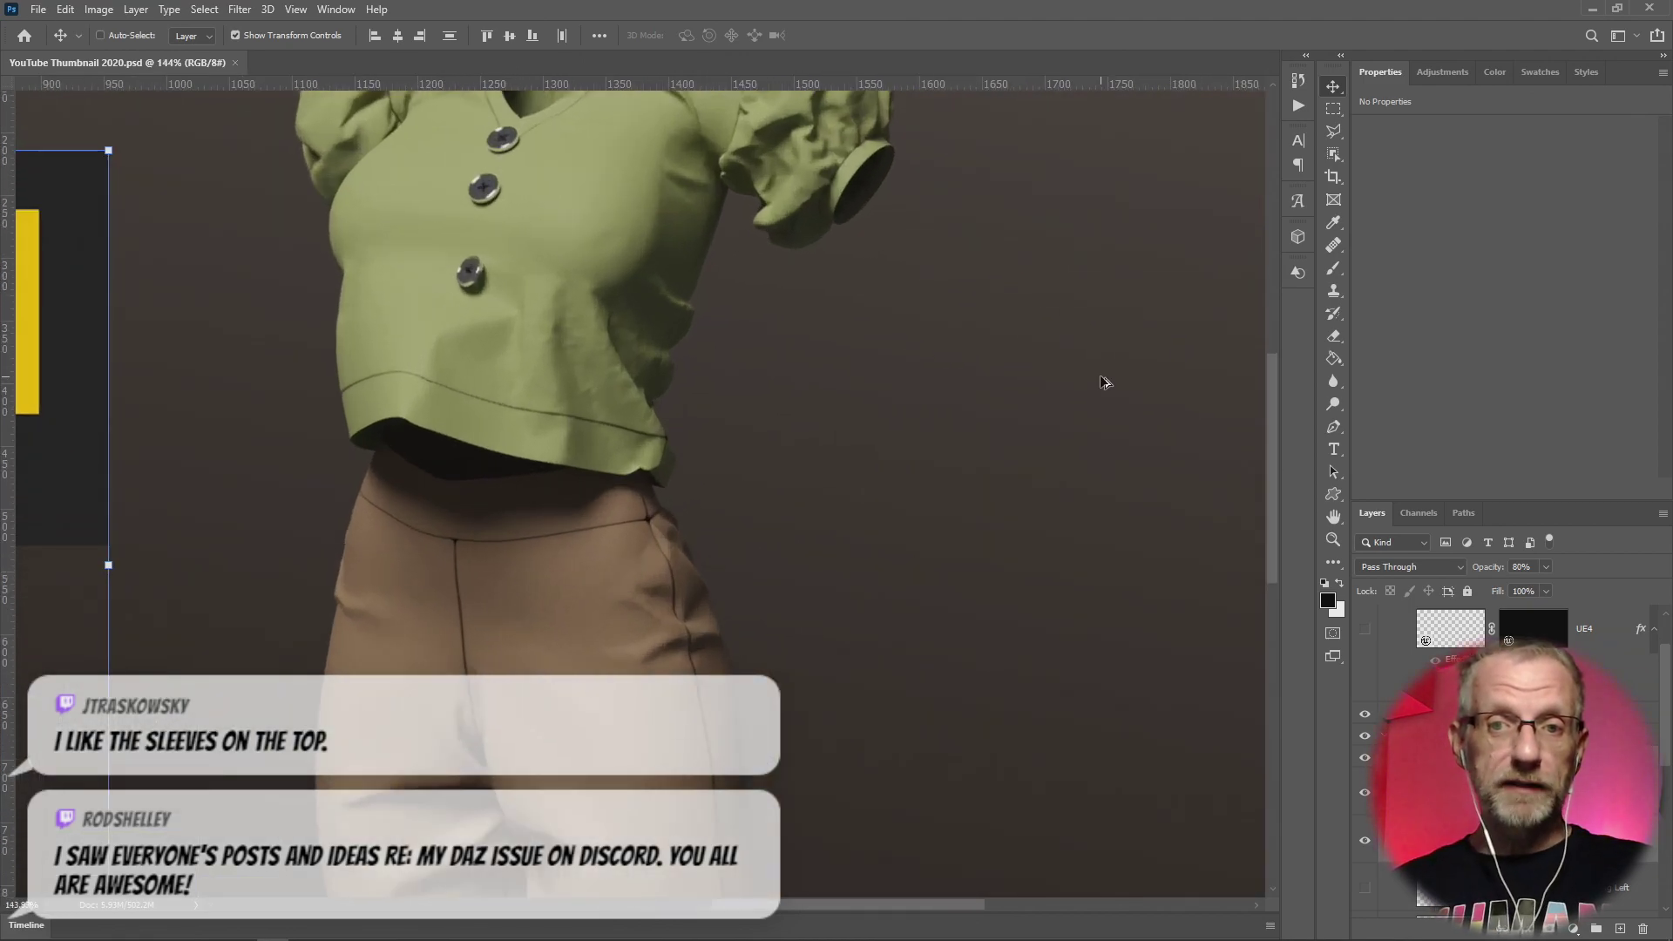
left_click_drag(1027, 377, 1128, 621)
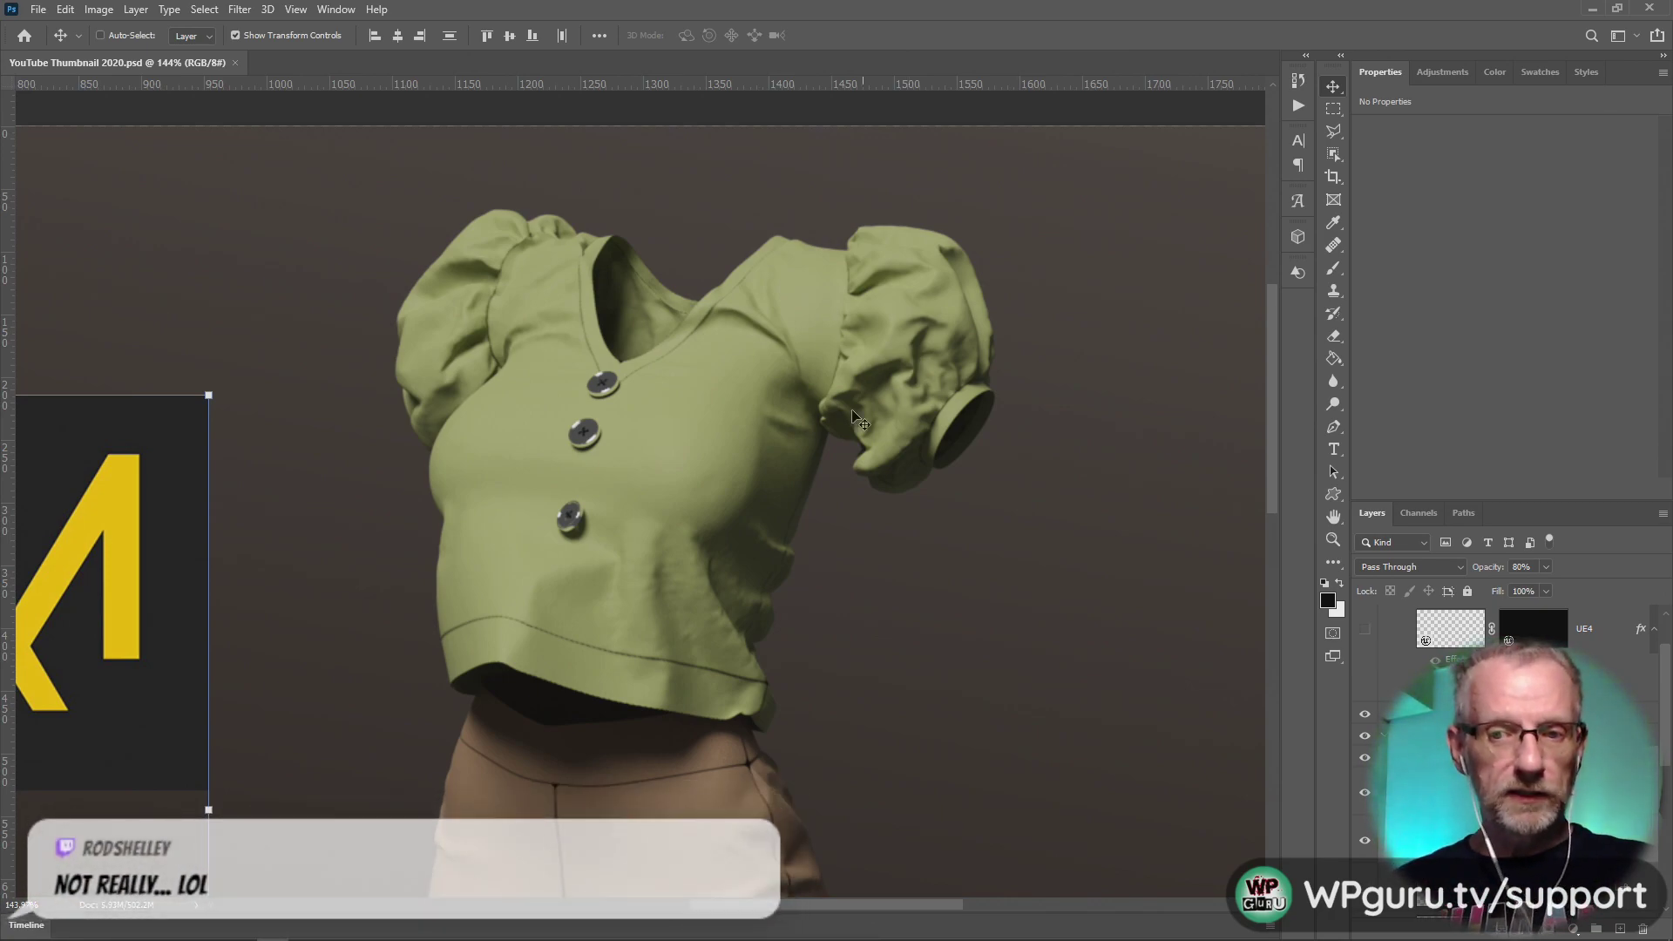
left_click_drag(962, 550, 979, 416)
key("ctrl+z")
left_click_drag(968, 588, 1016, 36)
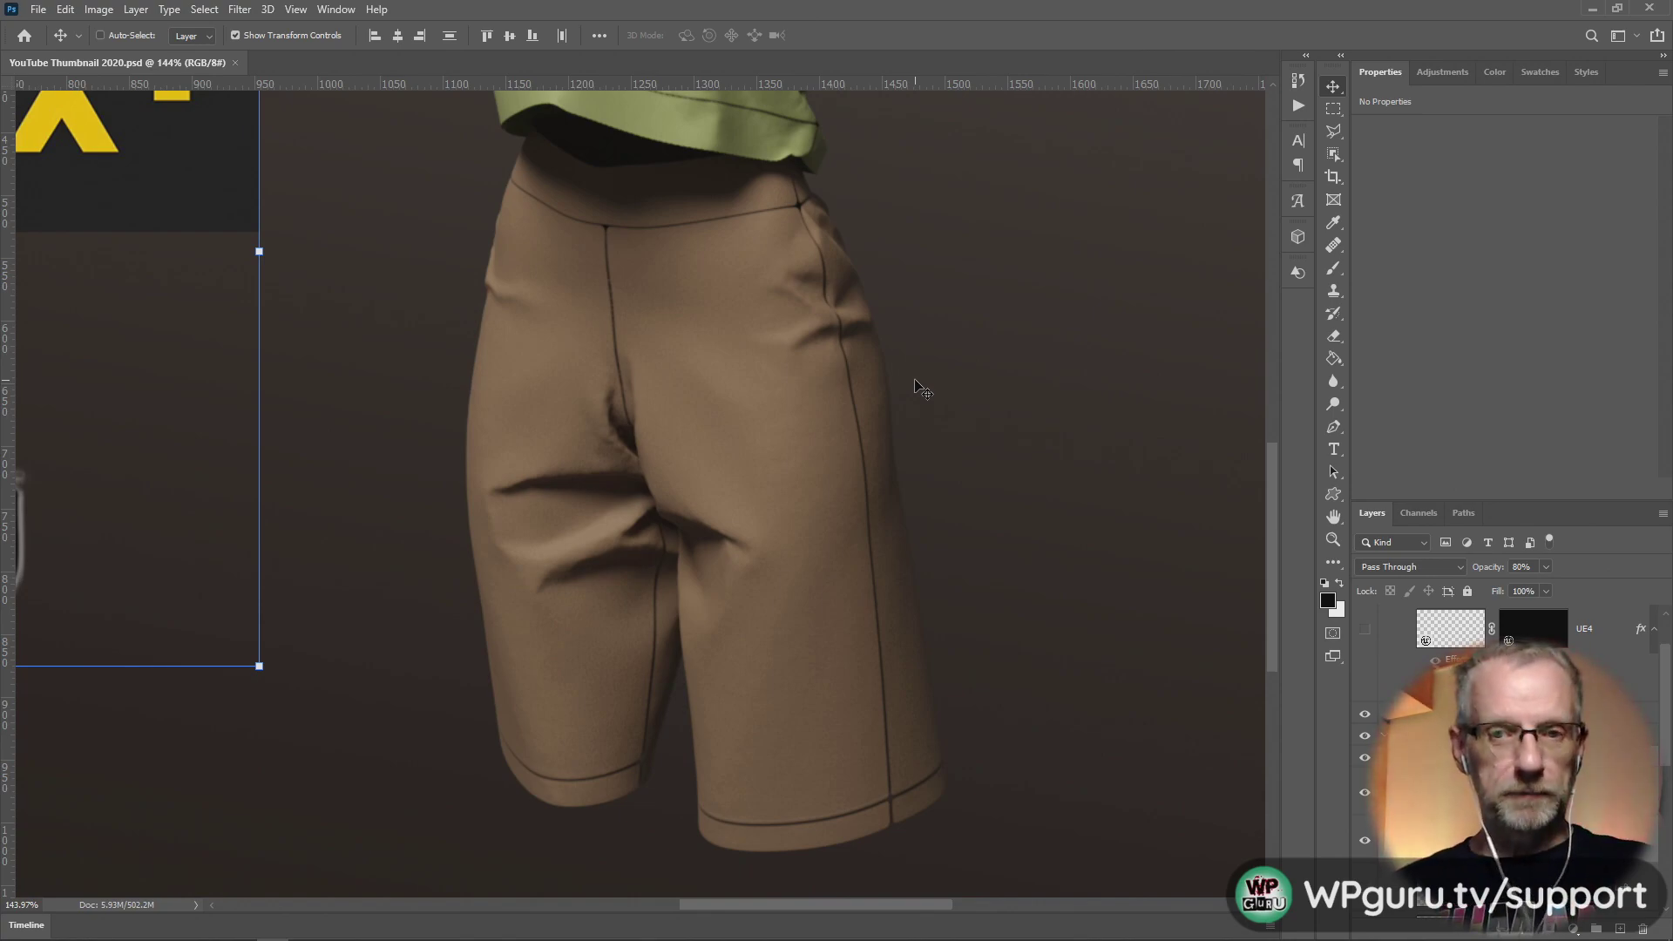
Close the YouTube Thumbnail 2020.psd document.
left_click(235, 63)
left_click(235, 63)
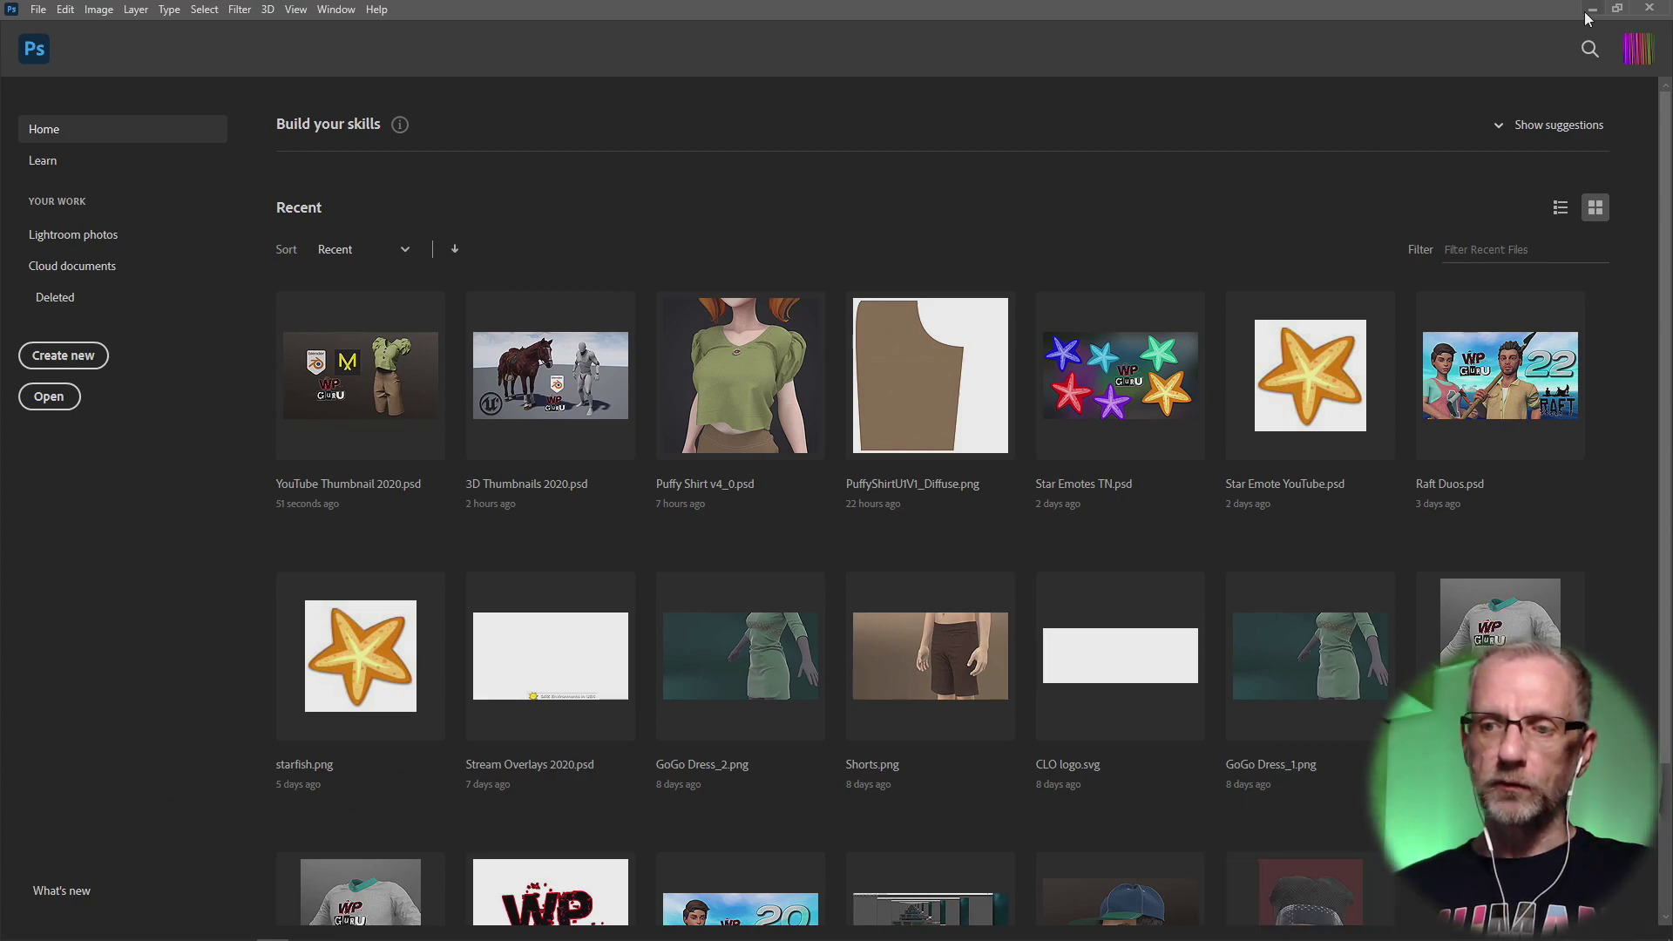
Launch PointerFocus to highlight the mouse pointer on screen.
key("super")
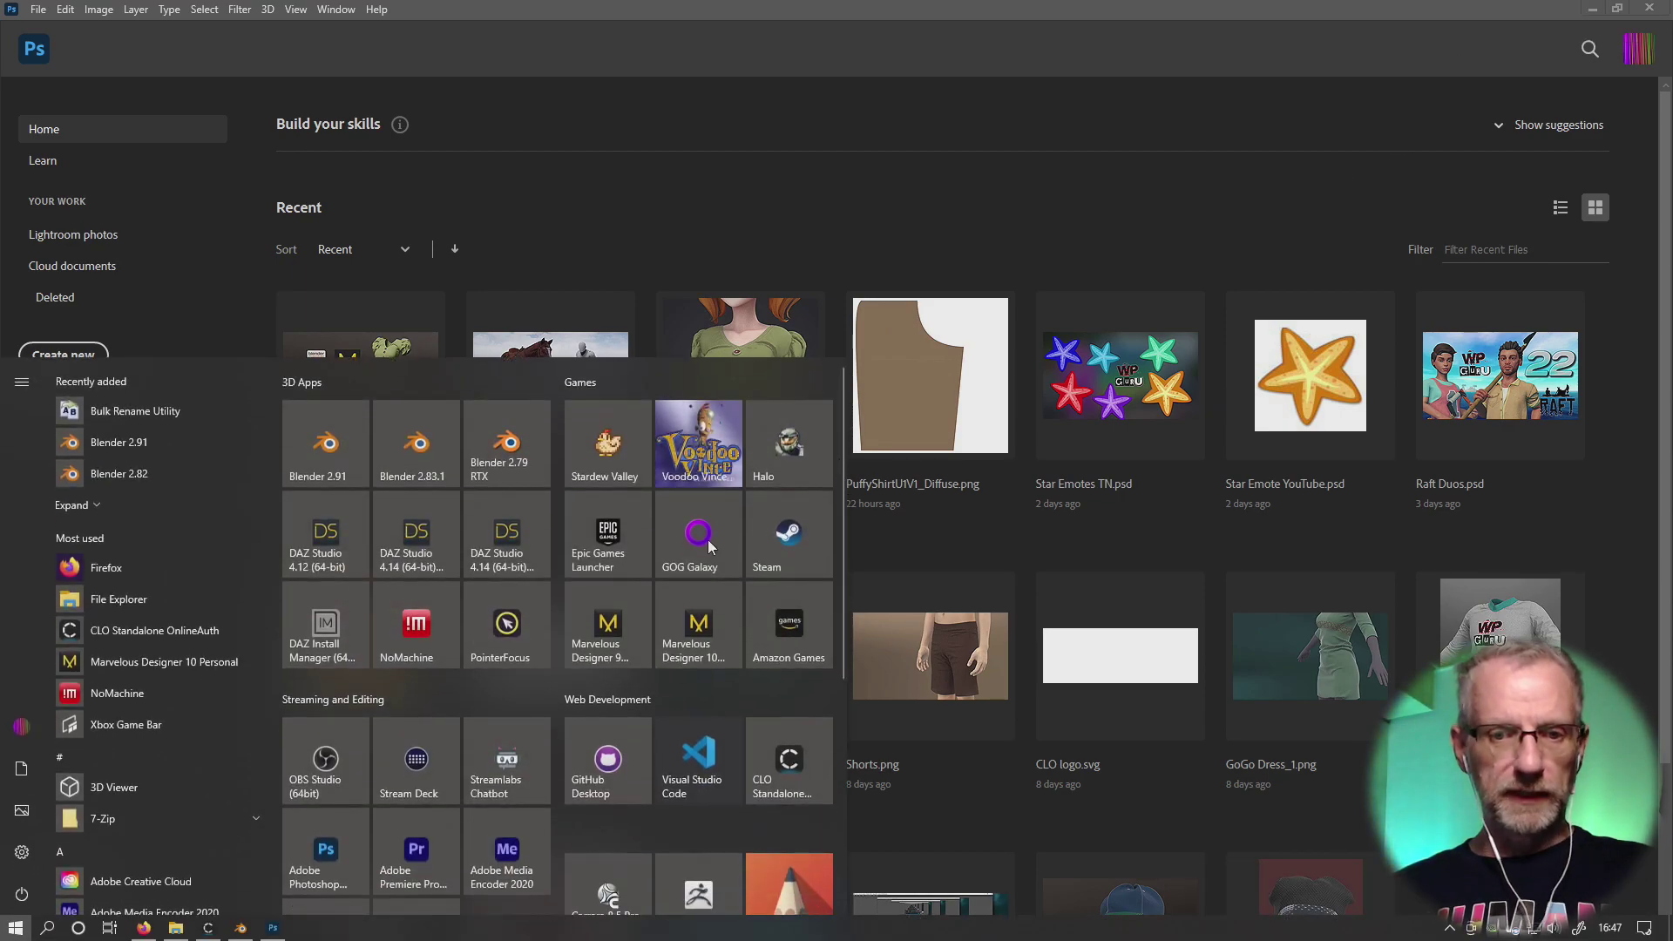
left_click(478, 644)
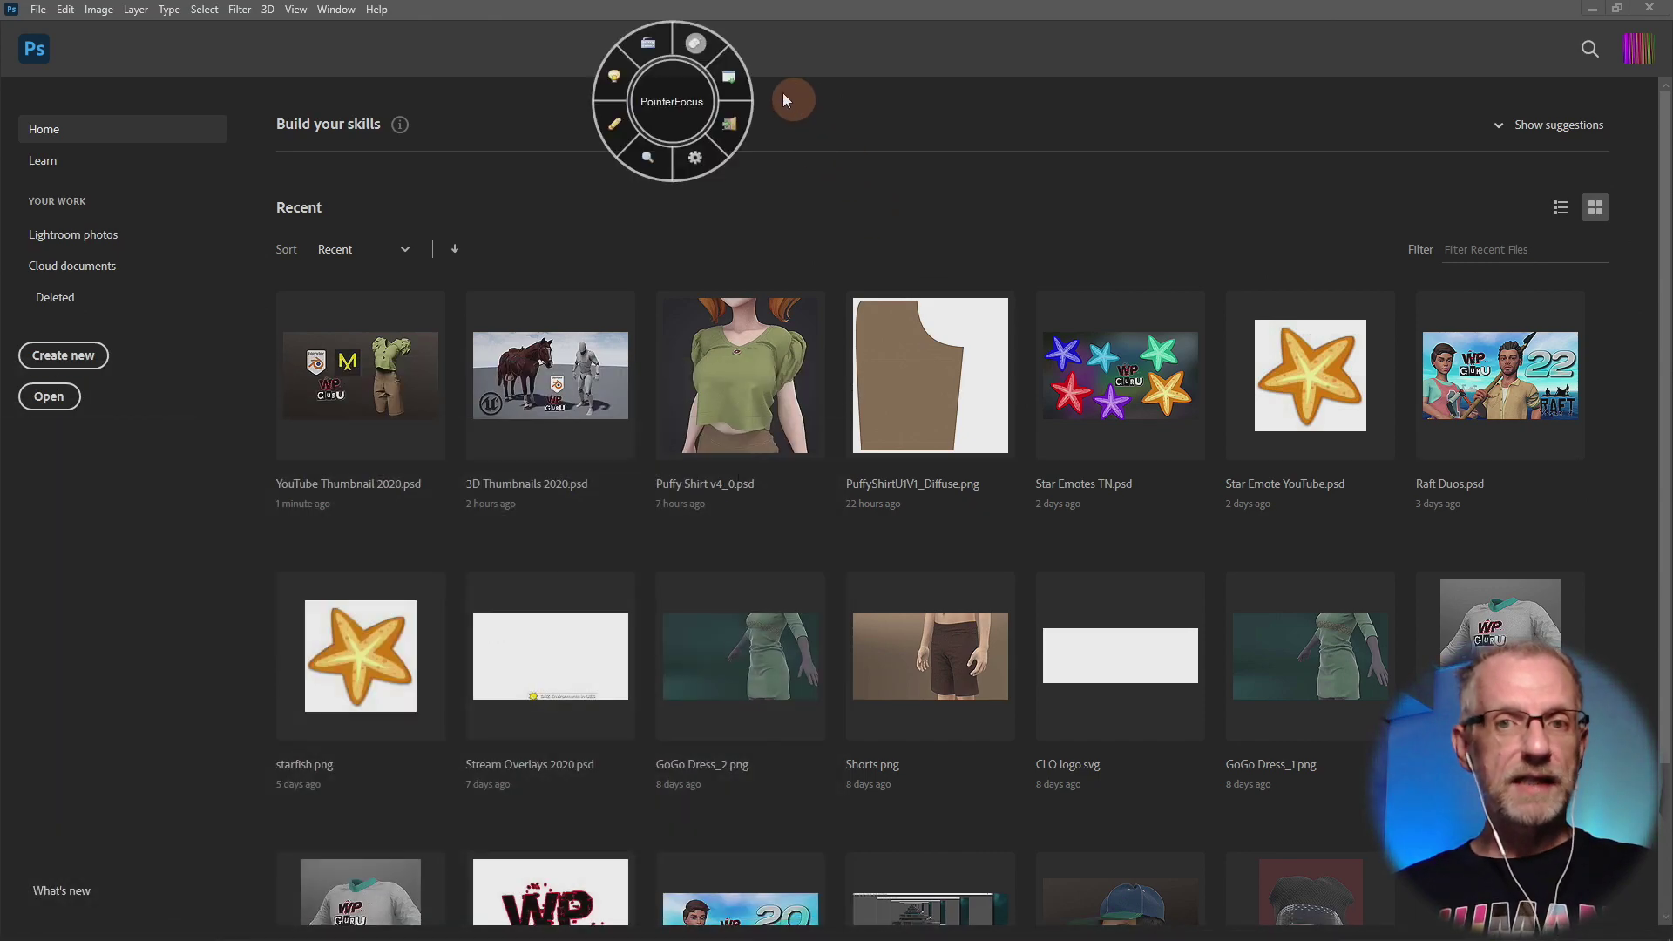
left_click(730, 85)
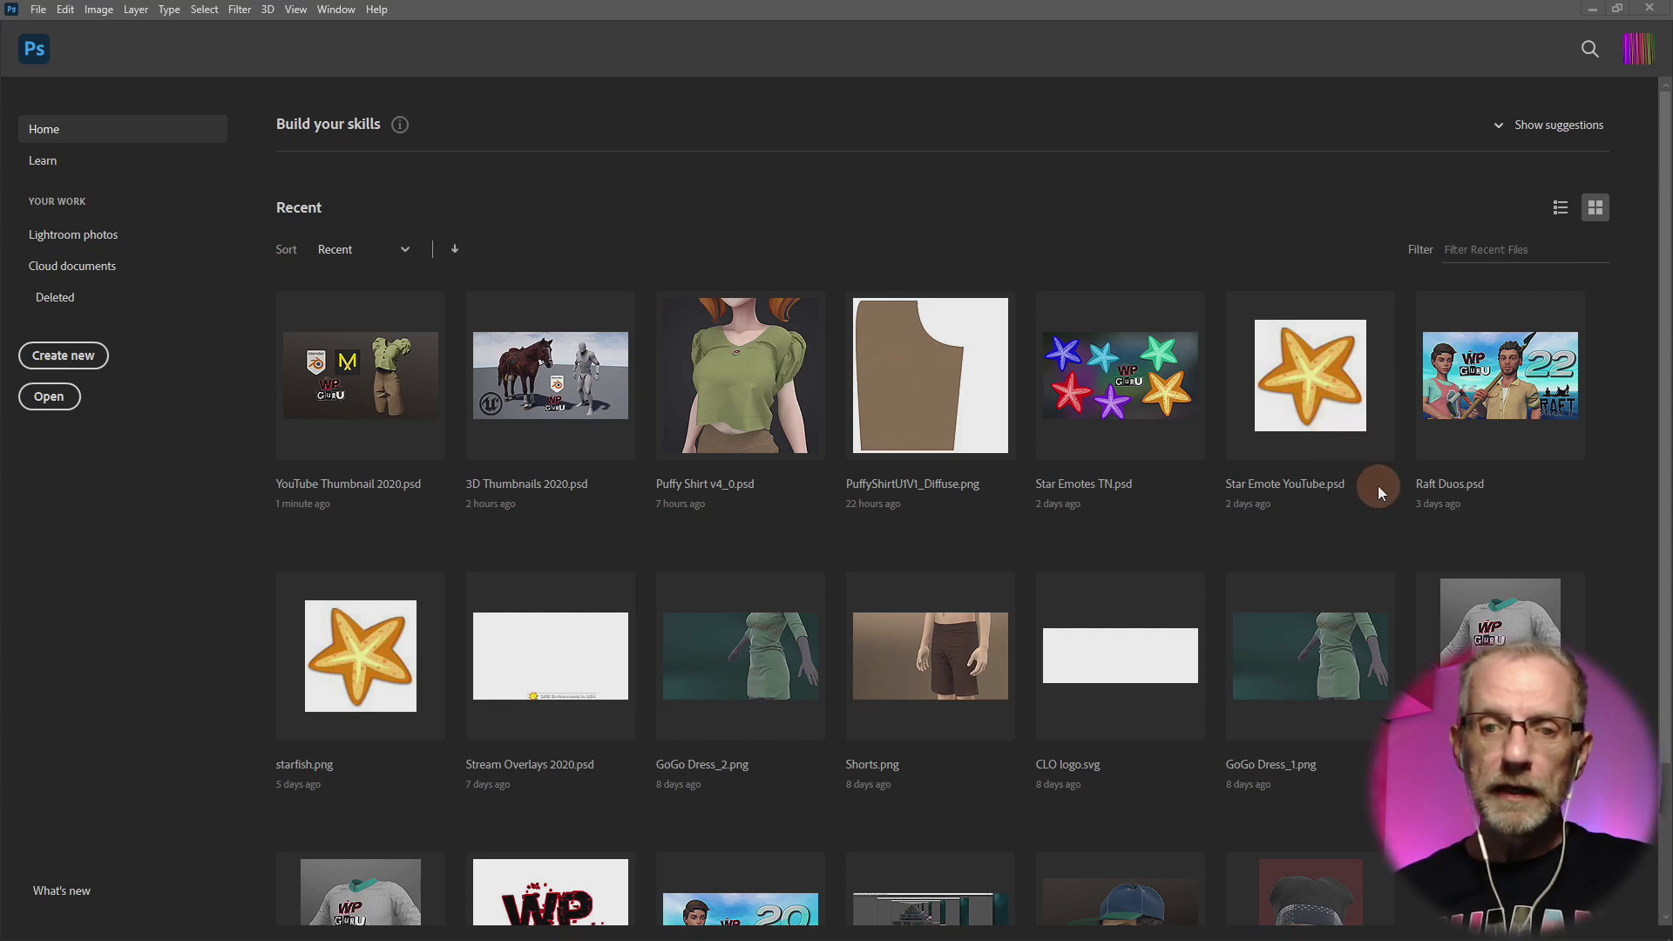
Open the recent file Star Emote YouTube.psd.
left_click(1316, 392)
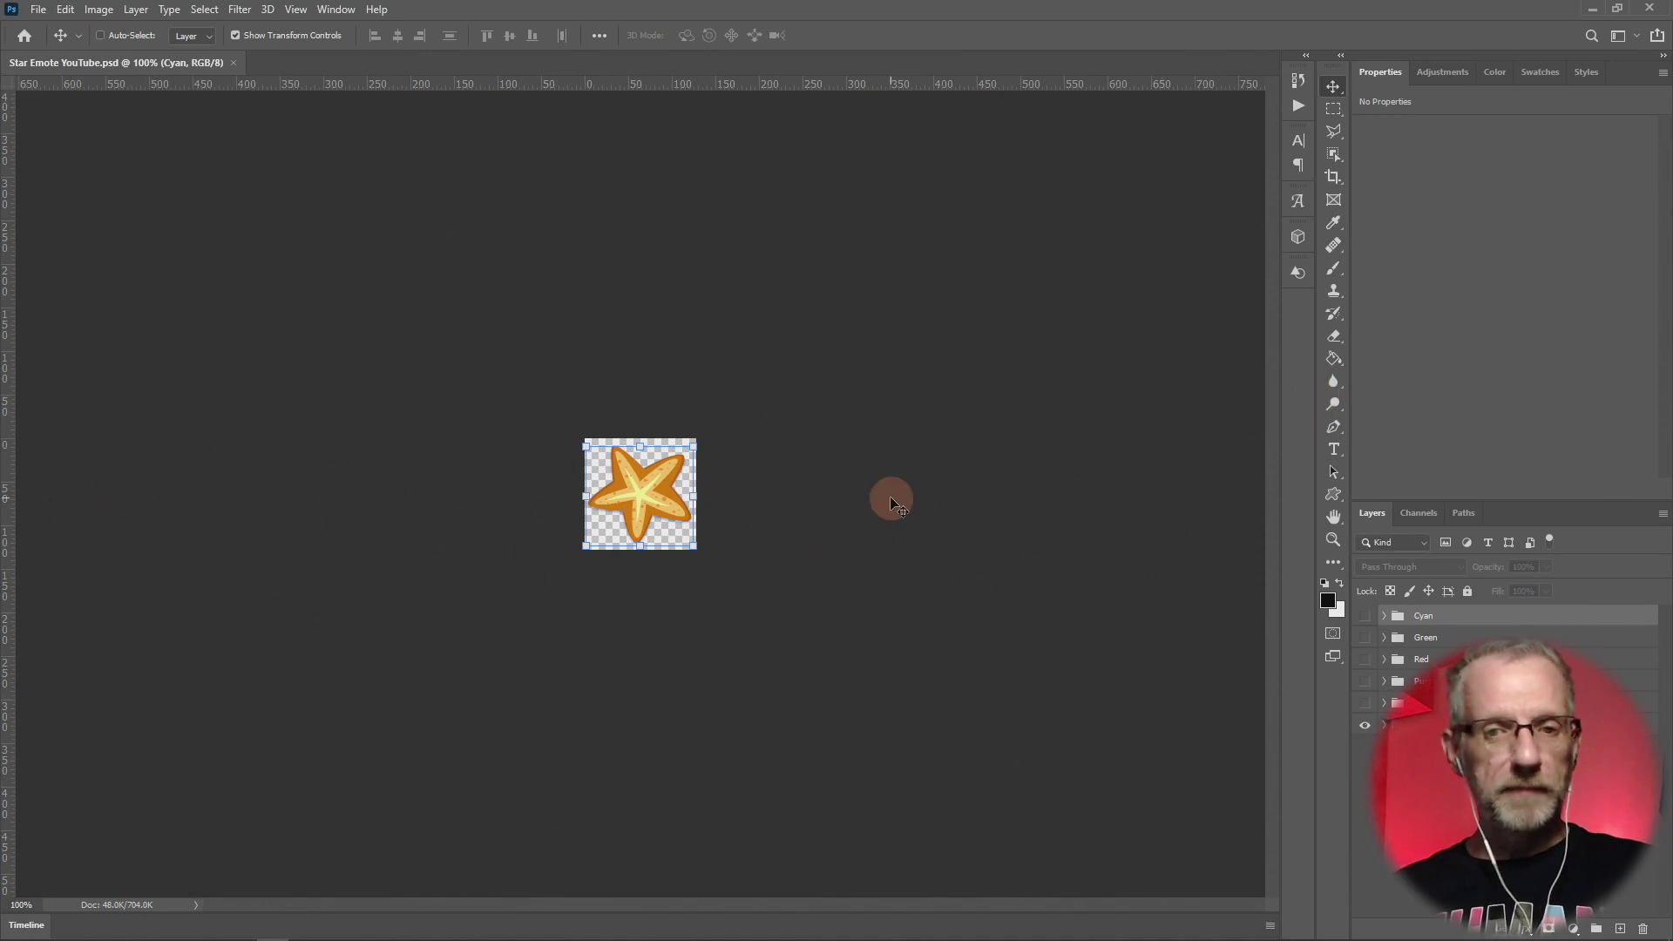
key("ctrl+plus")
key("ctrl+plus")
key("ctrl+plus")
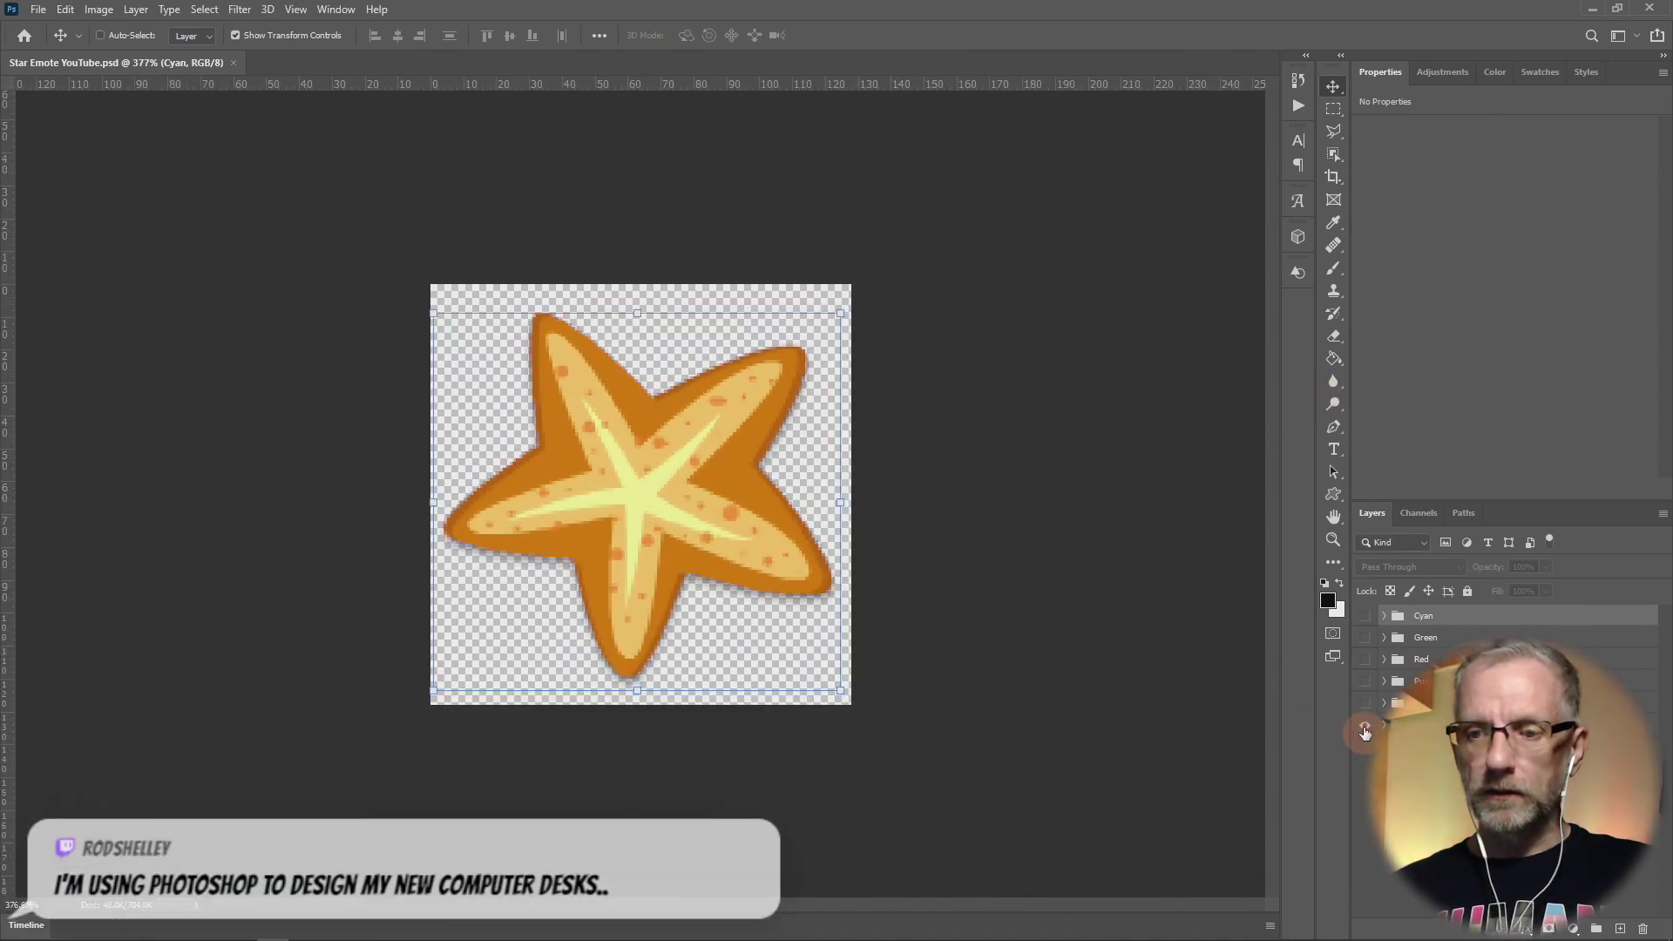
key("ctrl+plus")
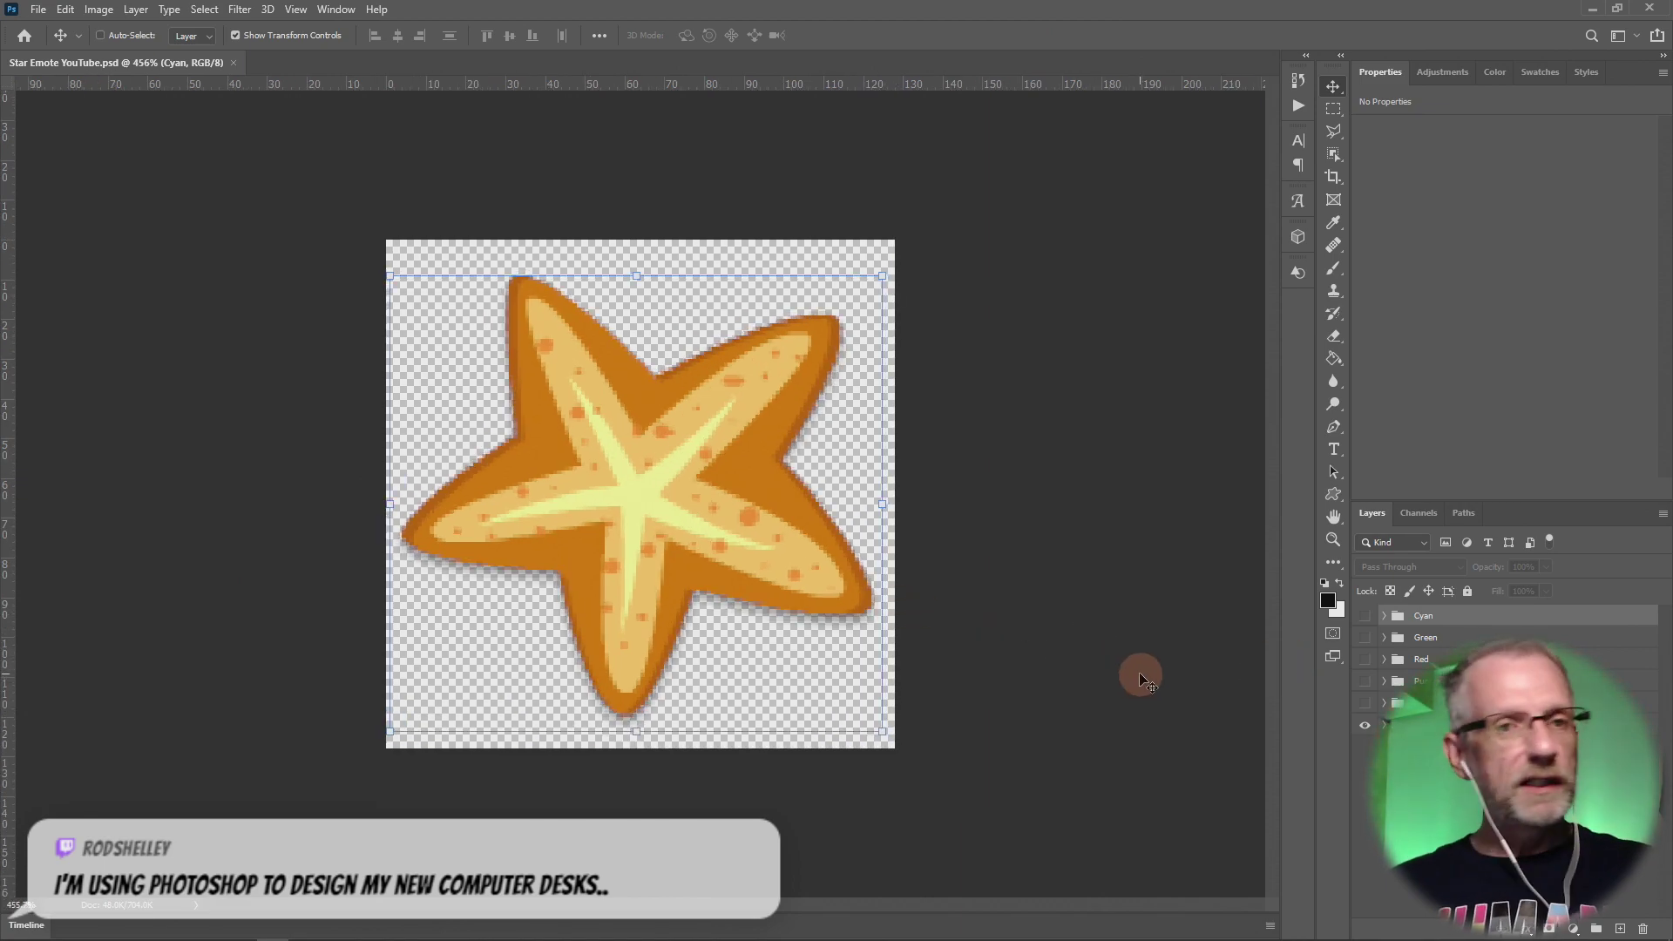
Preview the hidden star colour groups, including Red and Green, by showing and hiding each in turn.
left_click(1364, 708)
left_click(1365, 708)
left_click(1367, 683)
left_click(1366, 683)
left_click(1366, 660)
left_click(1366, 660)
left_click(1365, 638)
left_click(1365, 638)
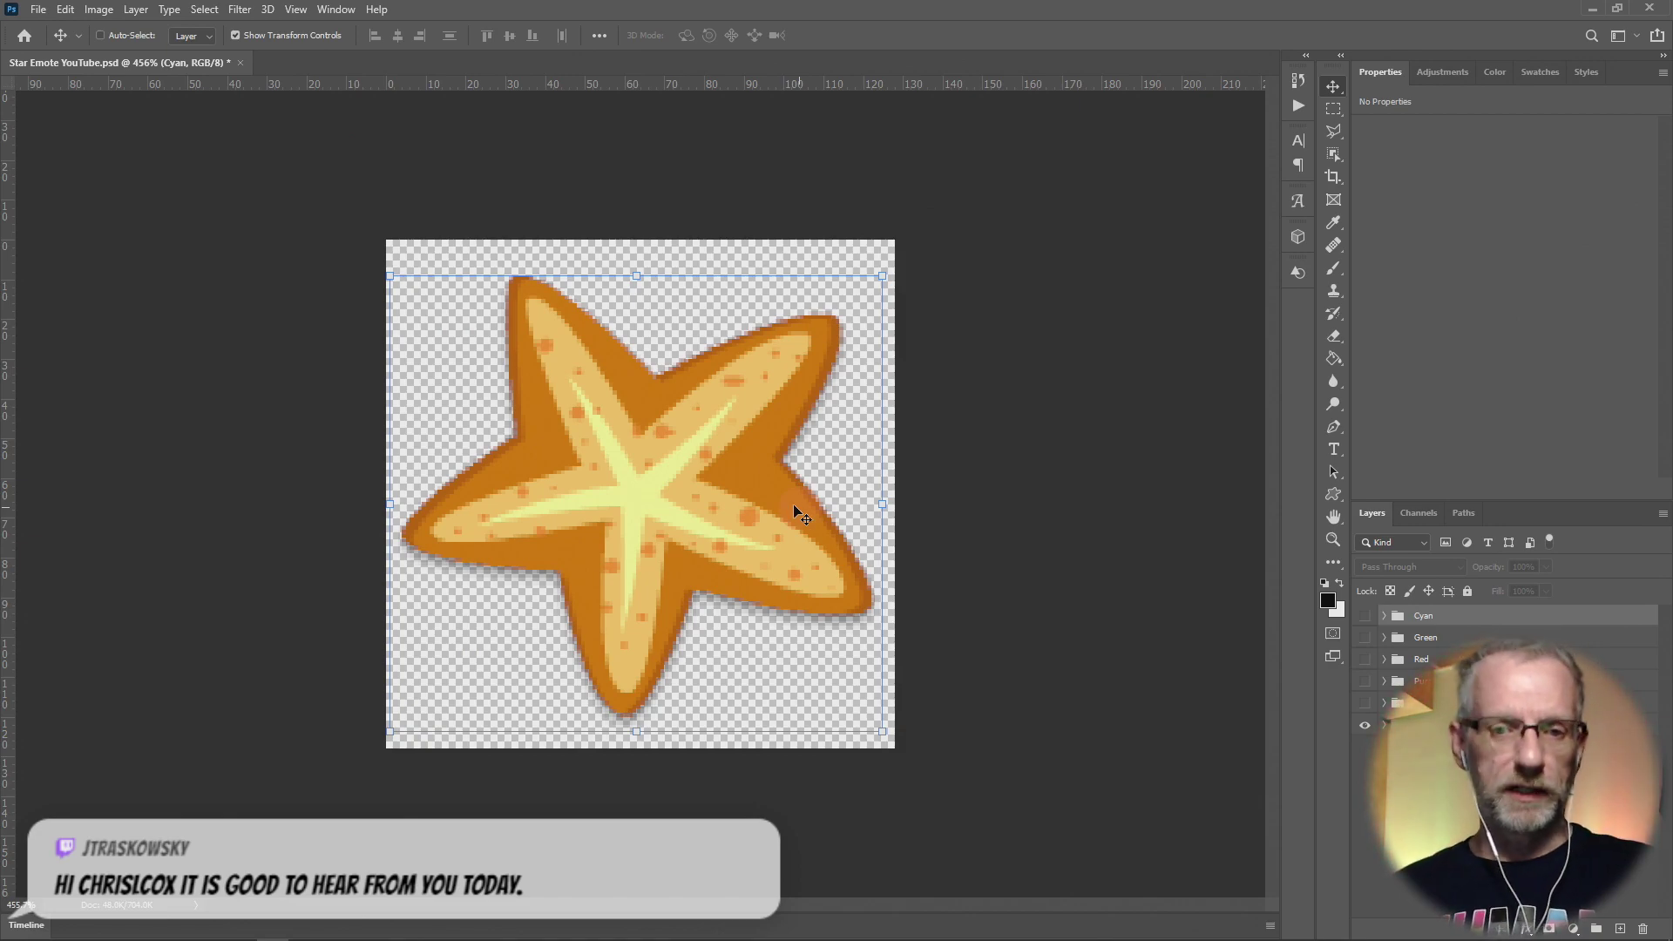
Switch to the Twitch Video Producer page in the browser and look through the video list up to the newest entries.
key("alt+Tab")
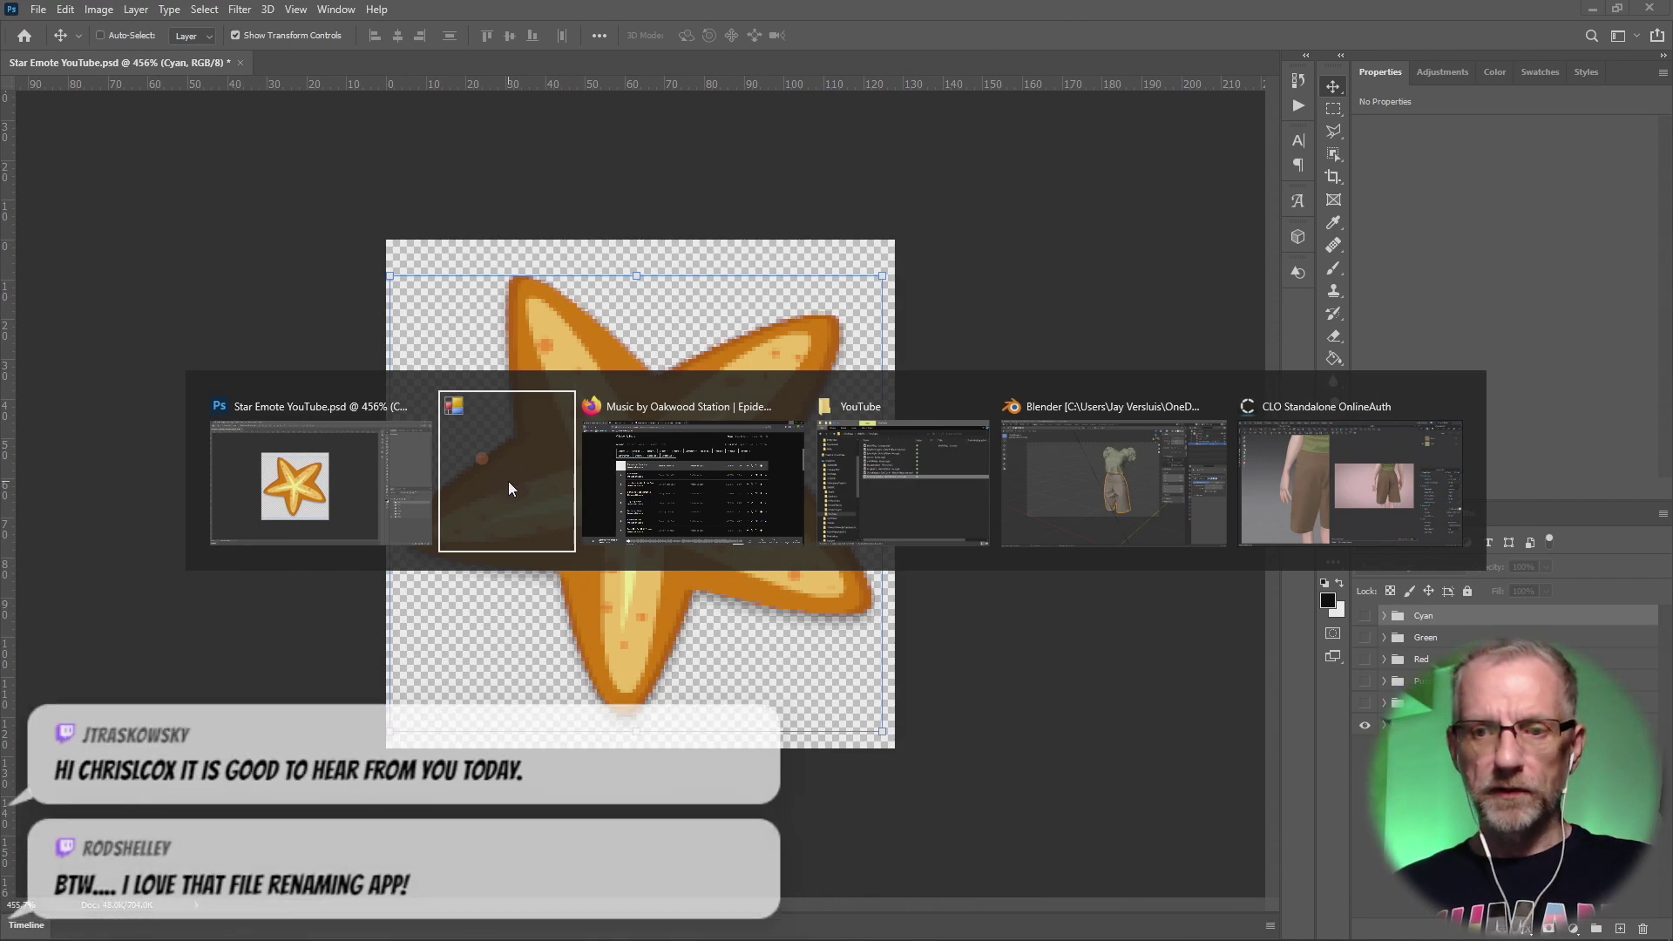
key("alt+Tab")
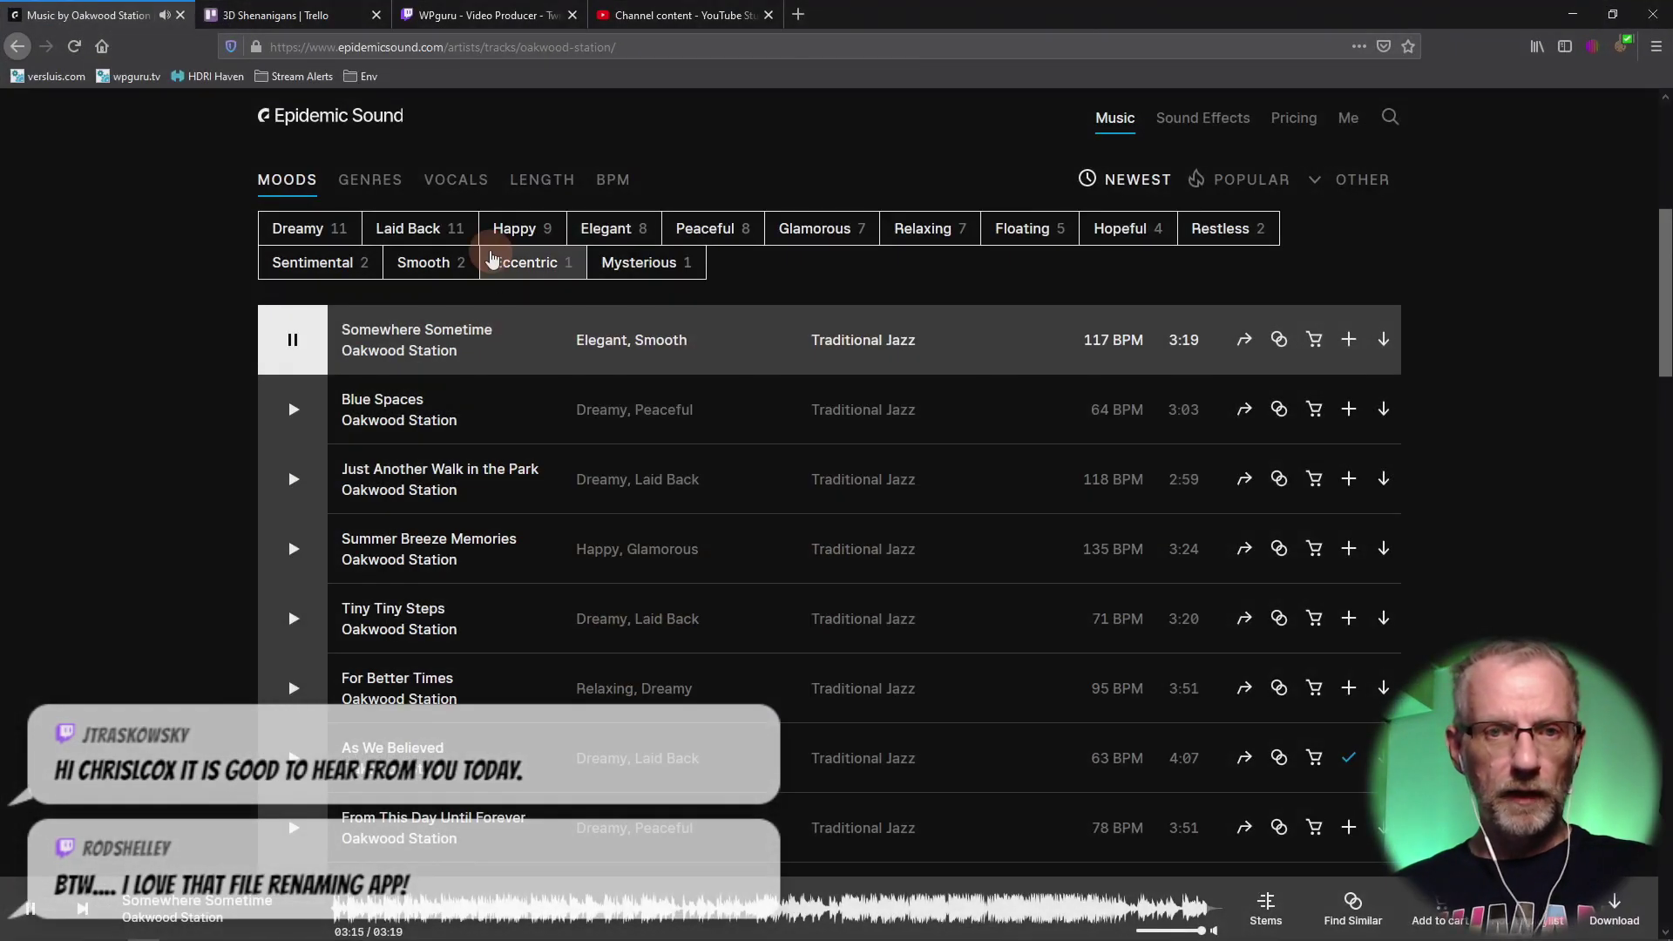
left_click(524, 11)
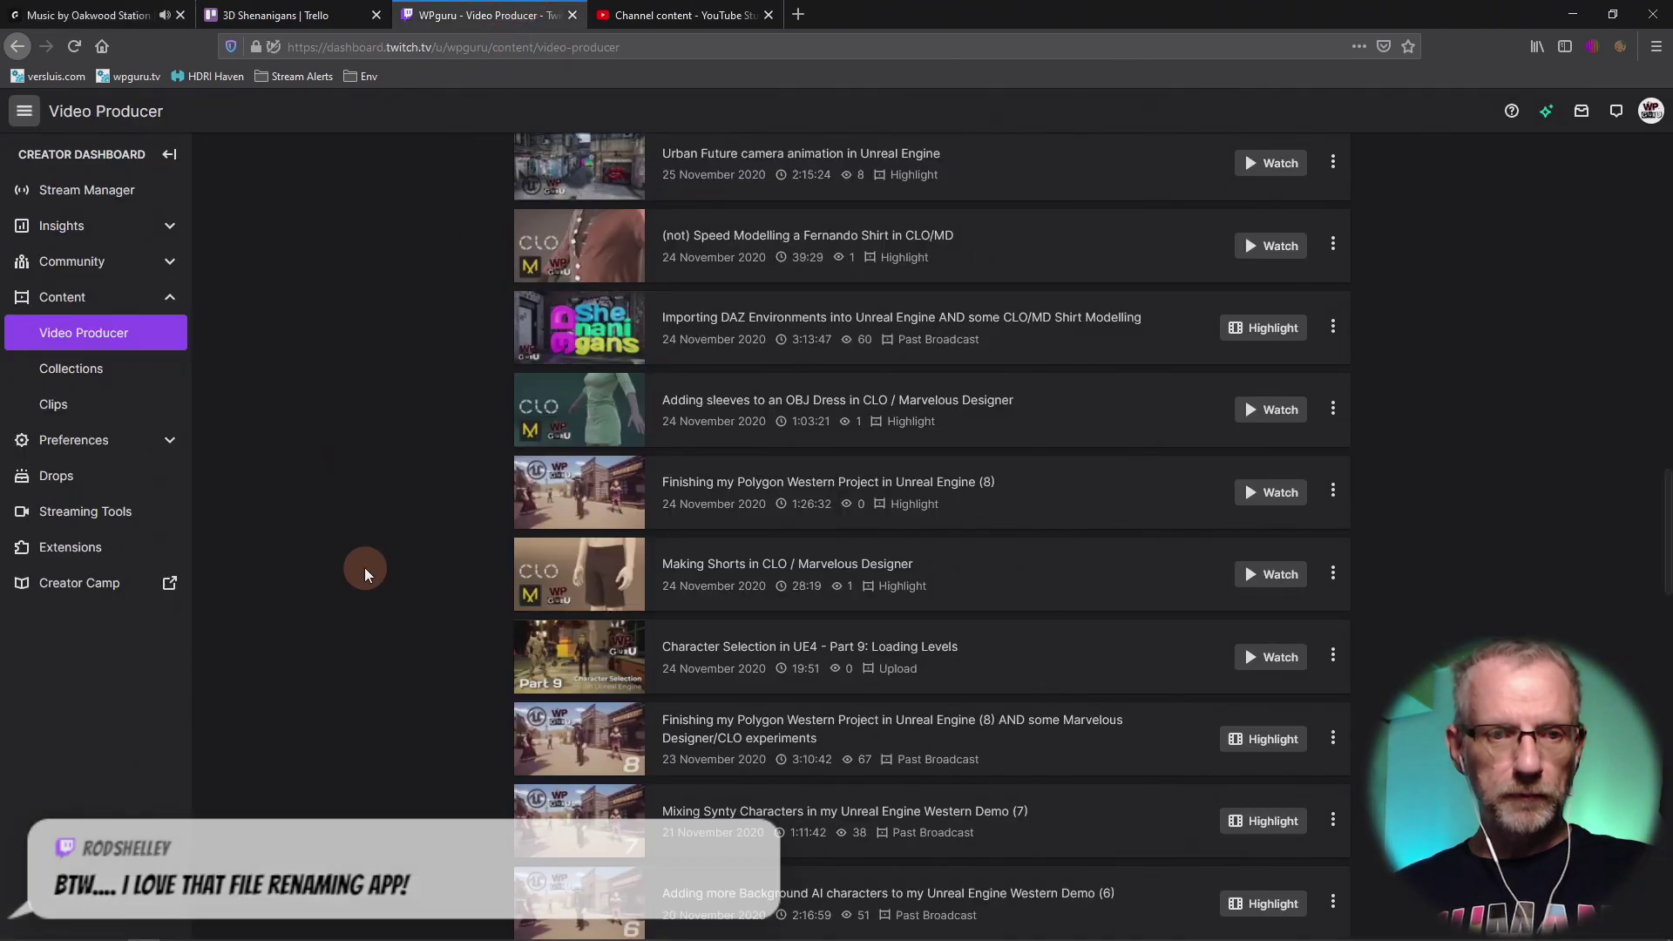
scroll(365, 574, "up", 2)
scroll(364, 567, "up", 10)
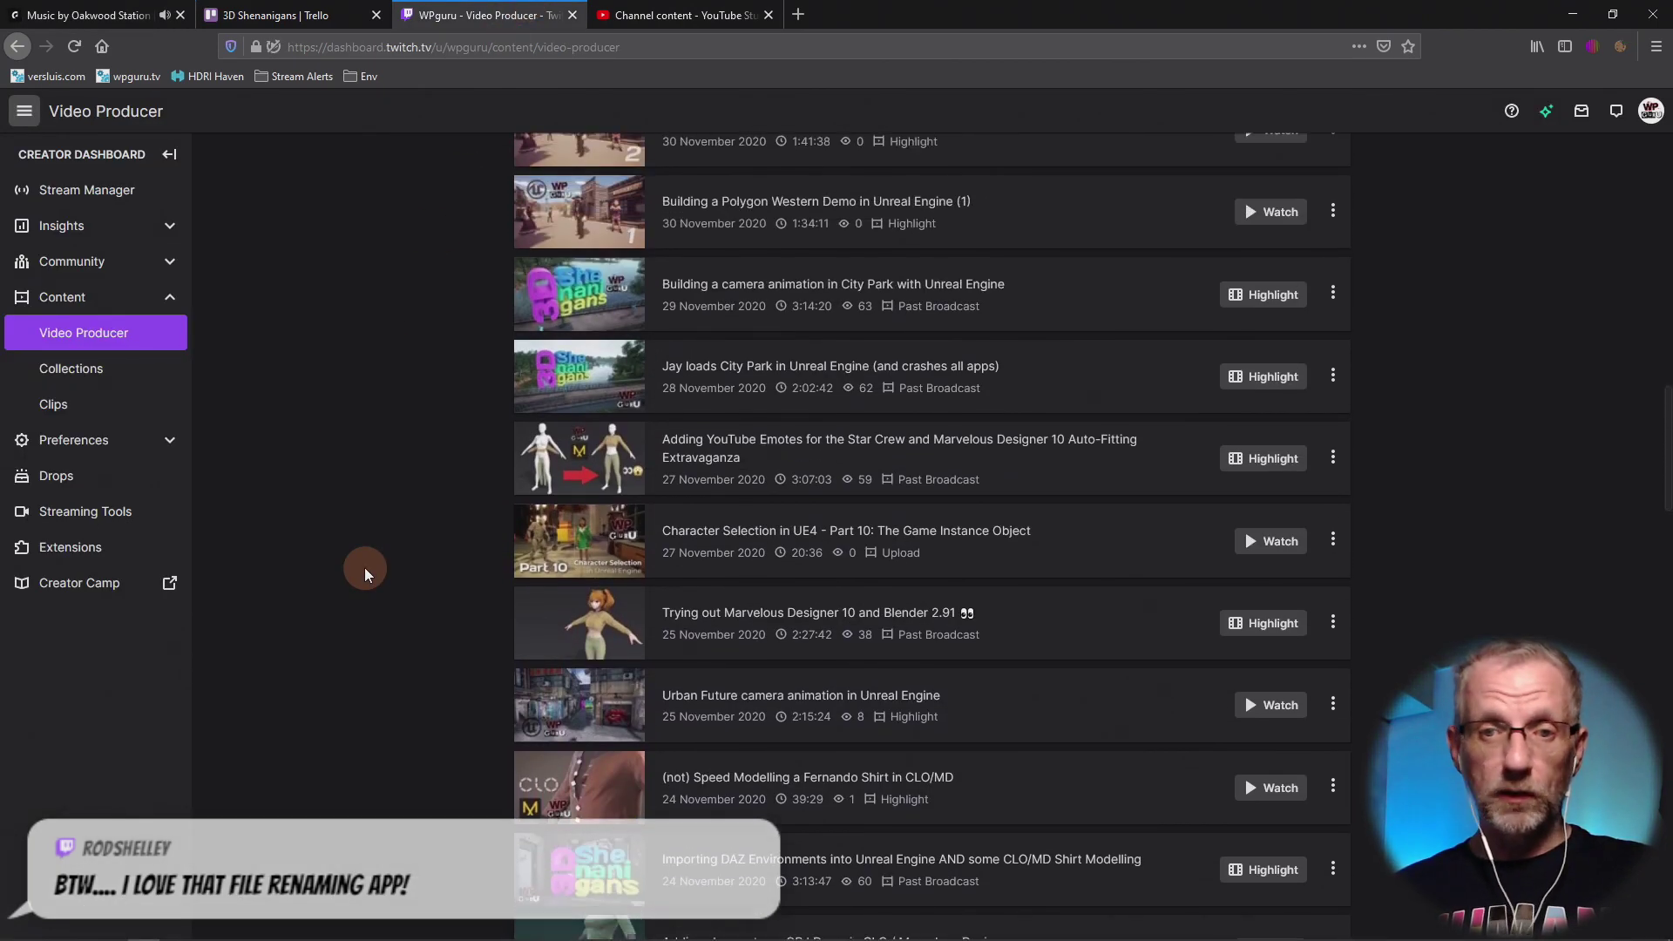
scroll(364, 567, "up", 8)
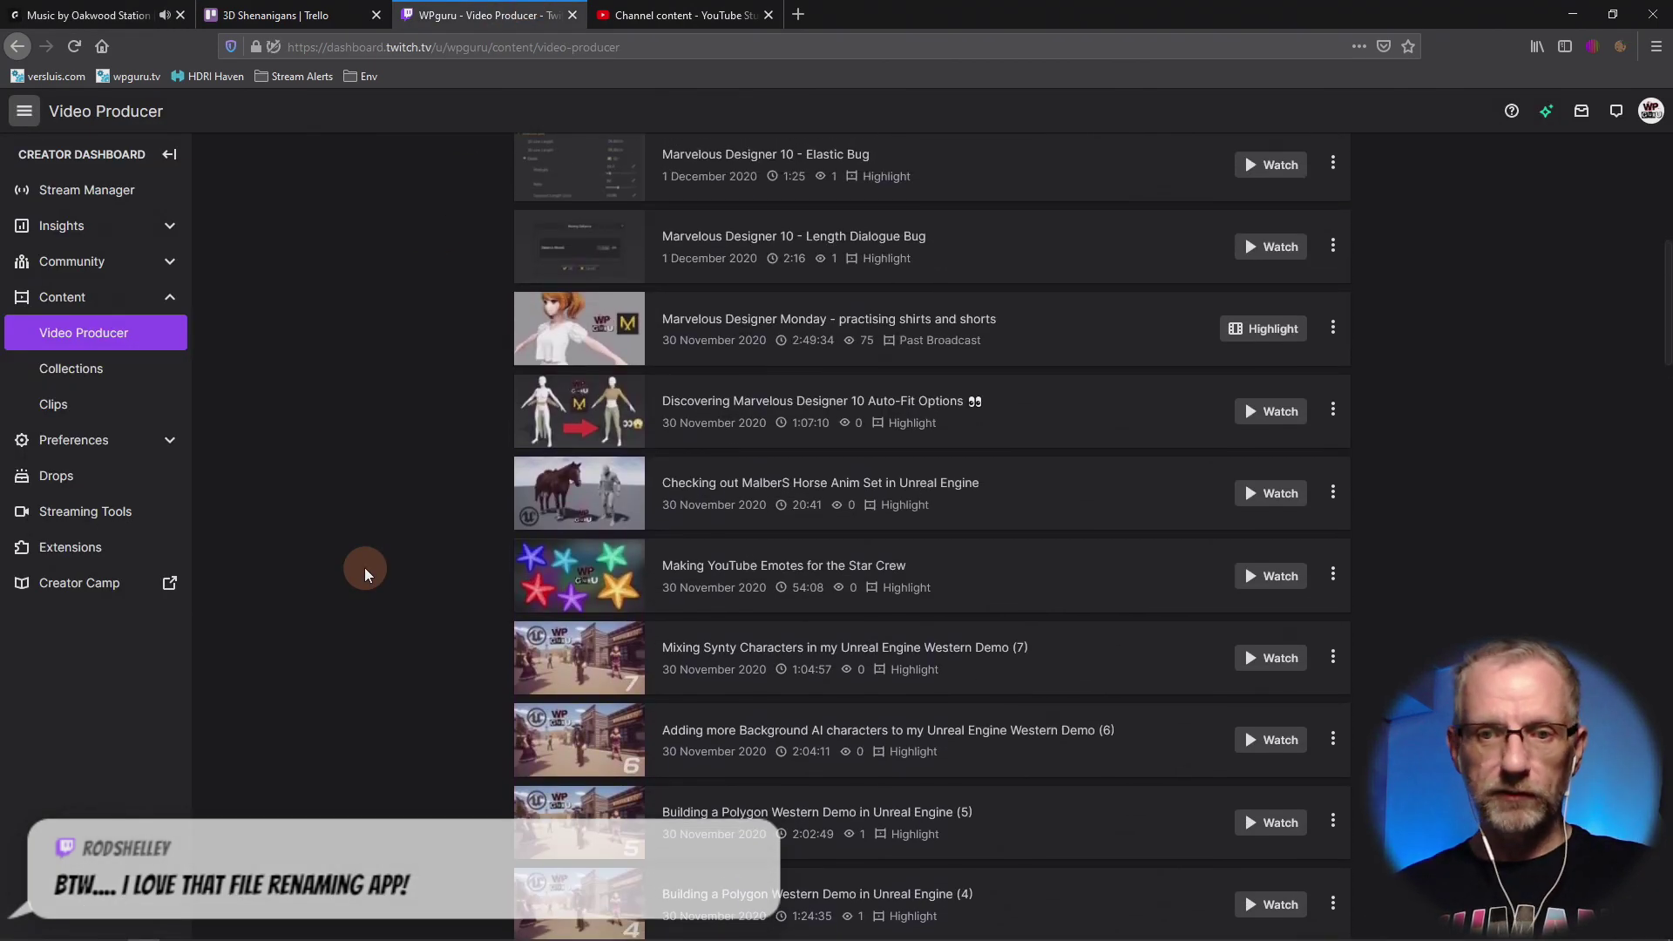
scroll(364, 567, "up", 4)
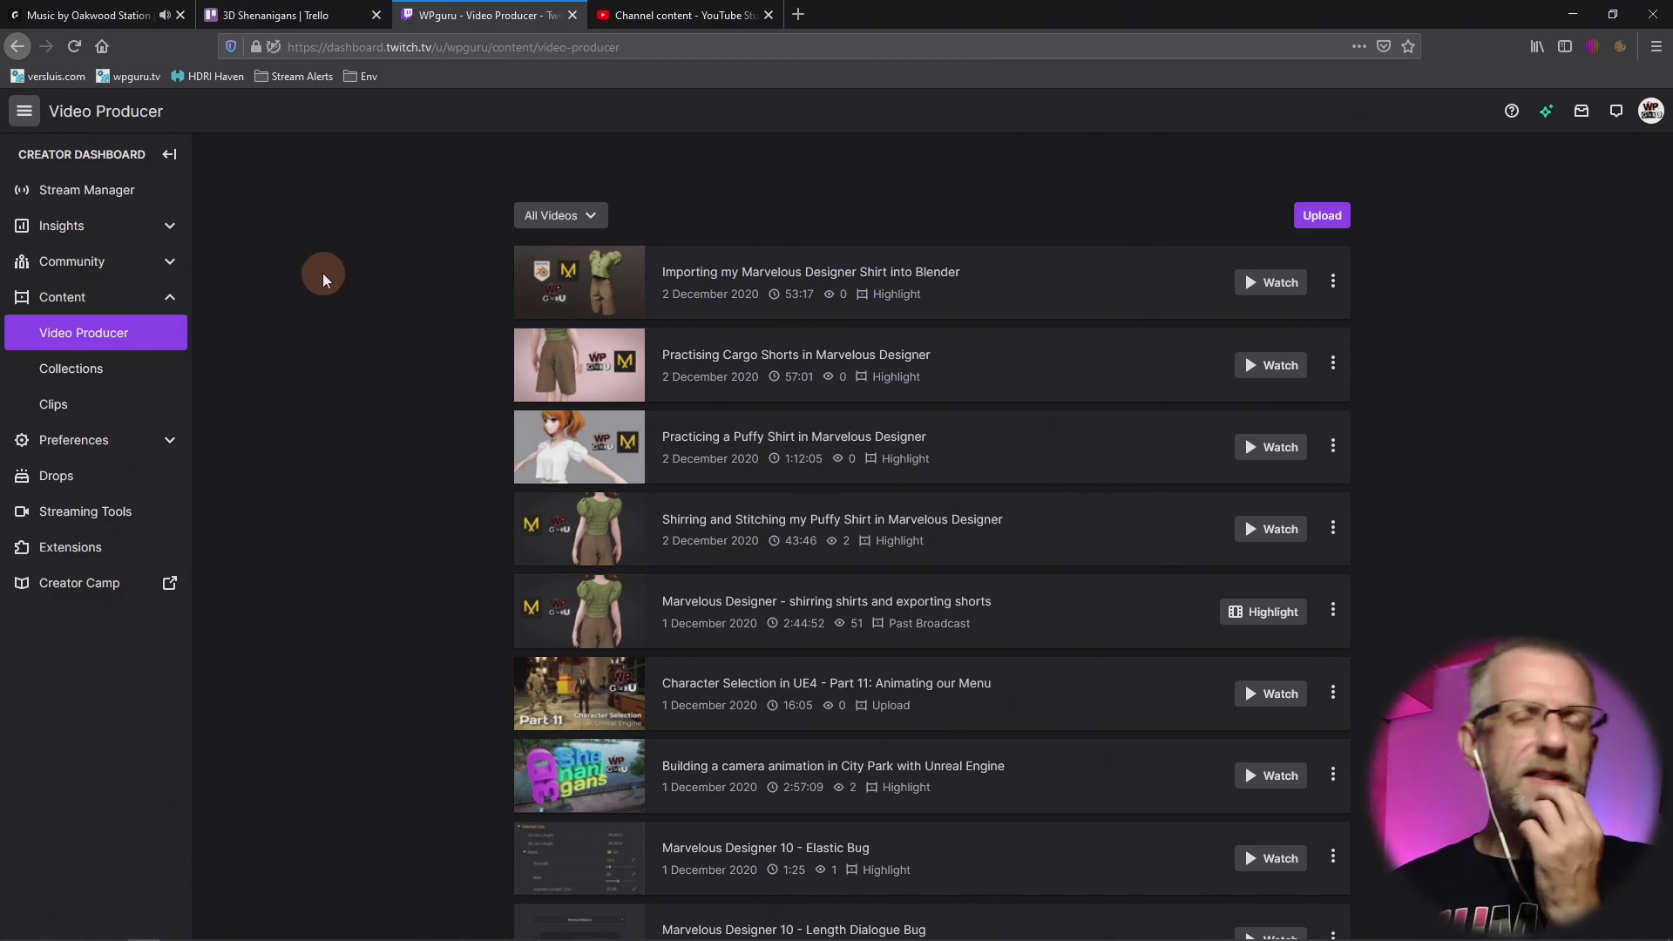
Open the Bits Tier Rewards - Badges and Emotes settings from the Affiliate preferences in the Creator Dashboard.
left_click(168, 271)
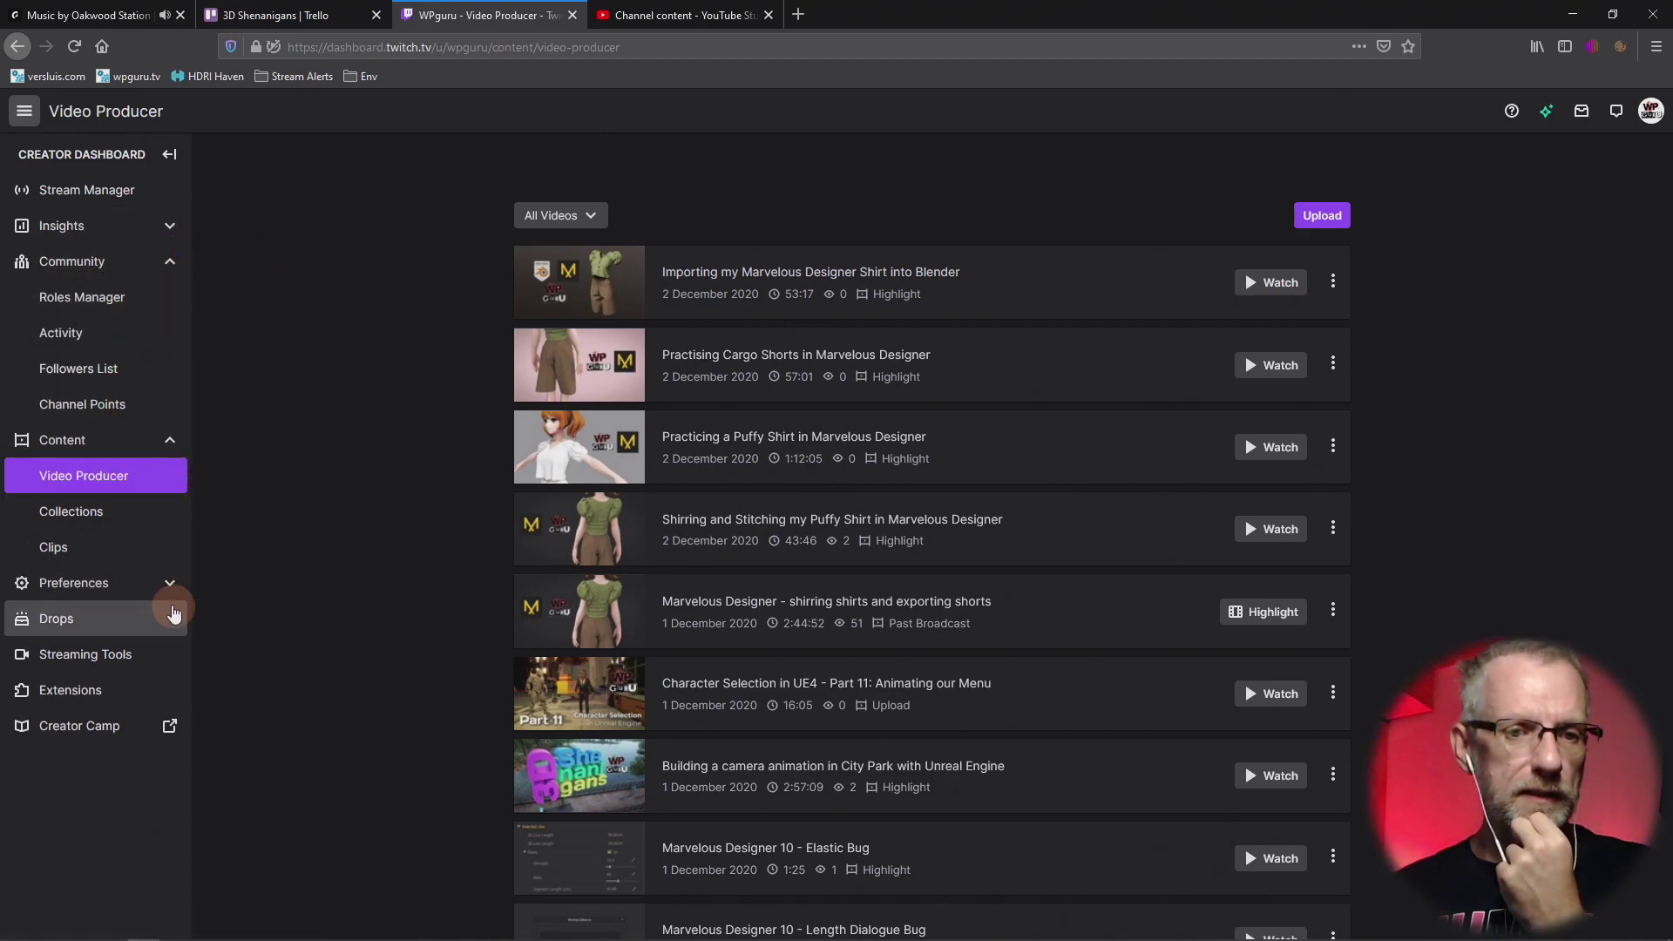
left_click(170, 599)
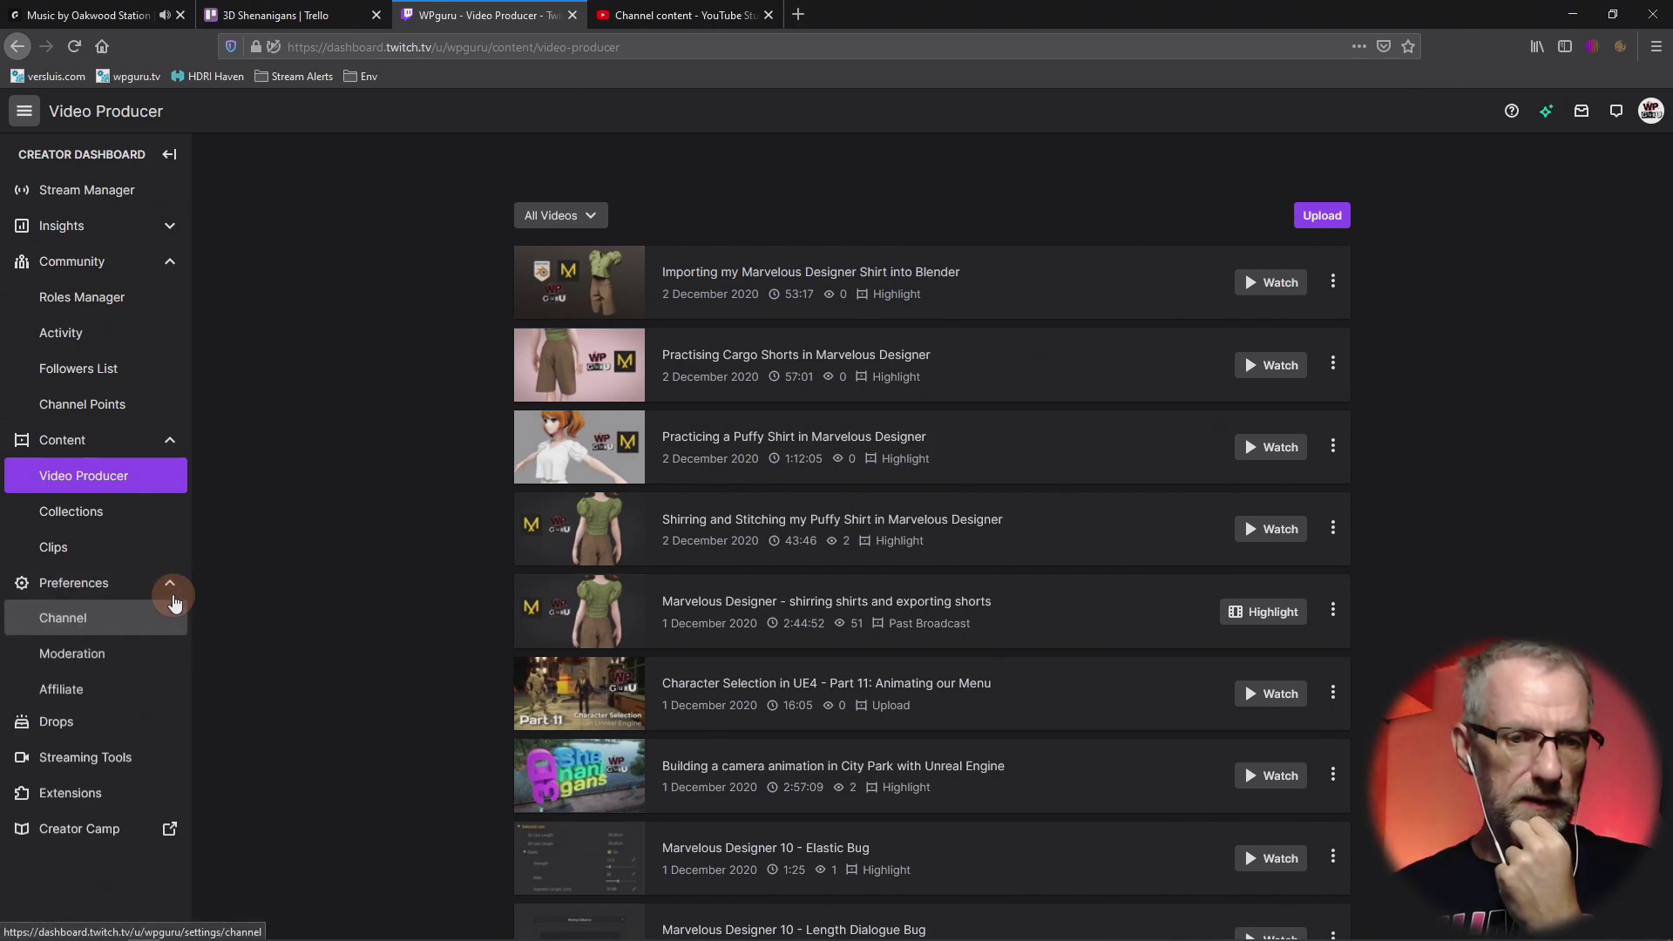
left_click(81, 693)
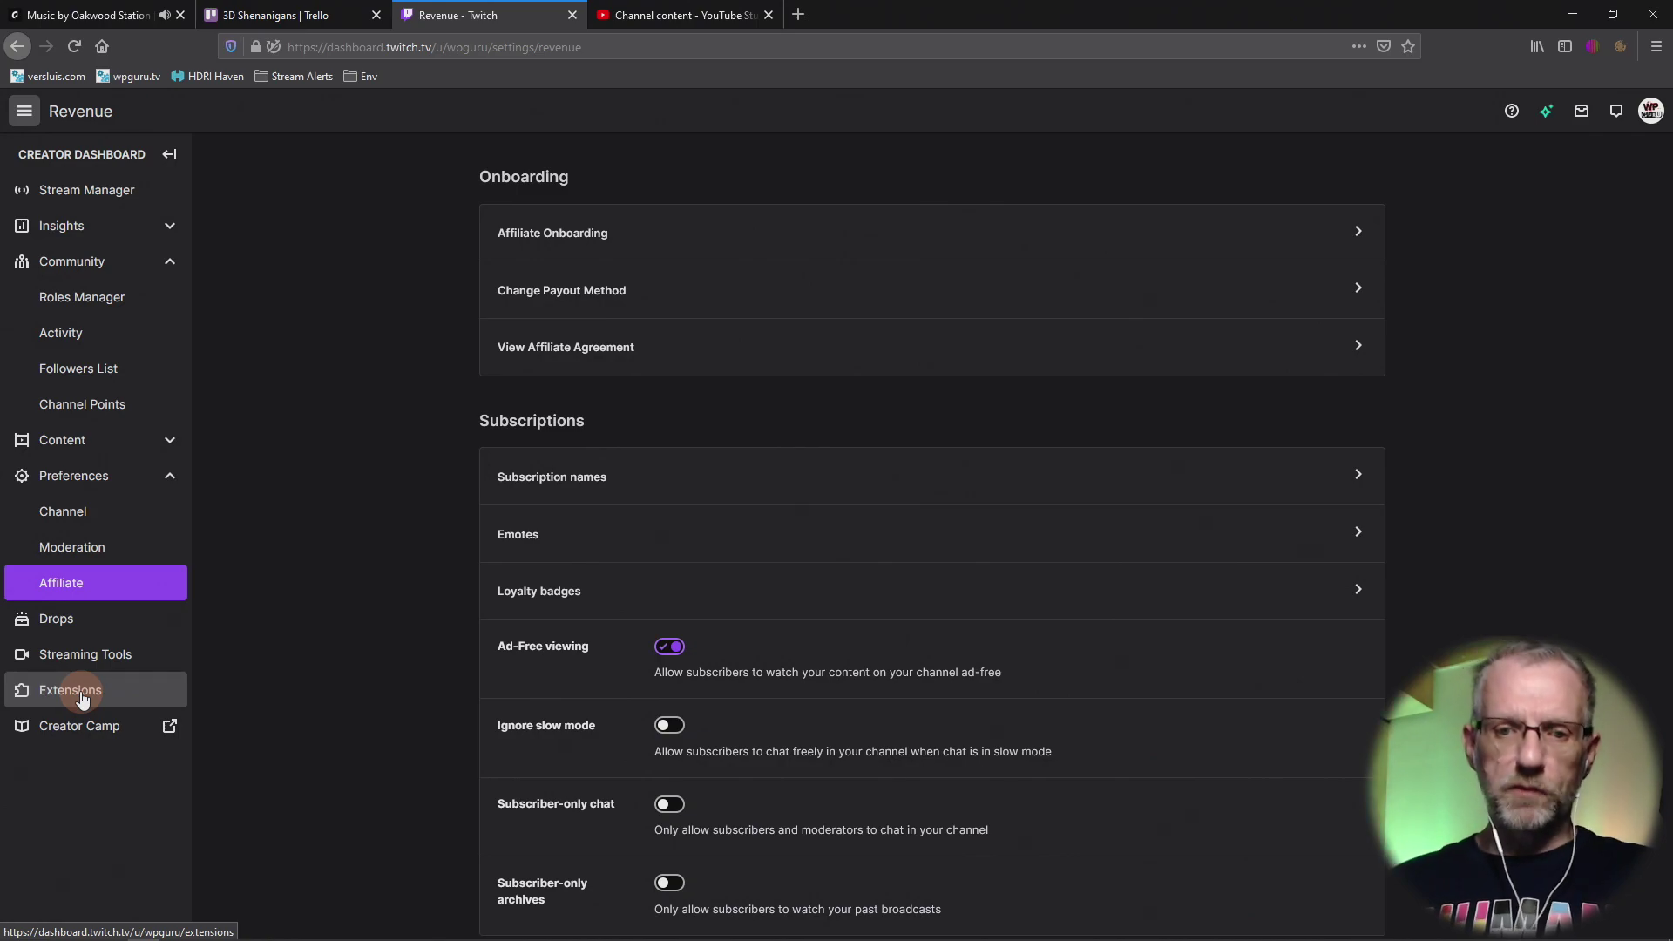
scroll(395, 430, "down", 5)
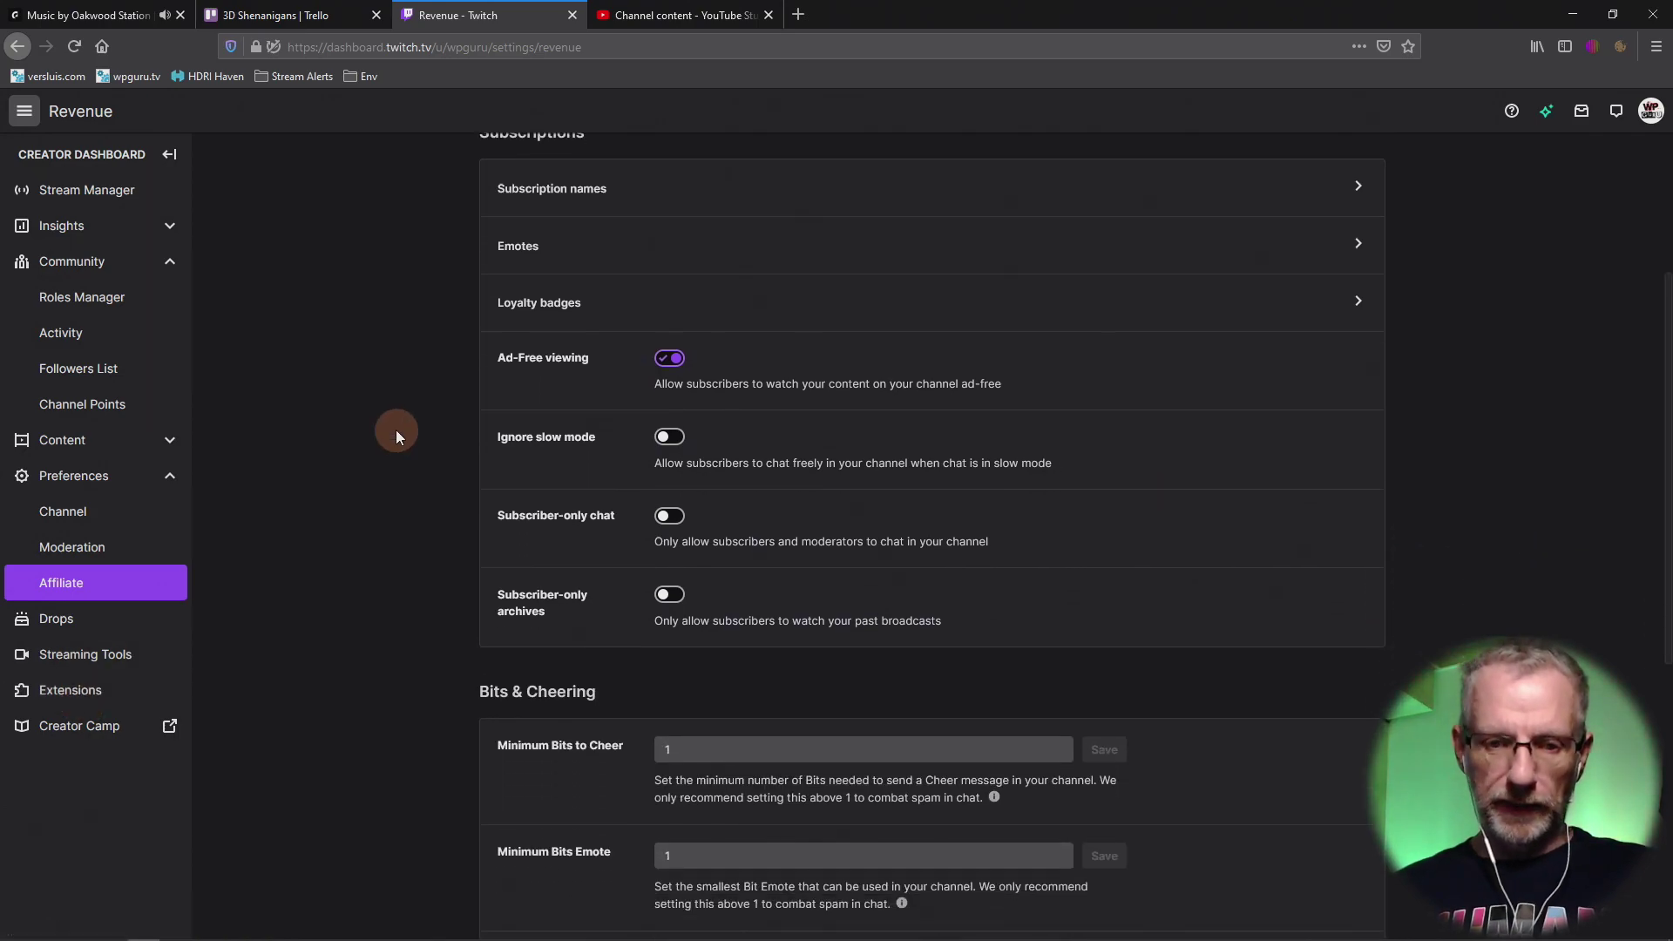
scroll(362, 432, "down", 2)
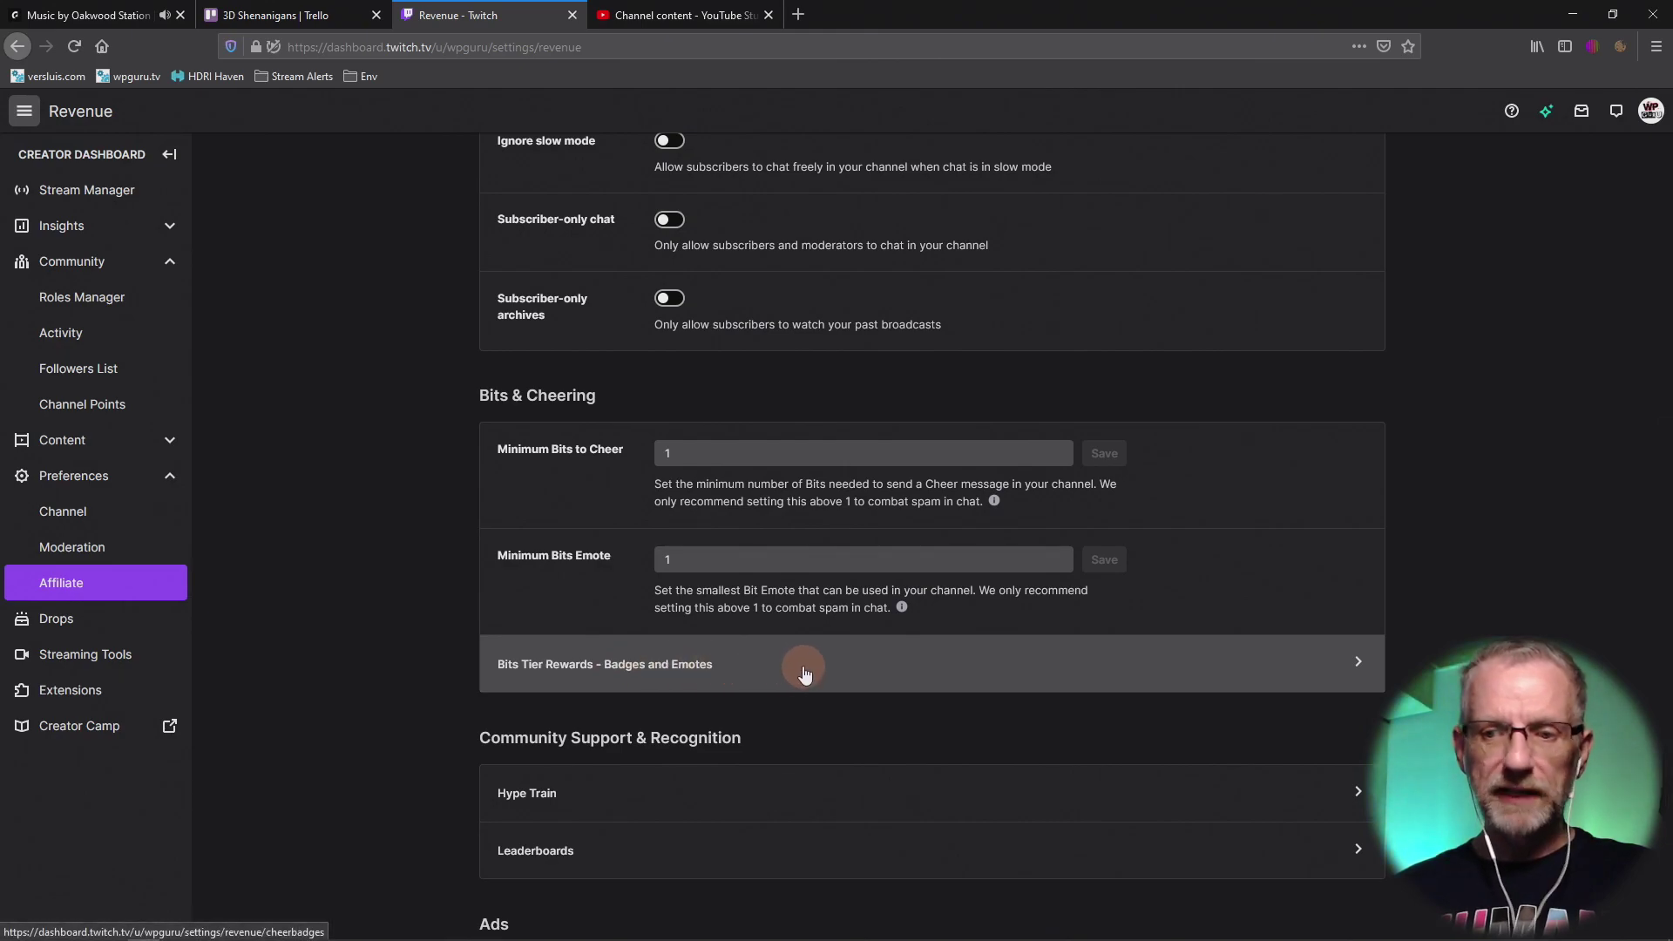
scroll(802, 671, "down", 3)
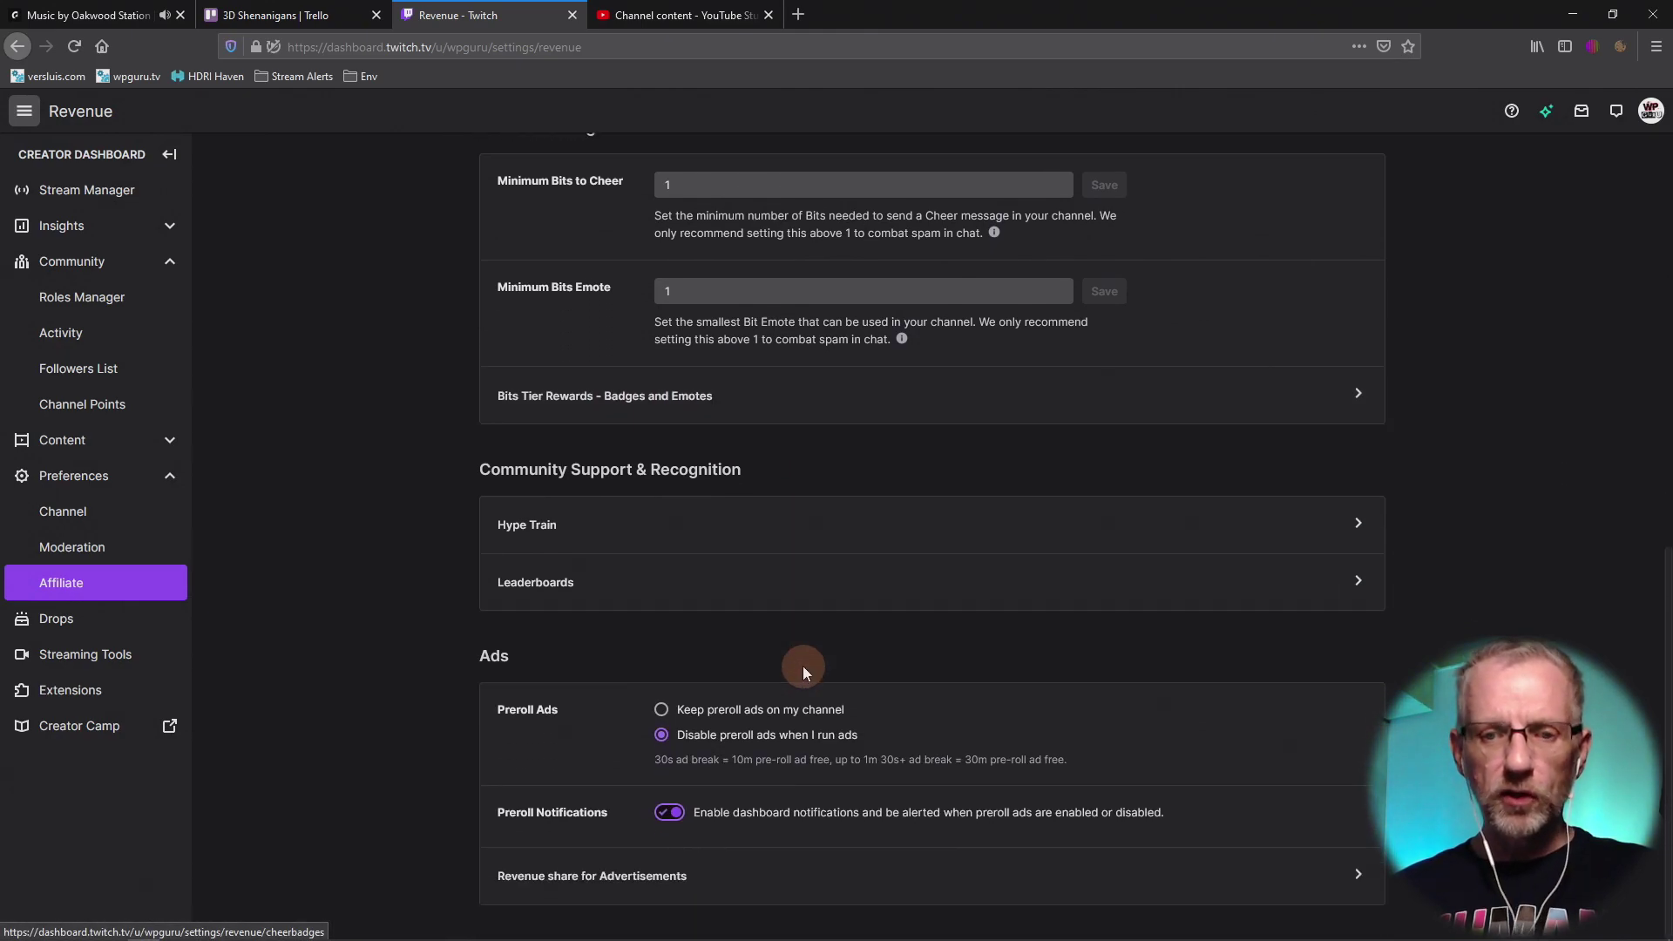
left_click(810, 402)
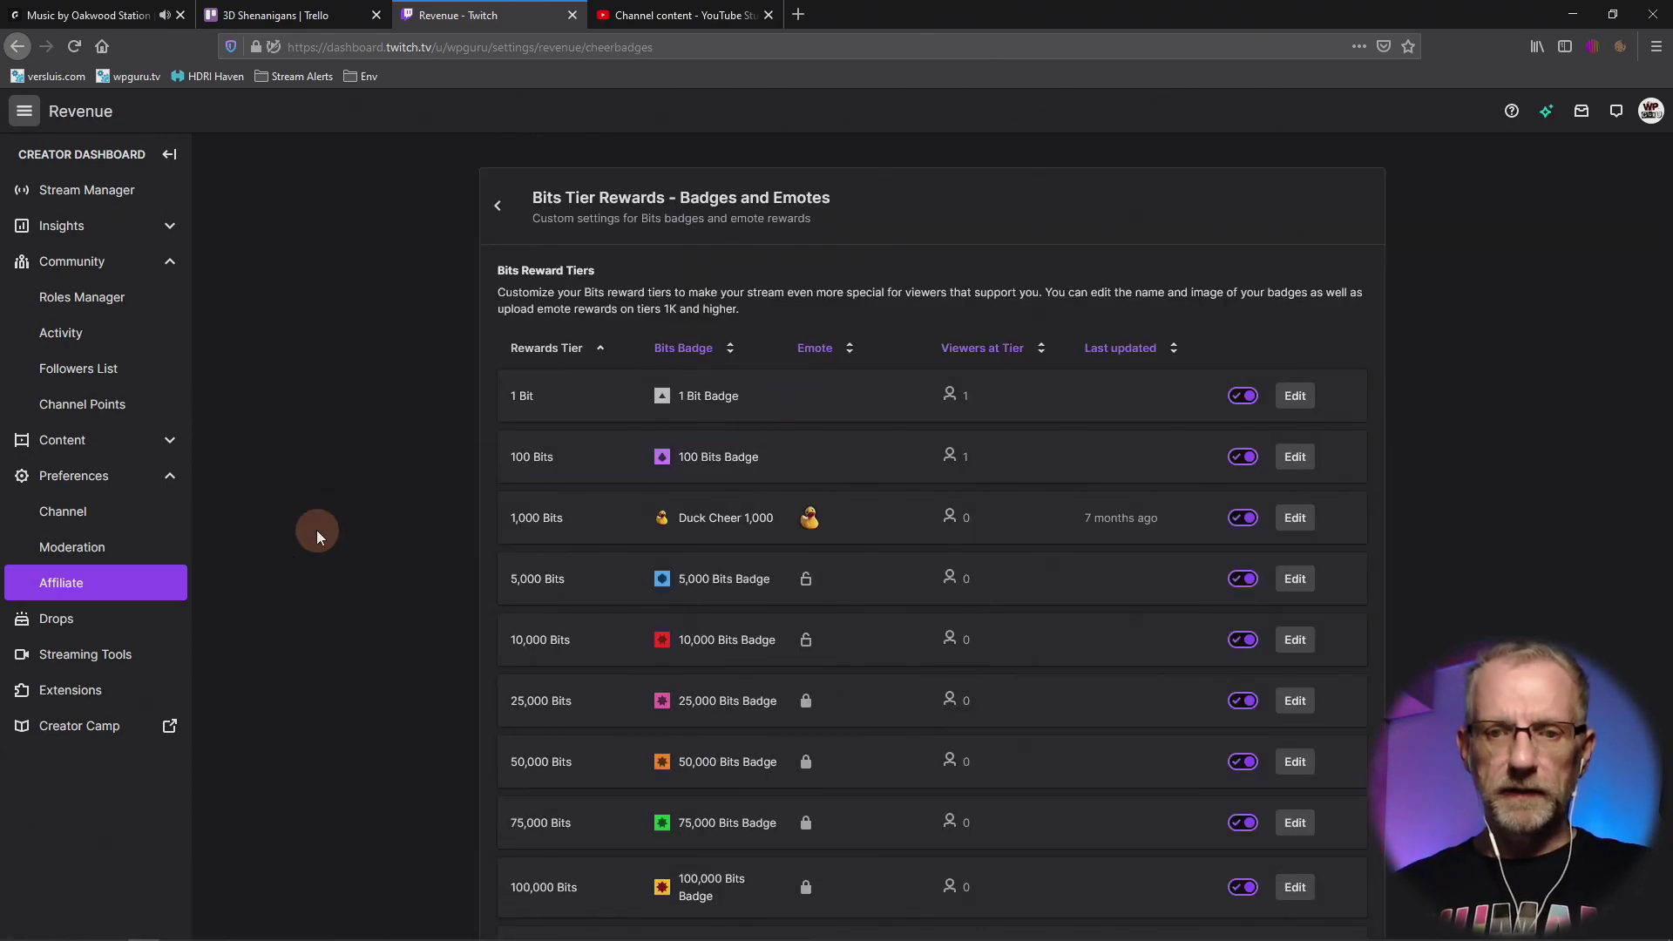
Look through the full list of bits reward tiers and return to the Revenue overview.
scroll(839, 413, "down", 2)
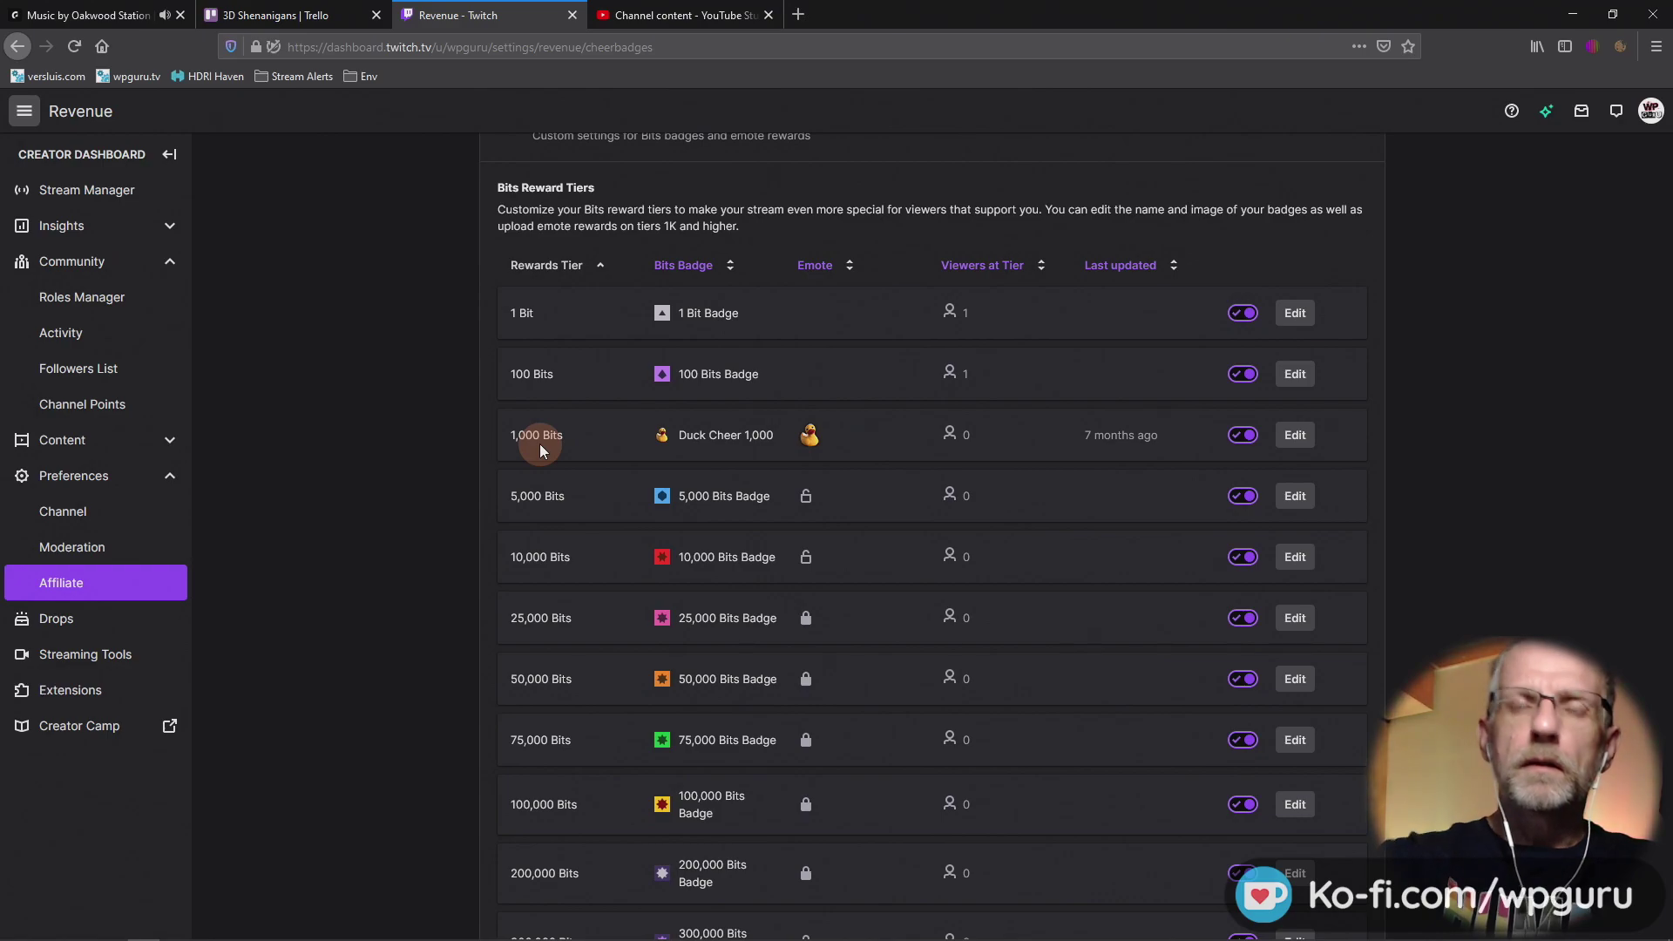
scroll(540, 449, "down", 15)
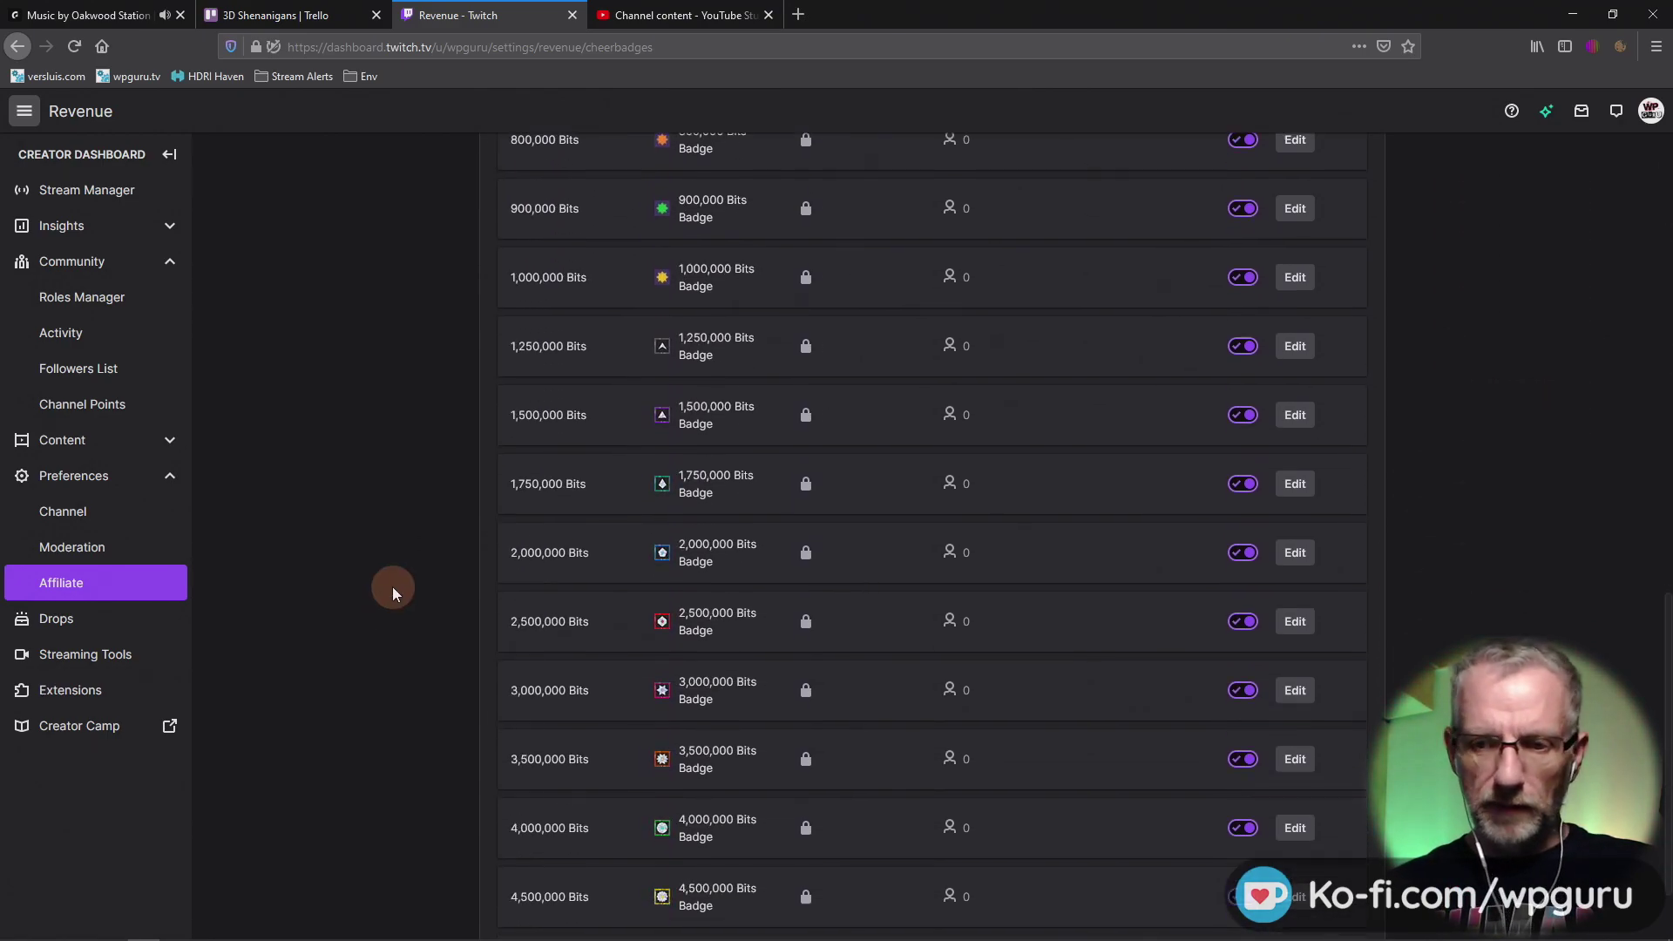
scroll(392, 587, "up", 15)
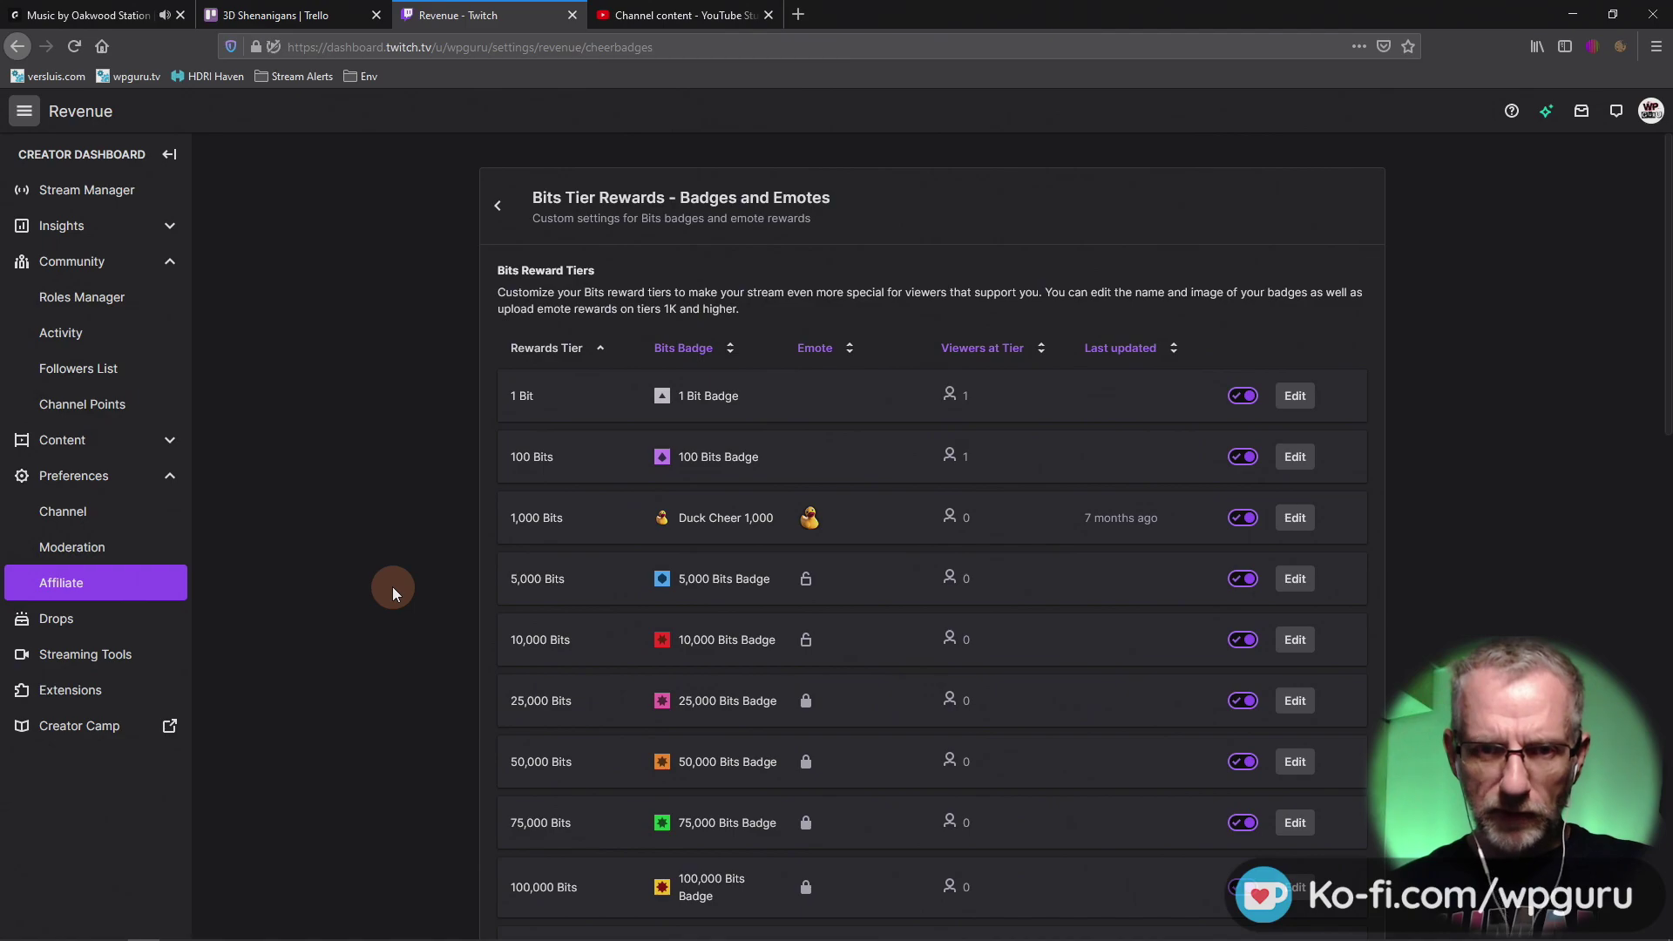
left_click(515, 202)
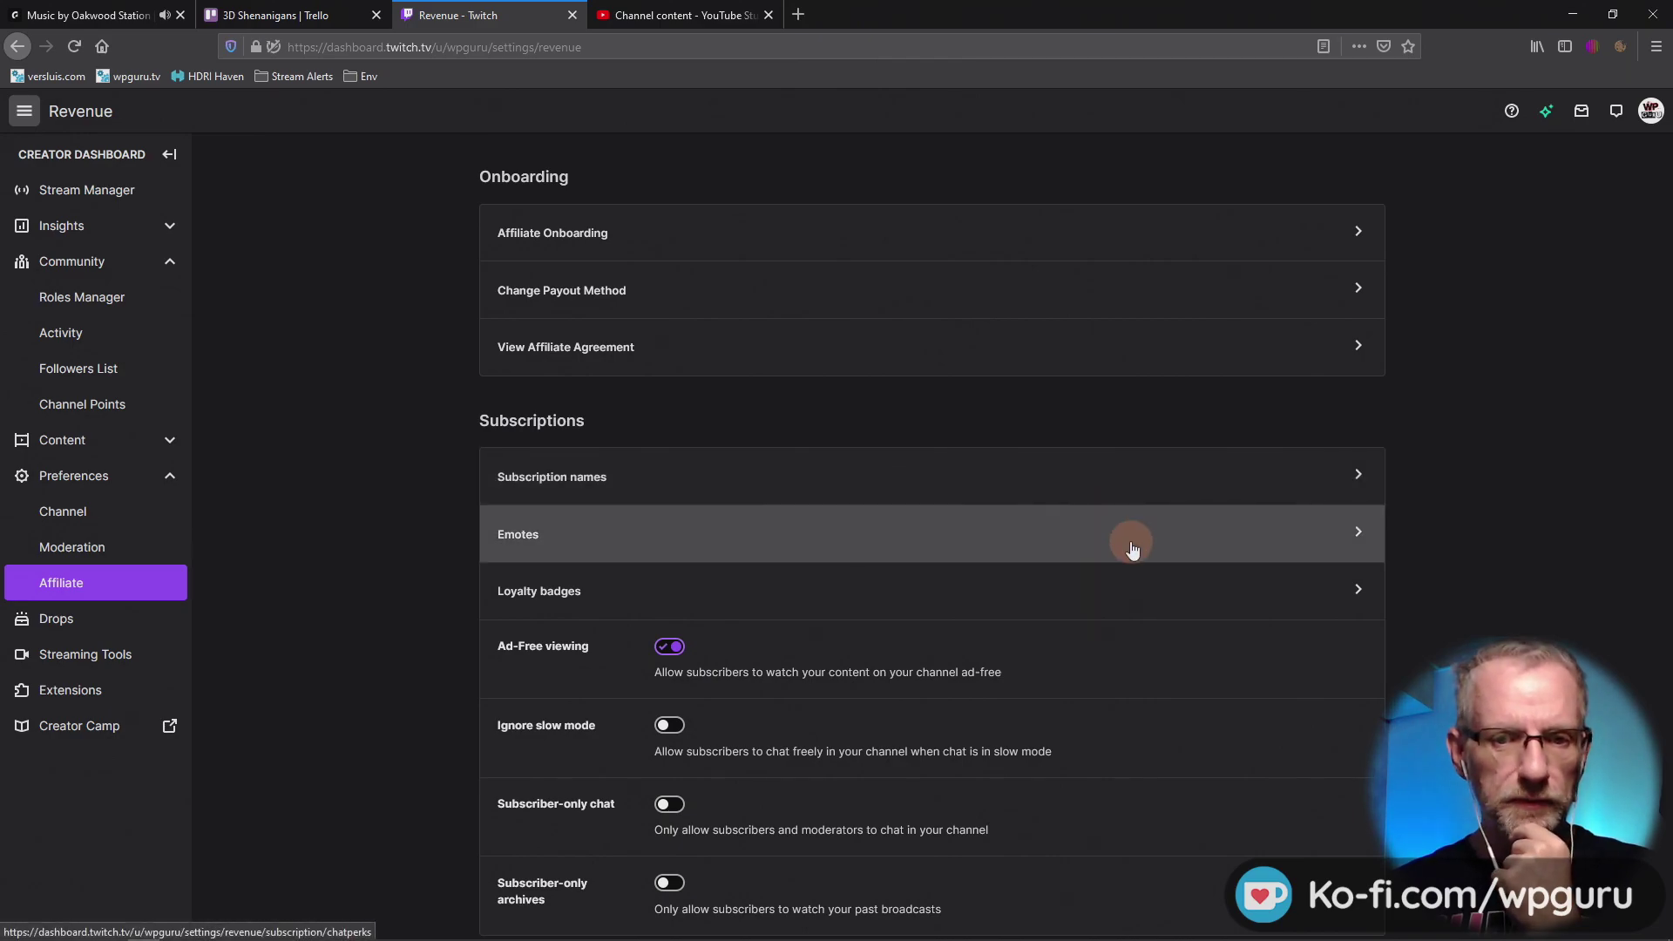
Check the subscription names for the three tiers and return to the Revenue overview.
left_click(1136, 486)
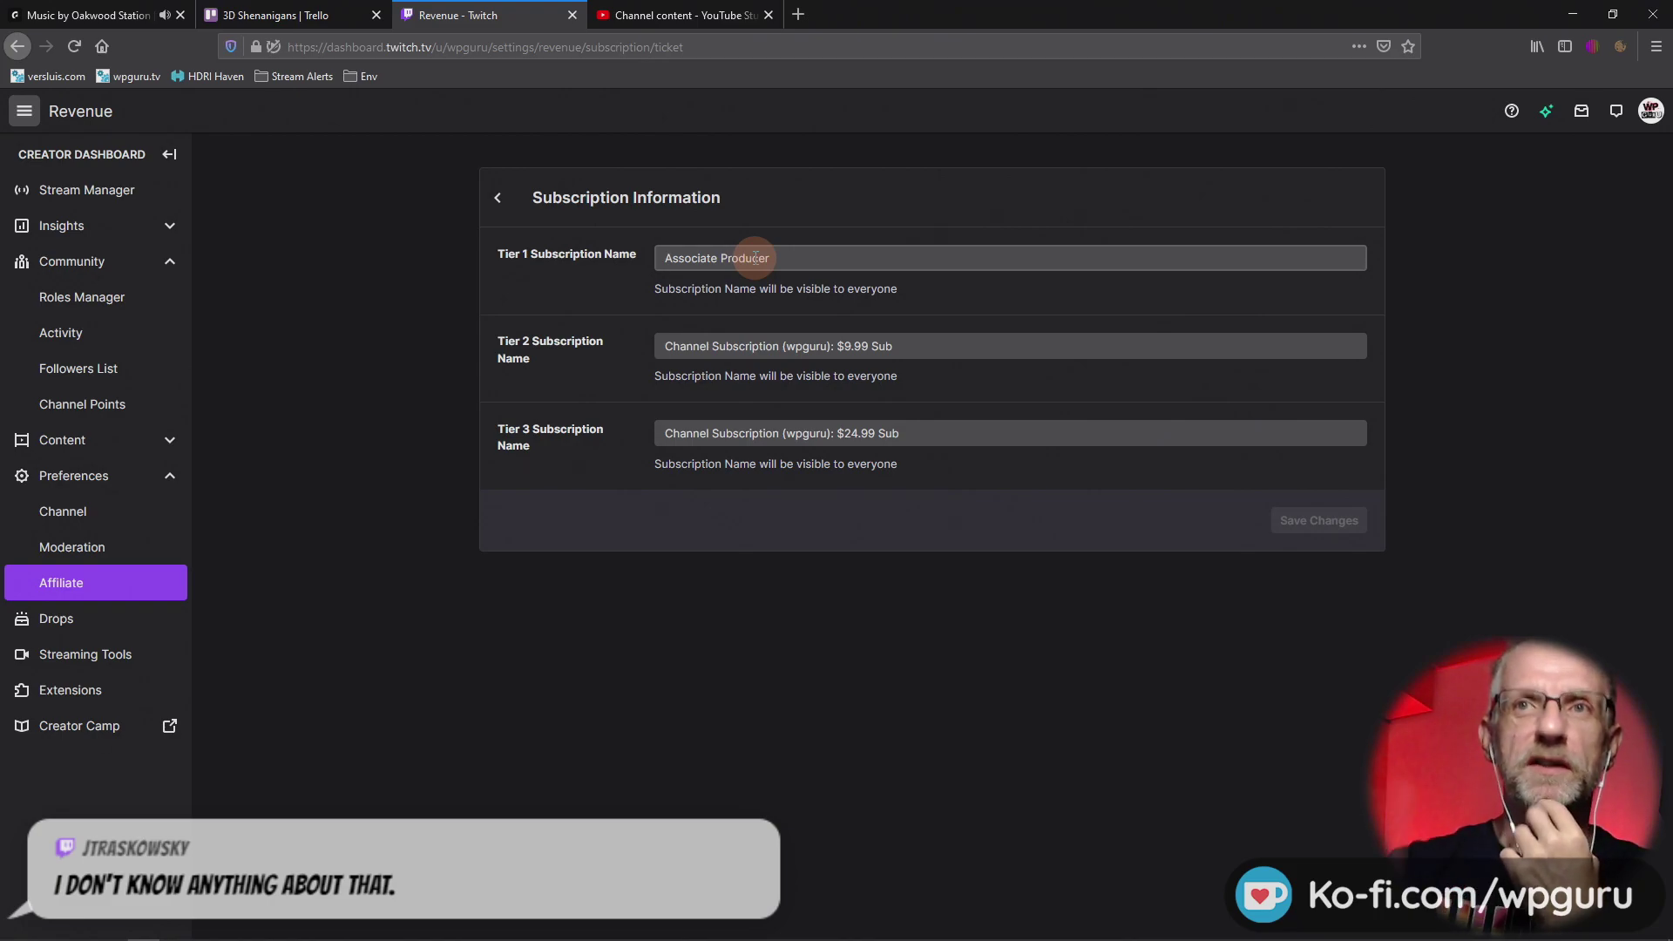
left_click(516, 217)
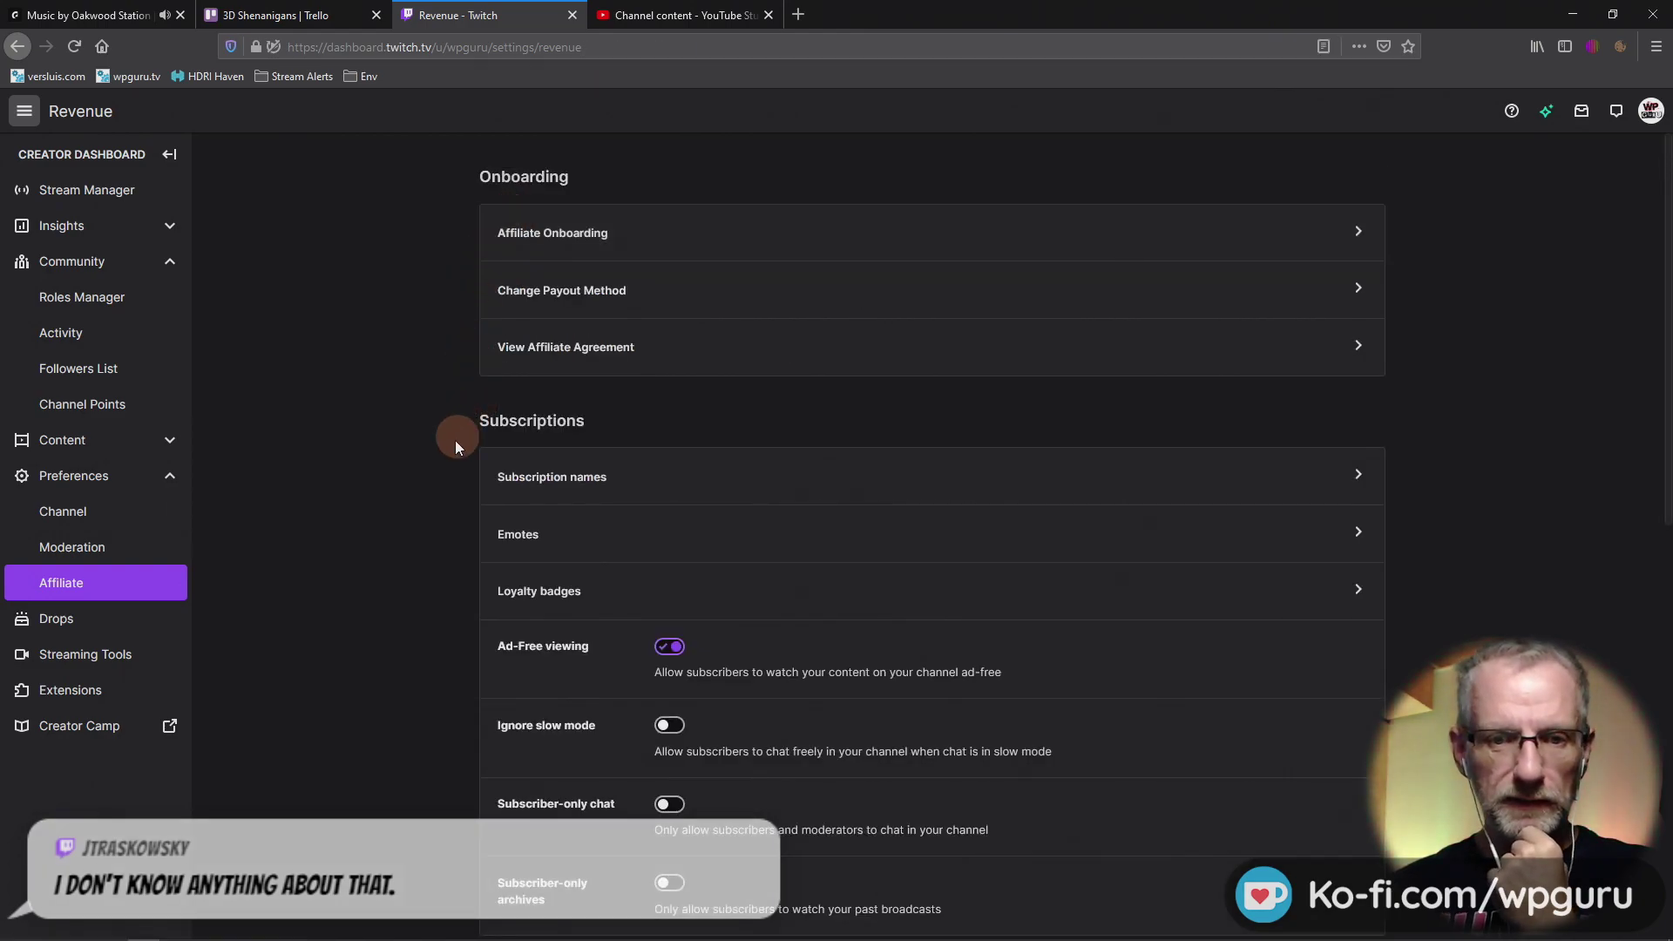
Look through the Emotes settings for the three subscription tiers, then open the Loyalty badges settings.
left_click(700, 542)
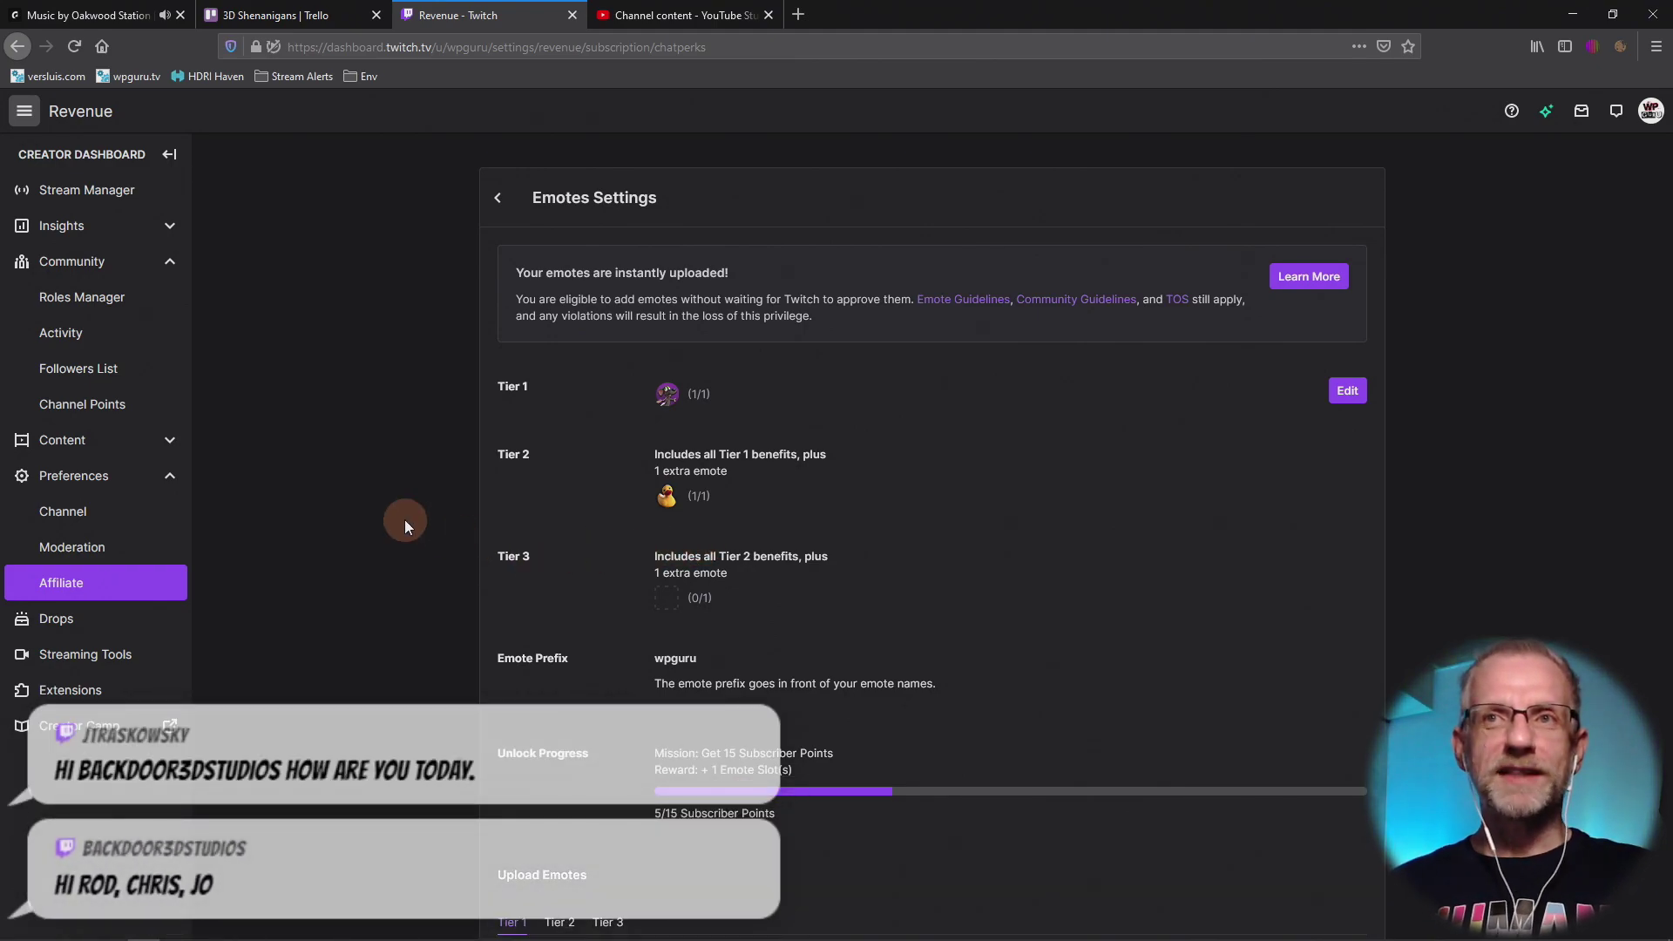
scroll(382, 572, "down", 2)
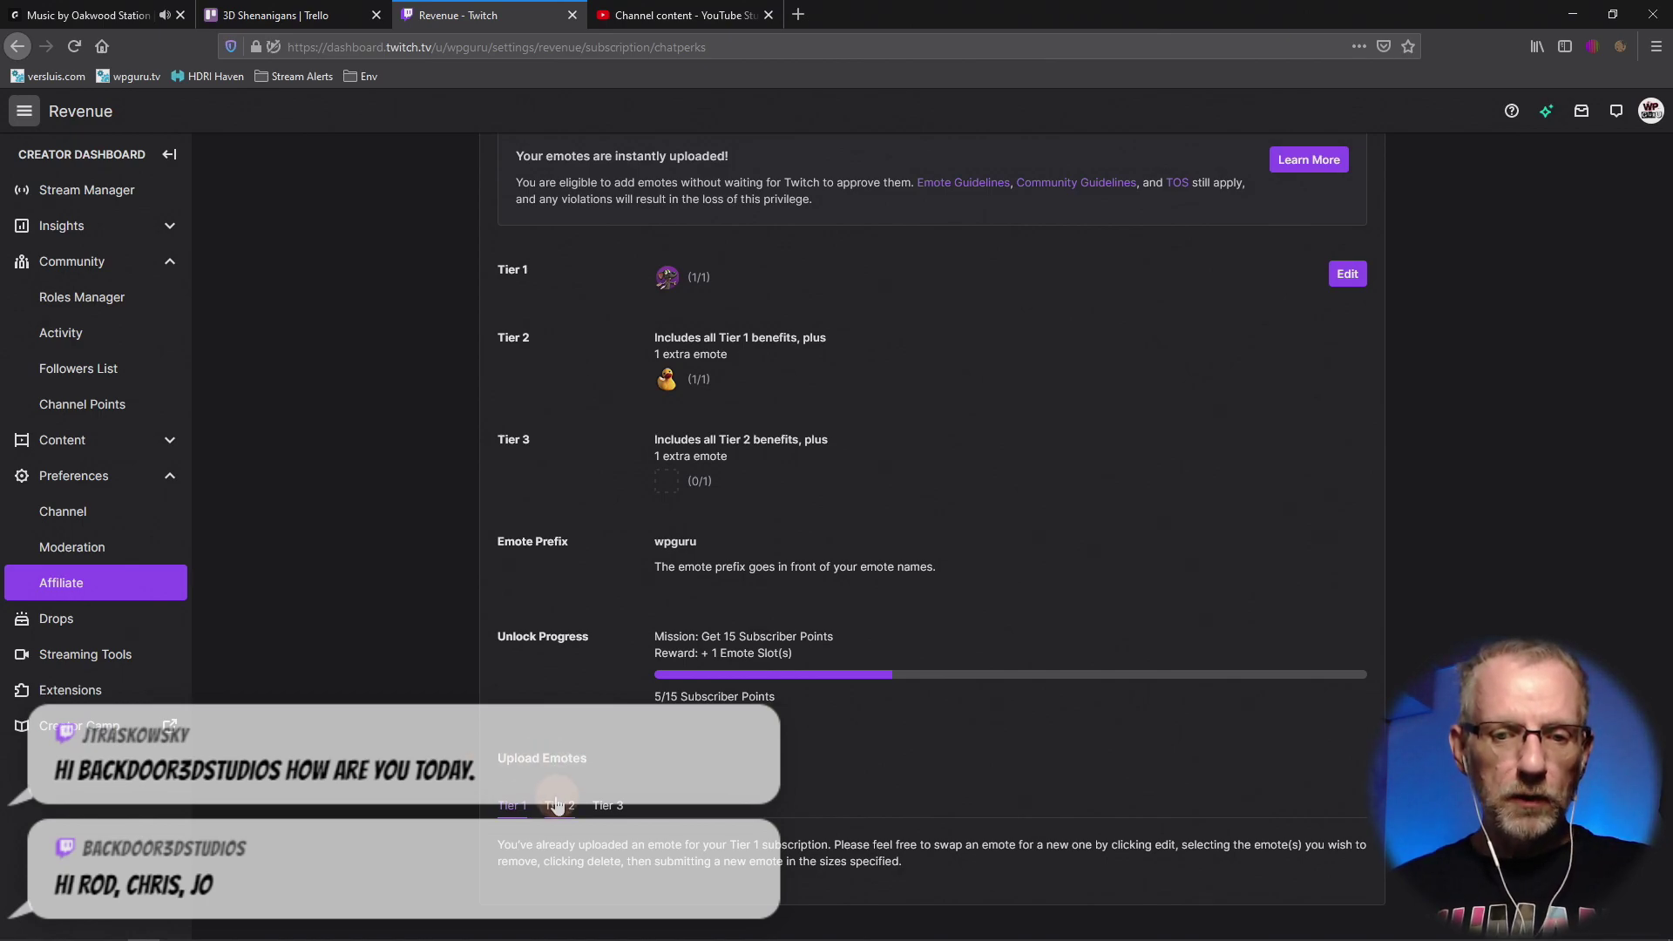
scroll(410, 739, "up", 2)
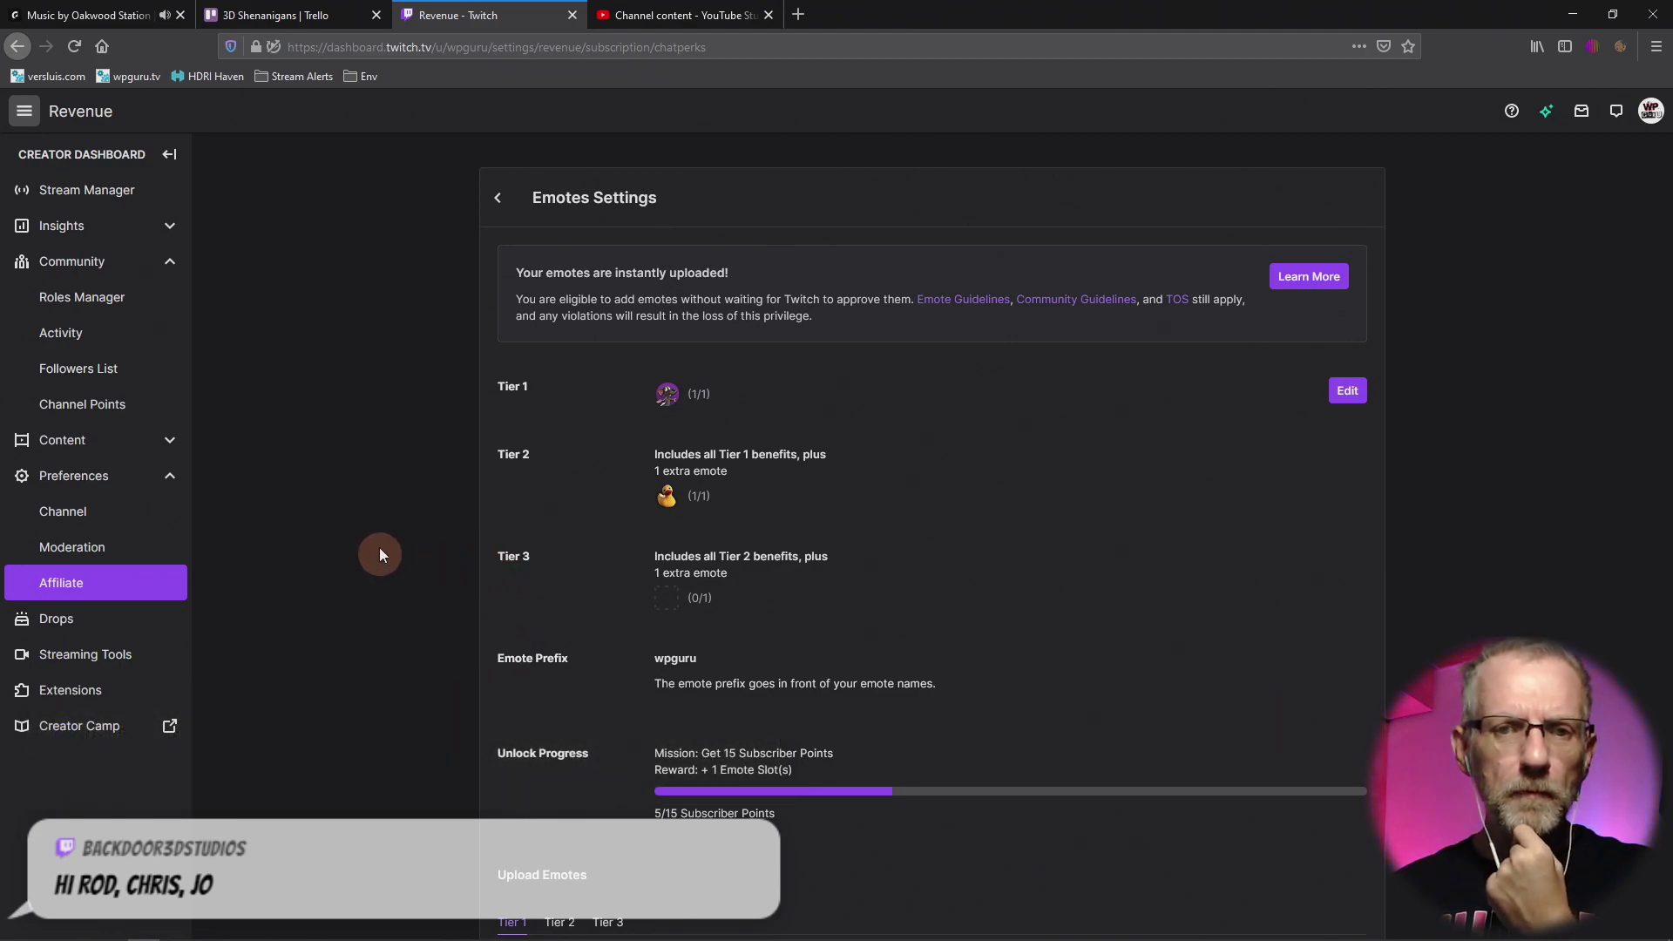
left_click(498, 197)
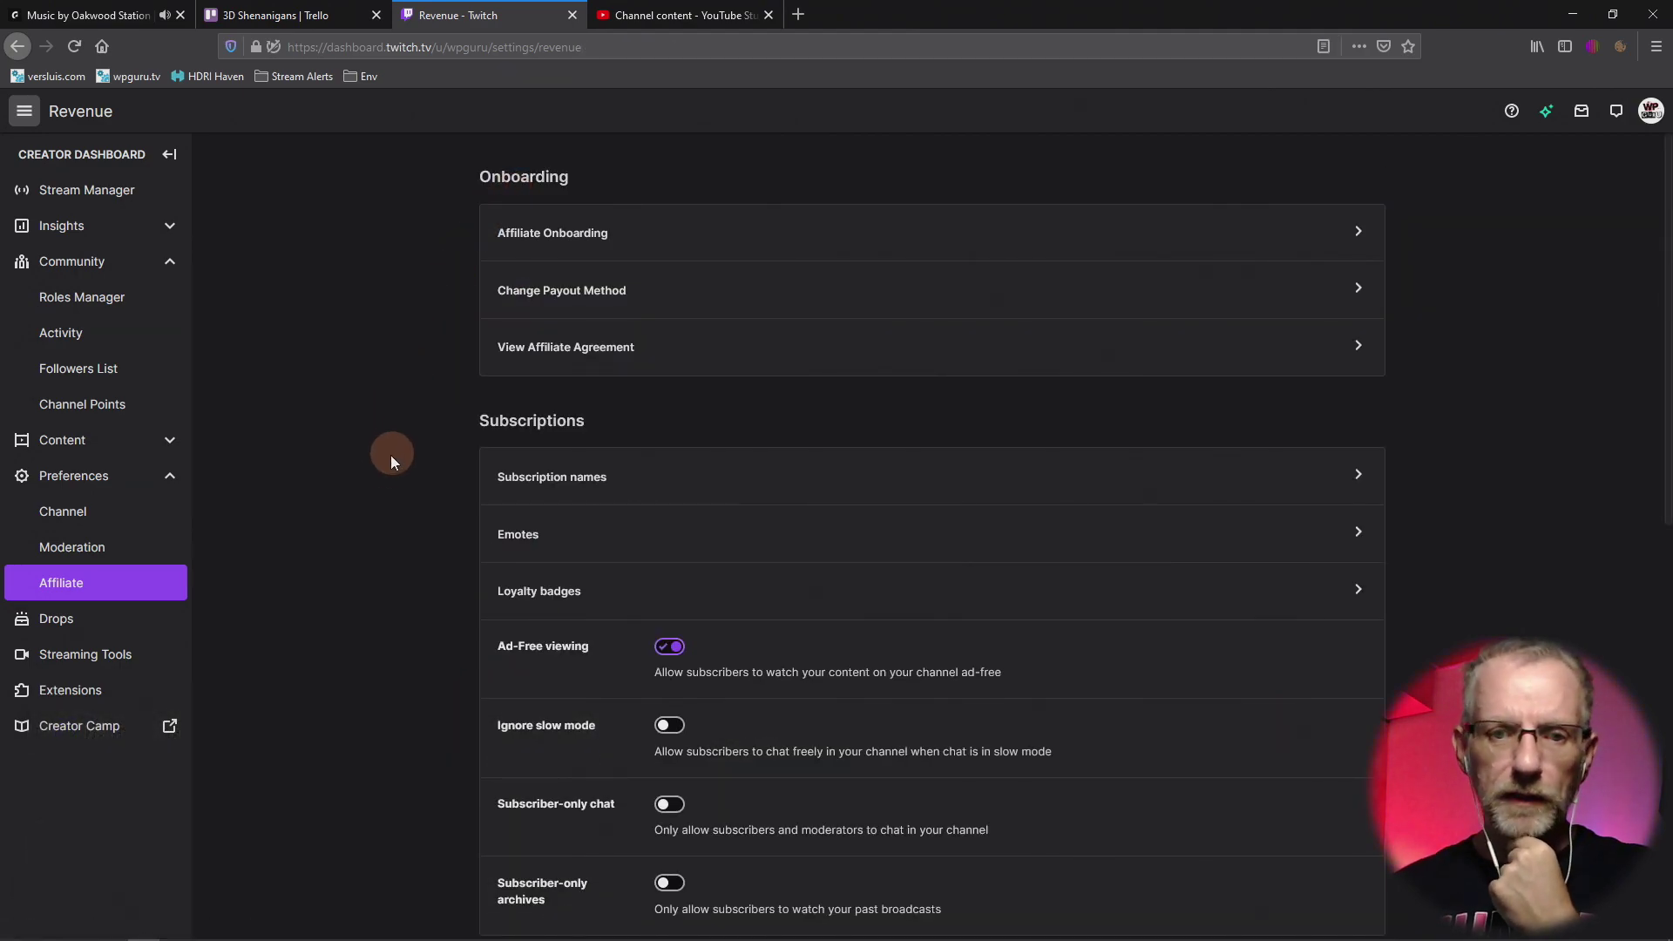
left_click(743, 608)
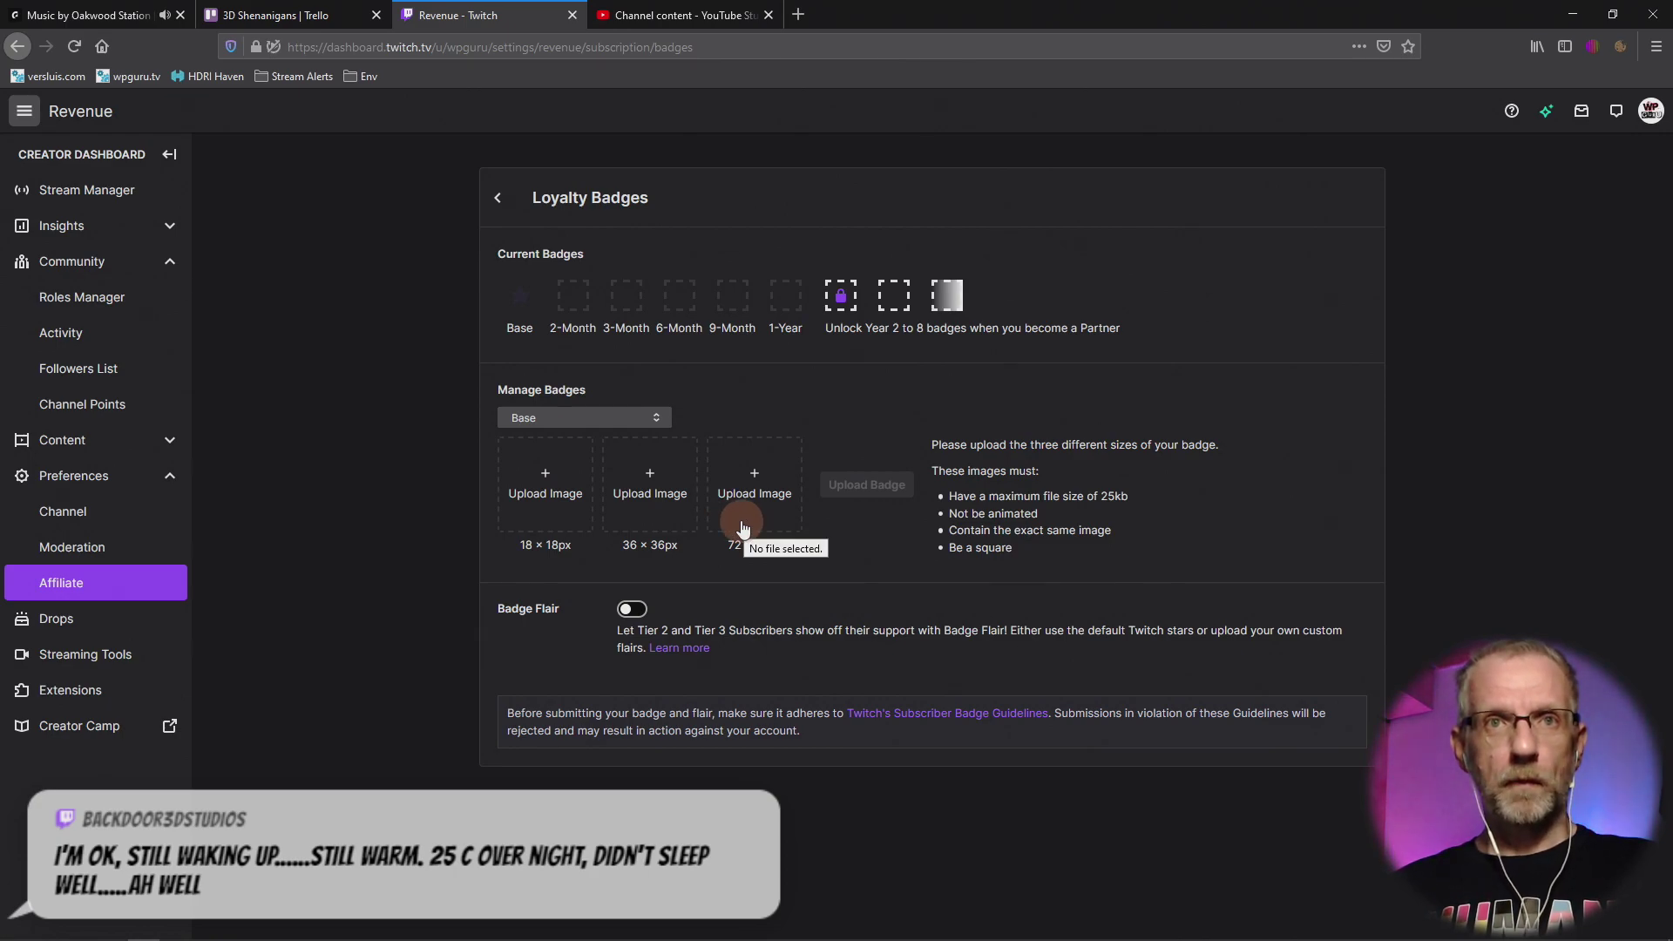
key("alt+Tab")
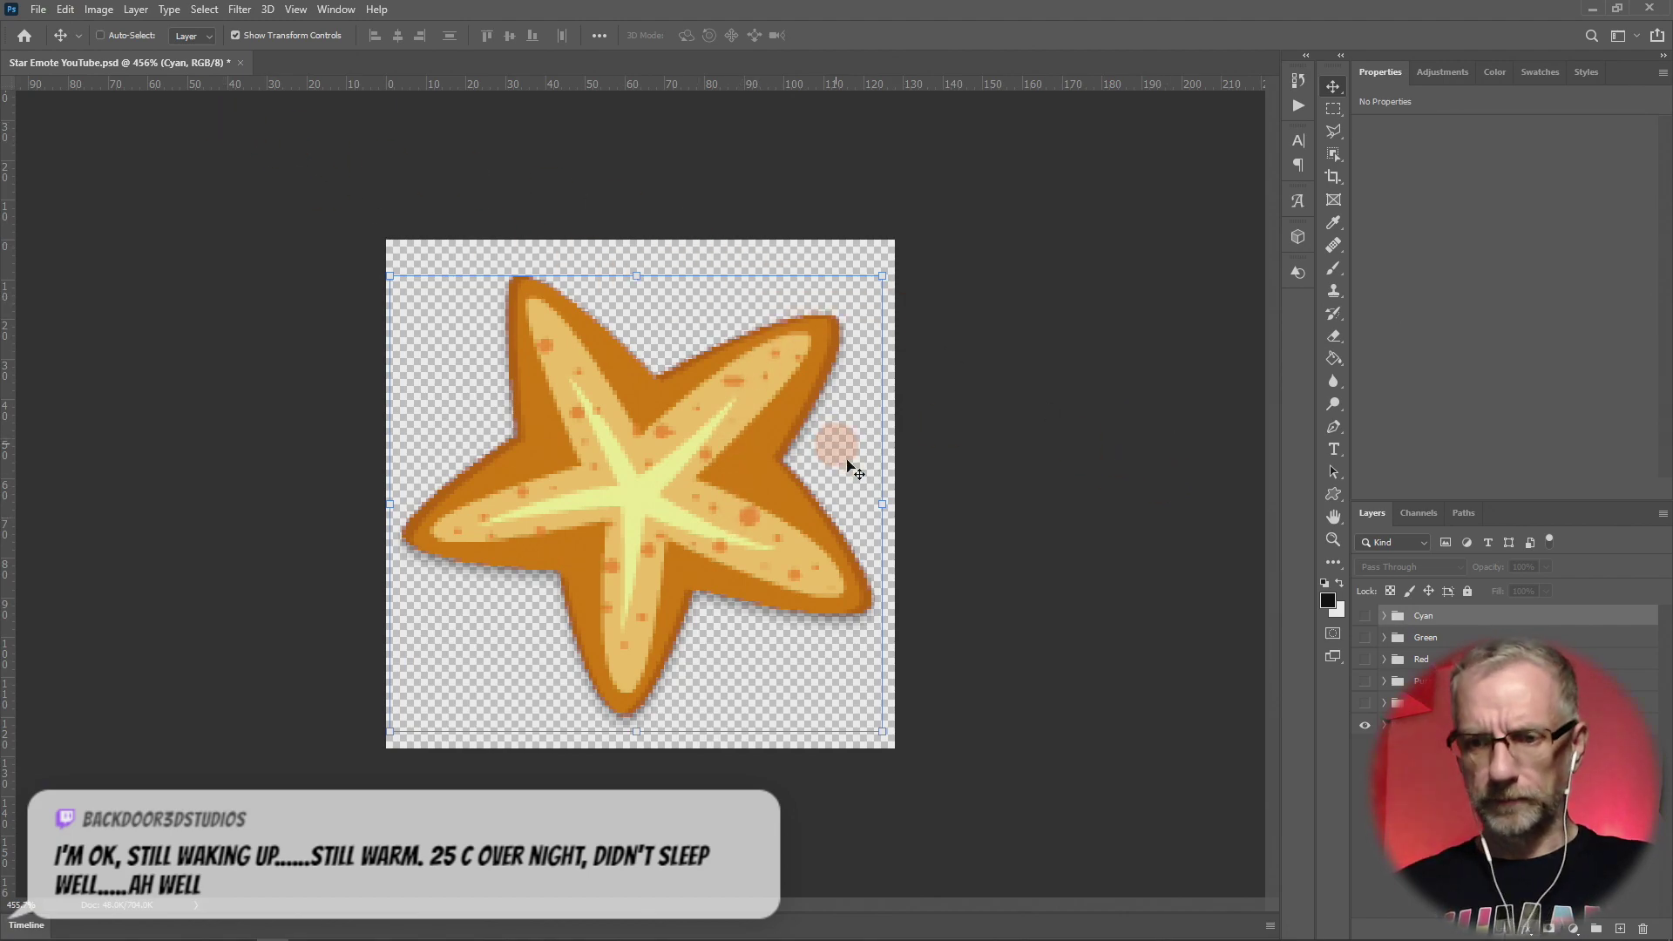
left_click(40, 10)
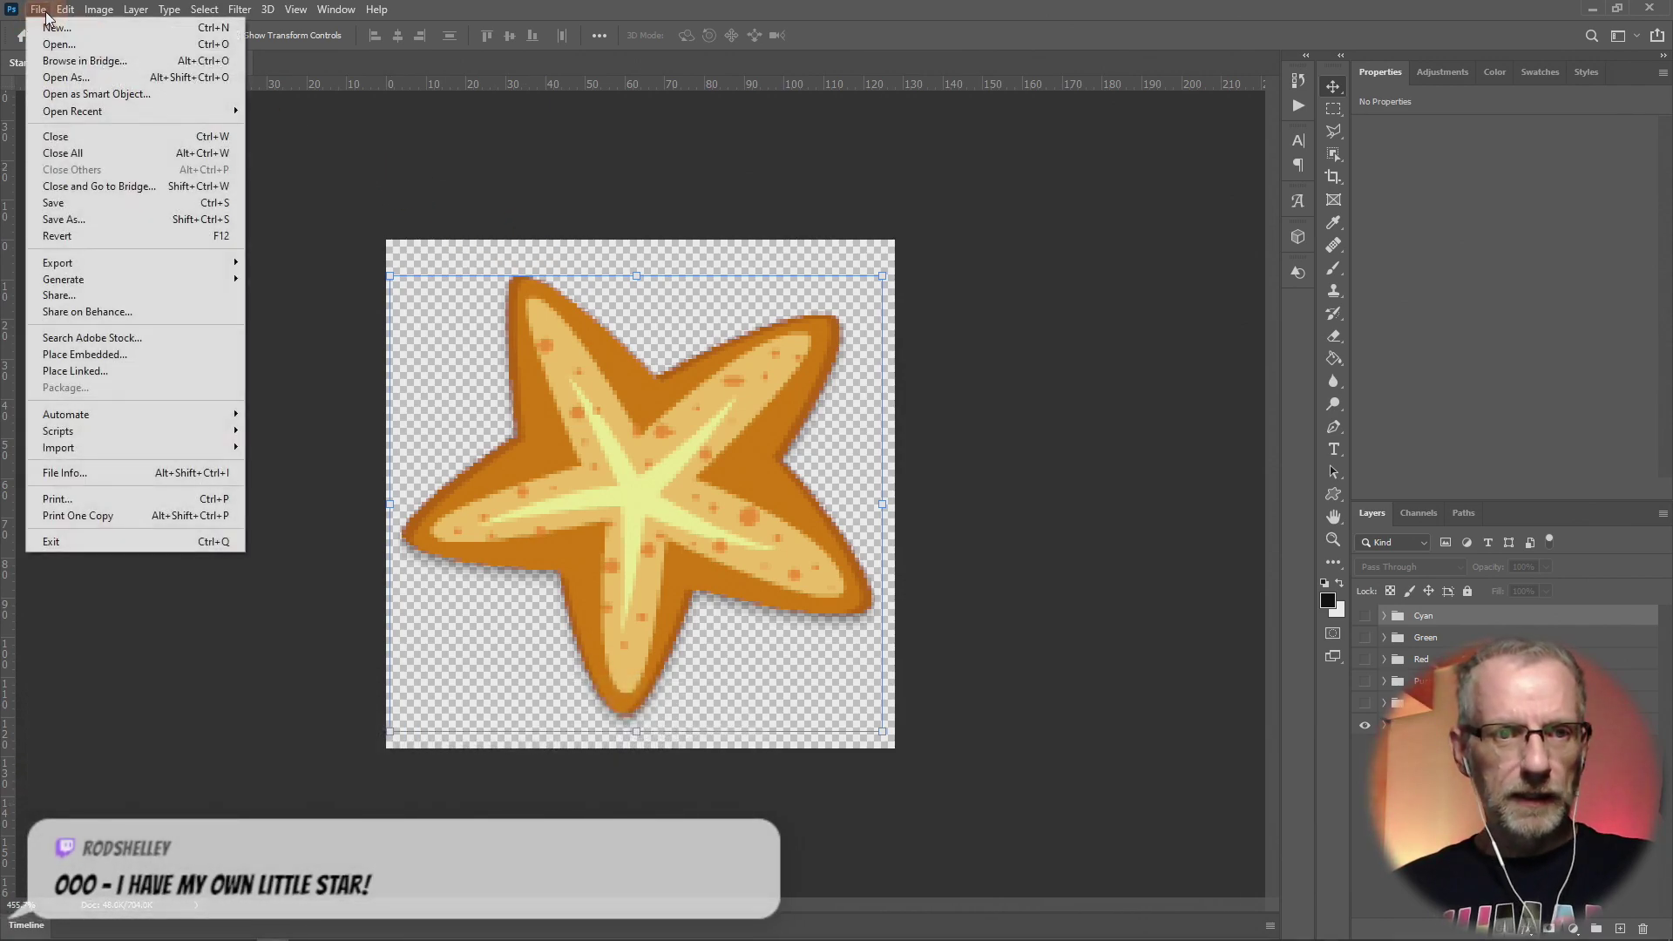
left_click(135, 267)
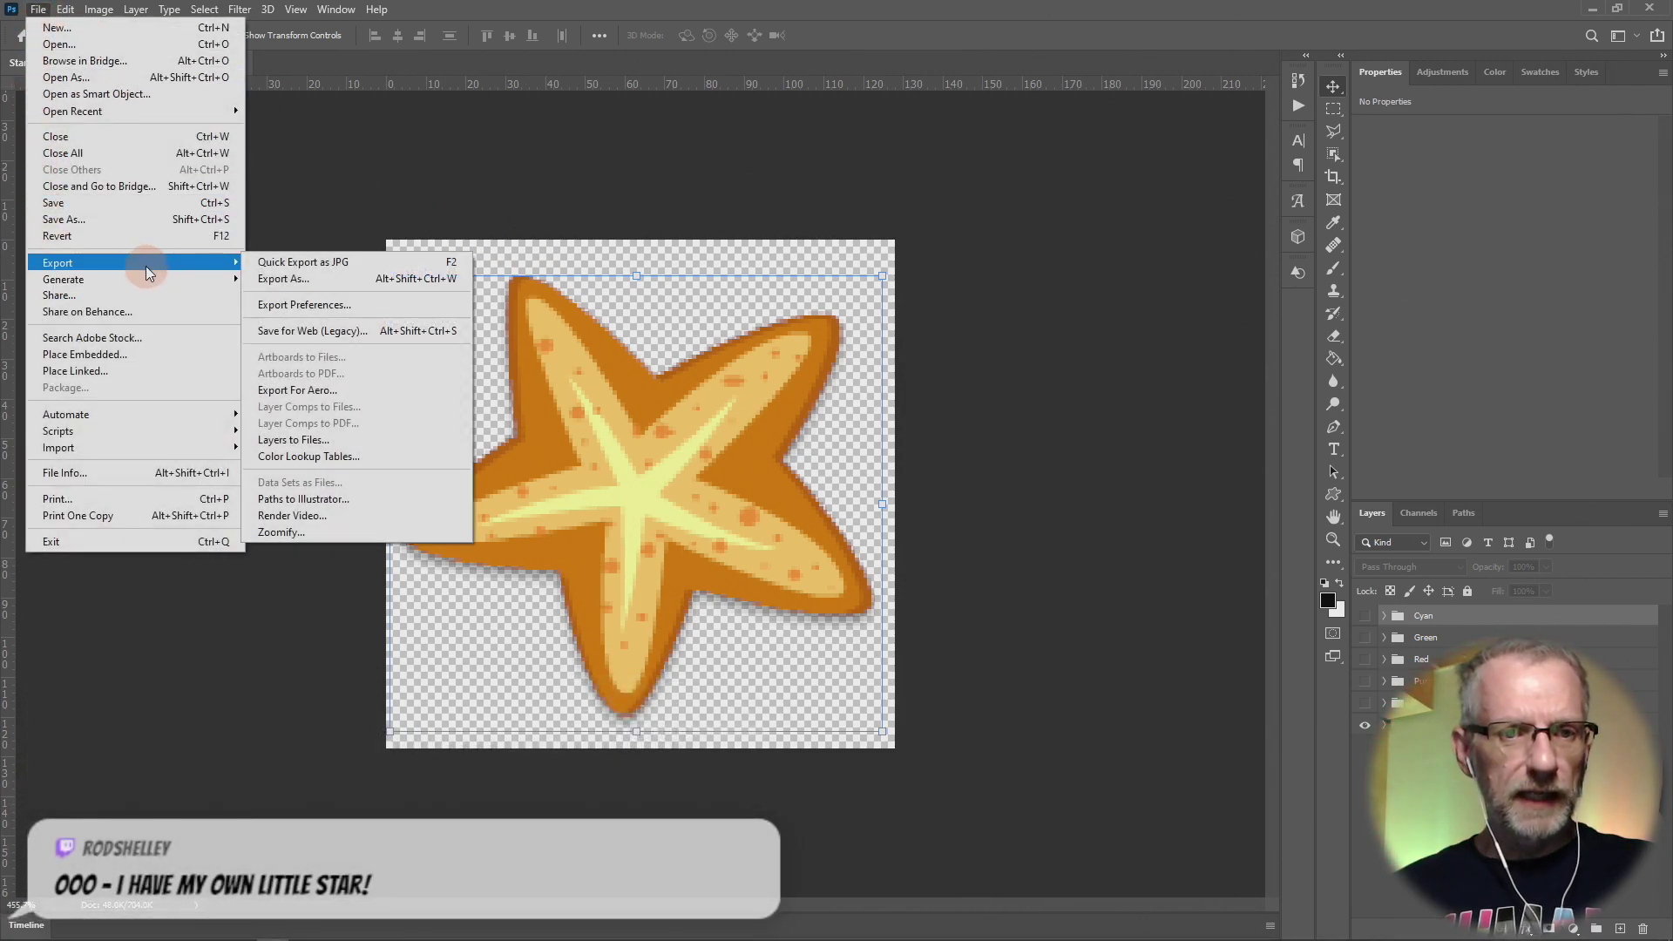
left_click(364, 282)
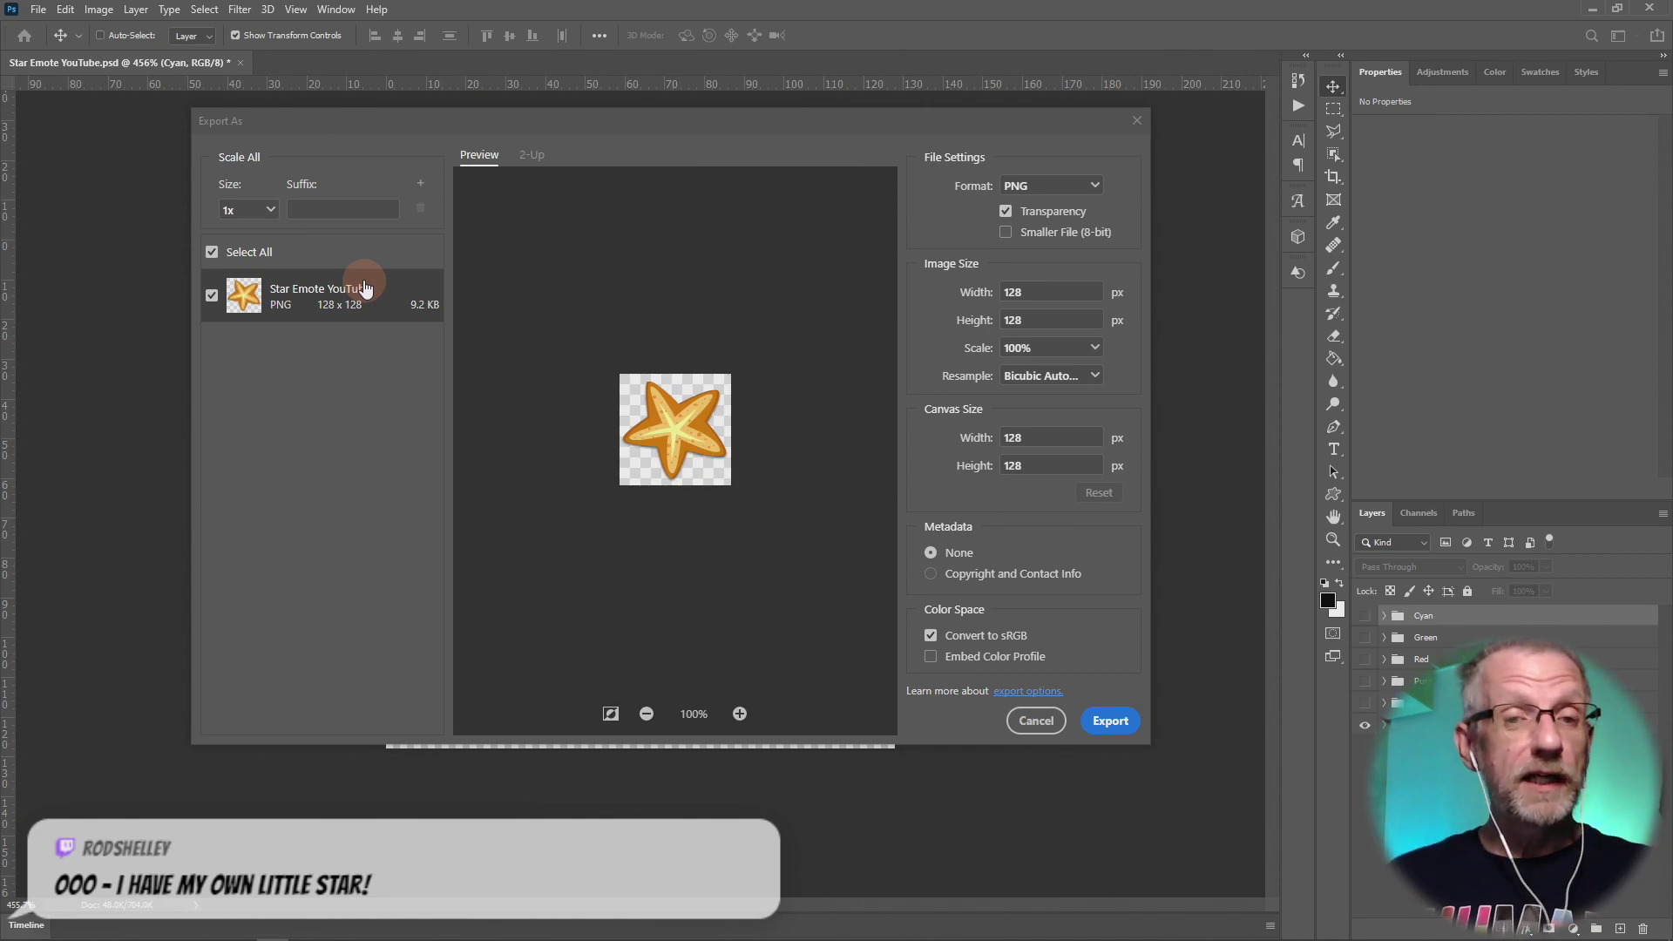
left_click_drag(681, 122, 518, 21)
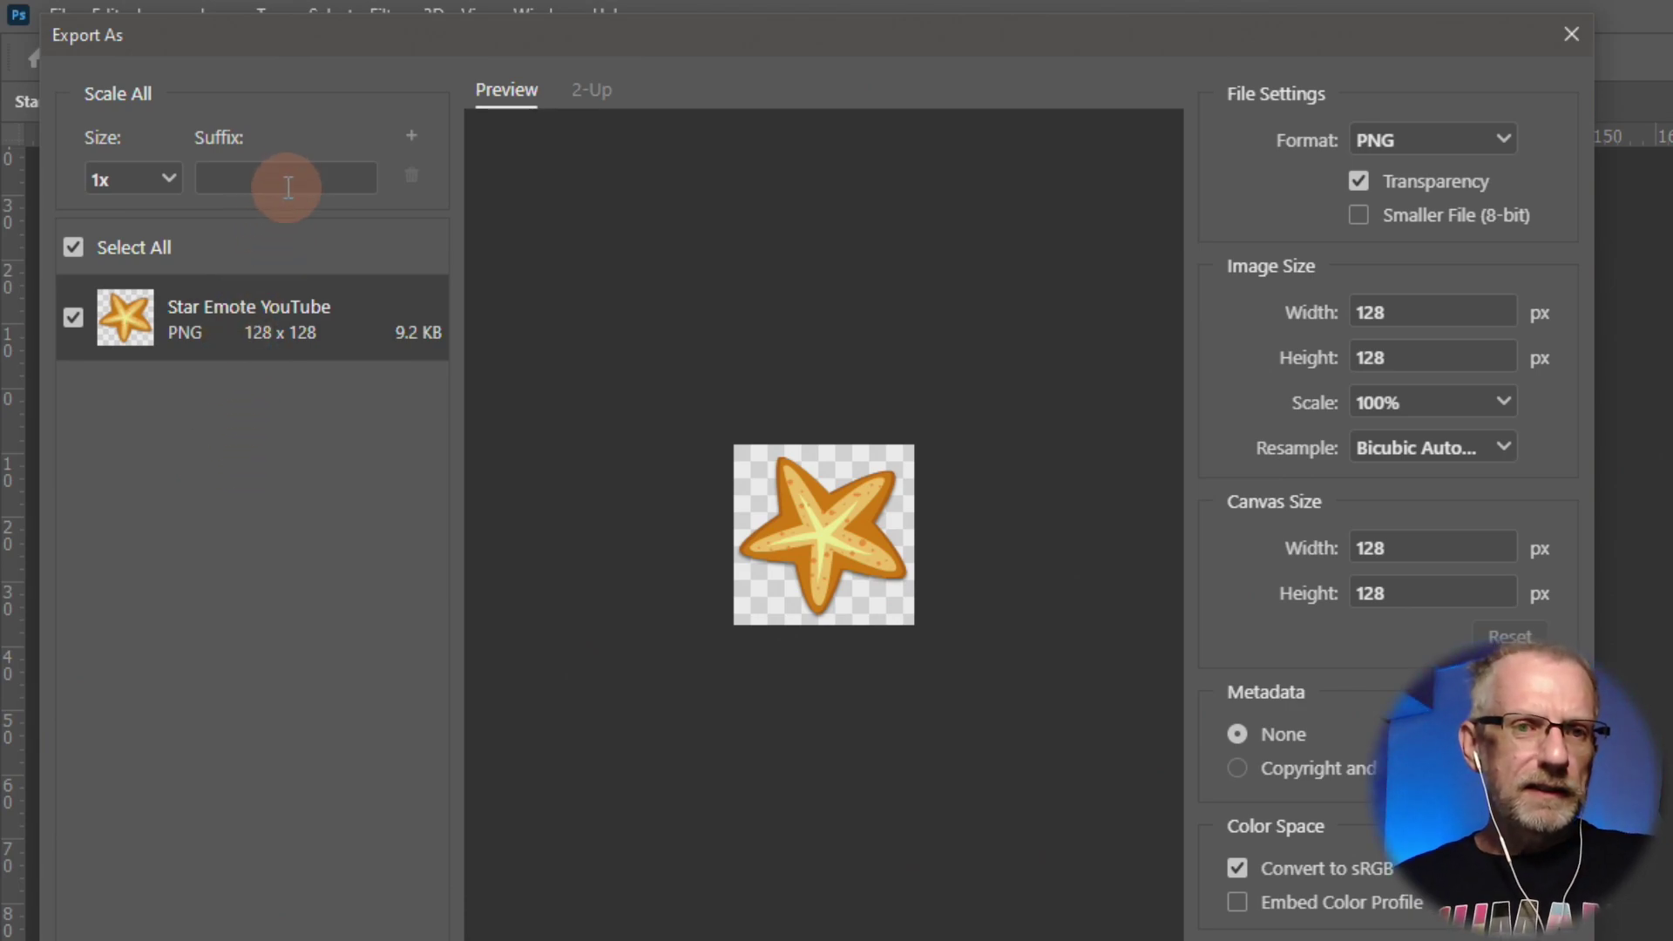
left_click(167, 179)
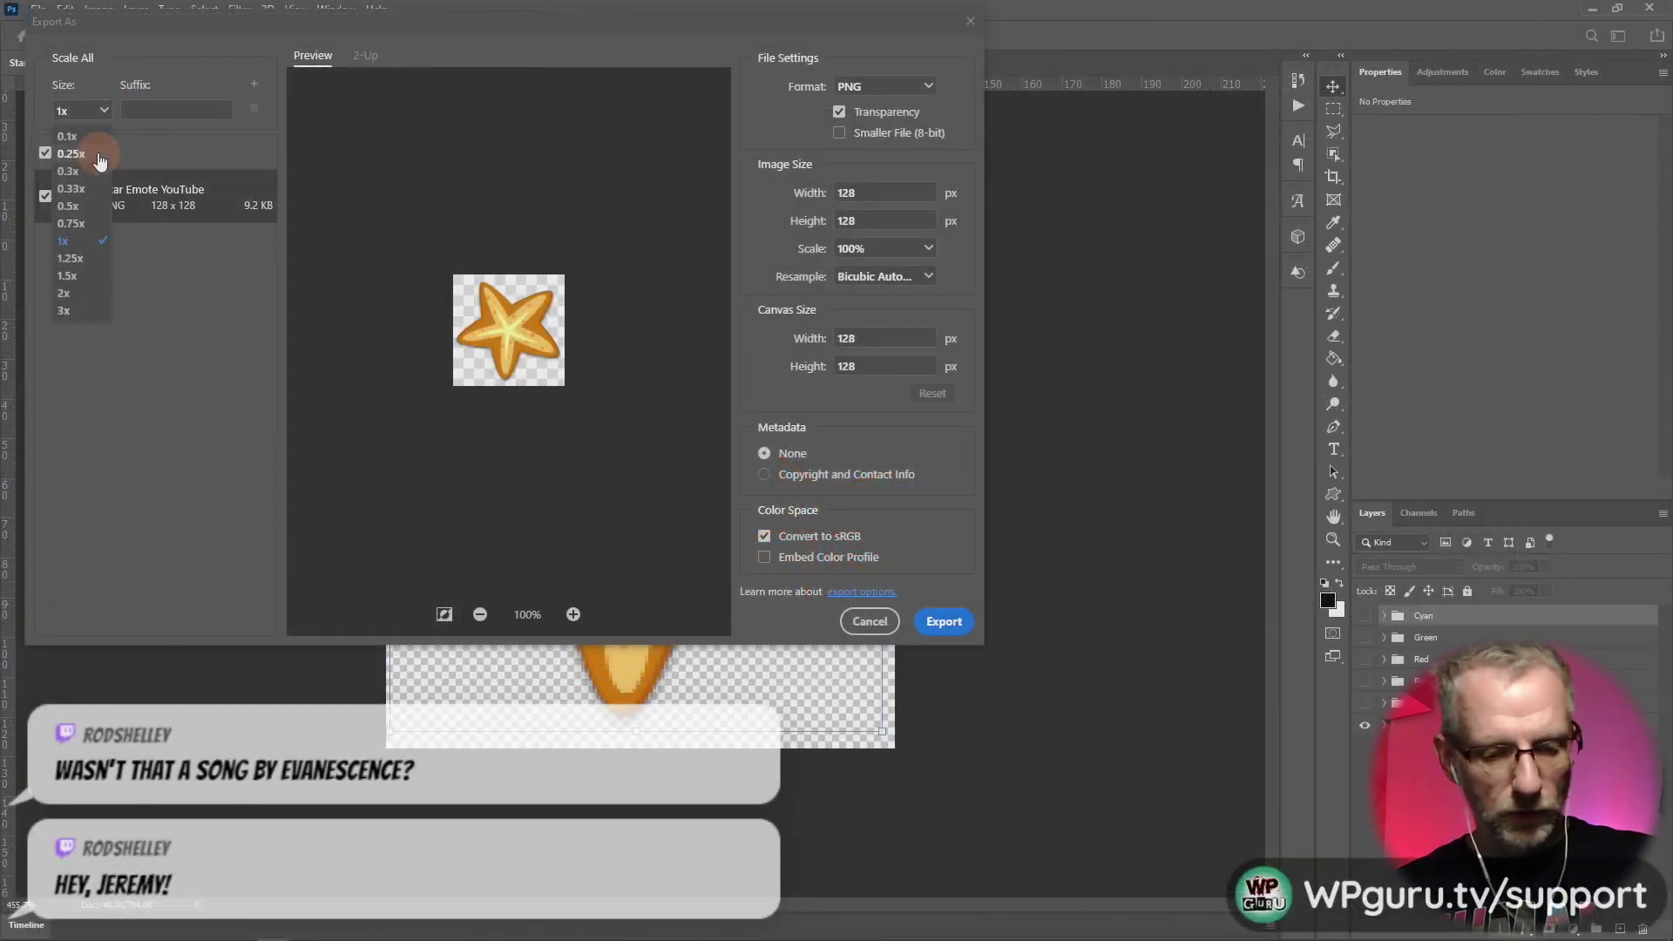
Switch to the browser's Epidemic Sound page and lower the system volume to 18.
key("alt+Tab")
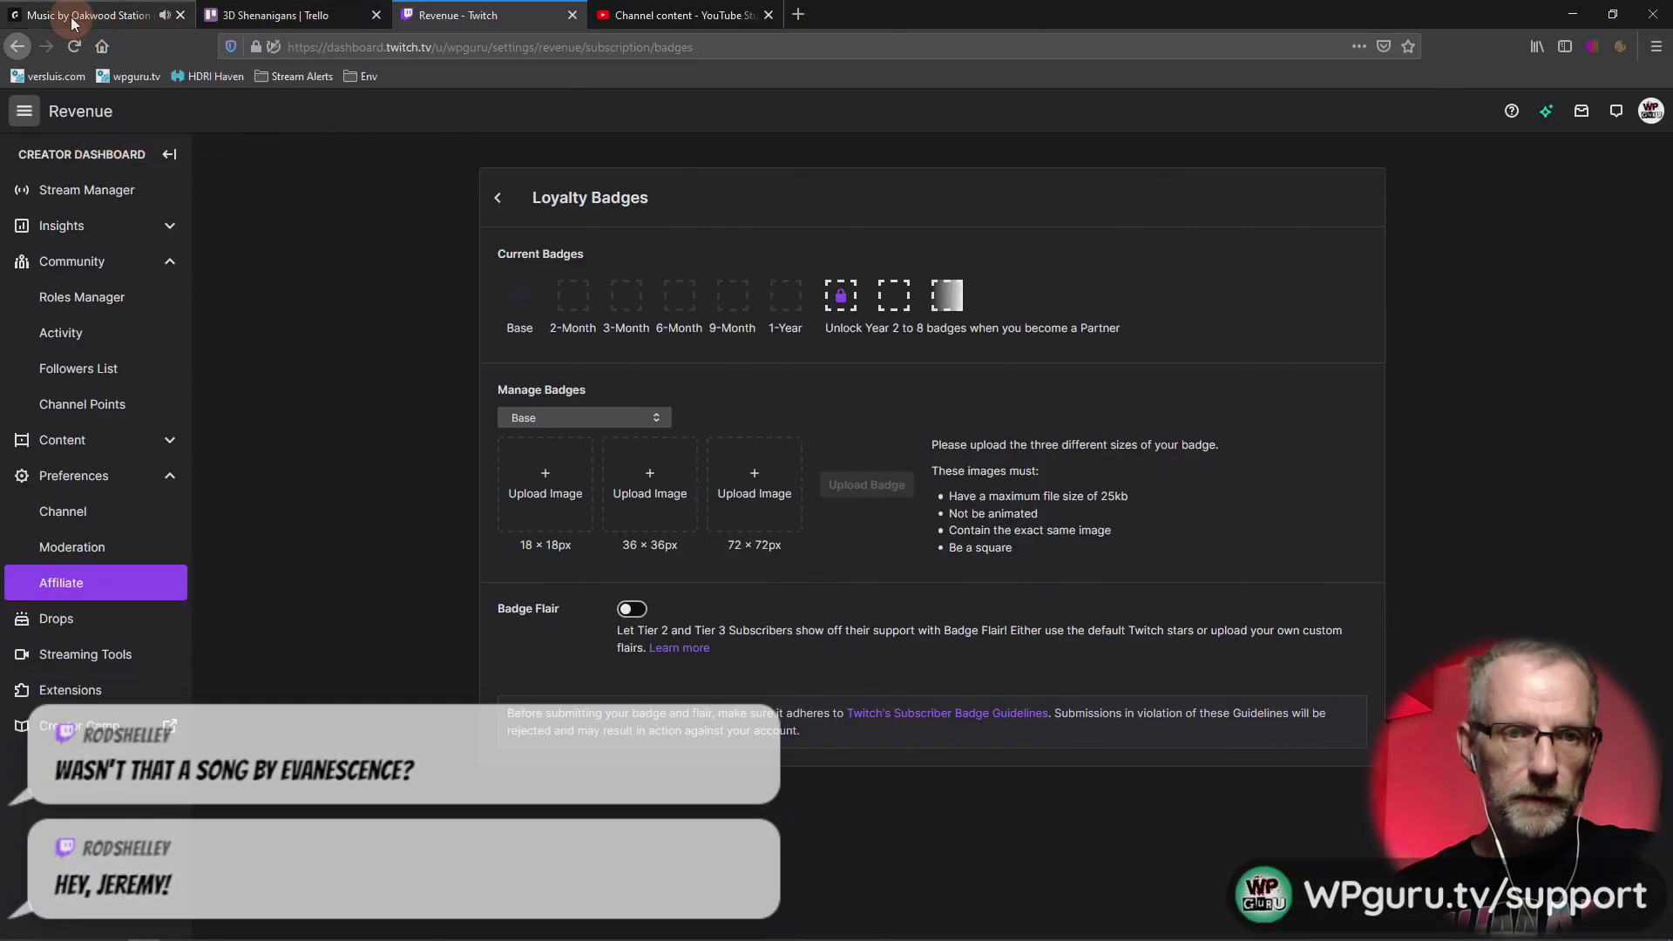
left_click(71, 14)
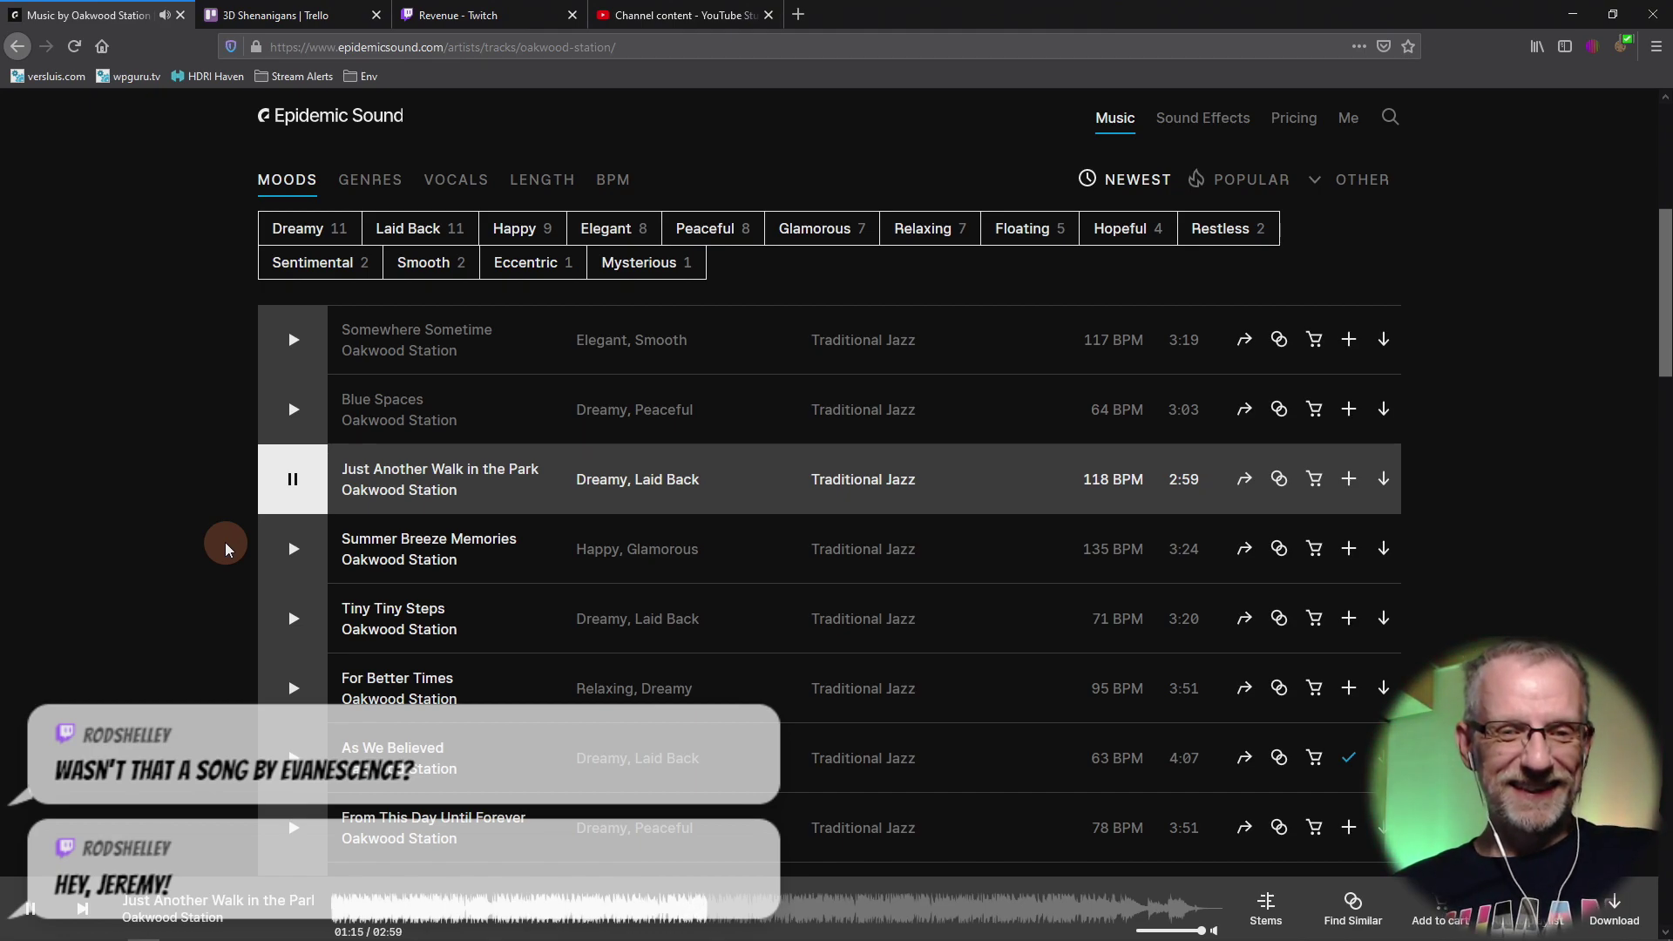
key("XF86AudioLowerVolume")
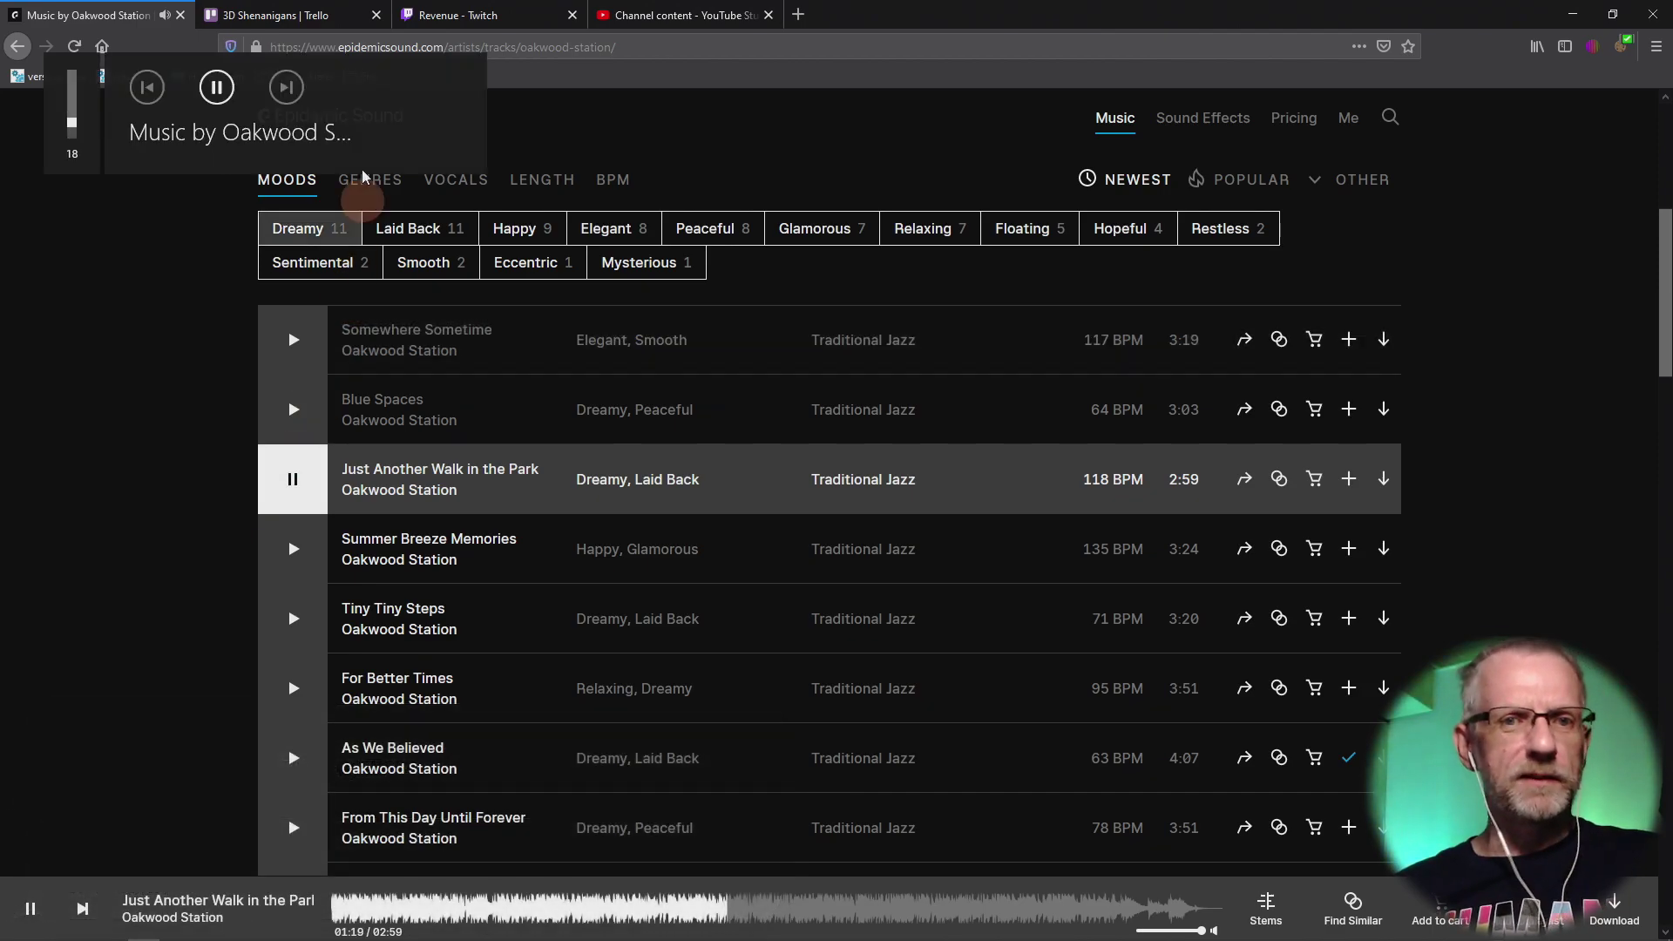
Close the 3D Shenanigans Trello page and return to the Twitch Loyalty Badges settings.
left_click(431, 12)
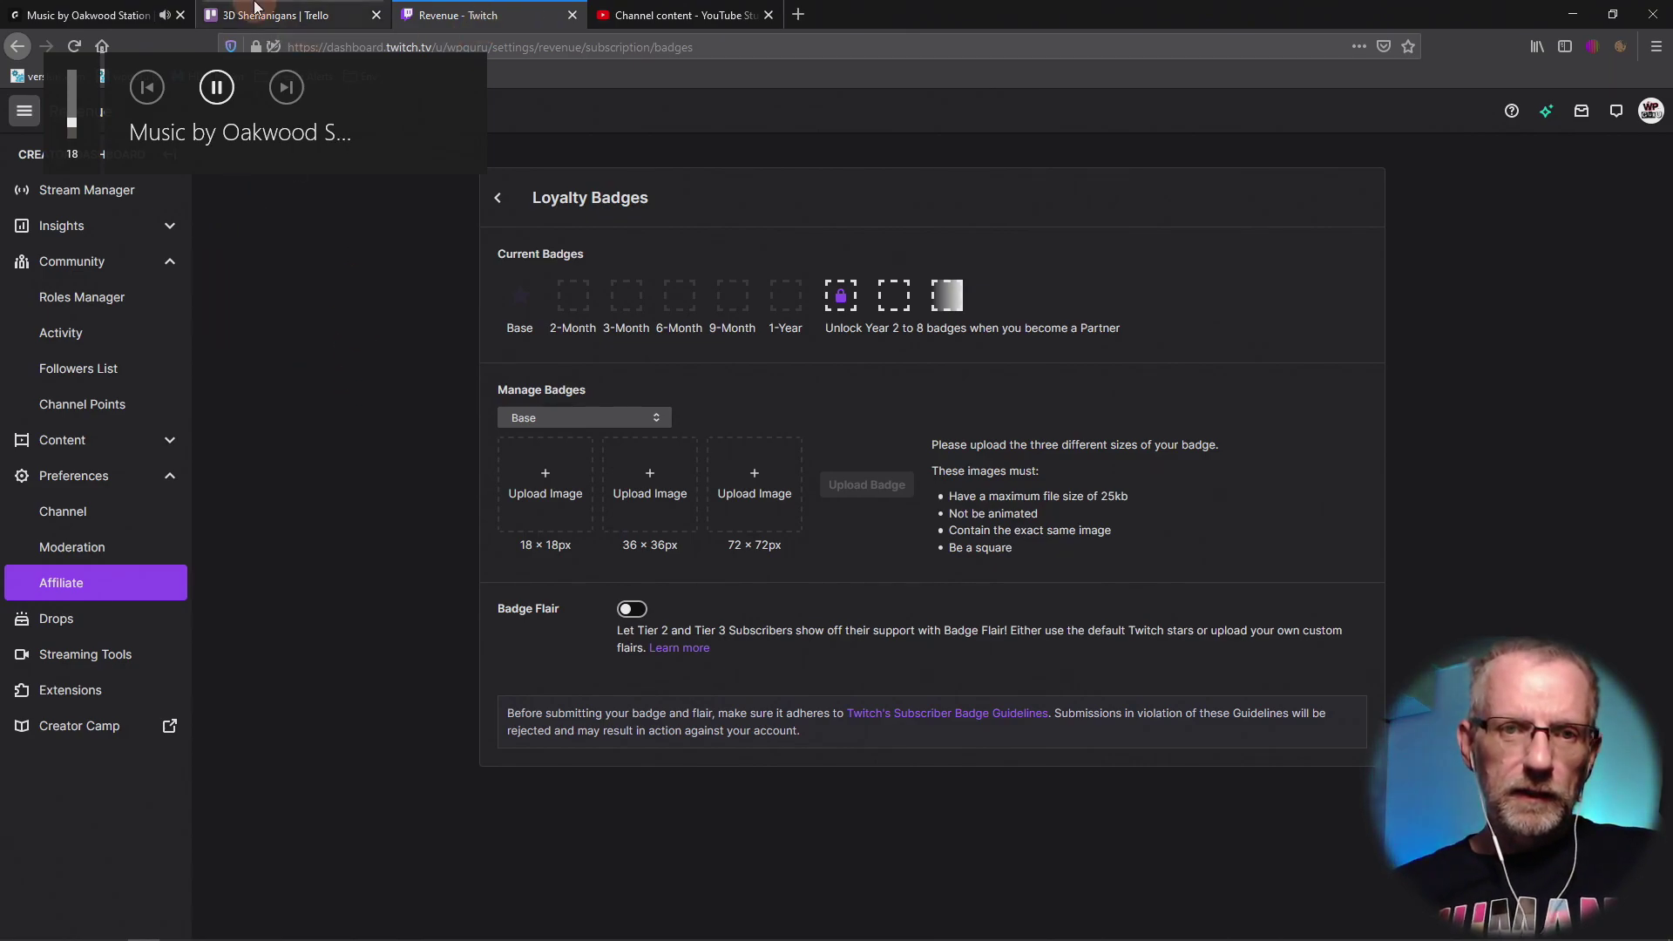
left_click(275, 15)
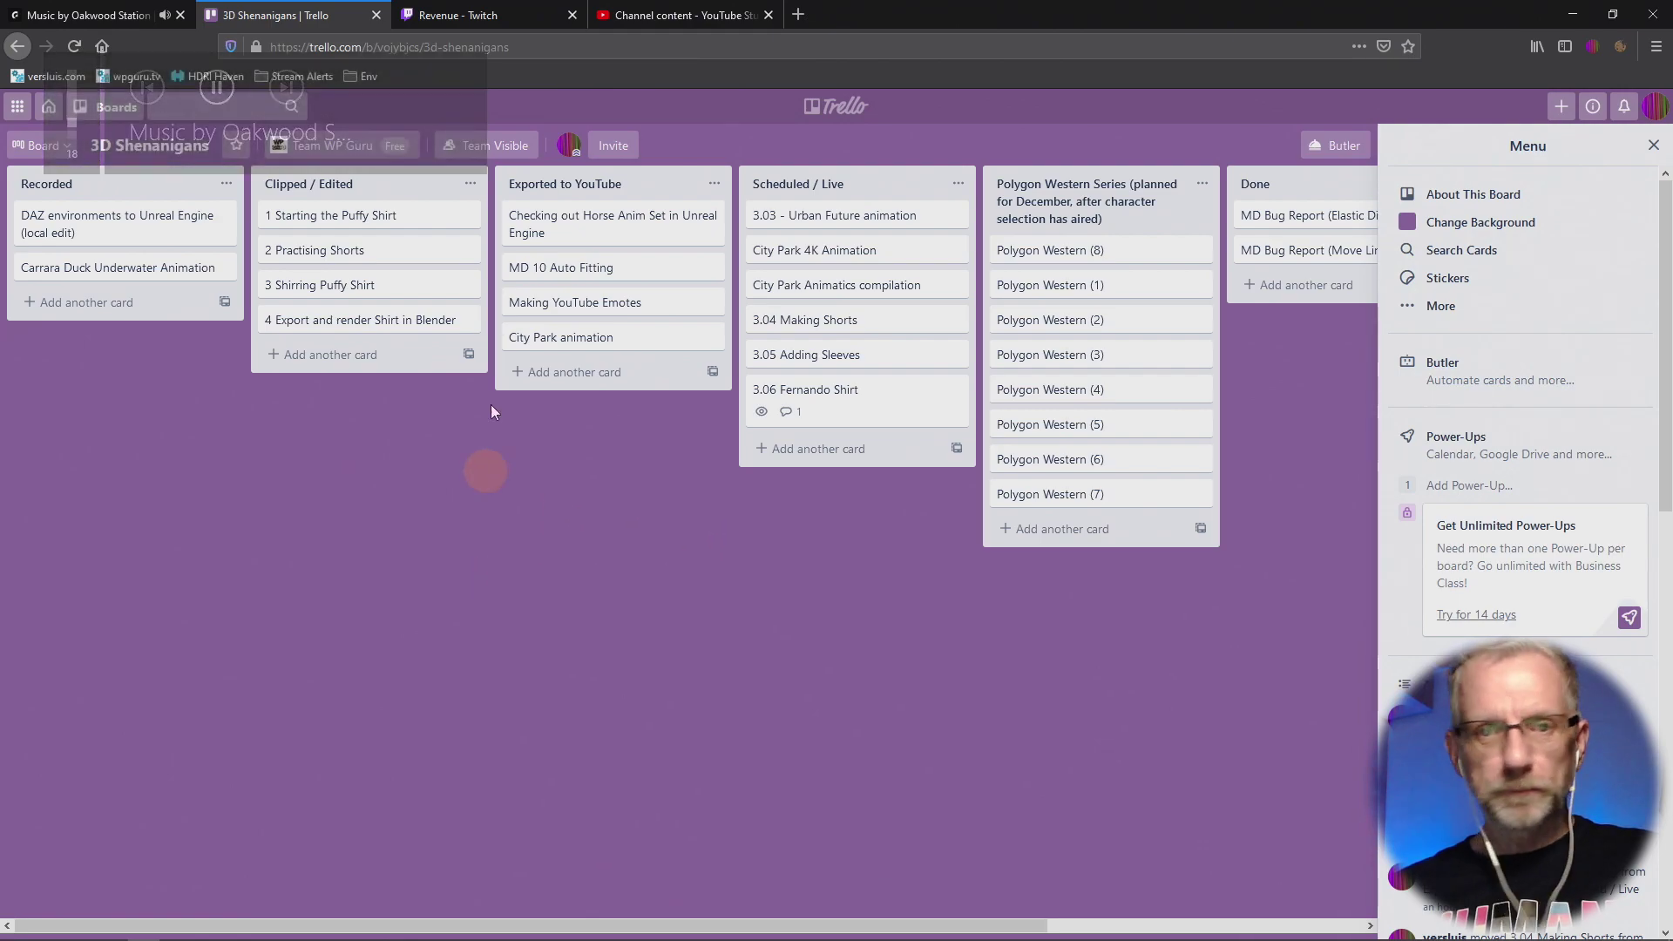
left_click(376, 15)
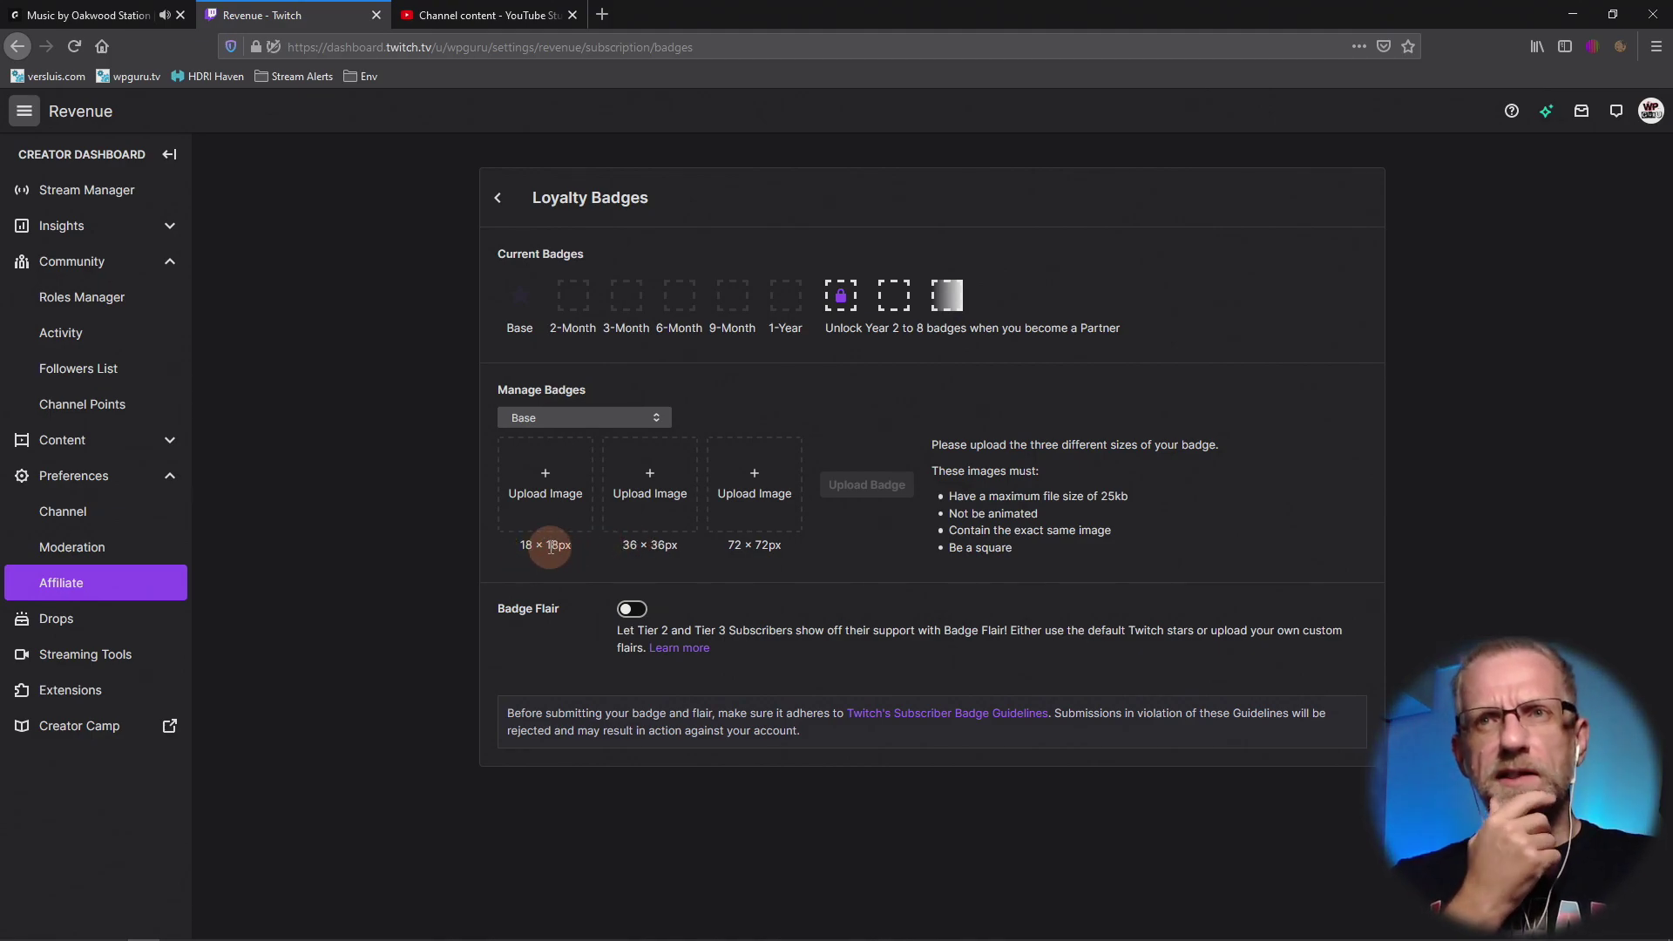
Switch to Photoshop, cancel the pending export and start saving a copy, creating a Twitch folder inside the Emotes folder.
key("alt+Tab")
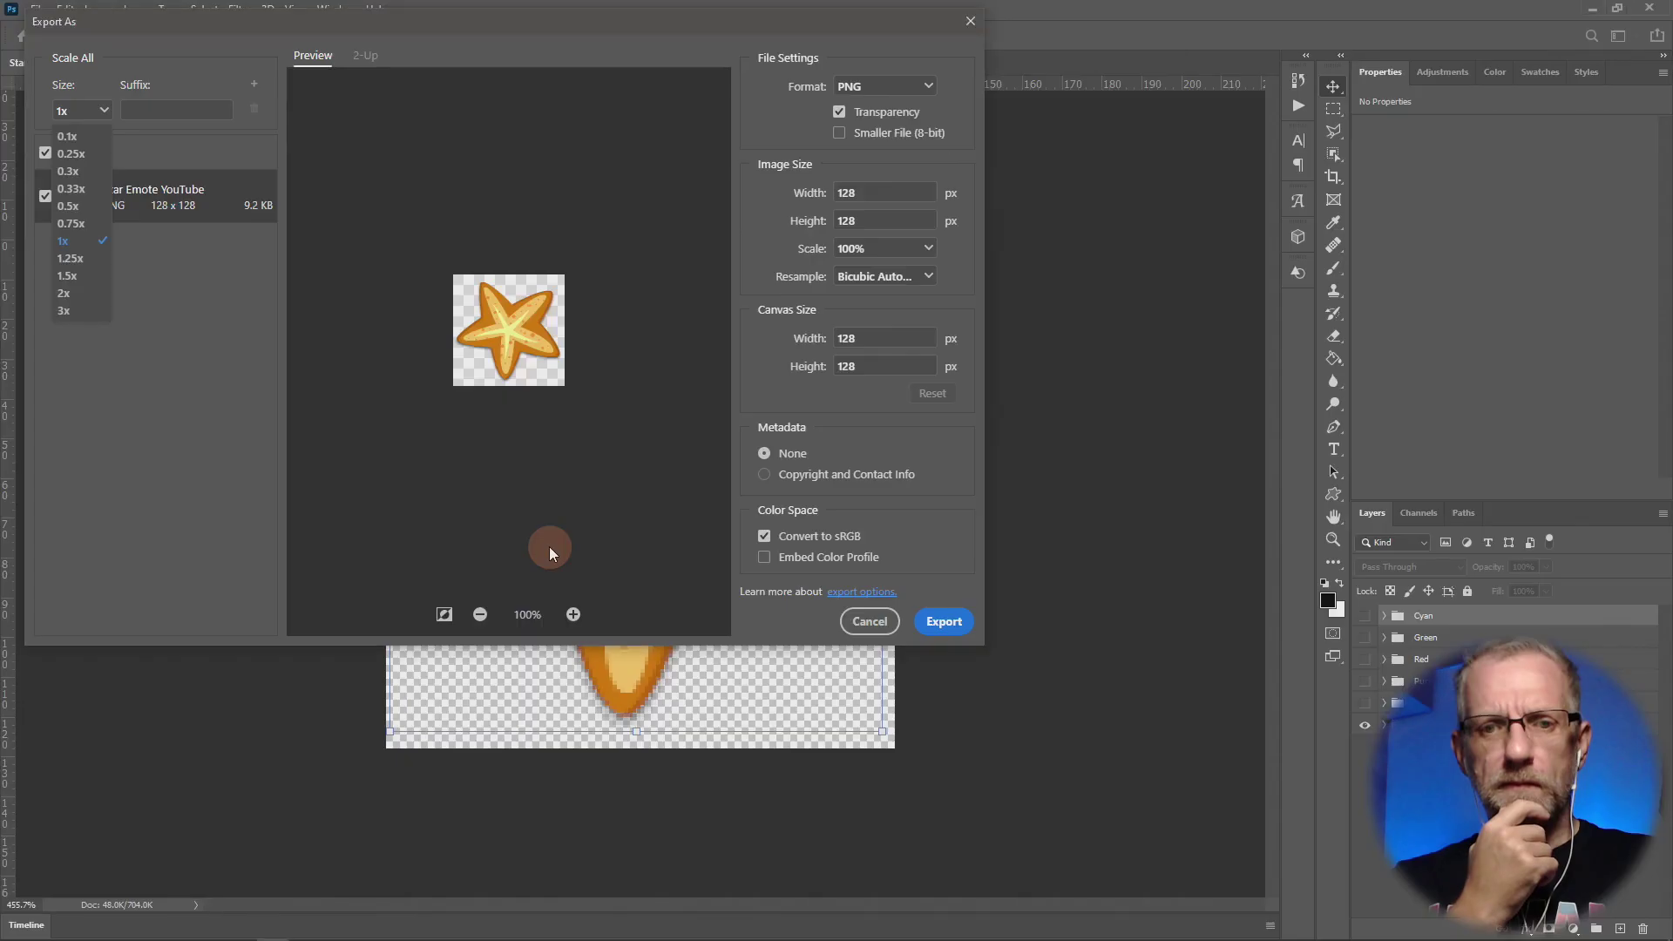
left_click(870, 622)
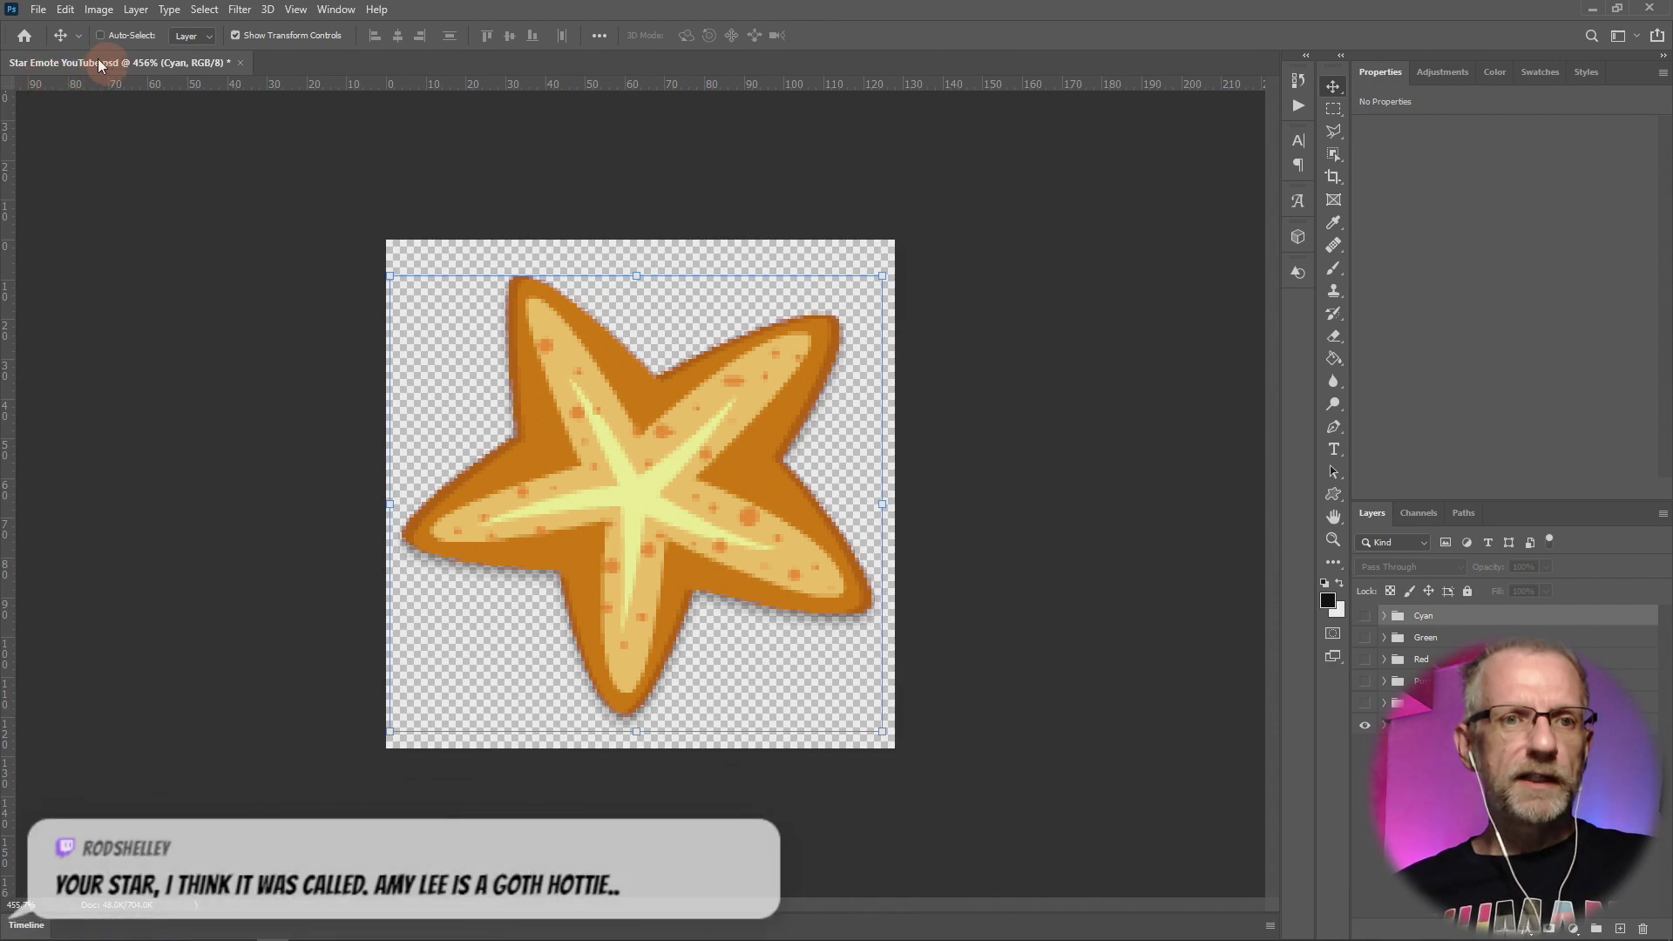
left_click(50, 10)
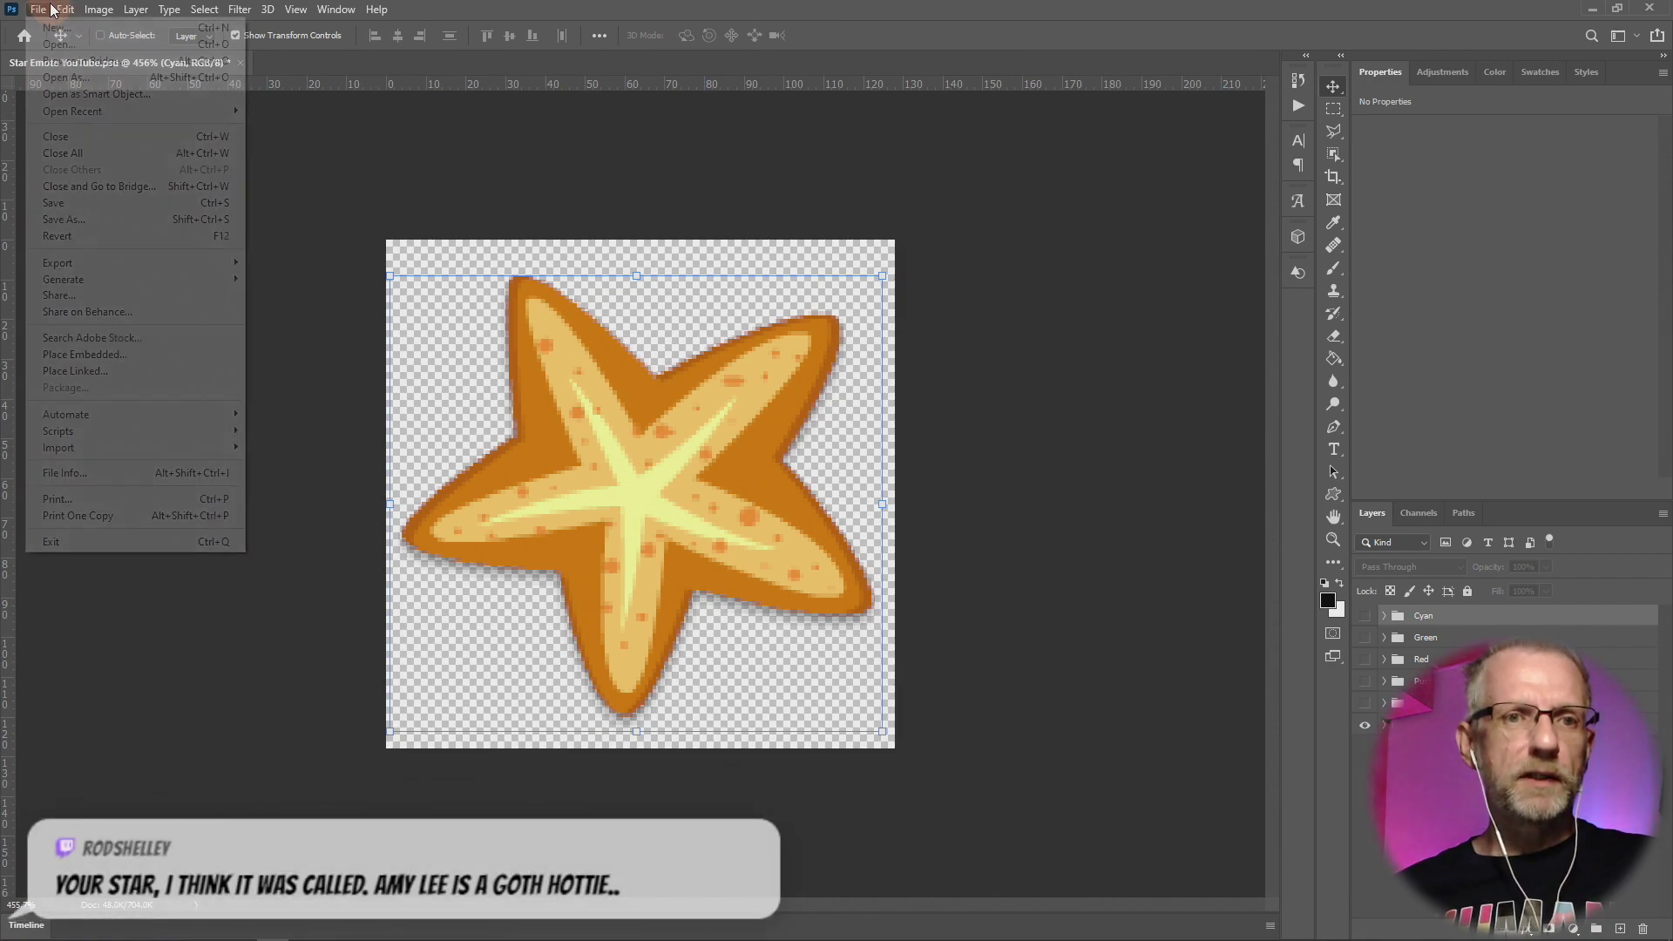
left_click(147, 218)
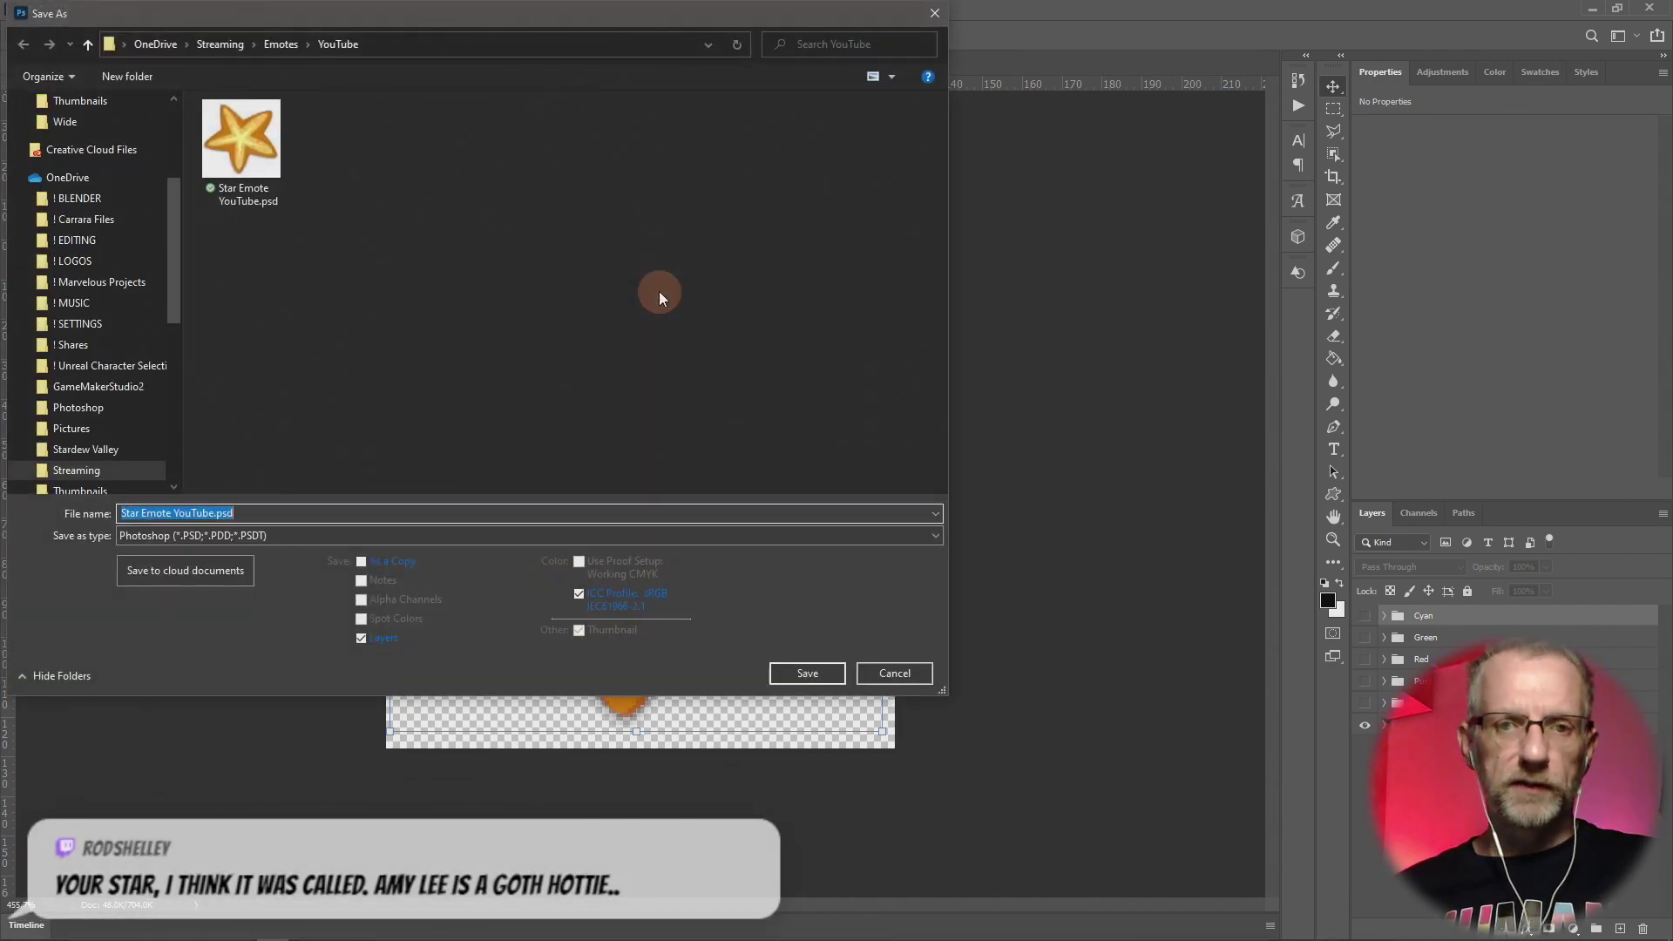
left_click(285, 50)
right_click(364, 262)
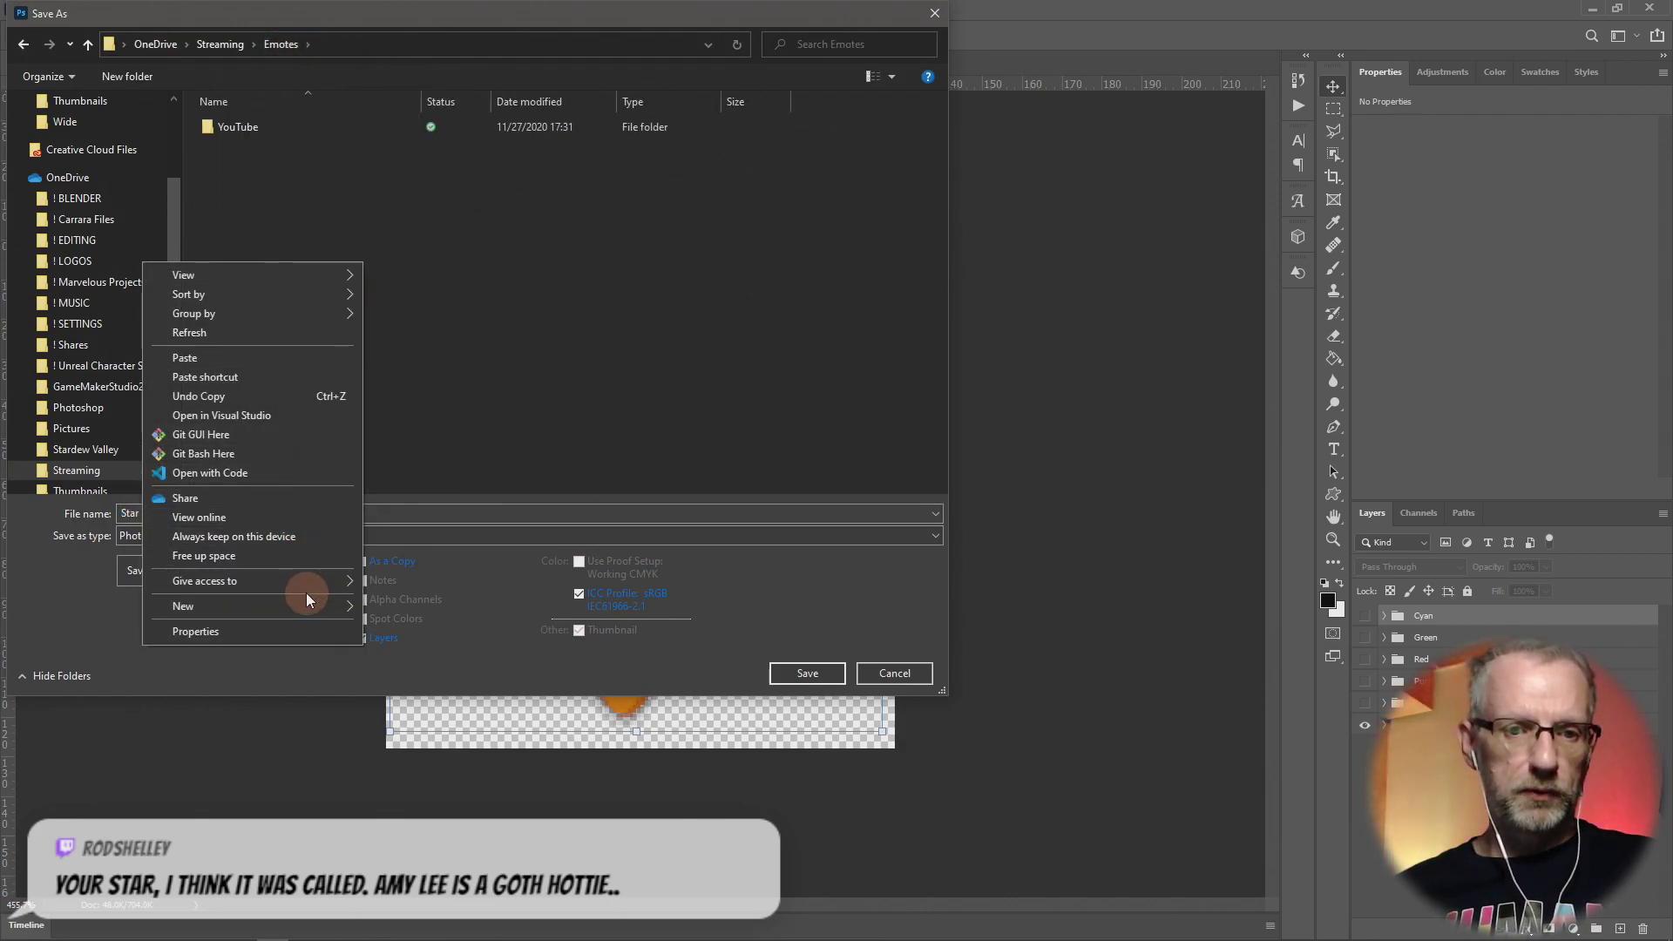
mouse_move(307, 613)
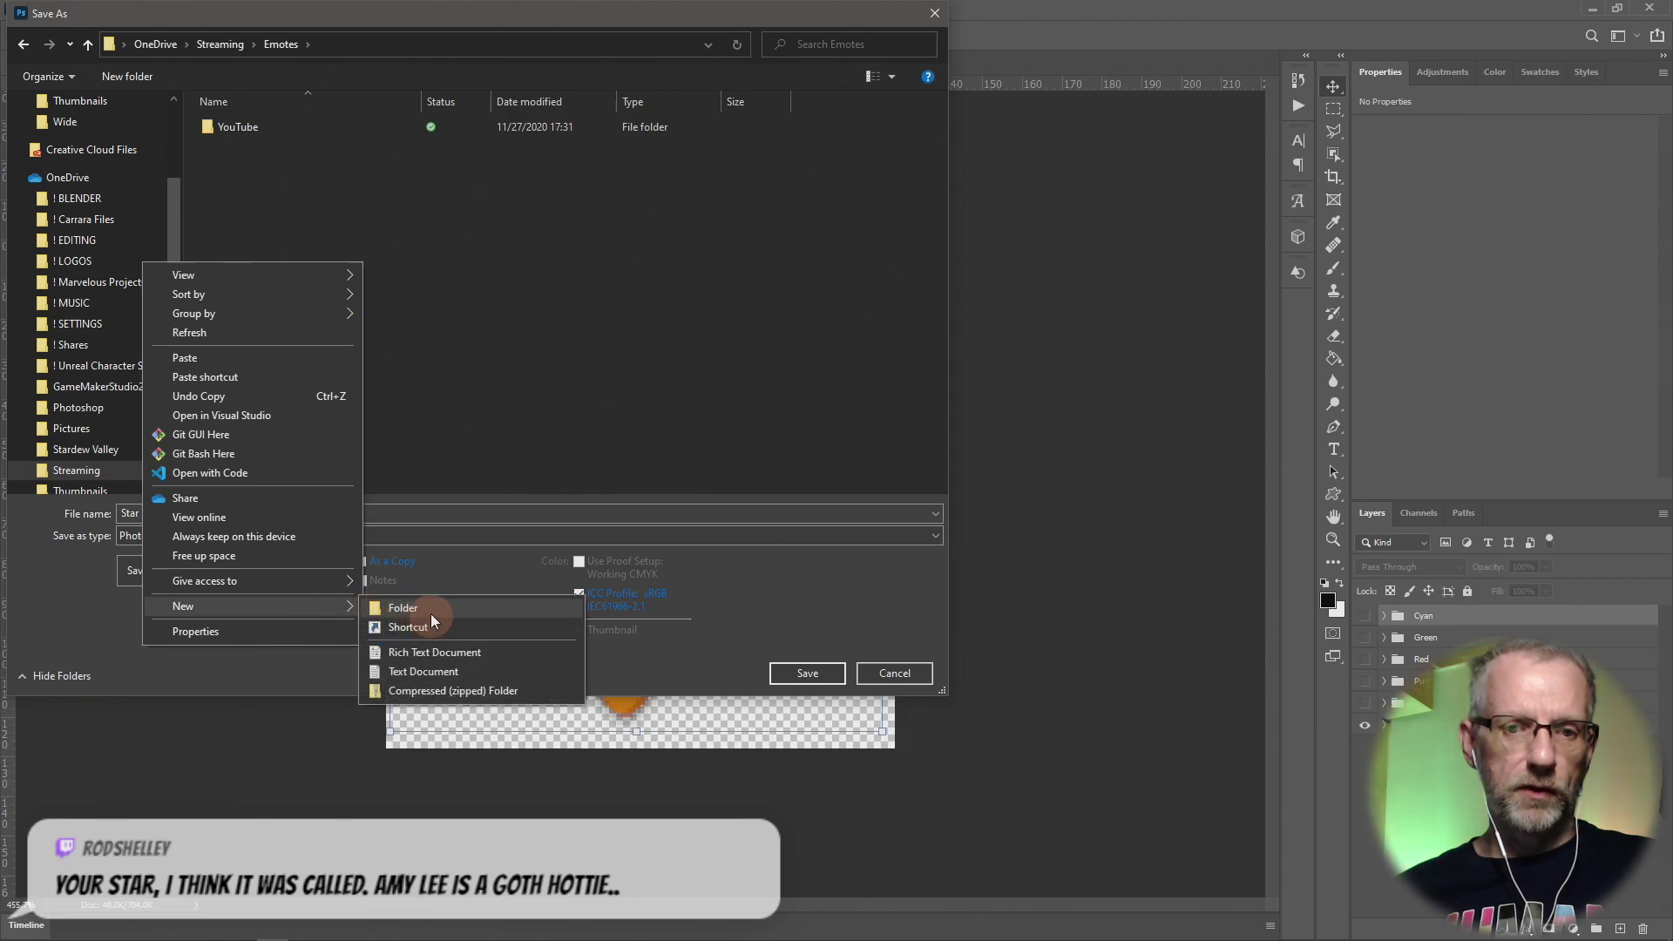
left_click(431, 613)
type("Twit")
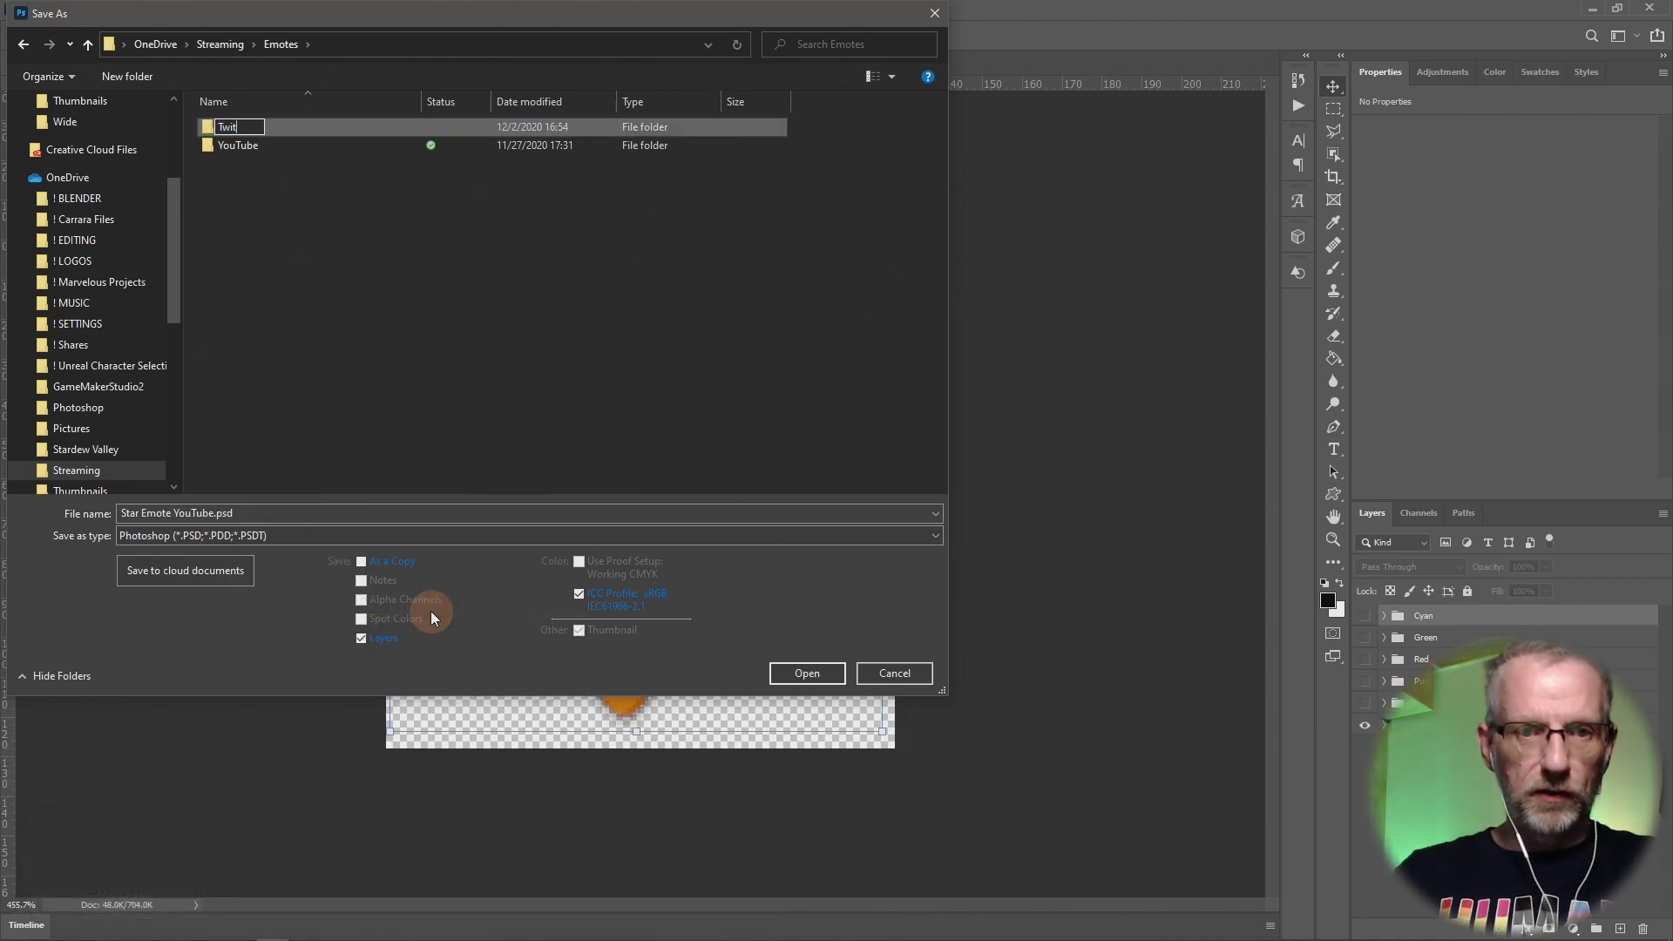
type("ch")
key("Return")
Save the star document in the Twitch folder as a Photoshop file named "Lyalty Bades Twitch".
double_click(268, 129)
left_click(404, 508)
key("ctrl+a")
type("Lyalty Bad")
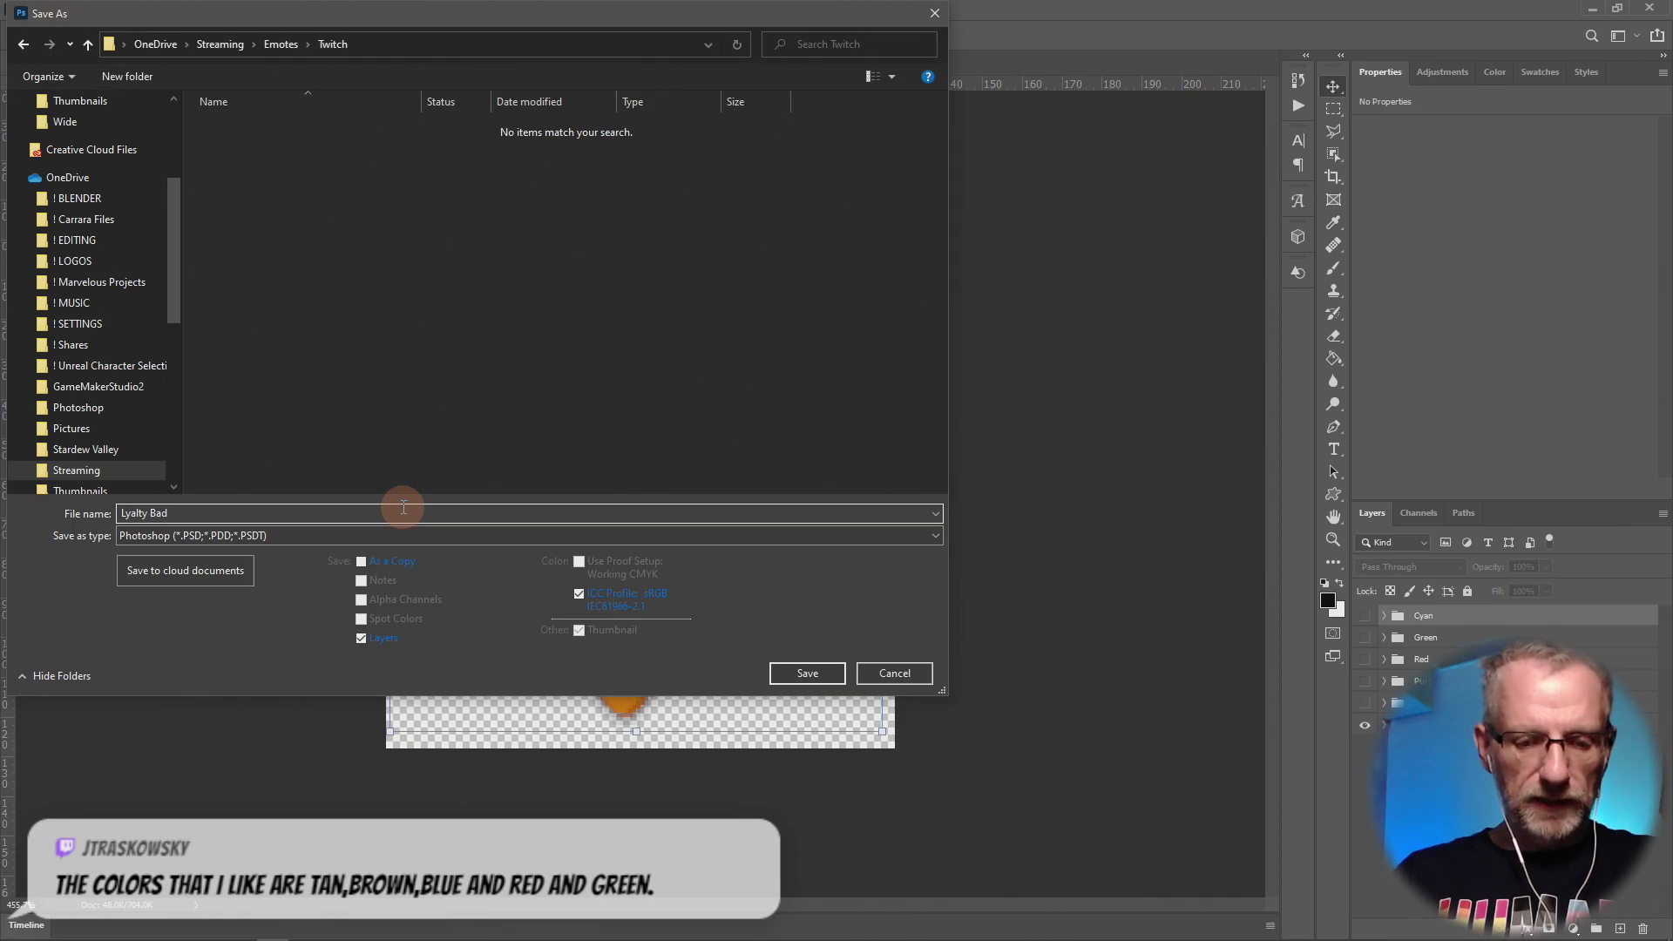
type("es Twitch")
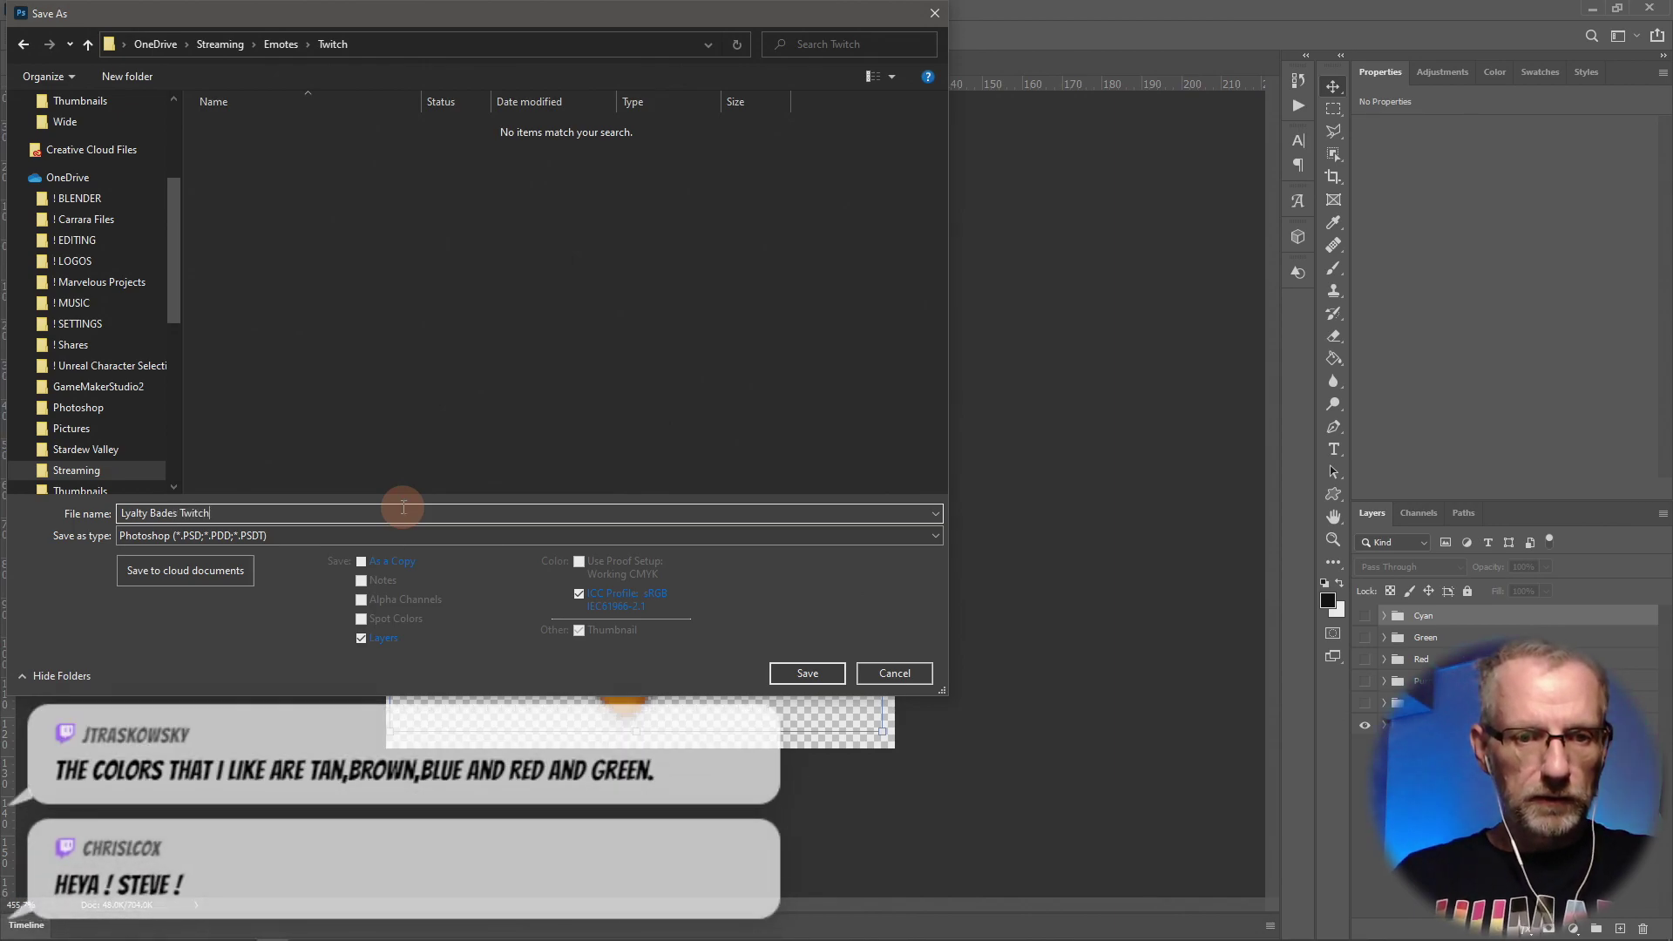
key("Return")
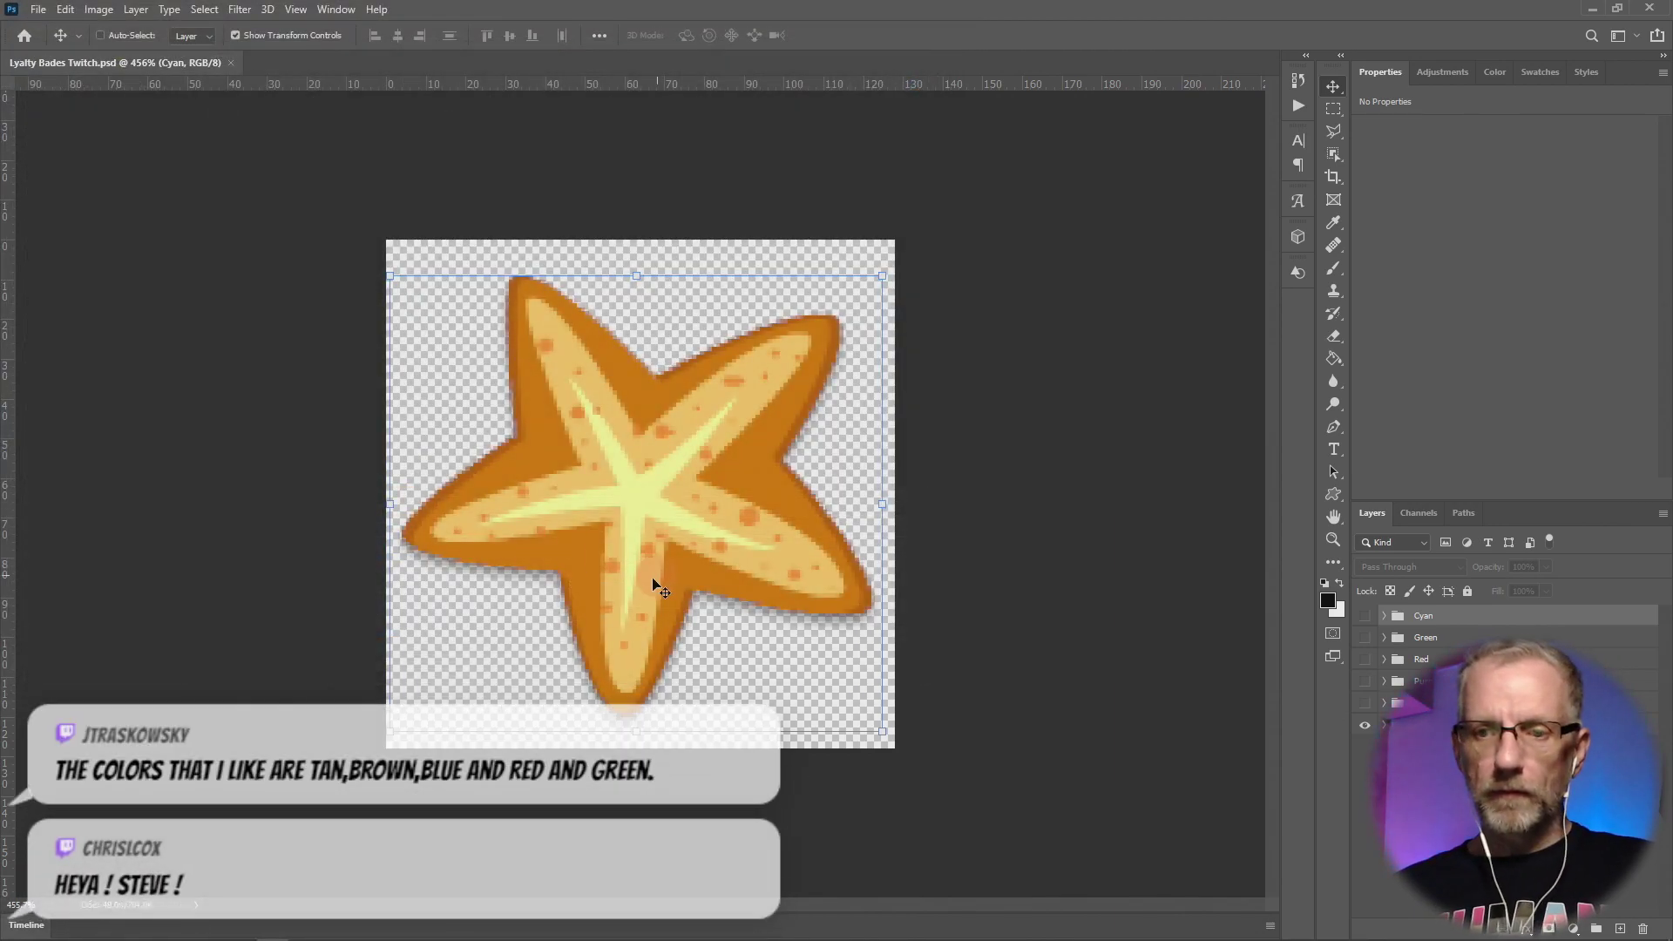
Resize the star image to 72 × 72 pixels and inspect the result up close.
left_click(99, 10)
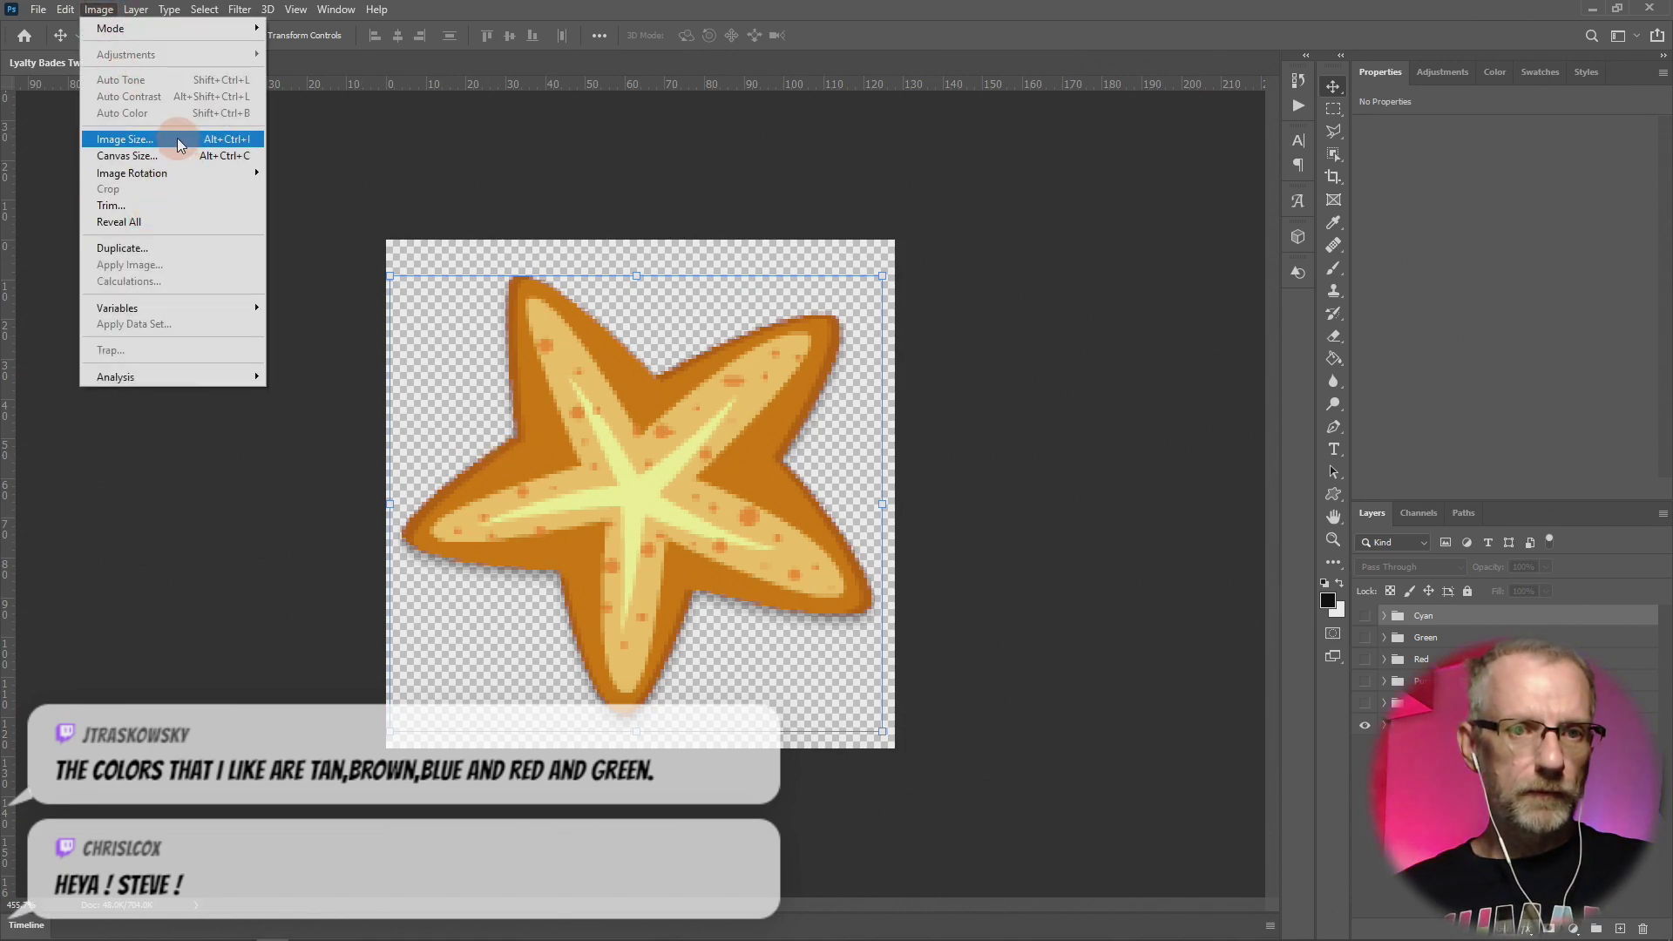
left_click(177, 138)
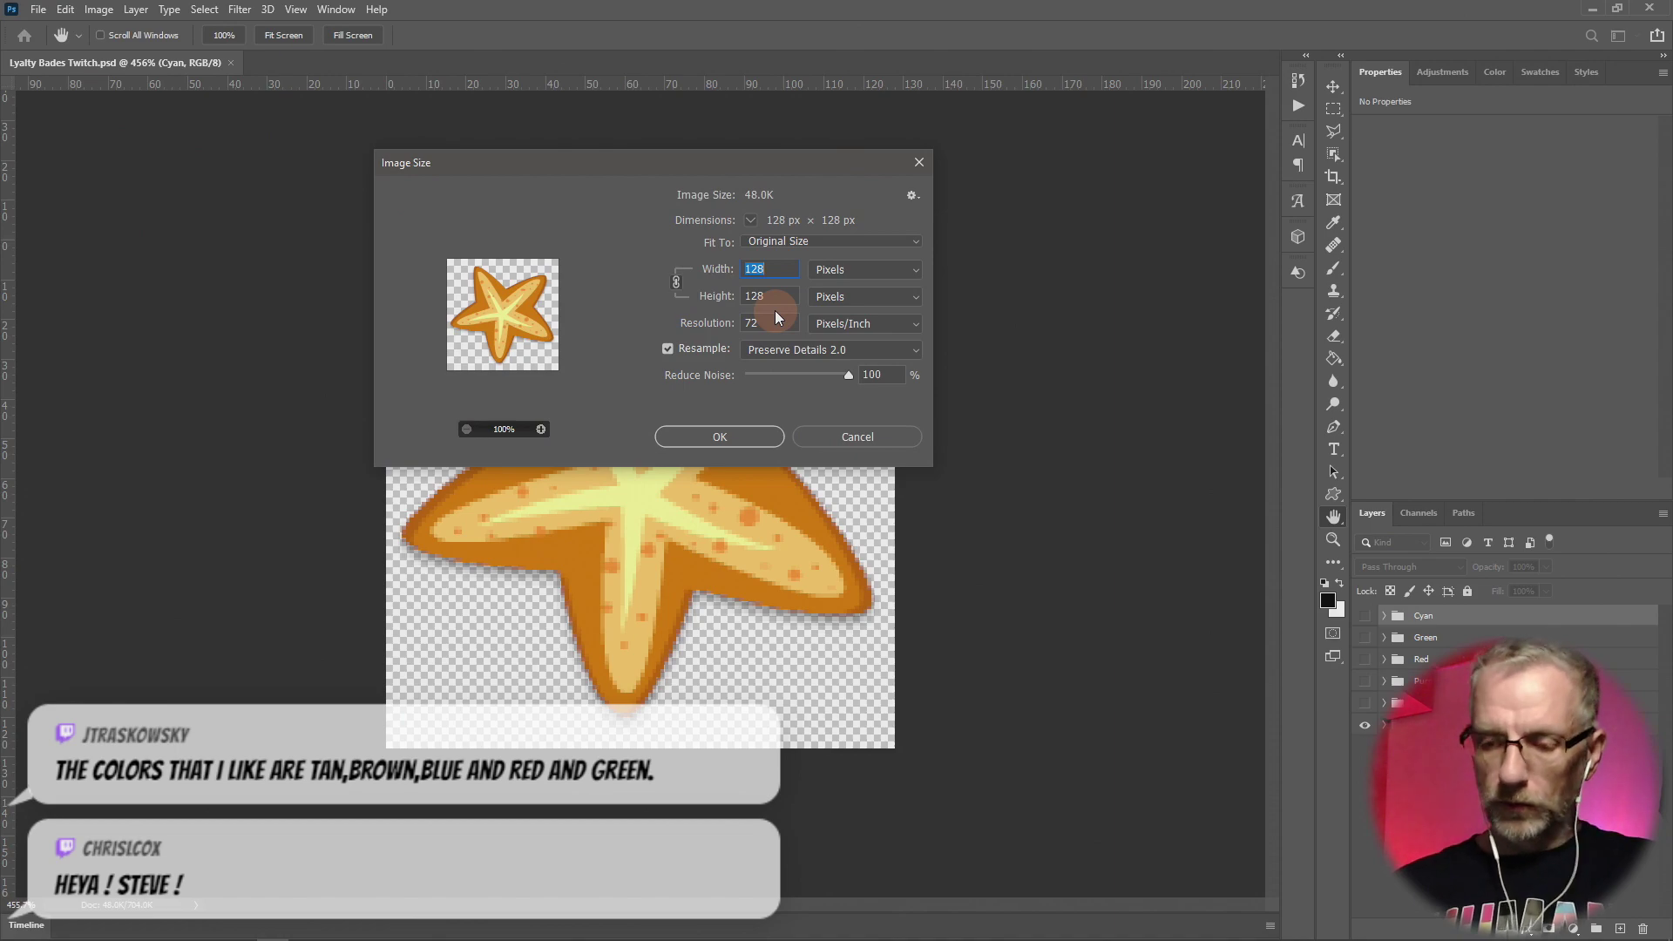
type("72")
left_click(709, 438)
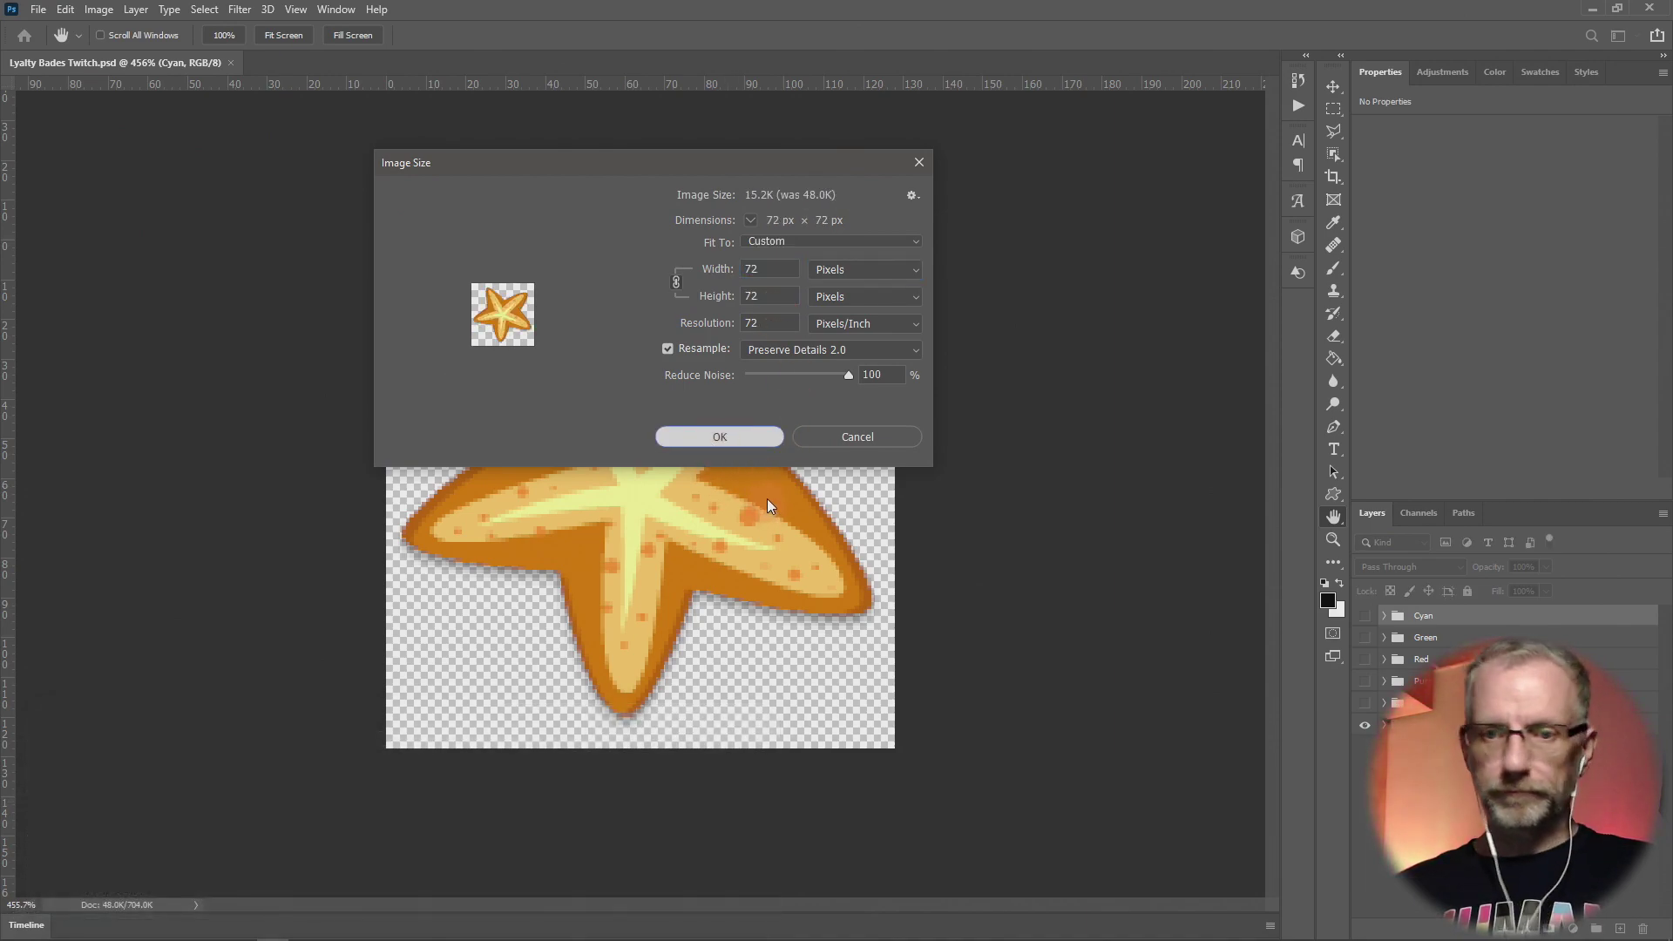
key("v")
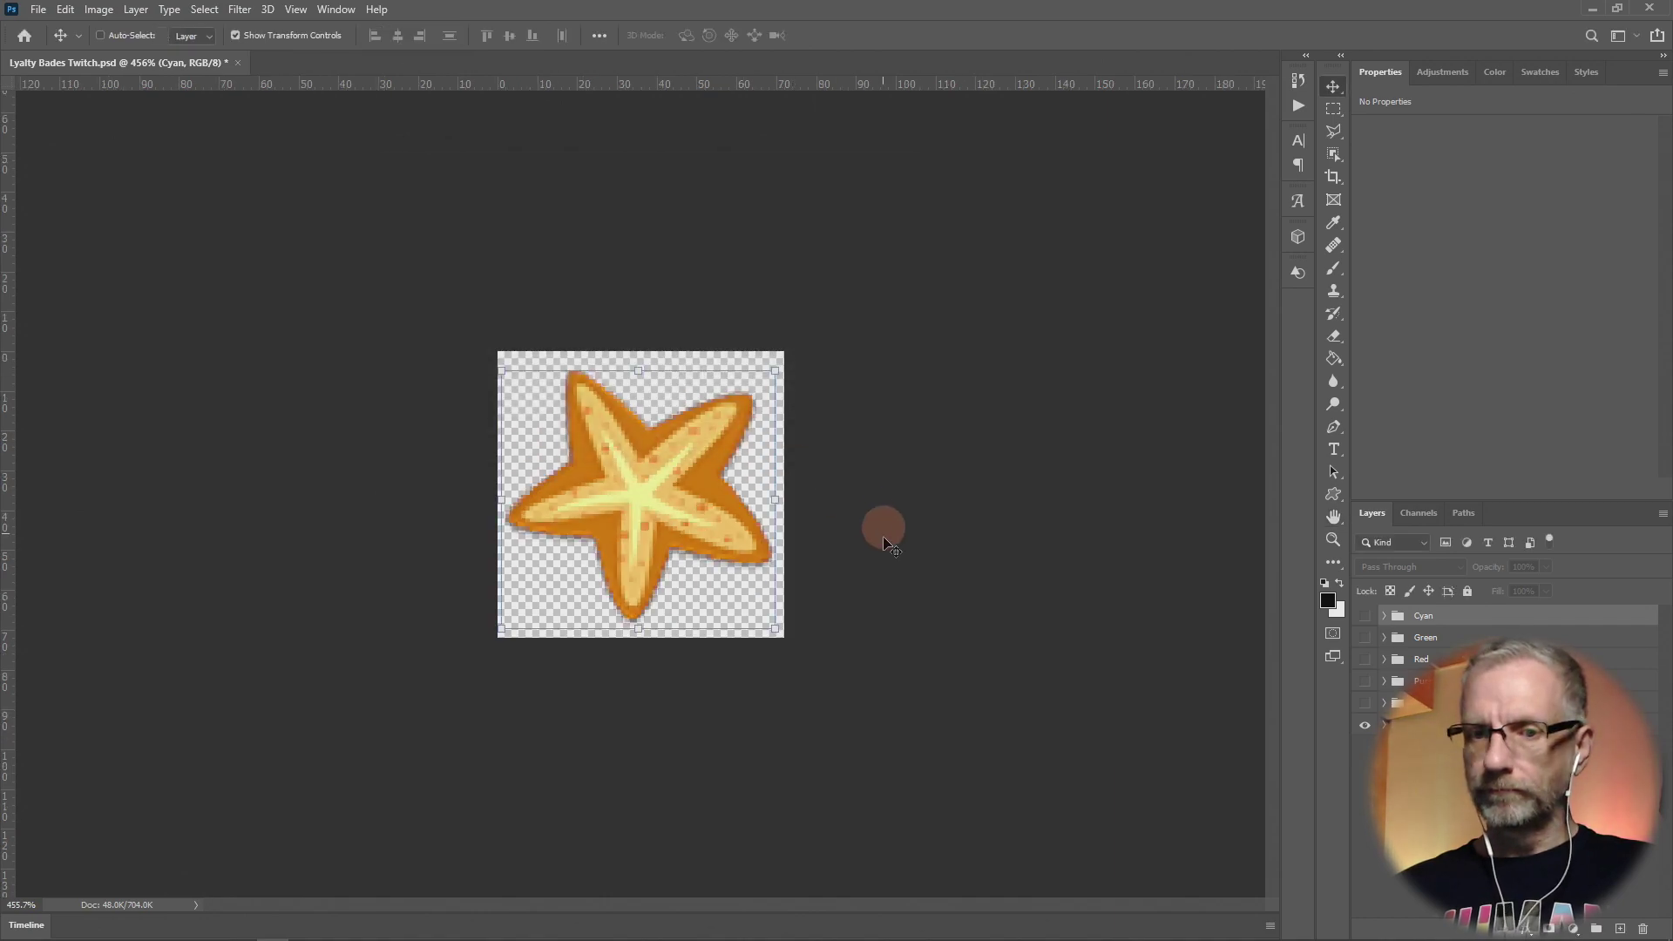
scroll(886, 540, "up", 2)
scroll(886, 545, "up", 3)
scroll(887, 544, "down", 4)
scroll(886, 544, "up", 1)
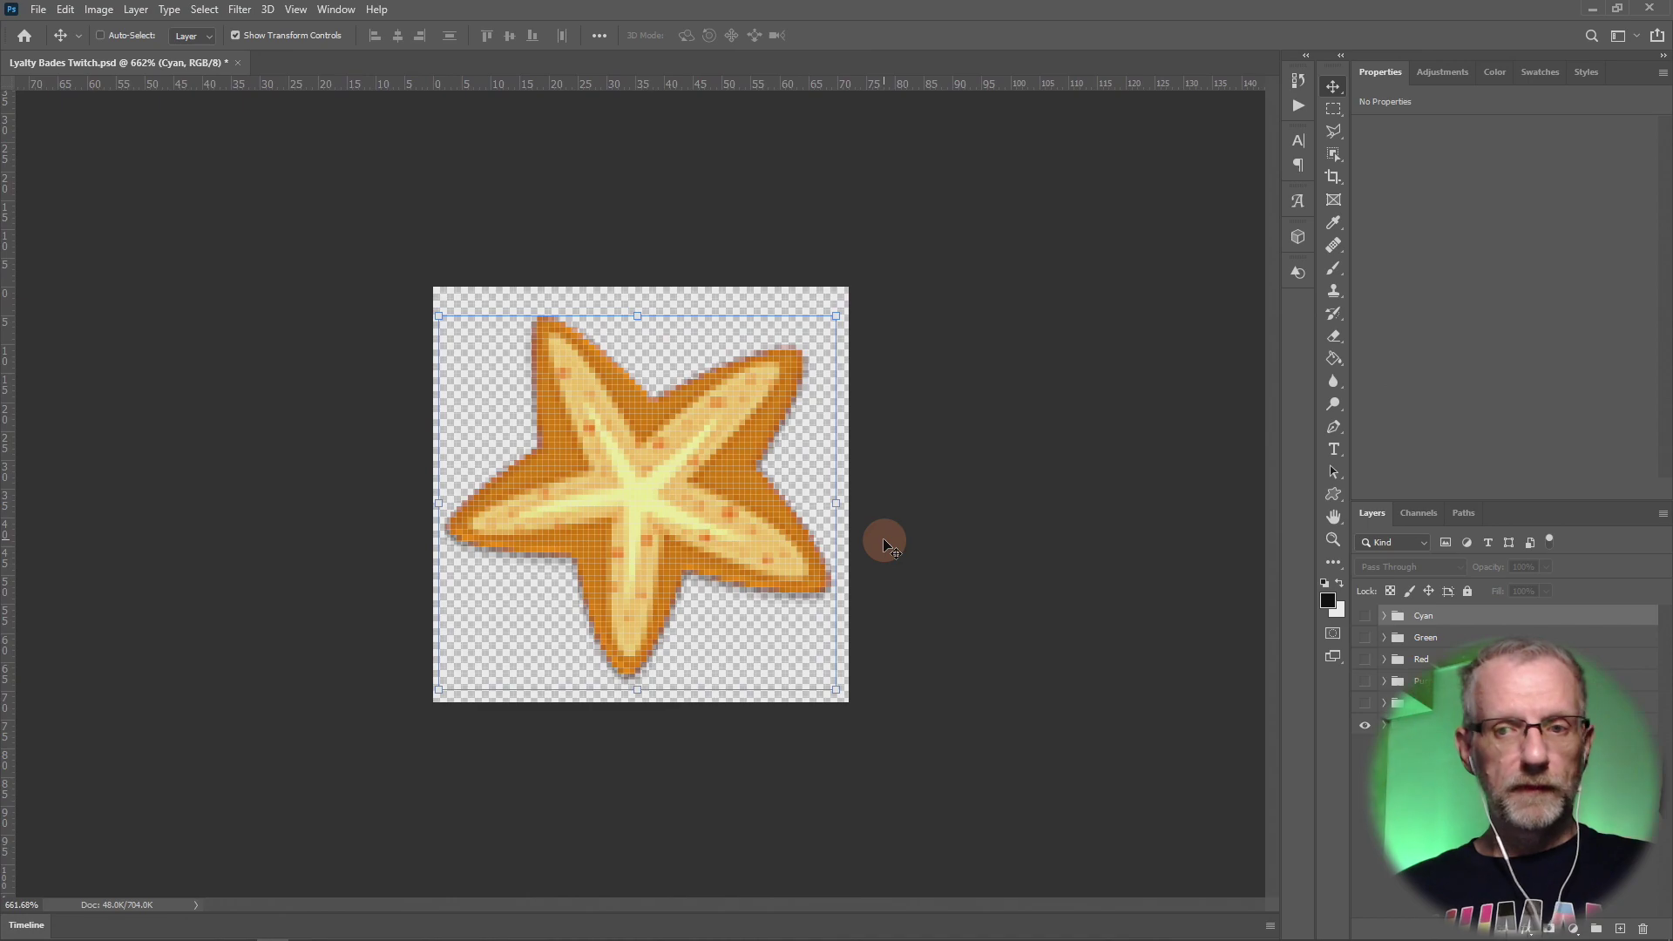
Set up an export of the star document as PNG at three scales: 0.5x, 1x and 0.25x.
left_click(39, 9)
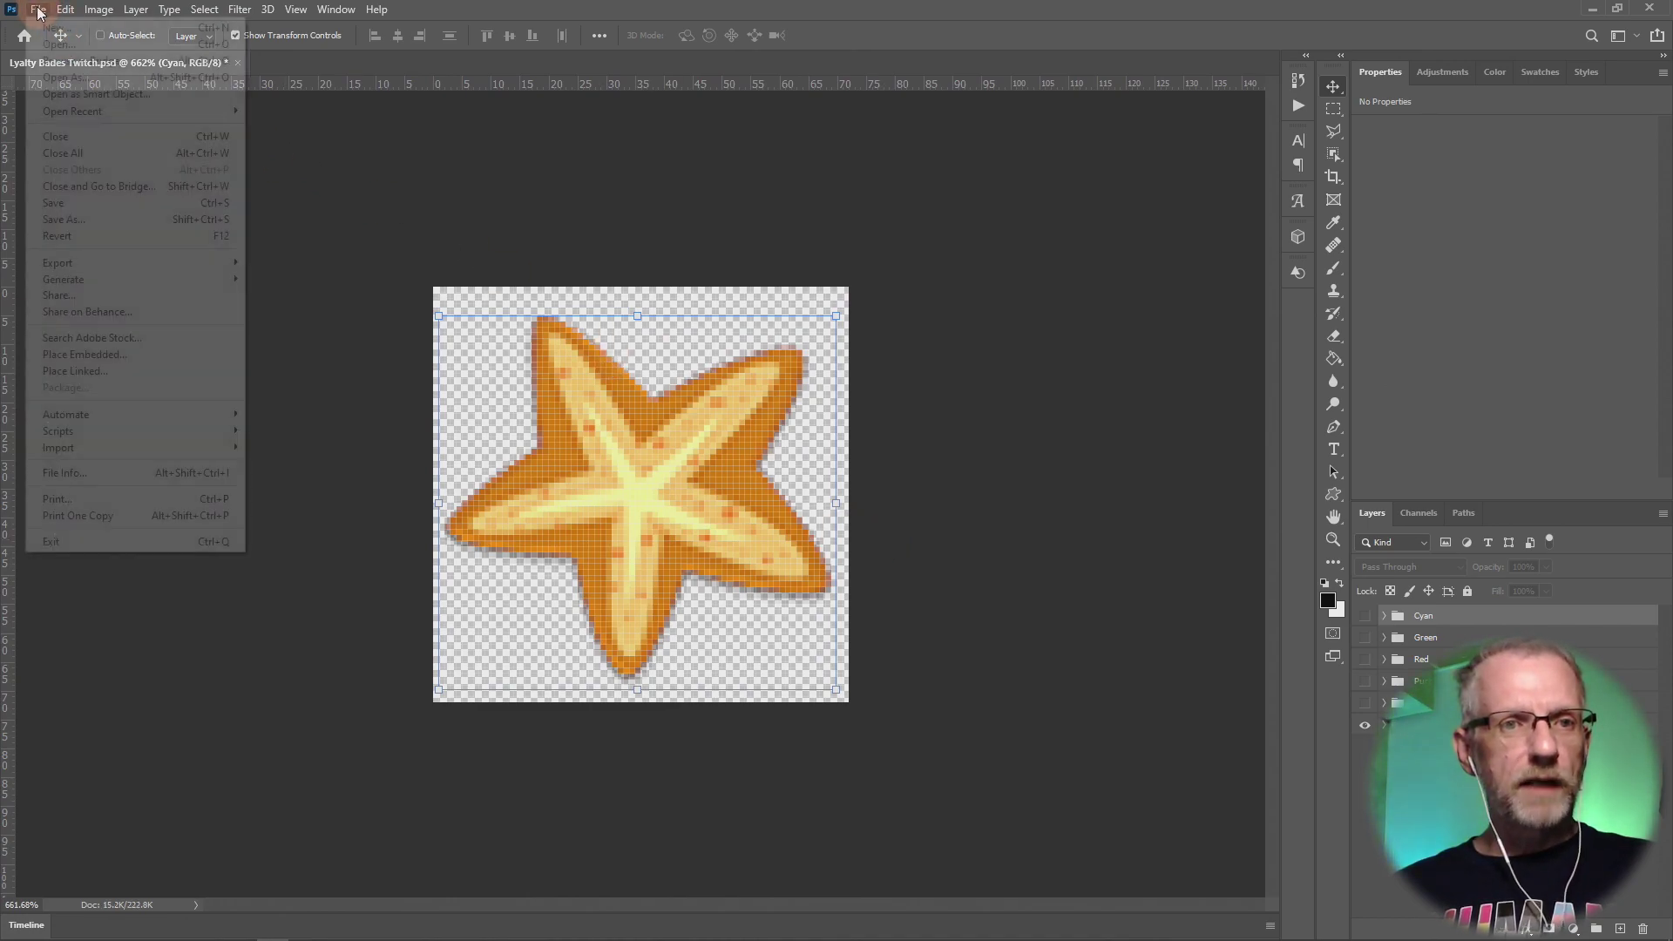
mouse_move(156, 260)
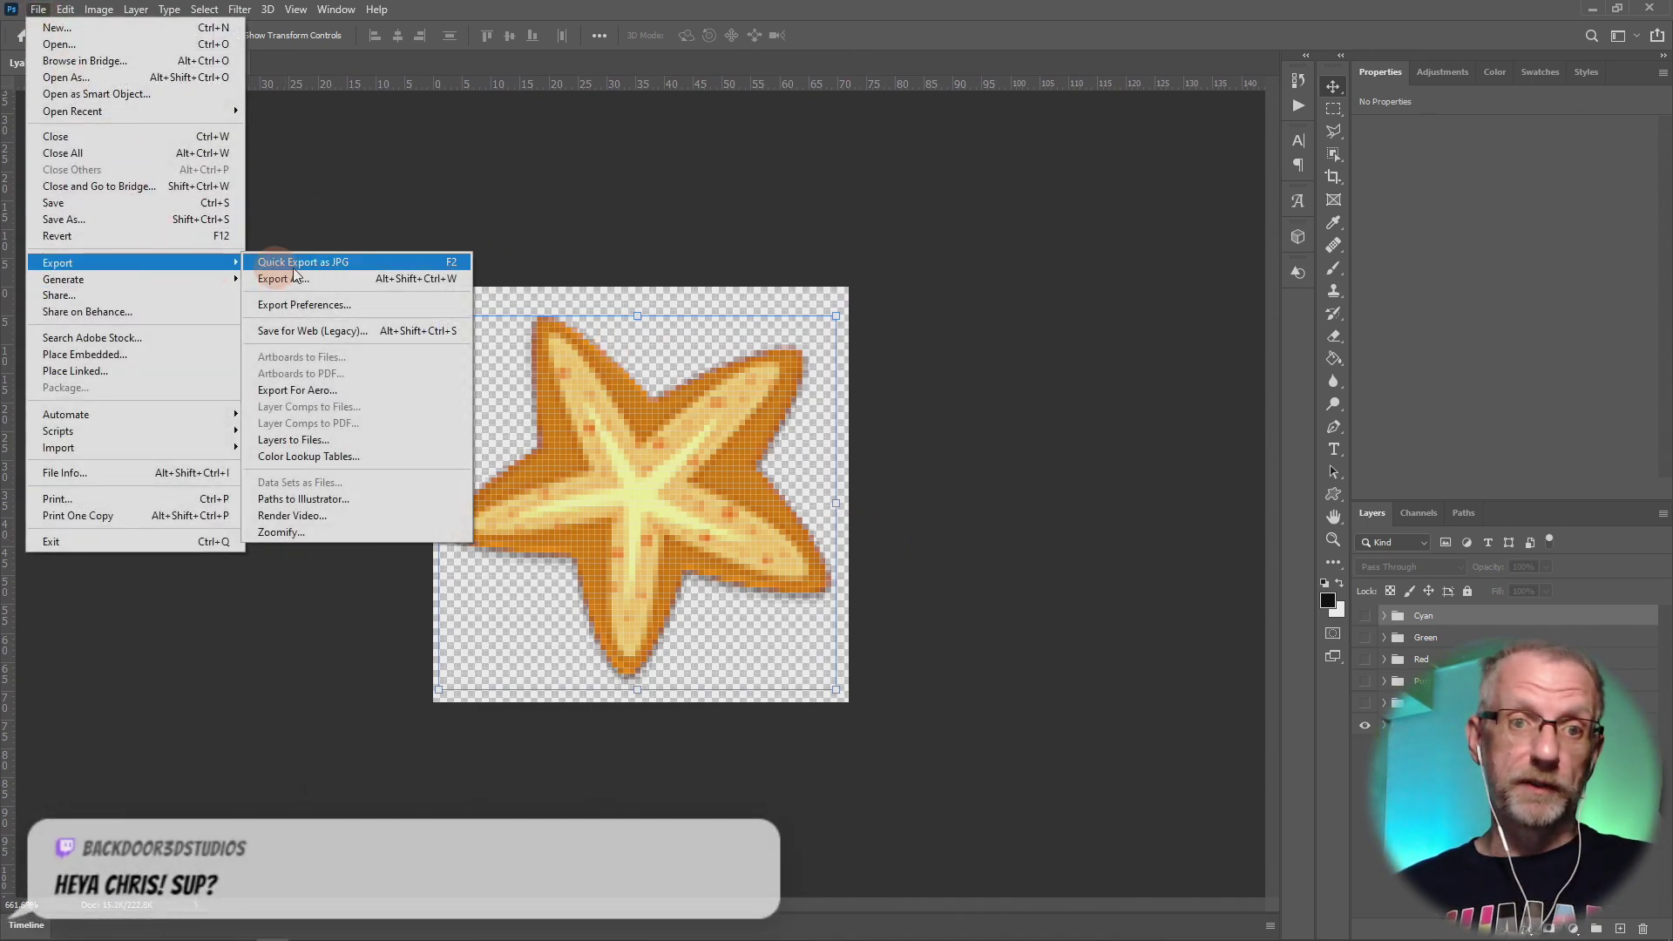
left_click(316, 280)
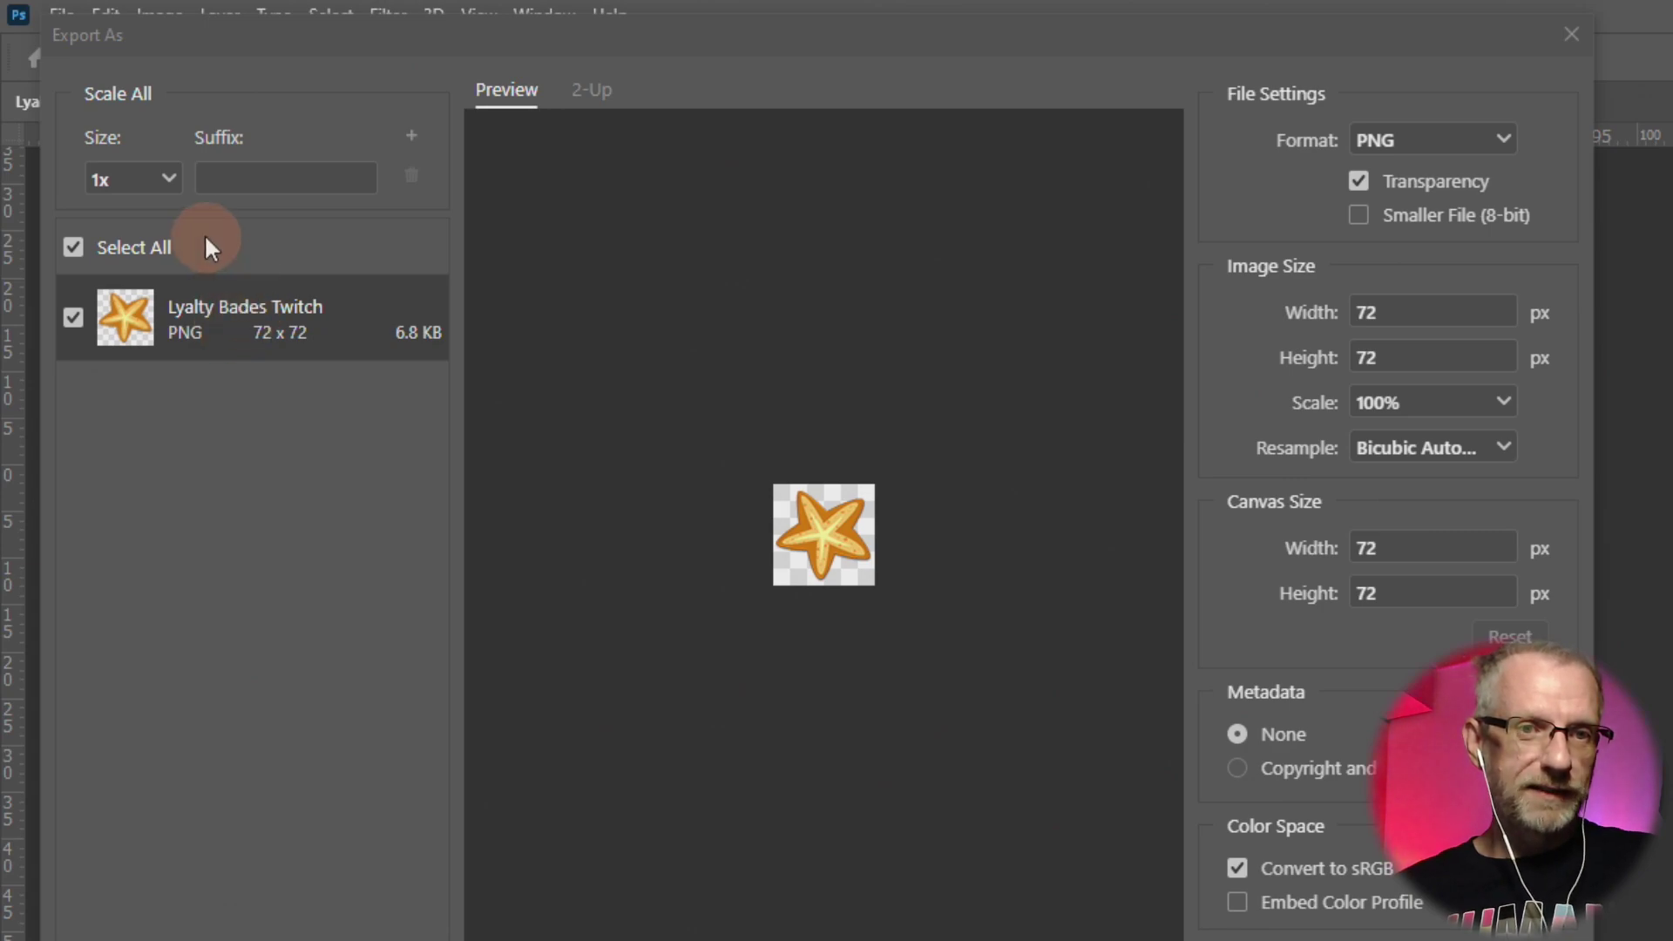
left_click(165, 180)
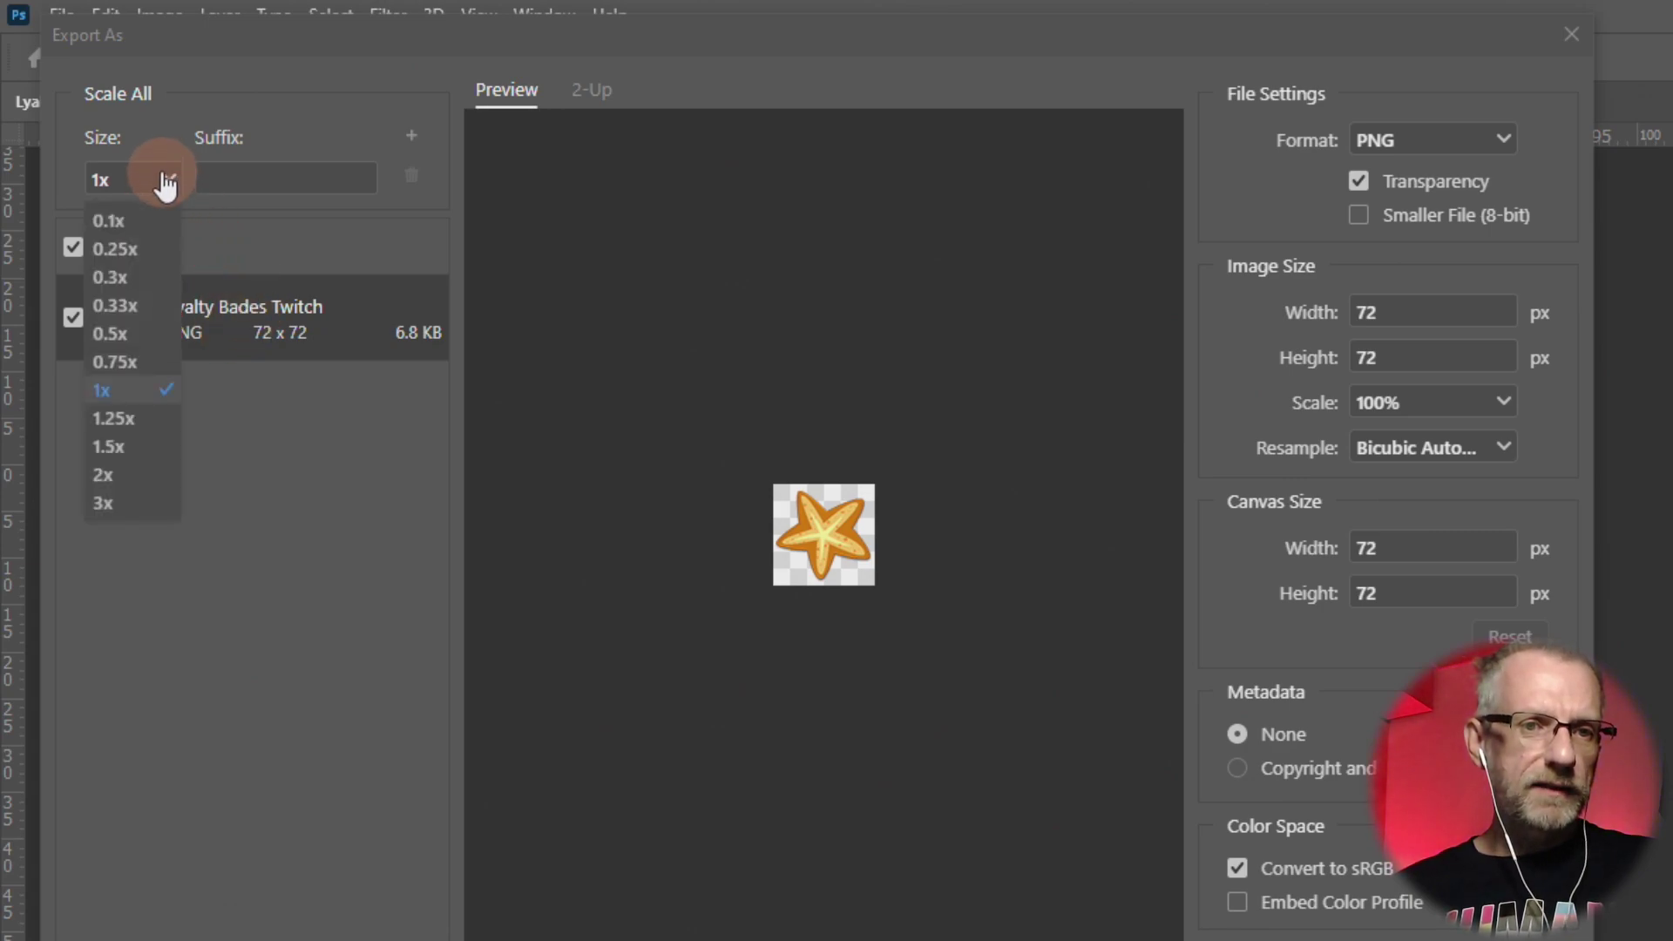
left_click(155, 339)
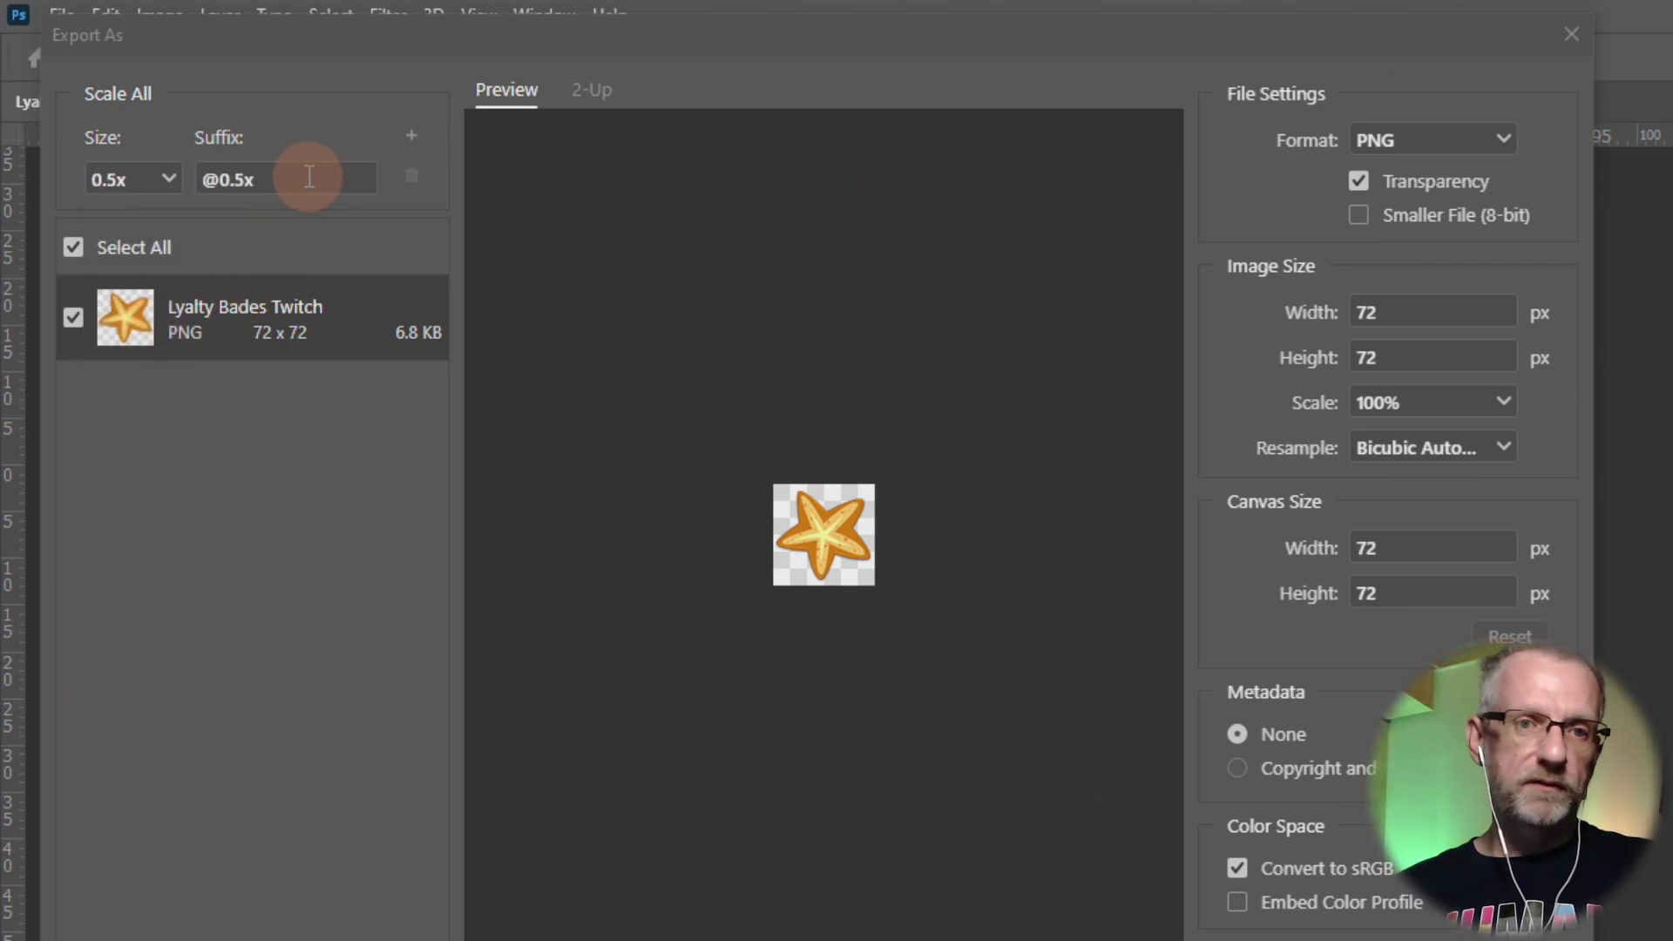
left_click(410, 137)
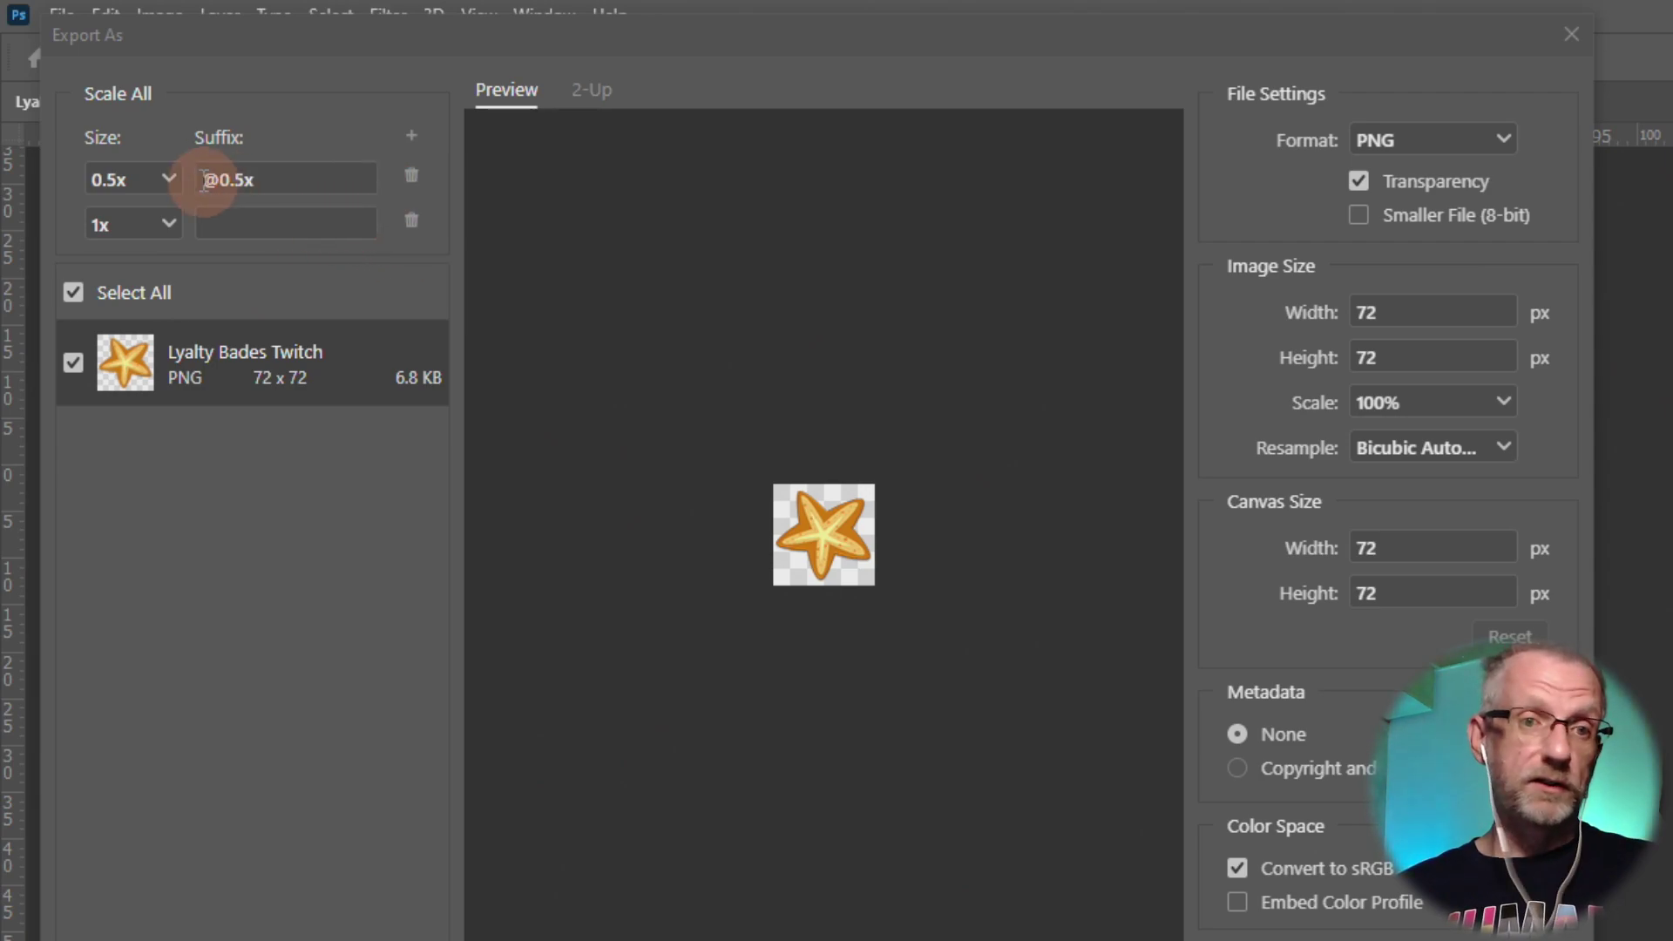
left_click(410, 144)
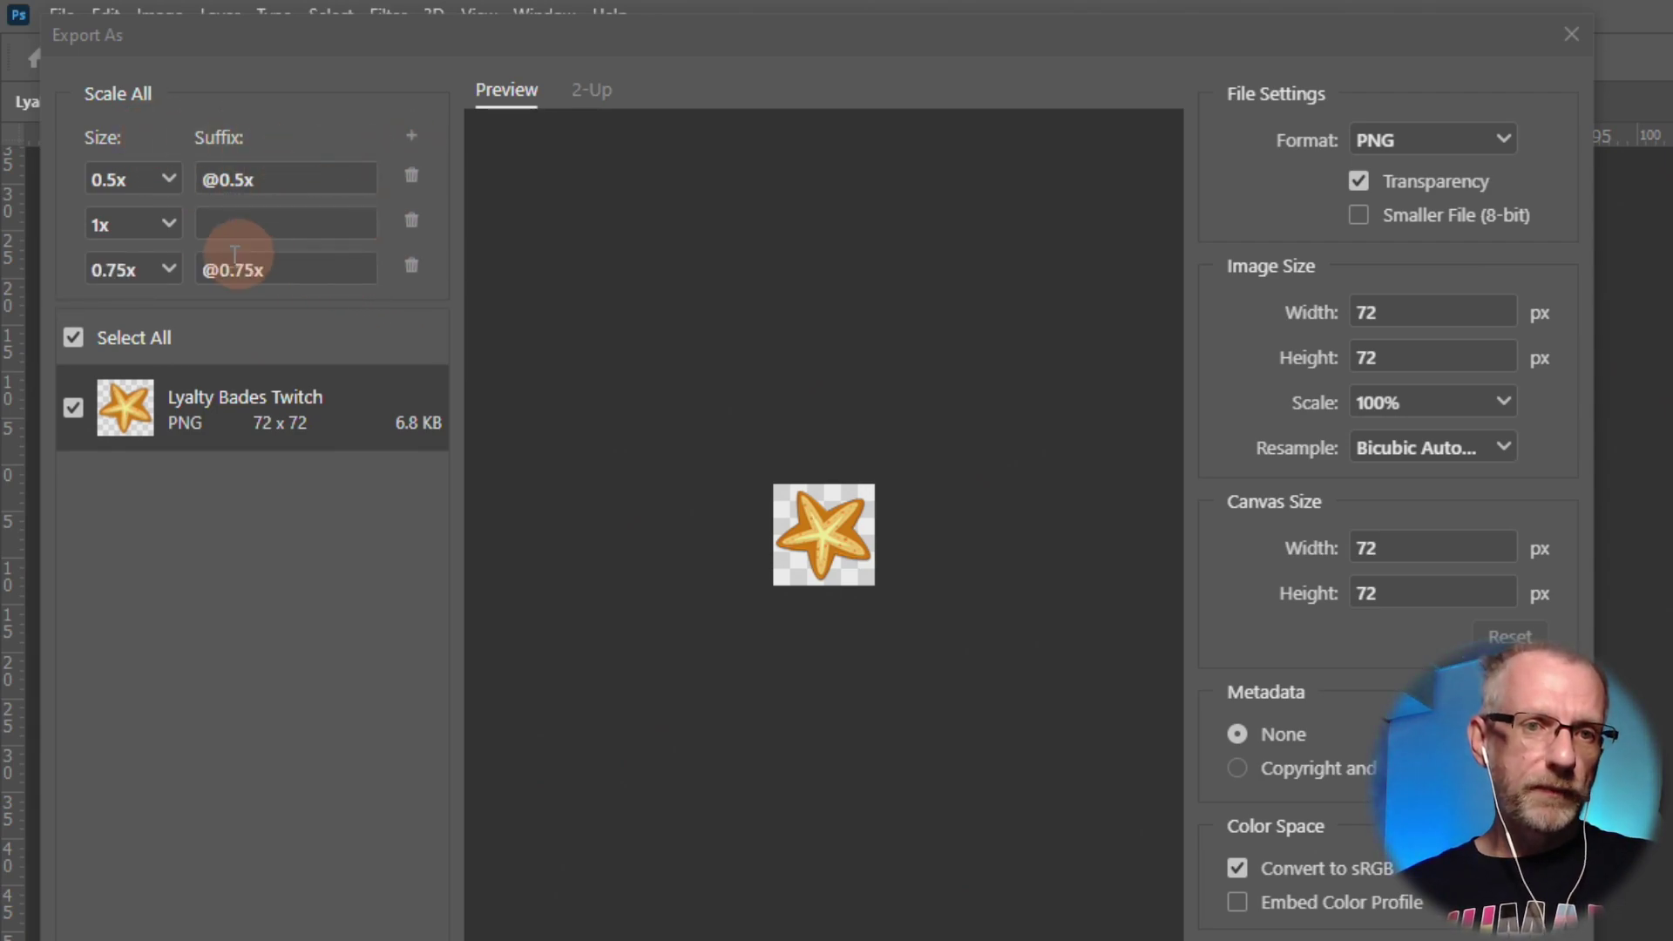
left_click(170, 270)
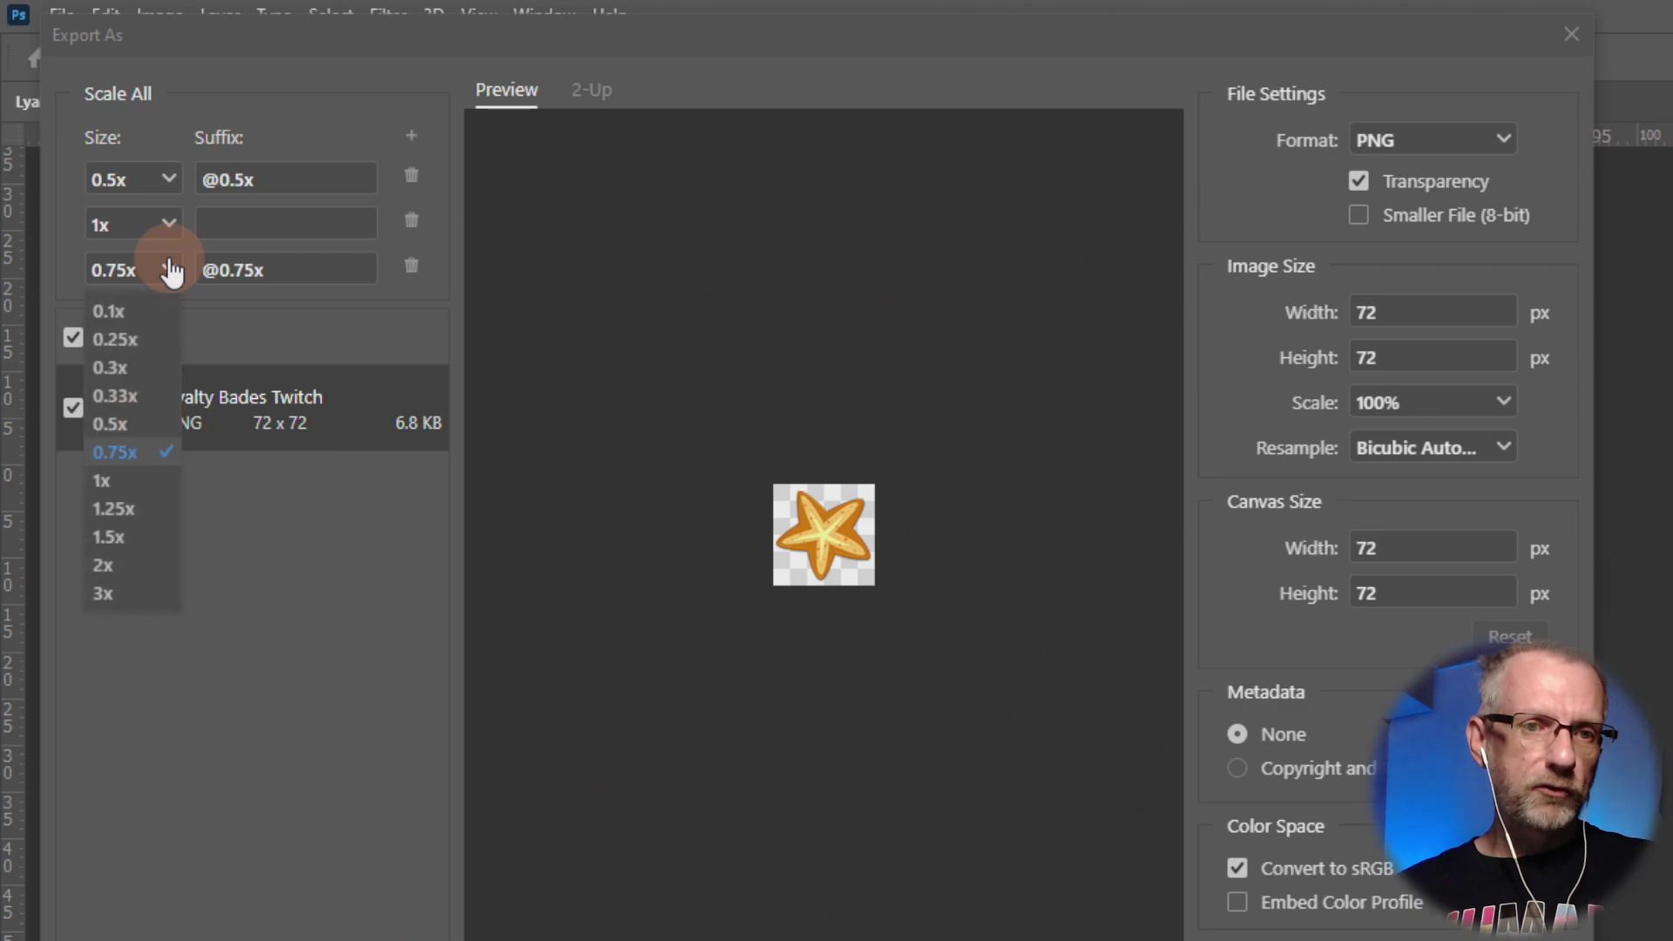
left_click(146, 342)
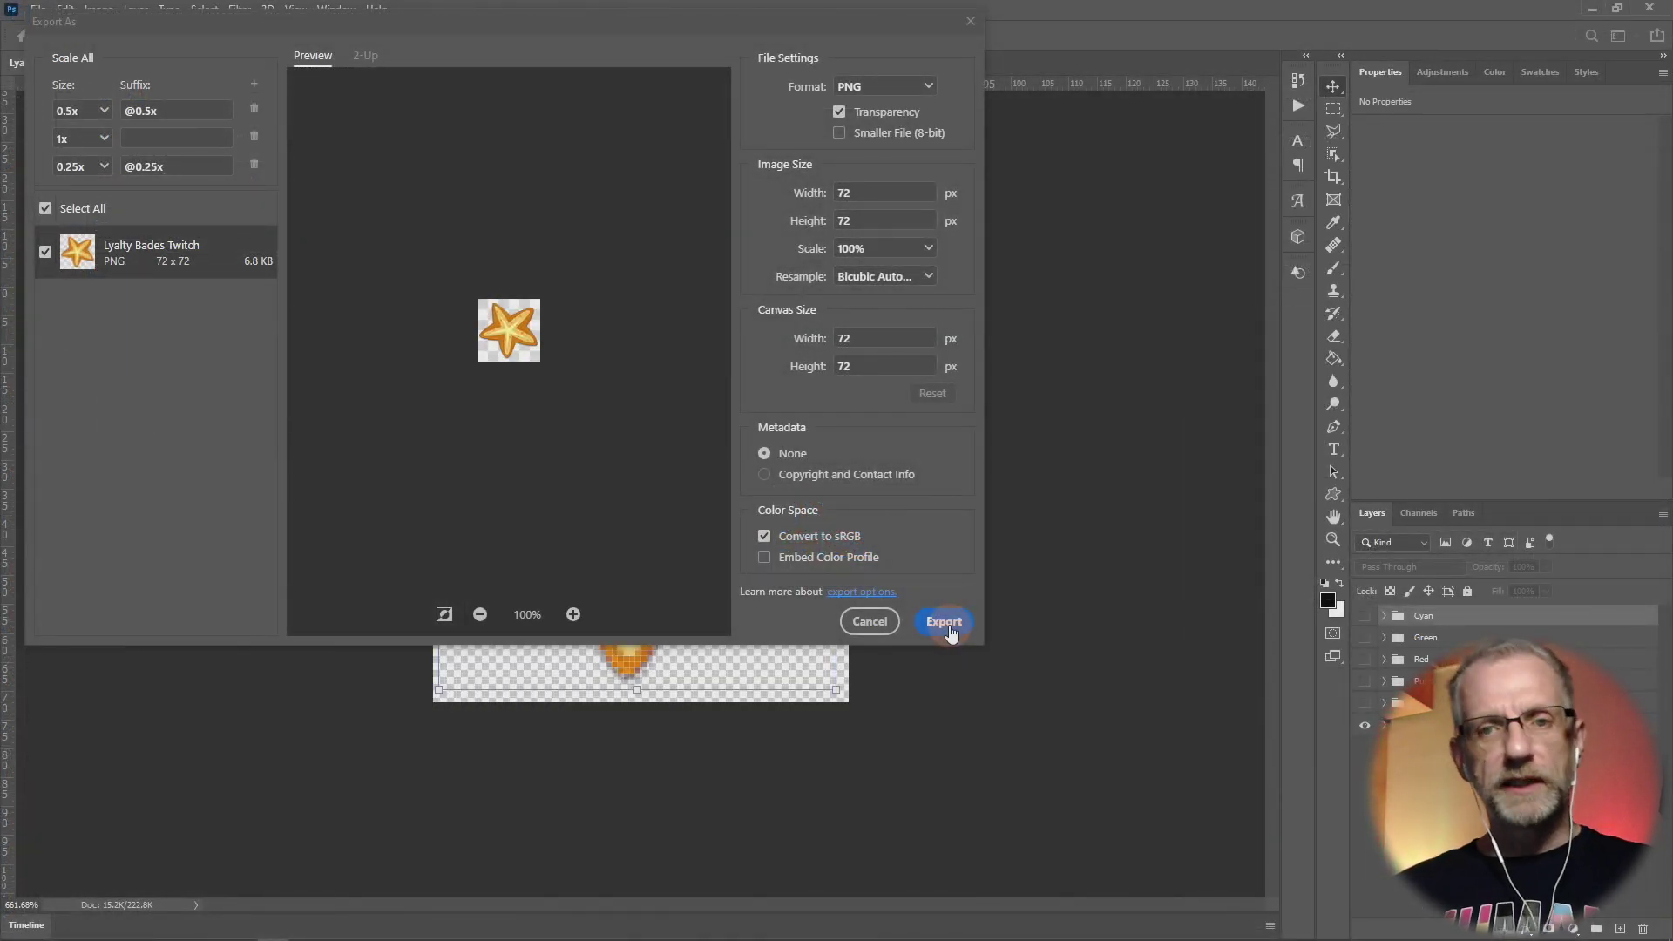
Export the badge images into the Twitch folder inside Streaming > Emotes on OneDrive.
left_click(946, 624)
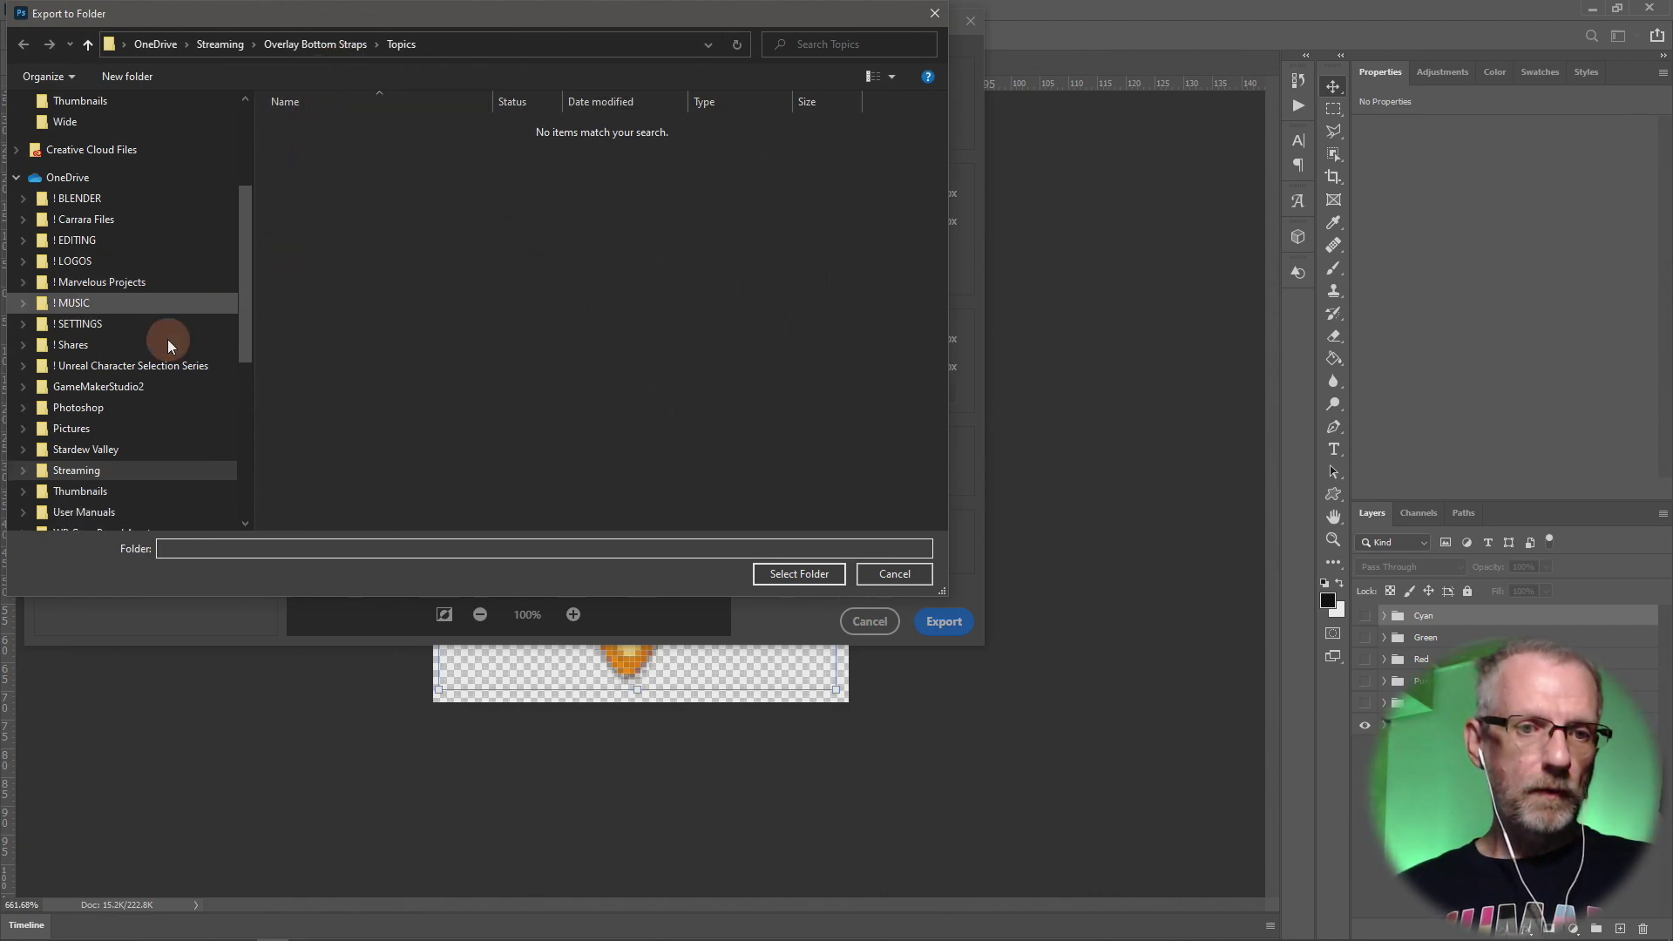
scroll(169, 345, "down", 2)
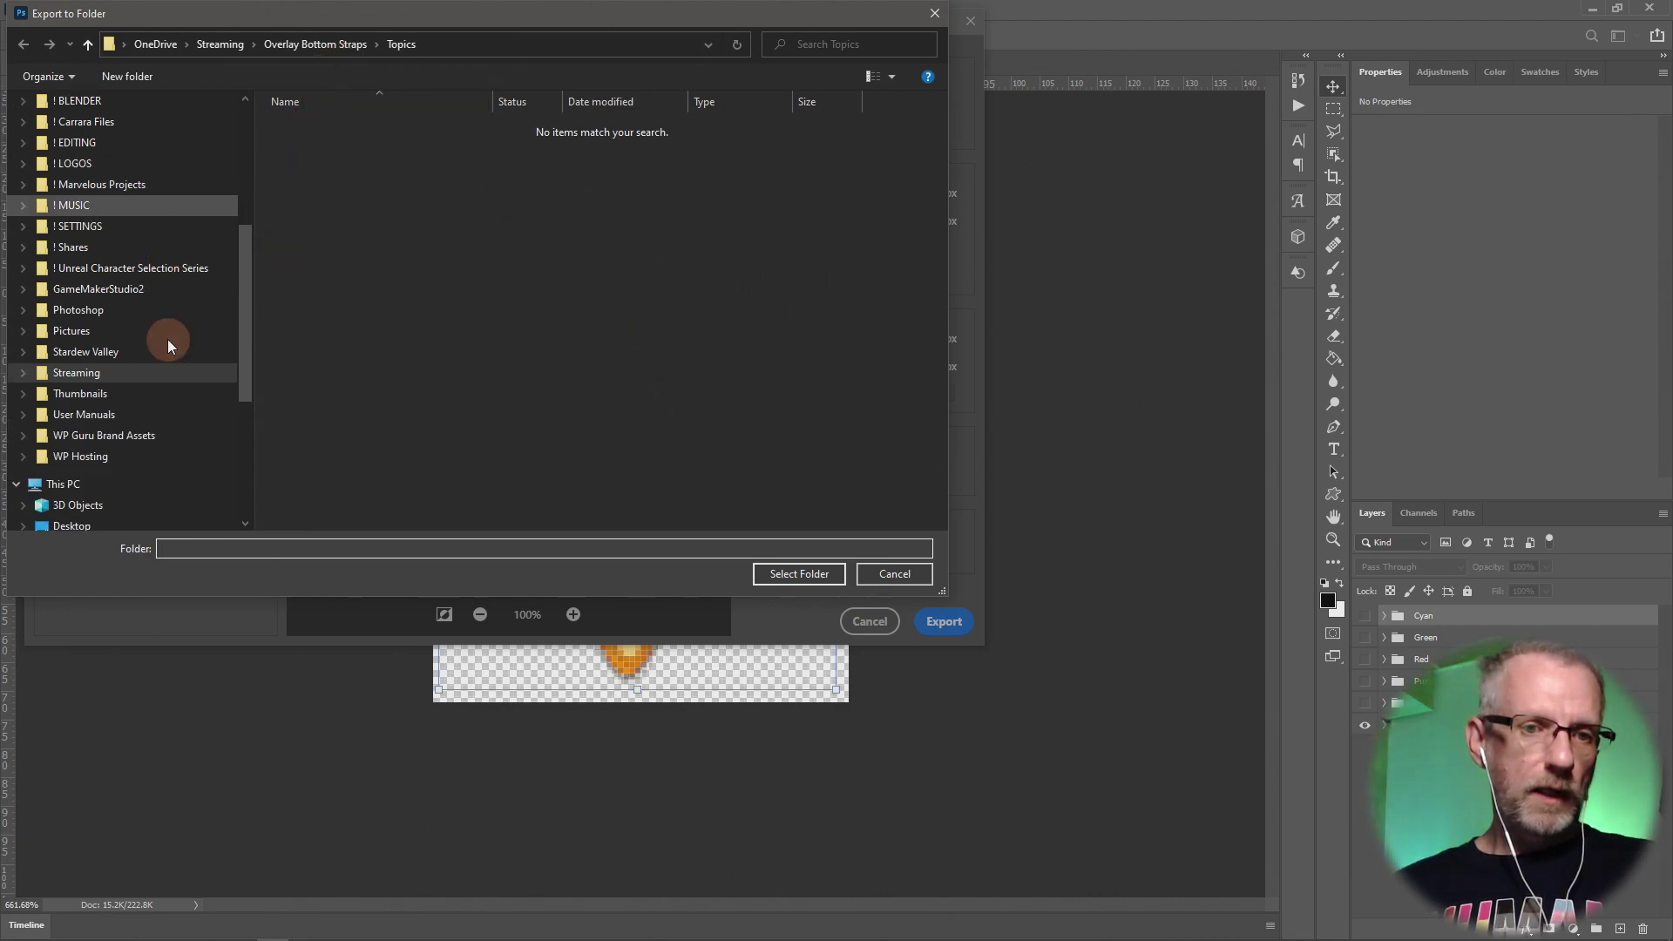
left_click(122, 373)
double_click(380, 149)
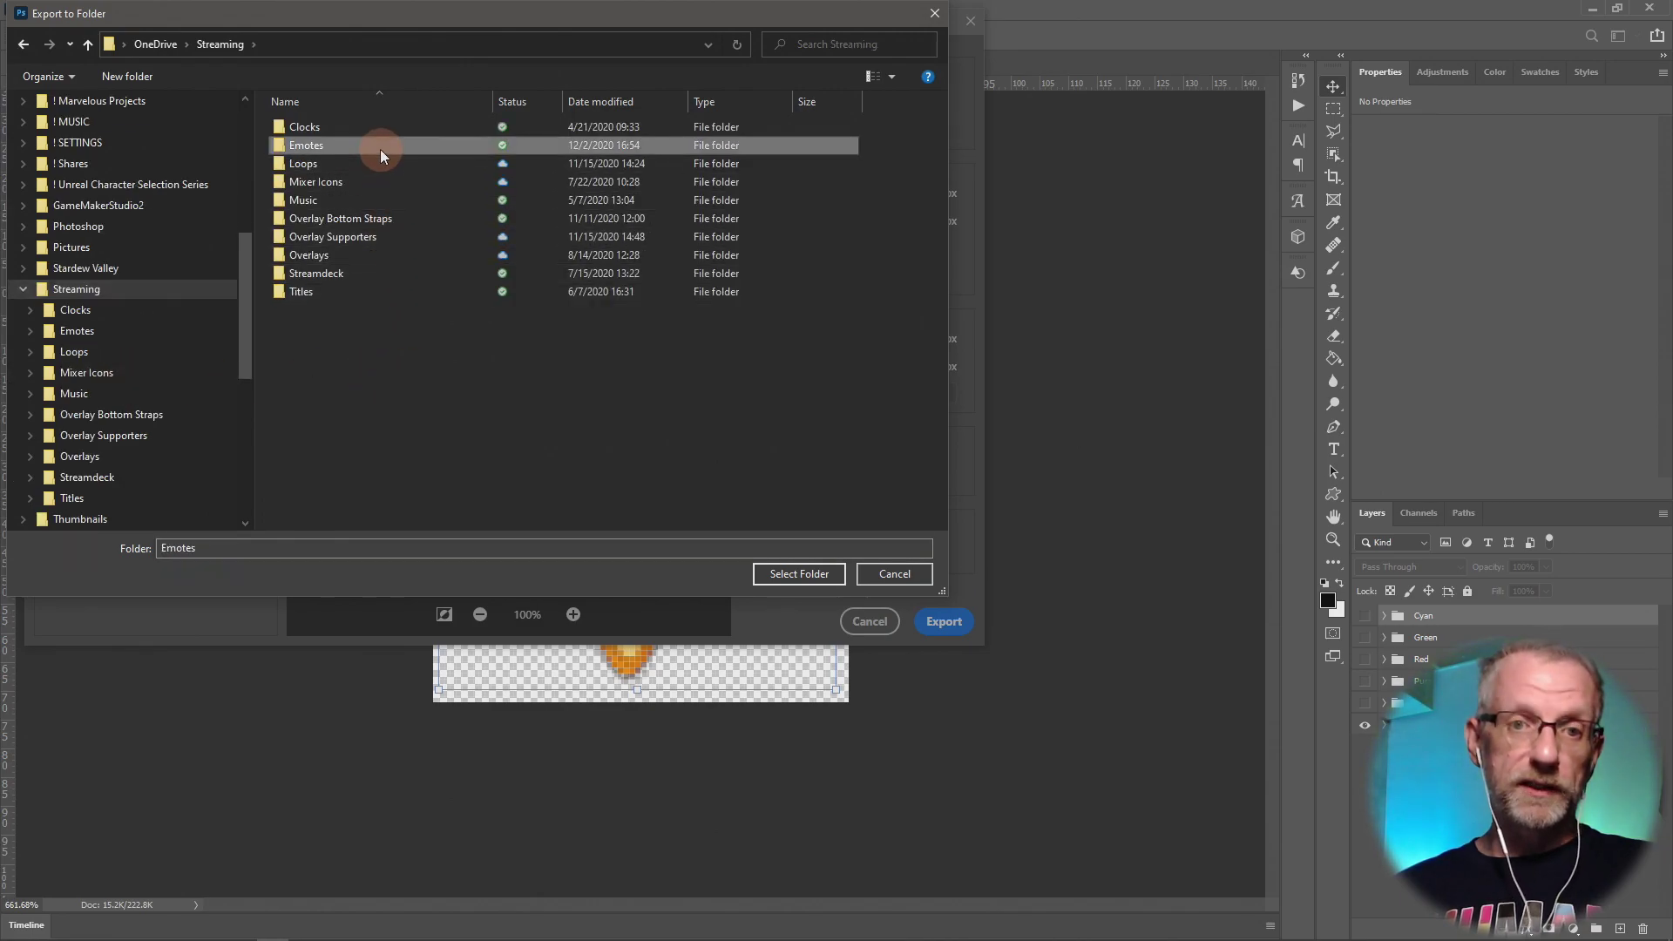
double_click(333, 127)
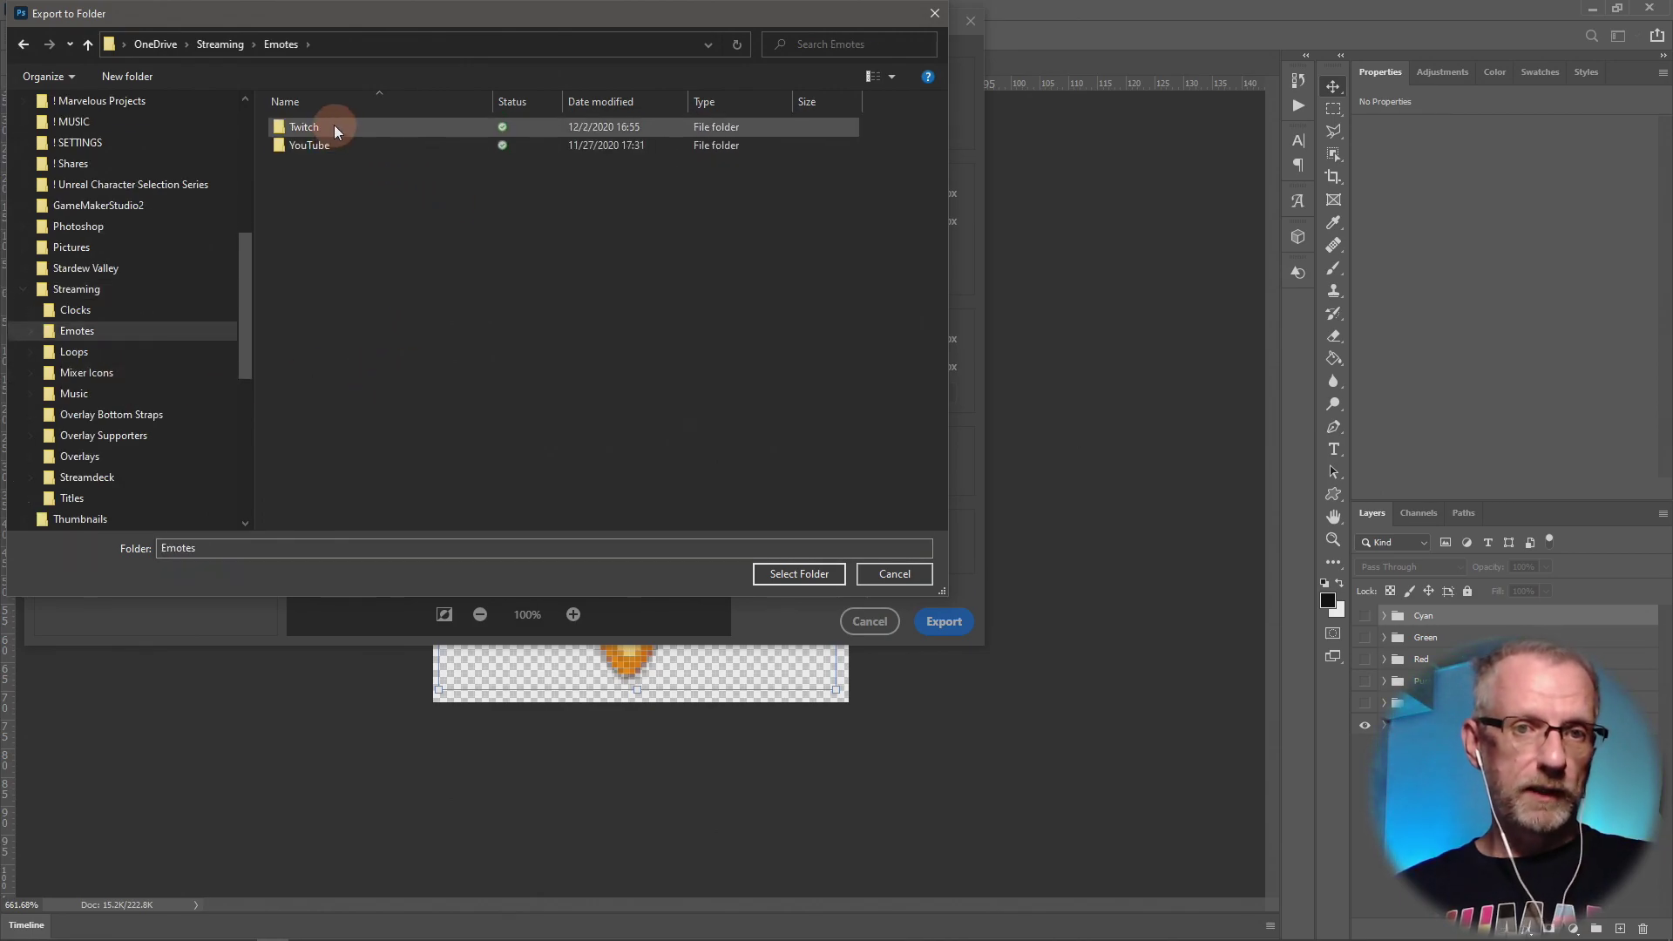
right_click(409, 277)
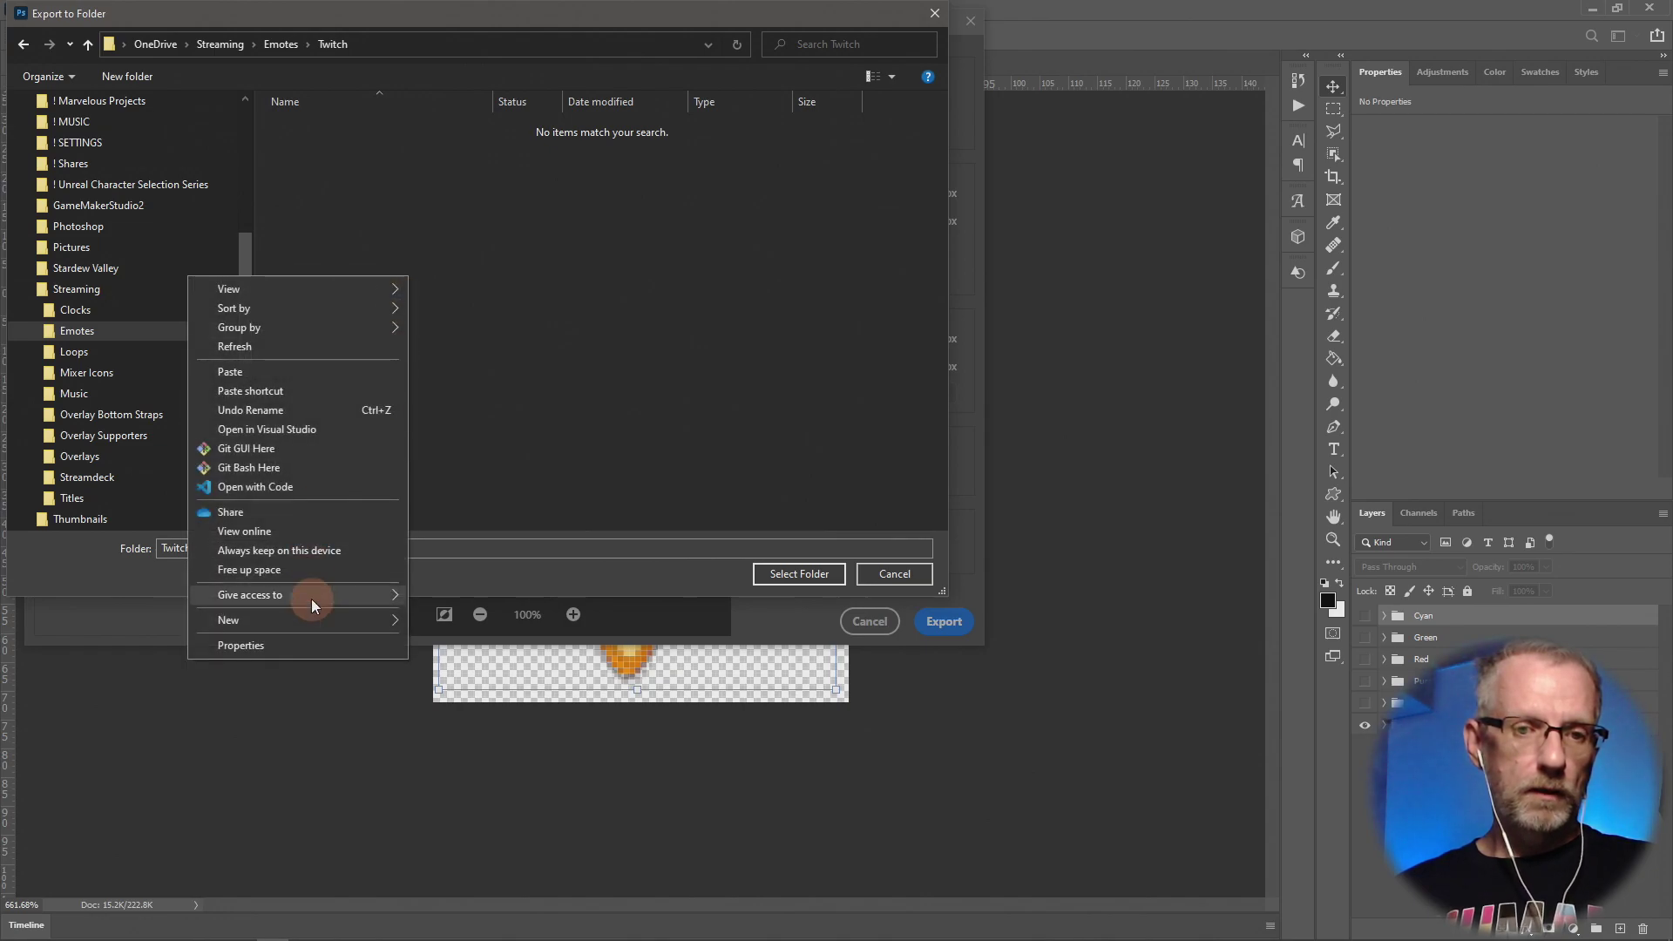
left_click(441, 471)
left_click(431, 553)
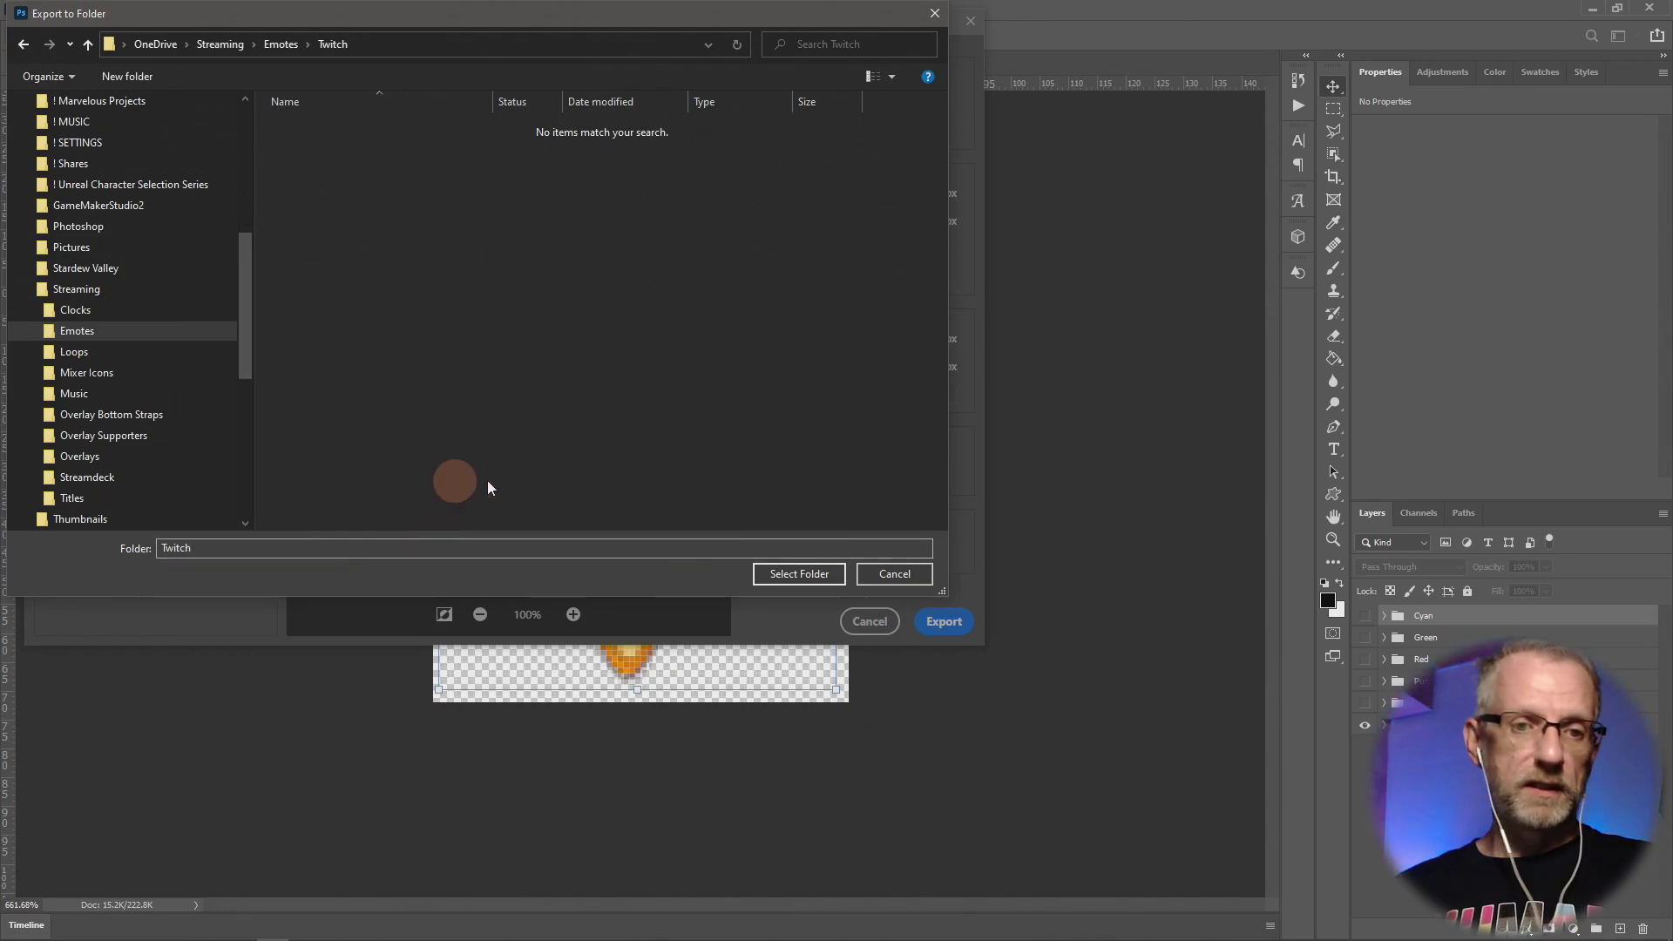
left_click(798, 572)
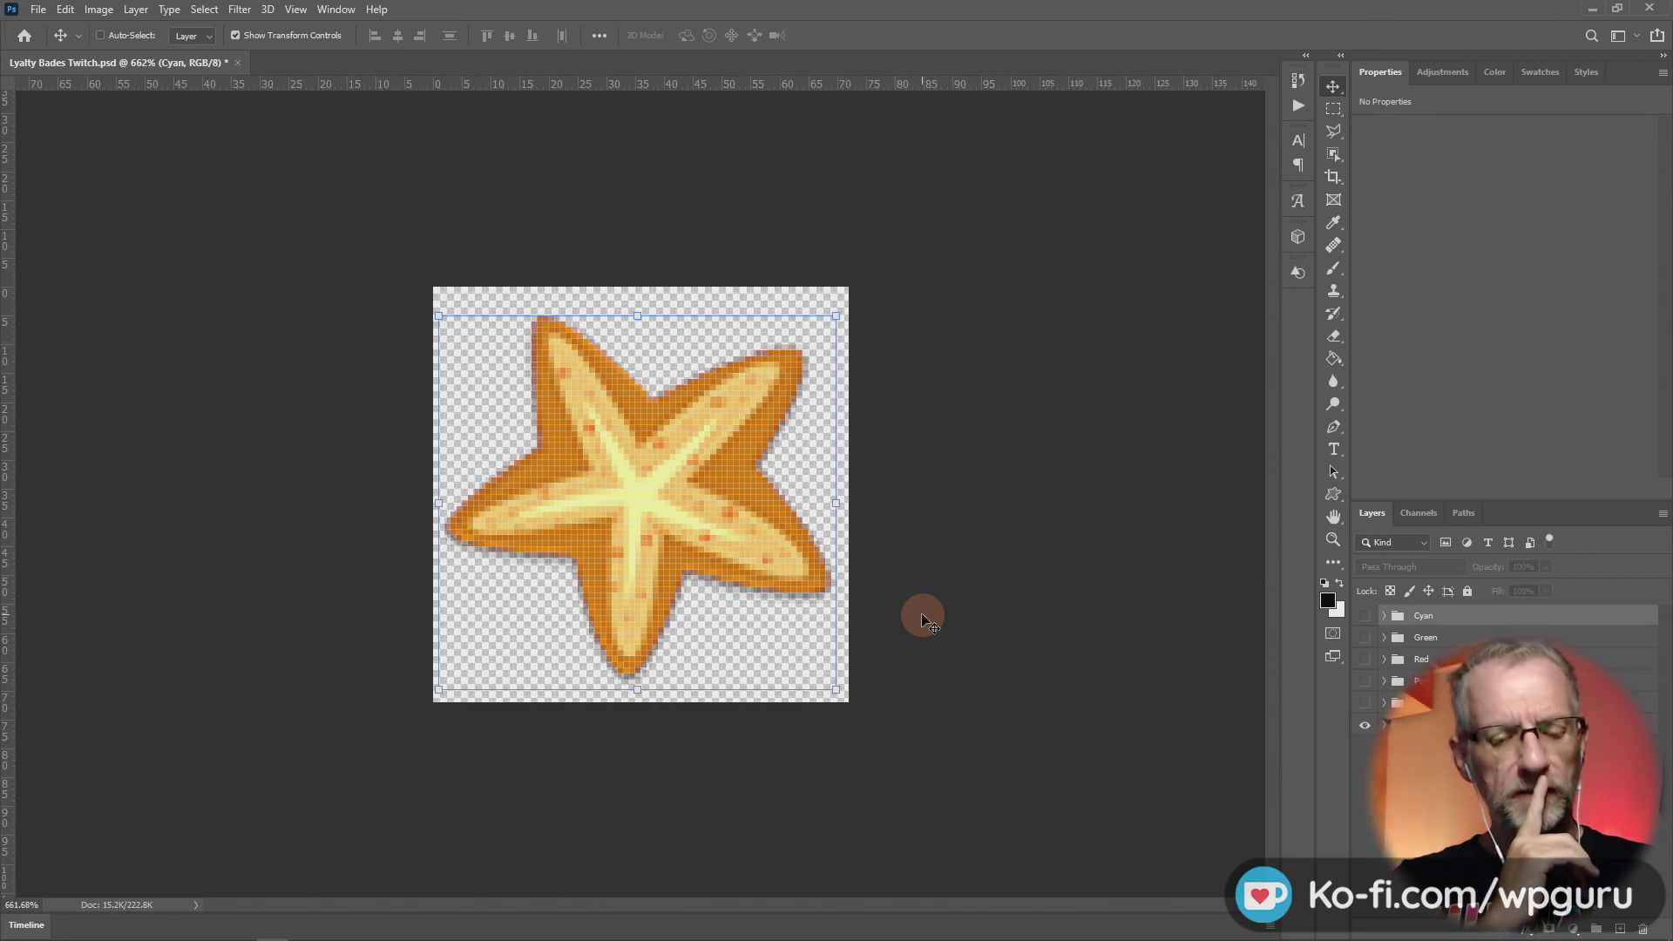
Switch to File Explorer and open the Twitch folder inside OneDrive's Streaming > Emotes folder.
key("super")
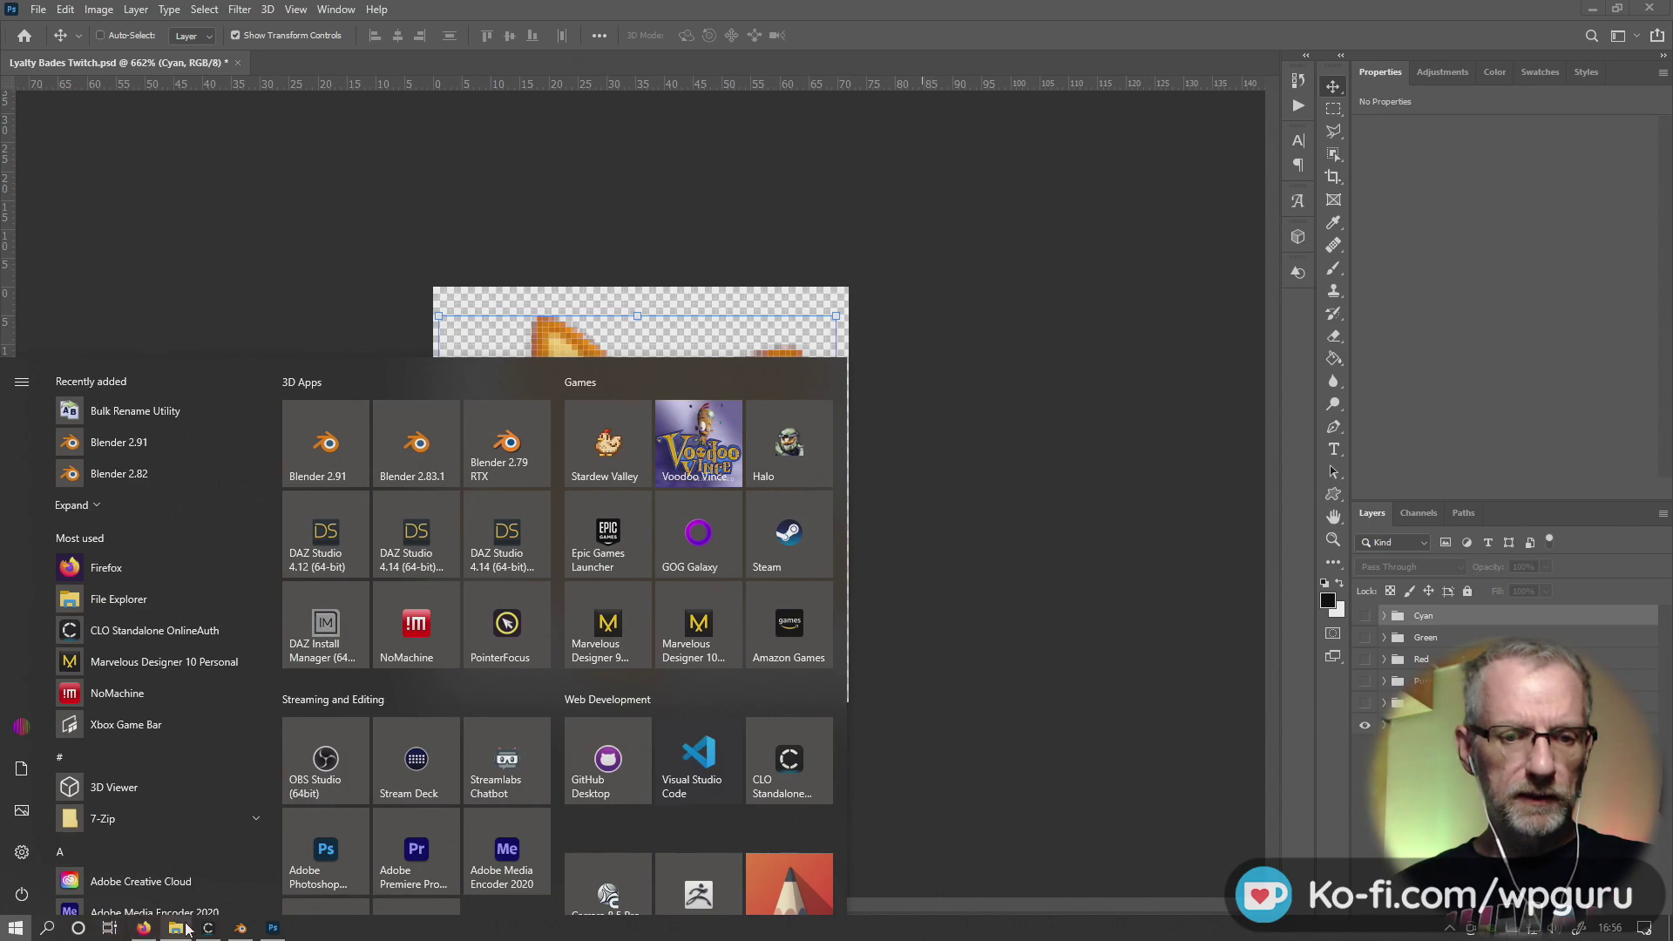
left_click(179, 930)
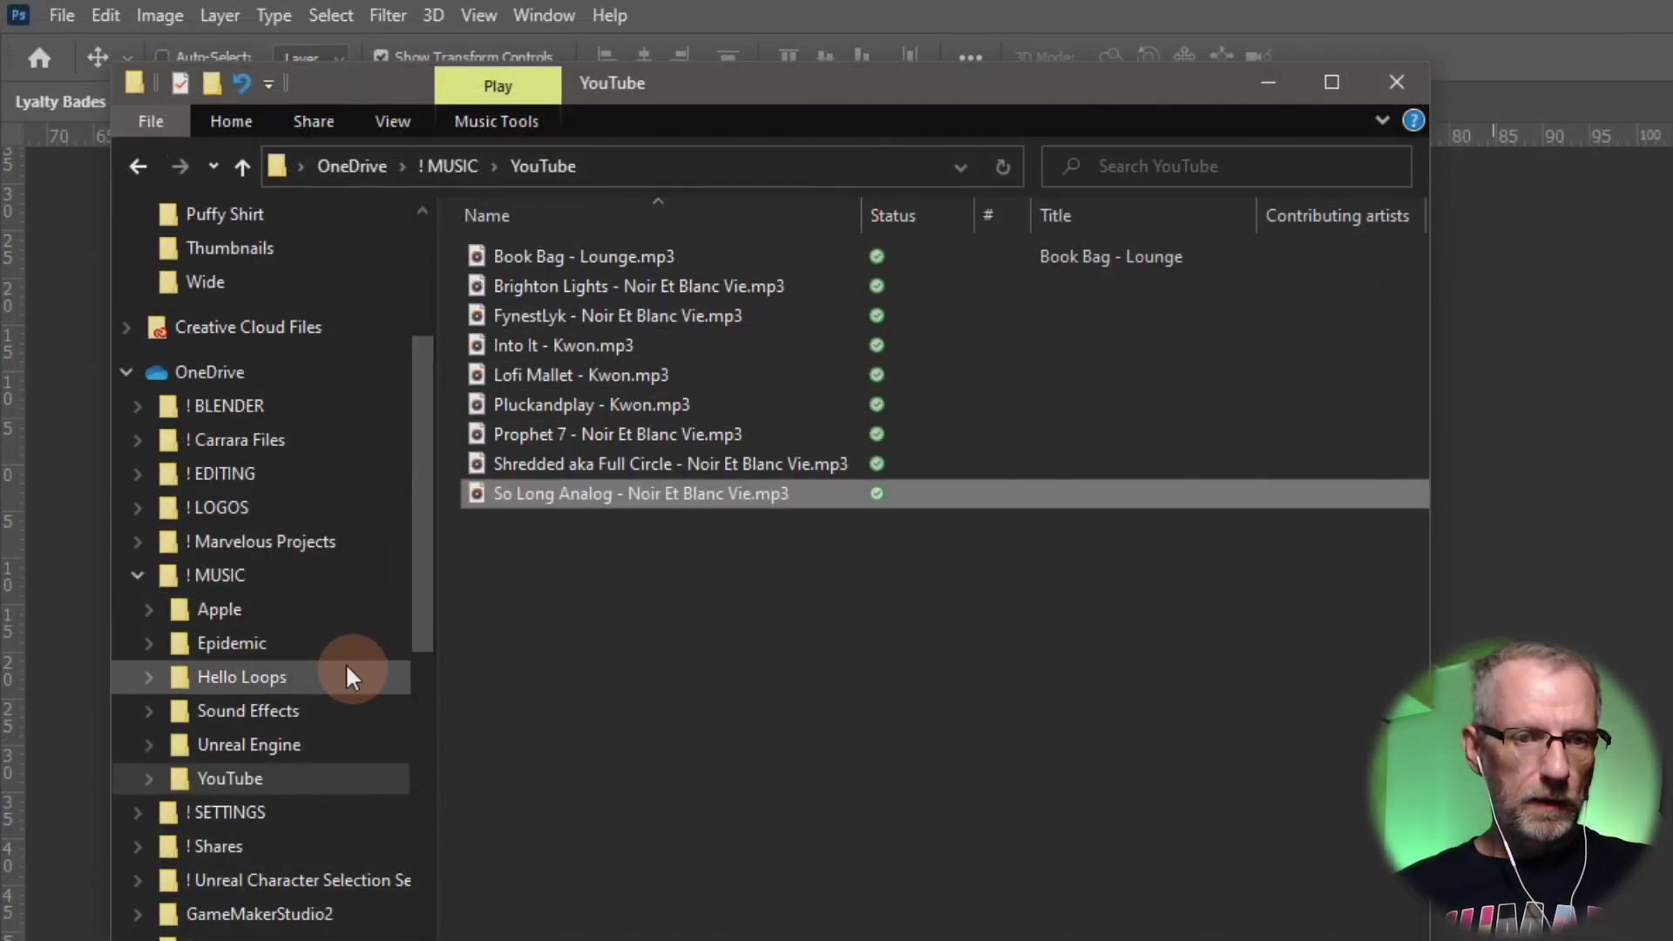
scroll(315, 751, "down", 2)
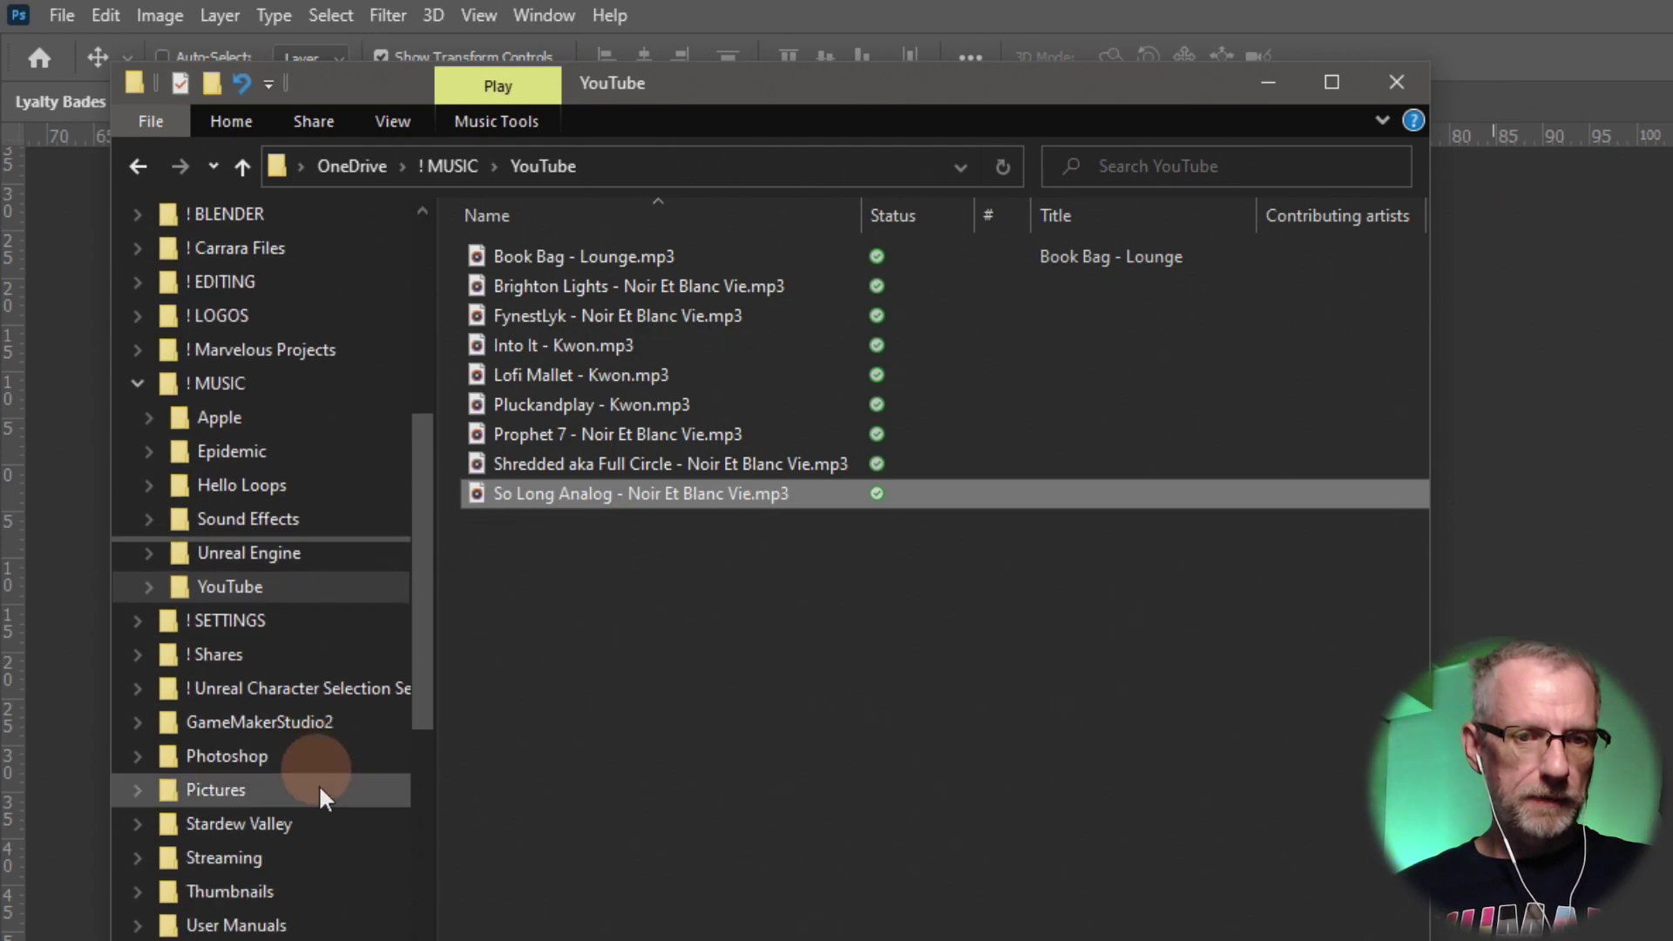
left_click(302, 866)
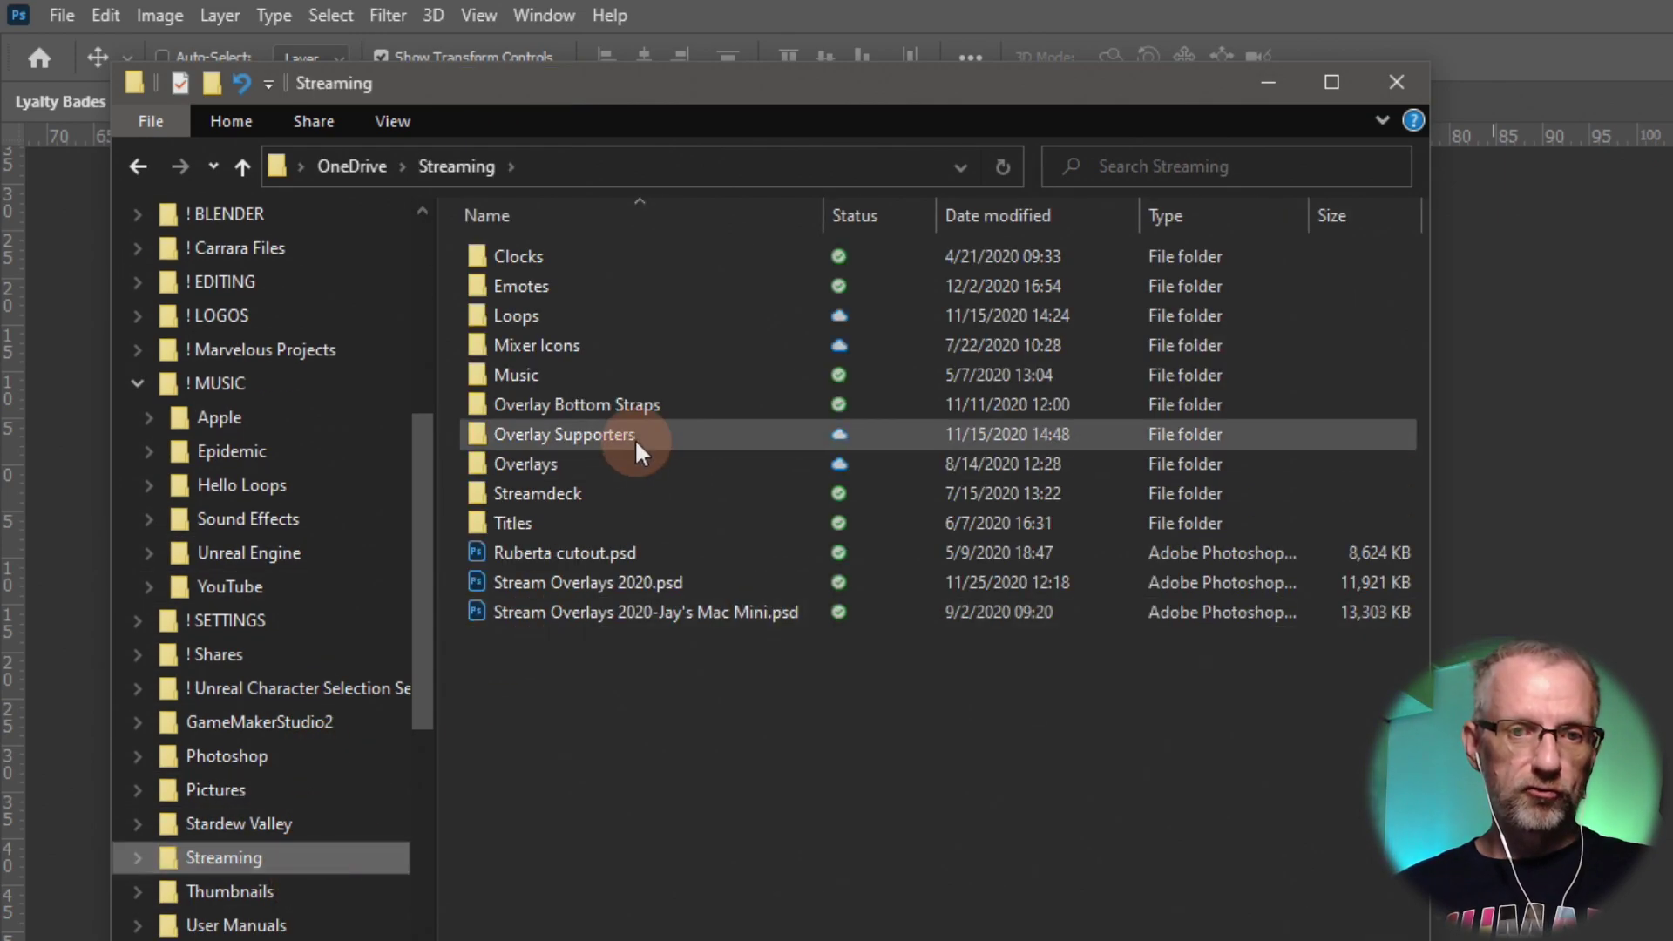
double_click(643, 285)
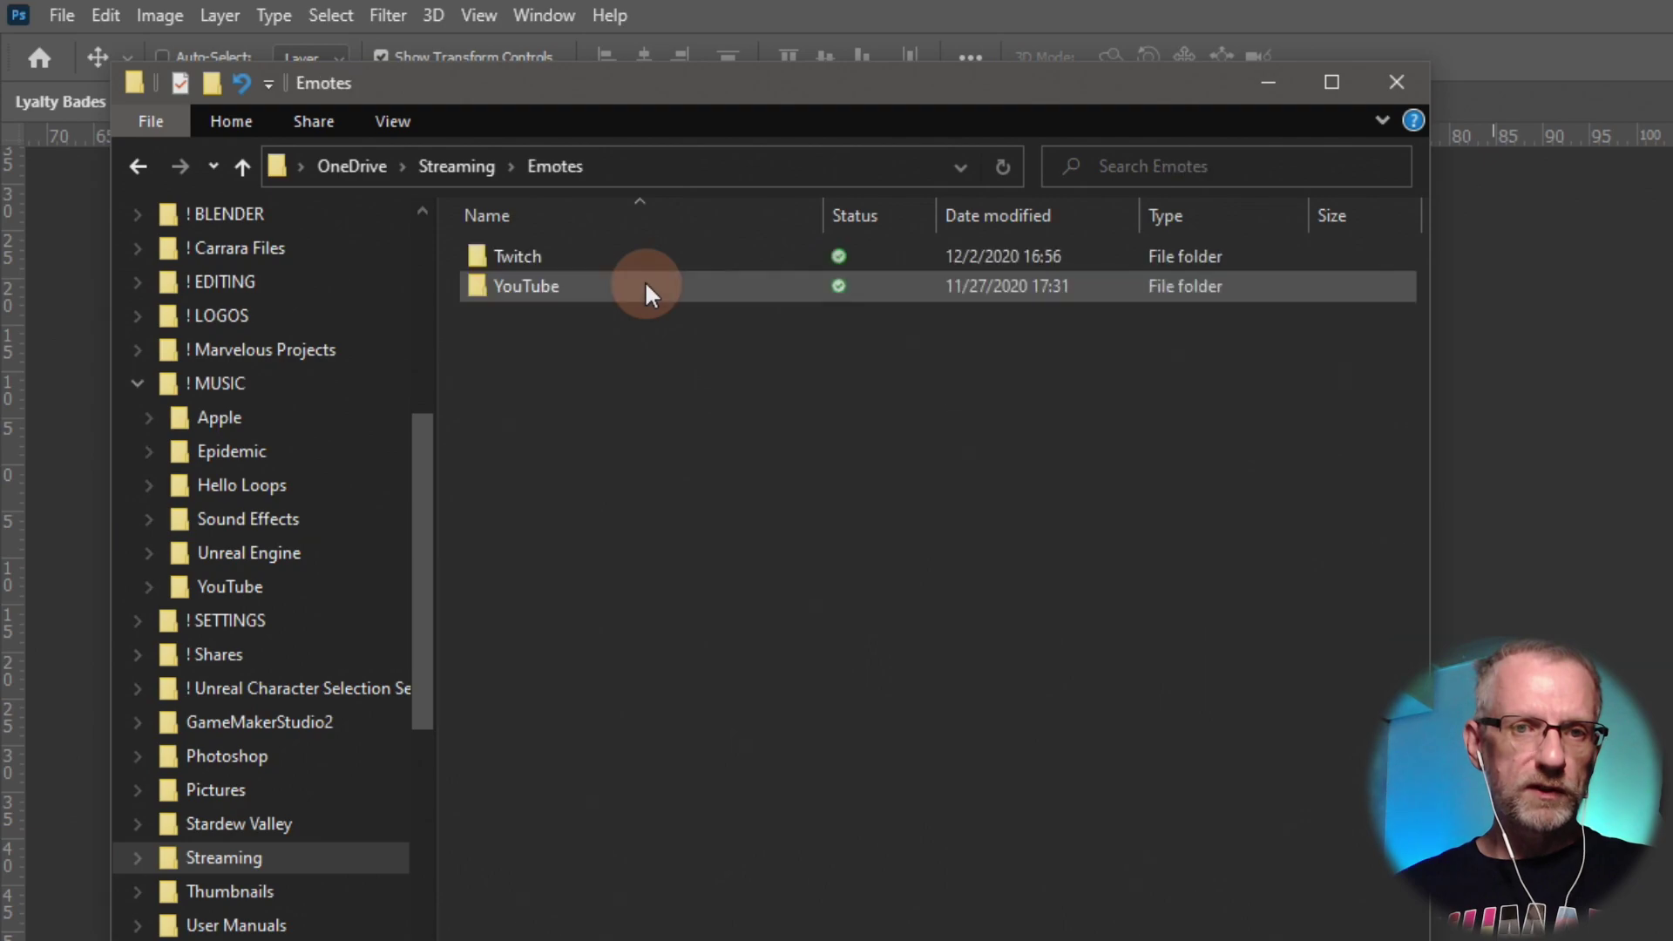
double_click(640, 257)
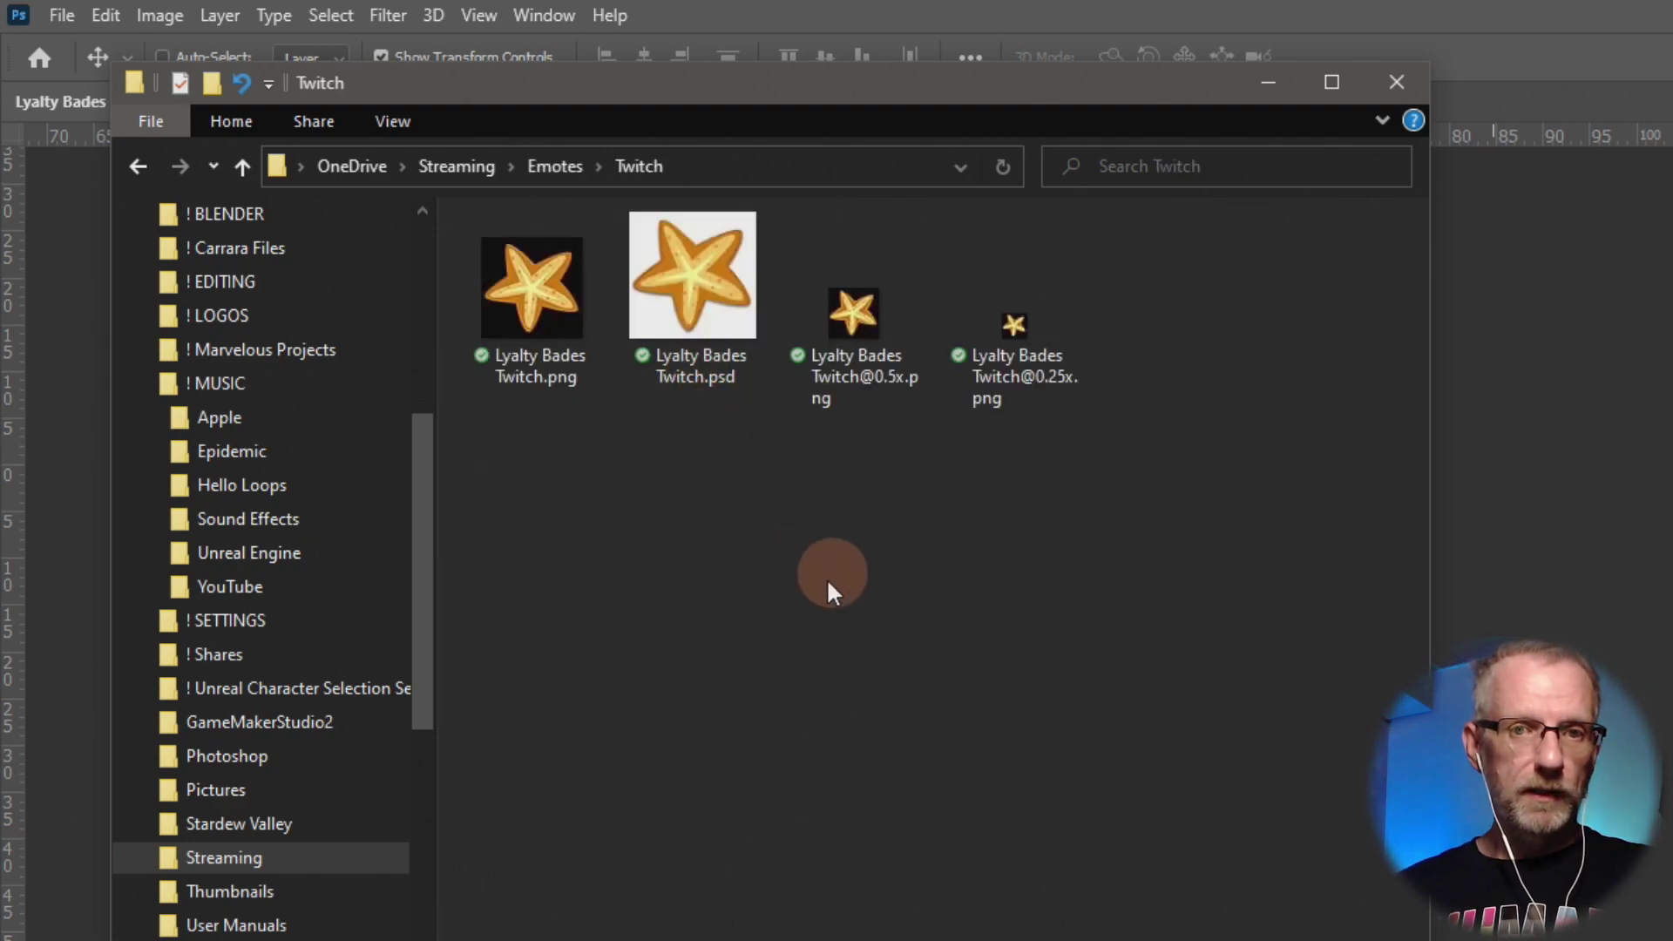
Check the pixel dimensions of "Lyalty Bades Twitch.png" in its file details and close its properties.
left_click(515, 235)
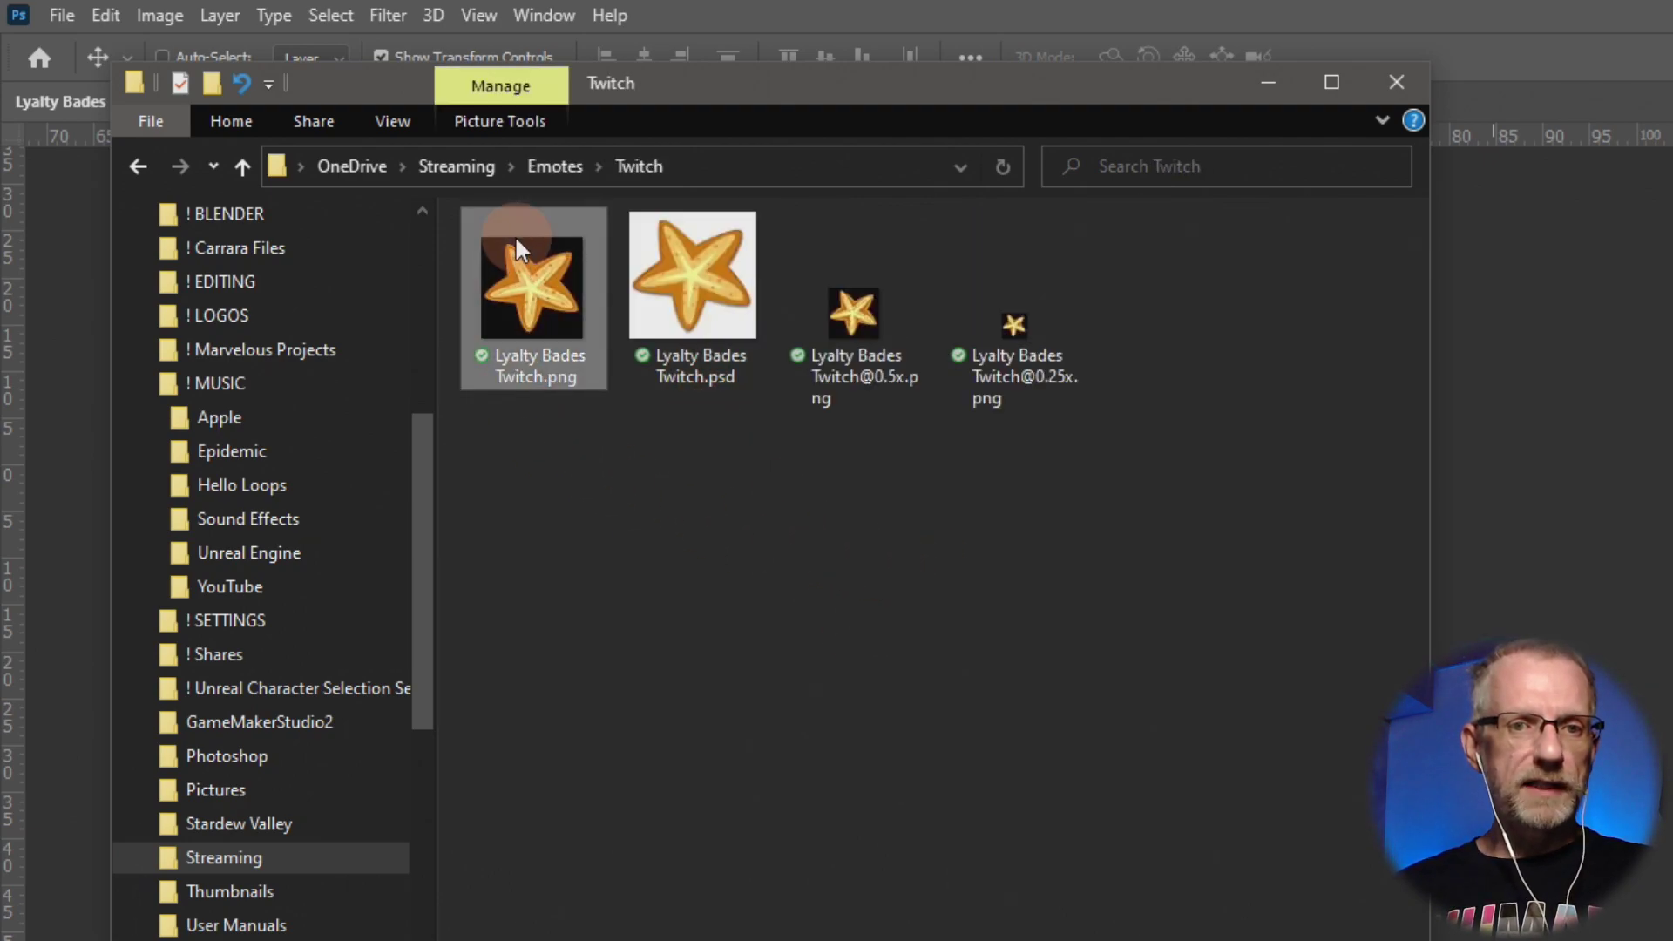
right_click(552, 317)
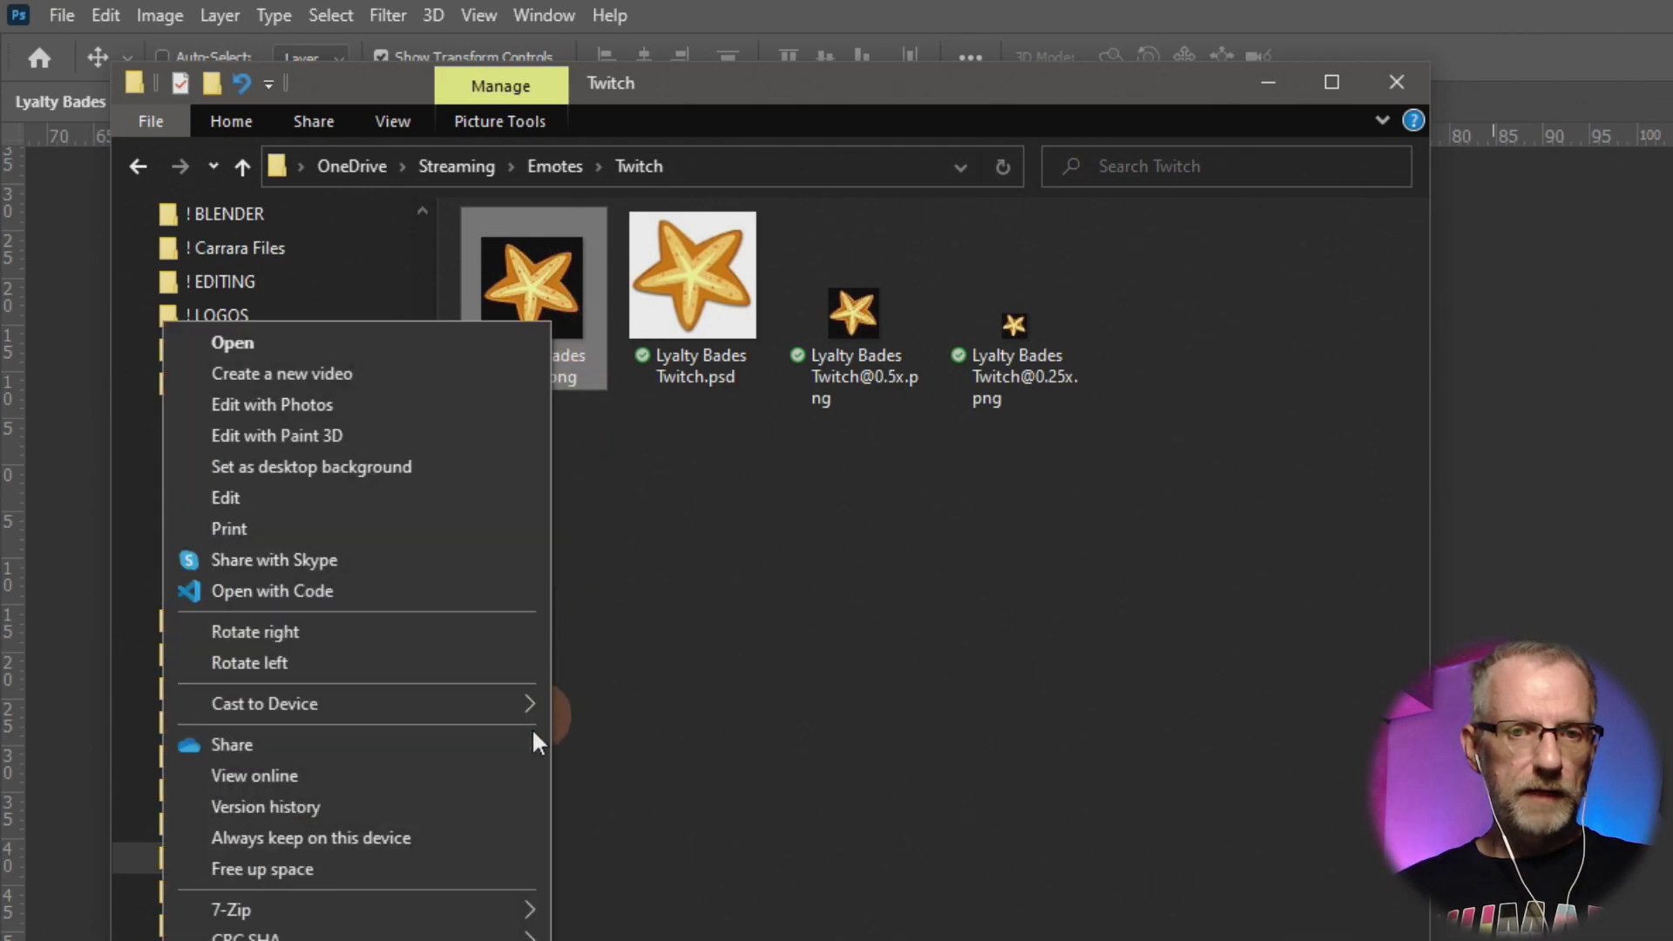
left_click(262, 940)
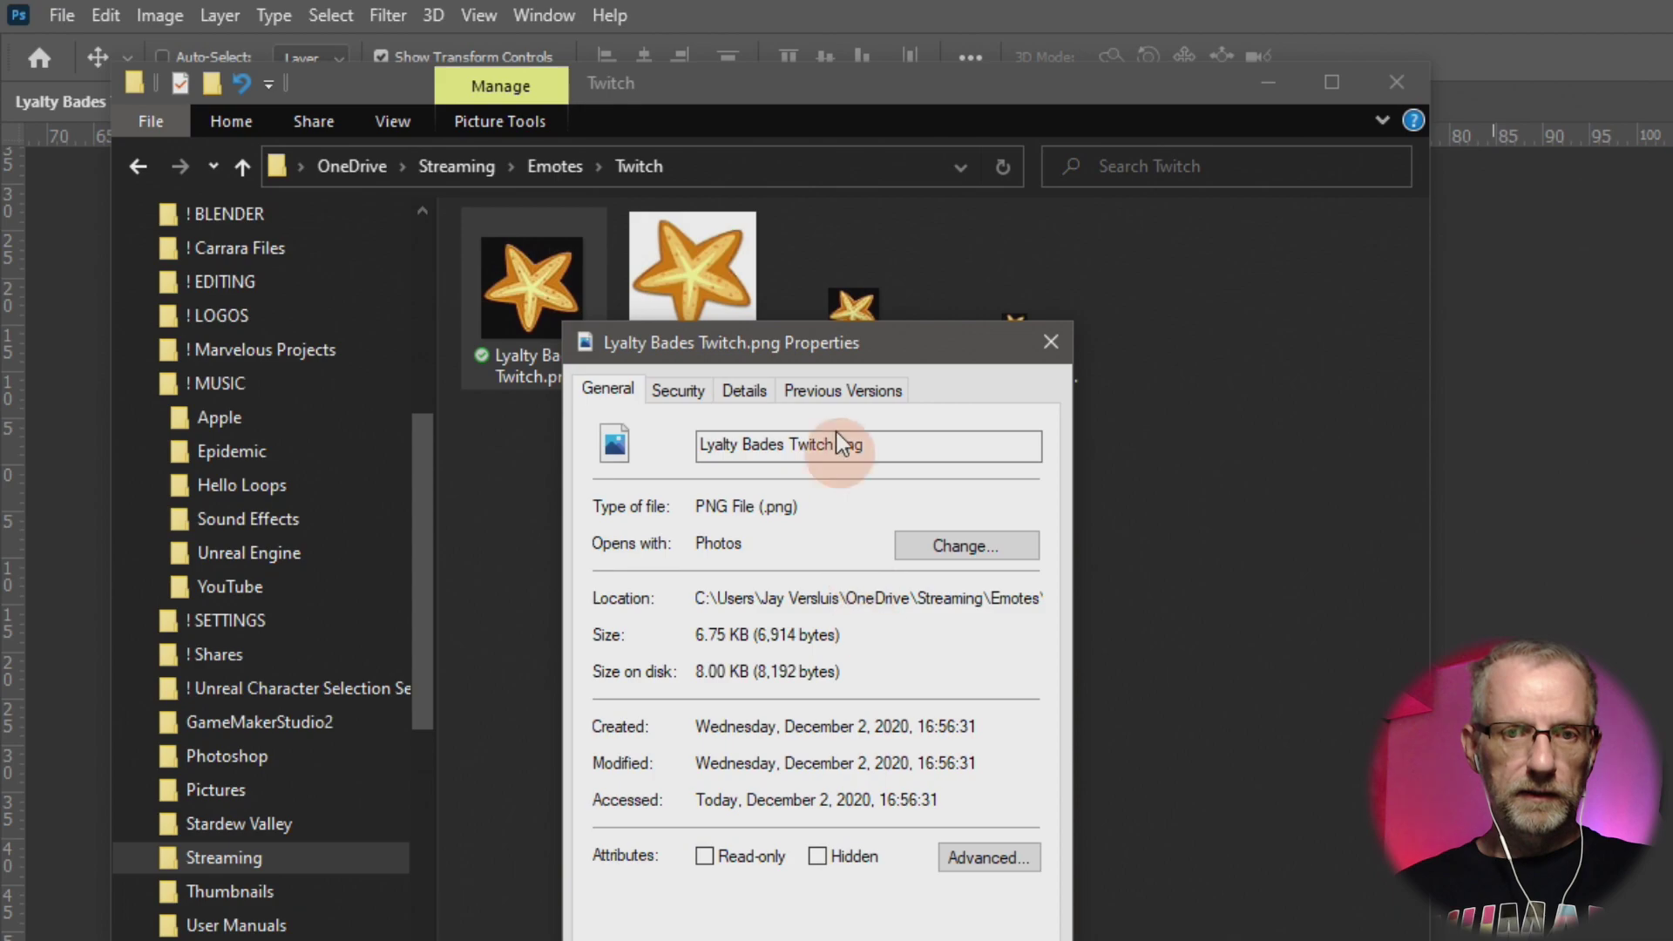
left_click(744, 391)
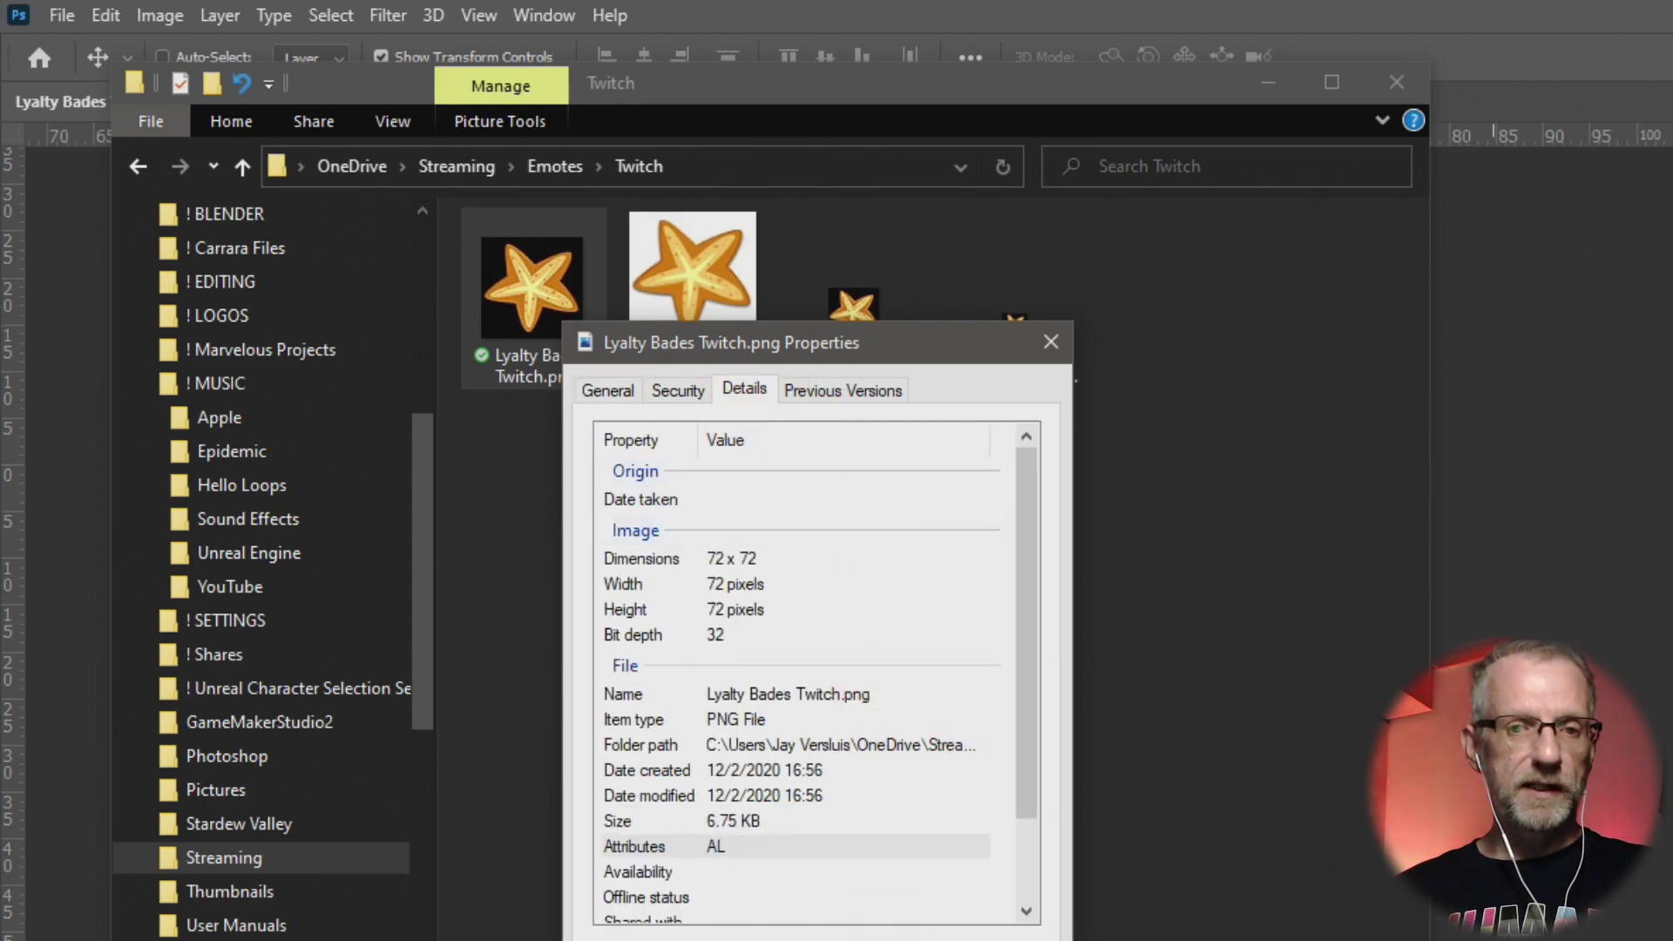
key("Escape")
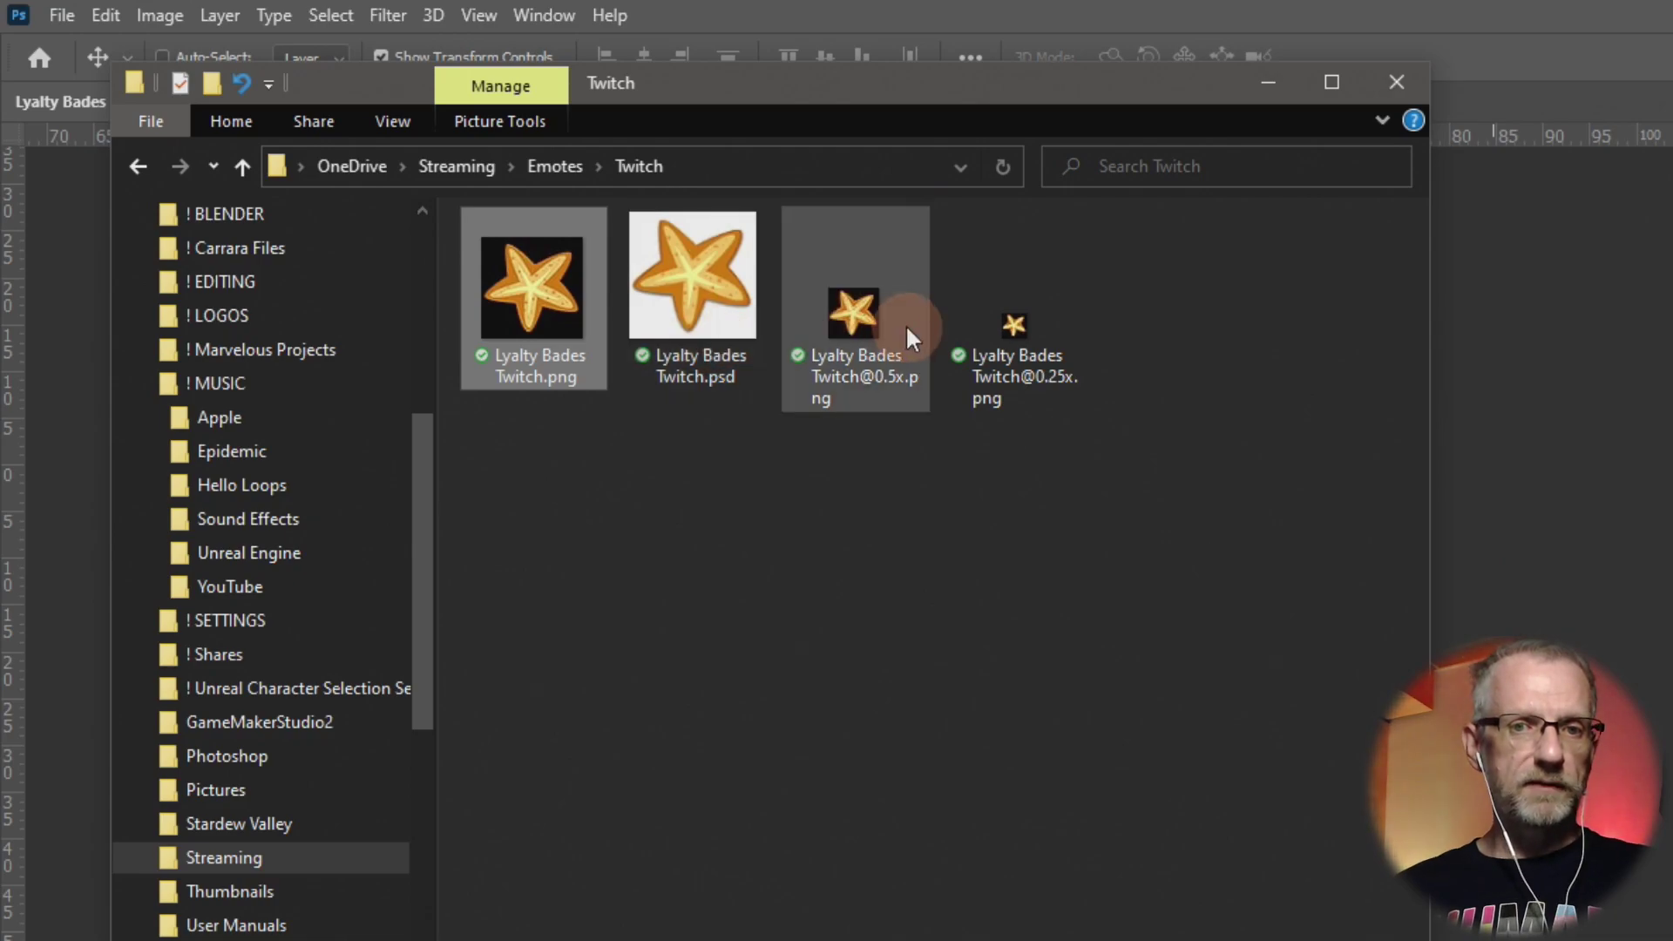
left_click(859, 318)
right_click(880, 321)
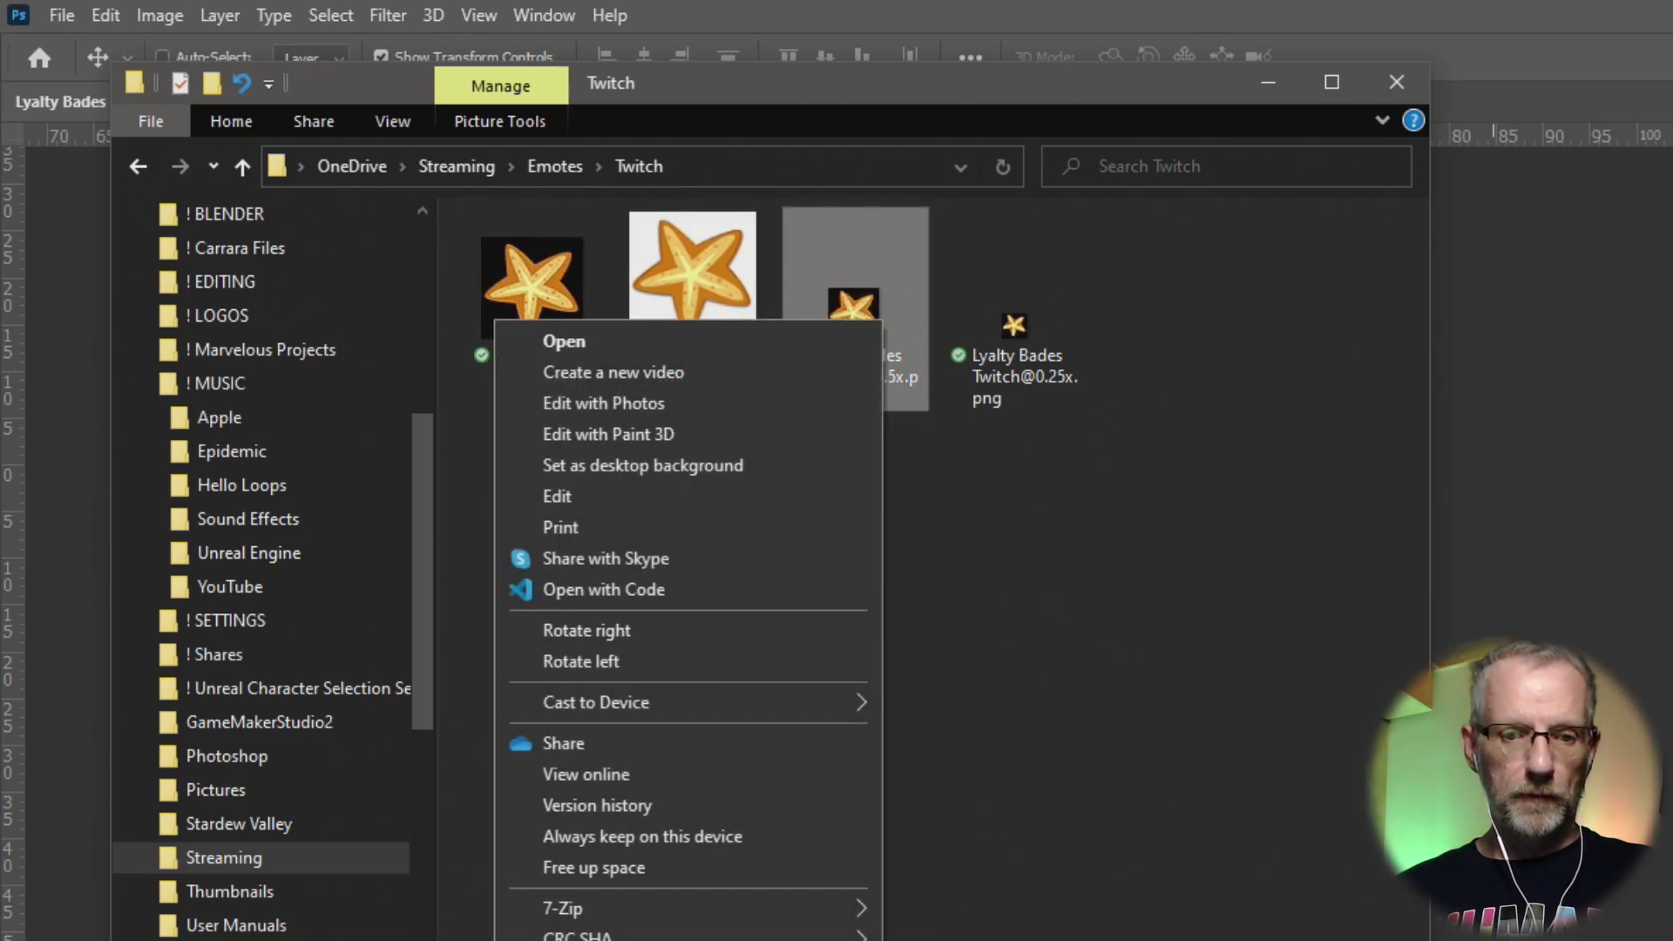
left_click(802, 940)
left_click(1077, 389)
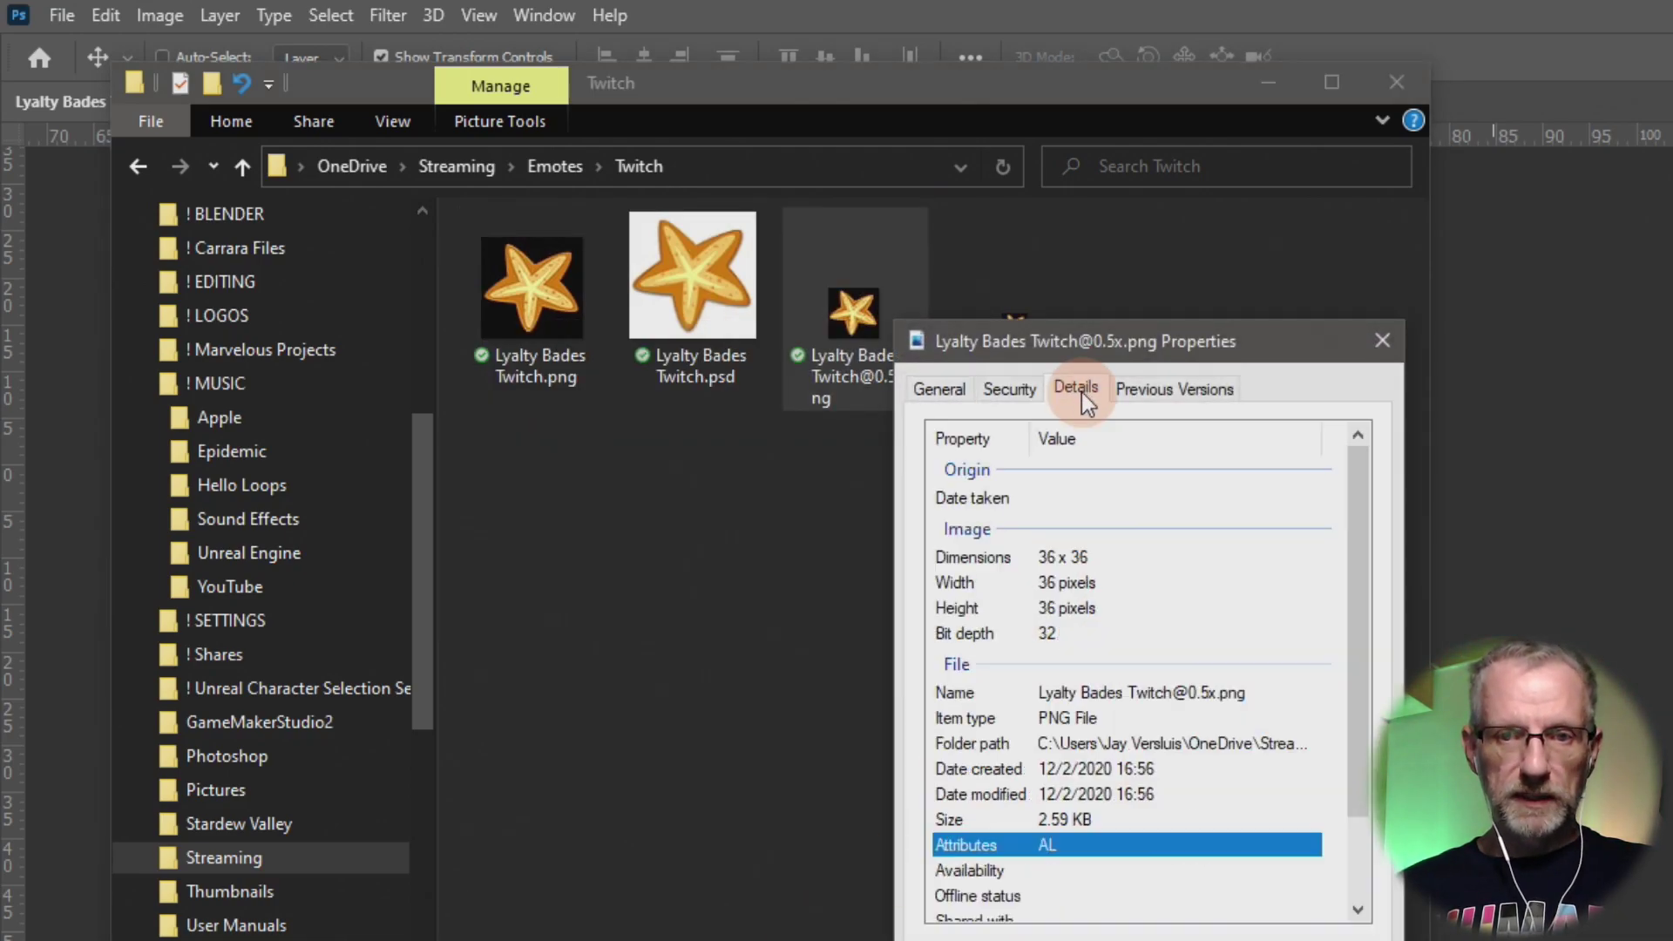
scroll(1220, 802, "down", 1)
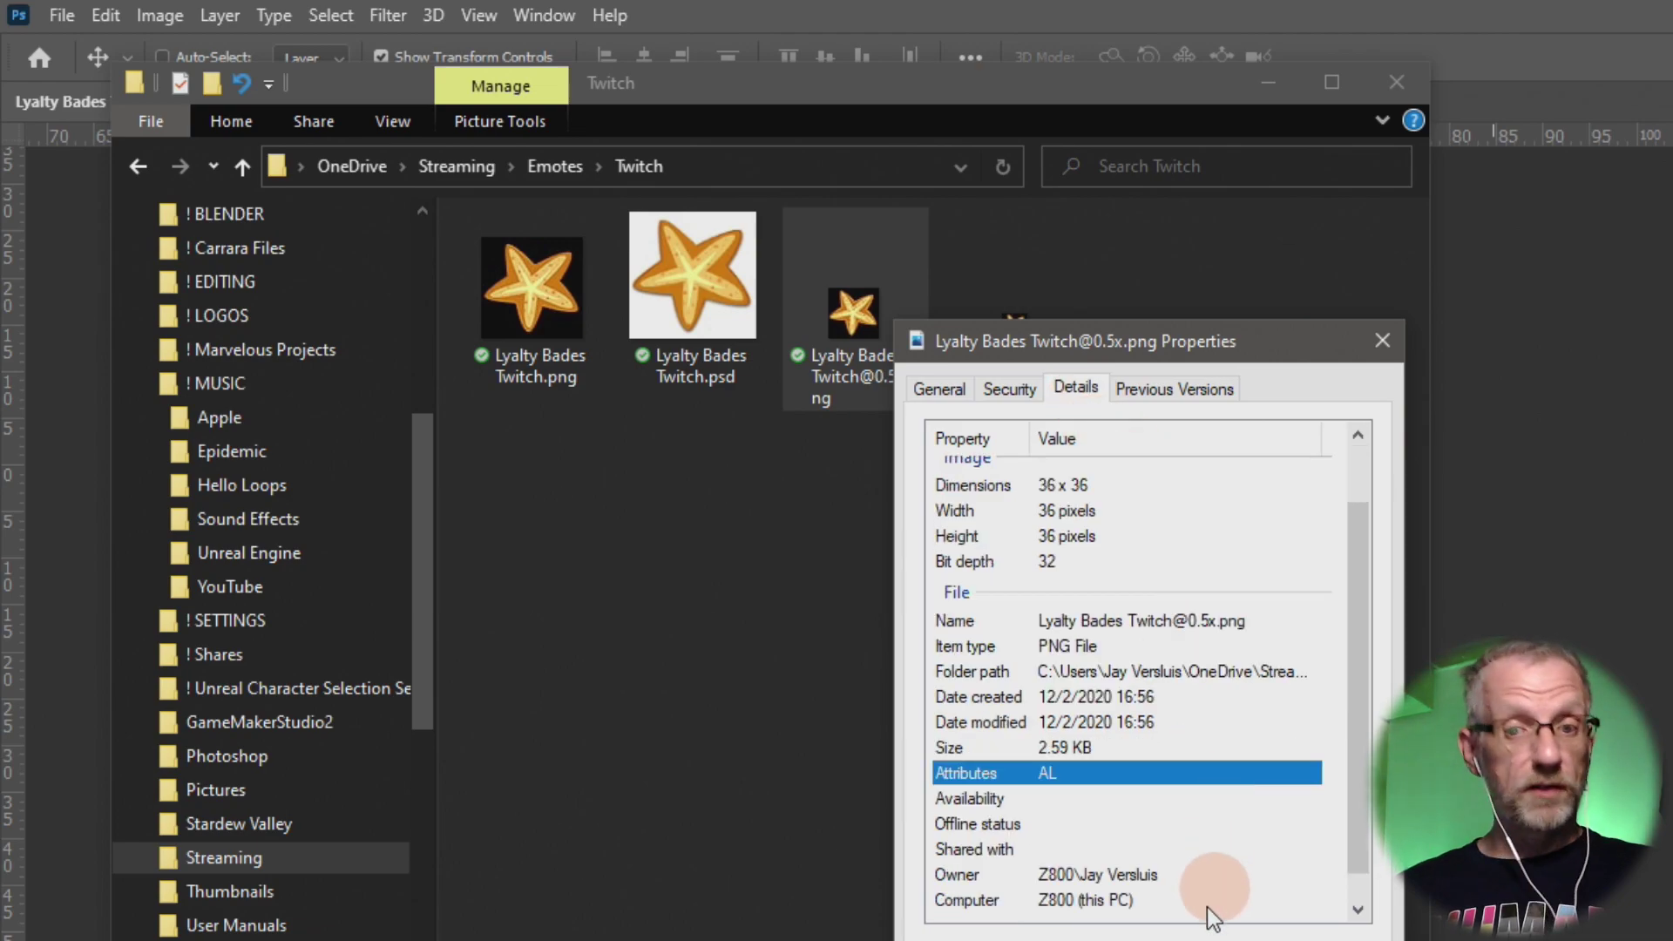
left_click(1211, 939)
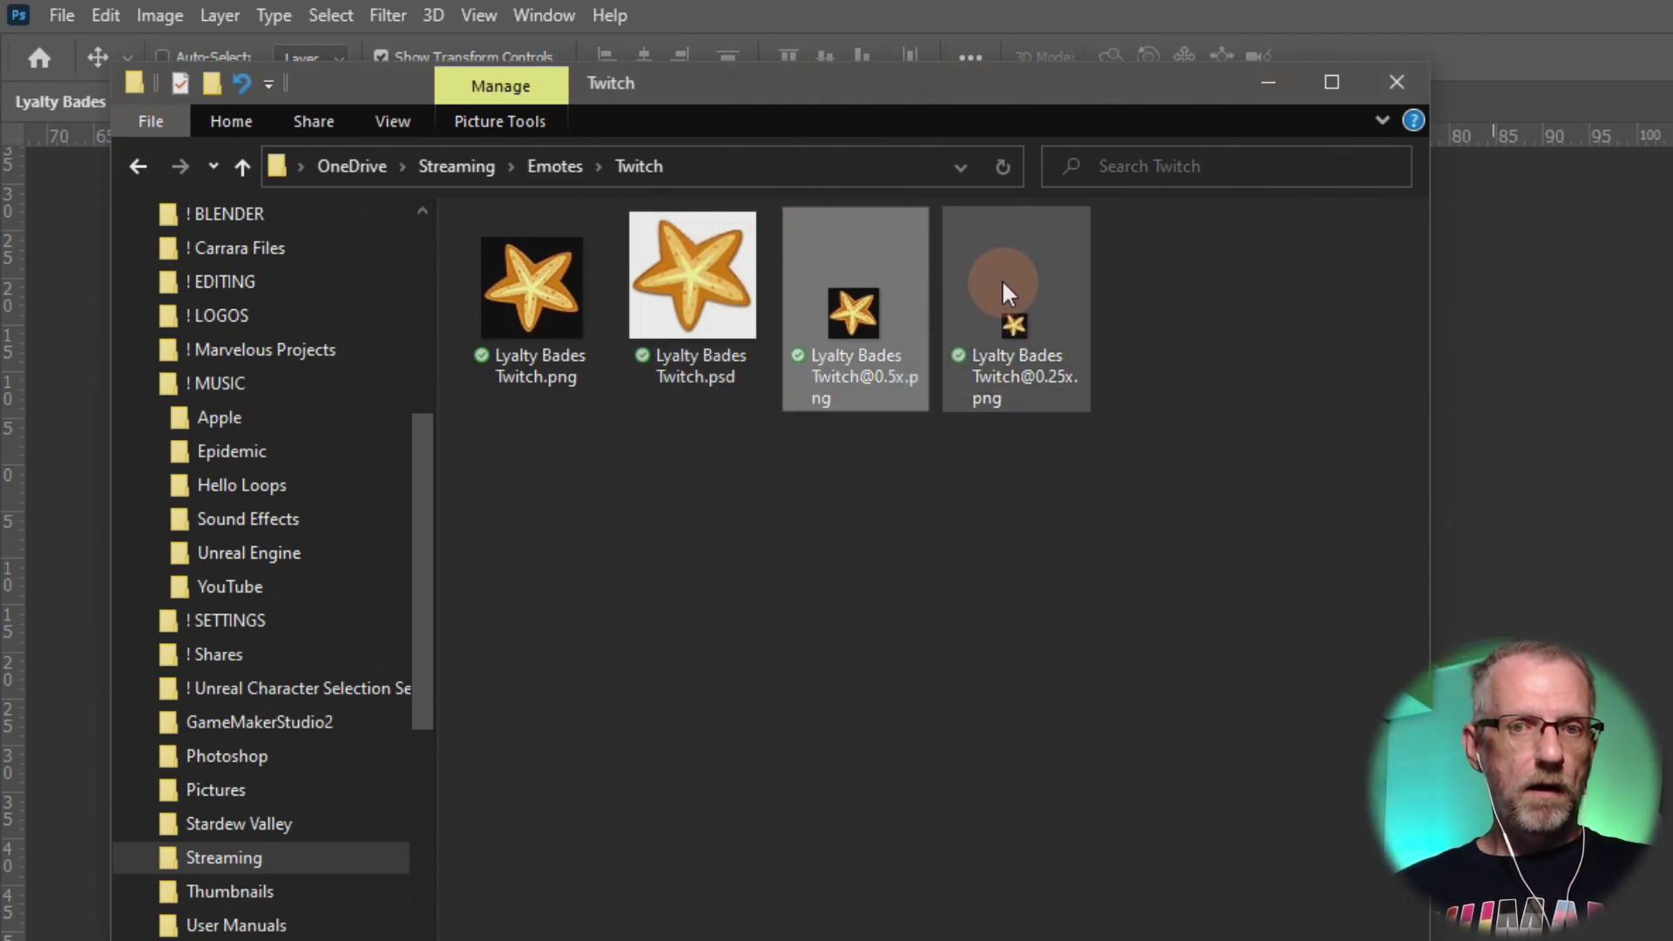
left_click(1006, 292)
right_click(1007, 291)
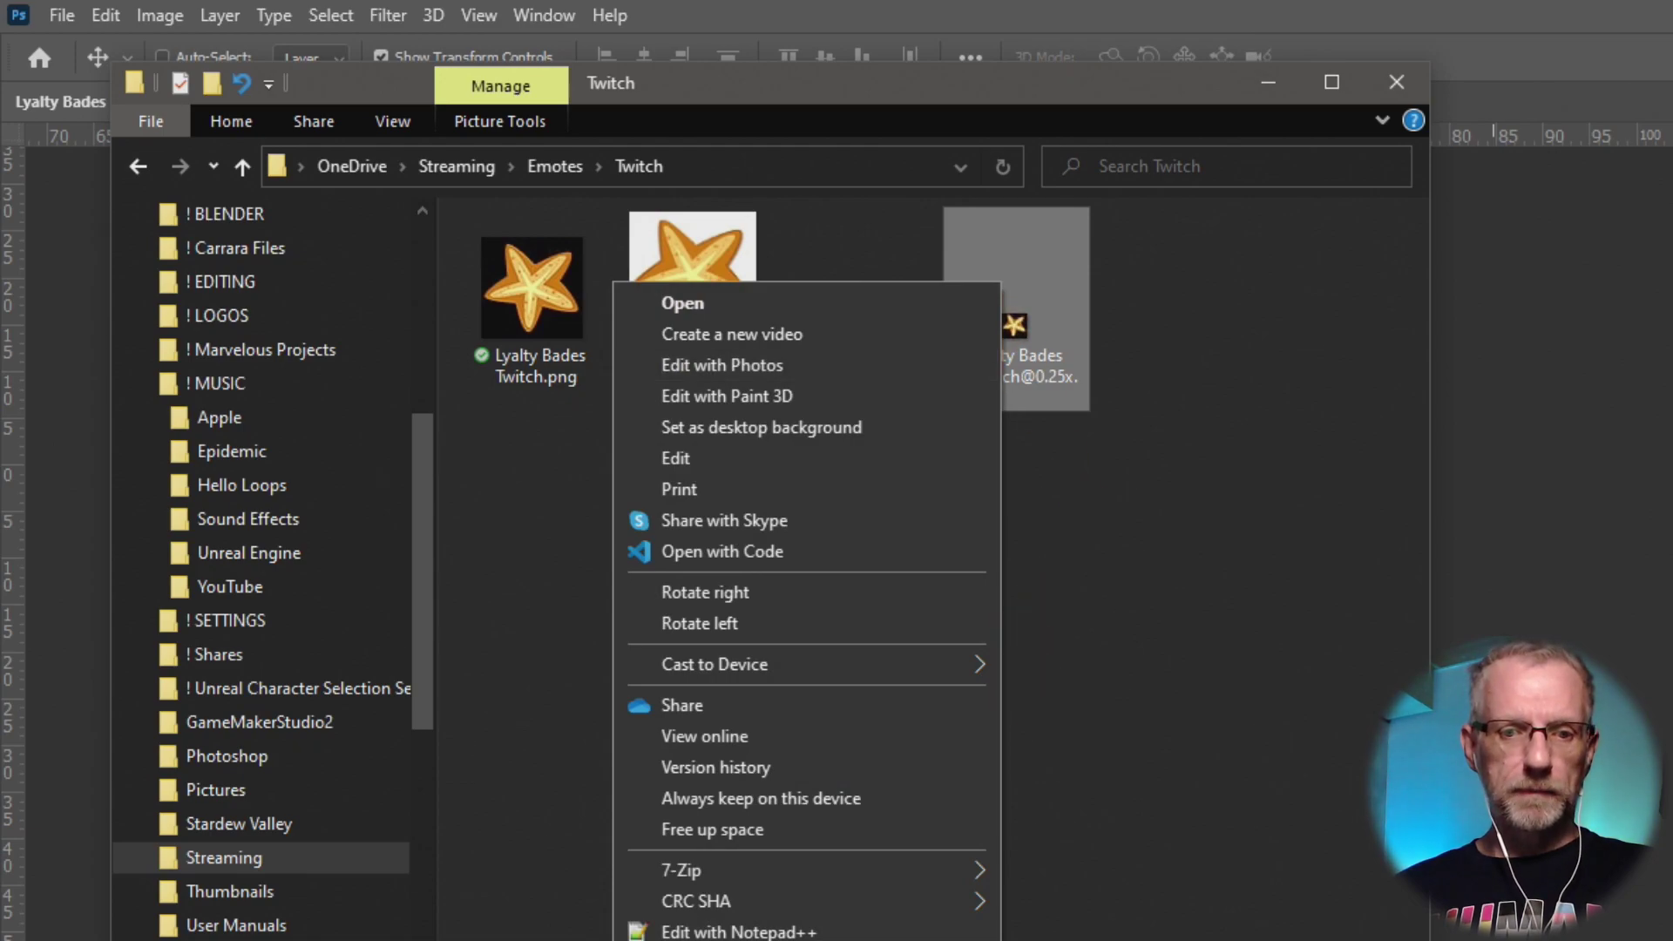
left_click(958, 938)
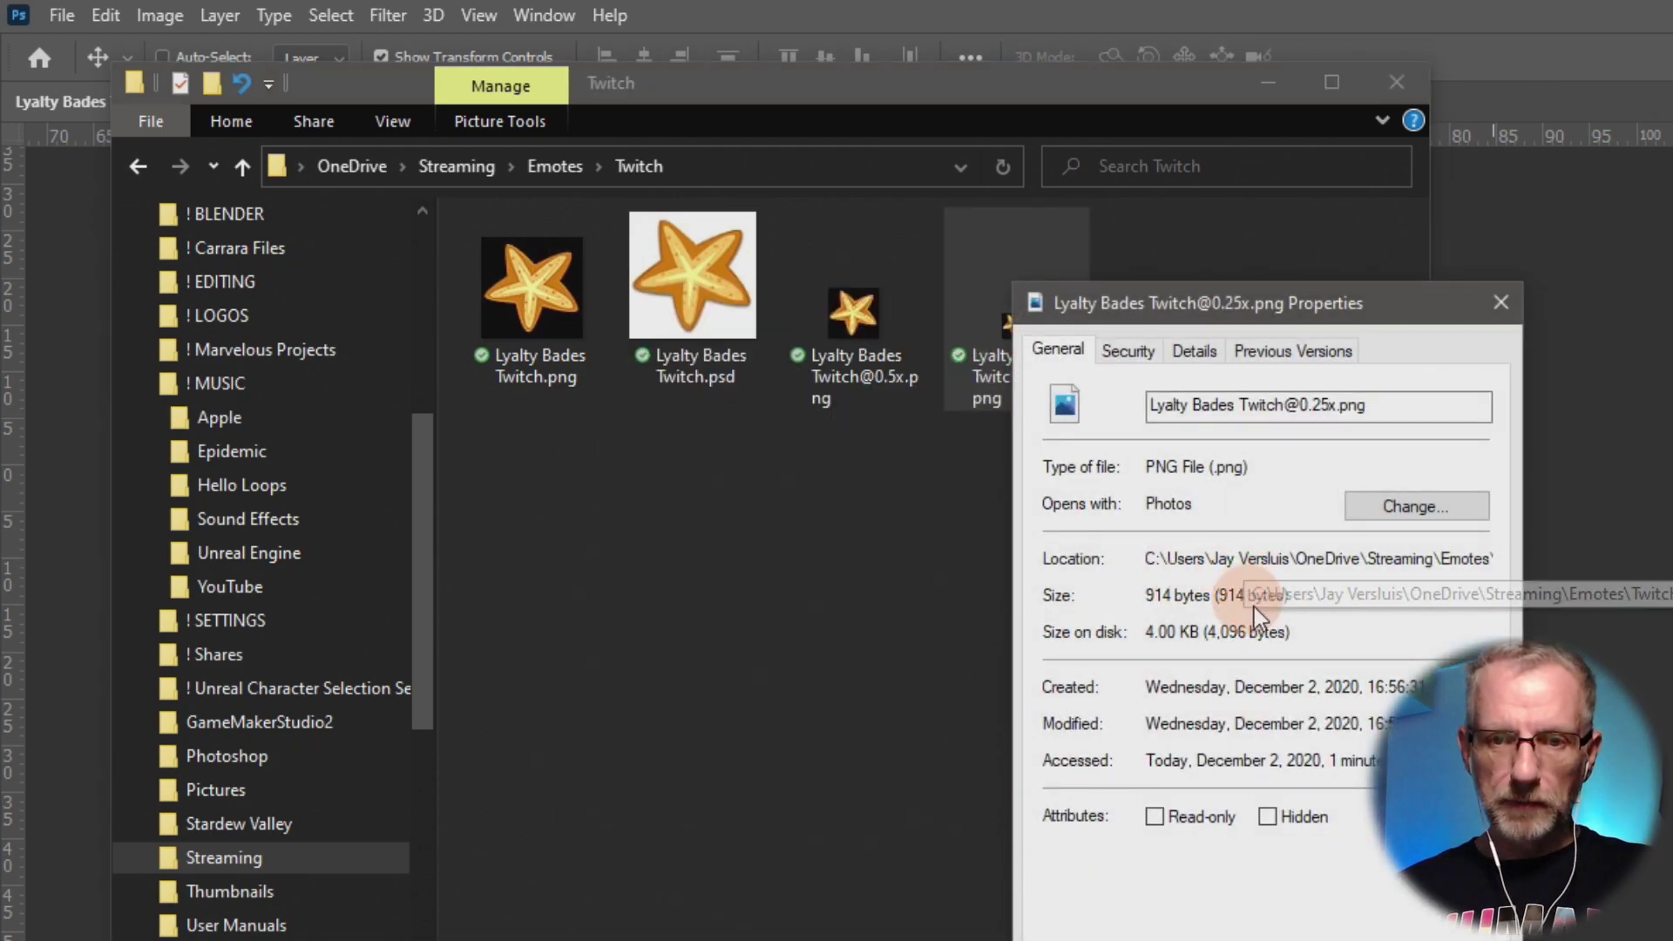
left_click(1202, 352)
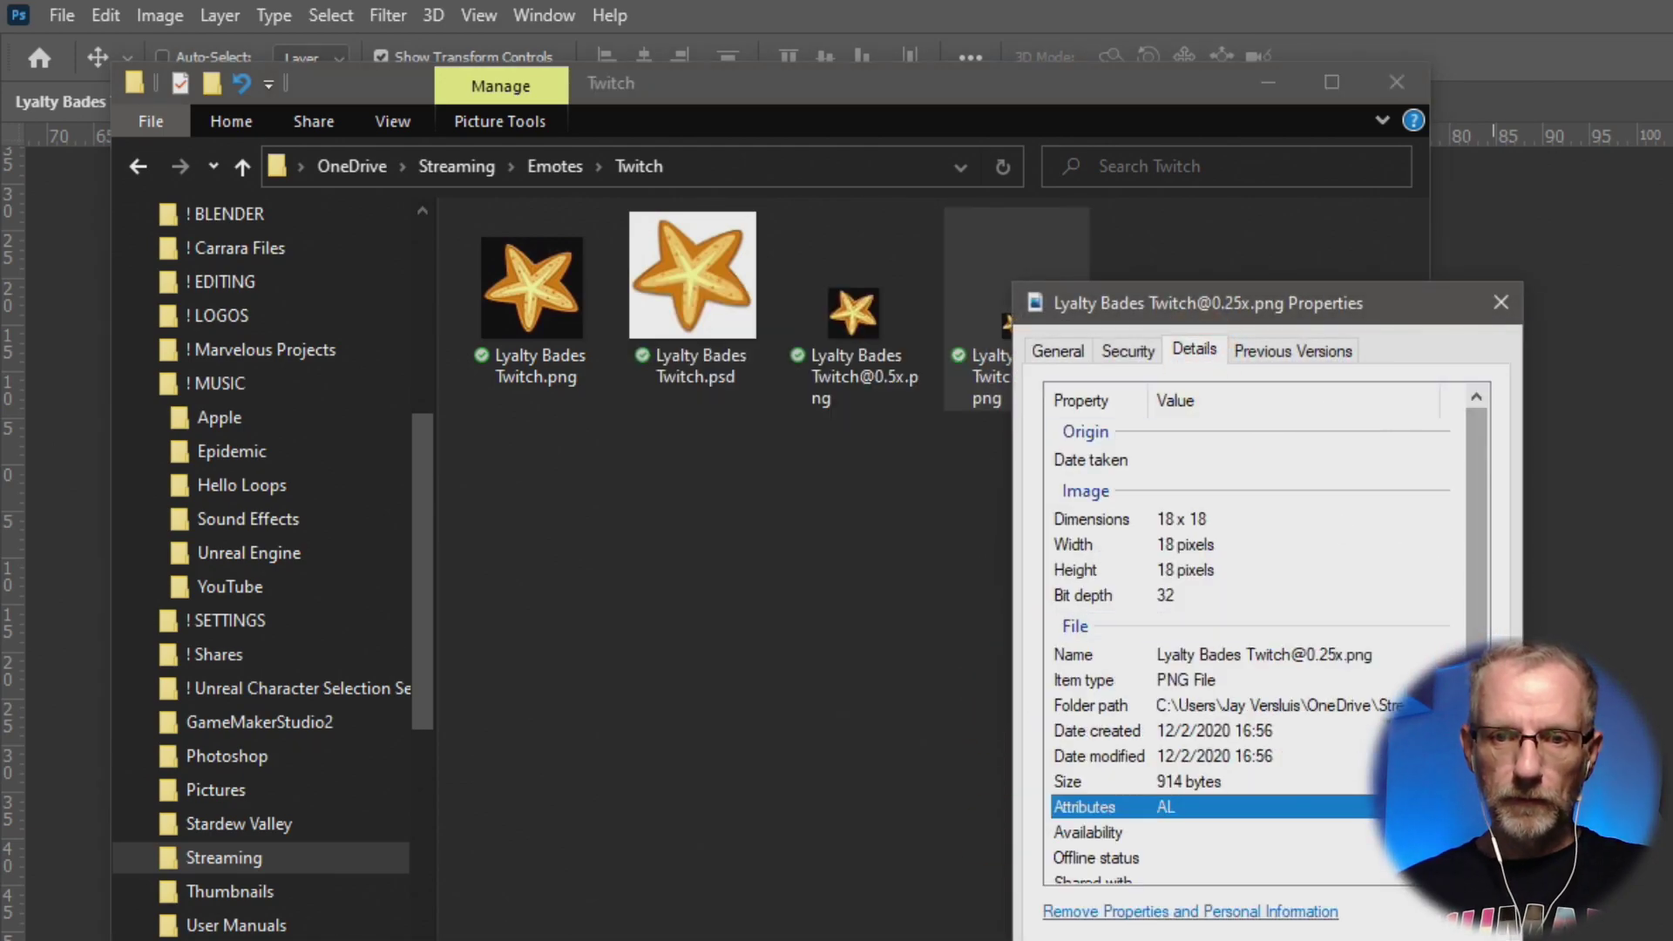
scroll(1247, 653, "down", 2)
scroll(1246, 654, "up", 2)
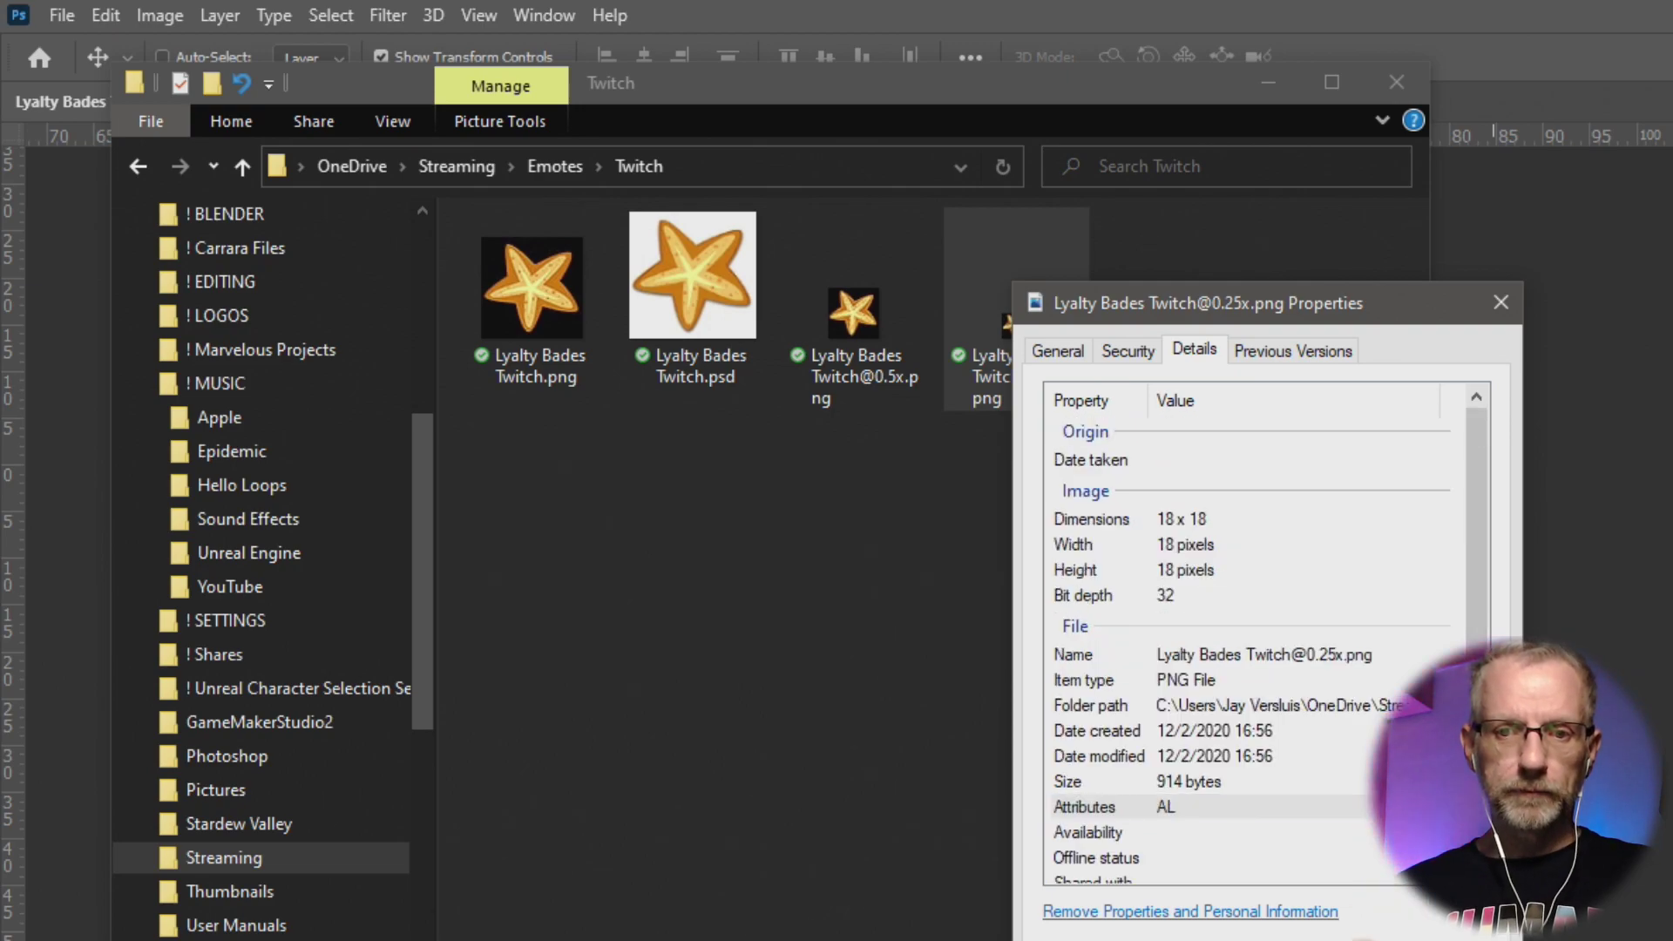
Delete the three exported star PNG files from the Twitch folder, keeping only the PSD, and close File Explorer.
left_click(1259, 937)
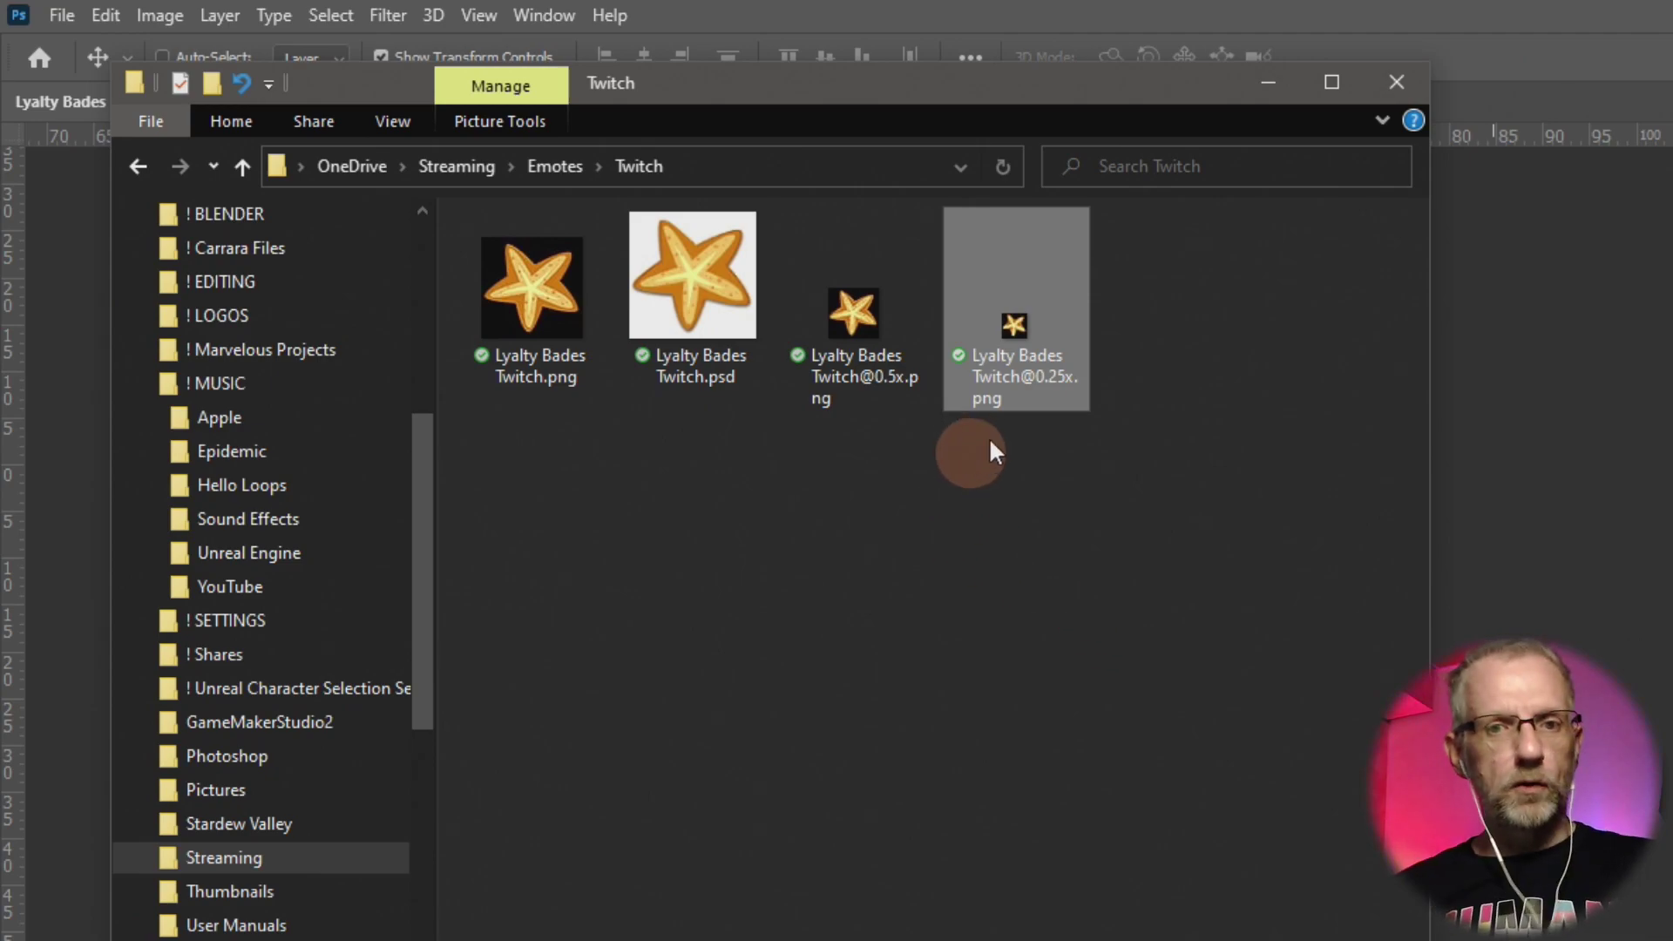
left_click(844, 336, "ctrl")
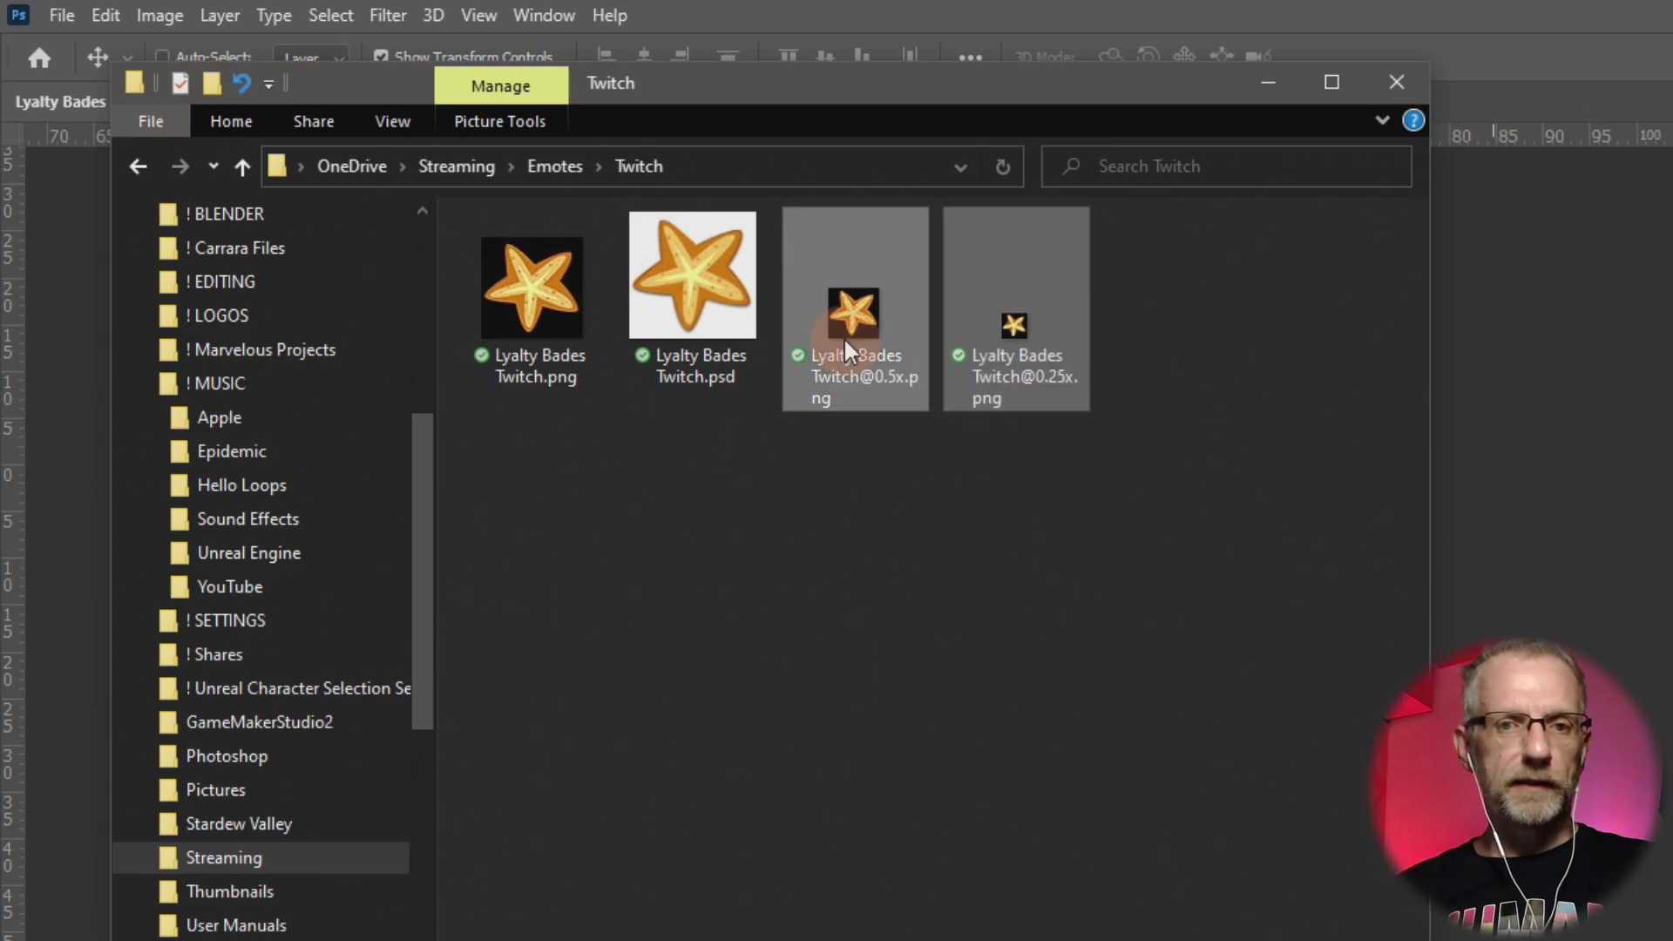
right_click(573, 340)
key("Delete")
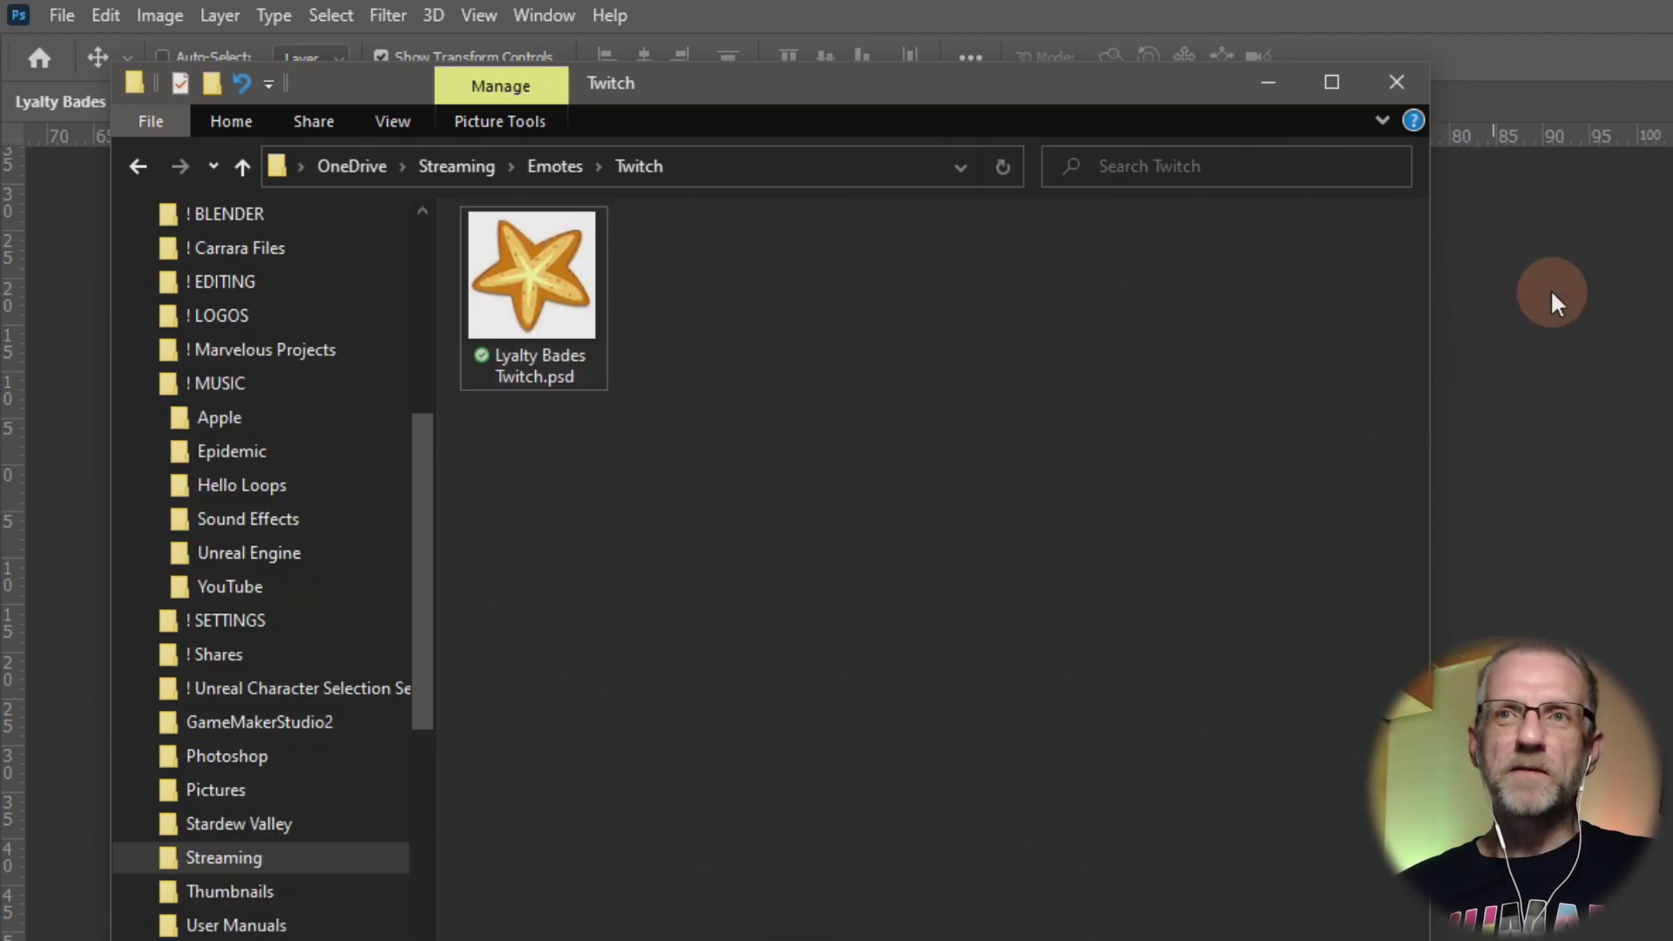
left_click(1398, 80)
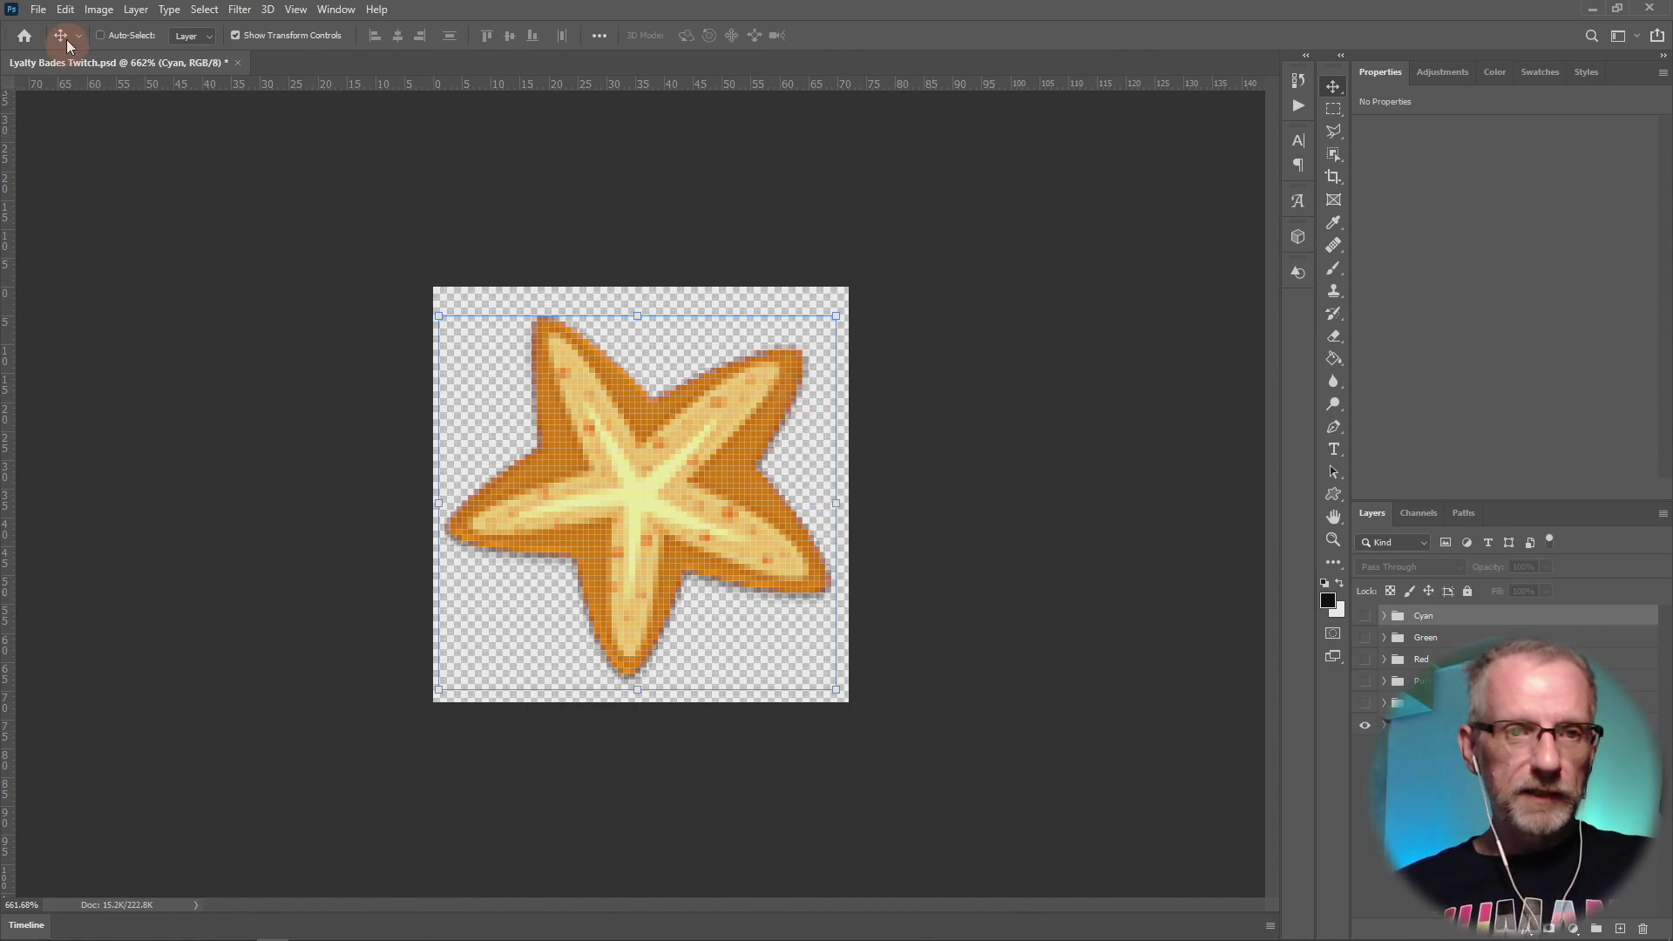
Set off an Export As of the orange star as transparent PNG at 1x, 0.5x and 0.25x scale.
left_click(39, 10)
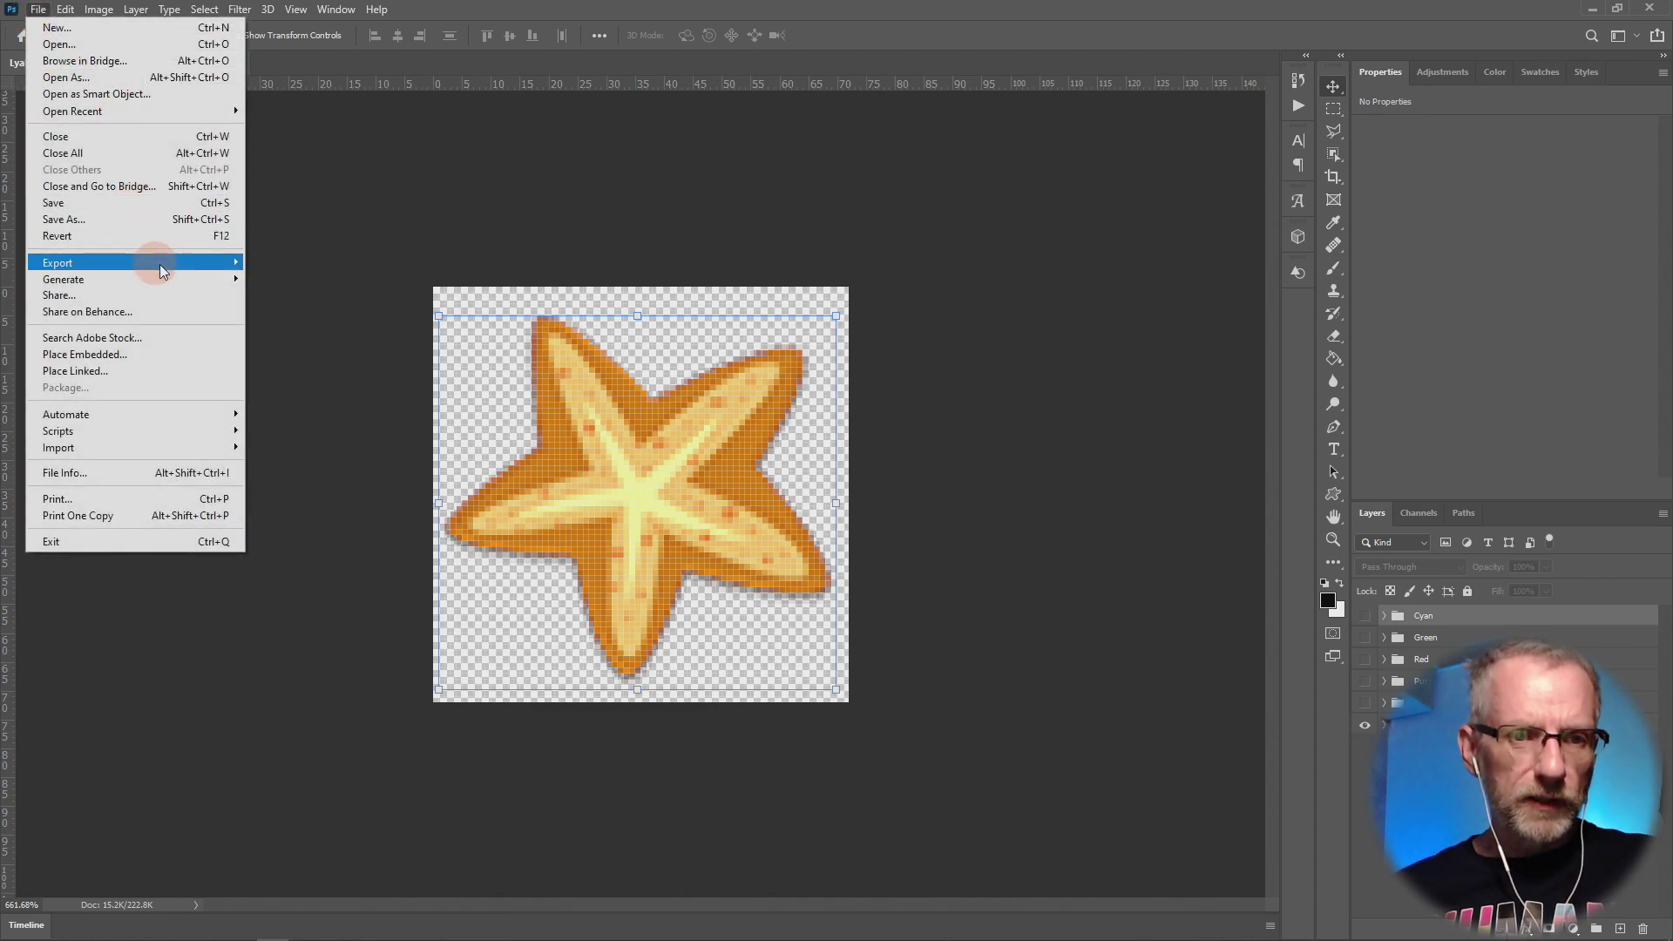
mouse_move(160, 264)
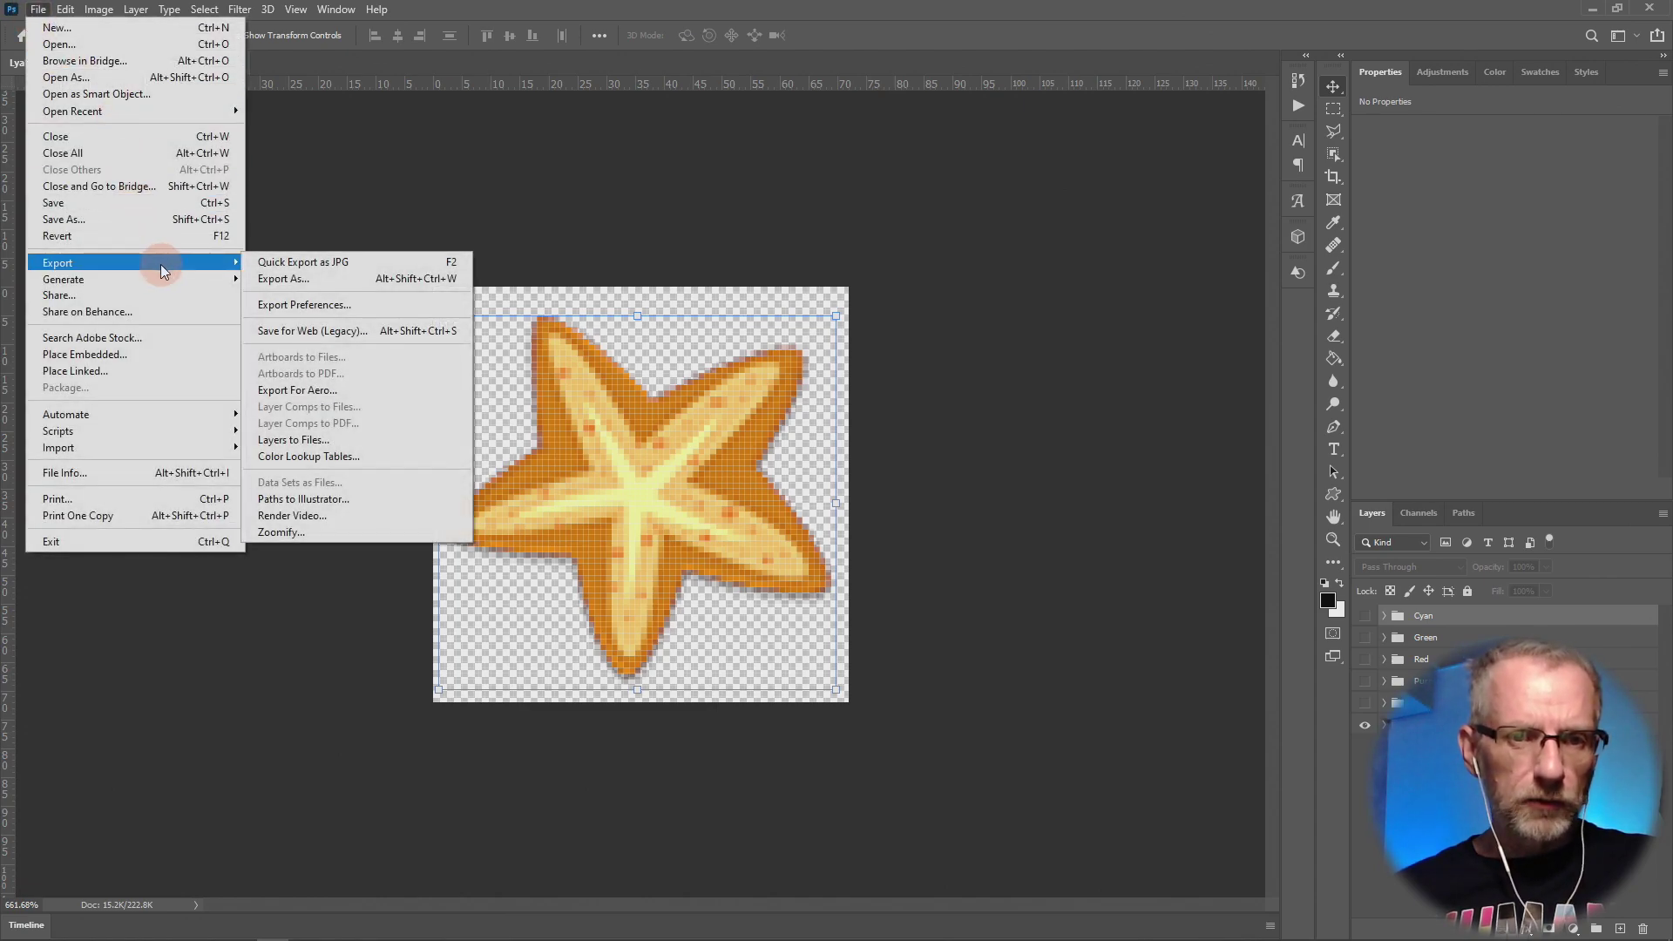
left_click(306, 279)
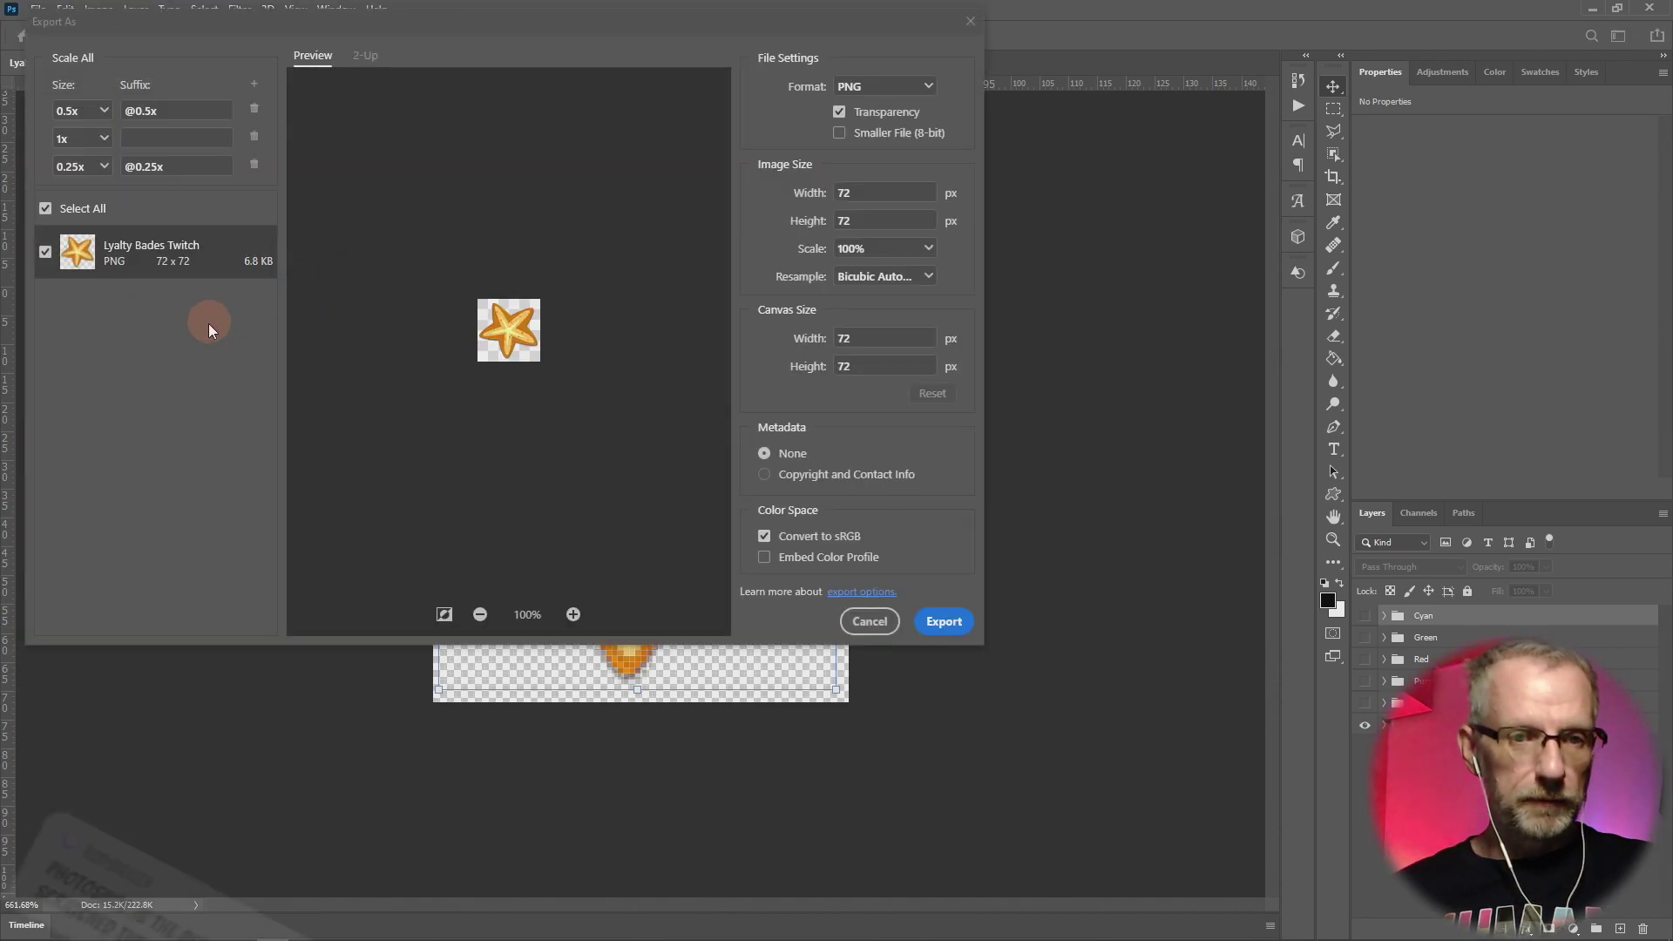
left_click(944, 621)
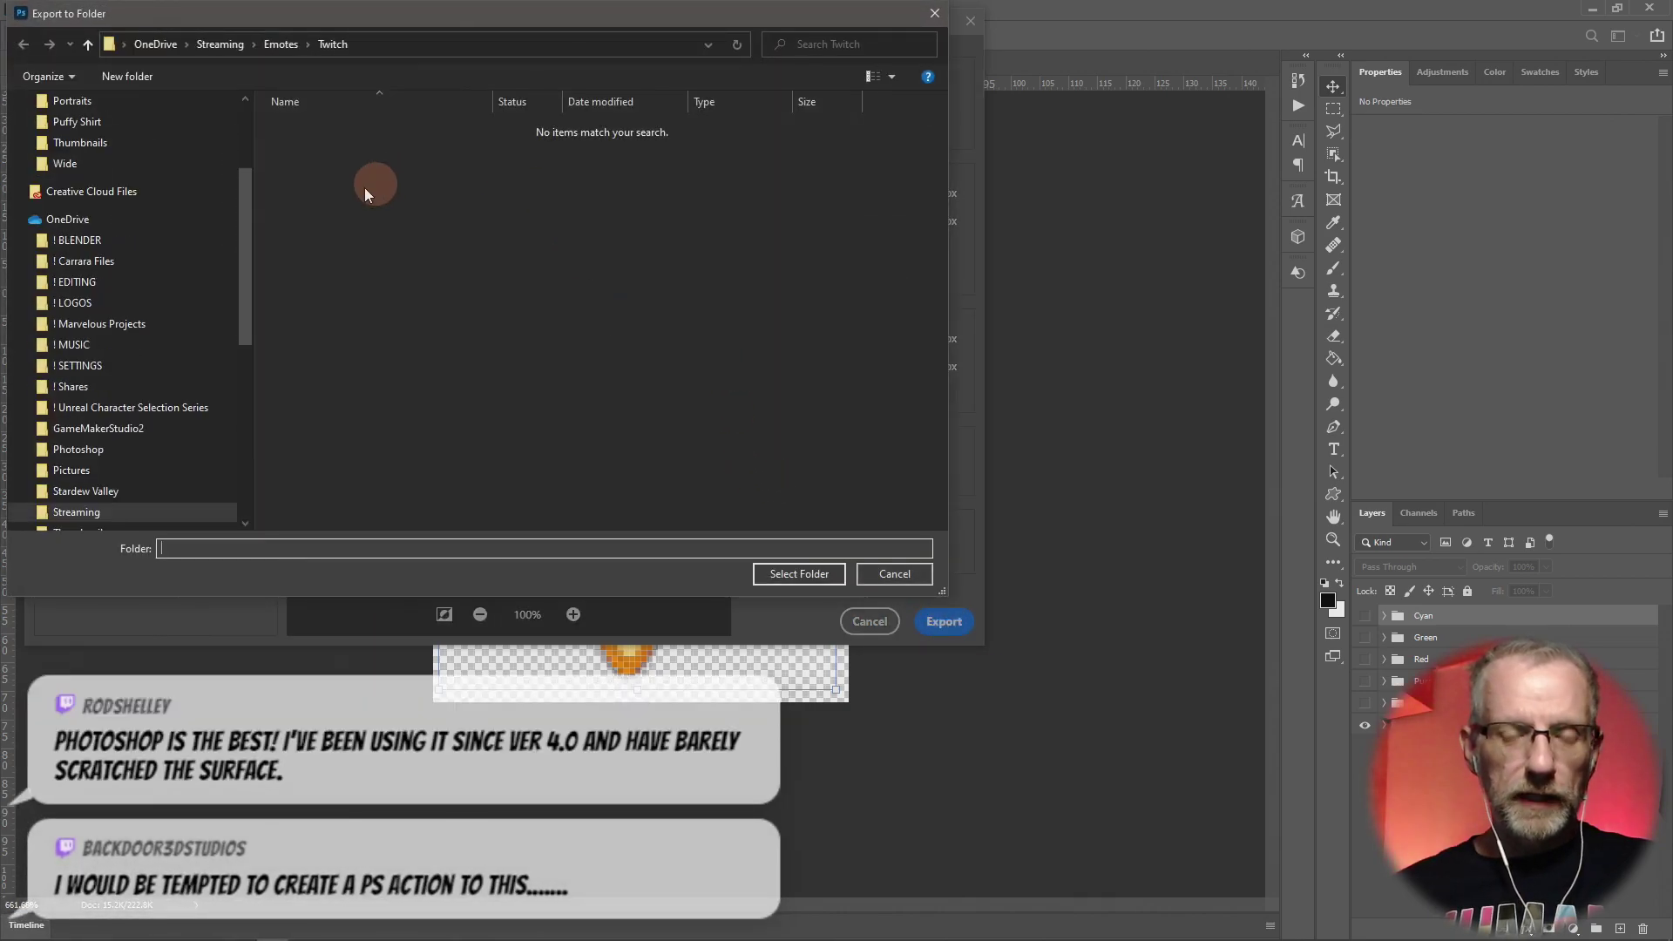
Create a folder named "Loyalty Badges" inside the Twitch folder and export the orange star files into it.
right_click(425, 331)
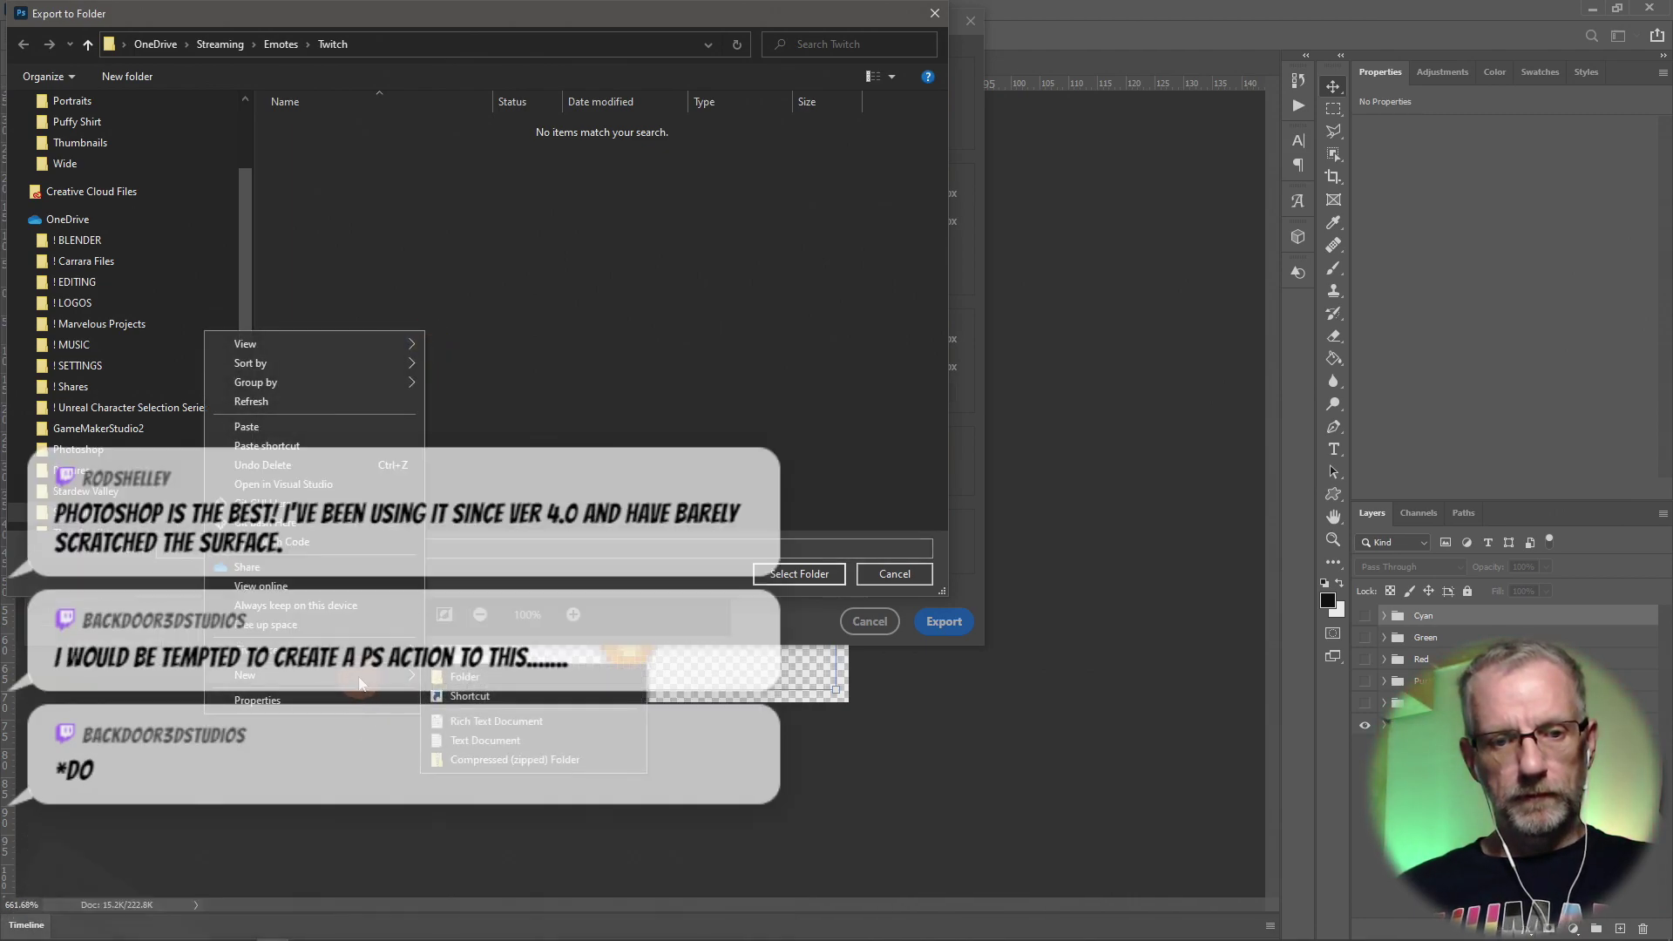
left_click(494, 449)
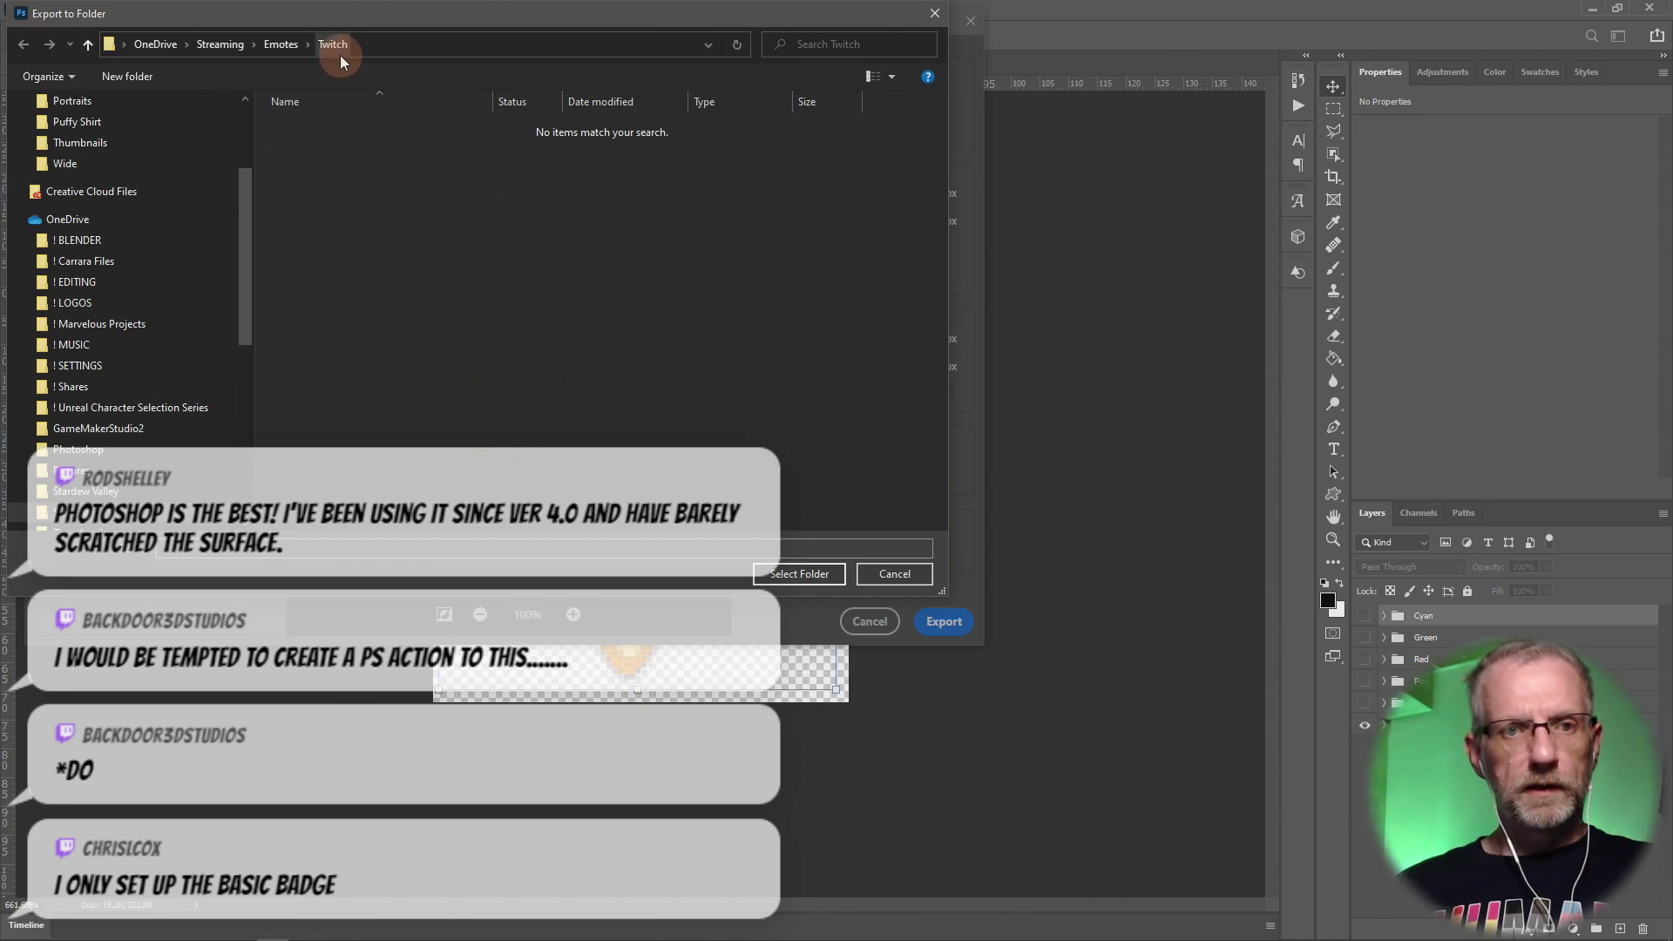
right_click(373, 287)
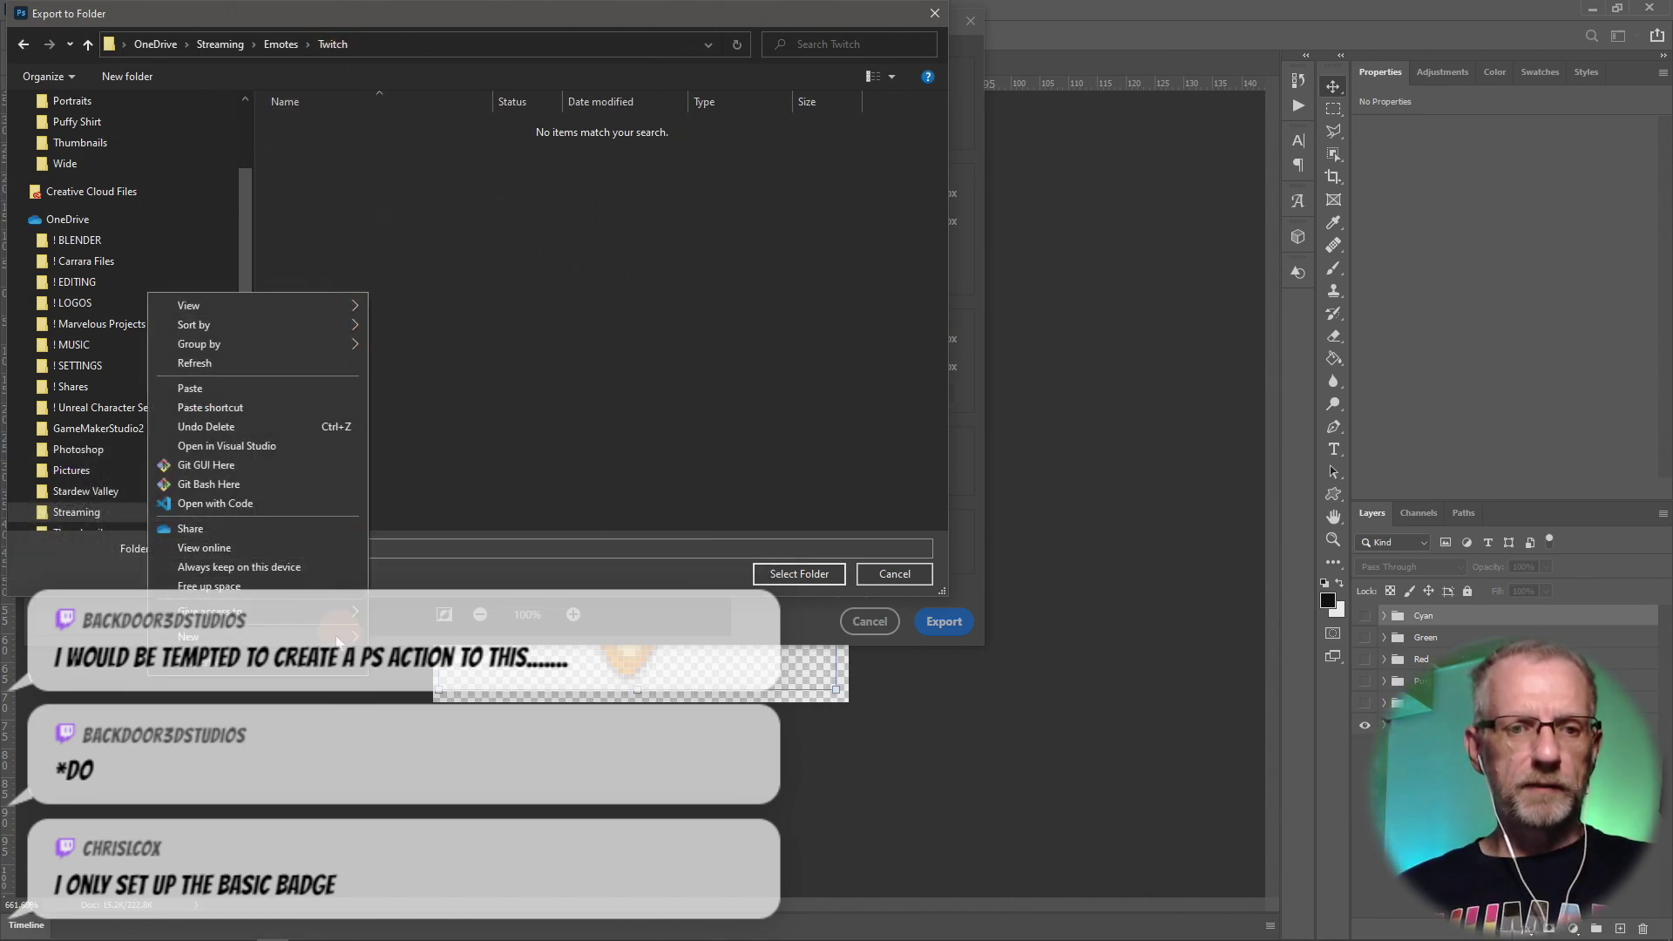
left_click(404, 631)
type("Loyalty Bad")
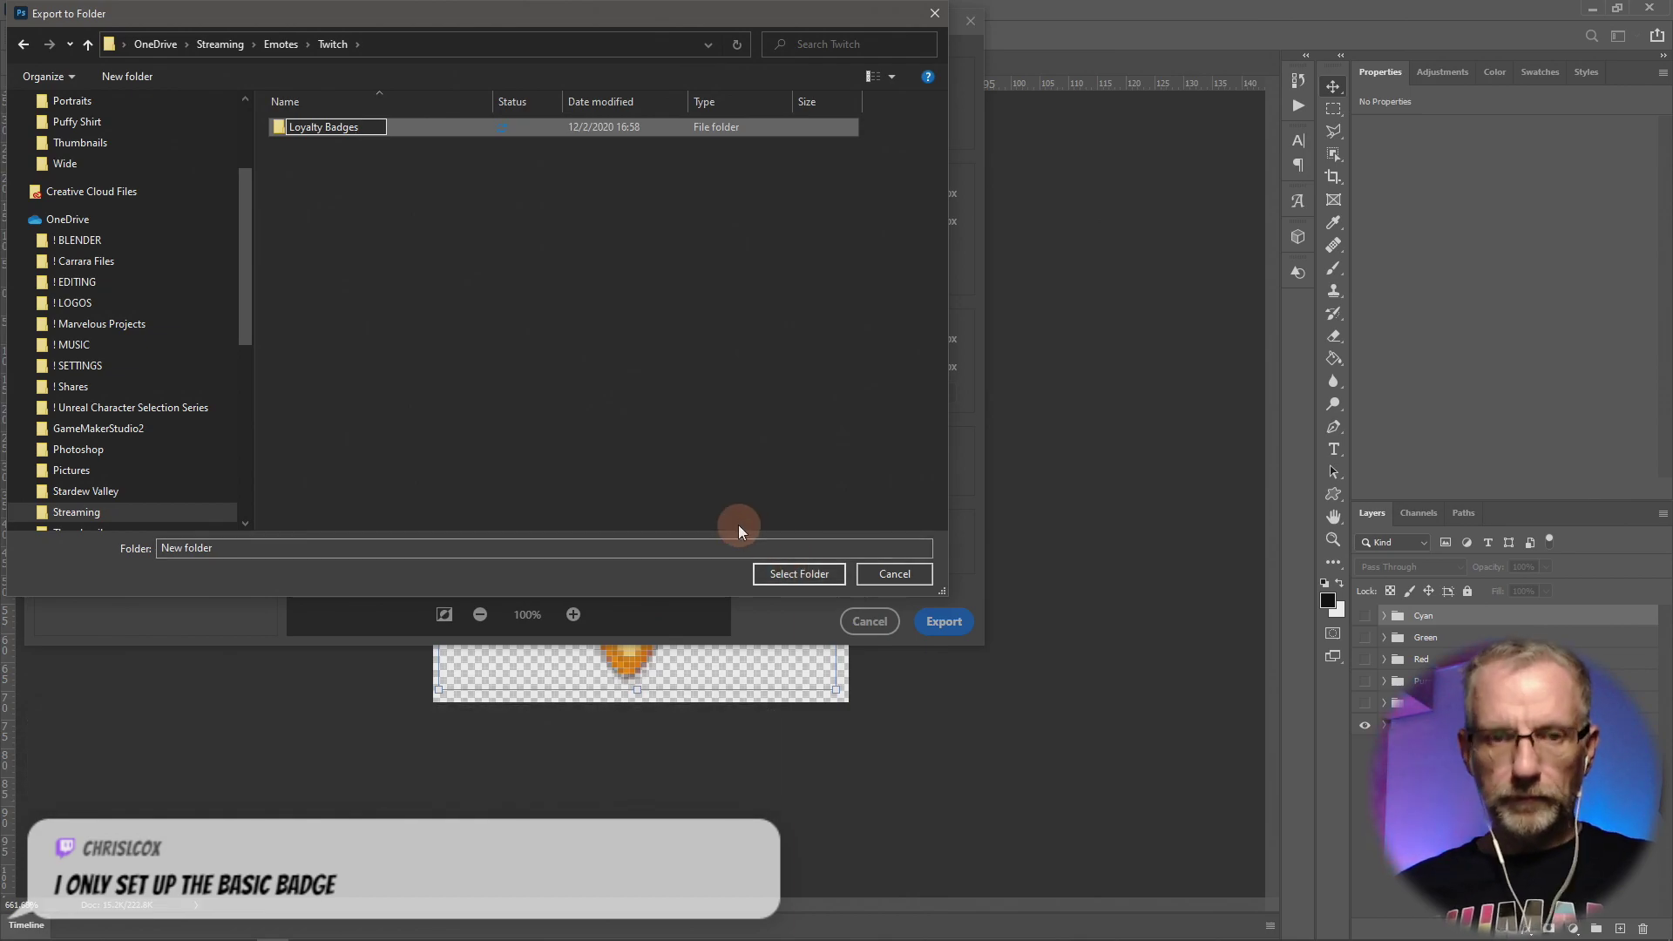
type("ges")
key("Return")
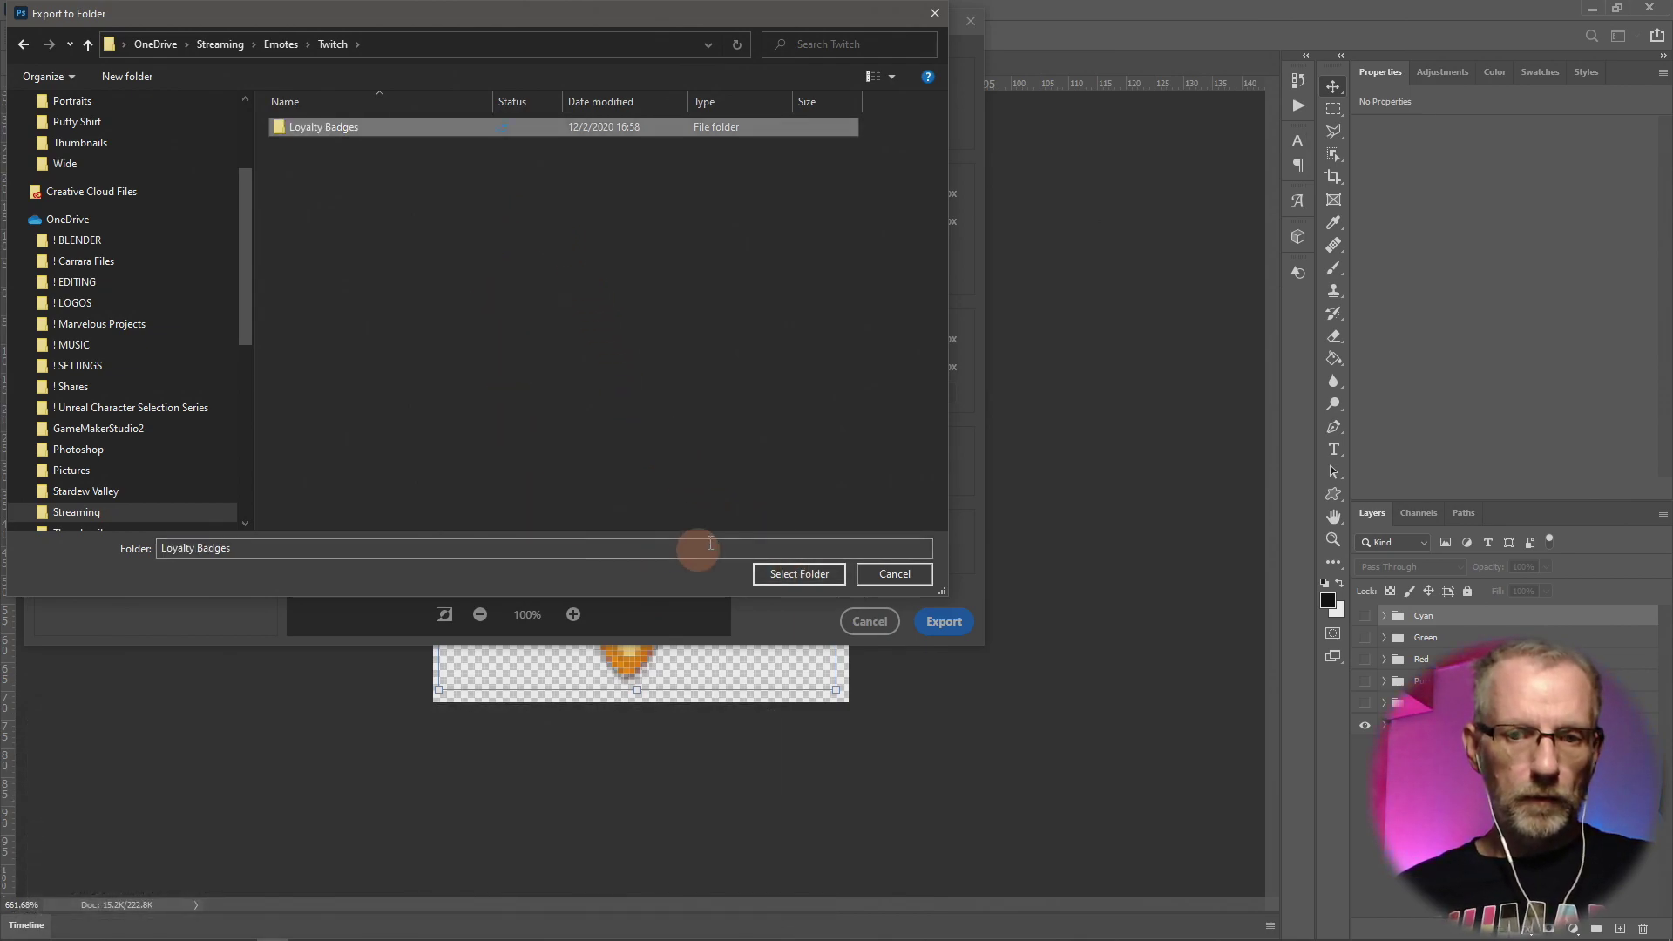
double_click(389, 127)
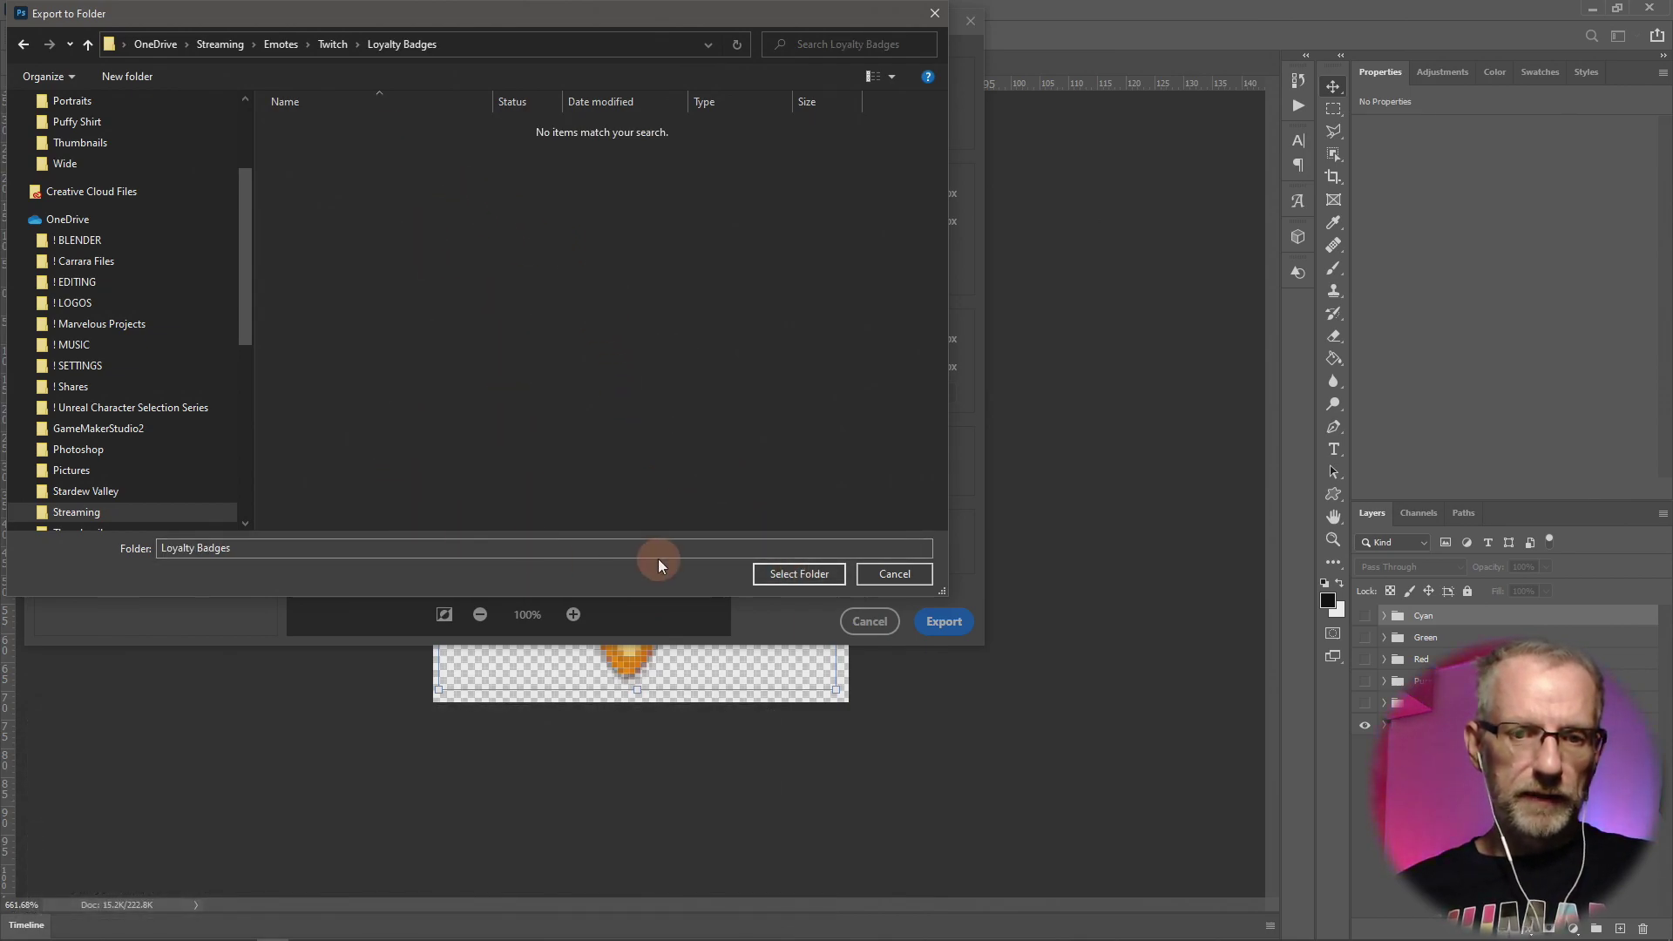
left_click(805, 579)
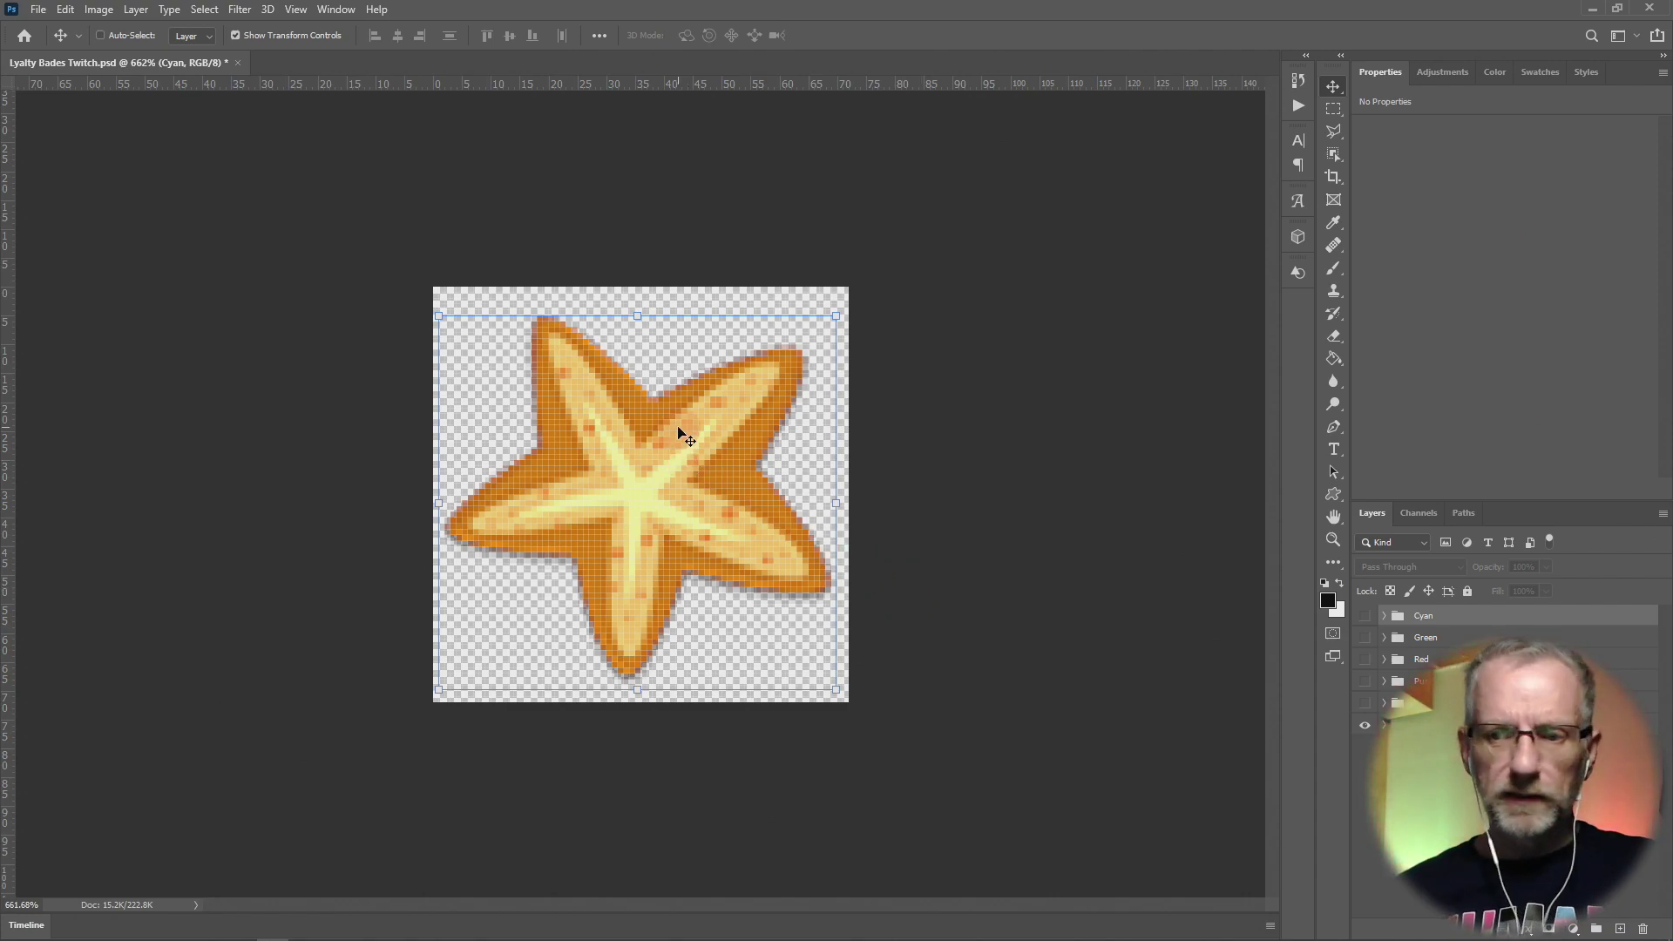
Hide the orange star, show the blue one, and export it as PNG at 1x, 0.5x and 0.25x into the Loyalty Badges folder.
left_click(1364, 725)
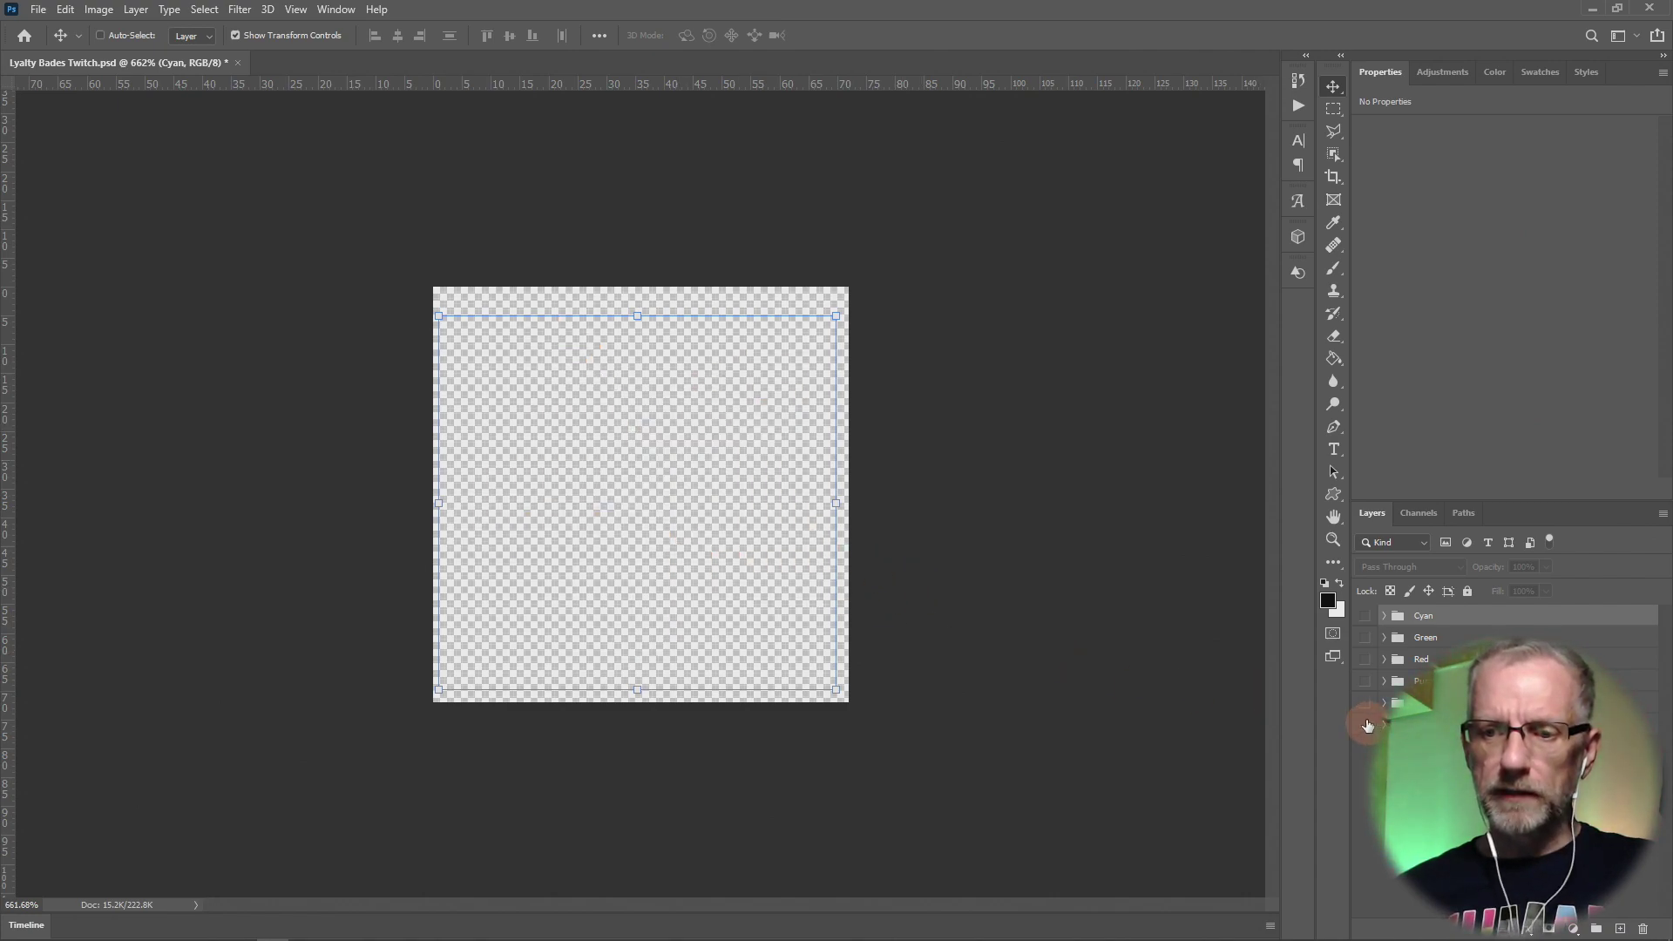
left_click(1367, 703)
left_click(38, 9)
mouse_move(129, 265)
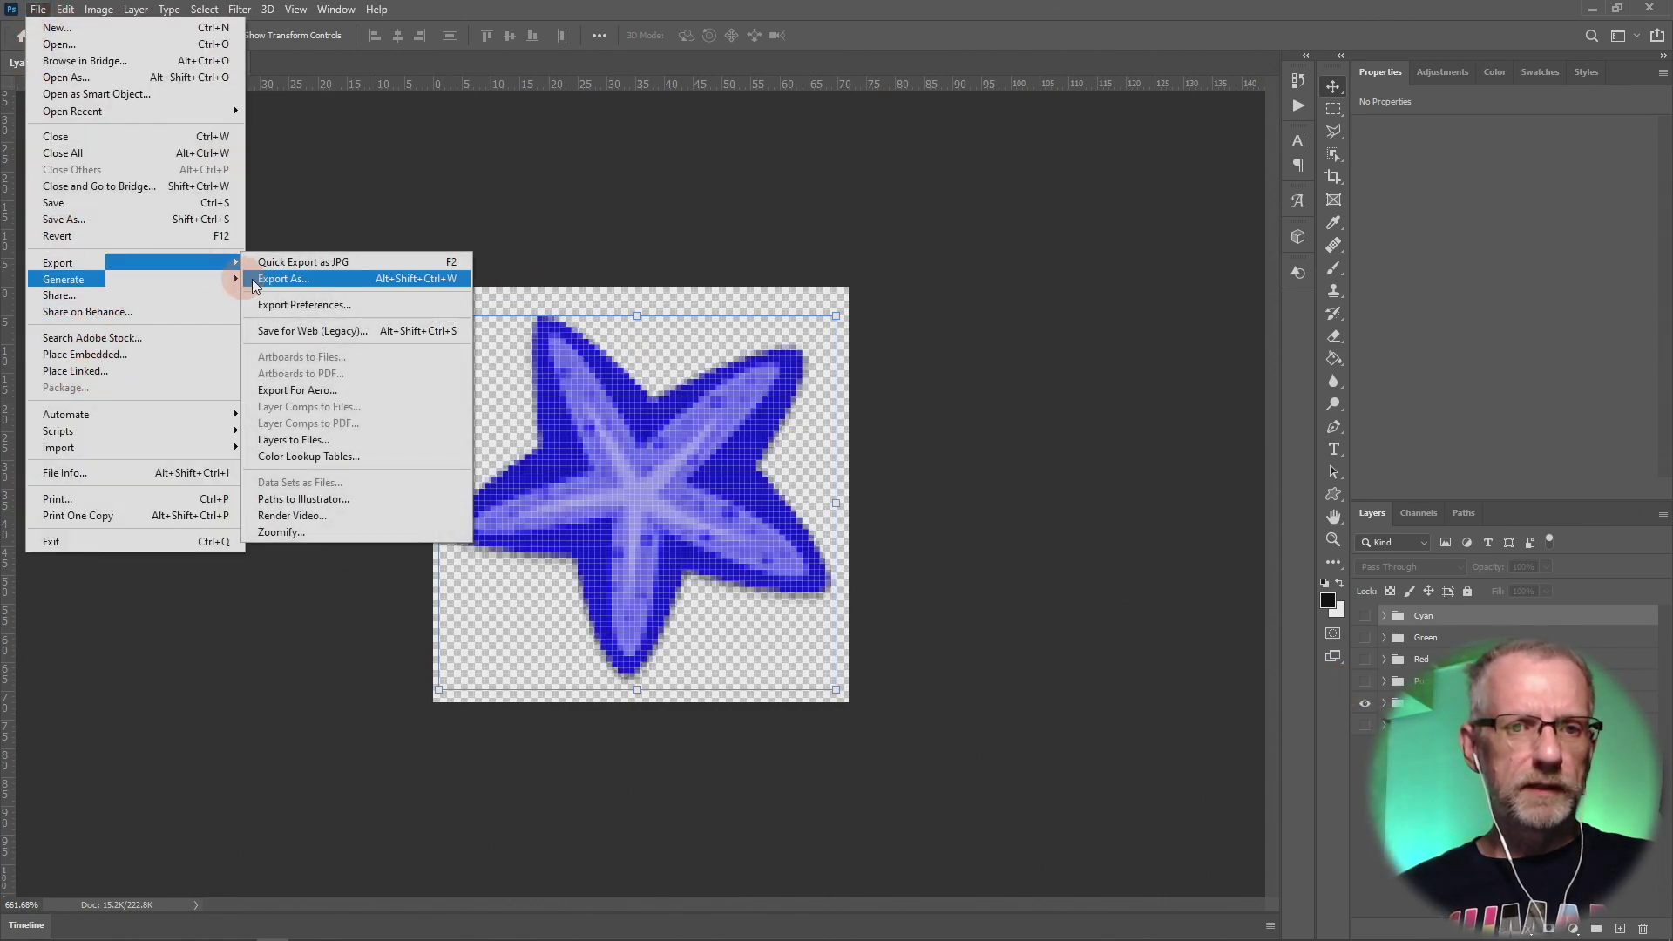
left_click(284, 279)
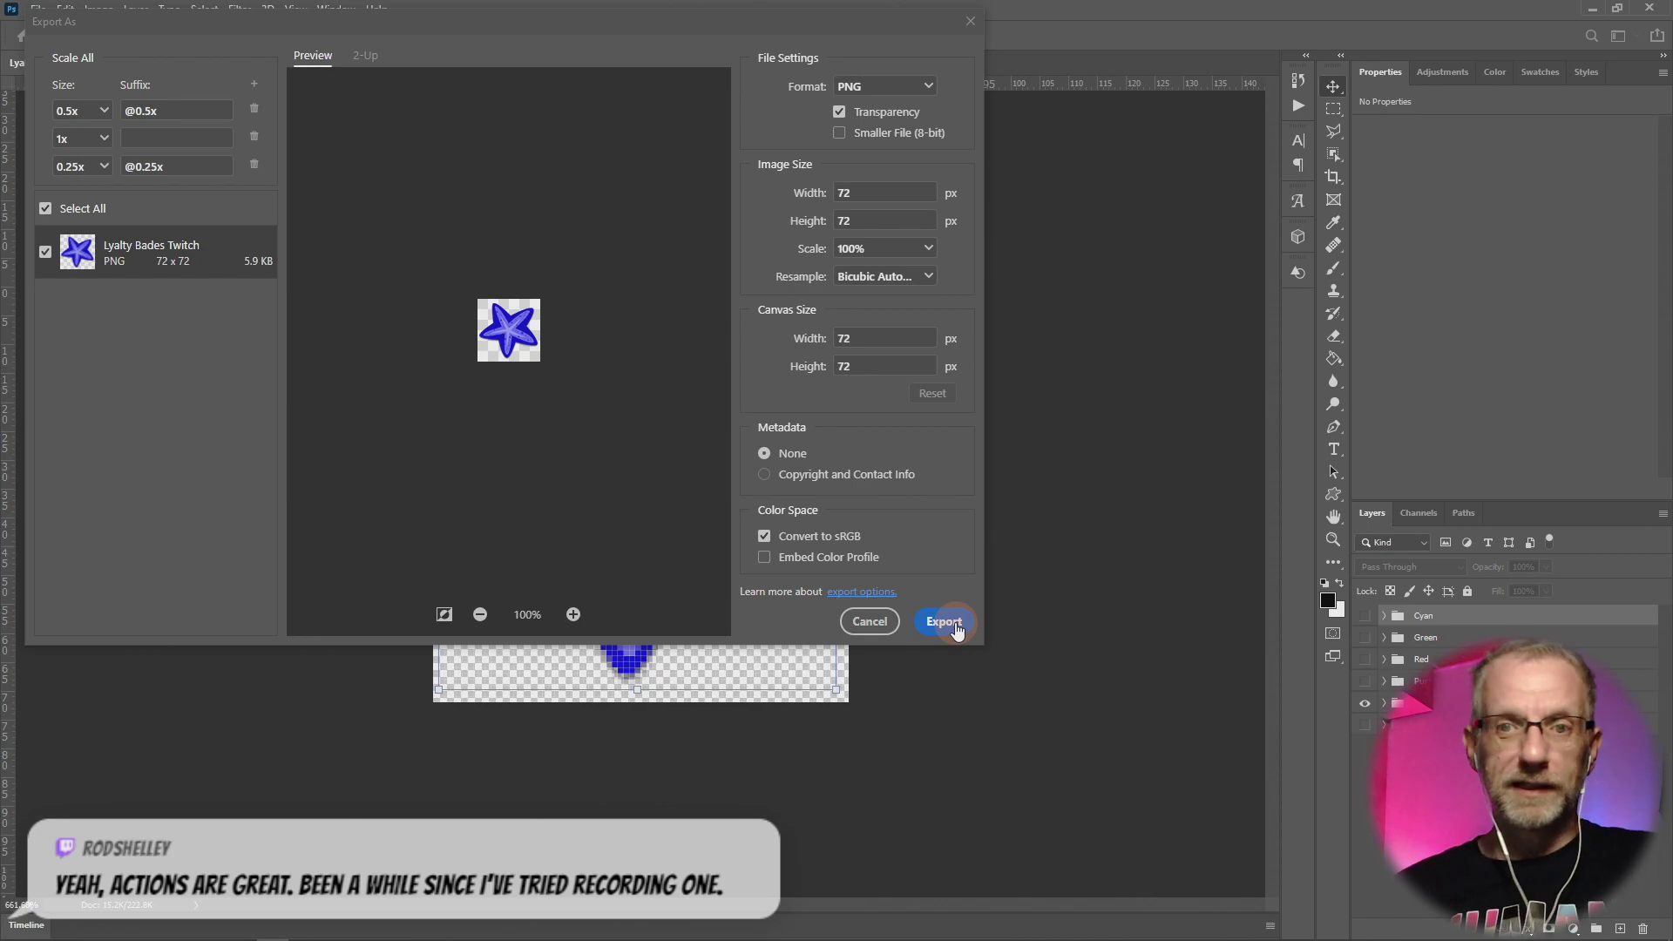
left_click(956, 623)
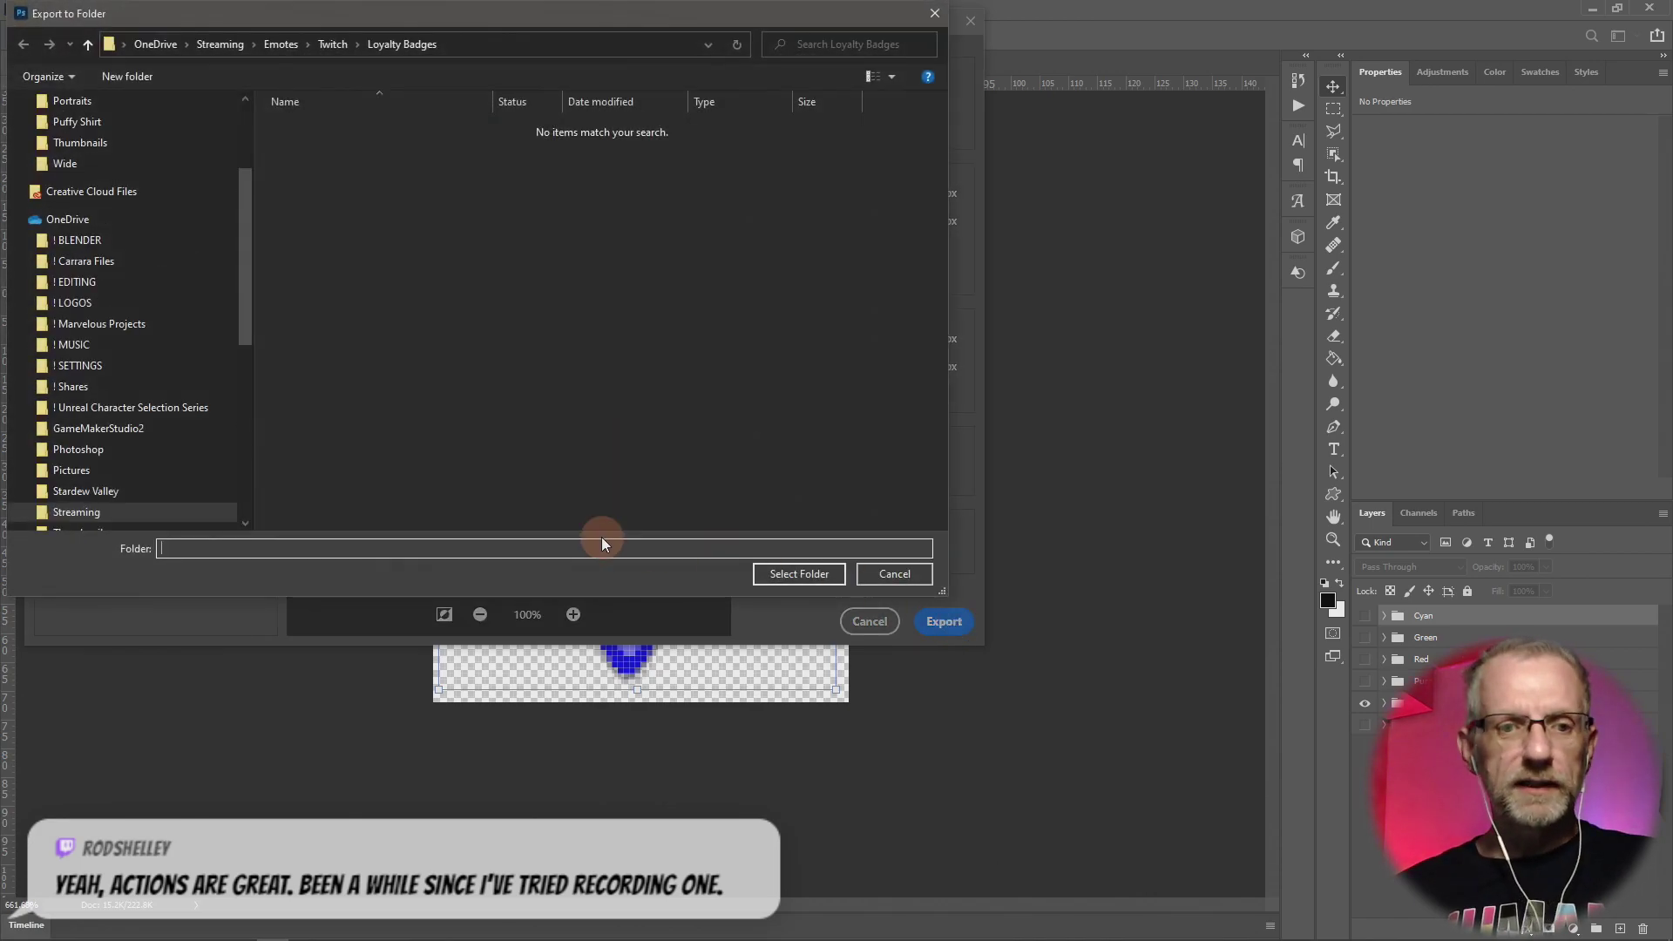
left_click(567, 550)
left_click(842, 575)
left_click(818, 575)
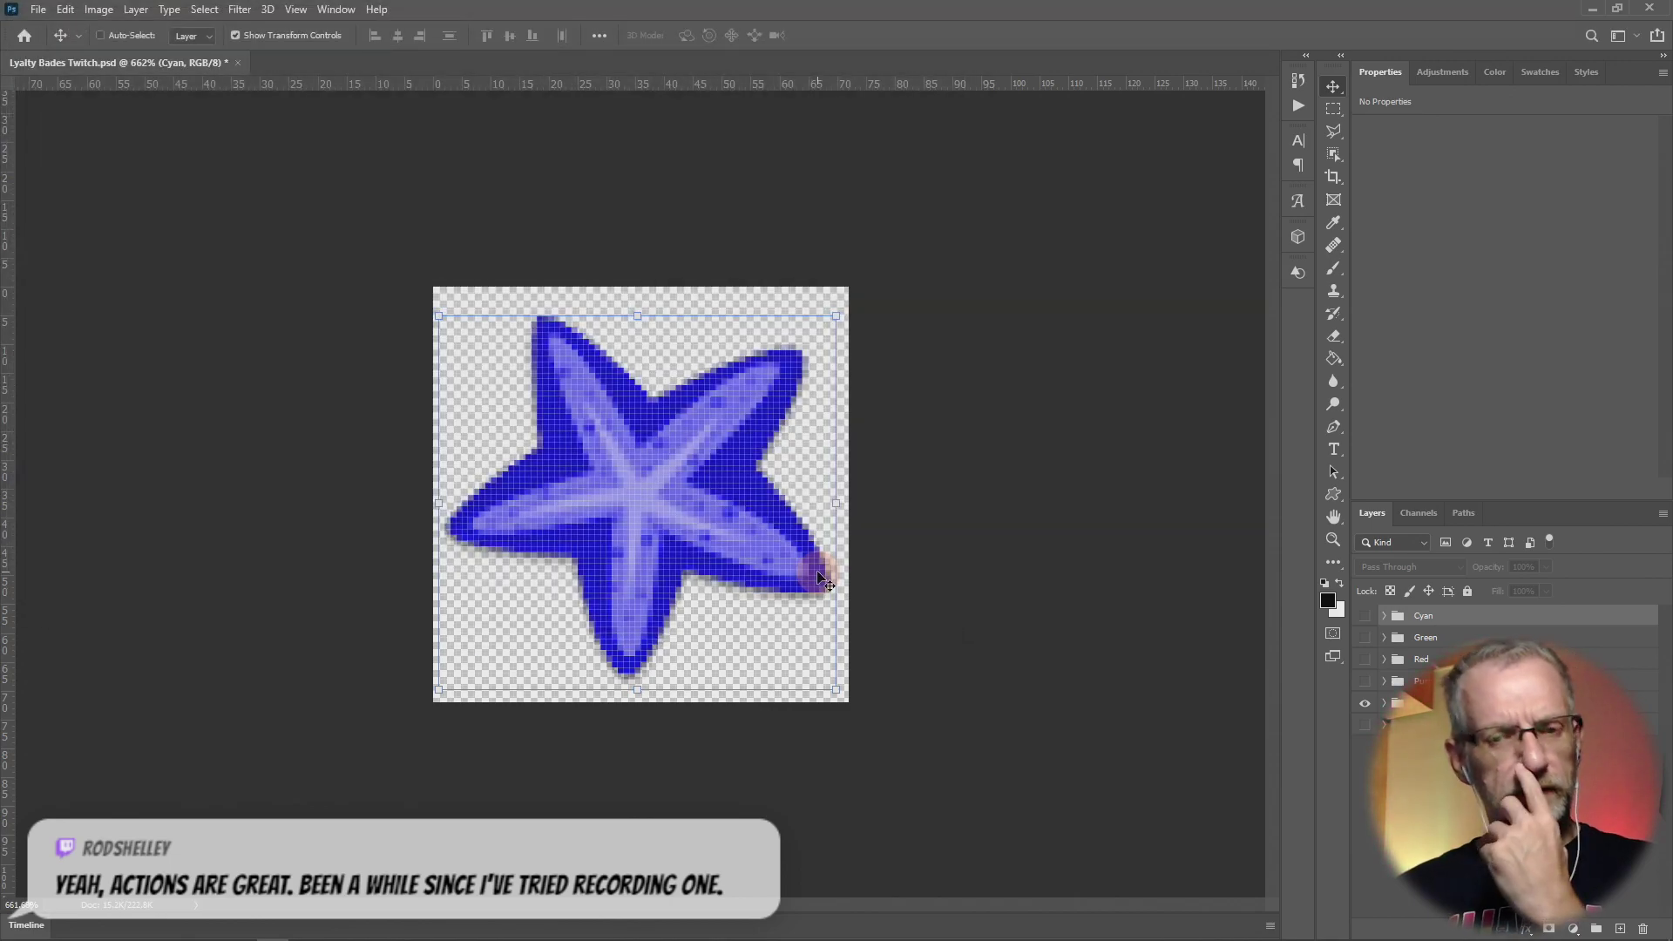
Switch to File Explorer, inspect the exported files in the Loyalty Badges folder, and close the window.
key("alt+Tab")
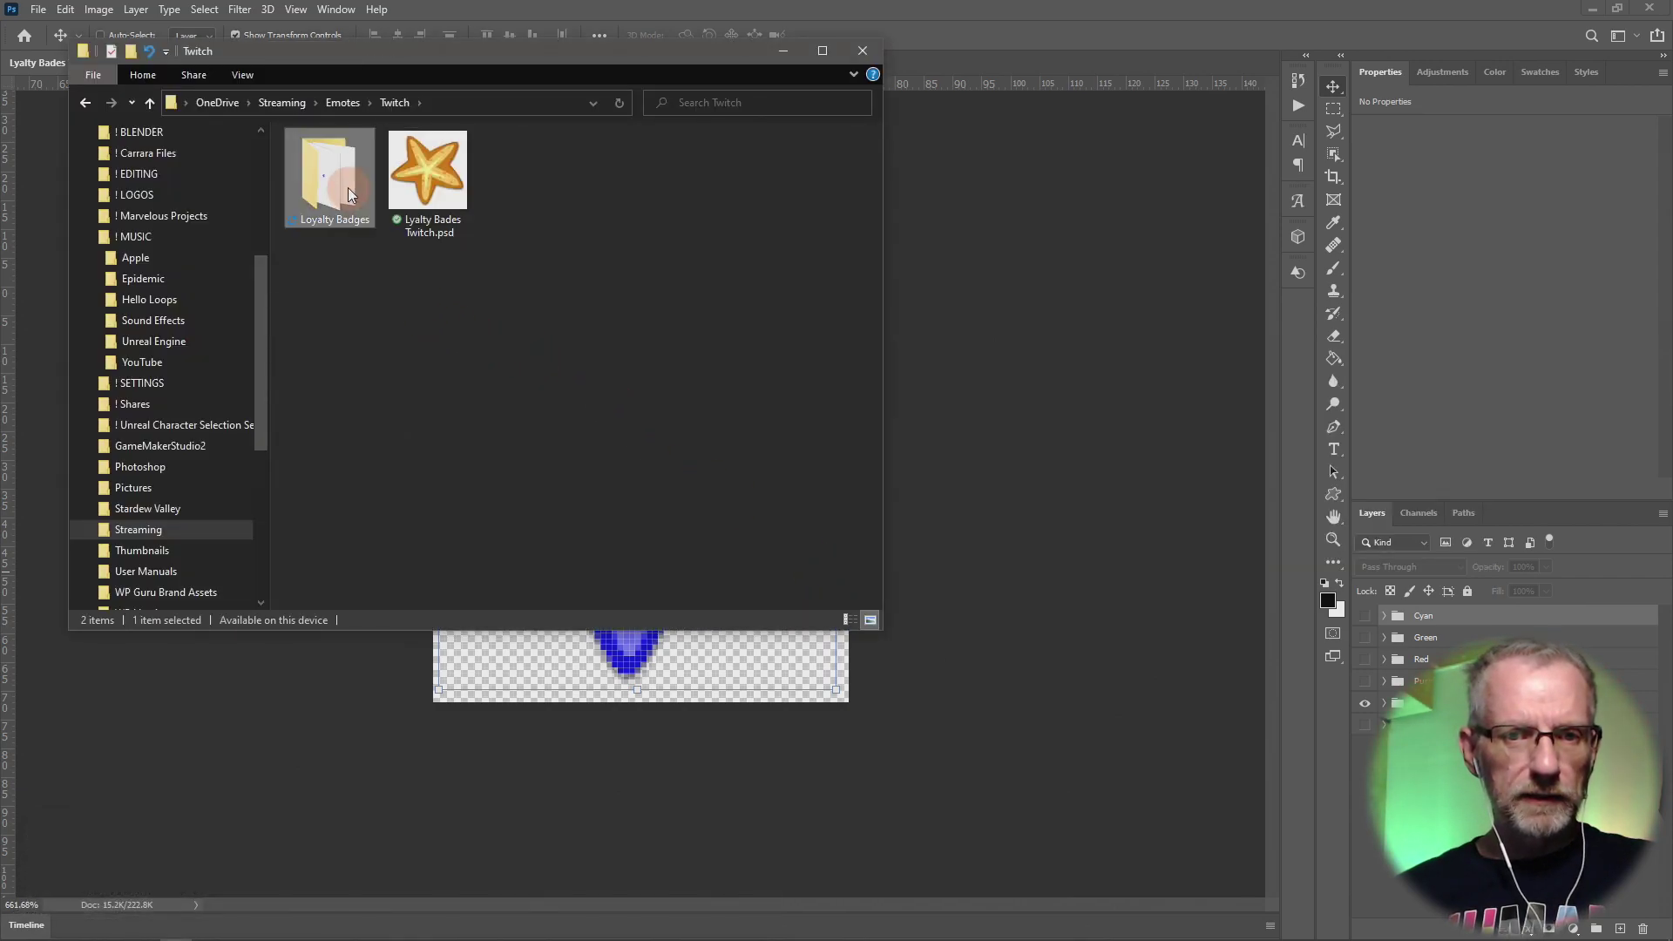
double_click(348, 187)
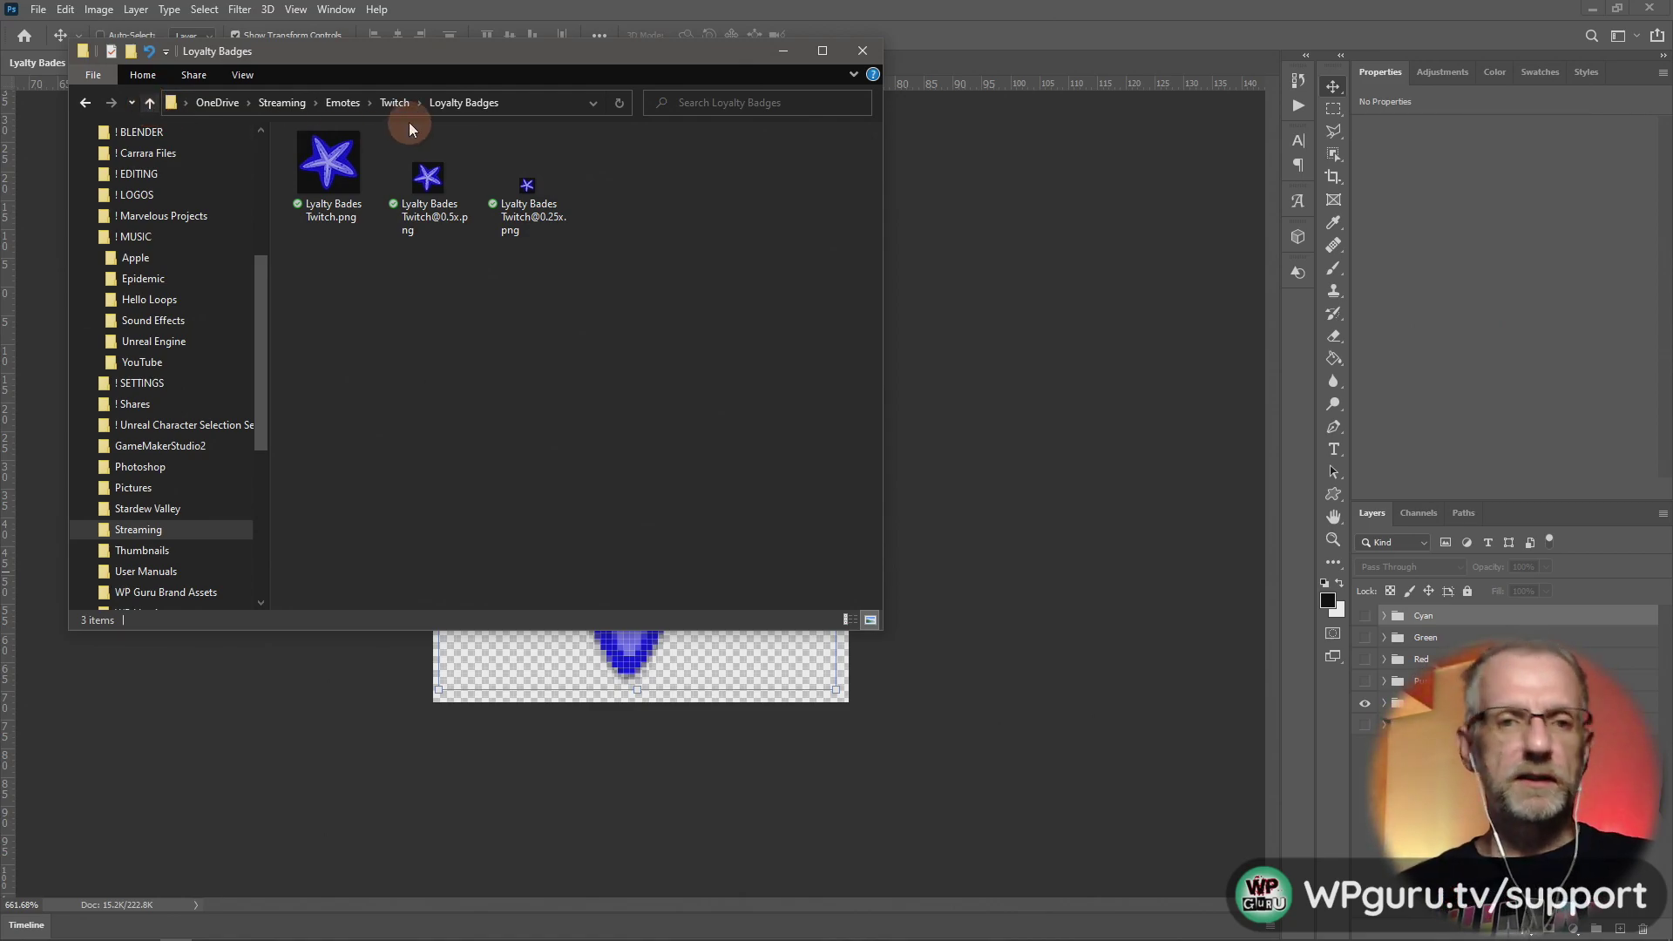
left_click(863, 54)
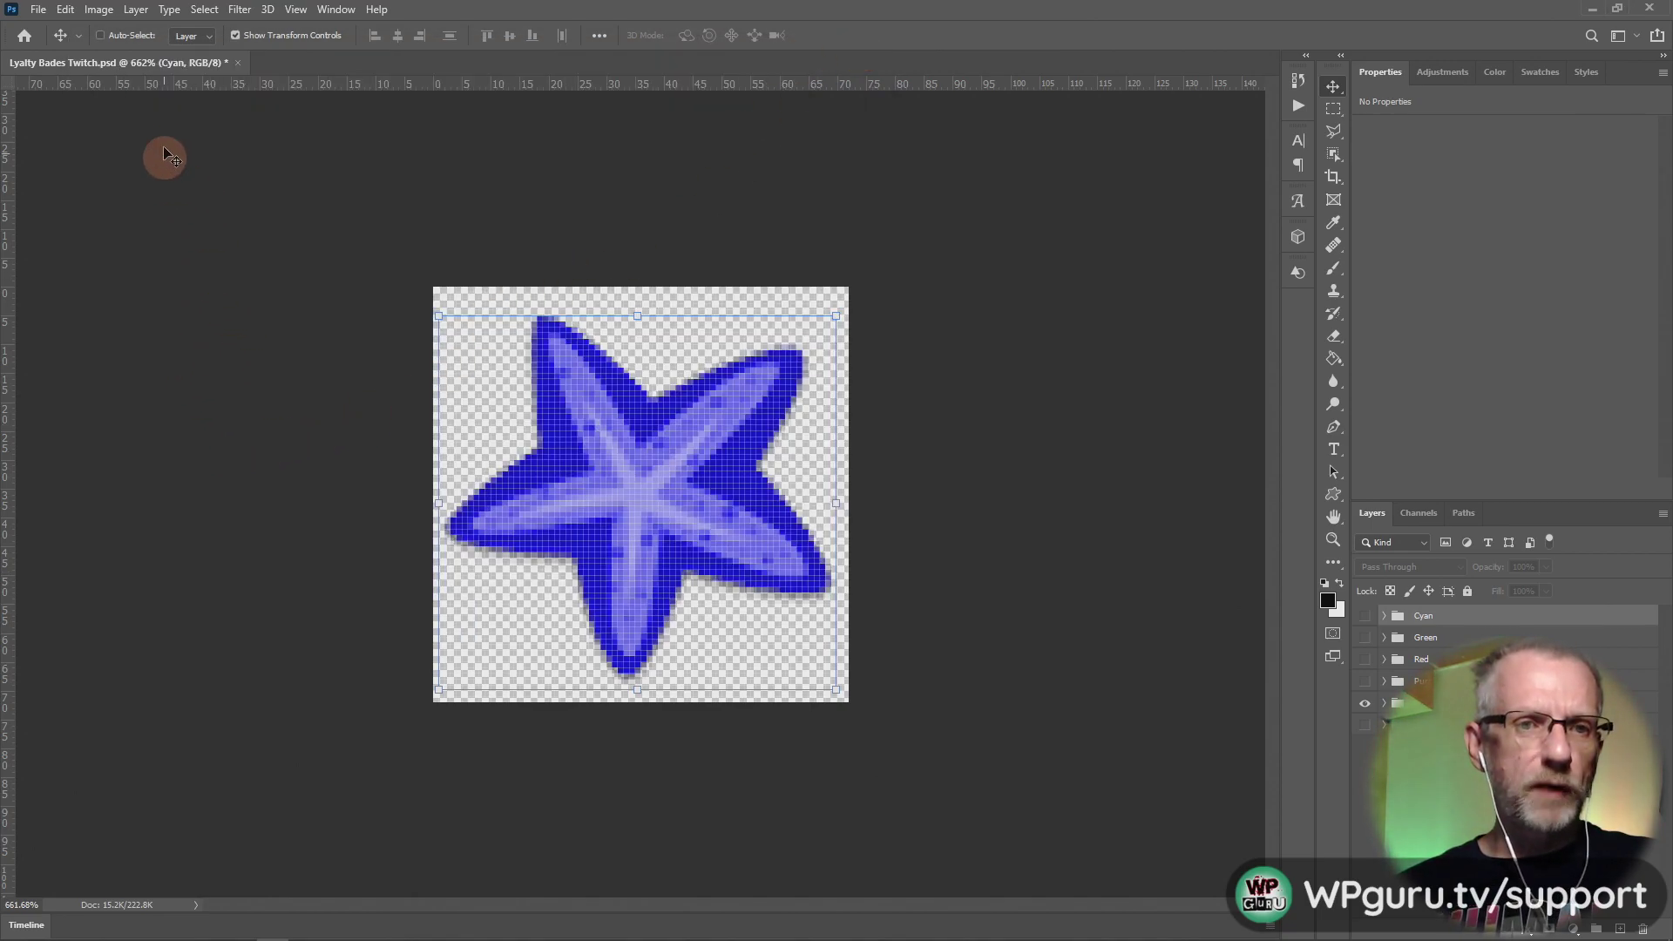
Review the export preferences for file format and location options and close them.
left_click(38, 12)
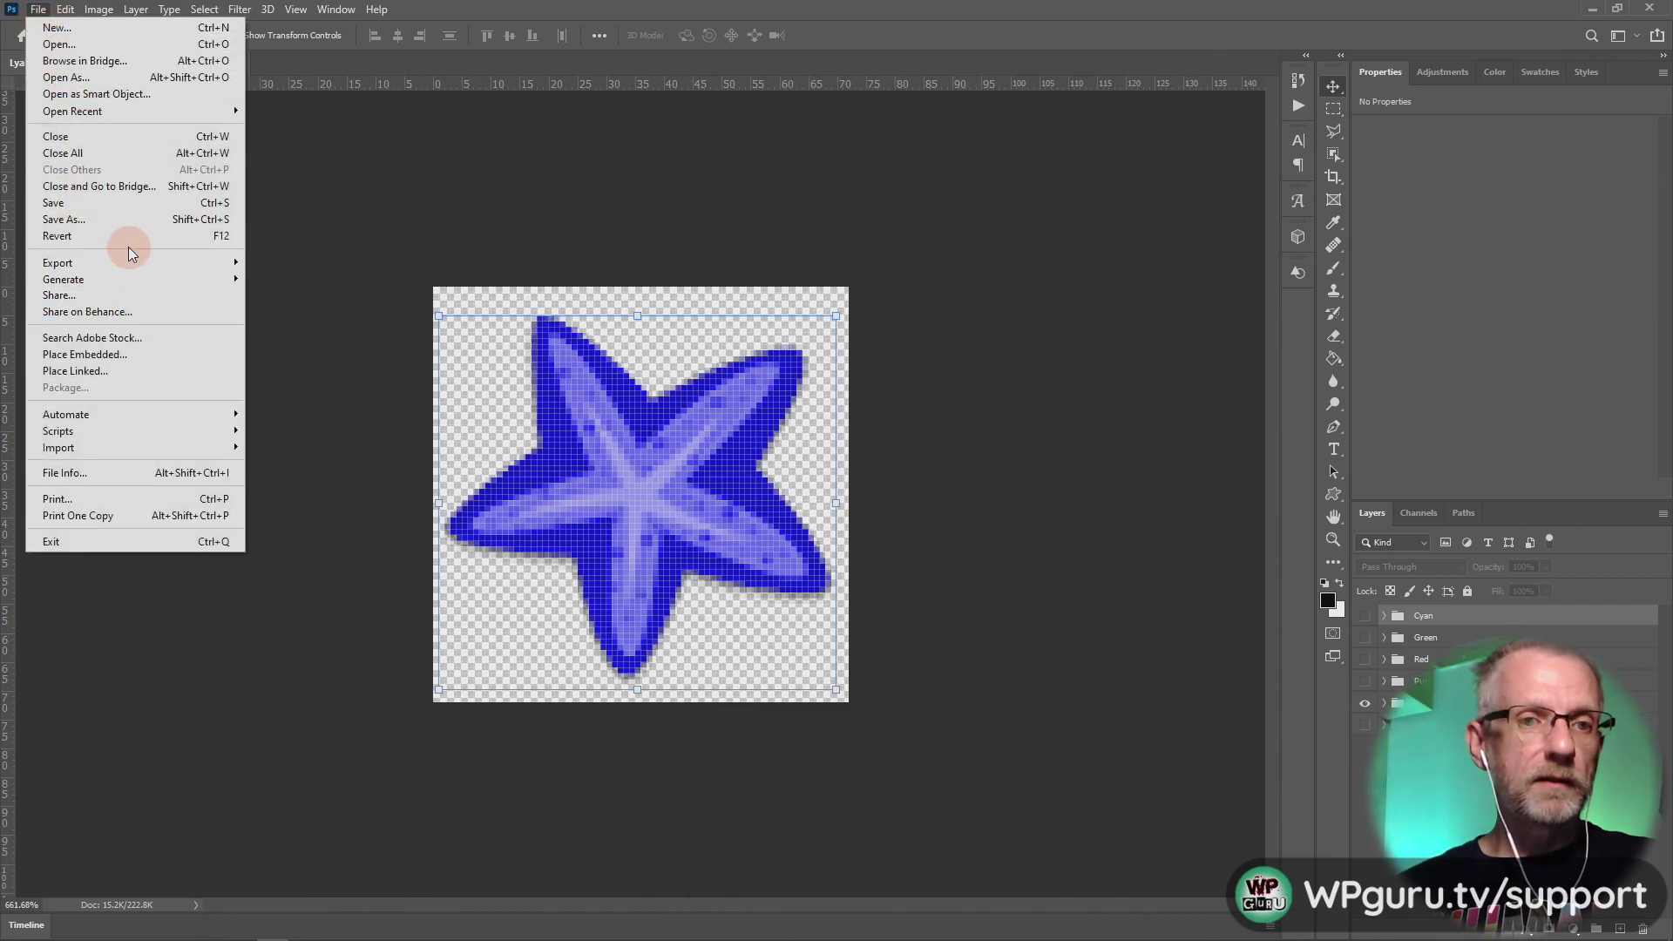
mouse_move(127, 263)
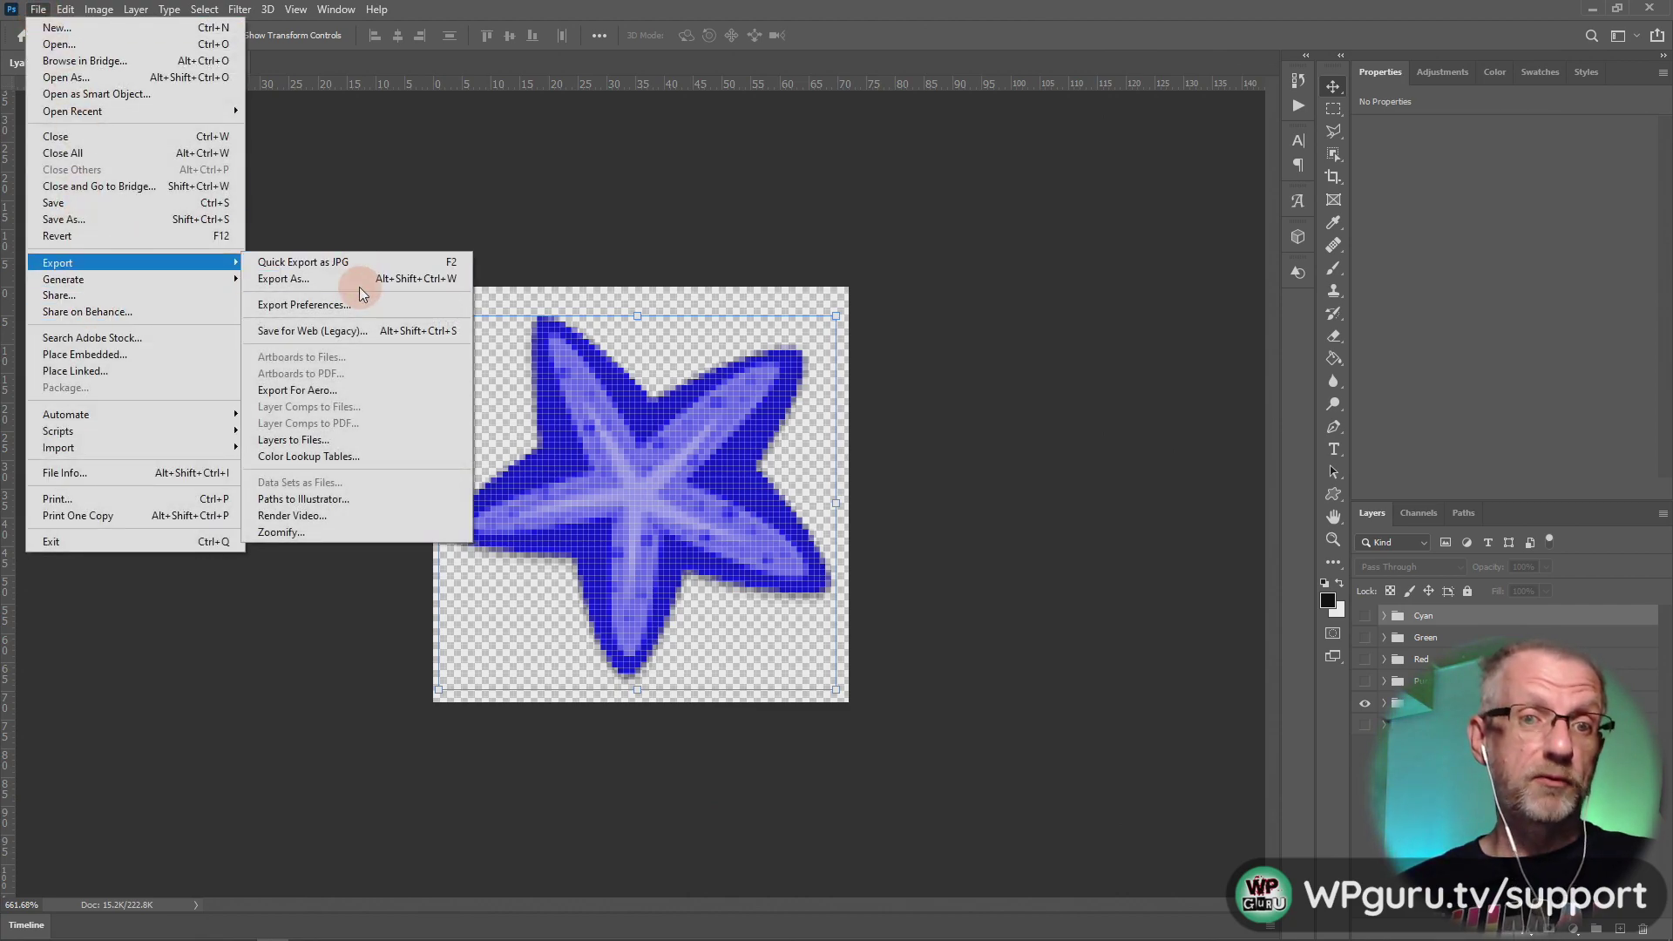
left_click(364, 303)
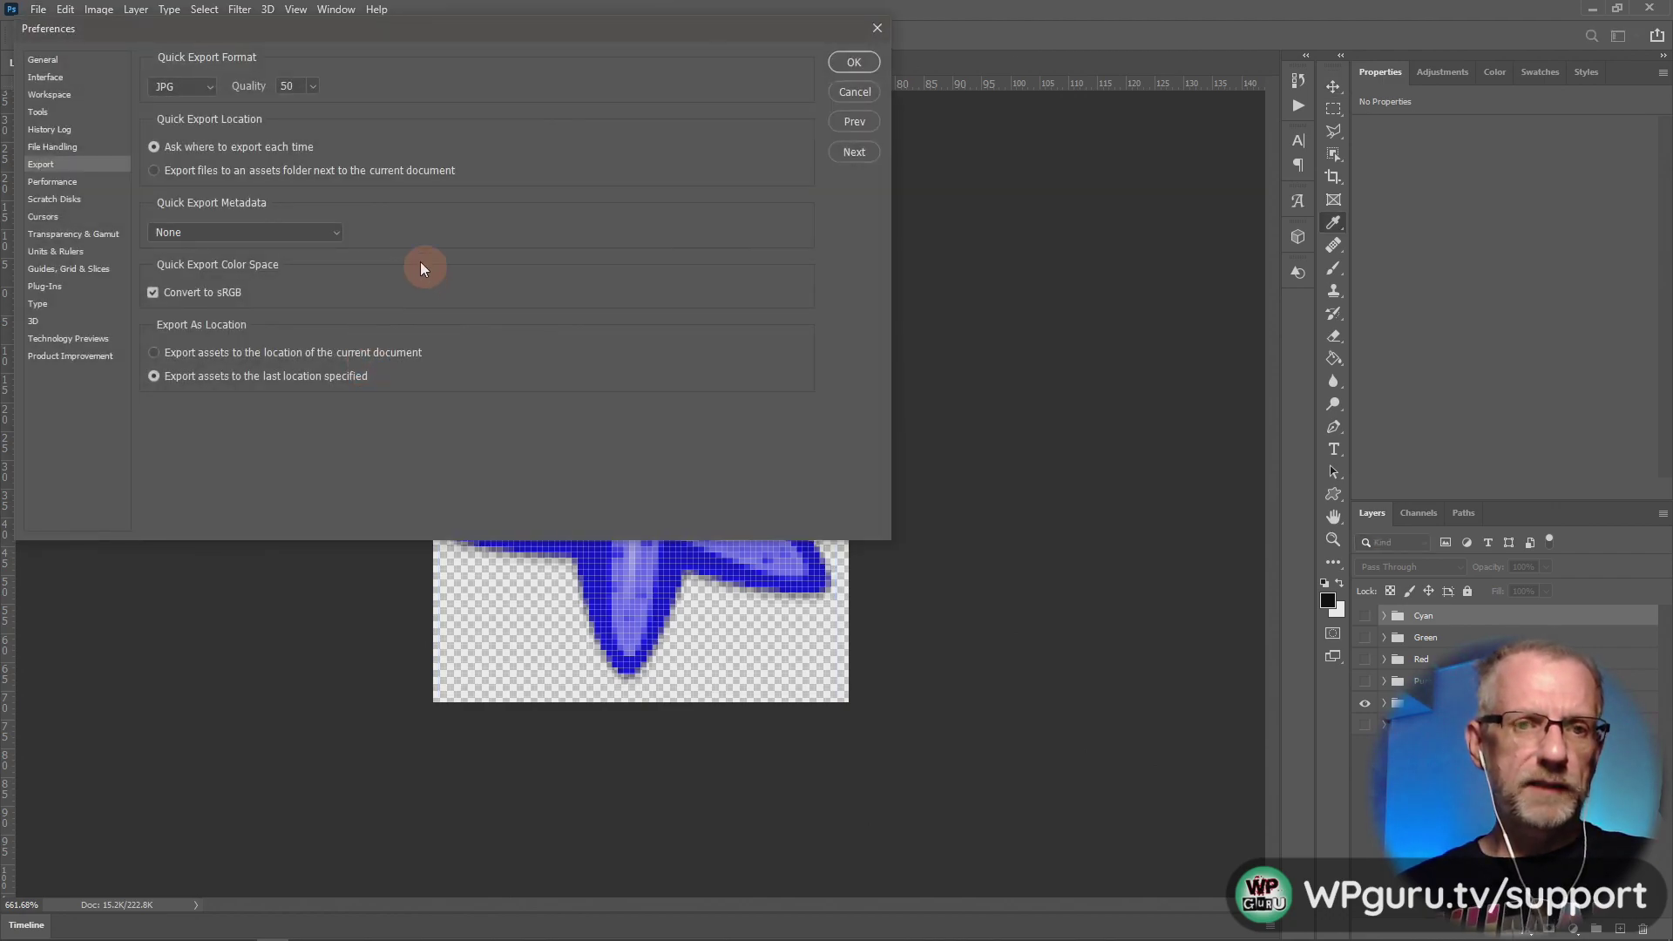
left_click(854, 64)
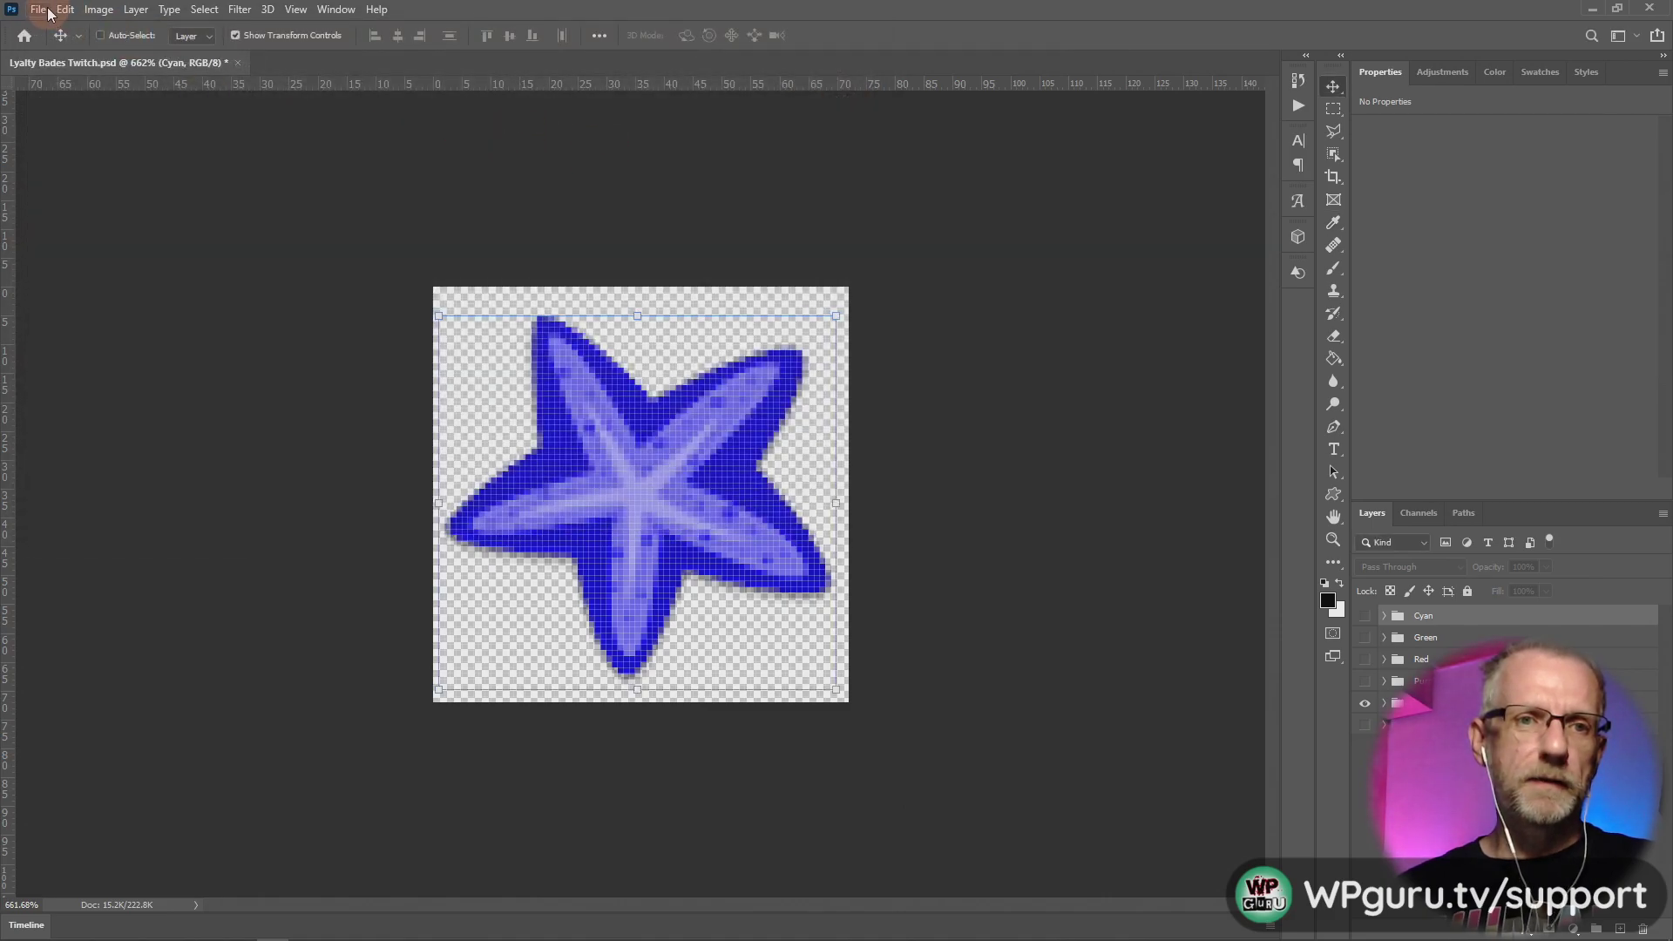
left_click(48, 10)
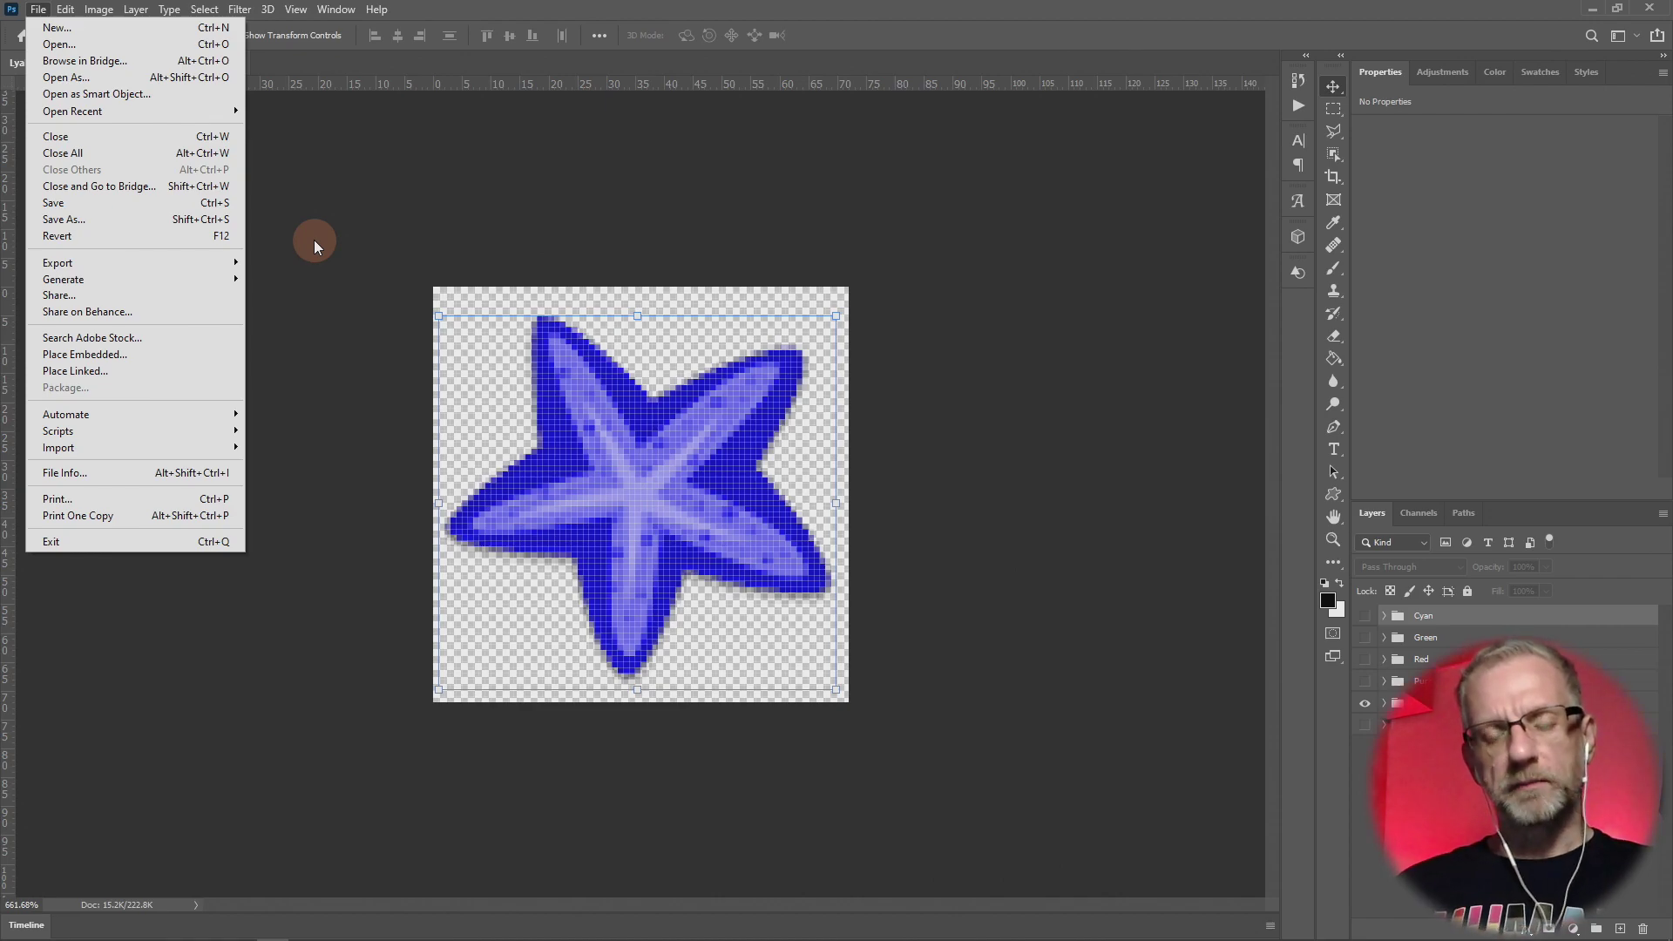
left_click(394, 197)
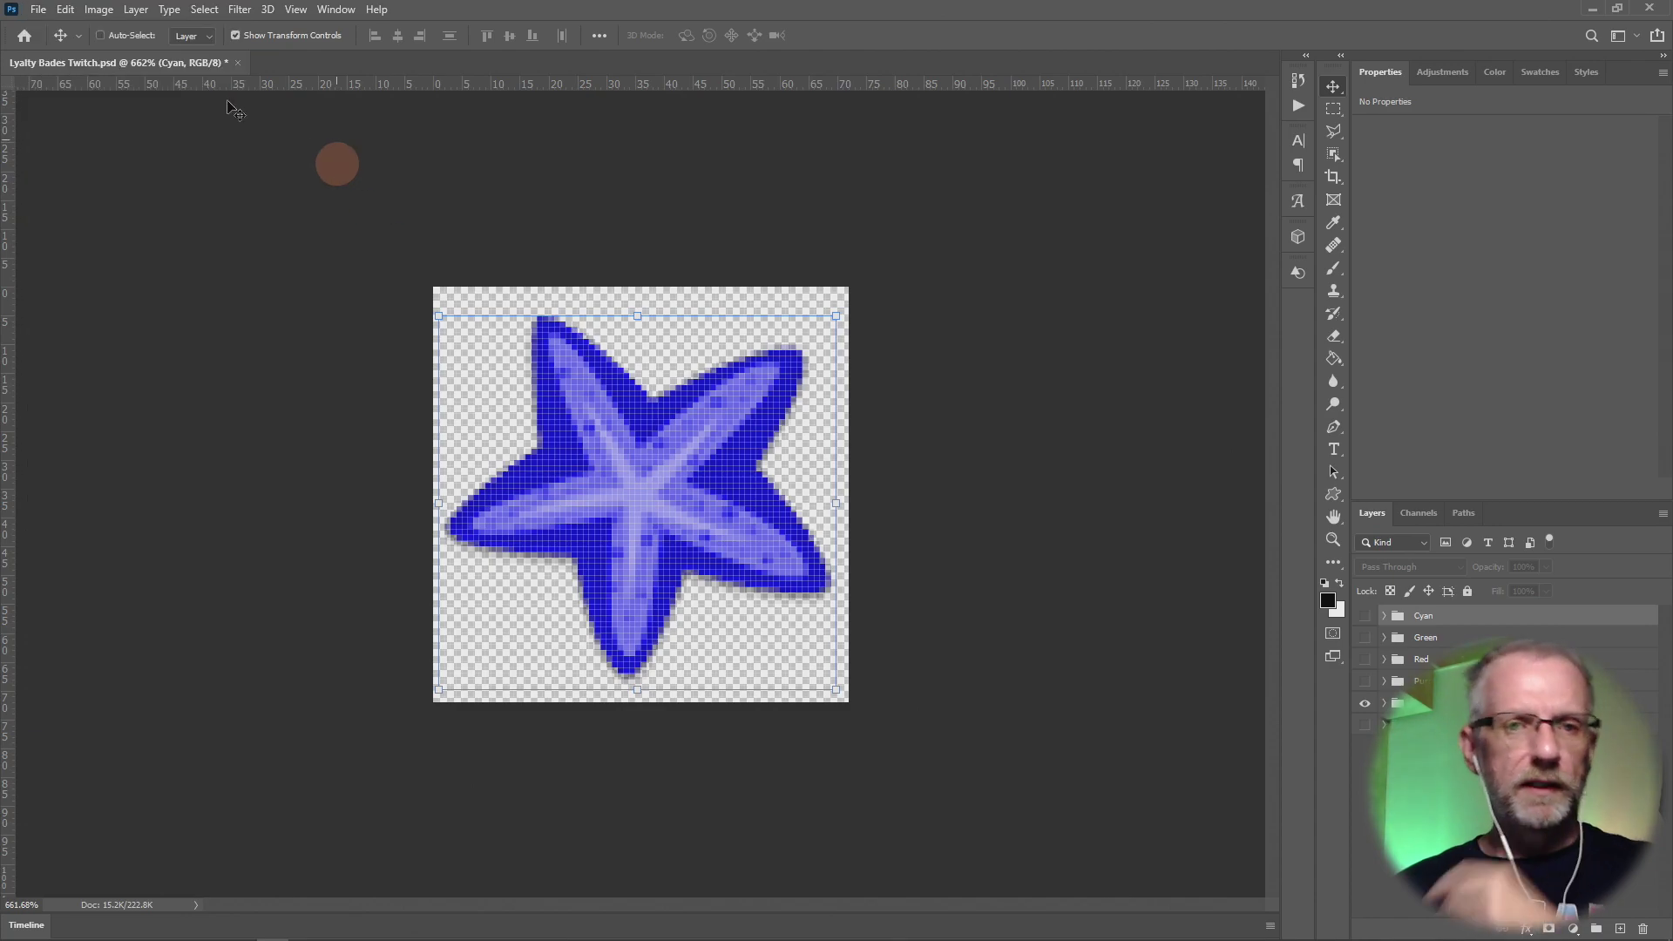
Save the document under the name "Blue Badge" as a Photoshop file in the Twitch folder.
left_click(40, 8)
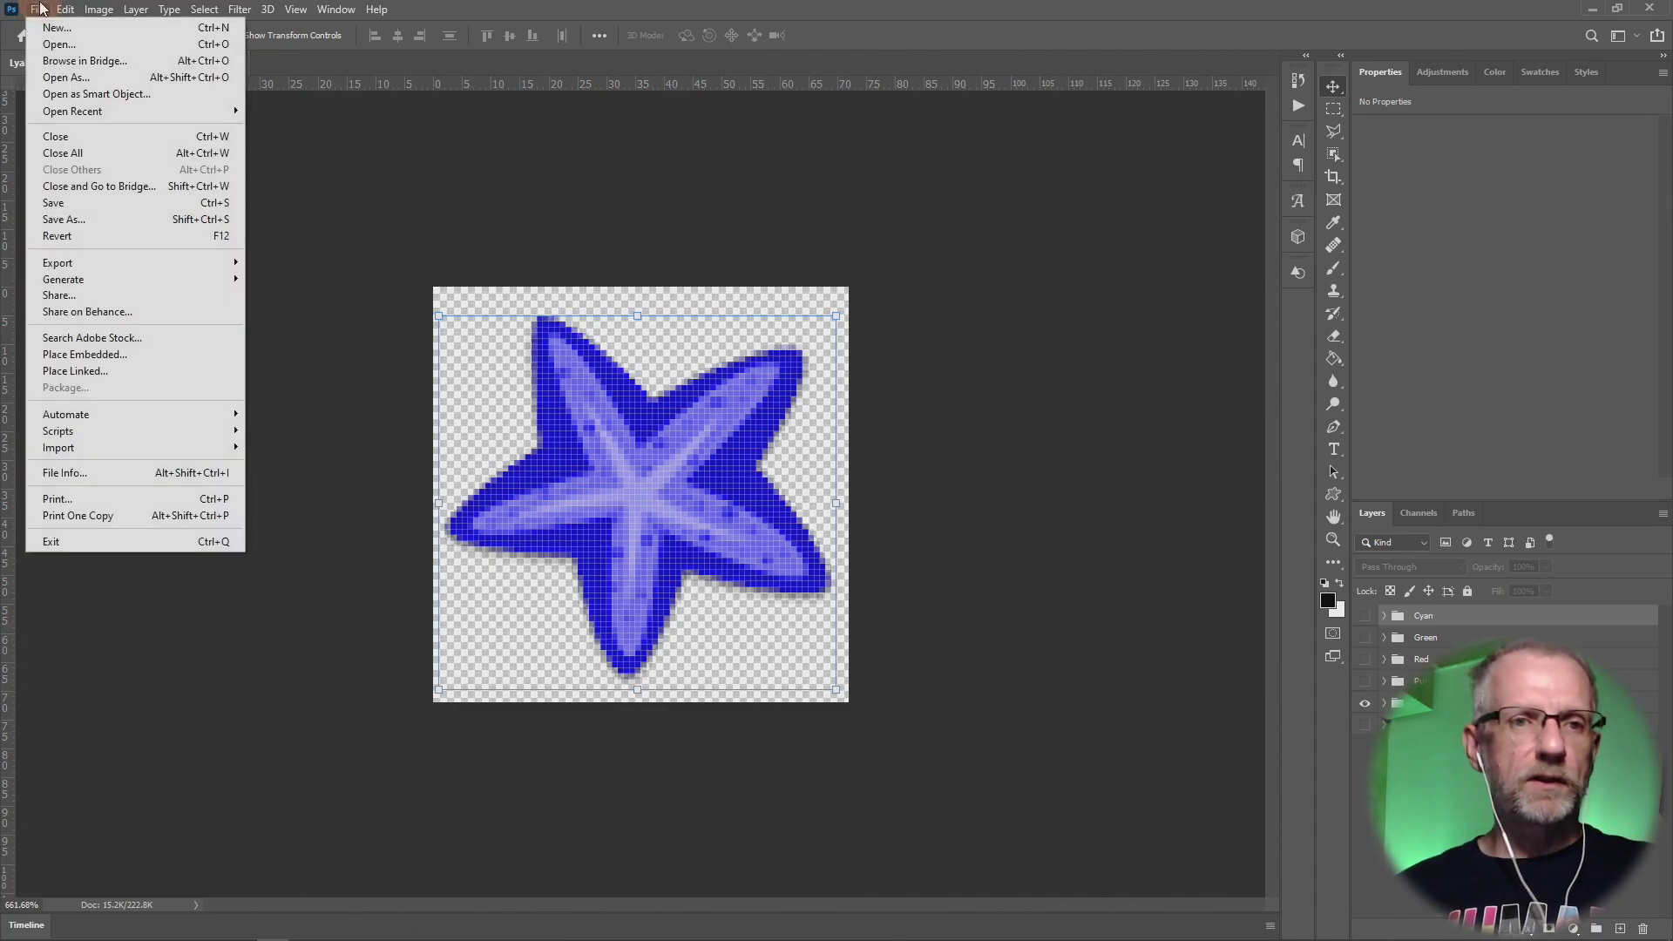
left_click(184, 218)
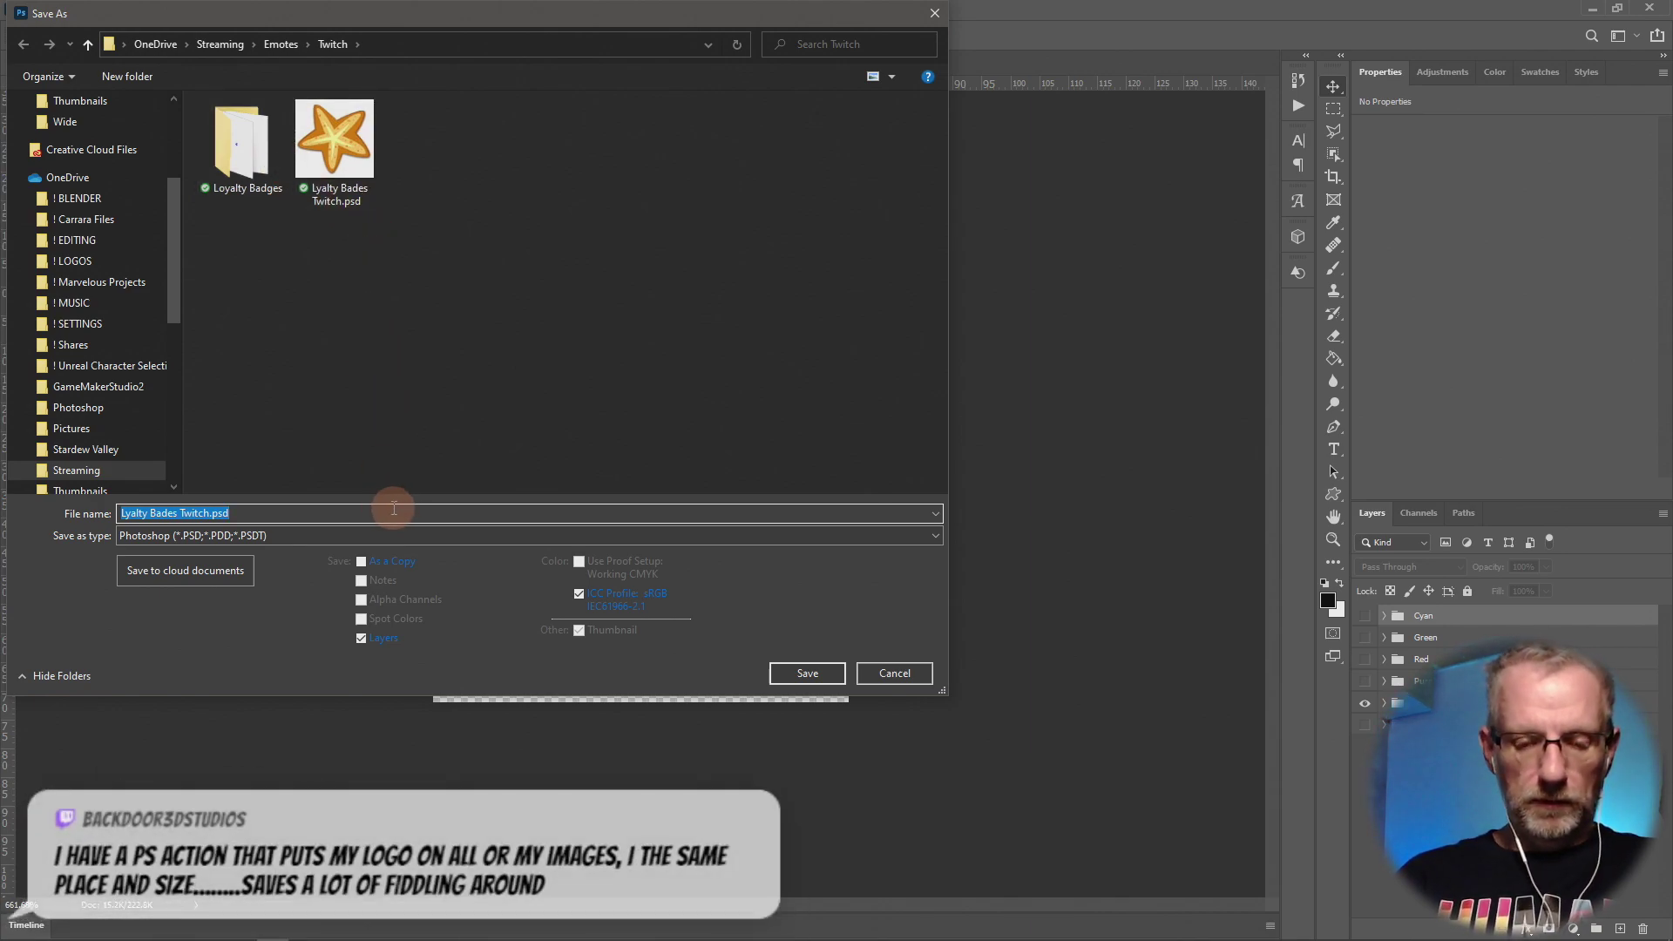
type("Blu")
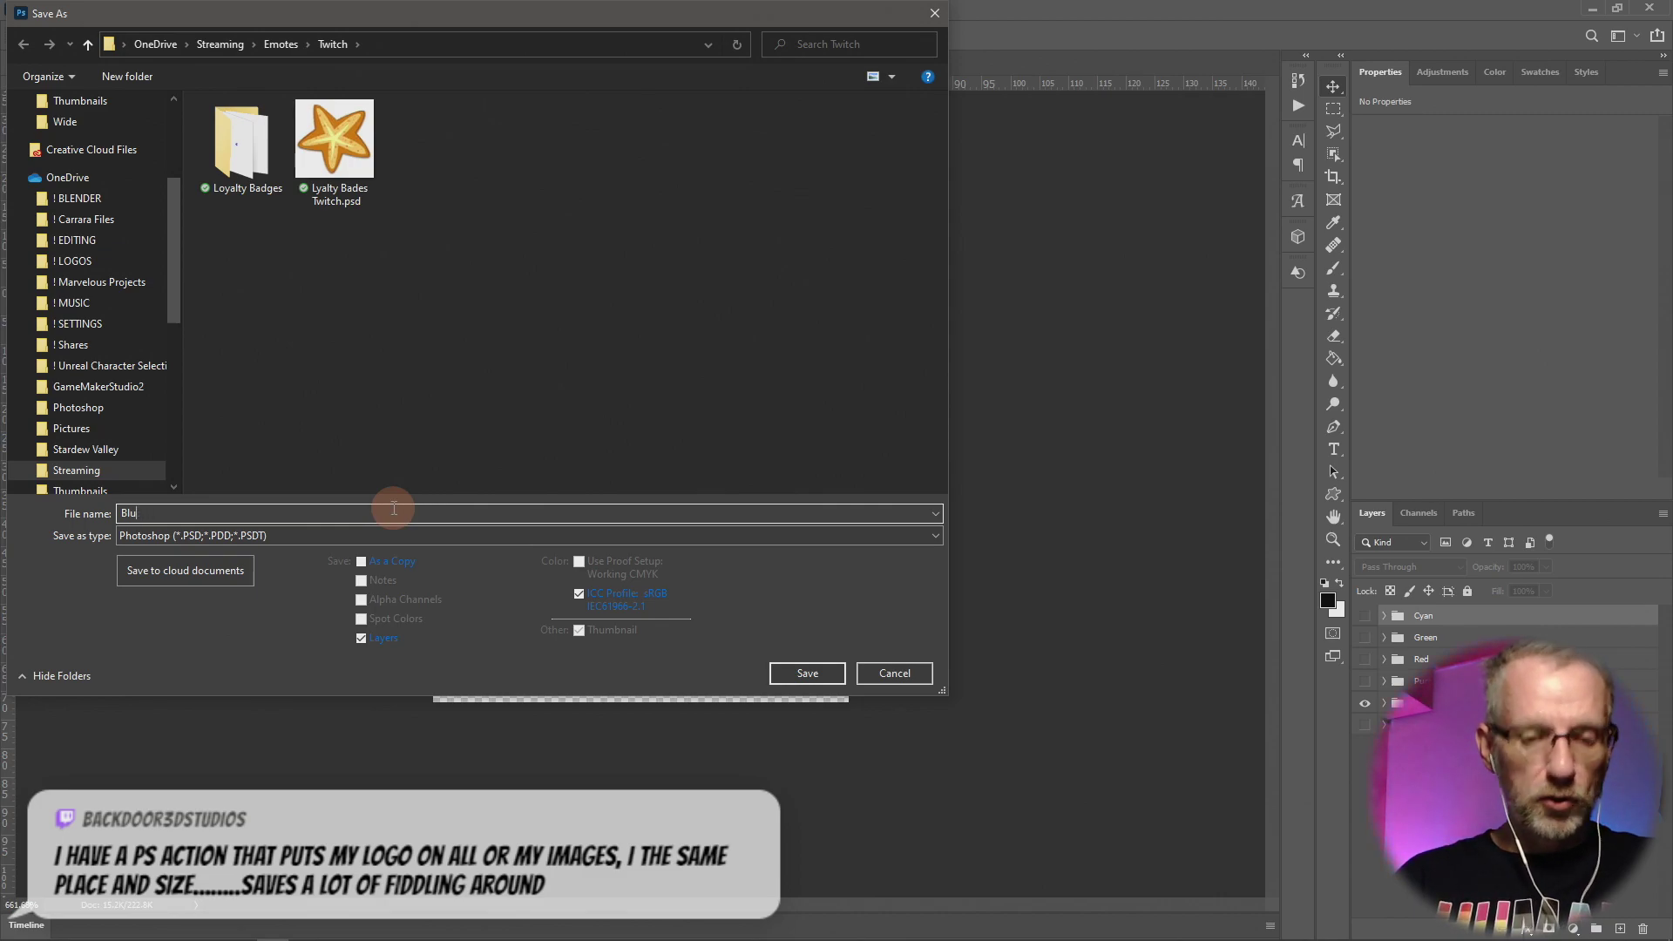
type("e Badge")
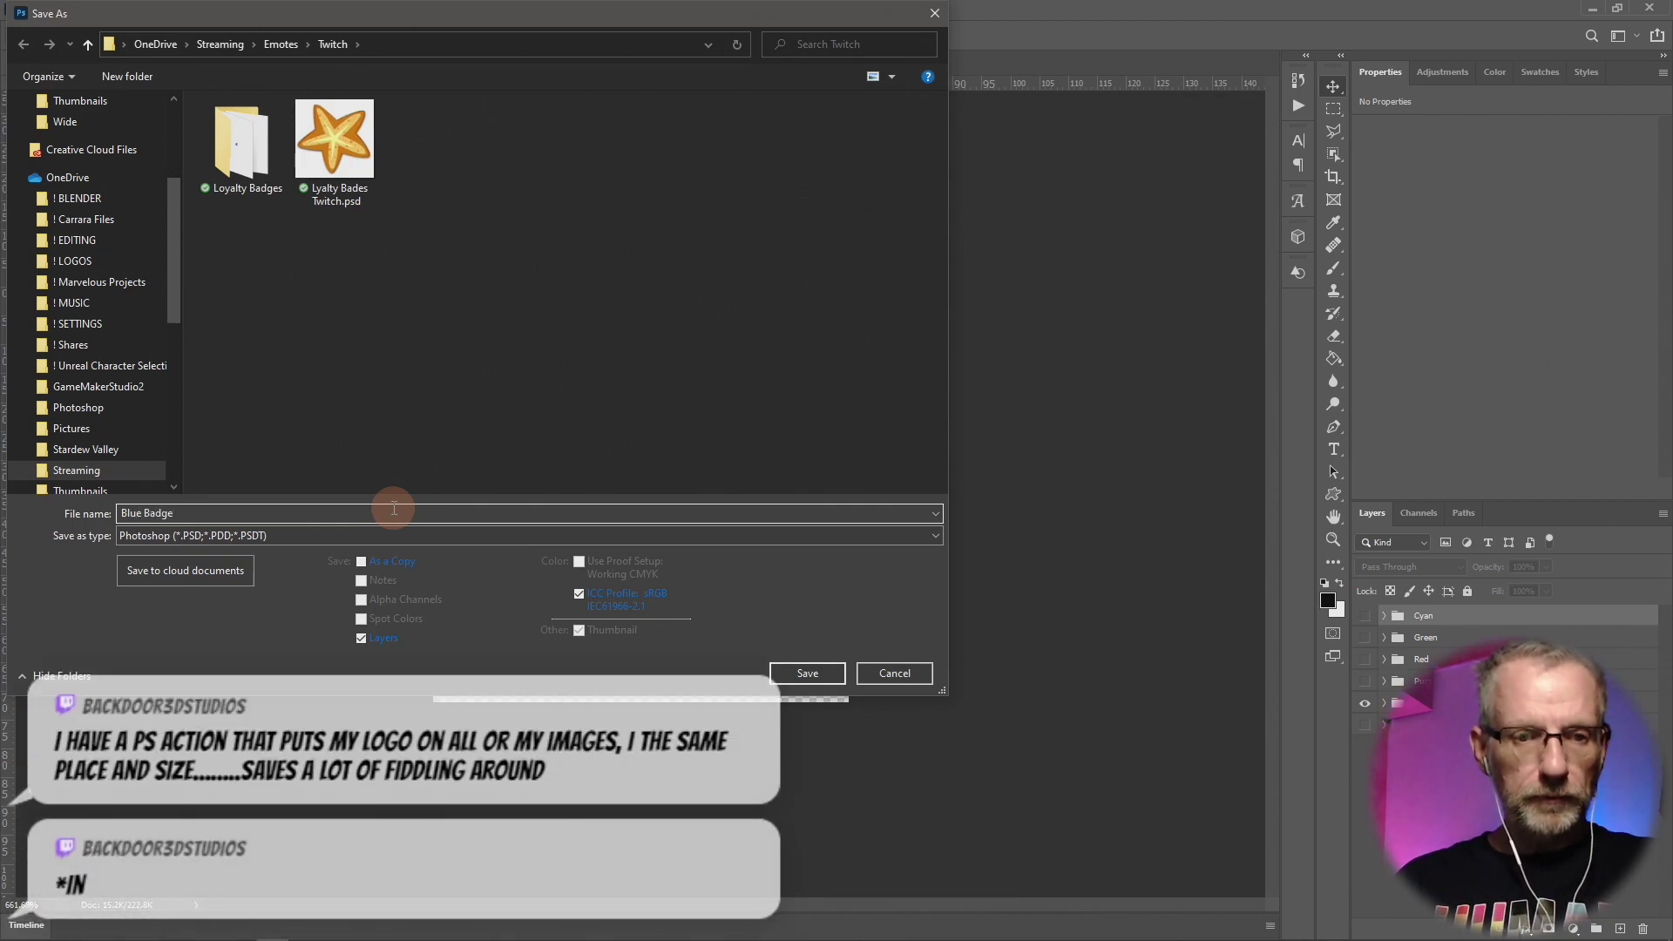
key("Return")
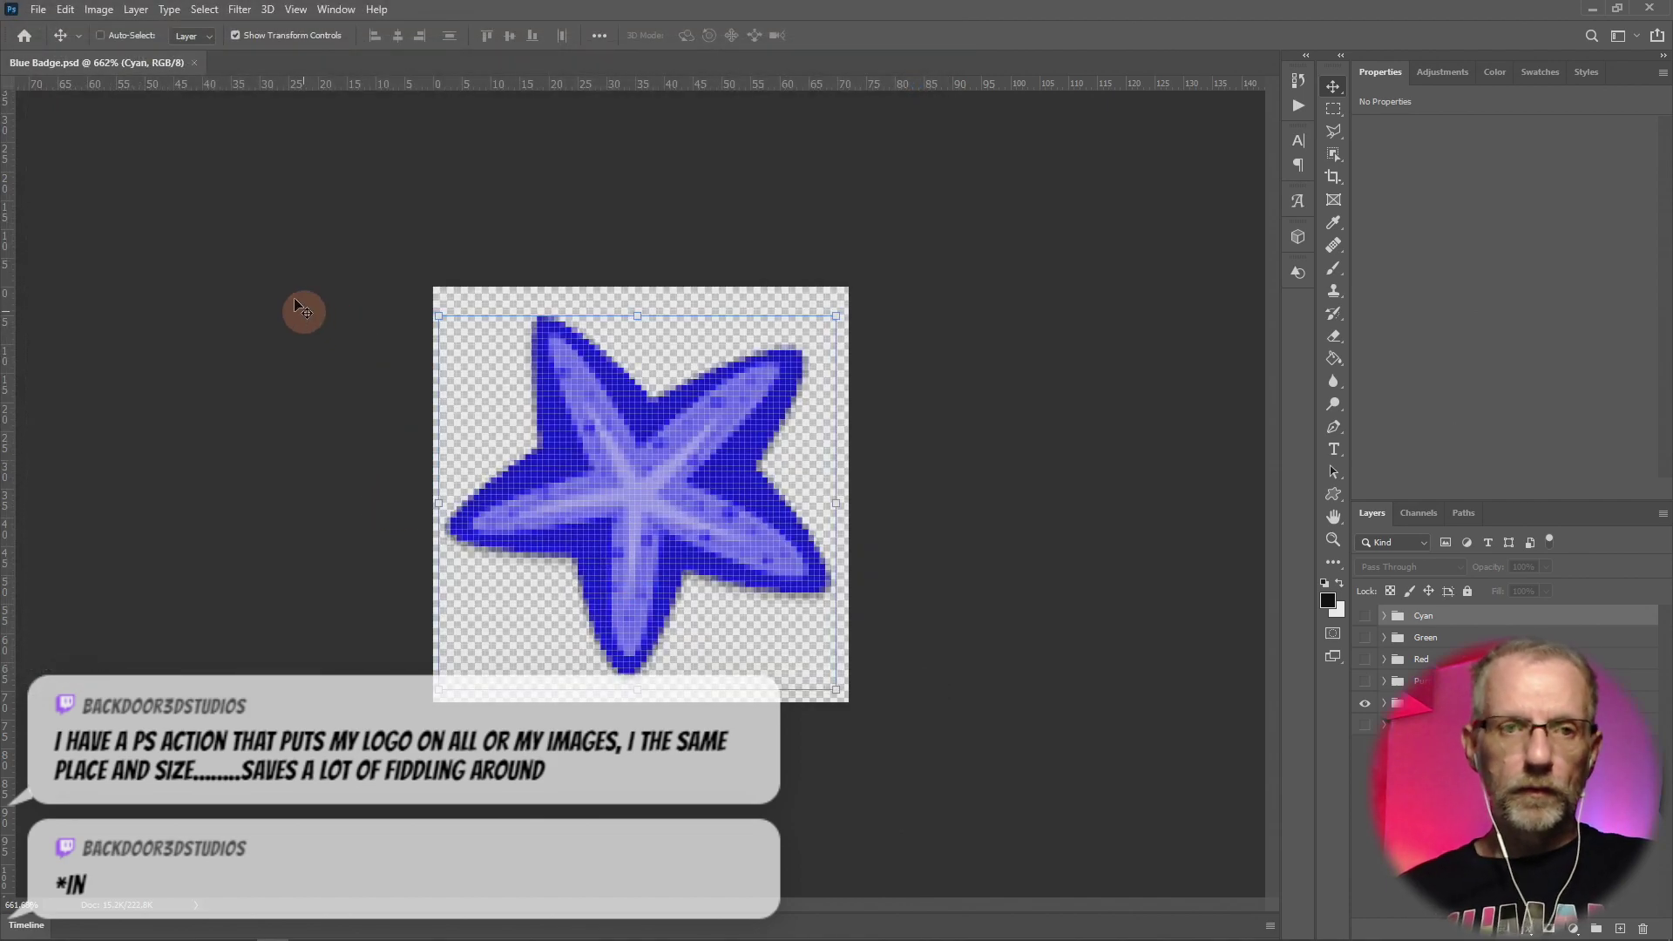
Export the blue star as PNG at 0.5x, 1x and 0.25x into a new folder named "Blue" inside Loyalty Badges.
left_click(38, 9)
mouse_move(176, 262)
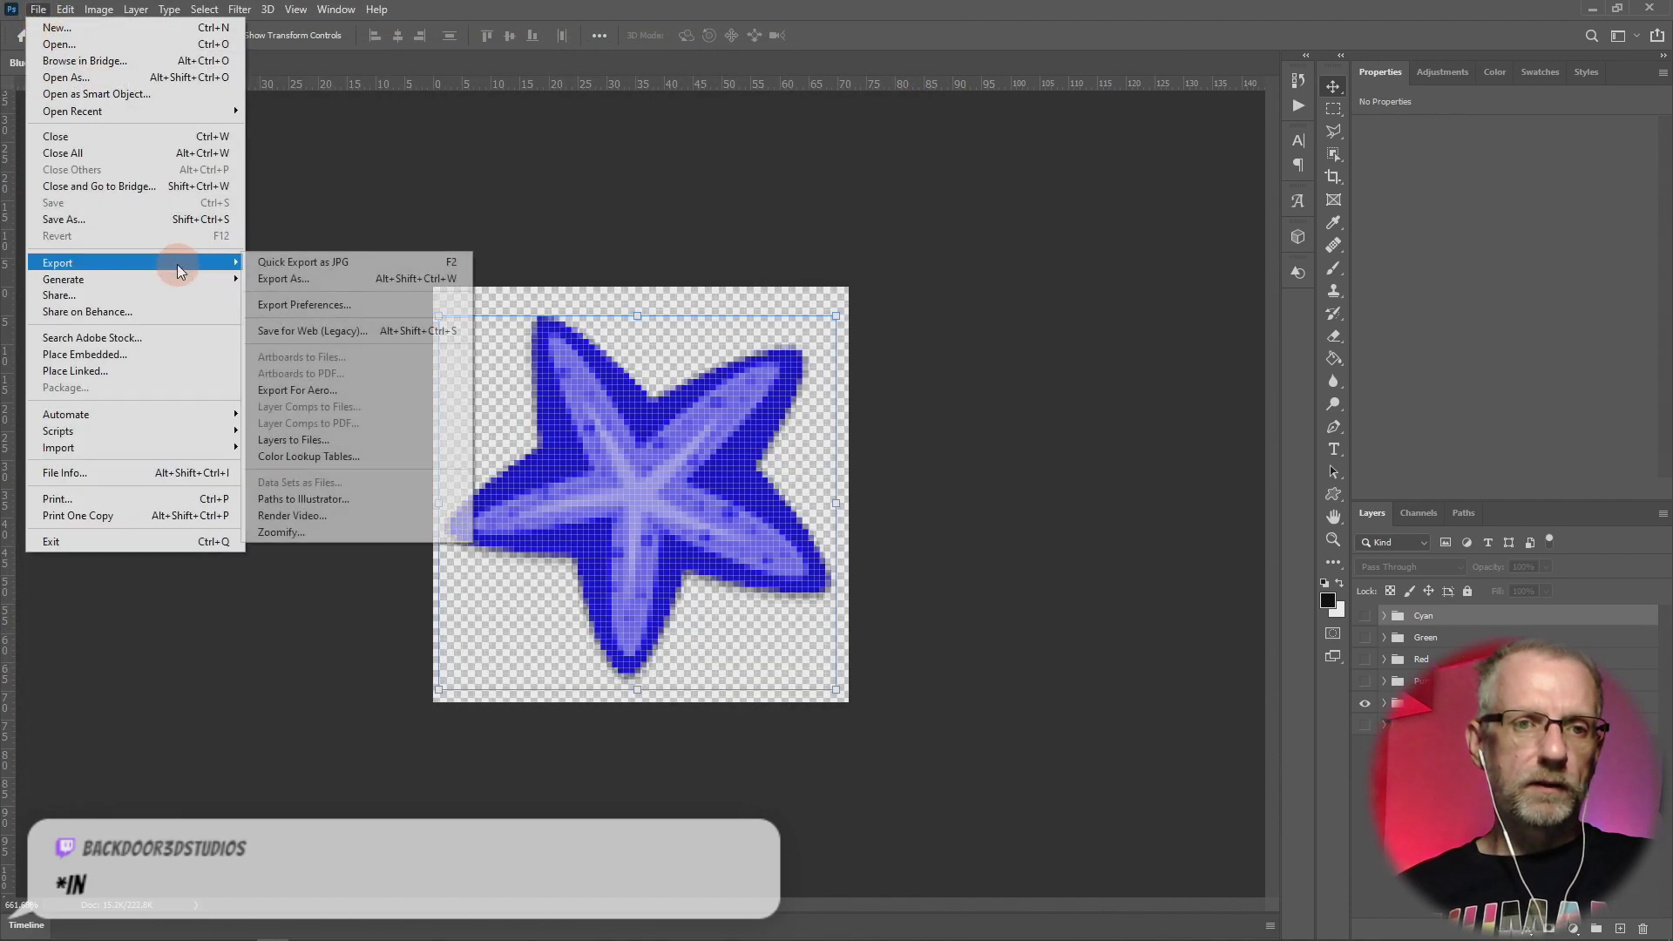
left_click(306, 279)
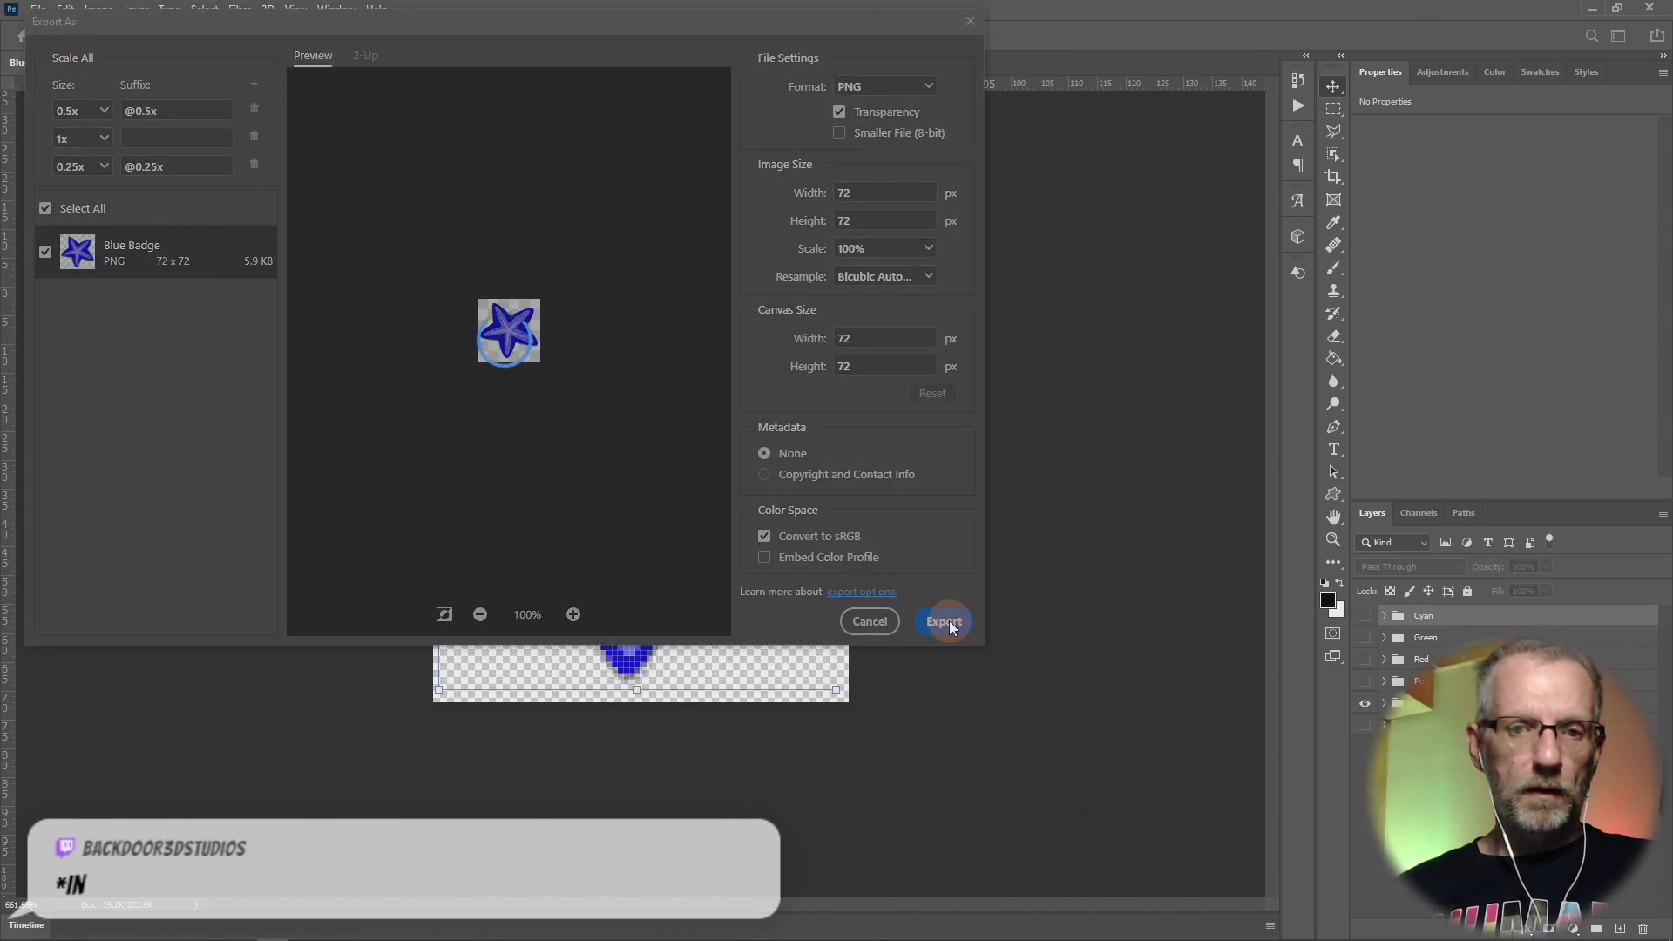
left_click(946, 621)
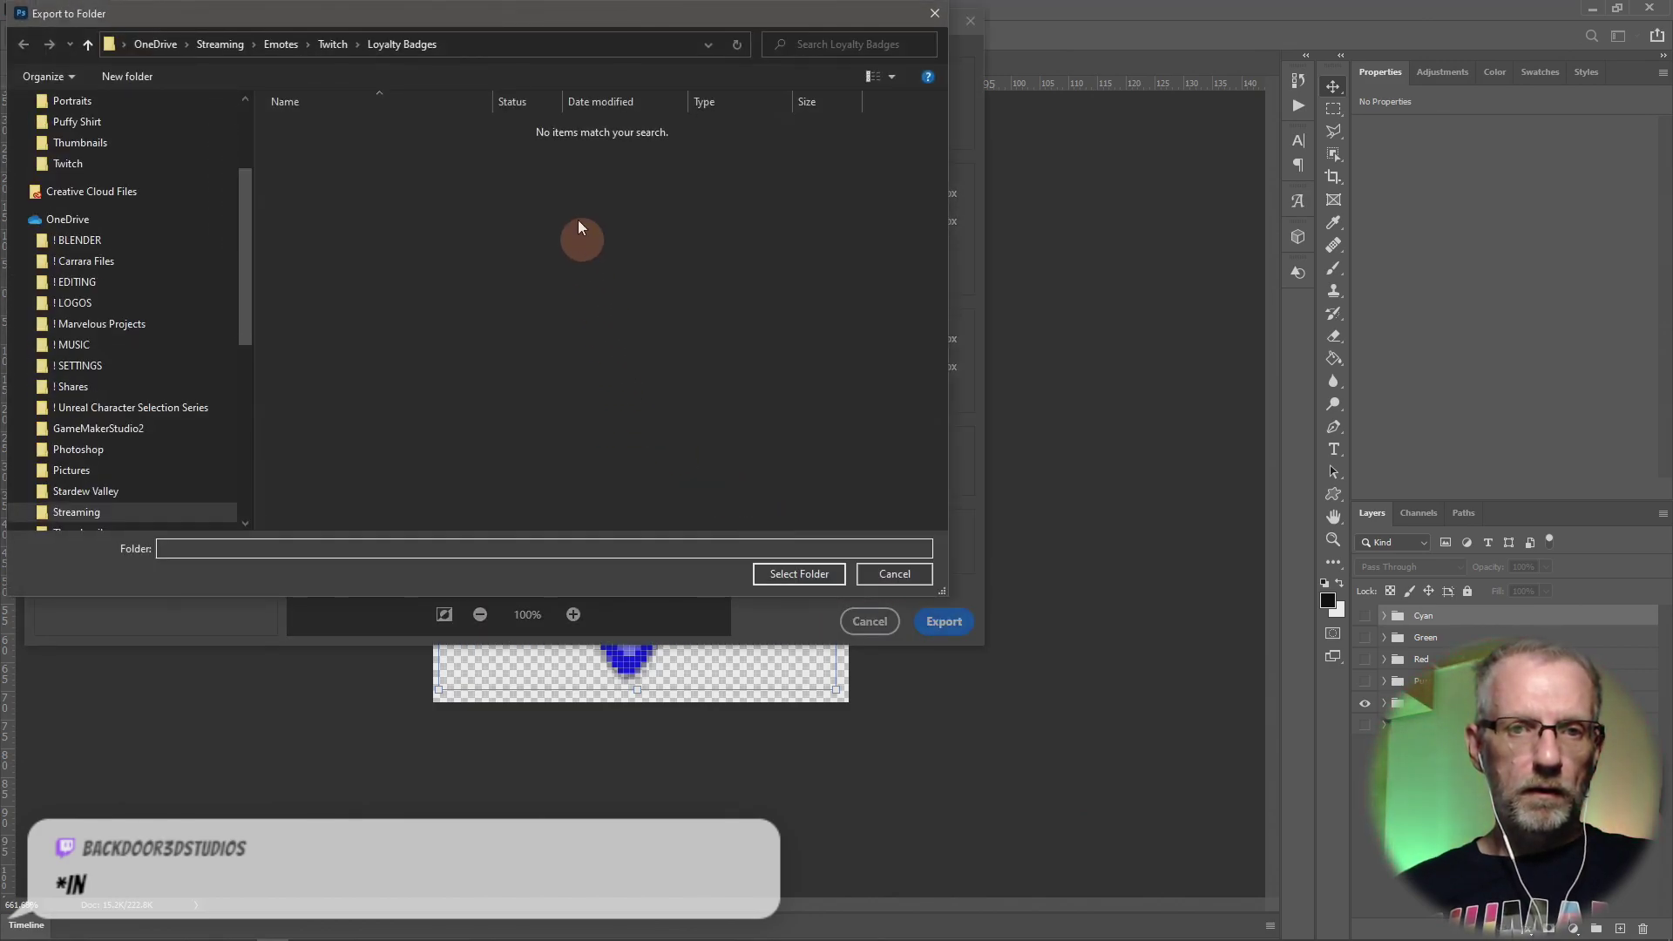
type("Blue")
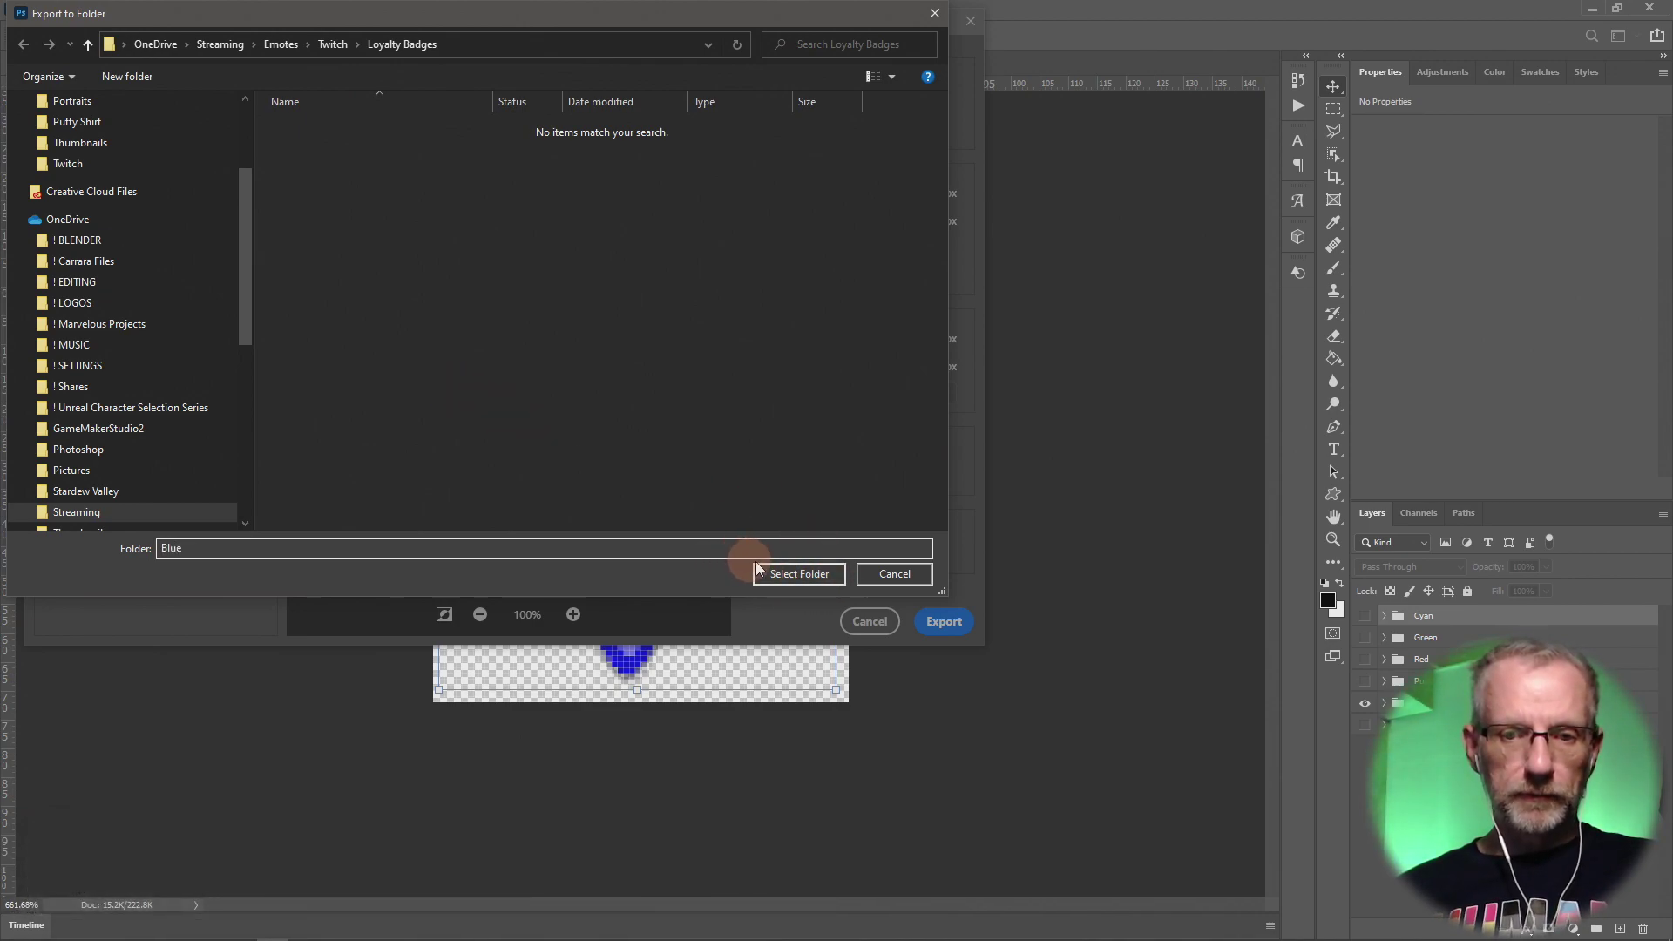
left_click(619, 375)
right_click(366, 289)
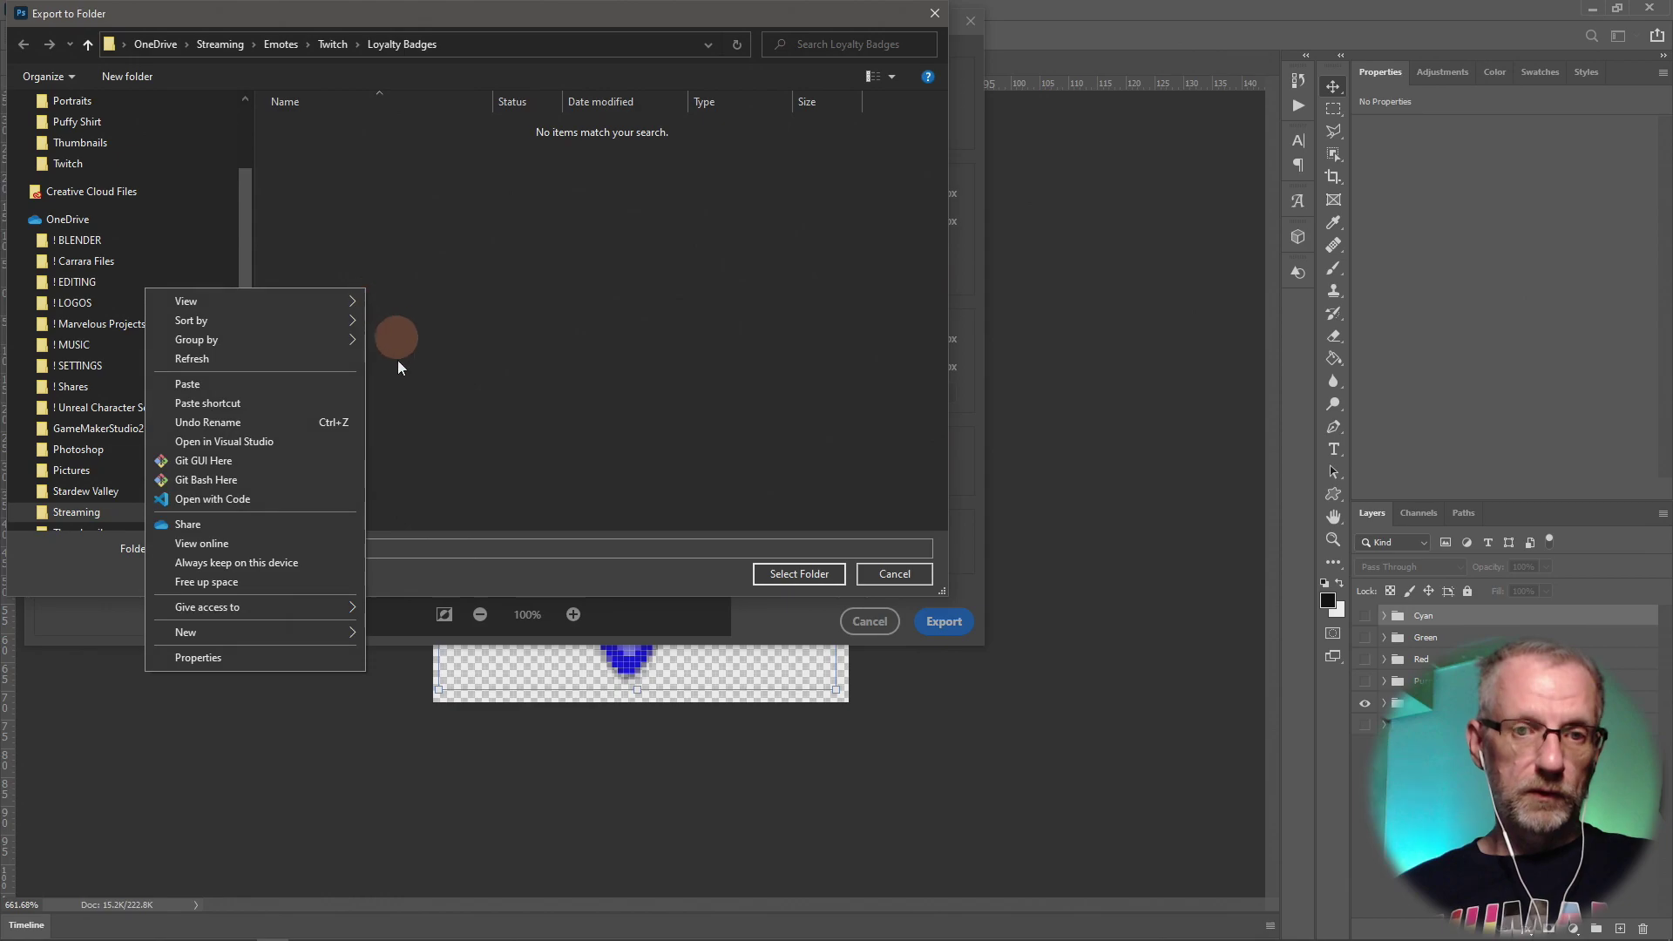
mouse_move(305, 640)
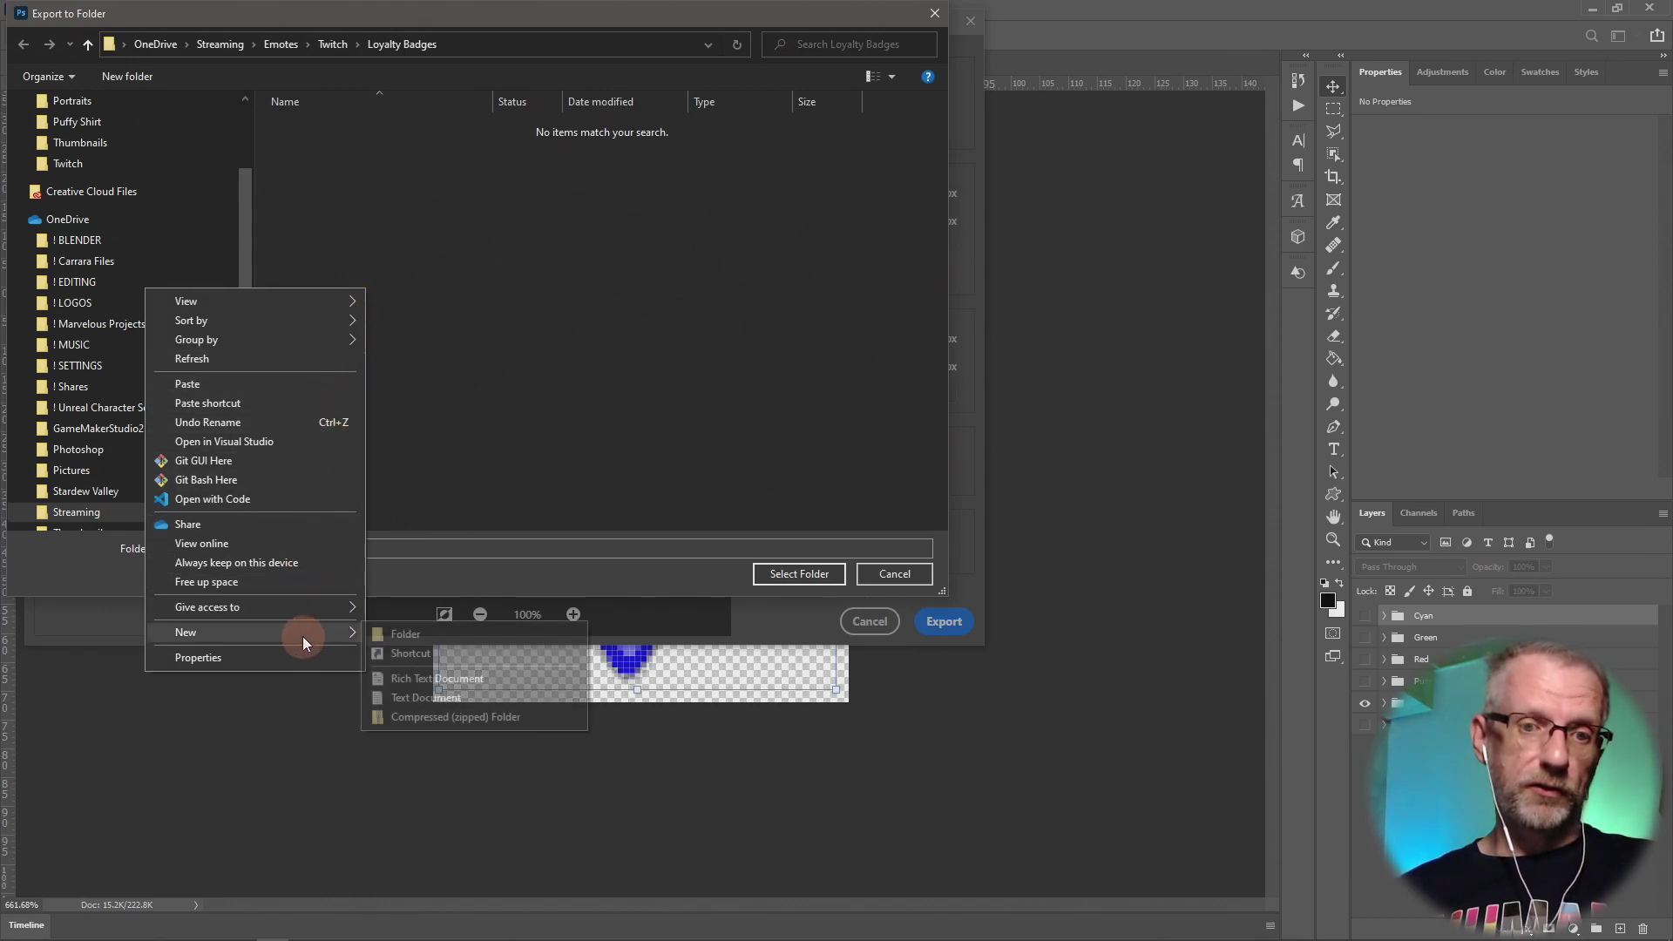
left_click(412, 634)
type("Blue")
key("Return")
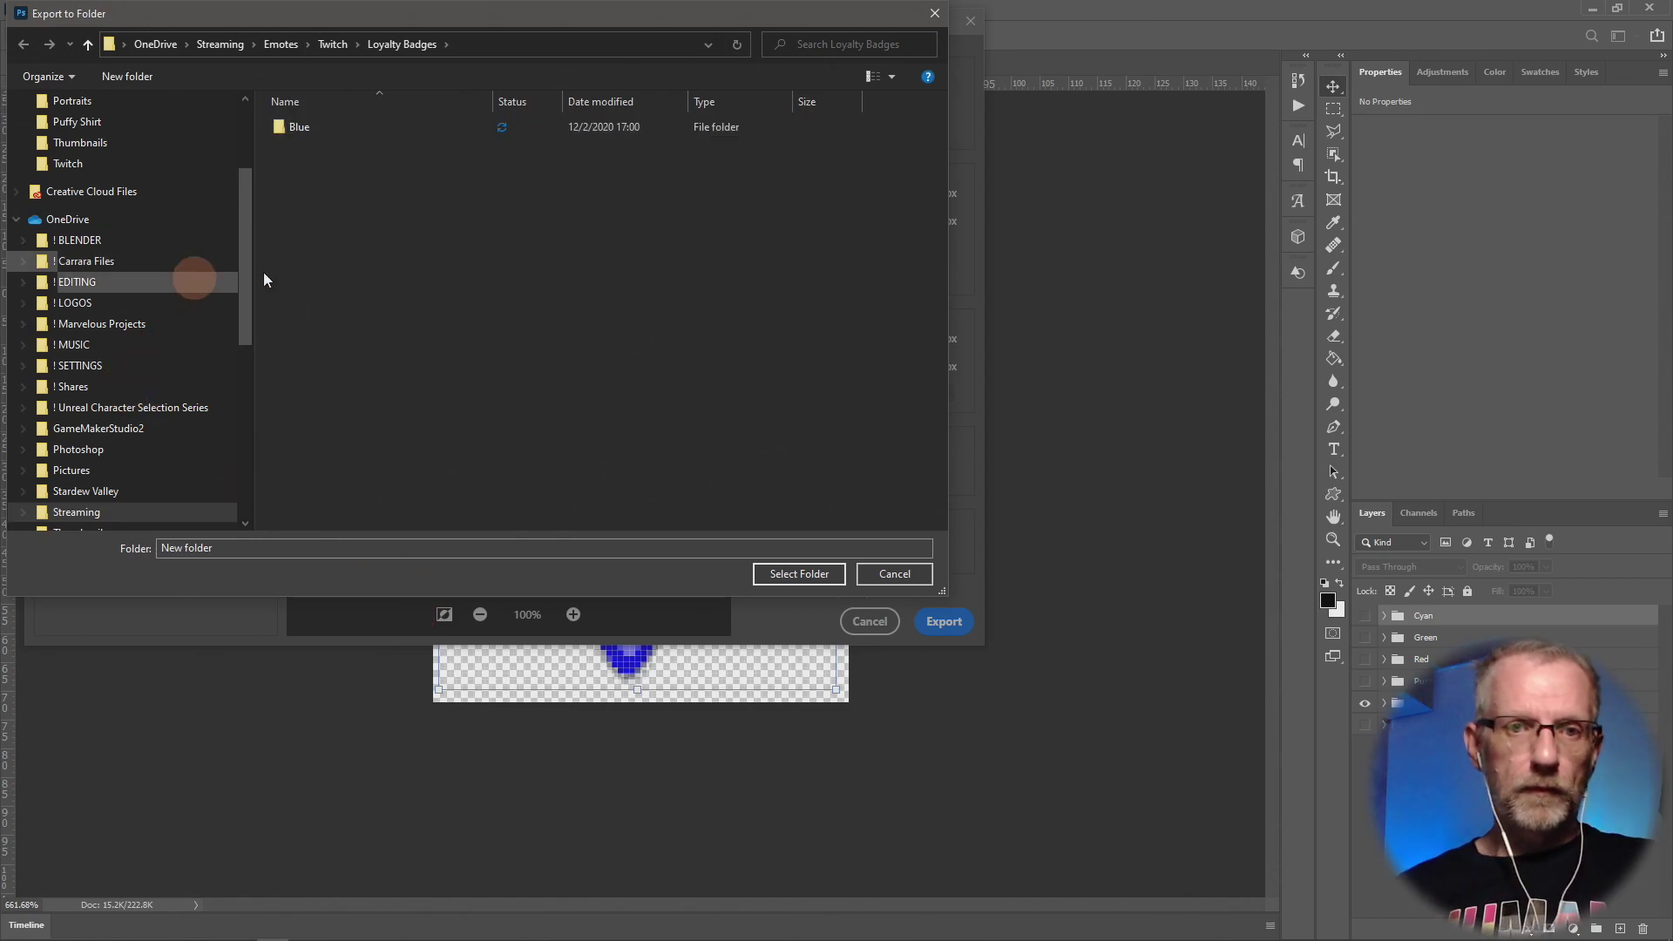
double_click(310, 127)
left_click(772, 572)
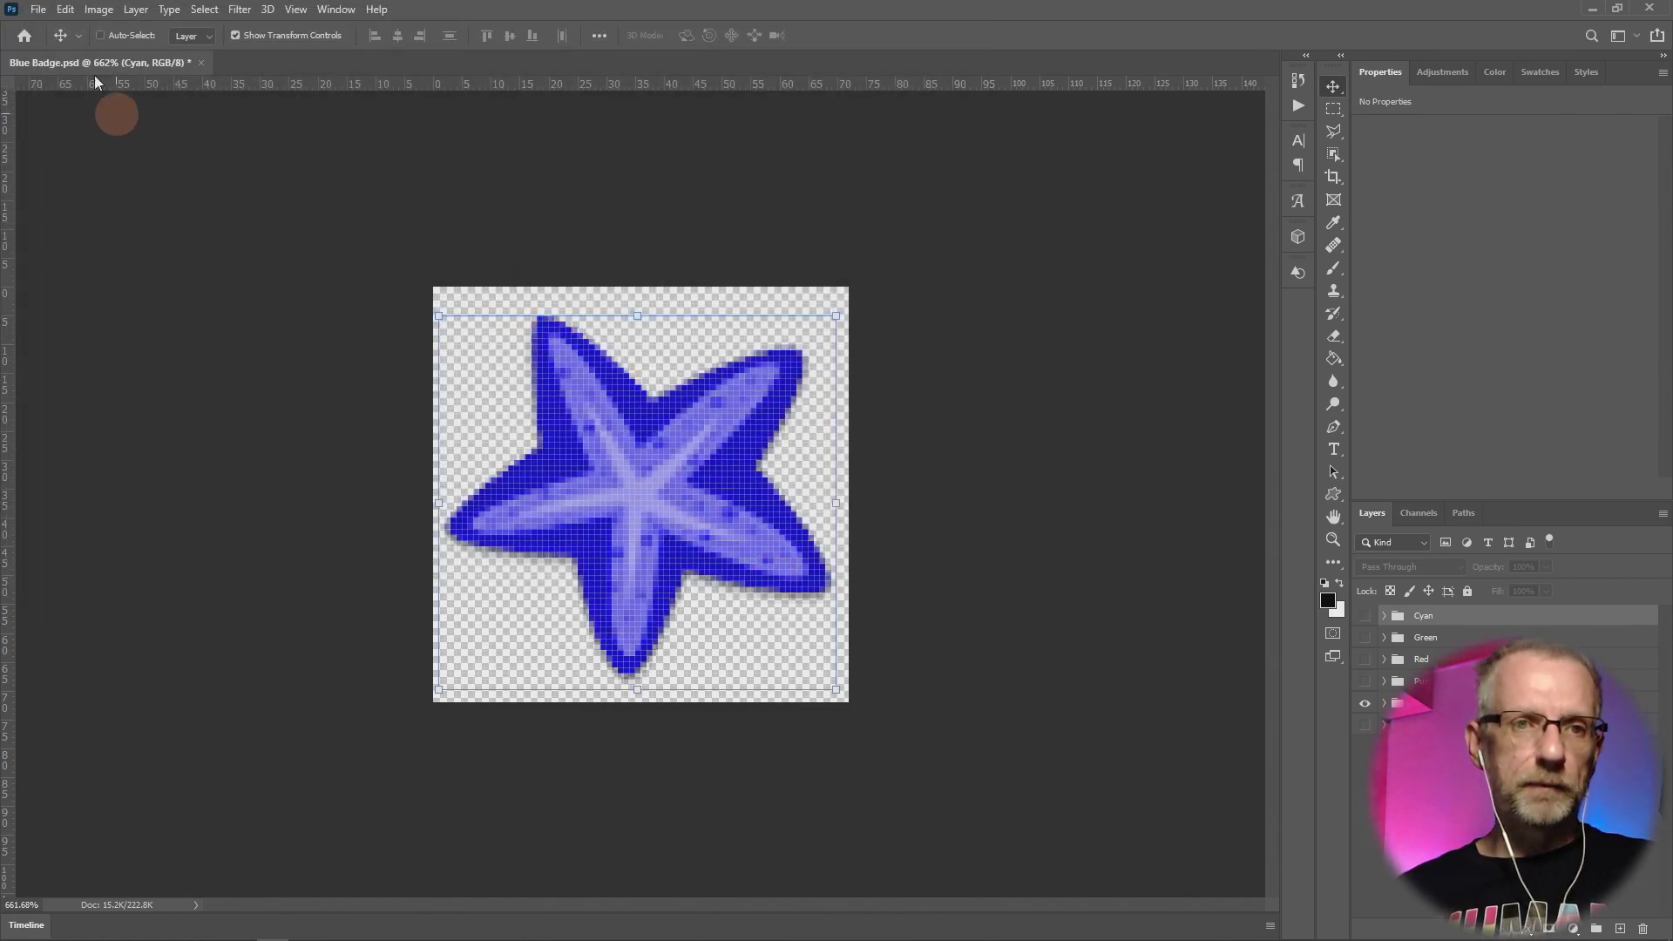
Hide the blue star, show the orange-yellow one, and save the document as "Yellow Badge" in Photoshop format in the Twitch folder.
left_click(38, 10)
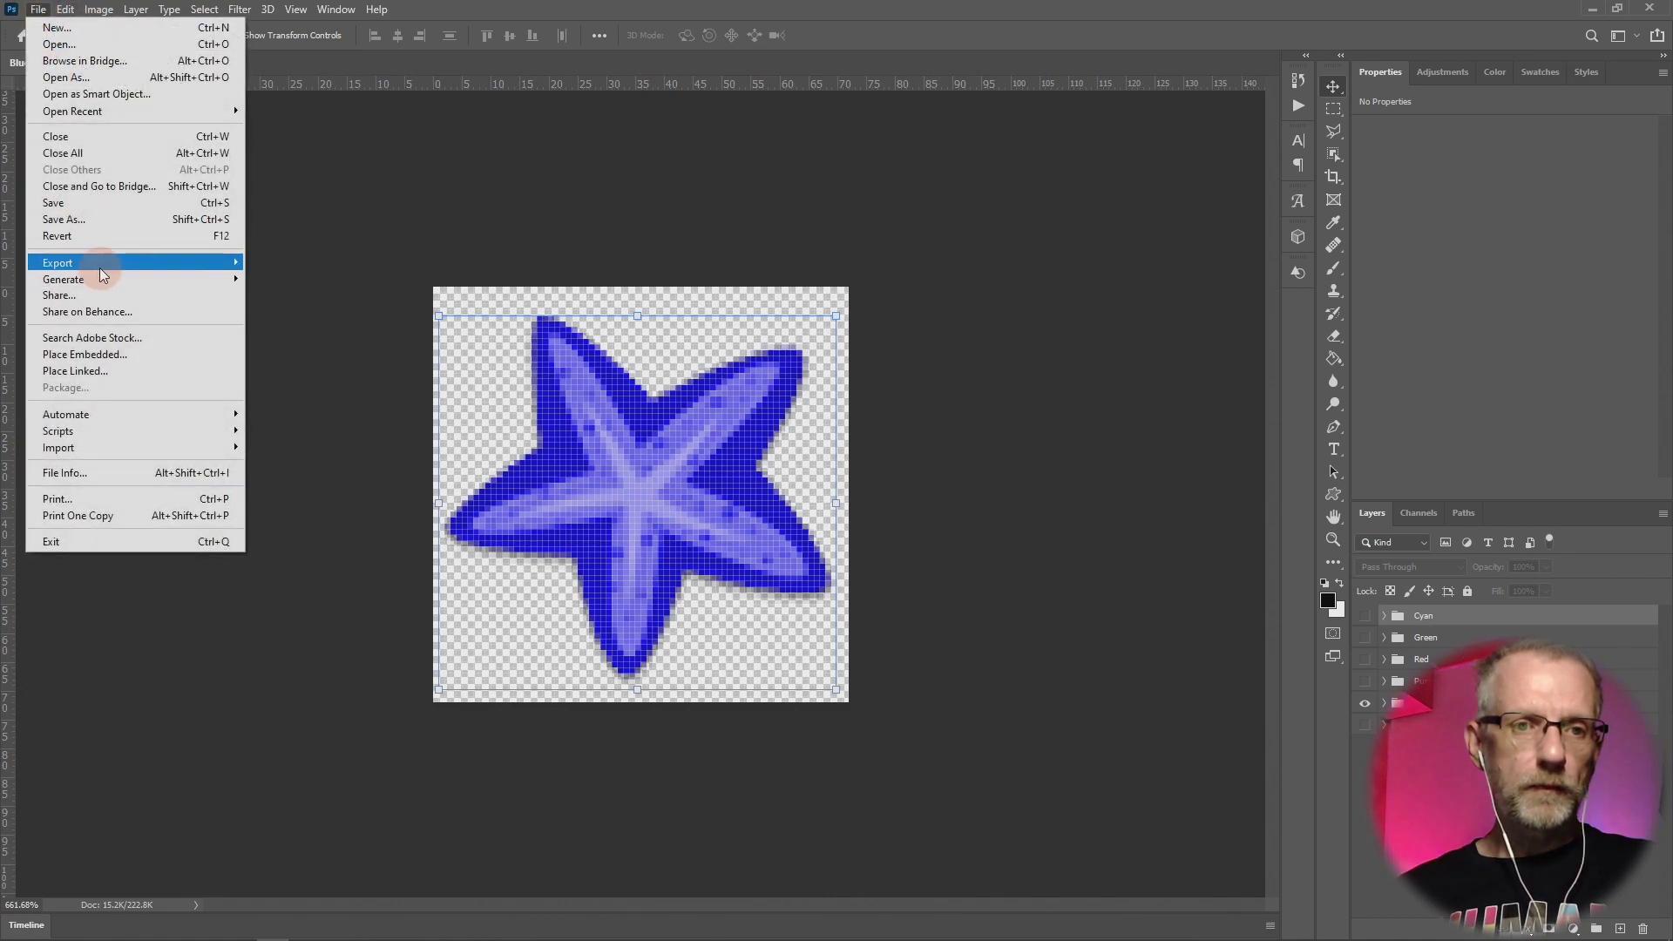
left_click(746, 259)
left_click(1364, 704)
left_click(1365, 725)
left_click(38, 9)
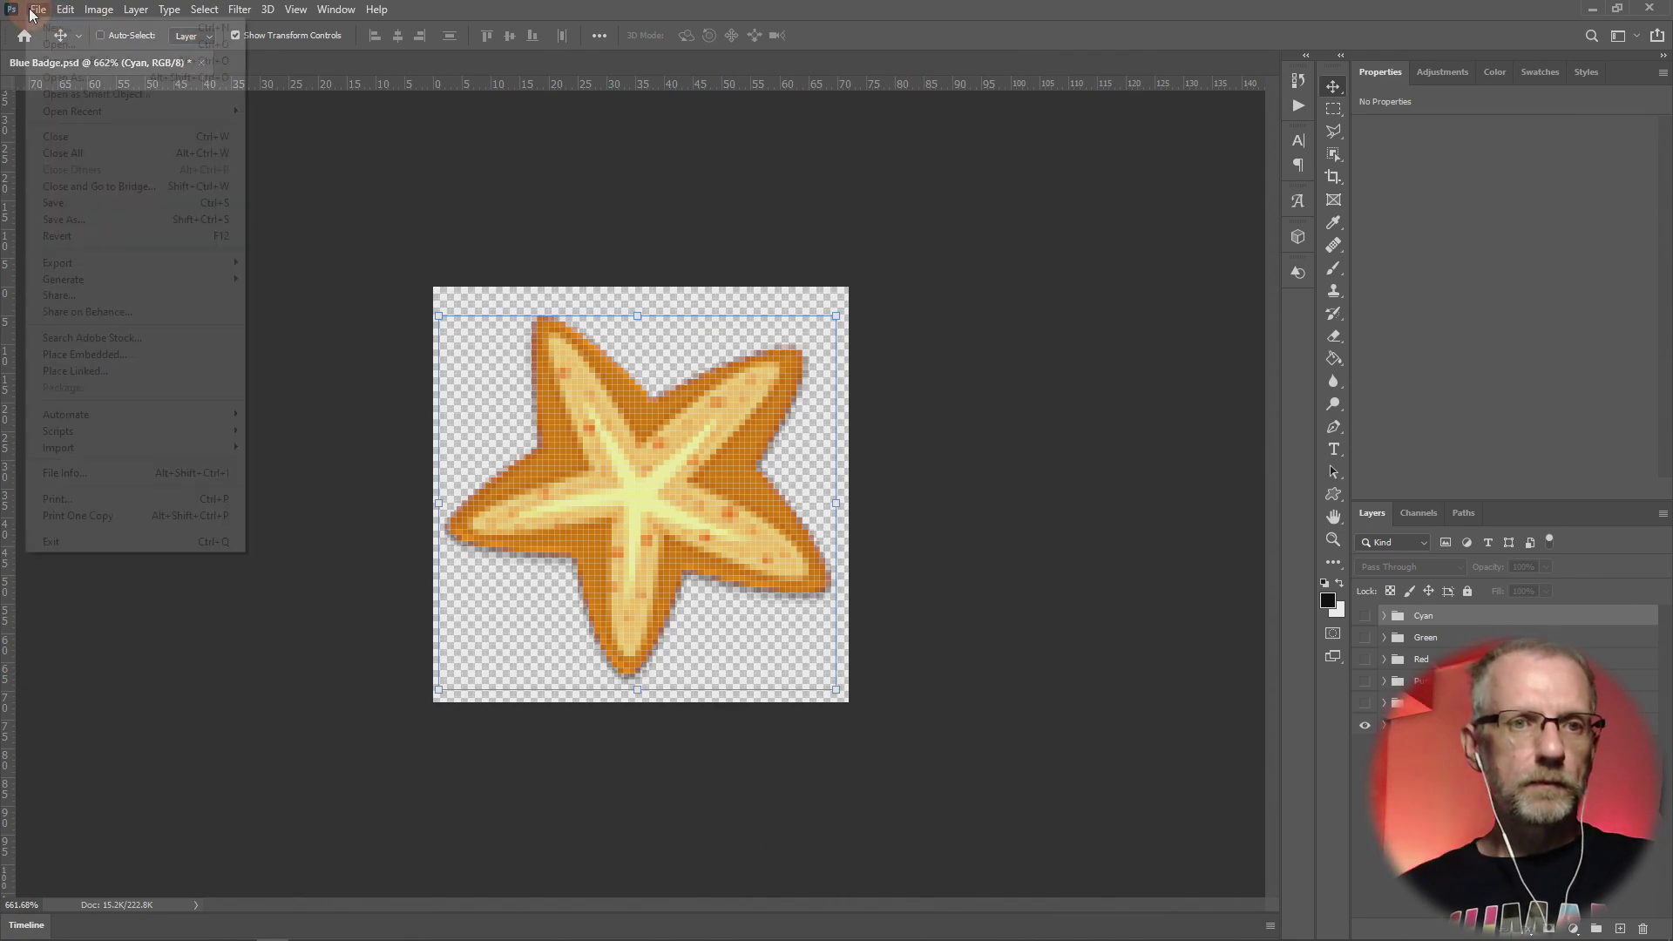
left_click(175, 212)
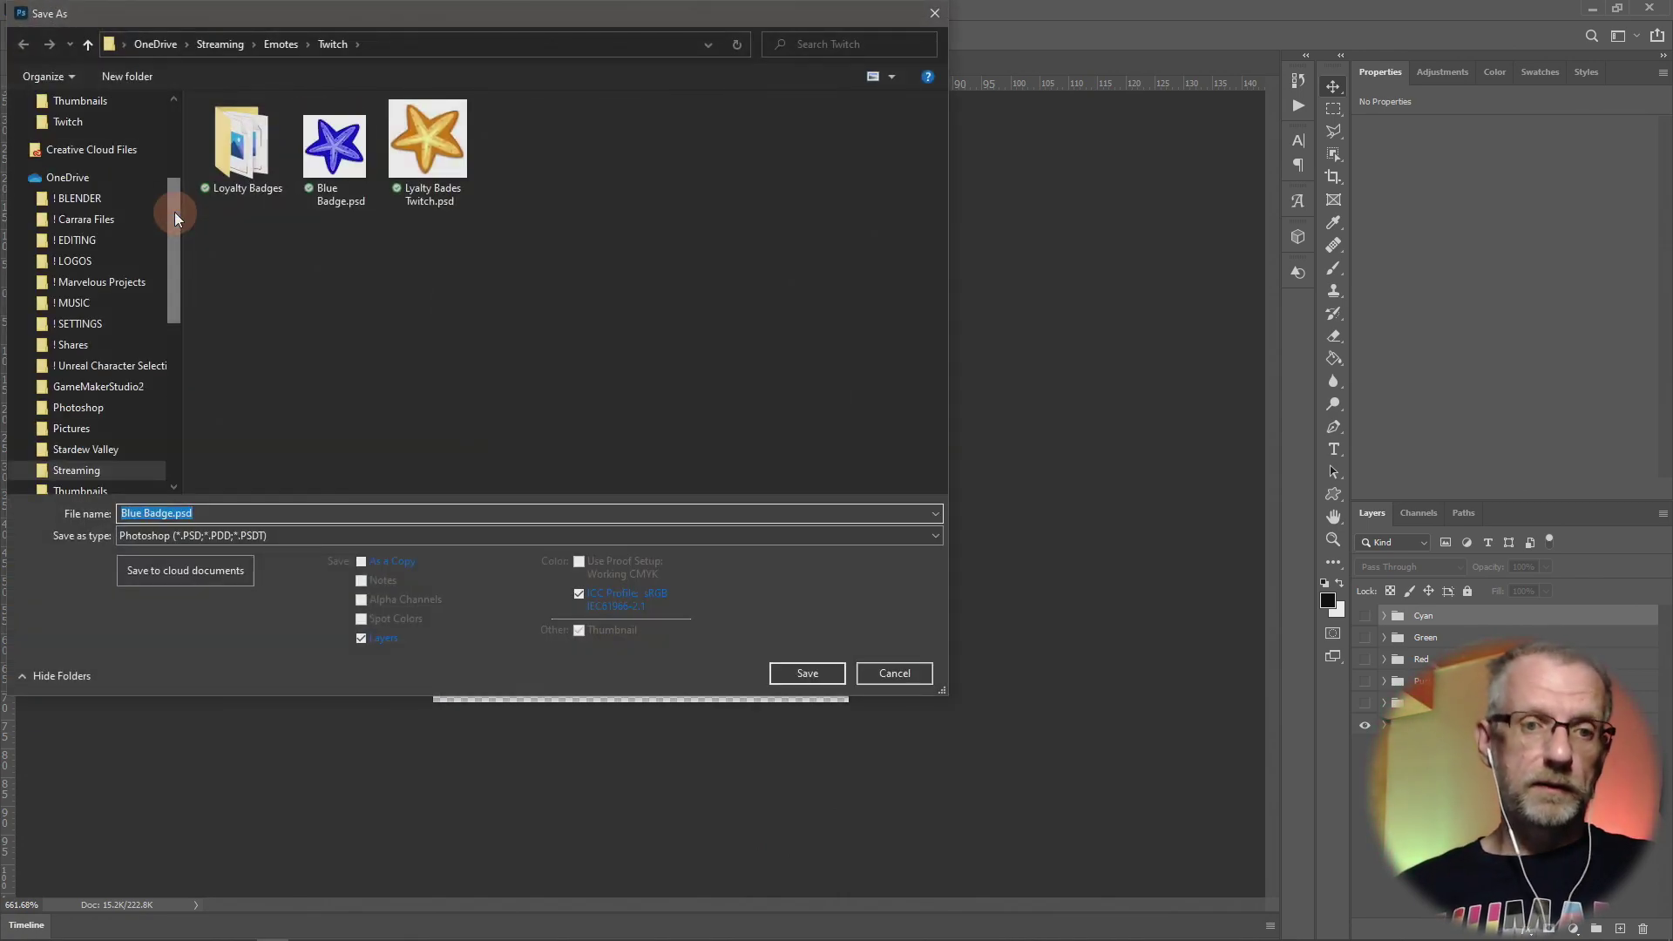
type("Yel")
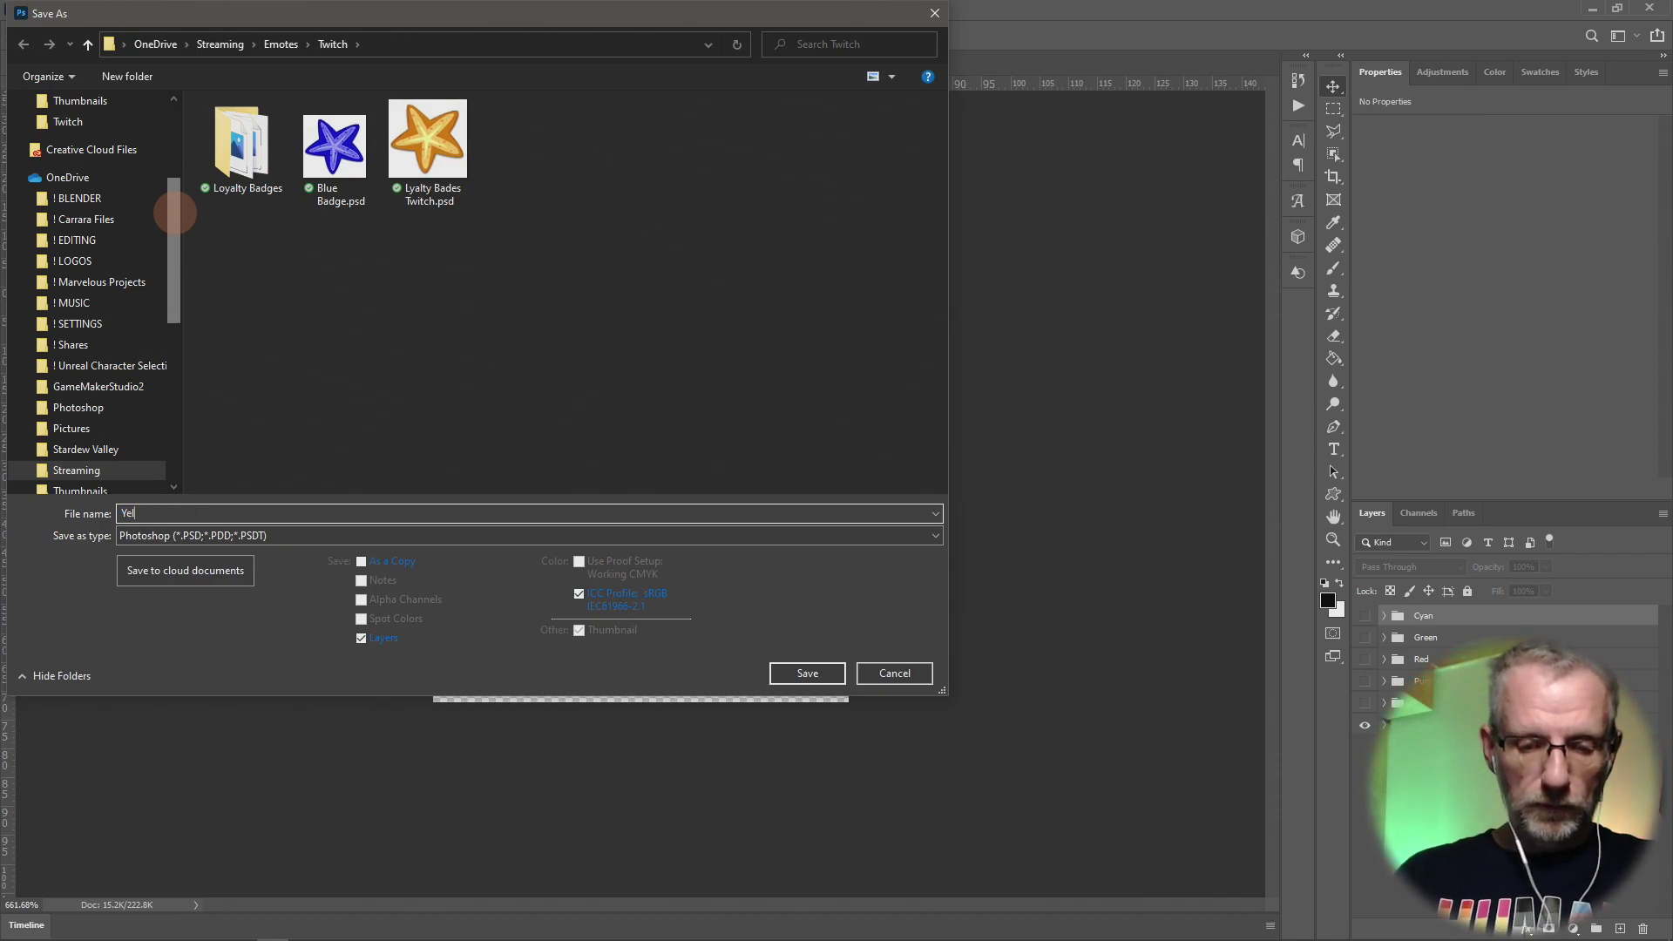
type("low Badge")
key("Return")
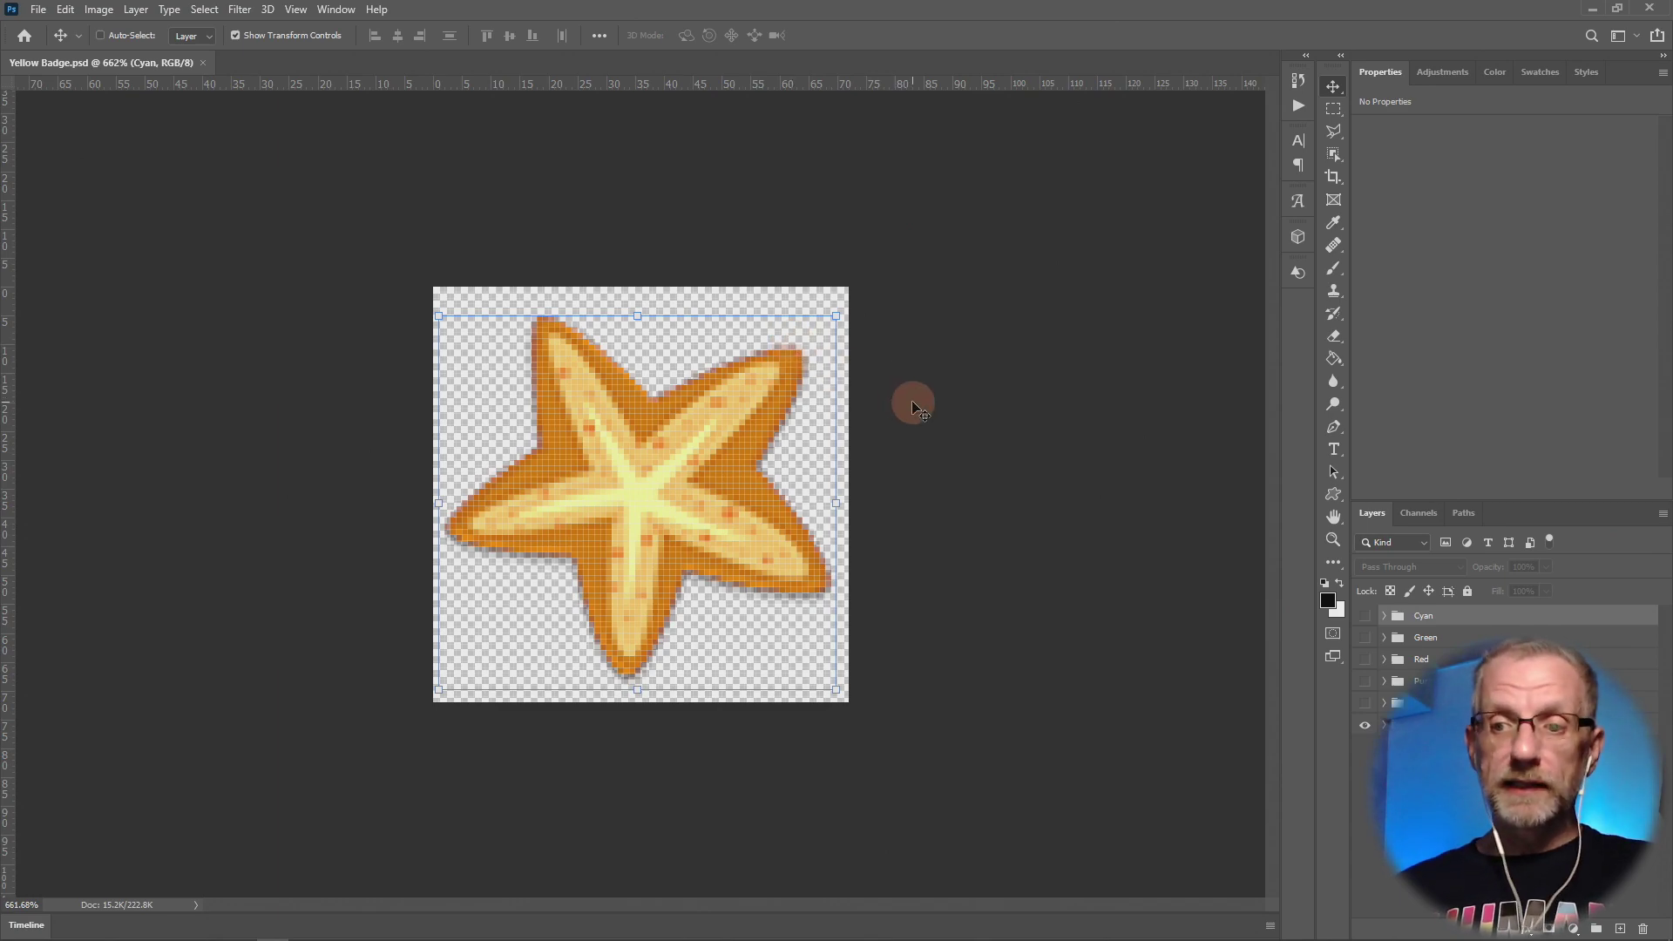
Export the yellow star as PNG at 0.5x, 1x and 0.25x into a new folder named "Yellow" inside Loyalty Badges.
left_click(40, 11)
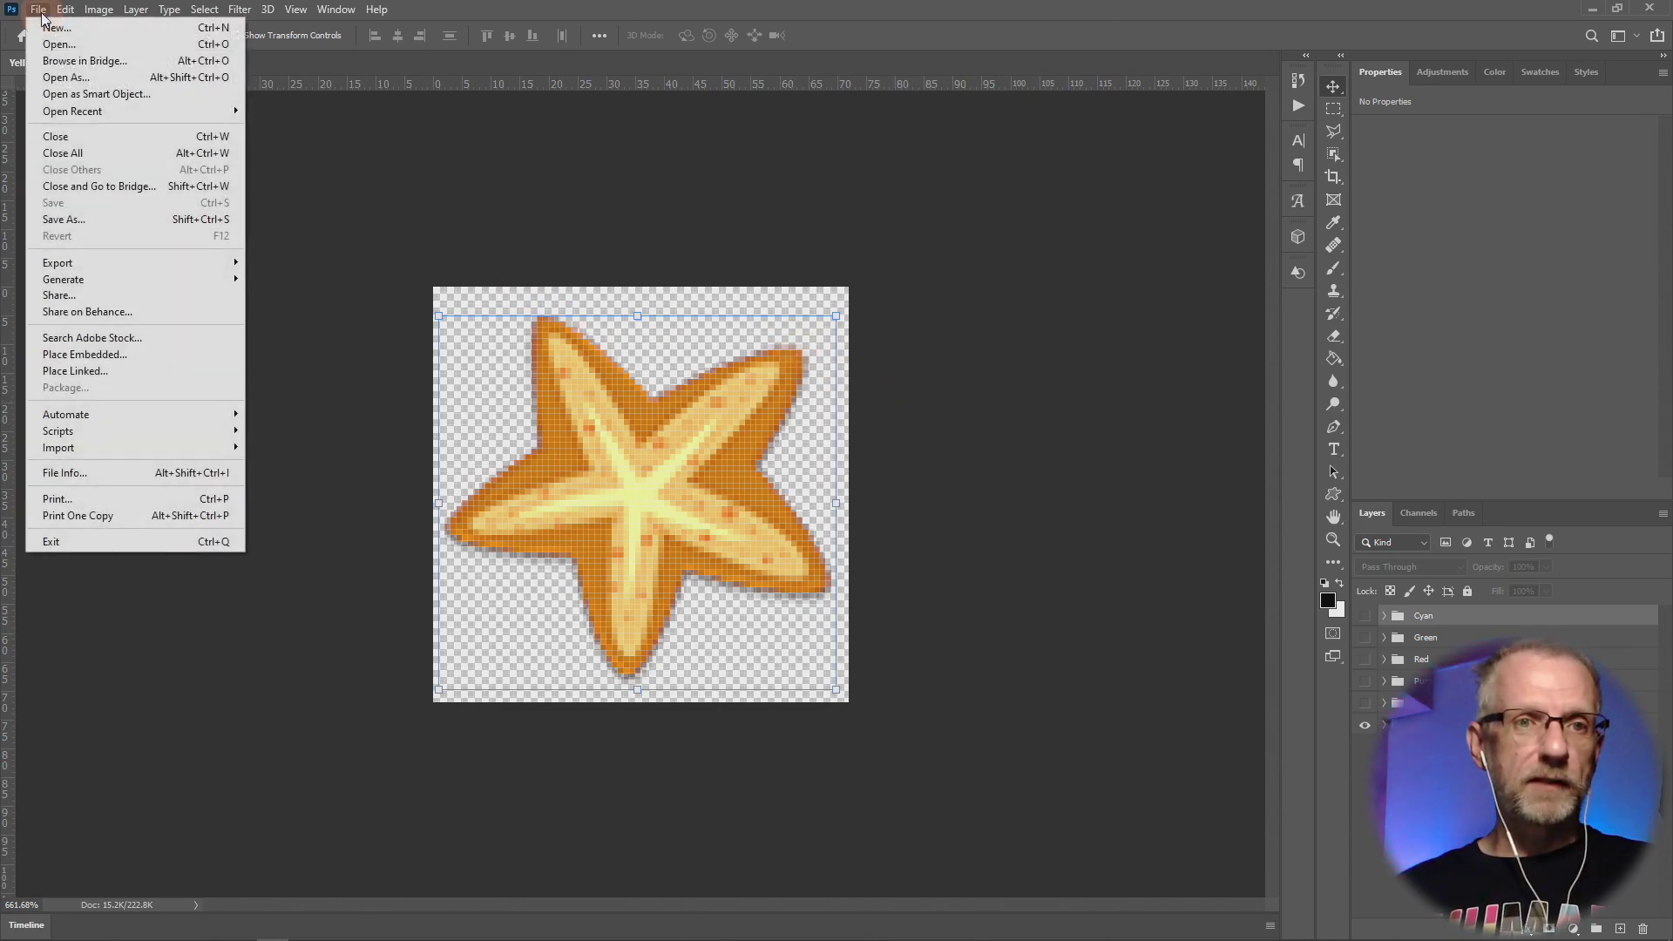
mouse_move(165, 264)
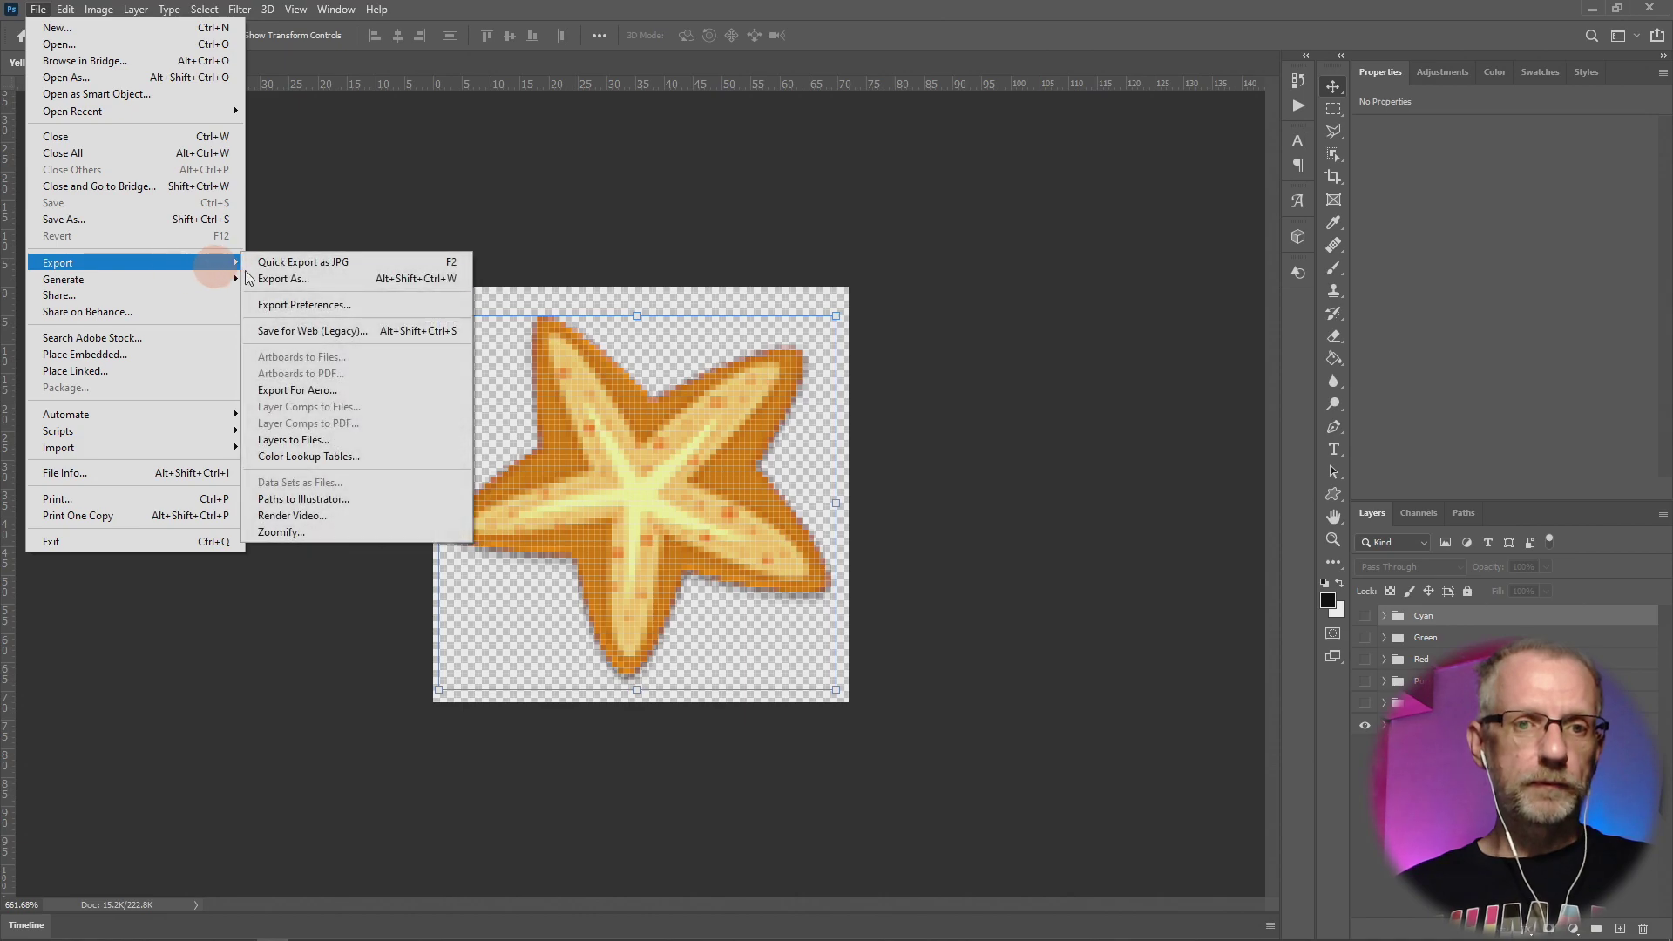
left_click(286, 276)
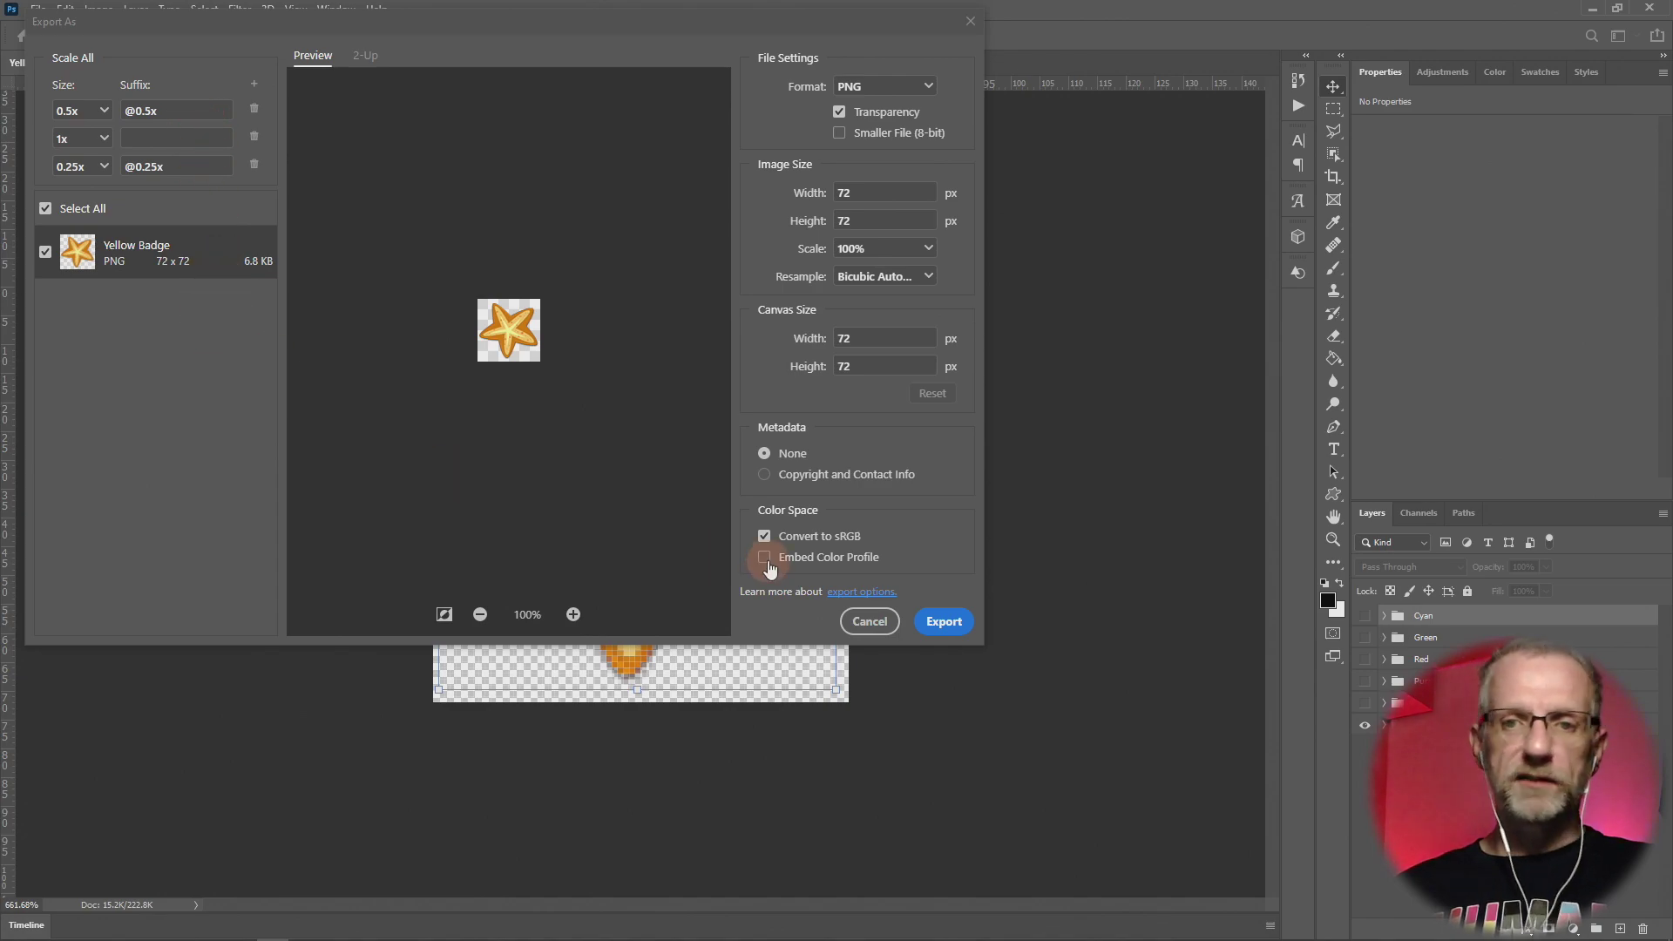
left_click(945, 624)
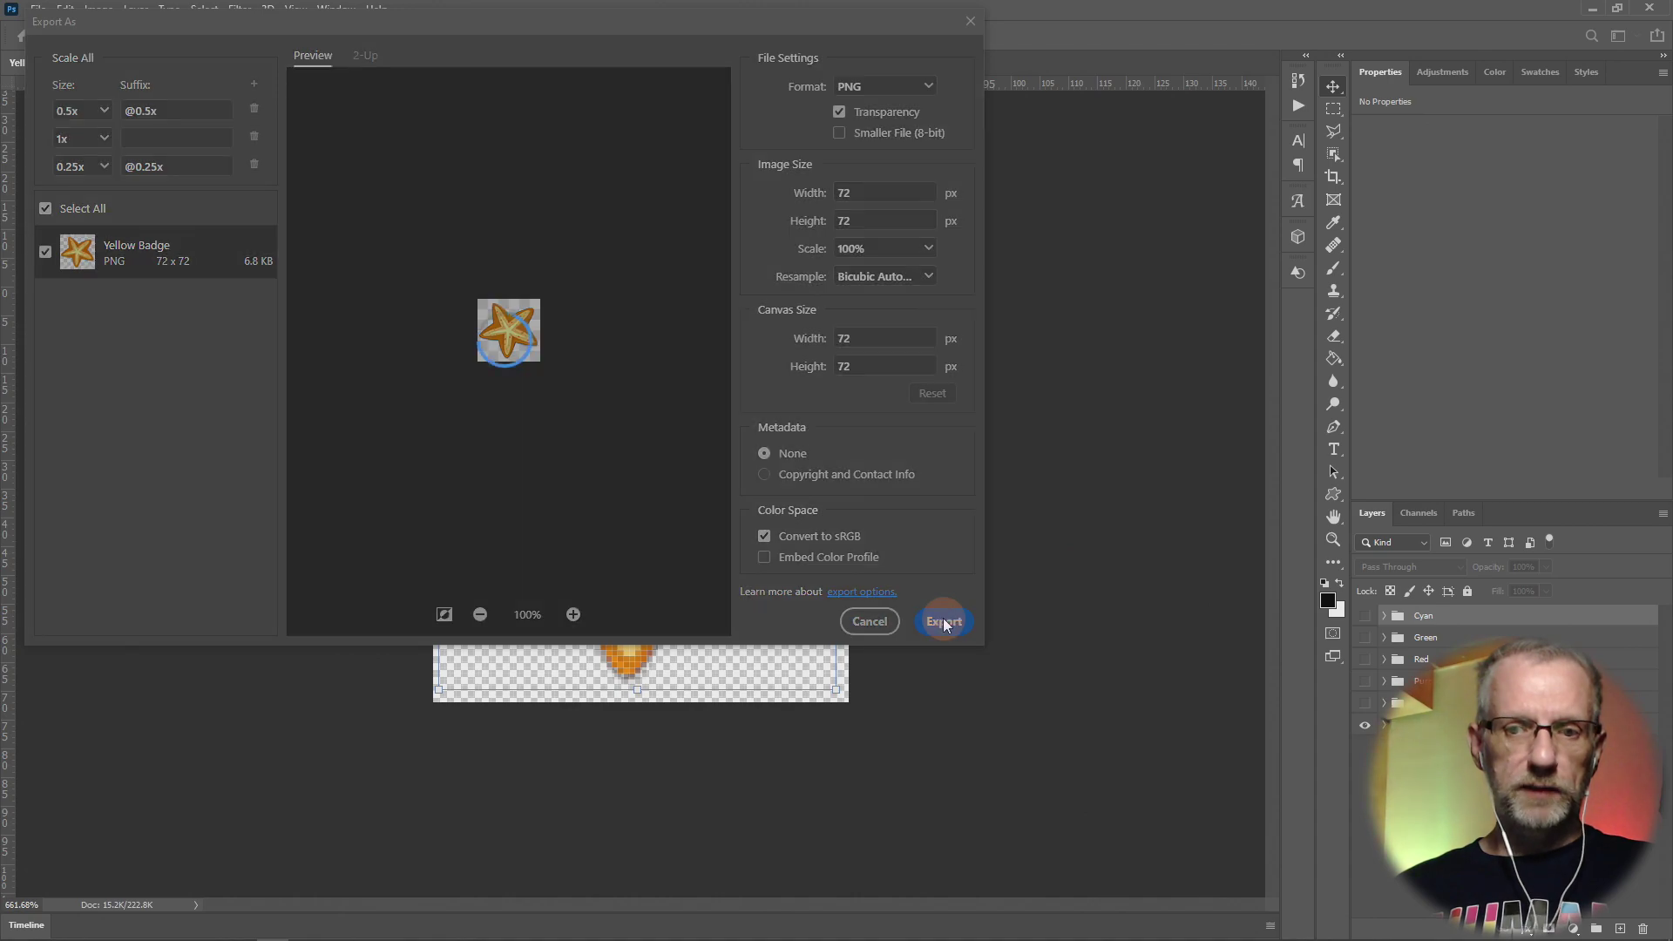
left_click(411, 51)
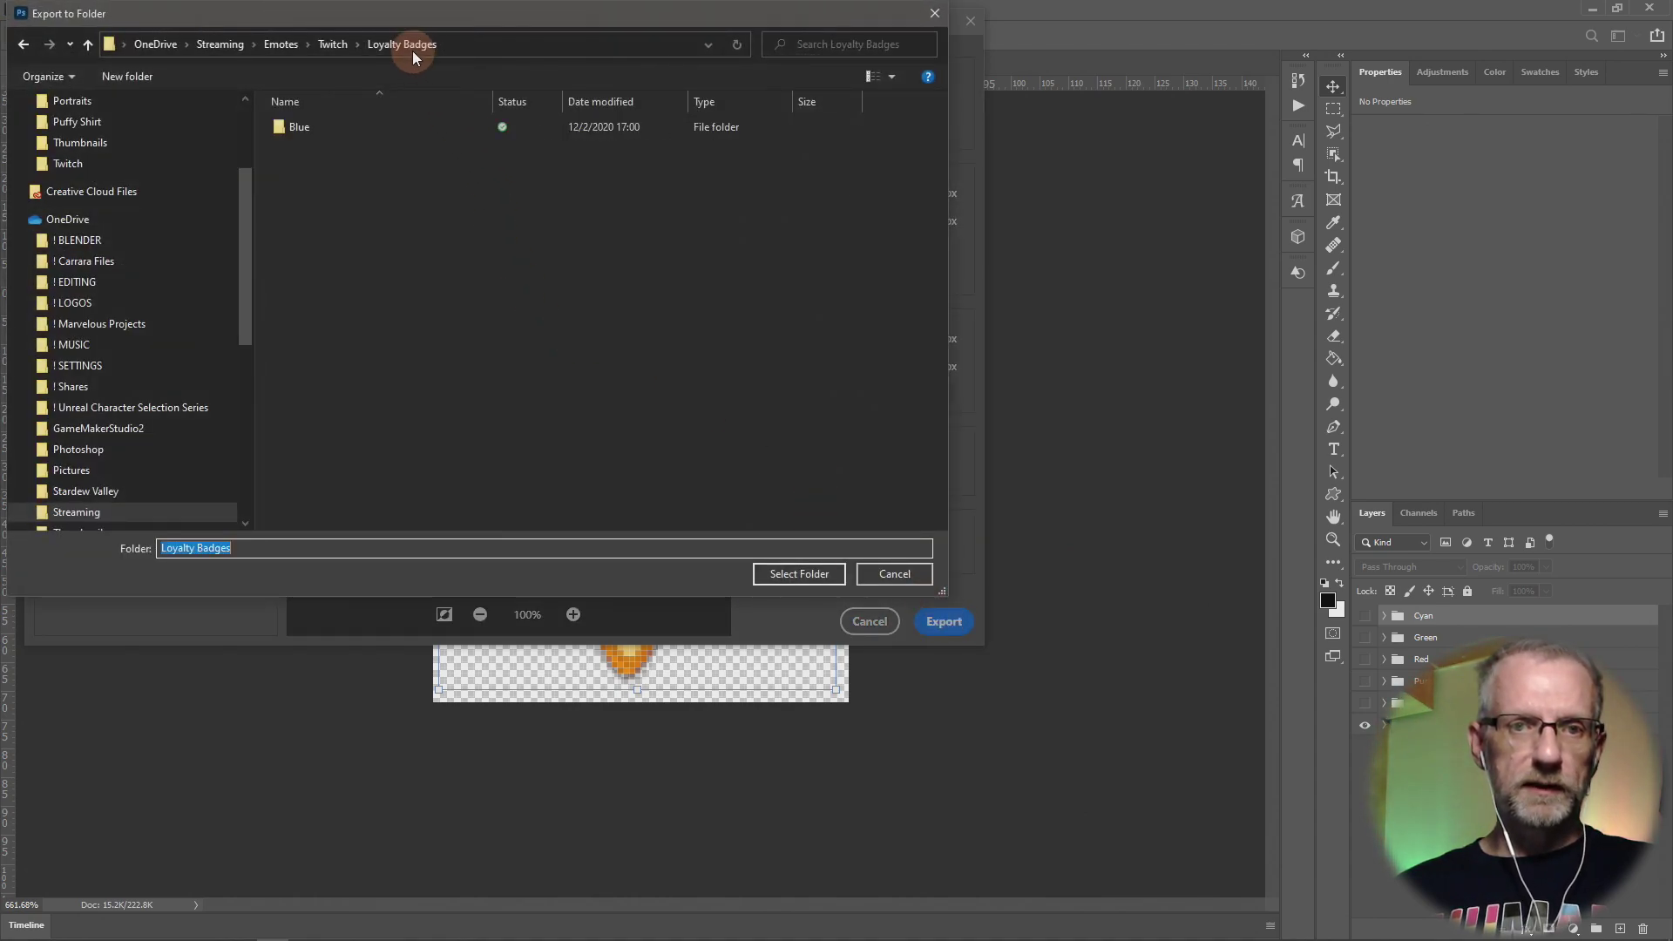
right_click(436, 294)
mouse_move(402, 638)
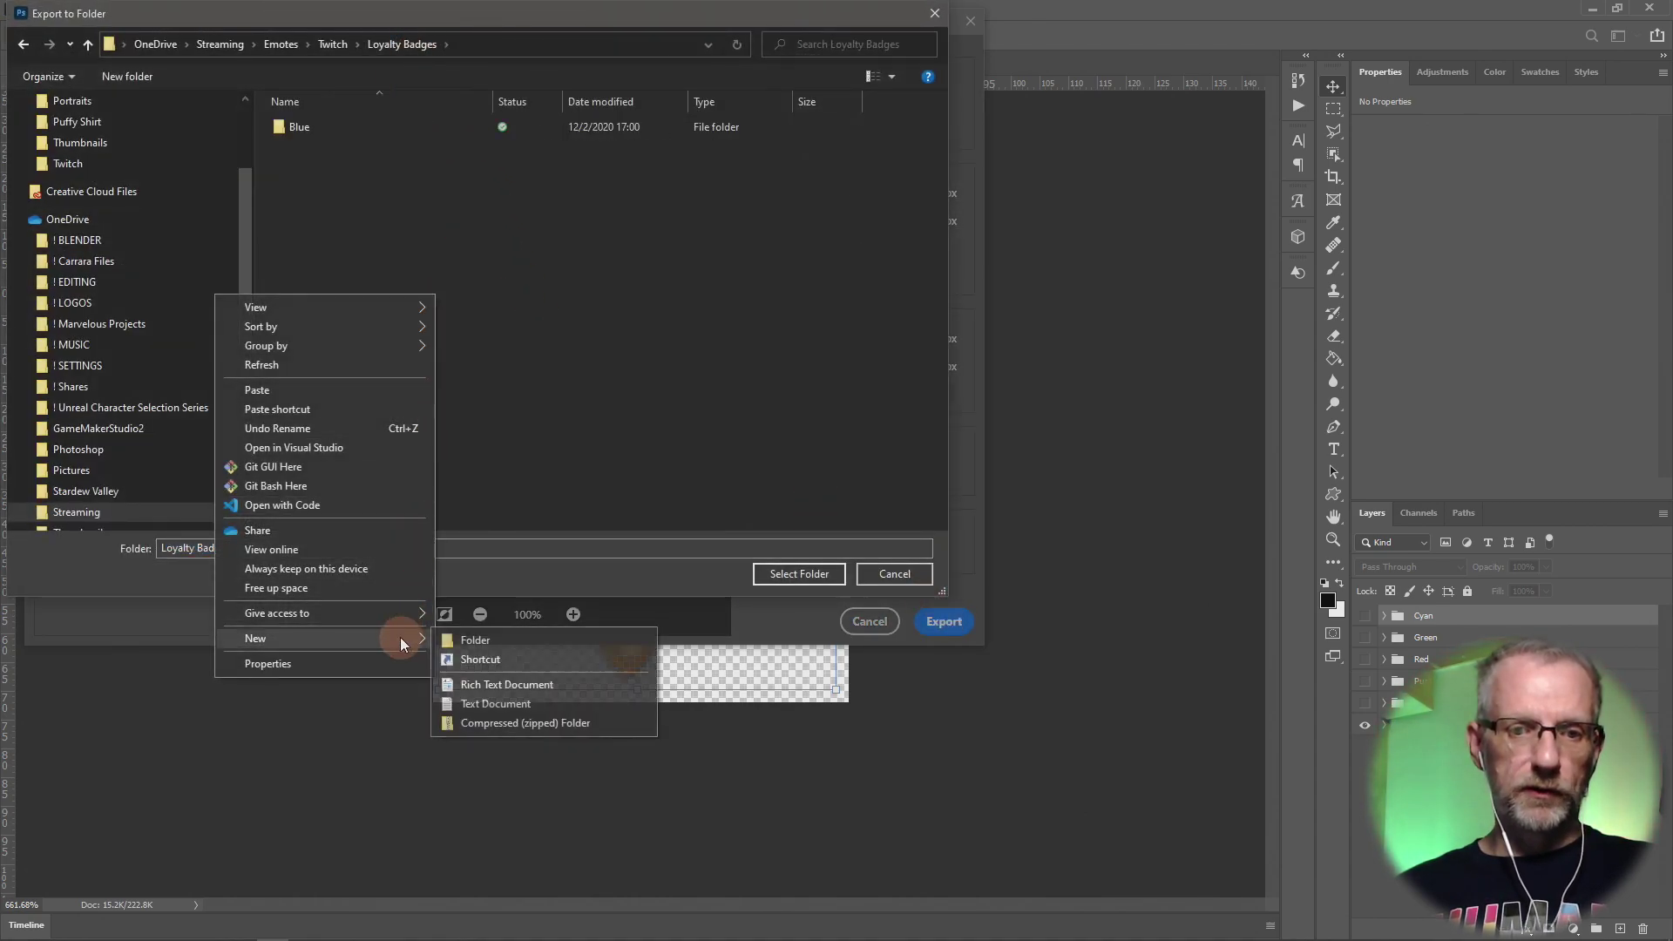
left_click(465, 640)
type("Yellow")
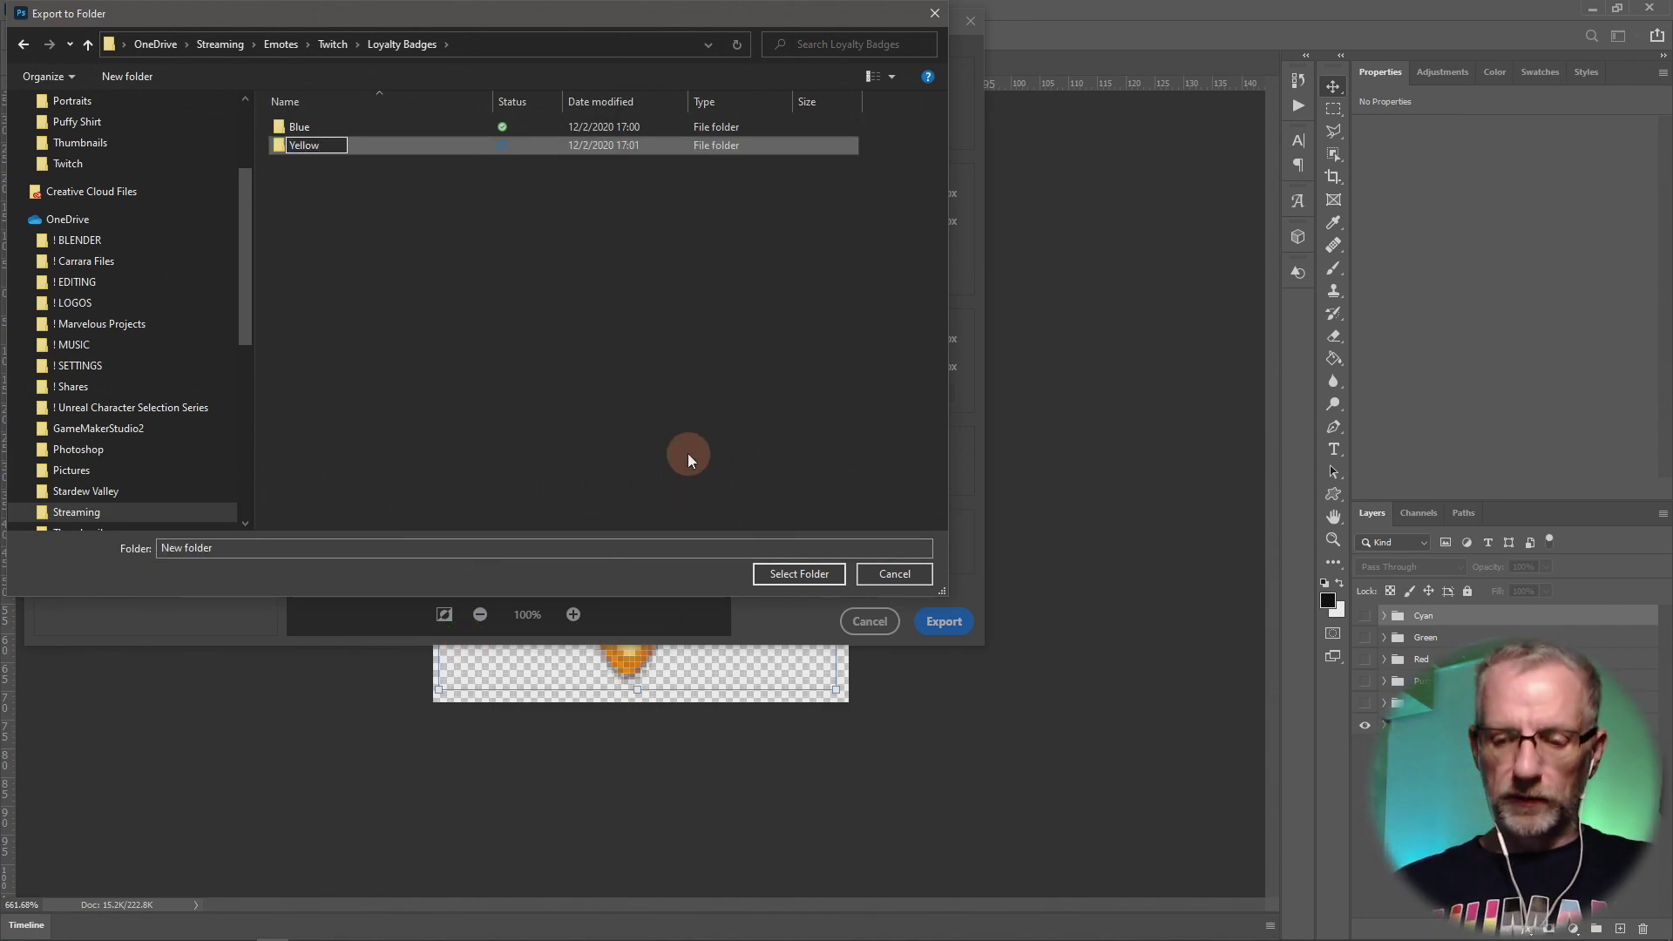
left_click(464, 205)
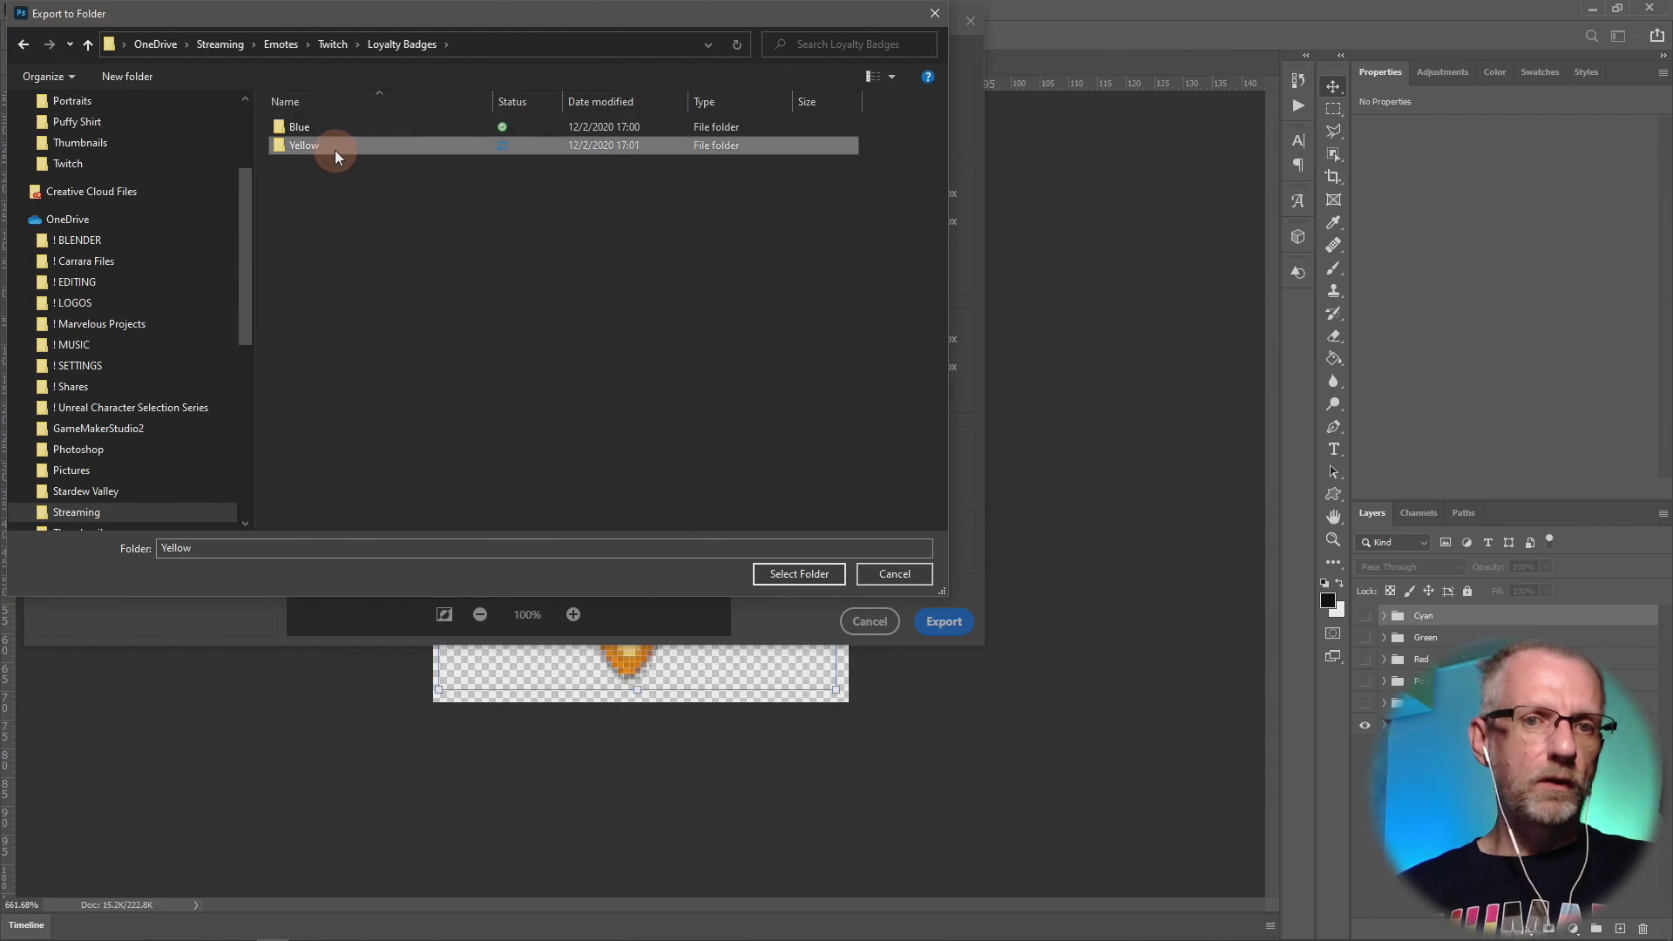
double_click(335, 148)
left_click(807, 579)
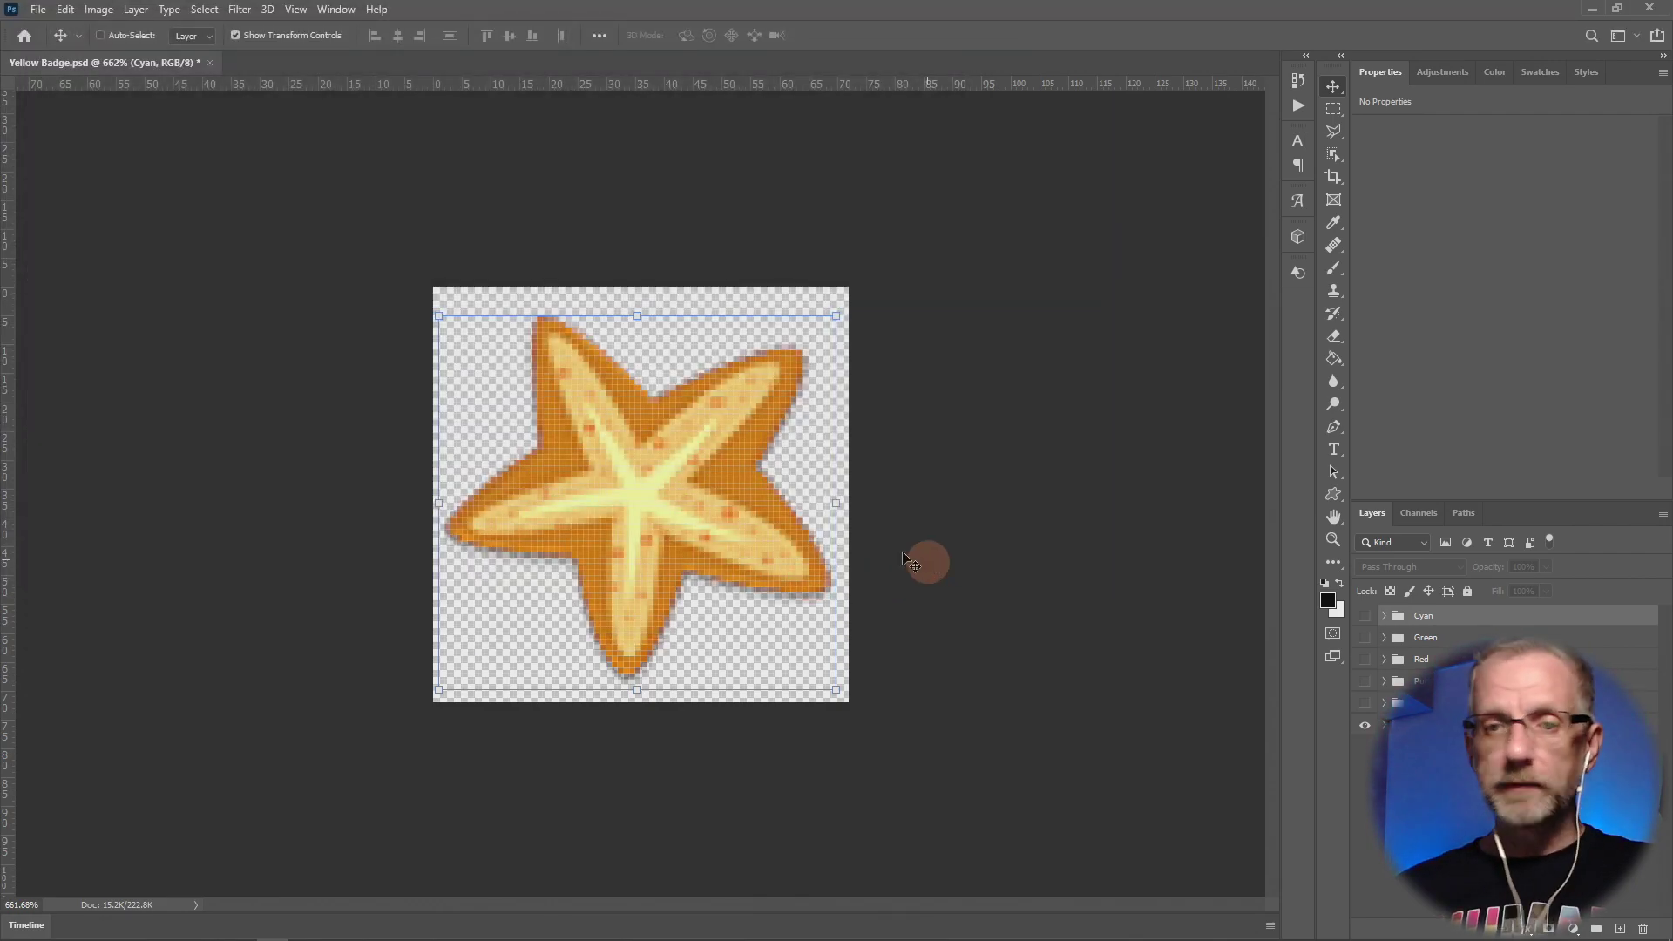
Hide the yellow star, show the purple one, and save the document as "Purple Badge" in Photoshop format in the Twitch folder.
left_click(1365, 727)
left_click(1365, 680)
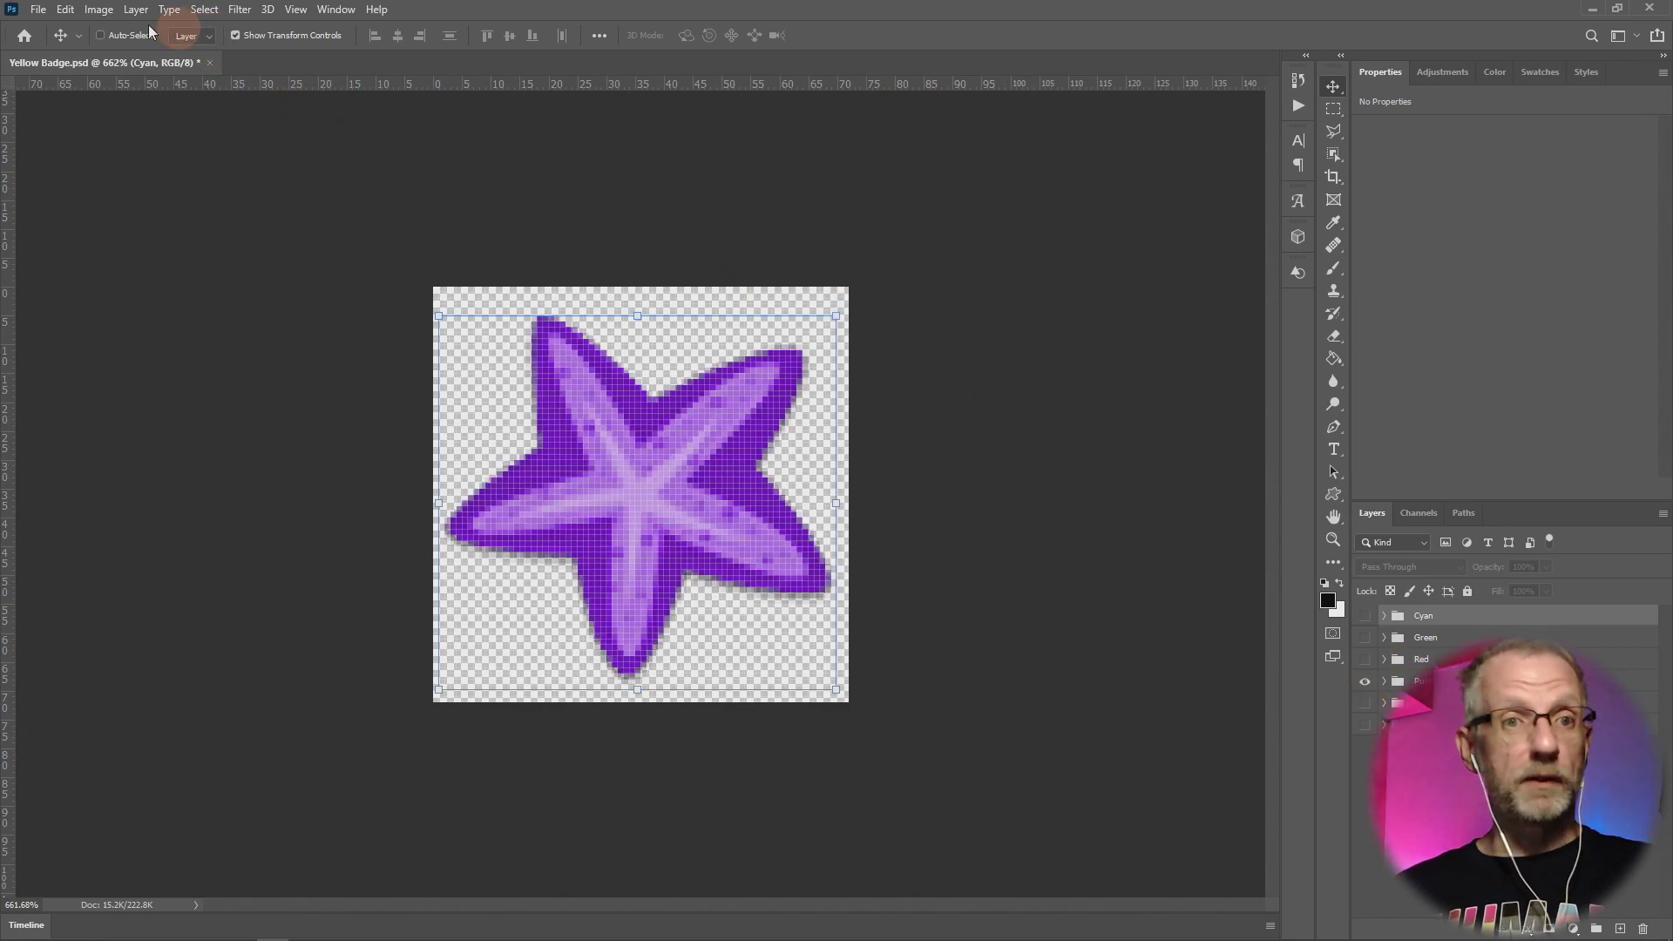
left_click(38, 10)
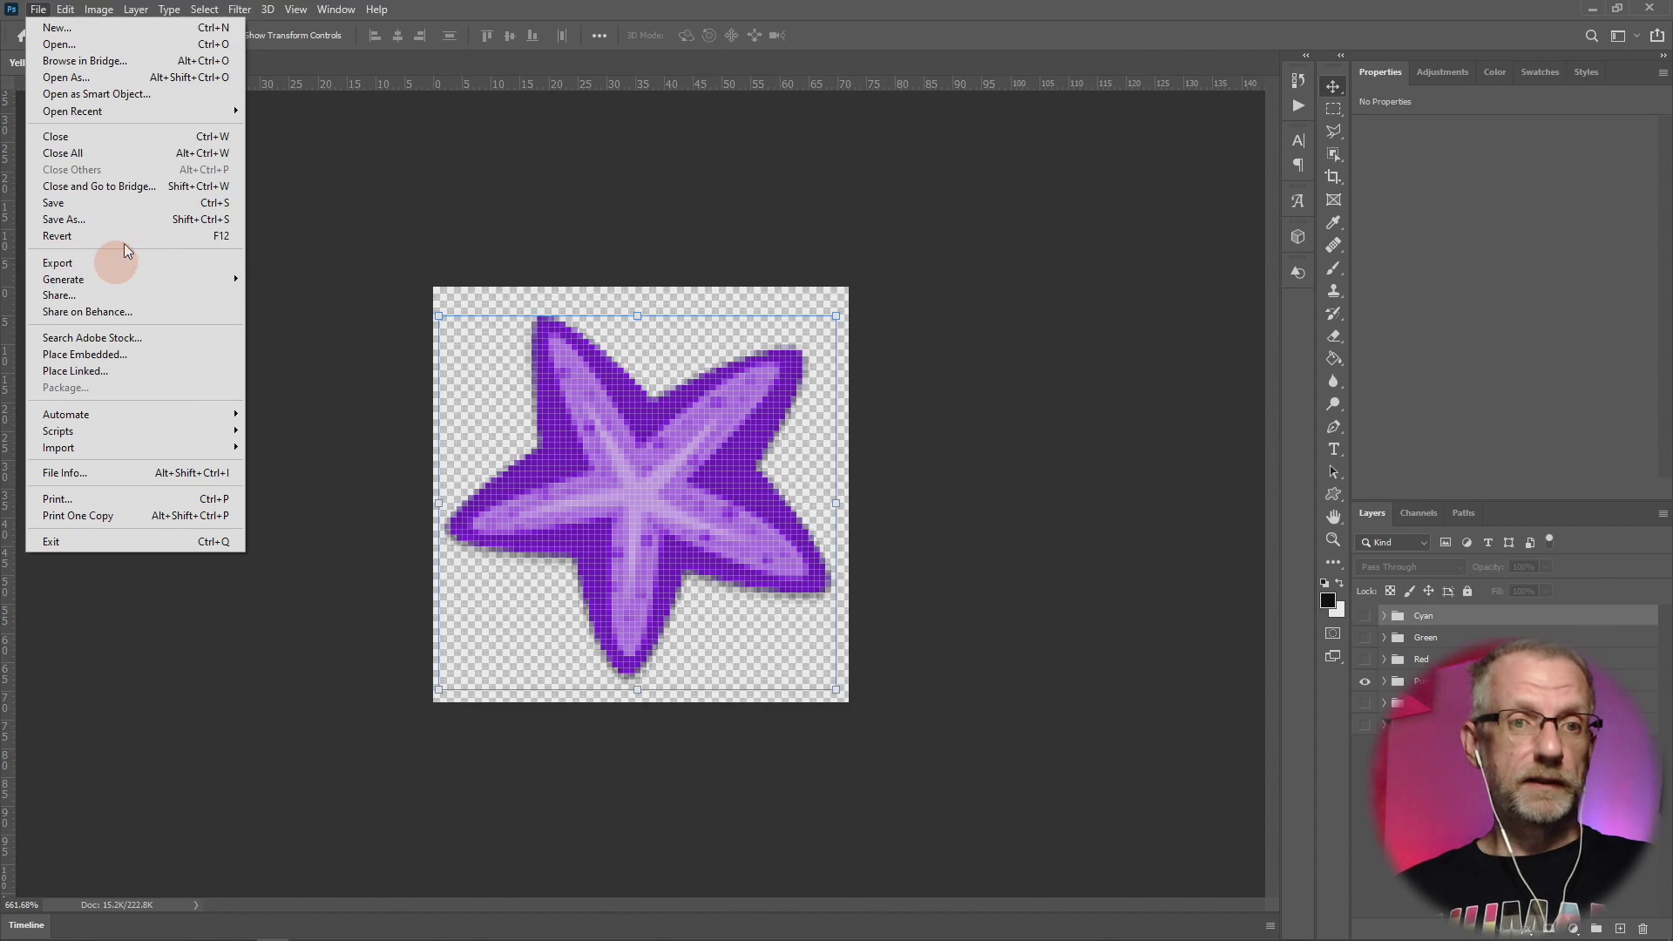
left_click(128, 218)
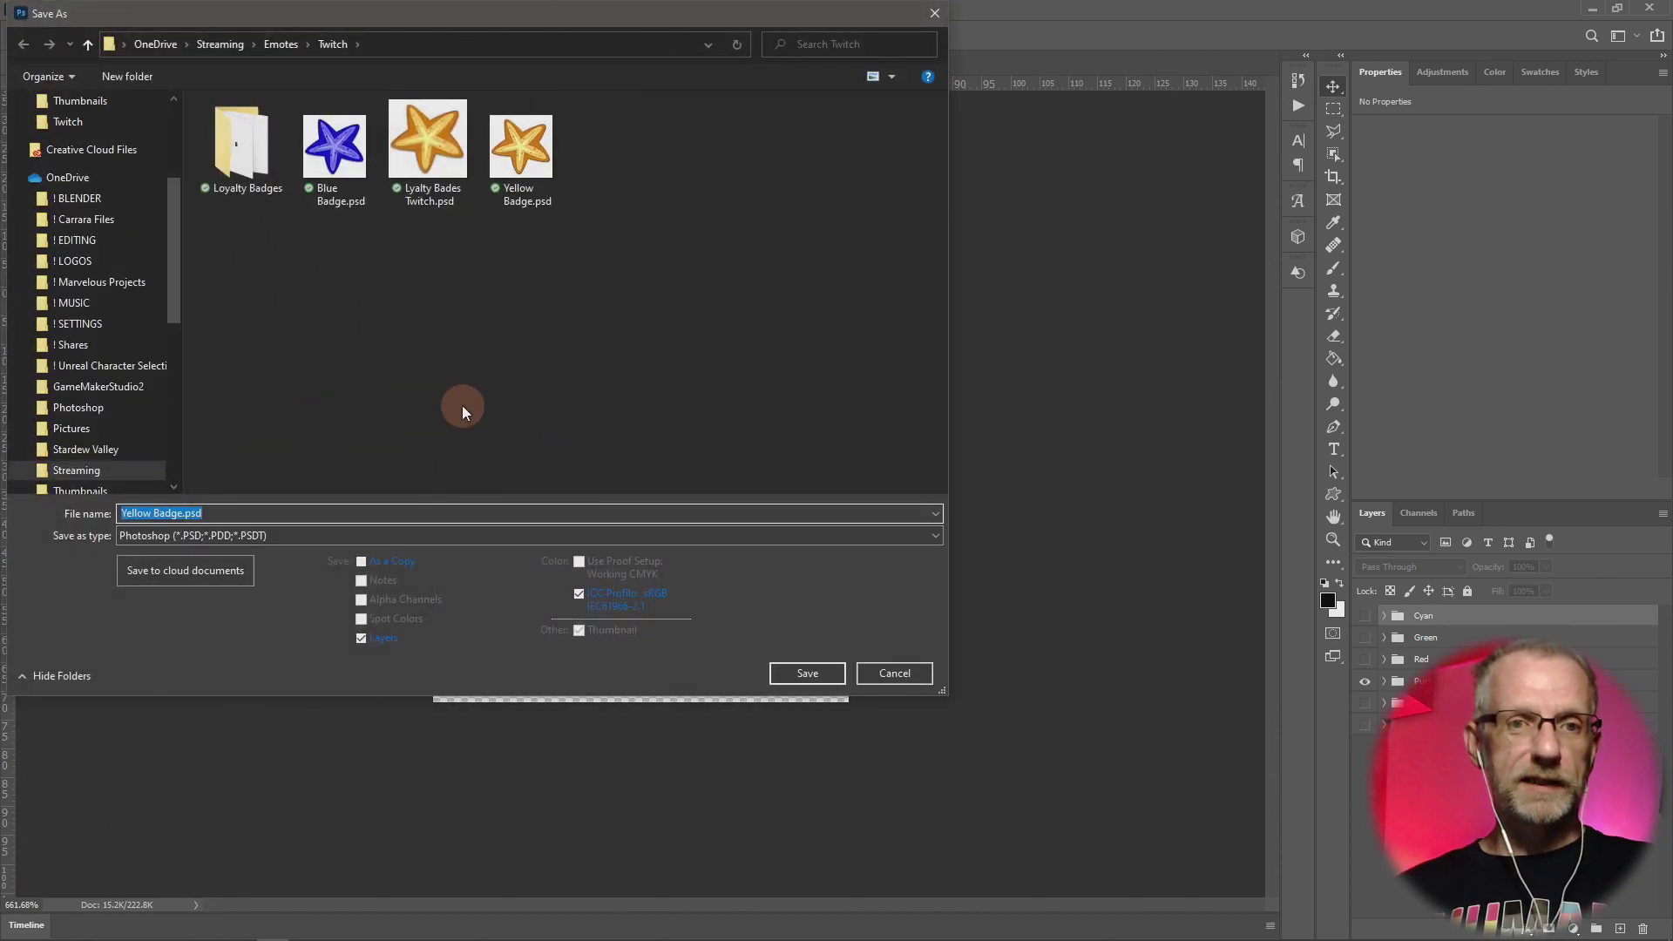
type("P")
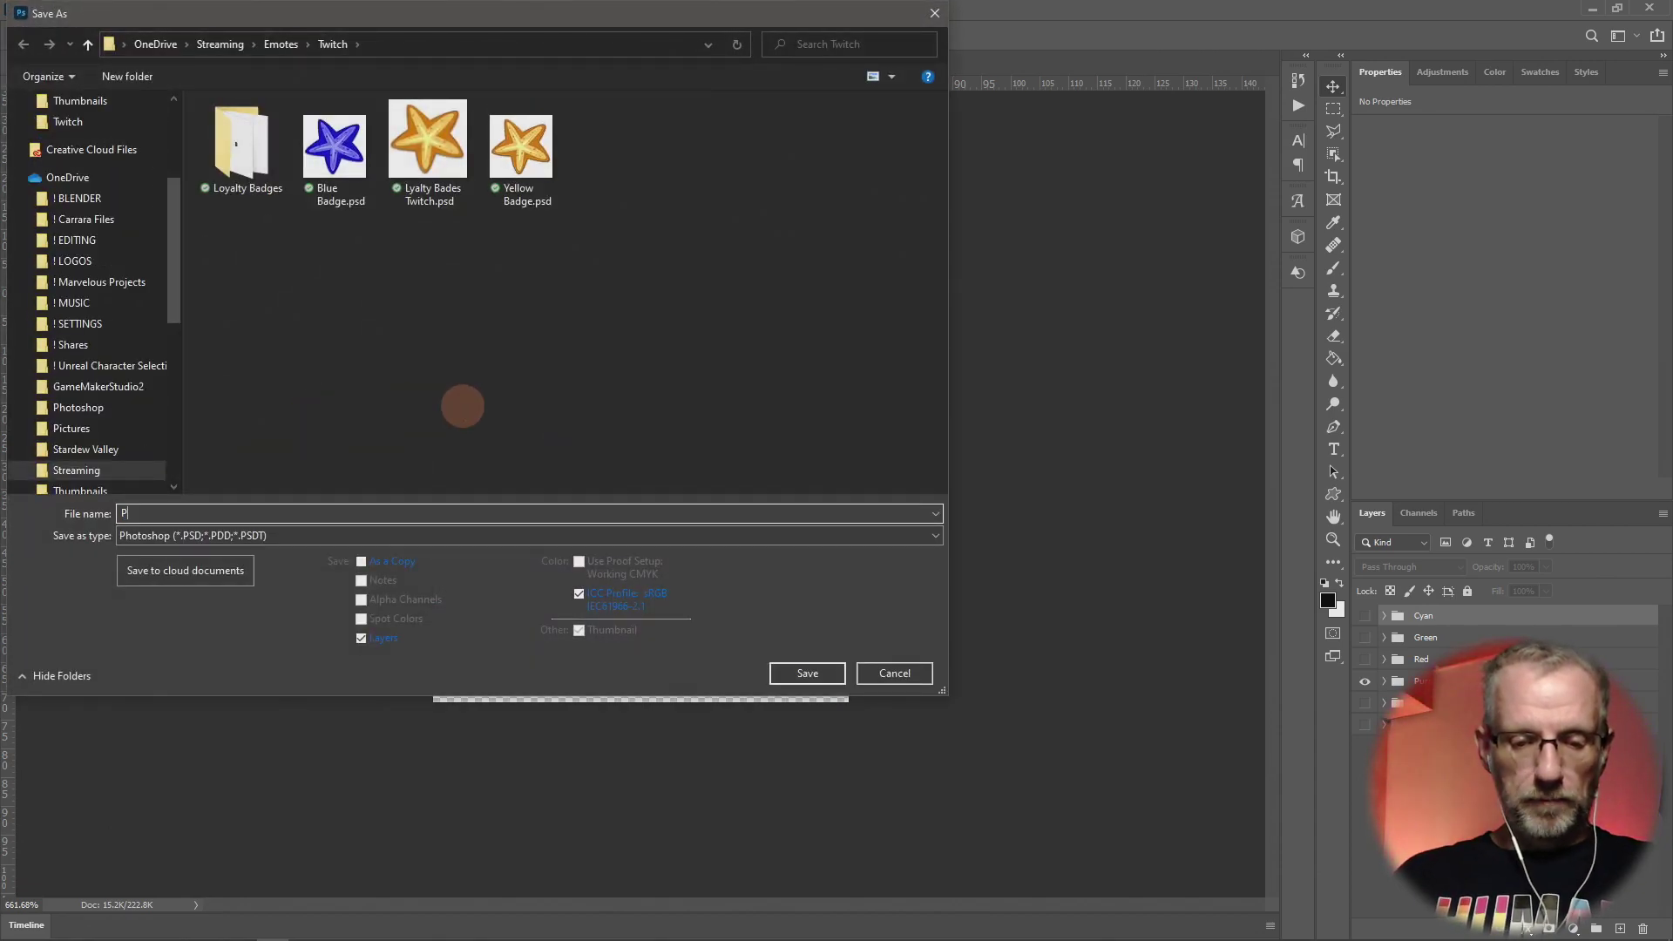
type("urple Badge")
key("Return")
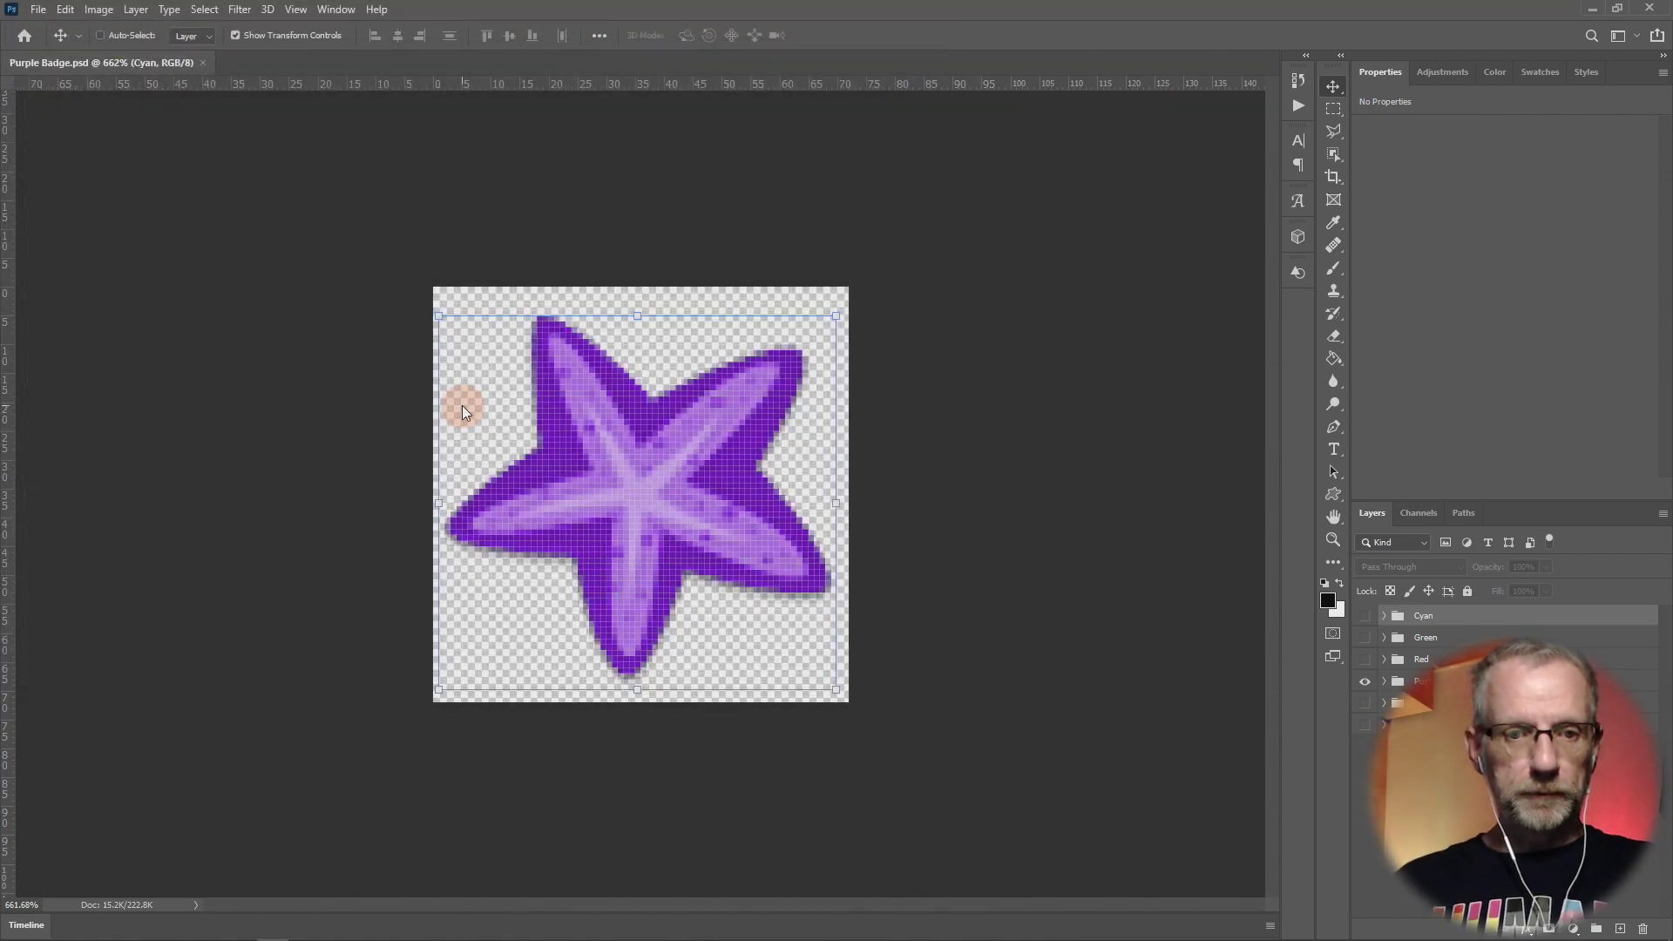
Begin exporting the purple star and create a destination folder named "Purple" inside Loyalty Badges.
left_click(38, 8)
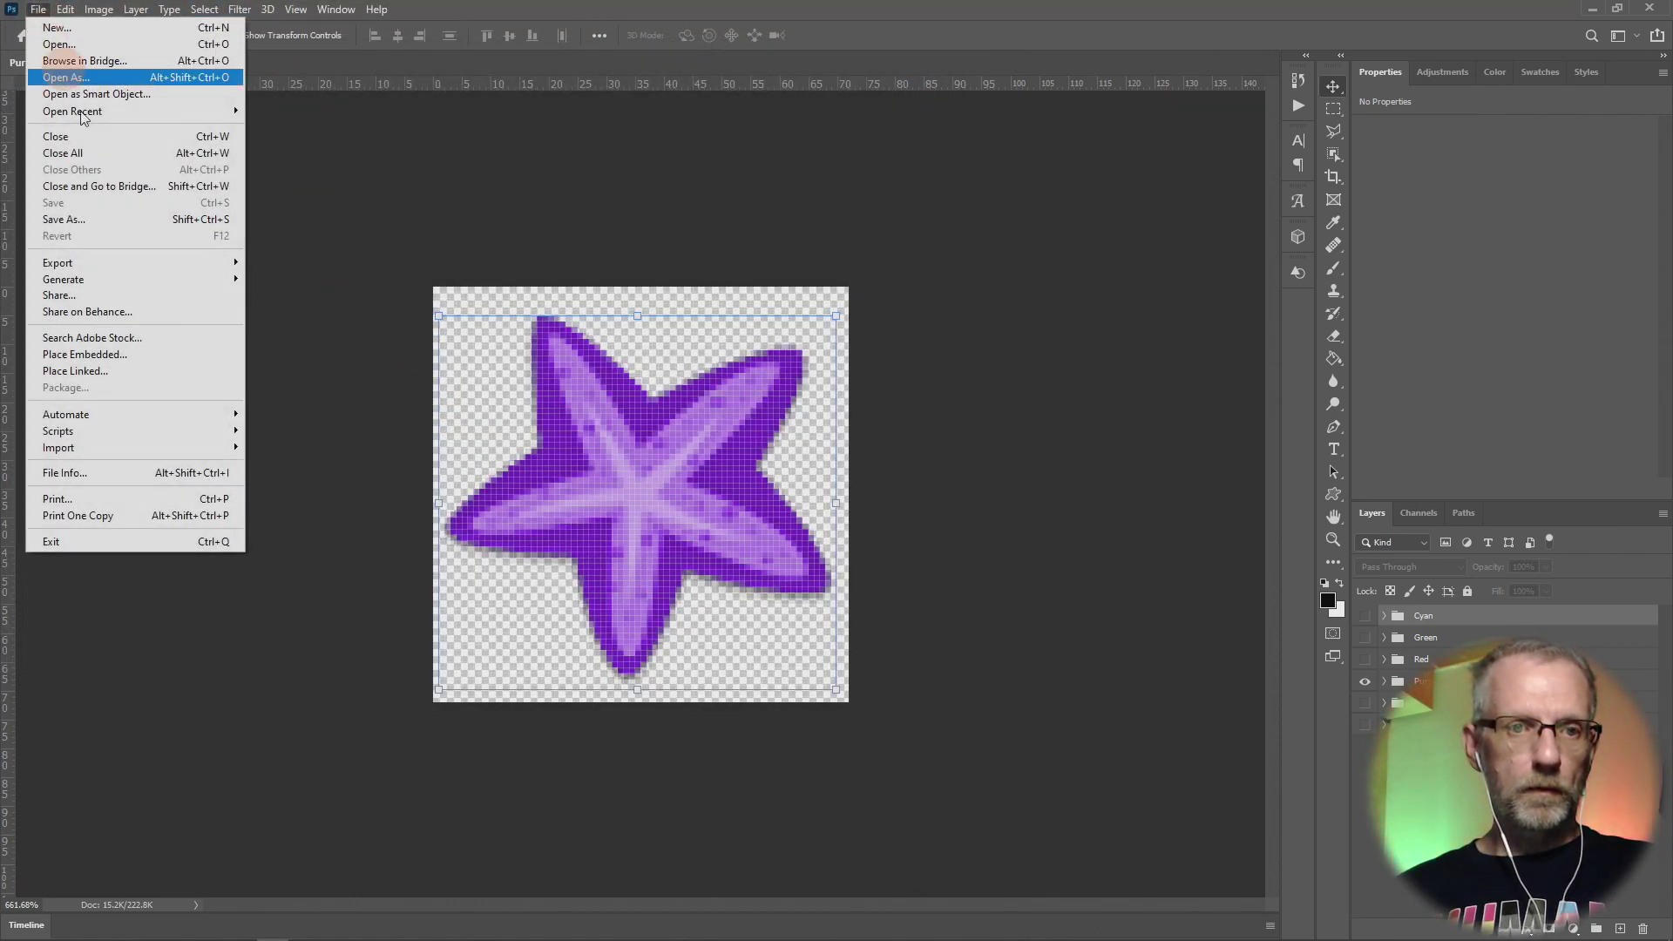
mouse_move(174, 263)
left_click(287, 279)
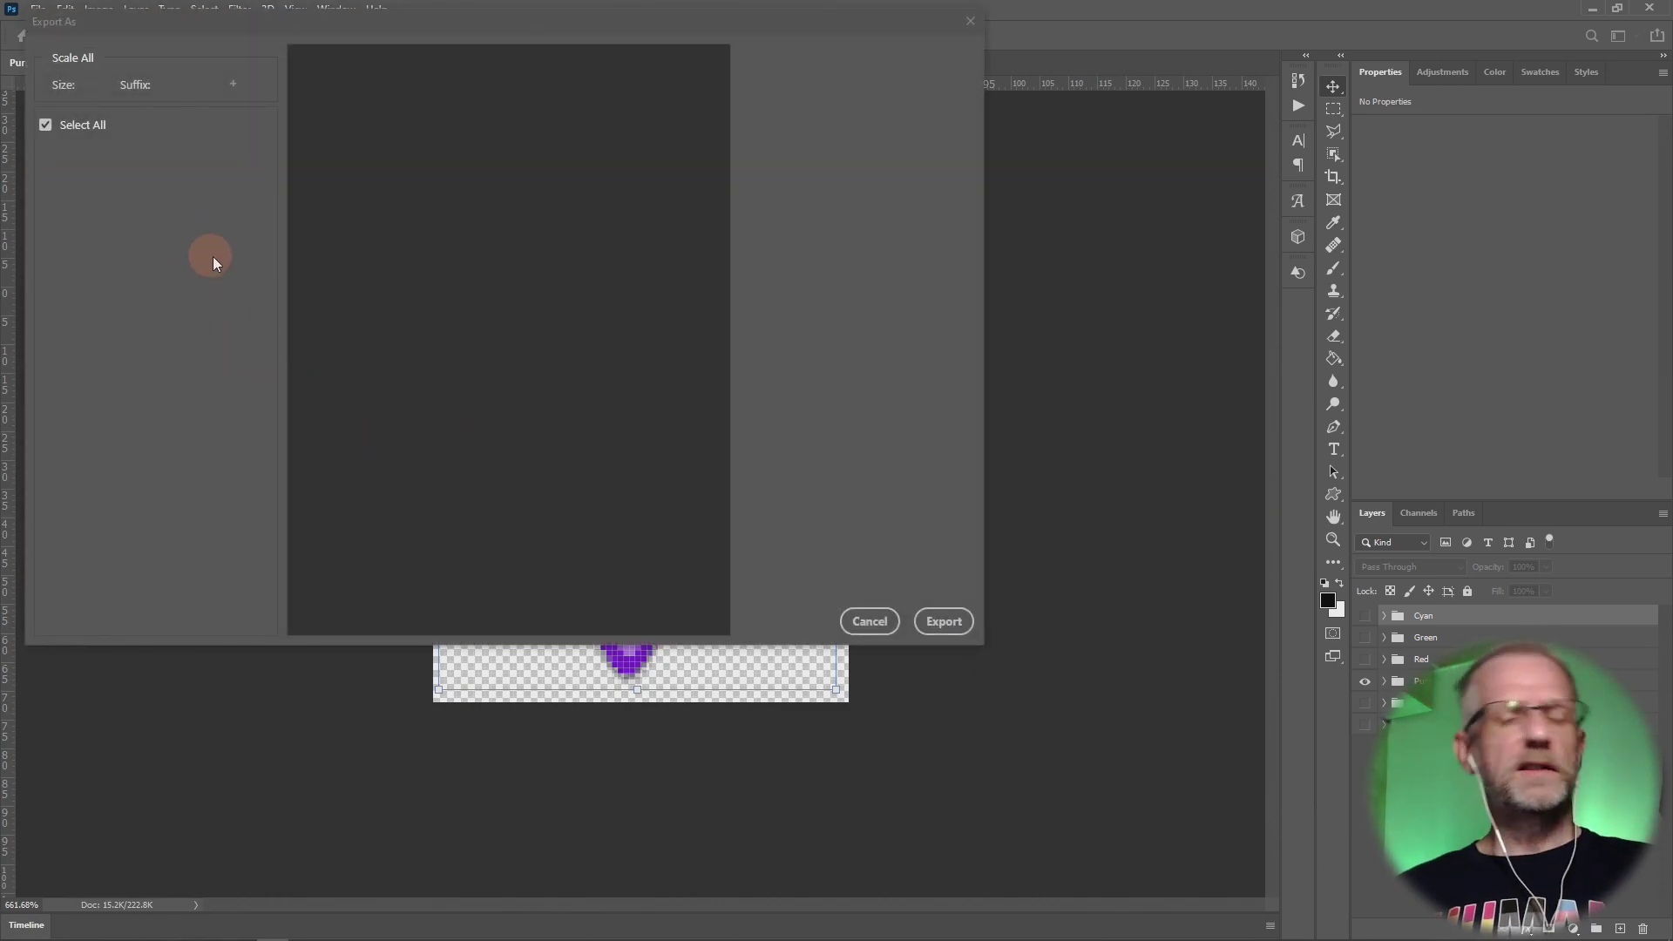
left_click(946, 621)
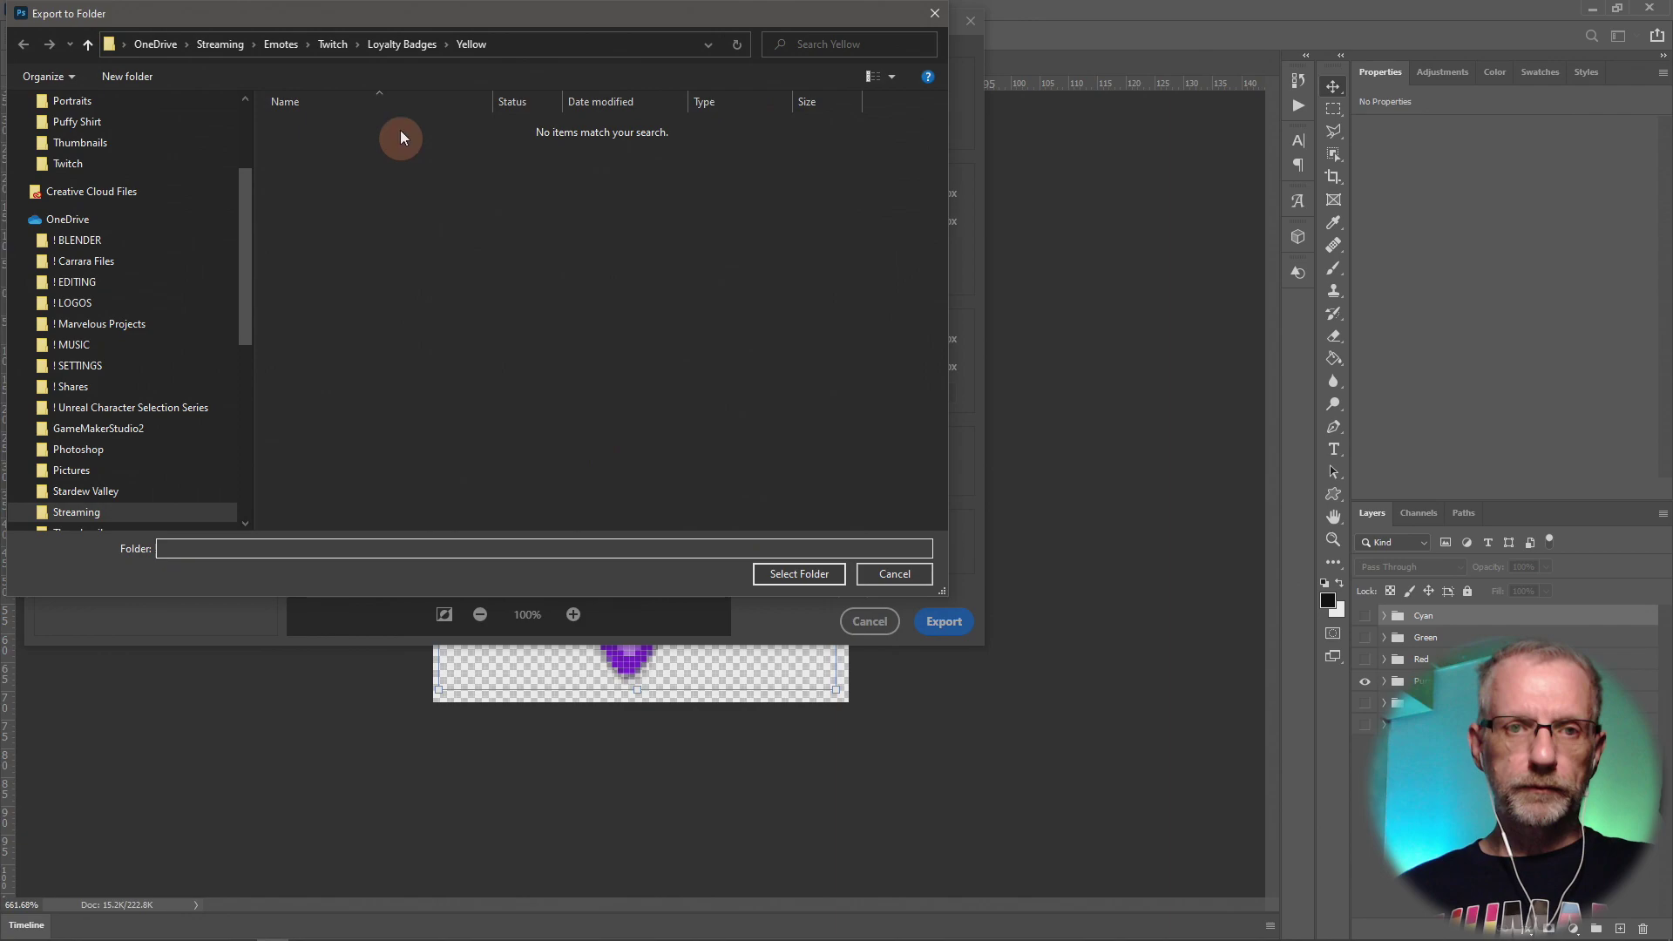
left_click(399, 44)
right_click(385, 289)
mouse_move(313, 636)
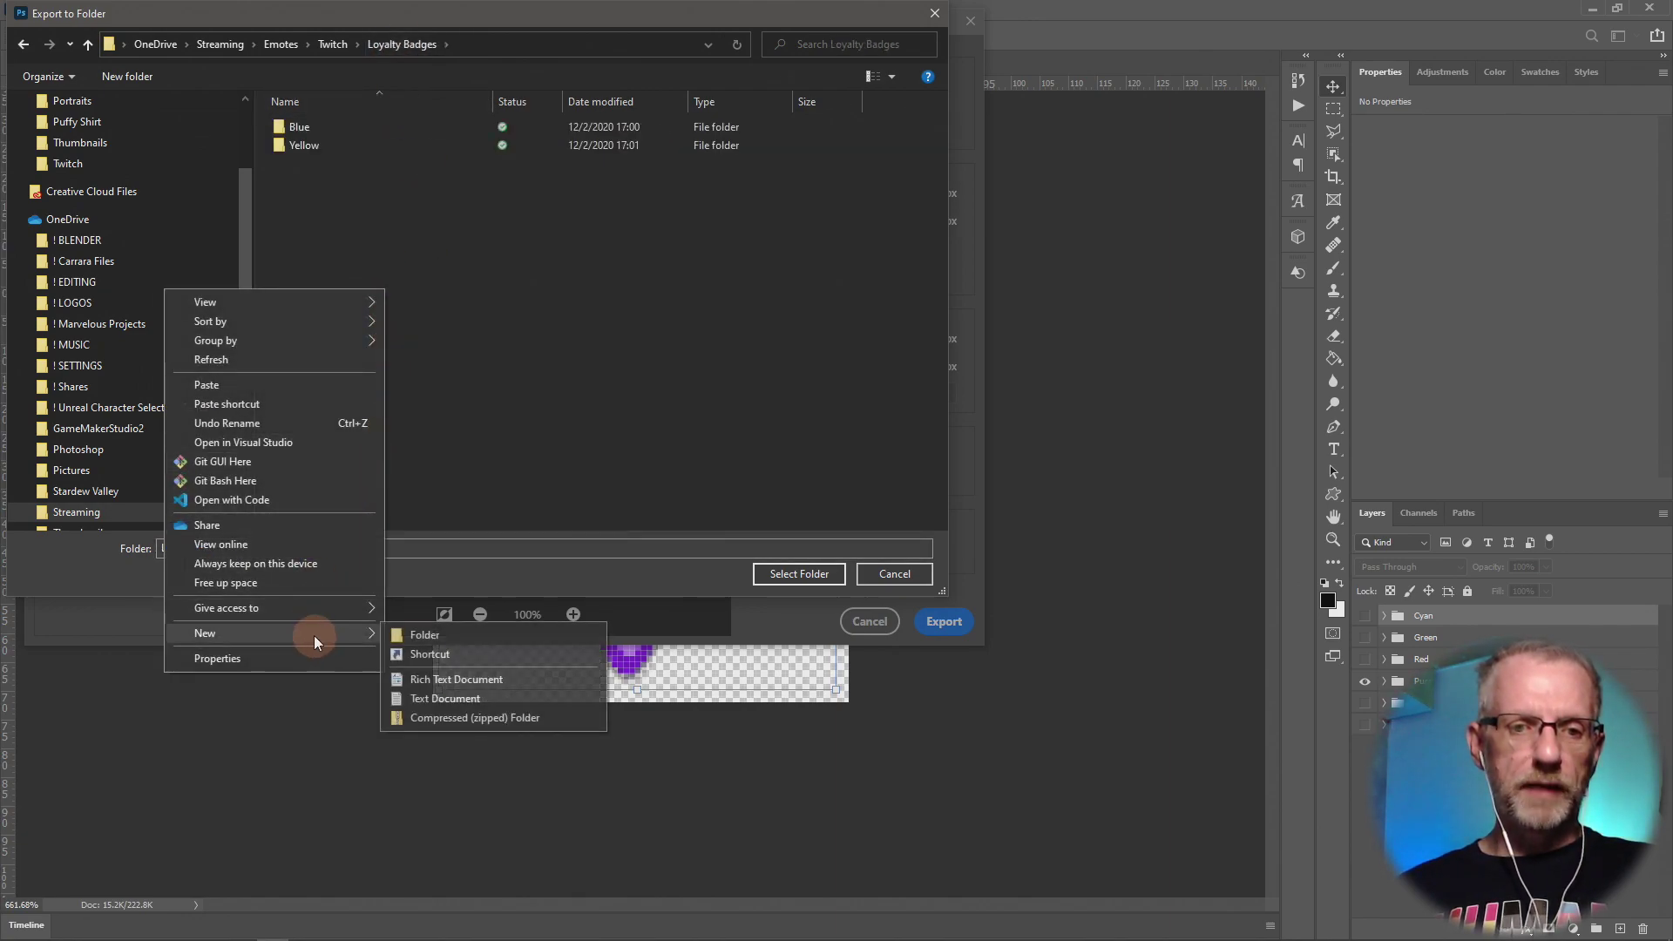
left_click(436, 635)
type("Purpl")
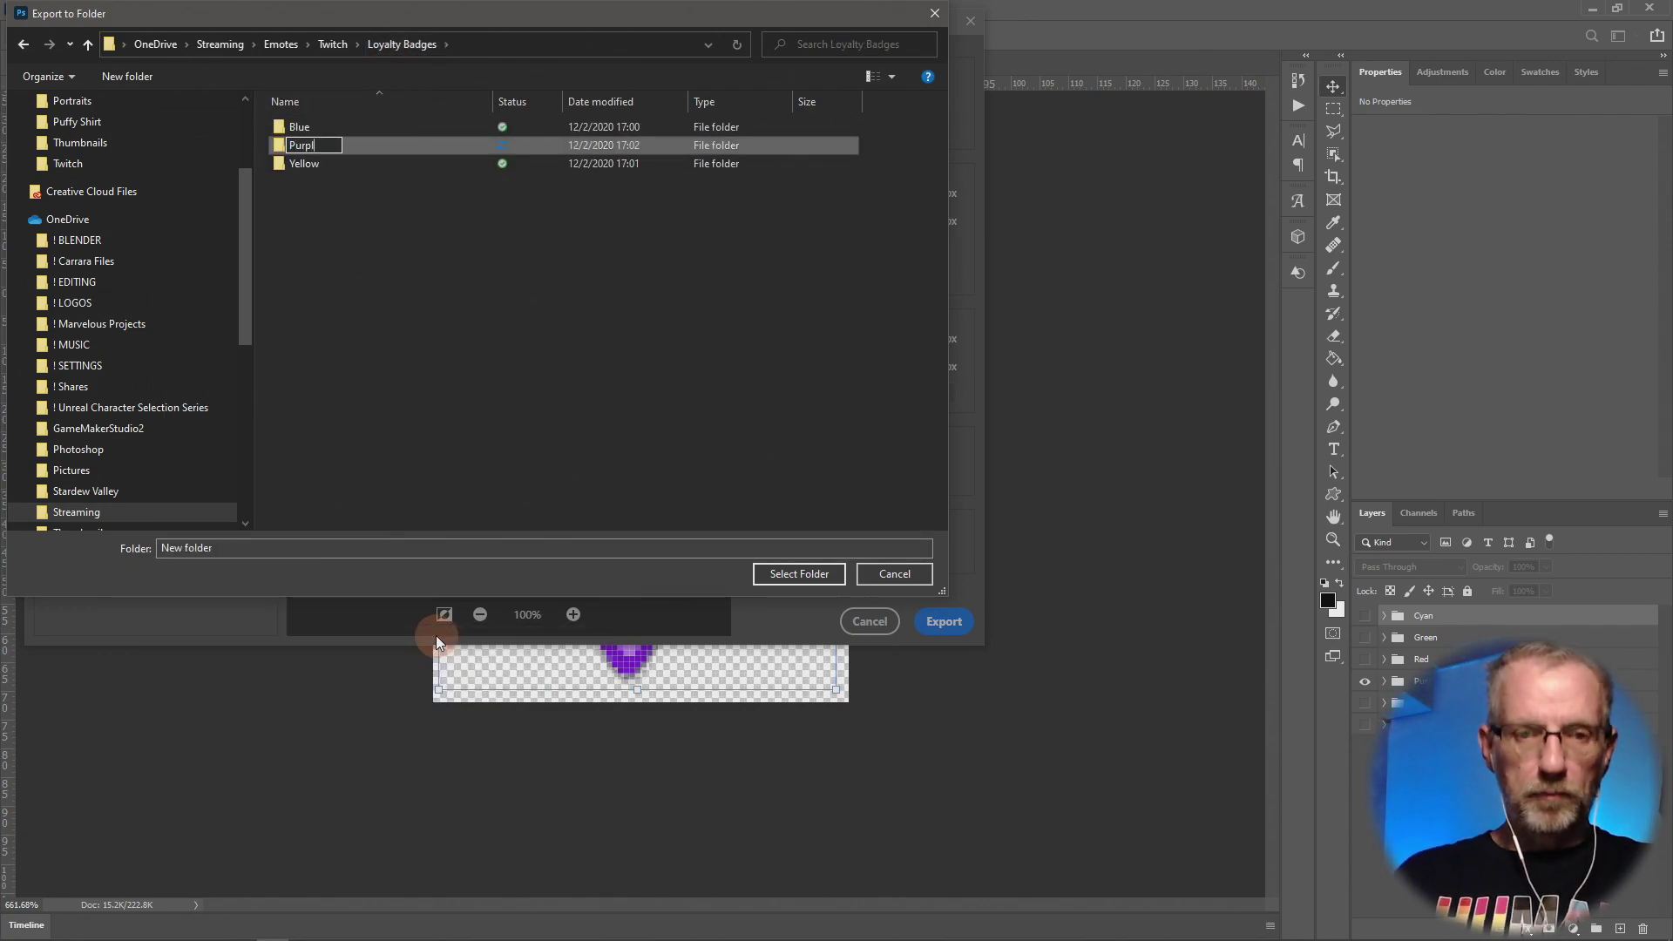
type("e")
key("Return")
key("Return")
left_click(1033, 499)
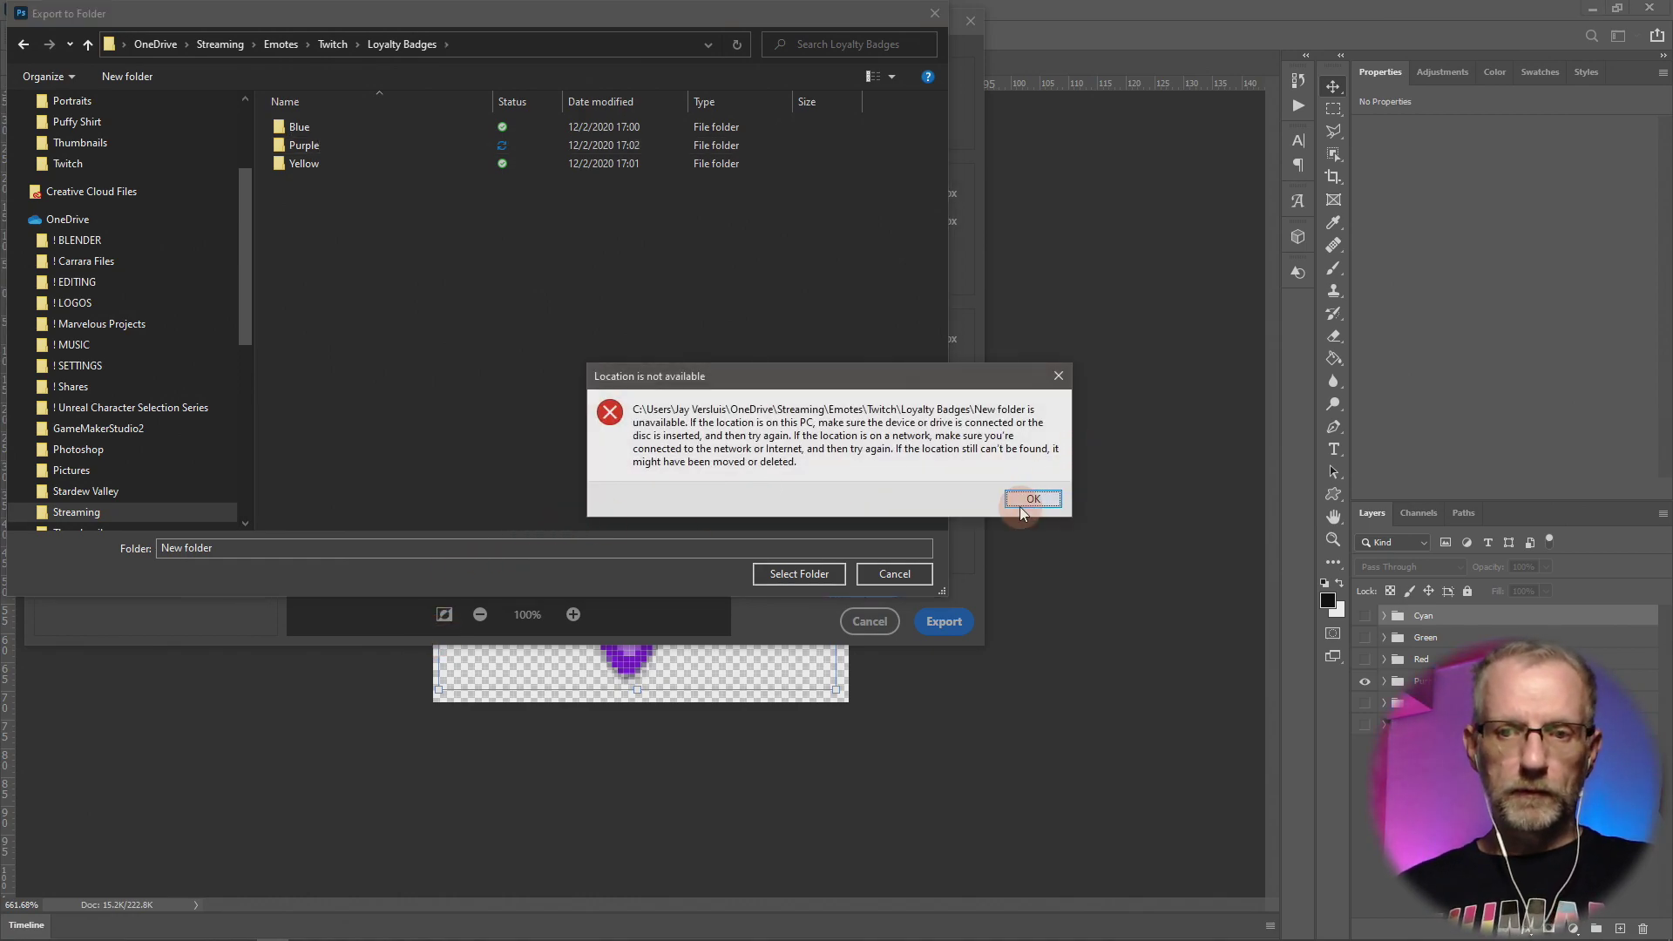
Choose the Purple folder as the destination and export the purple badge files there.
left_click(312, 150)
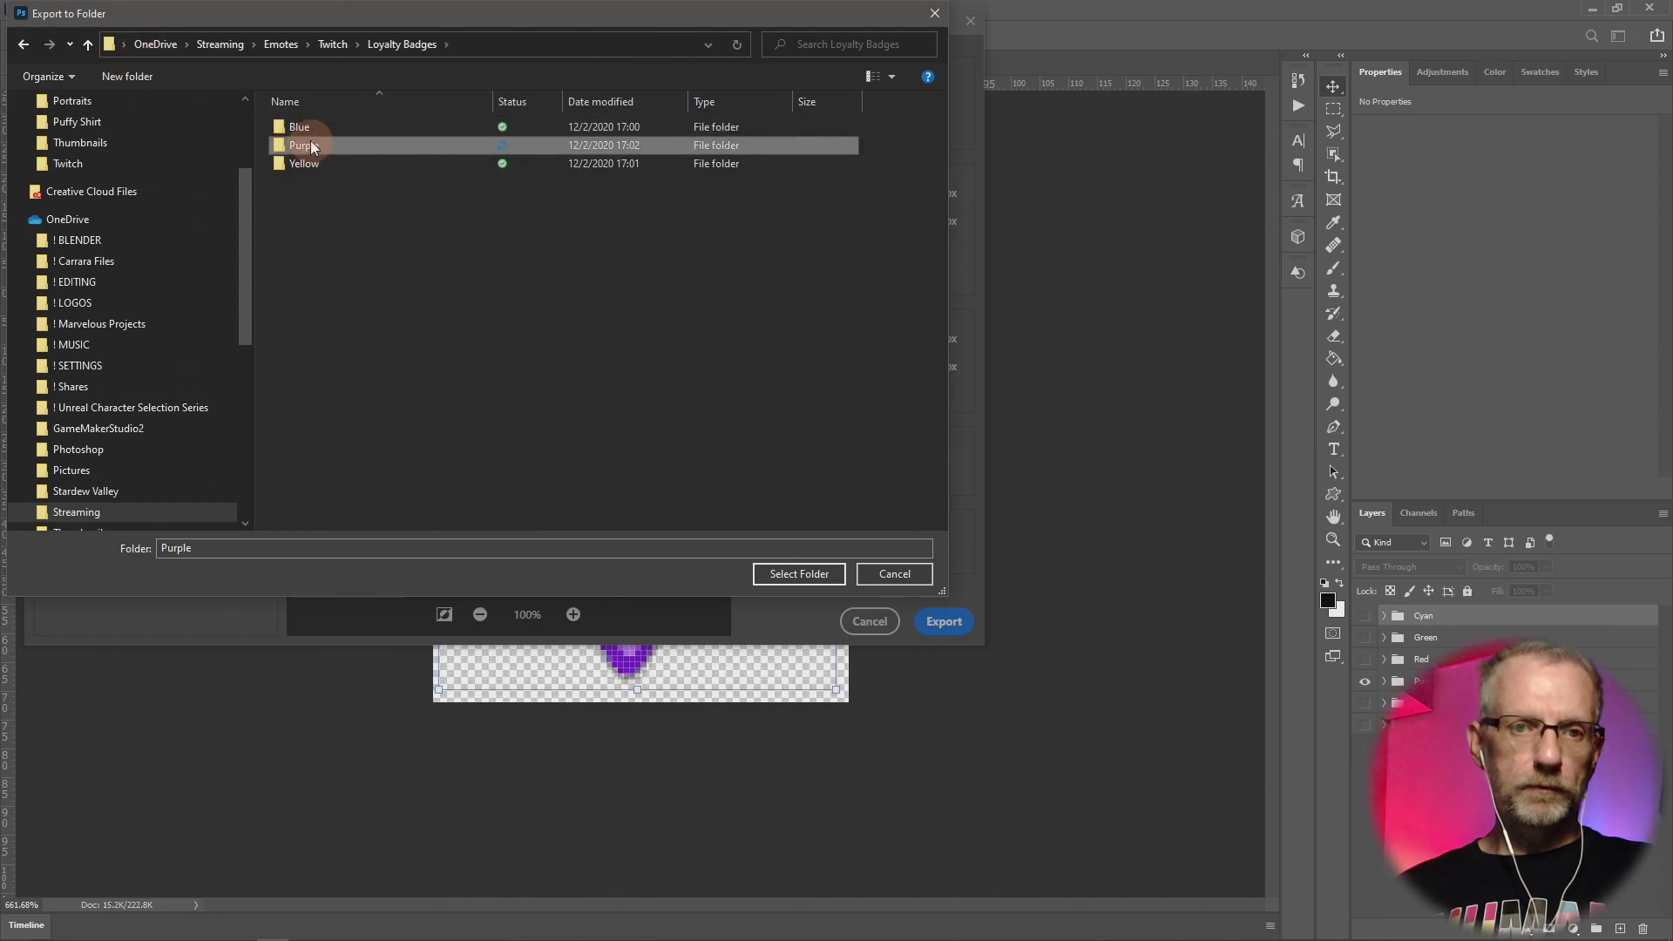
double_click(312, 150)
left_click(800, 577)
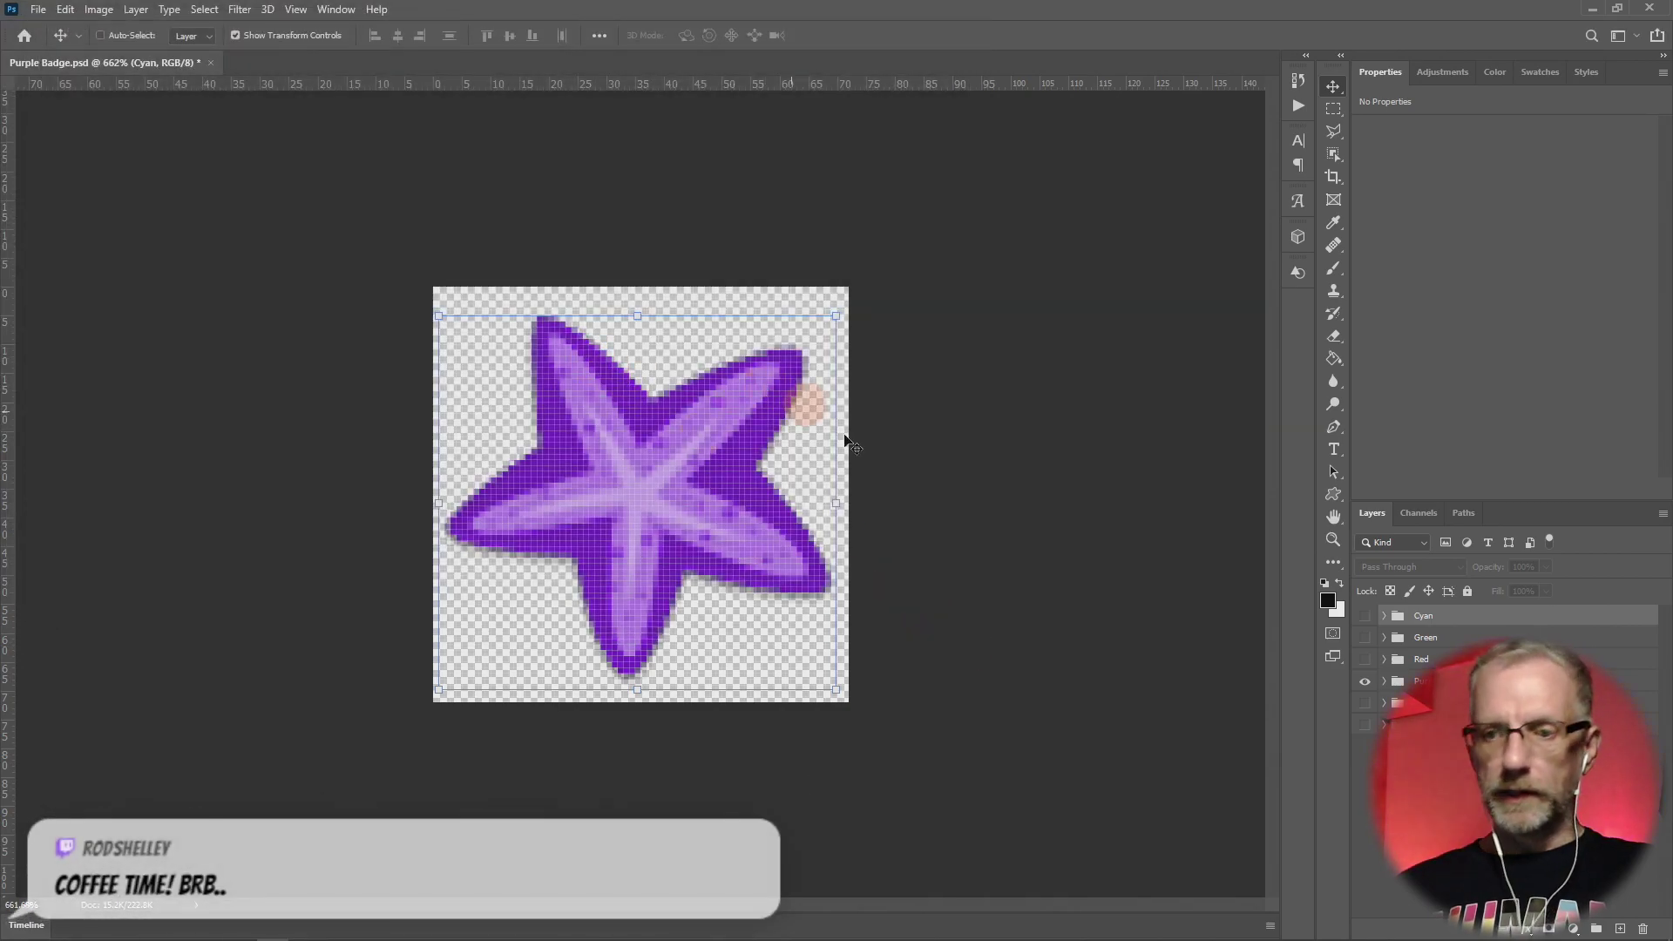
Hide the purple star group and show the red star group.
left_click(1364, 681)
left_click(1365, 660)
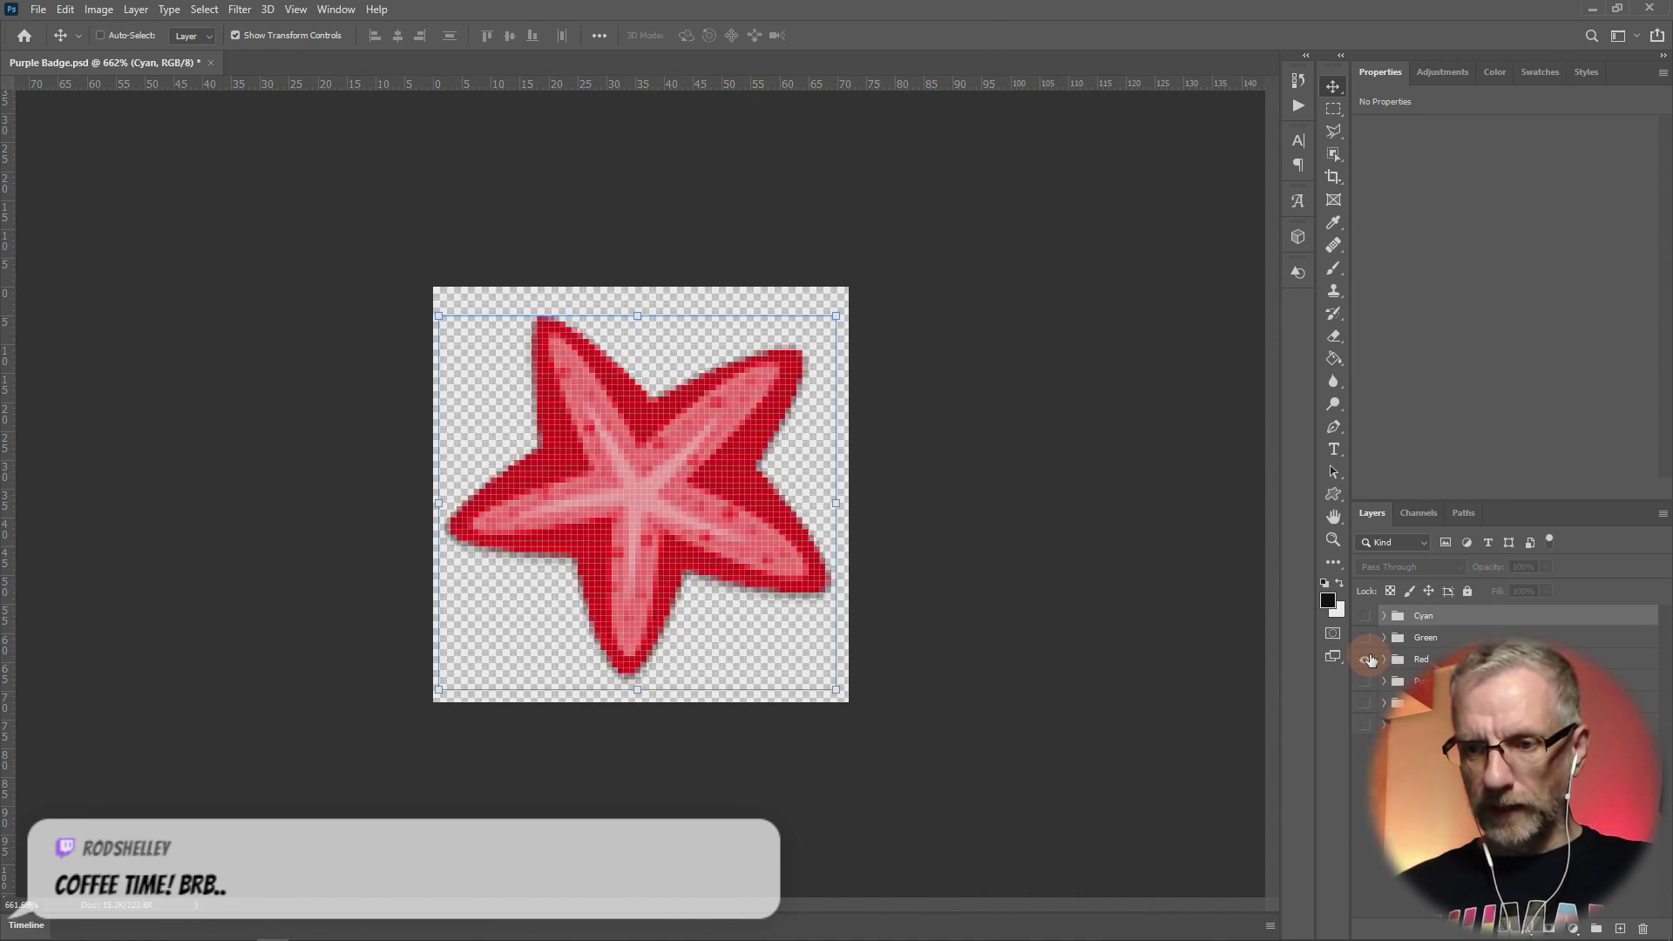
left_click(40, 16)
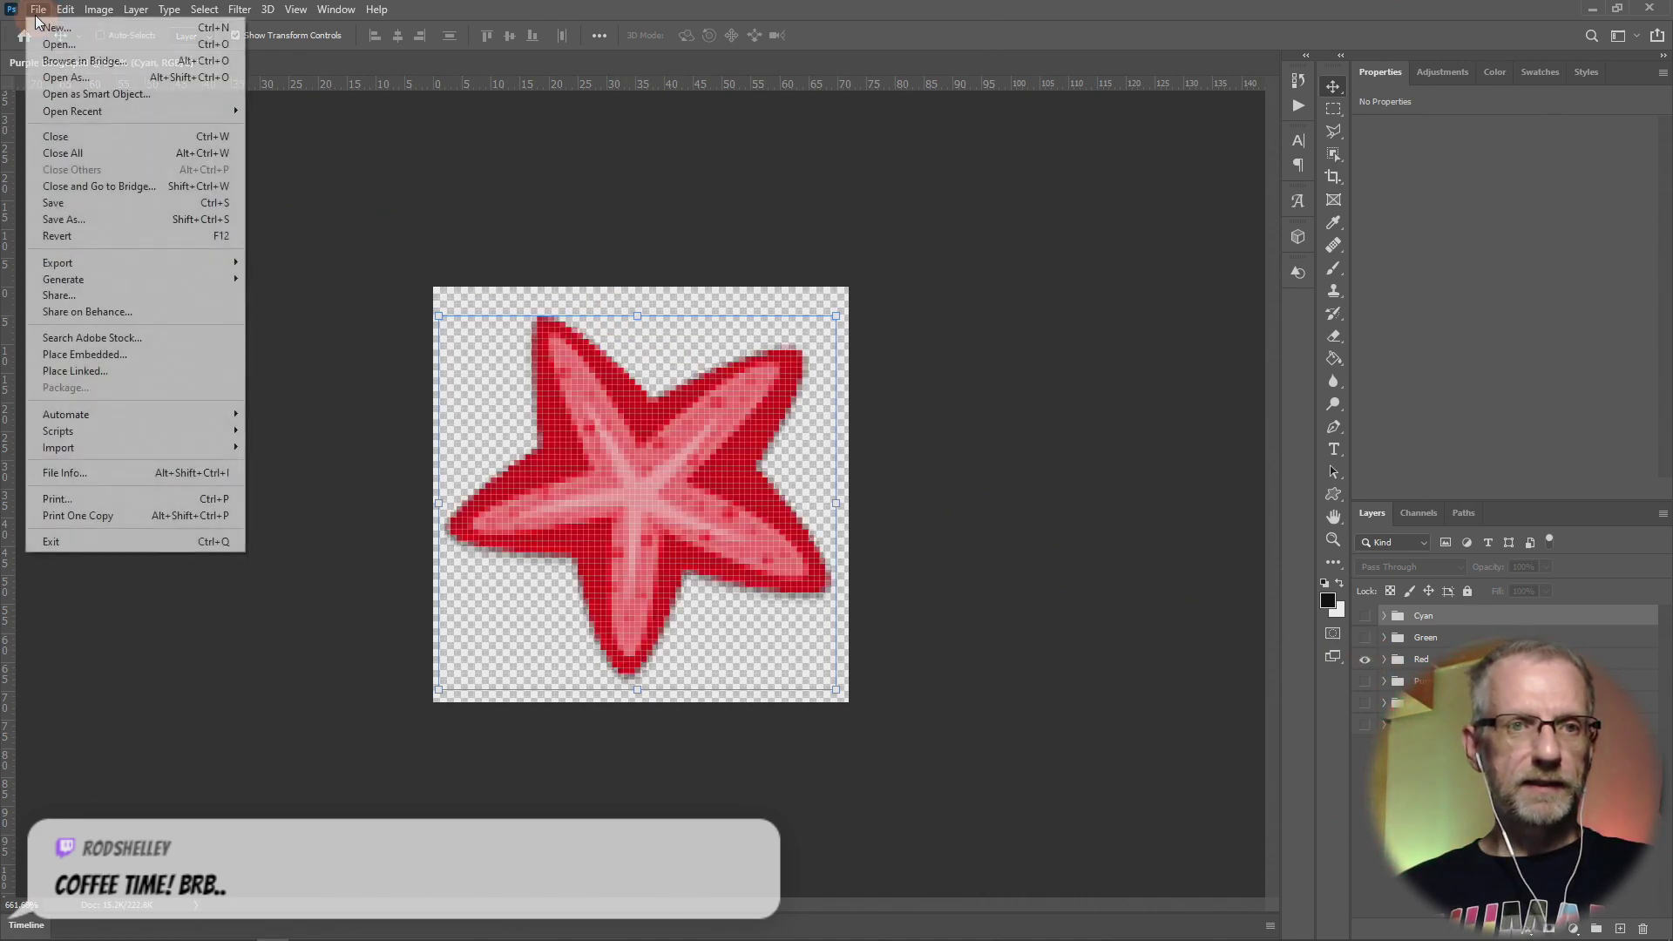
mouse_move(152, 261)
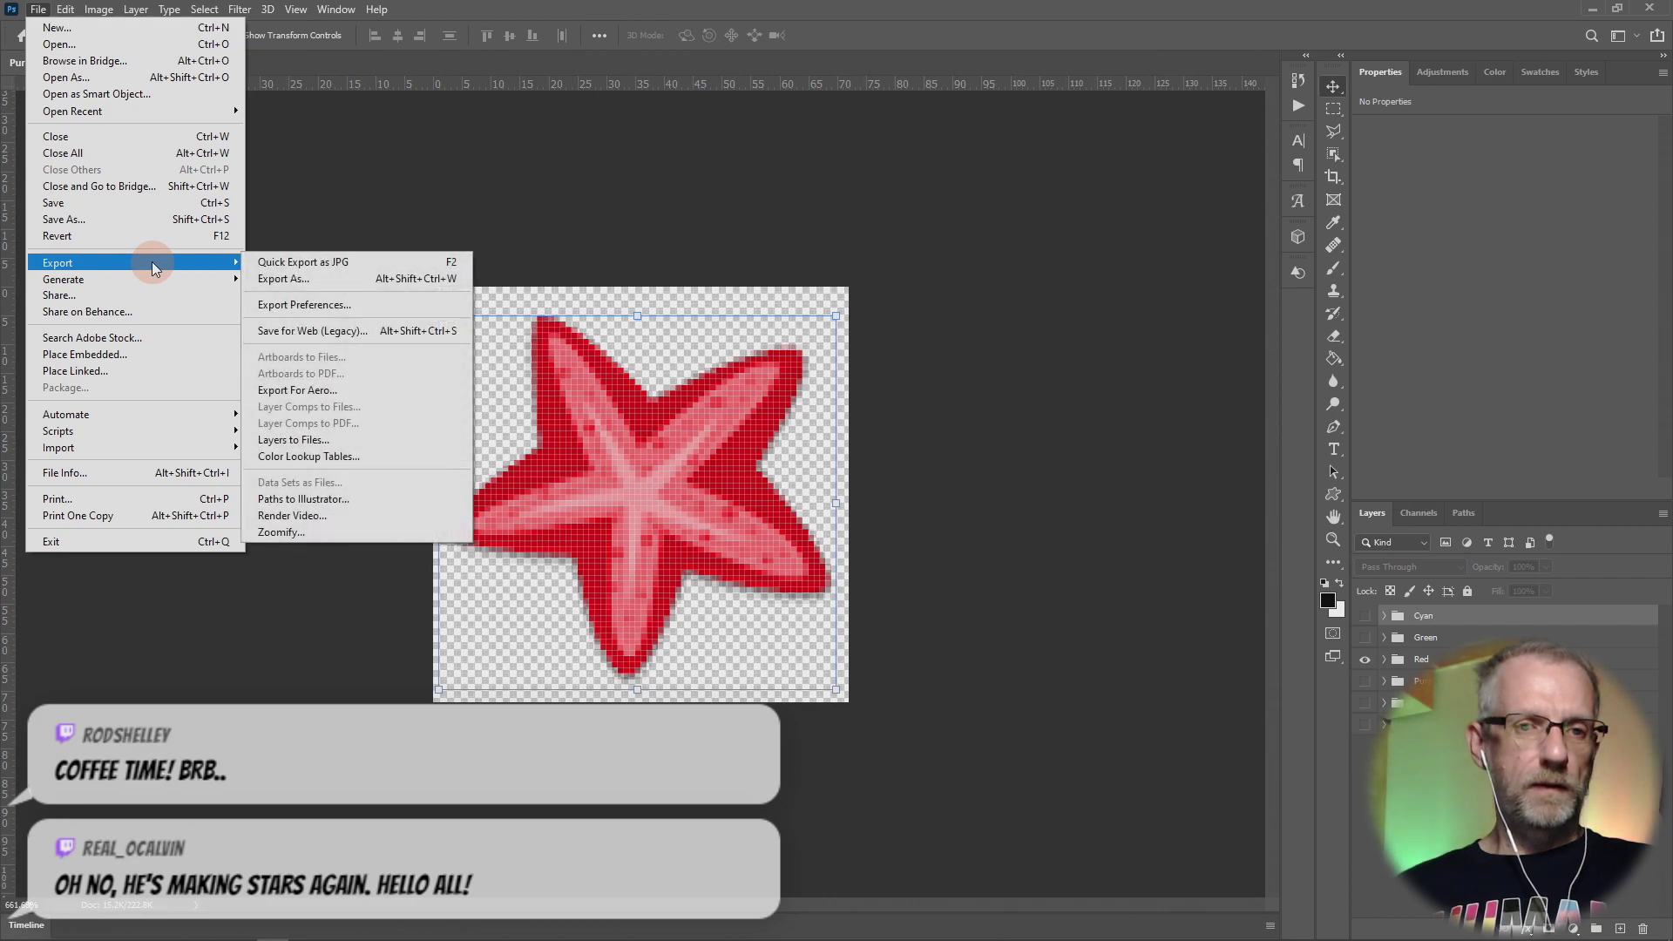
left_click(332, 282)
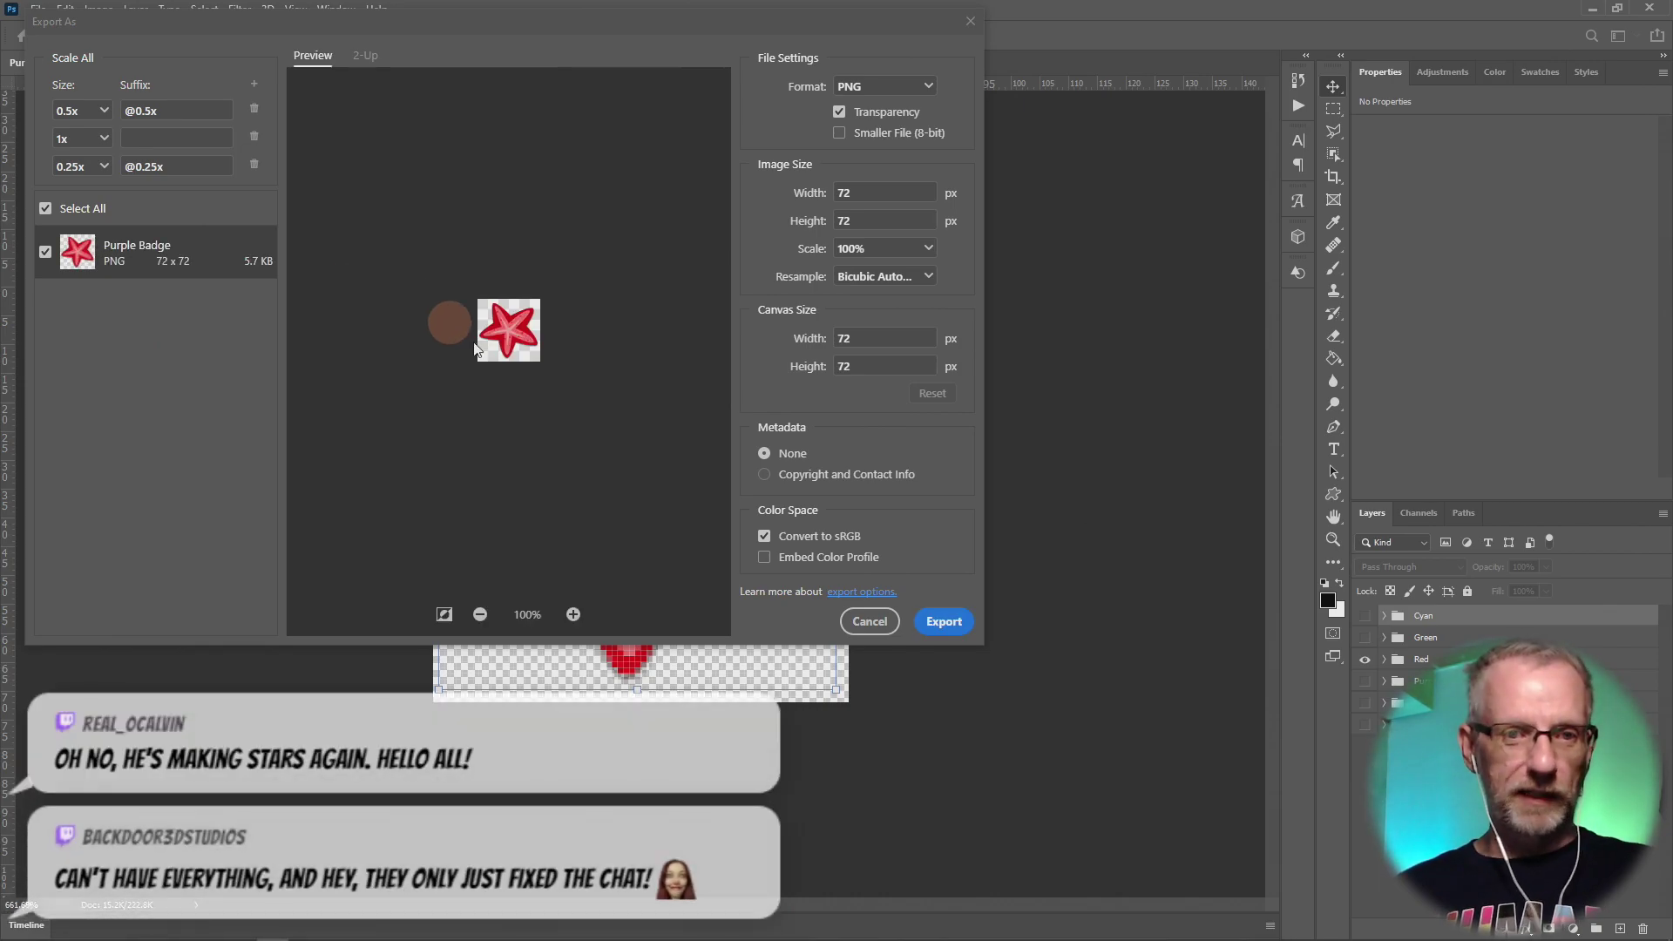
left_click(870, 621)
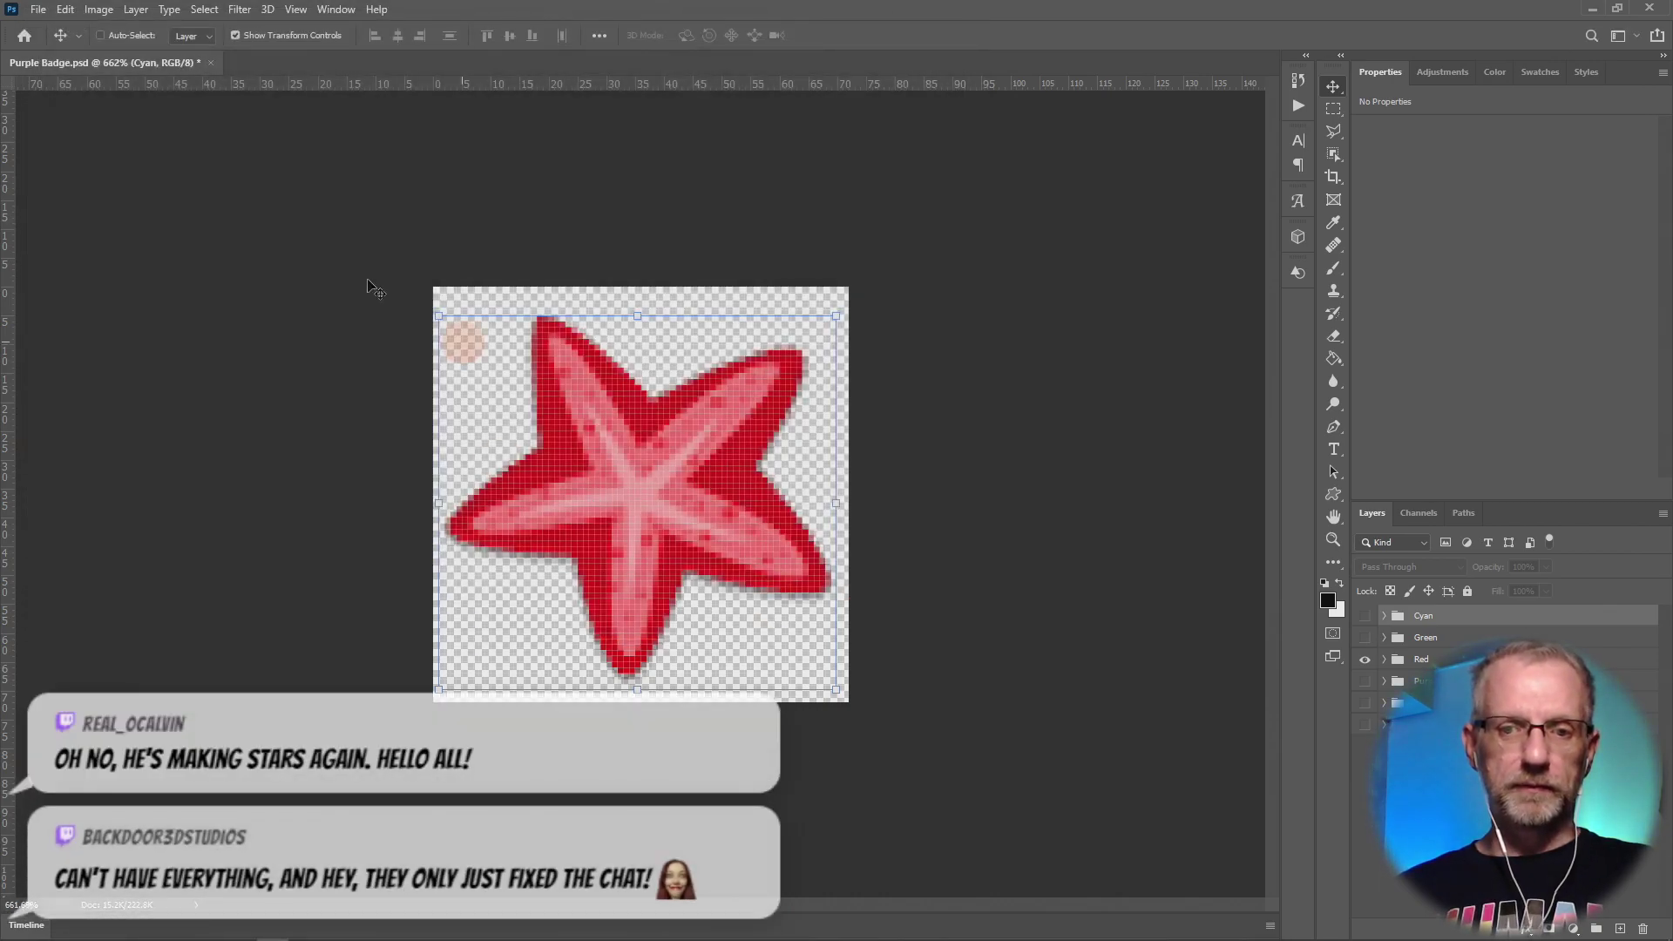
Save the red star document as "Red Badge" in Photoshop format in the Twitch folder.
left_click(37, 10)
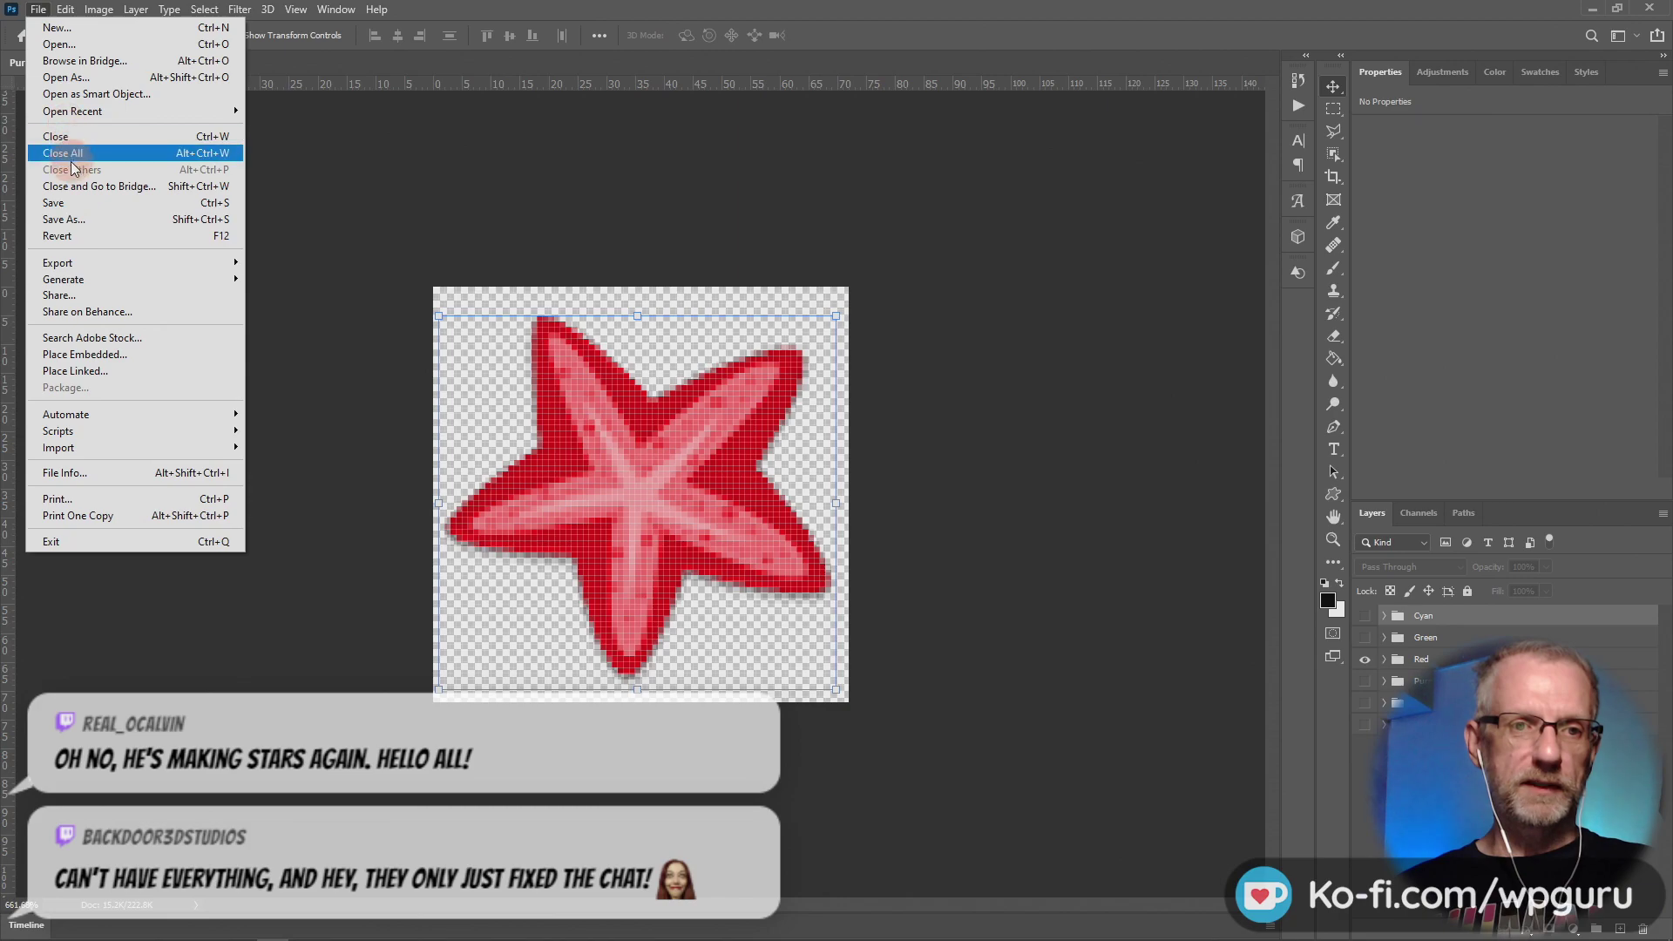
left_click(88, 218)
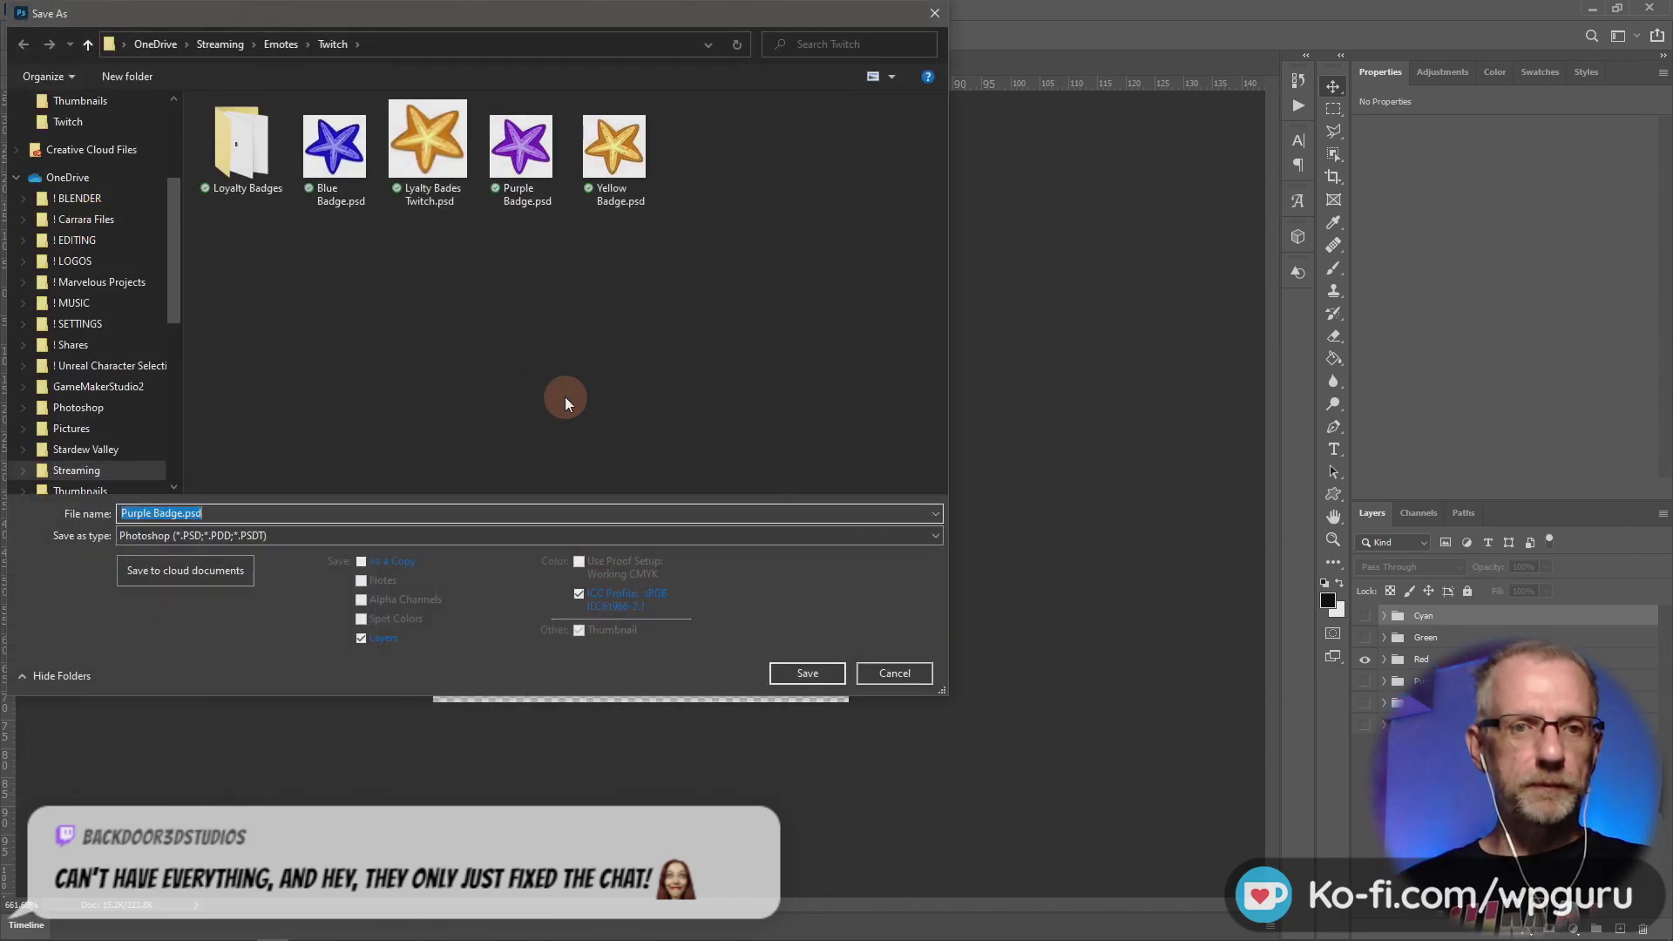
type("Red Badge")
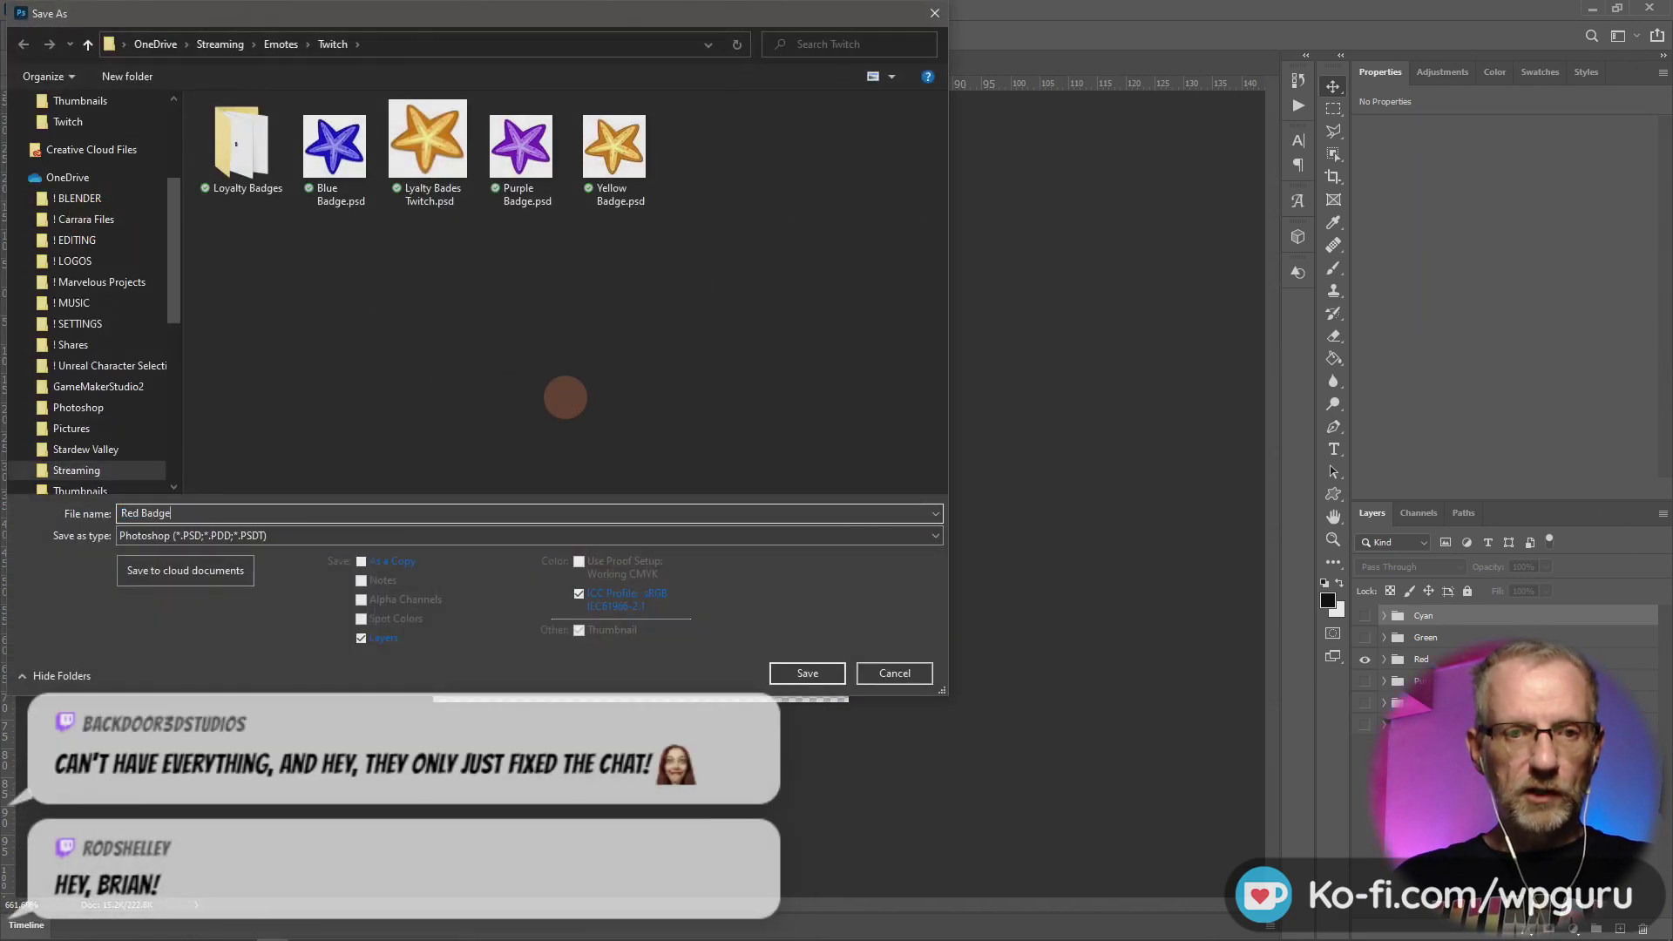
key("Return")
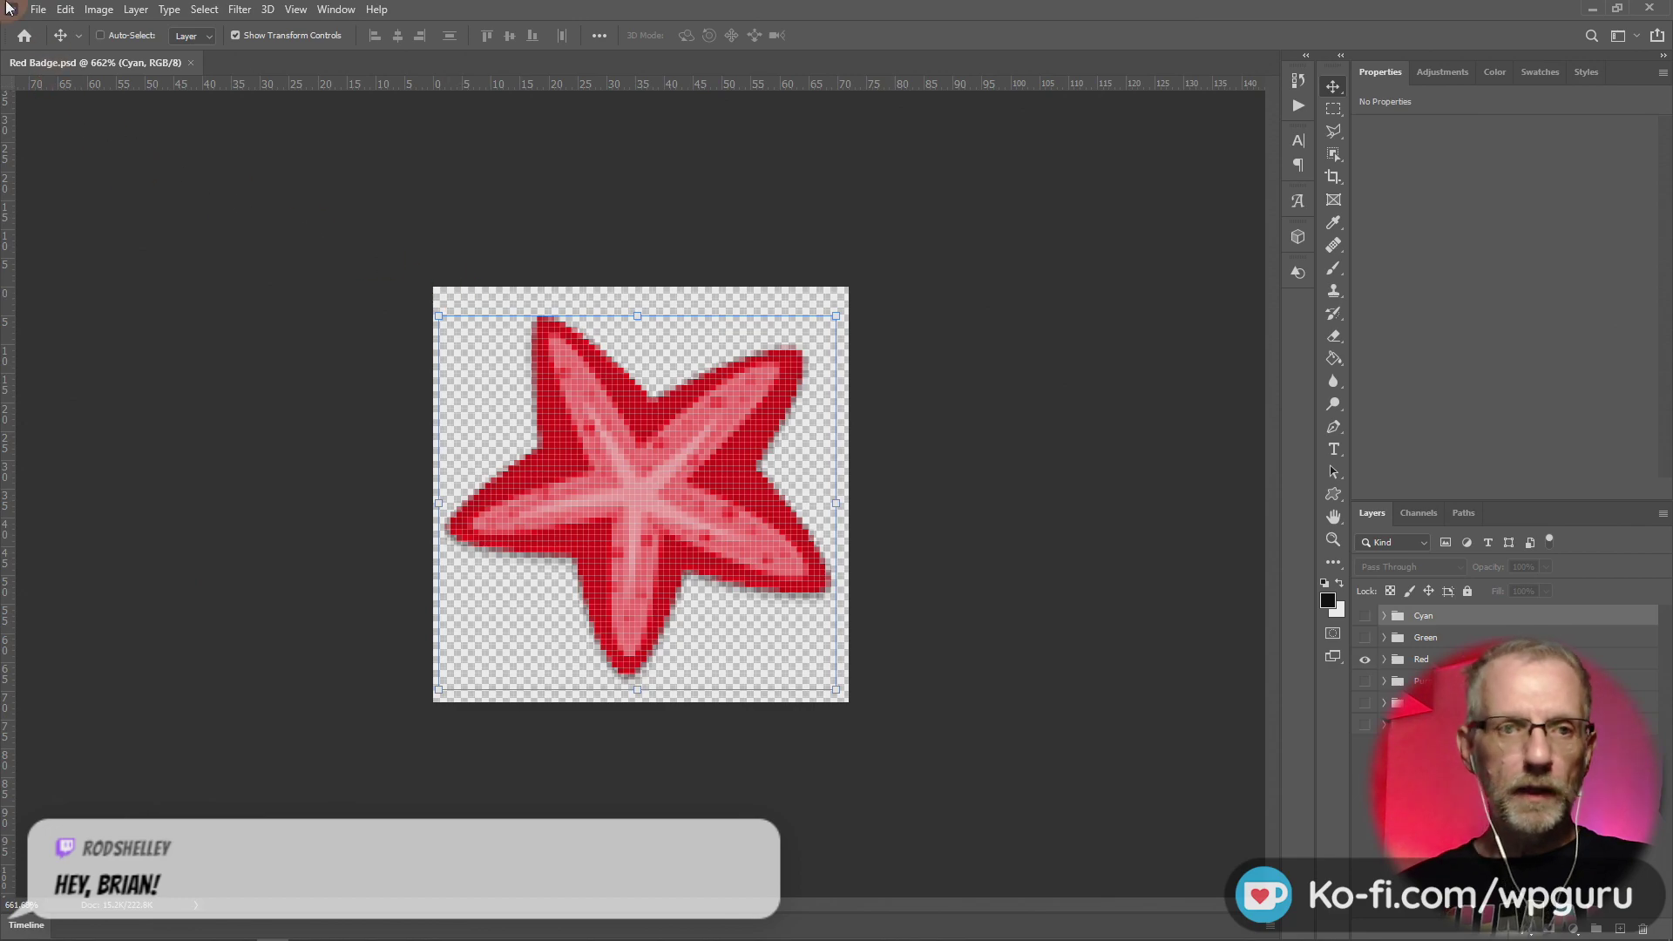
Export the red star as PNG at 0.5x, 1x and 0.25x into a new folder named "Red" inside Loyalty Badges.
left_click(35, 11)
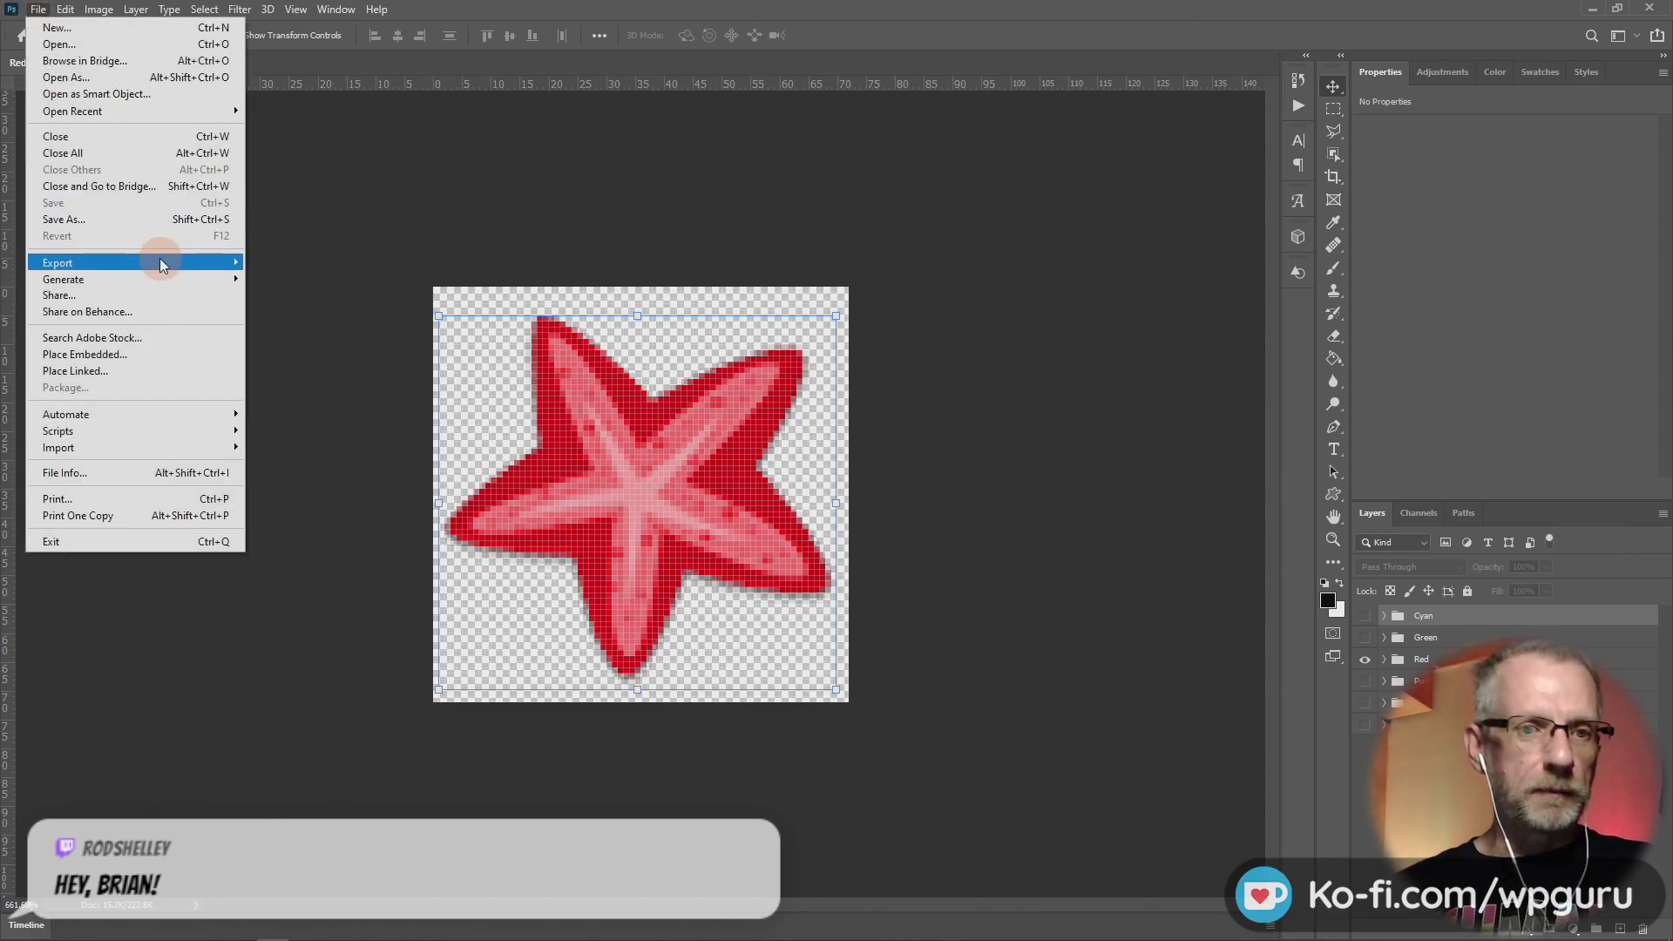
mouse_move(157, 261)
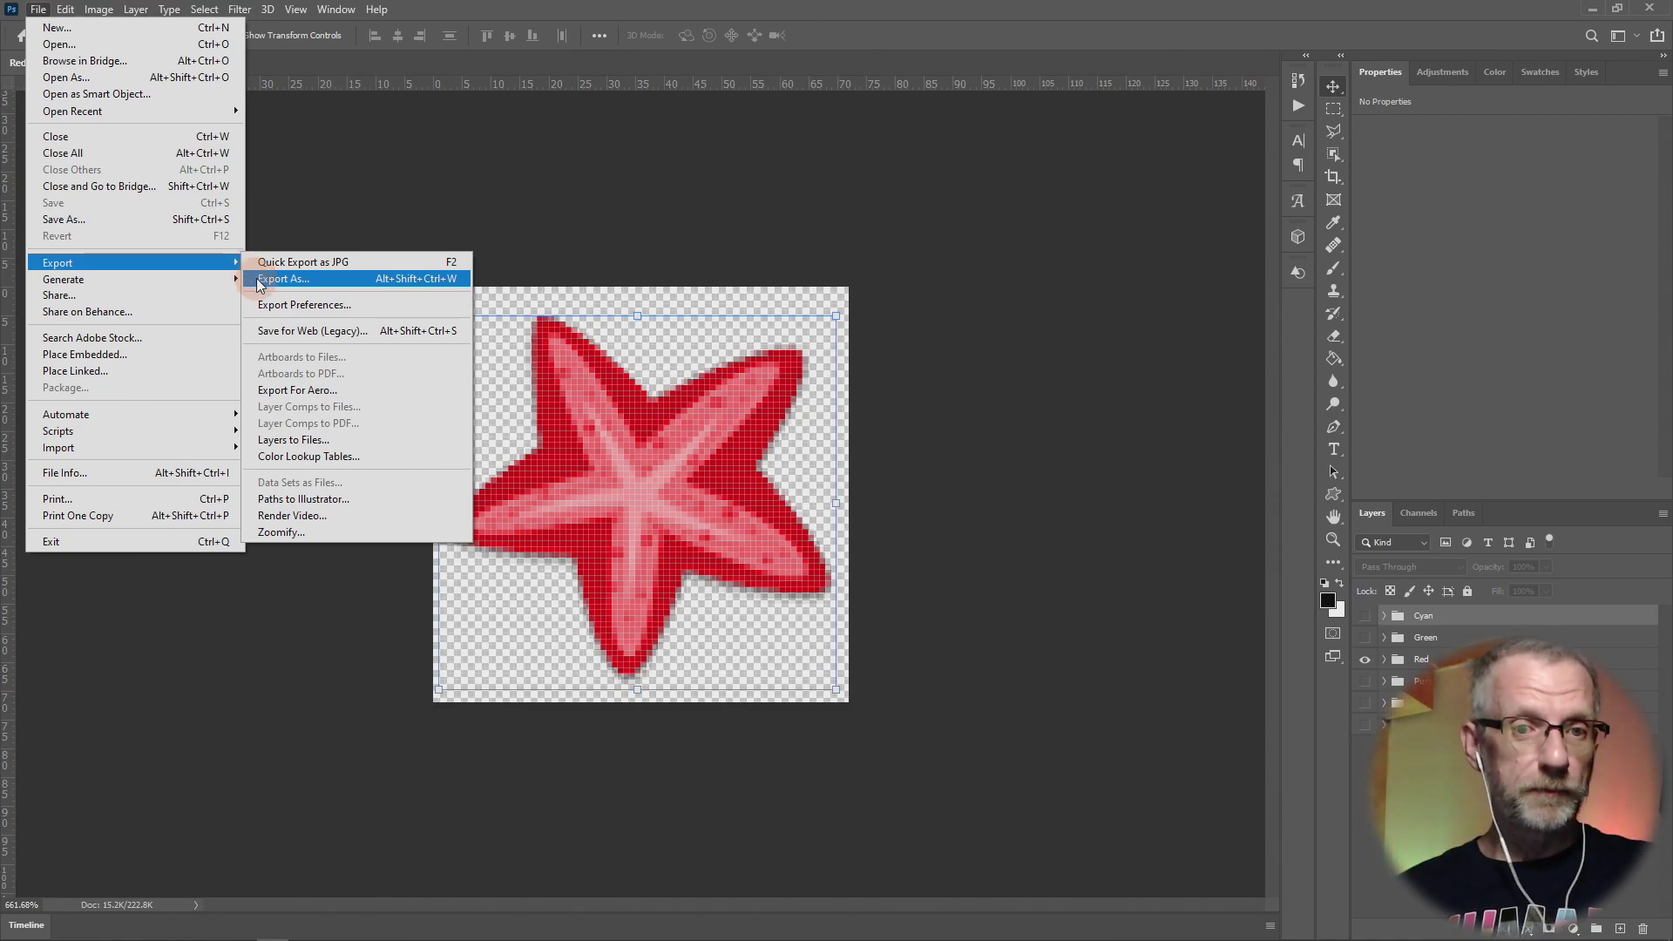
left_click(254, 278)
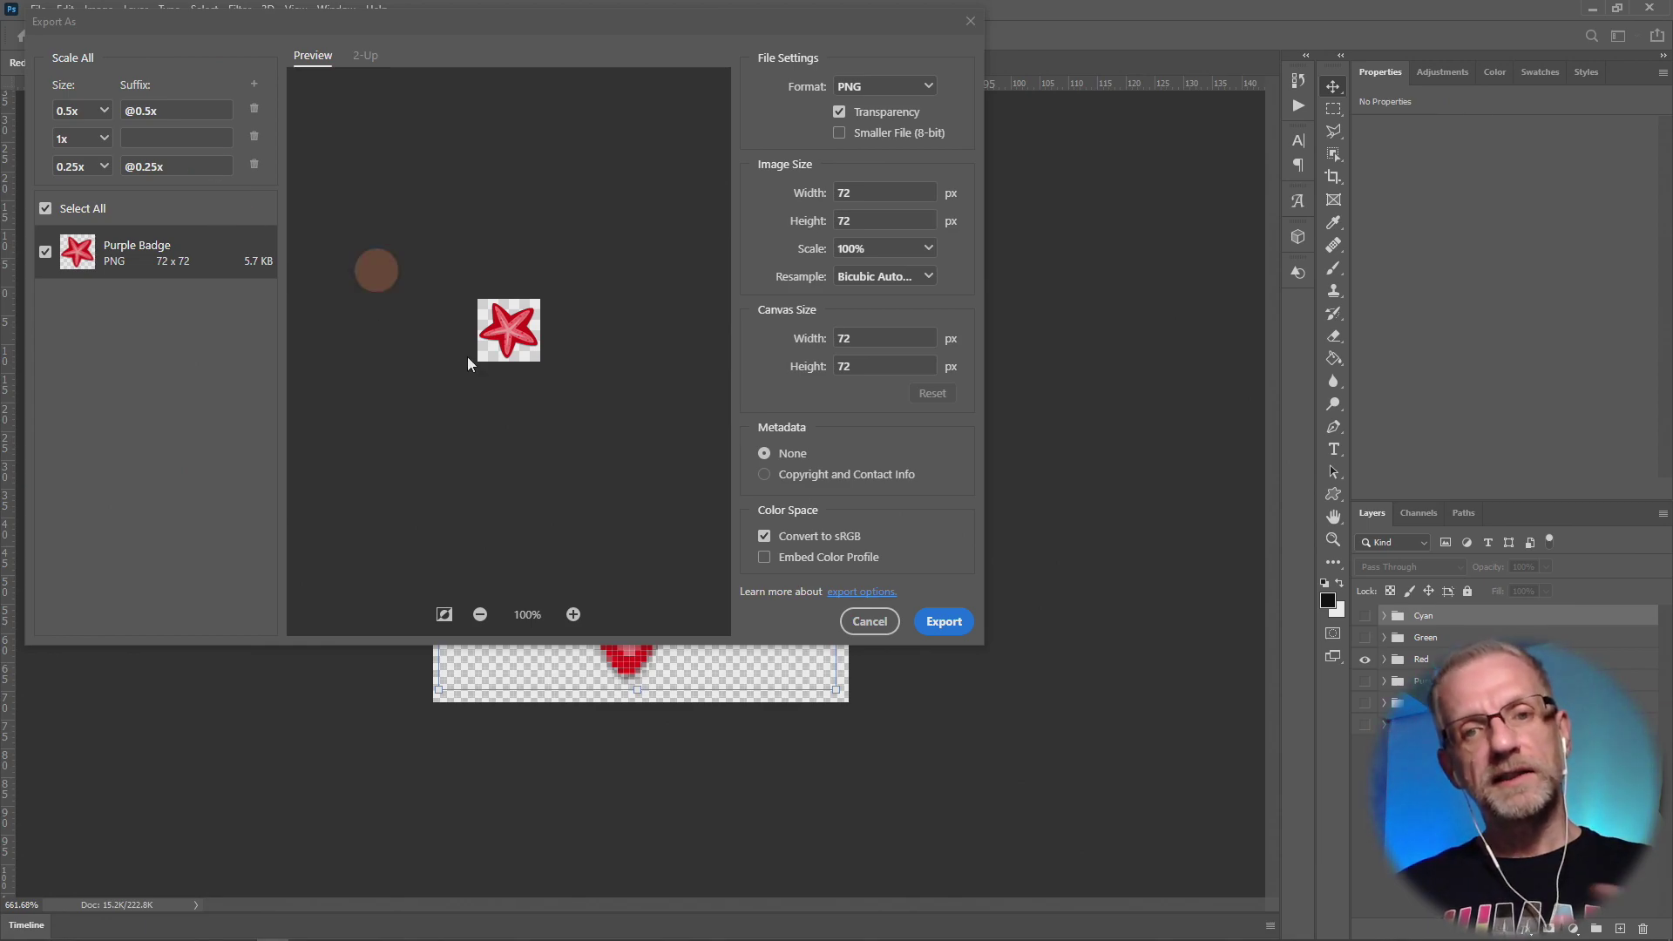
left_click(945, 622)
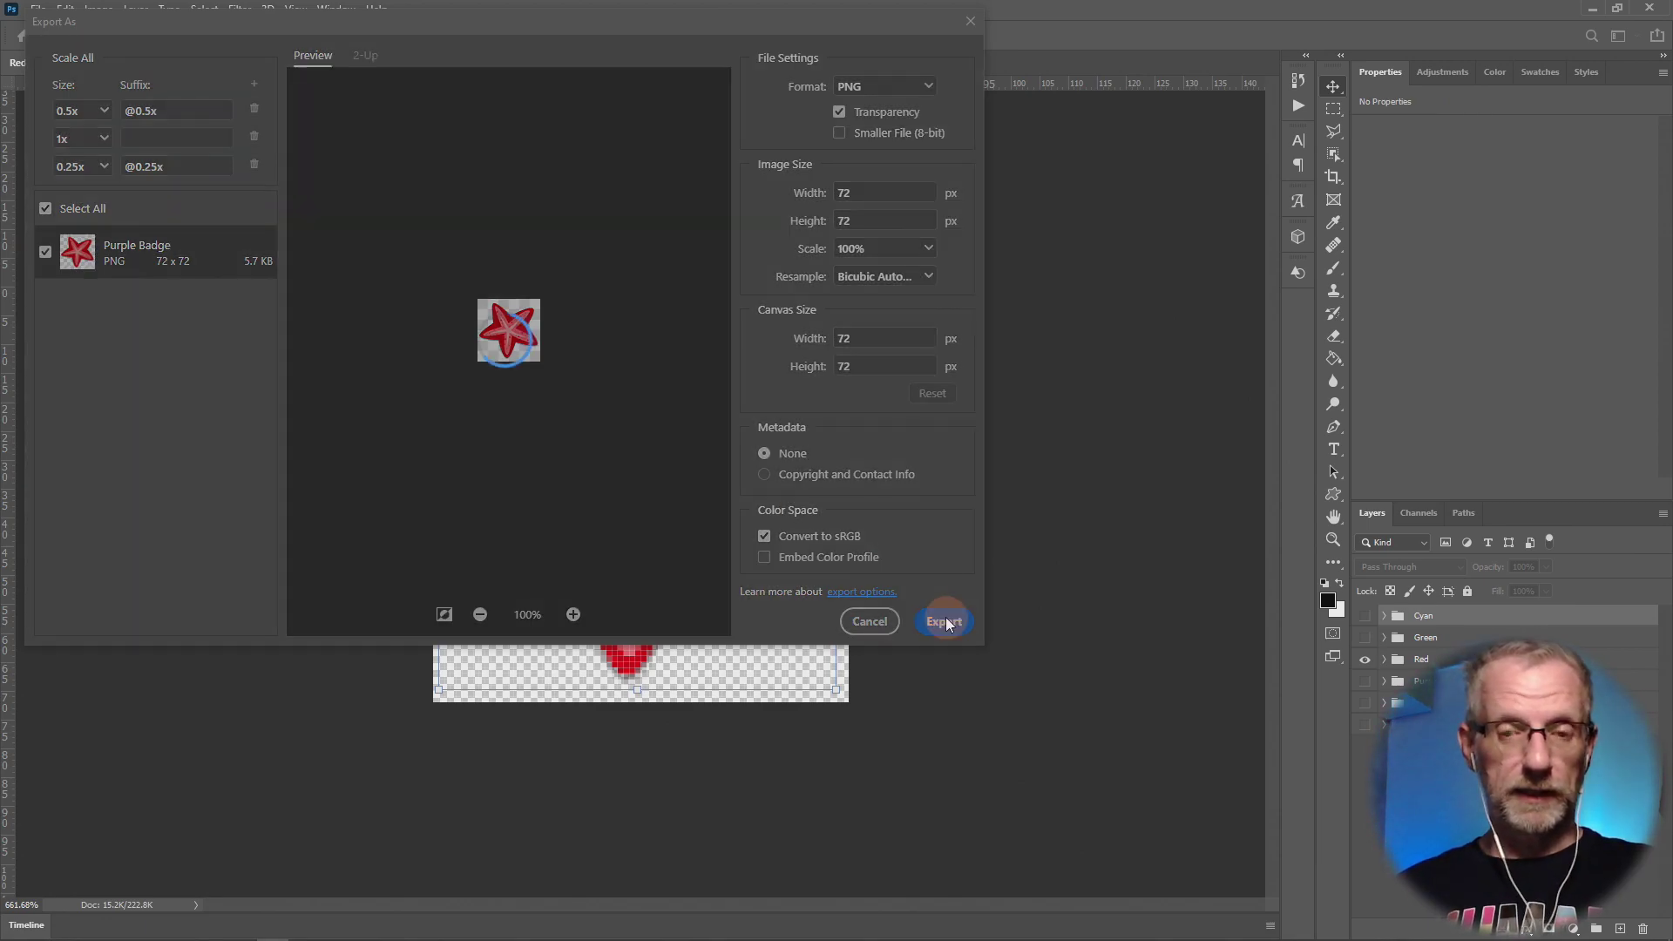
left_click(421, 44)
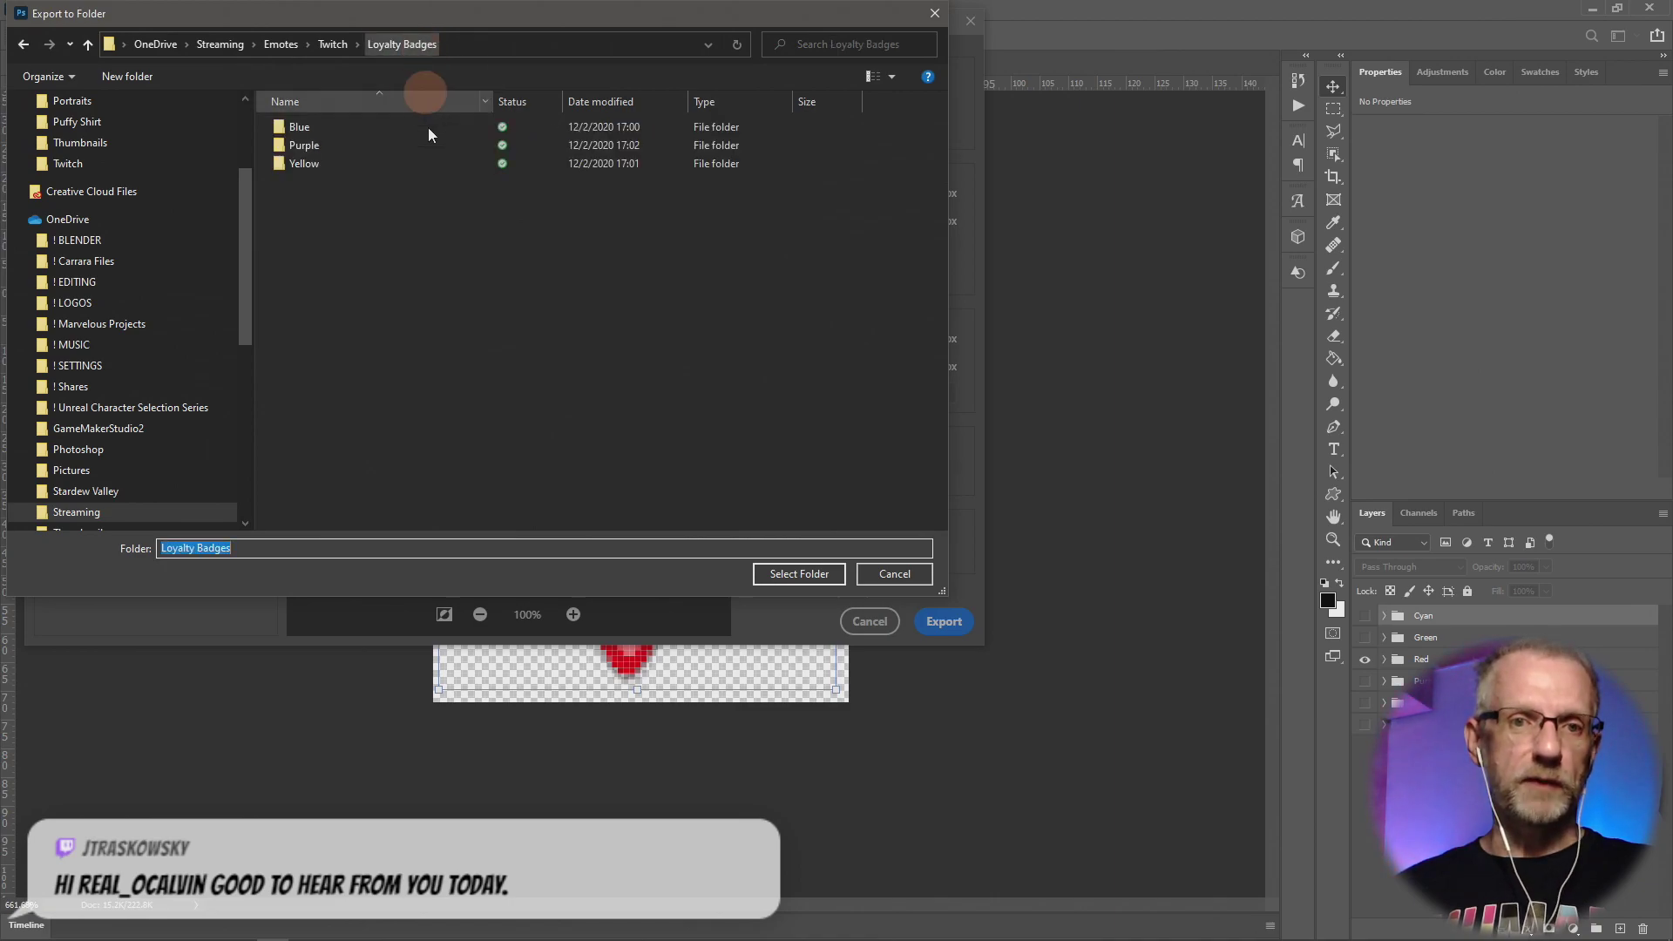
right_click(431, 277)
mouse_move(362, 620)
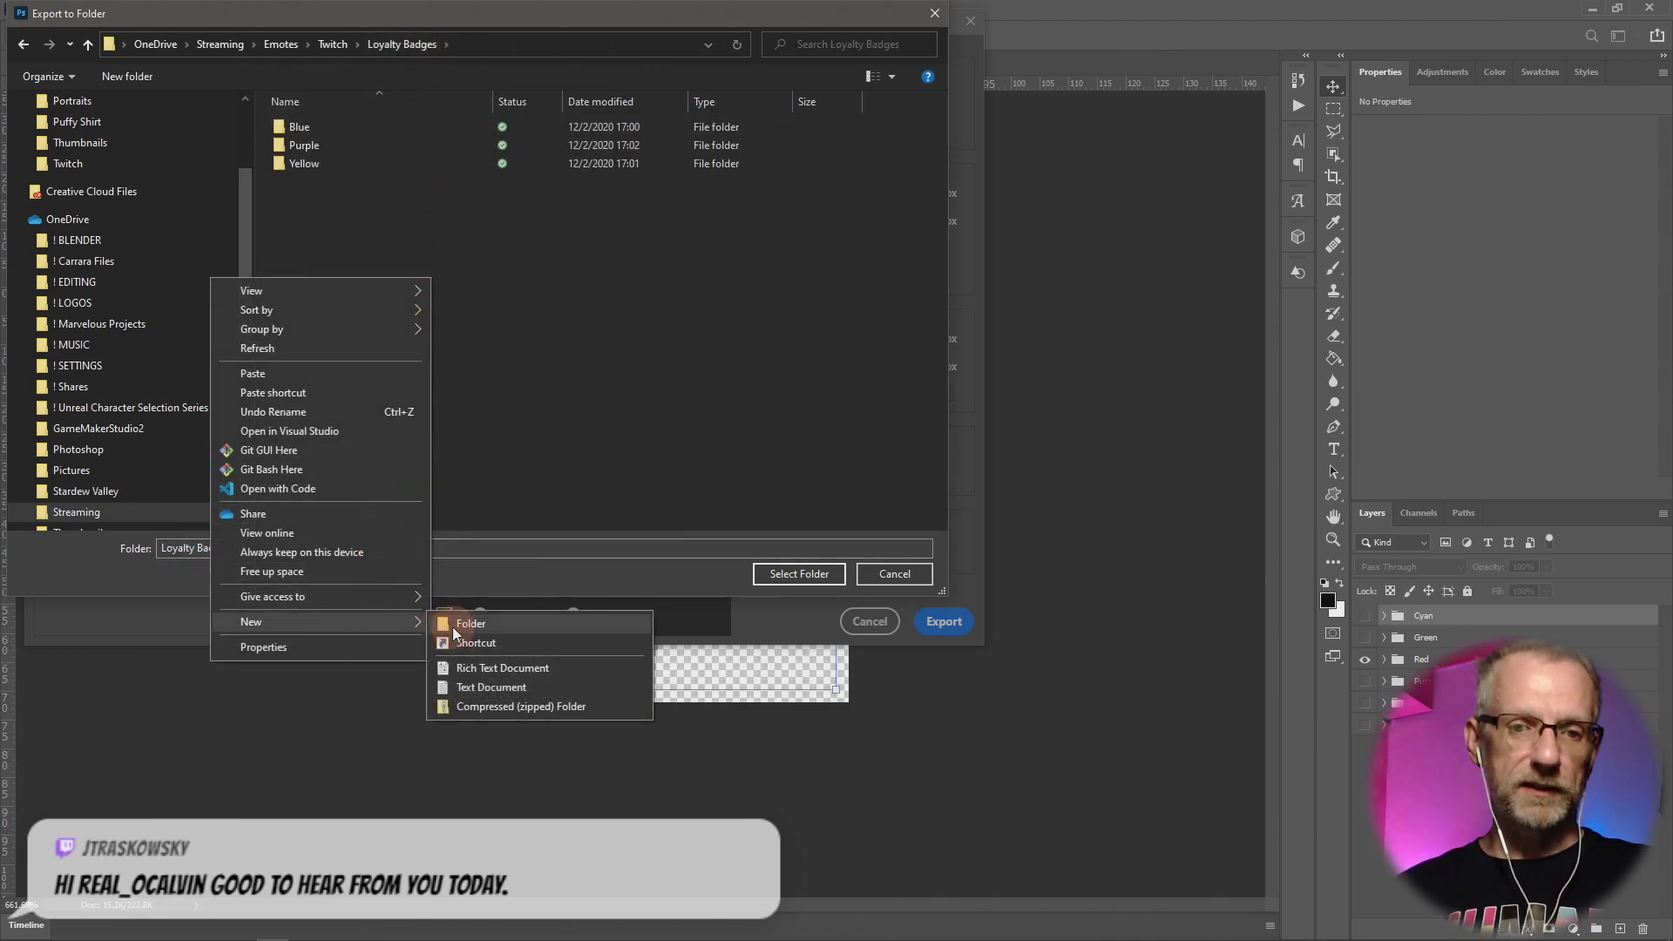
left_click(460, 624)
type("Red")
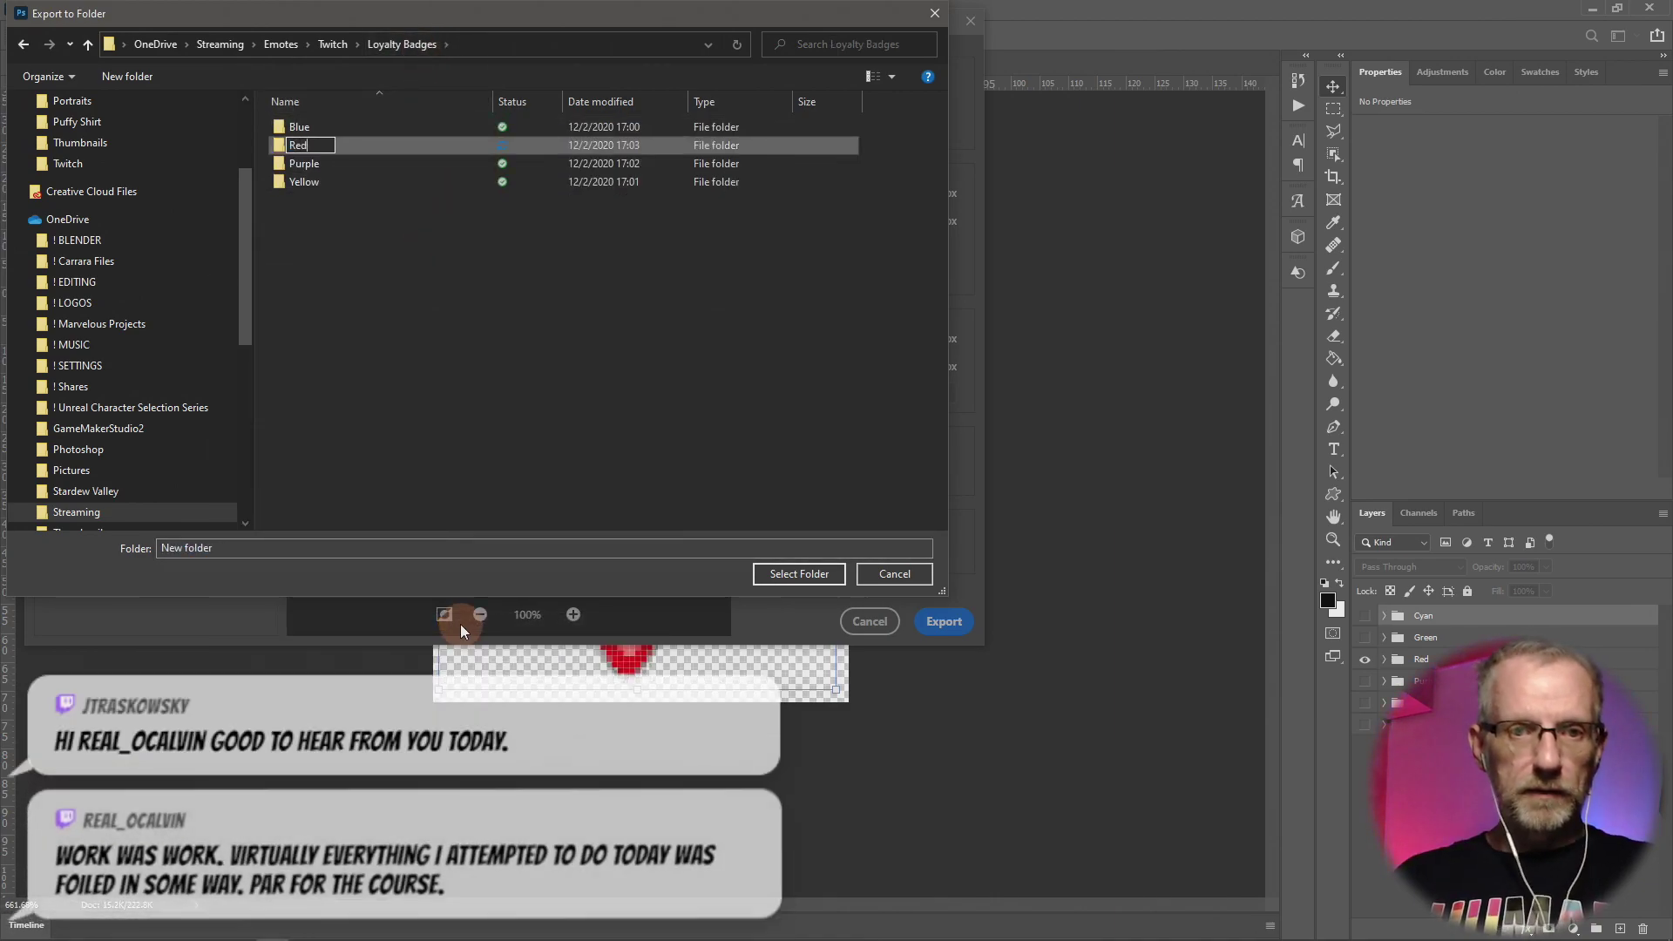
key("Return")
double_click(310, 164)
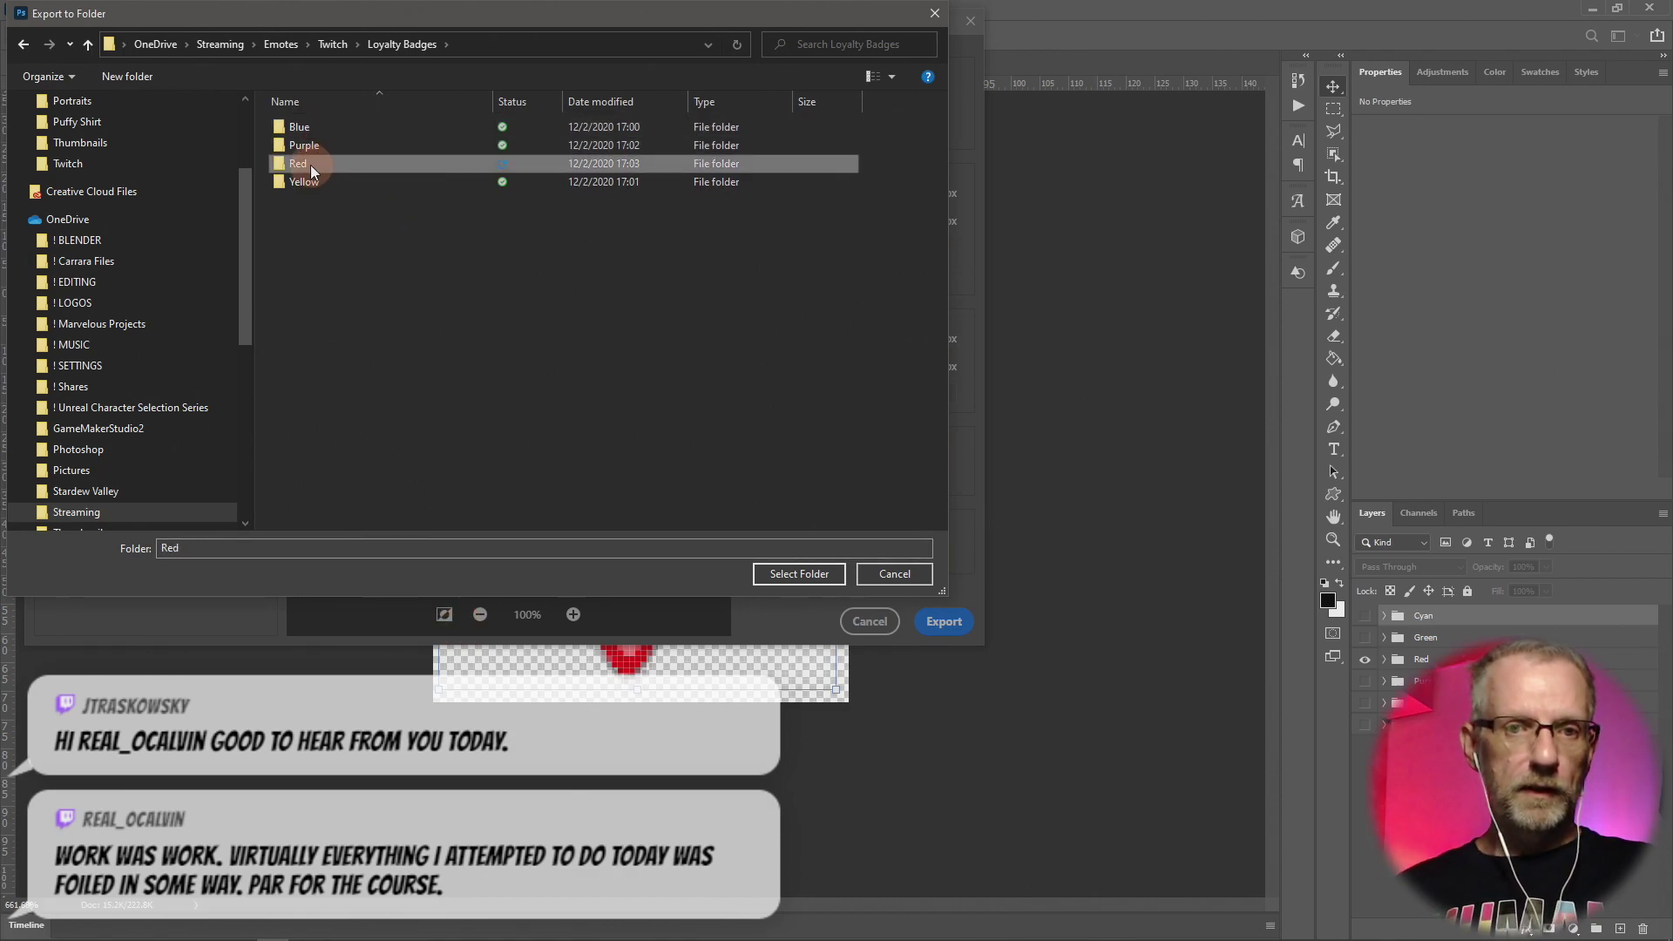
left_click(795, 573)
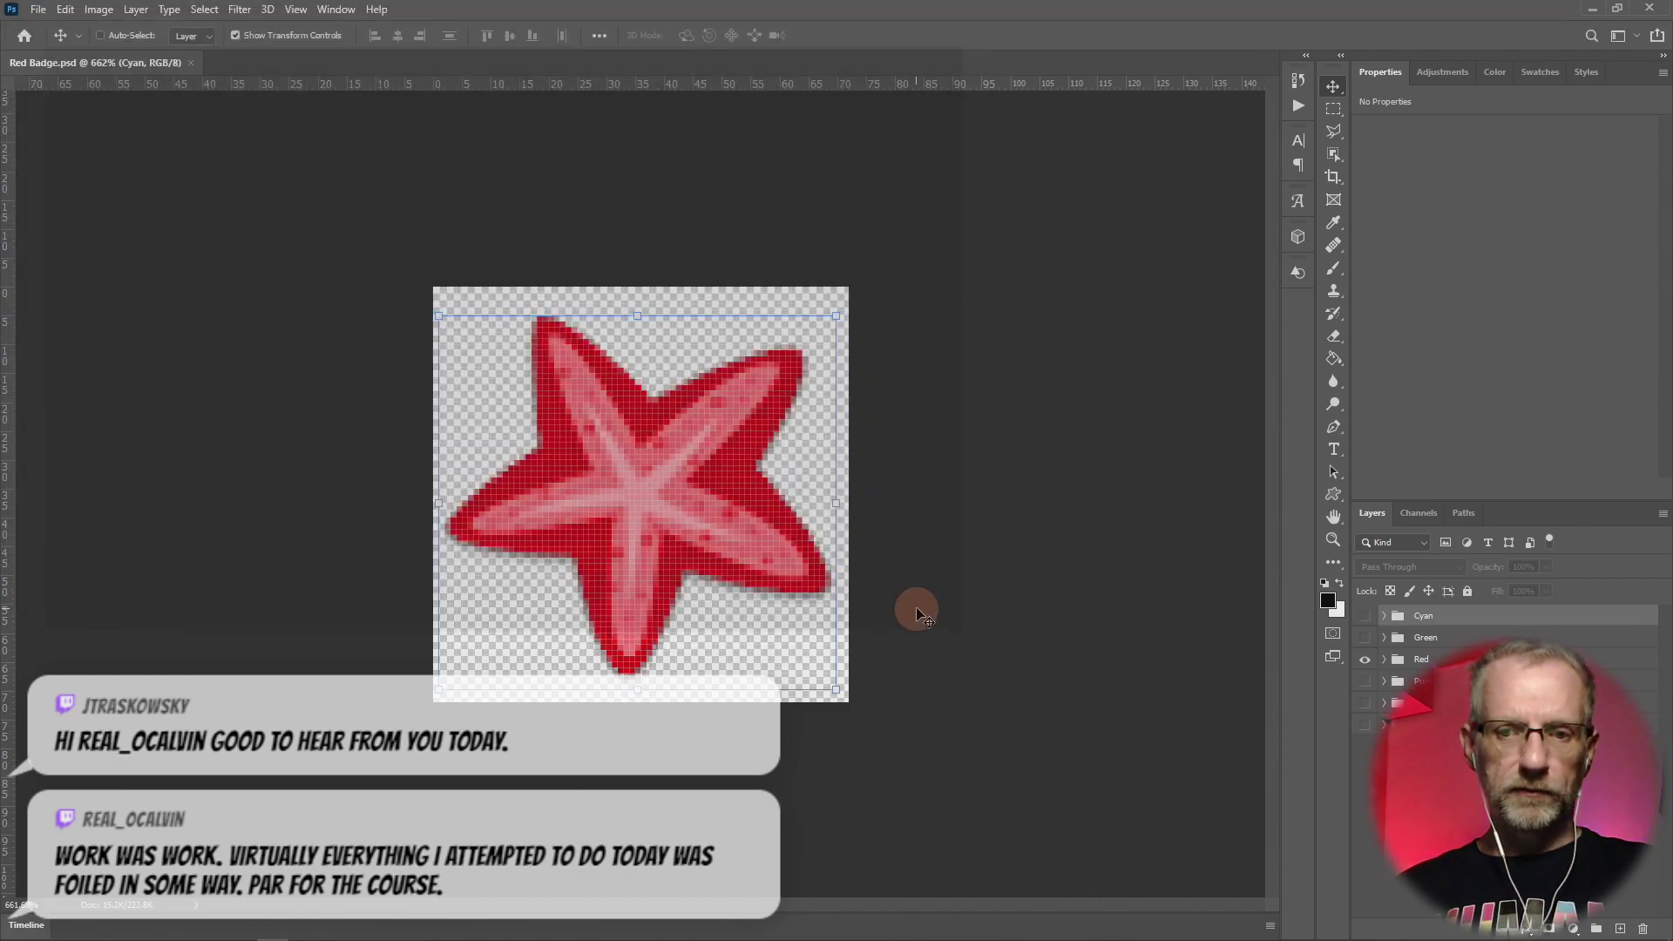
Hide the red star, show the green one, and save the document as "Green Badge" in Photoshop format in the Twitch folder.
left_click(1364, 658)
left_click(1364, 637)
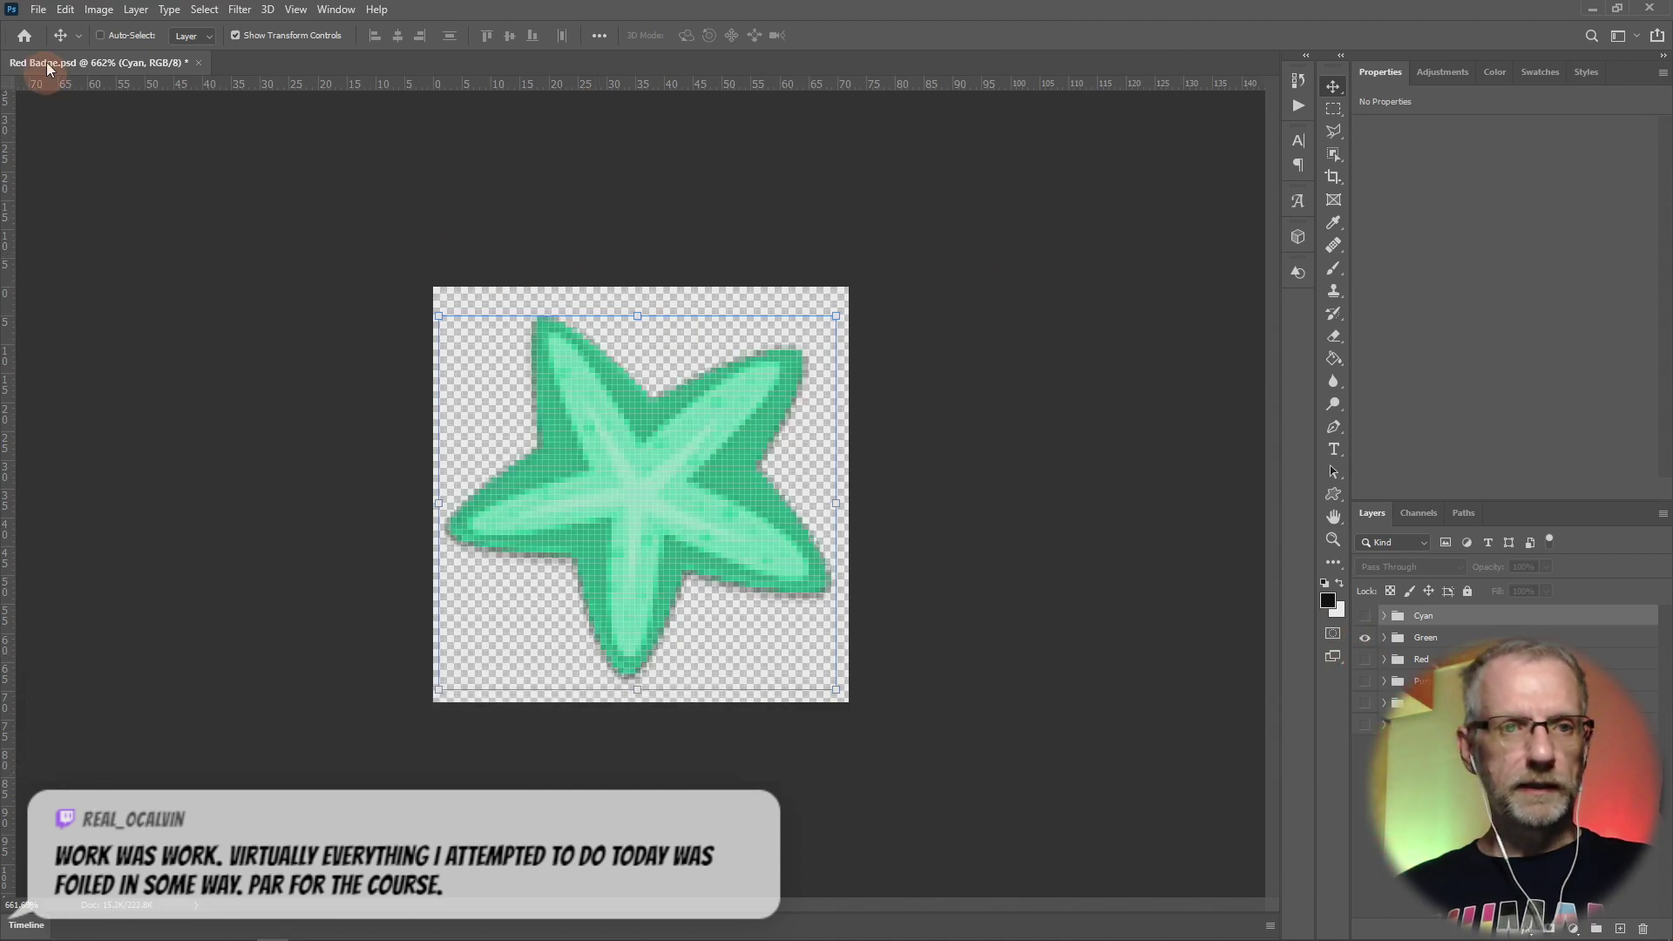
left_click(36, 11)
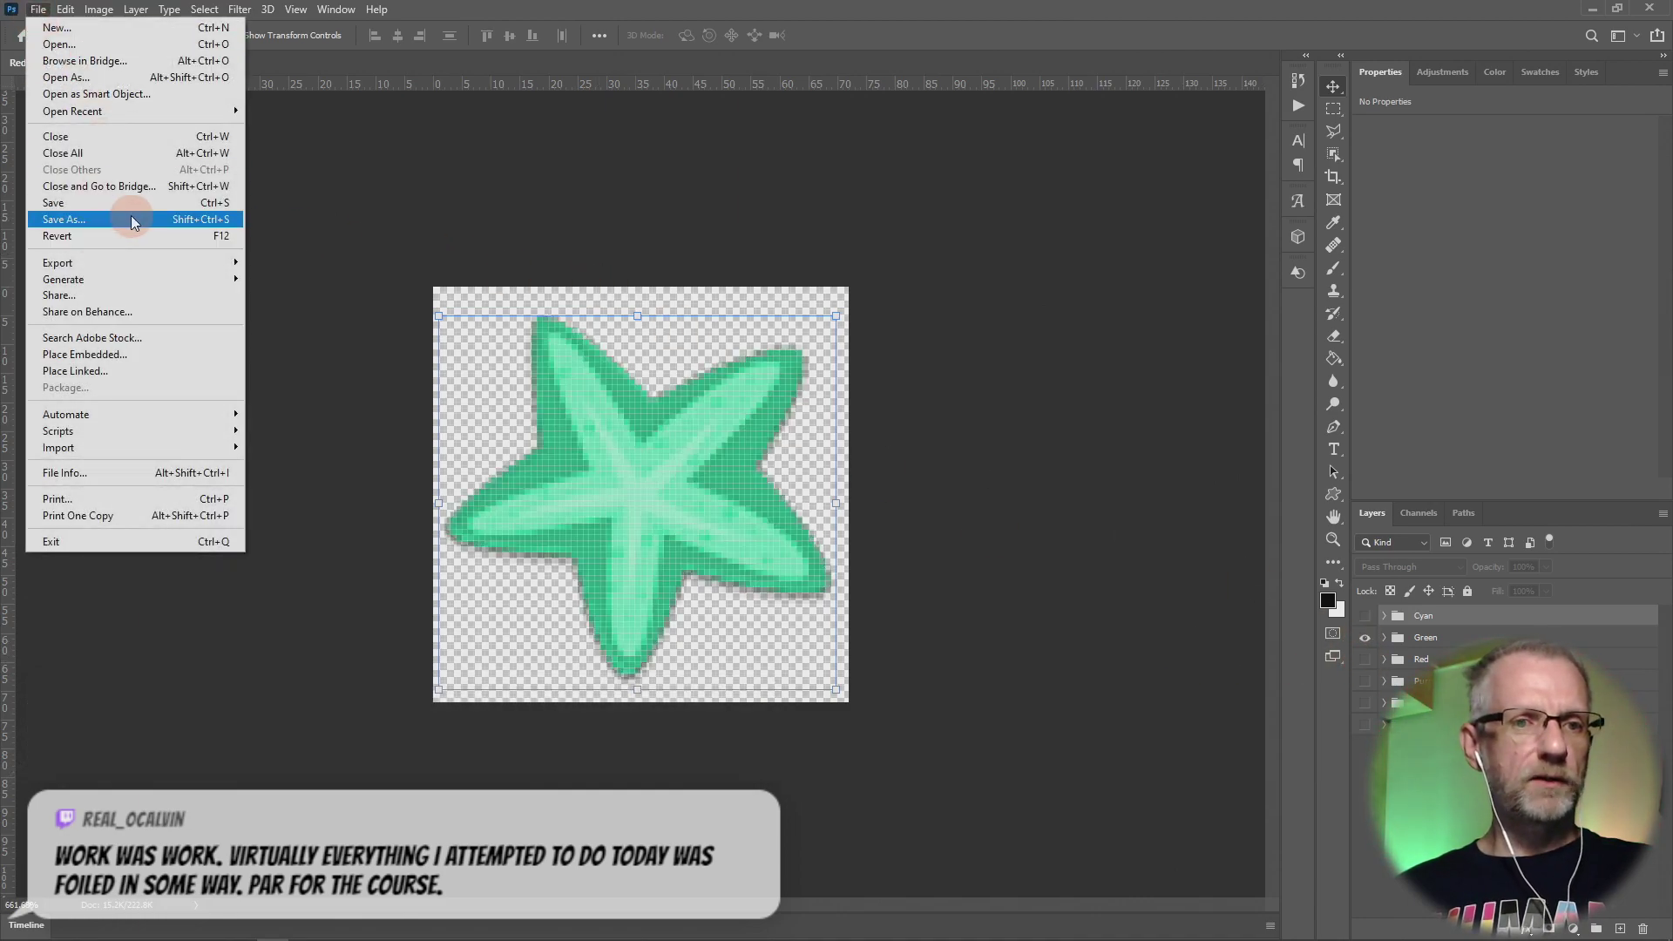
left_click(130, 214)
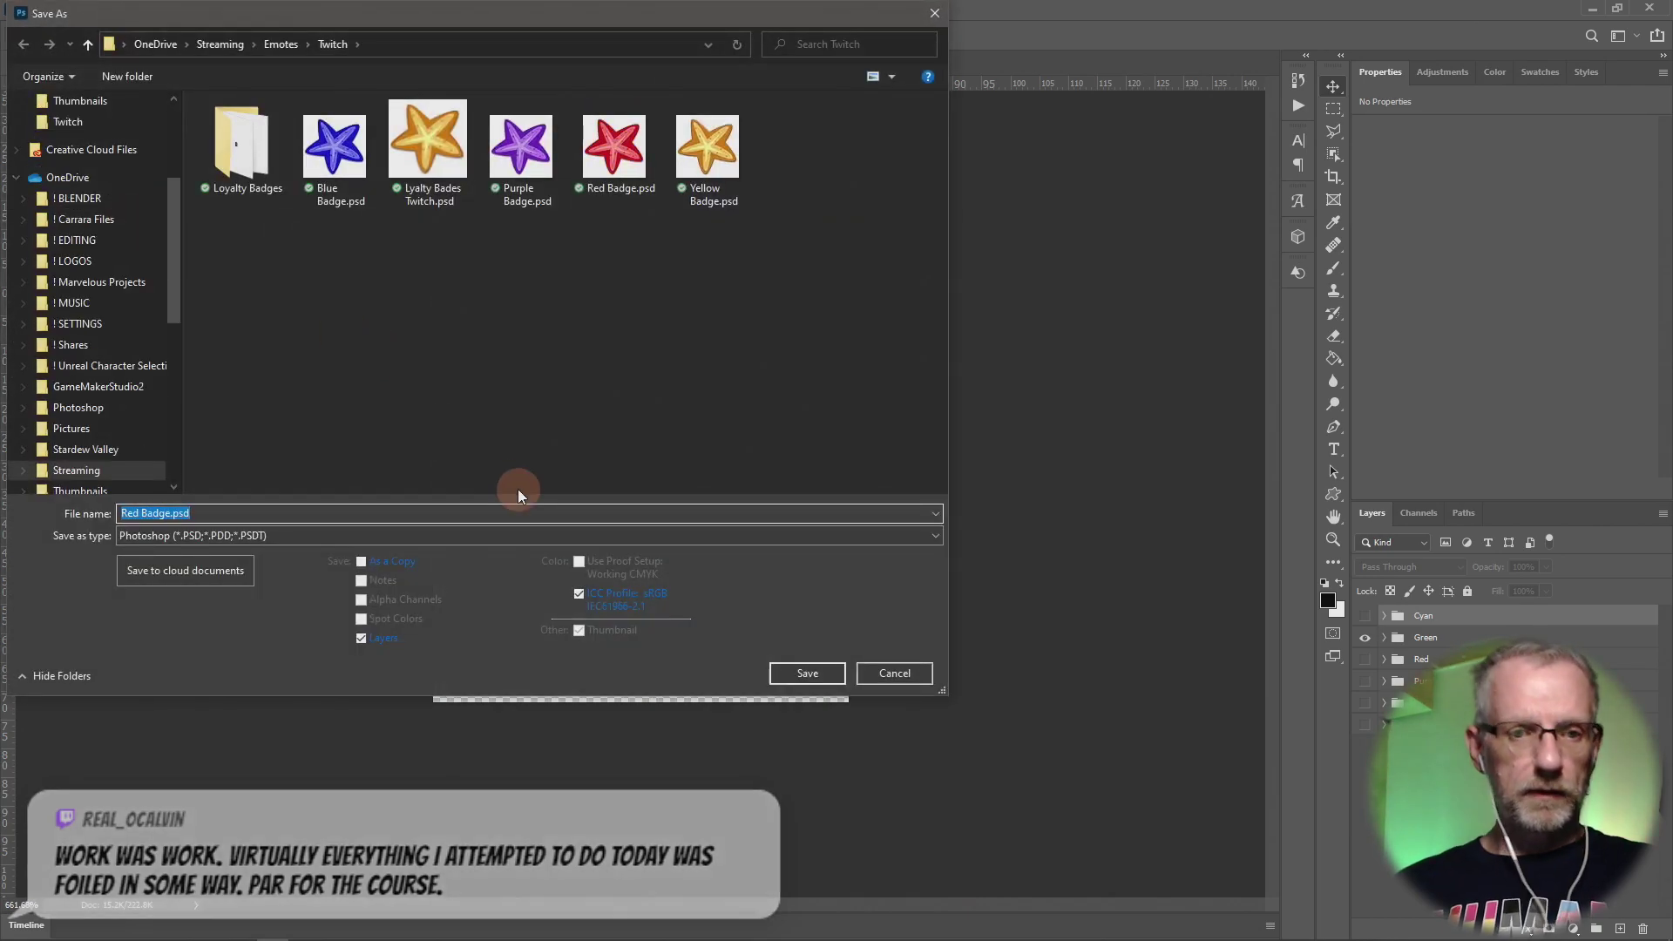
type("Gre")
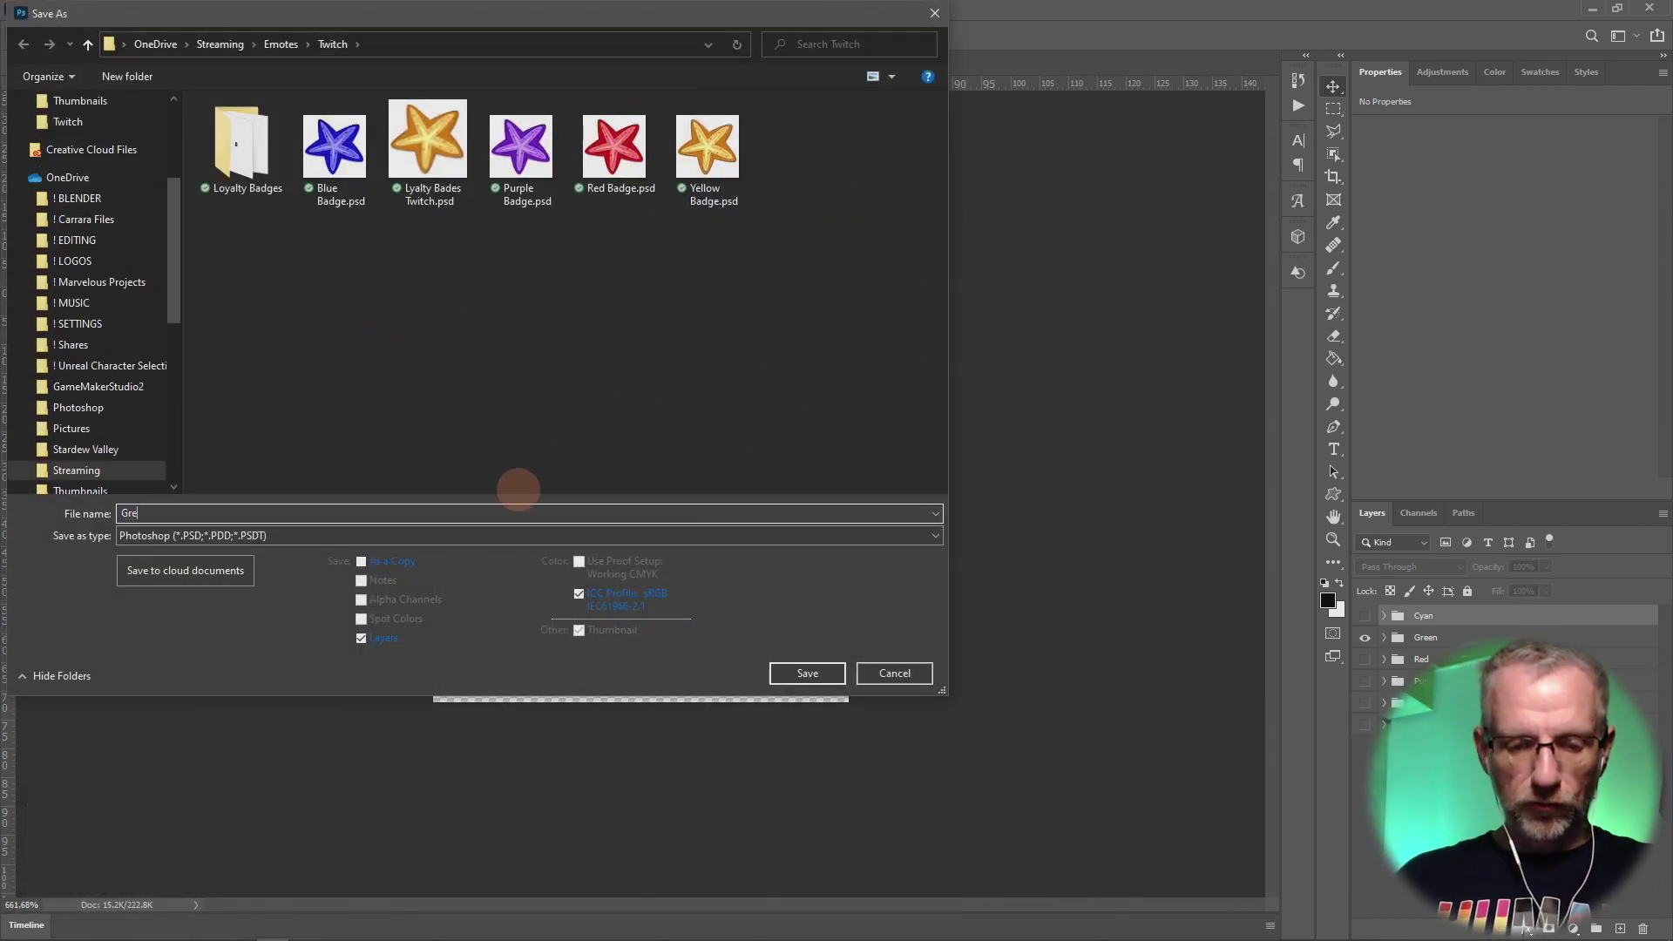
key("Return")
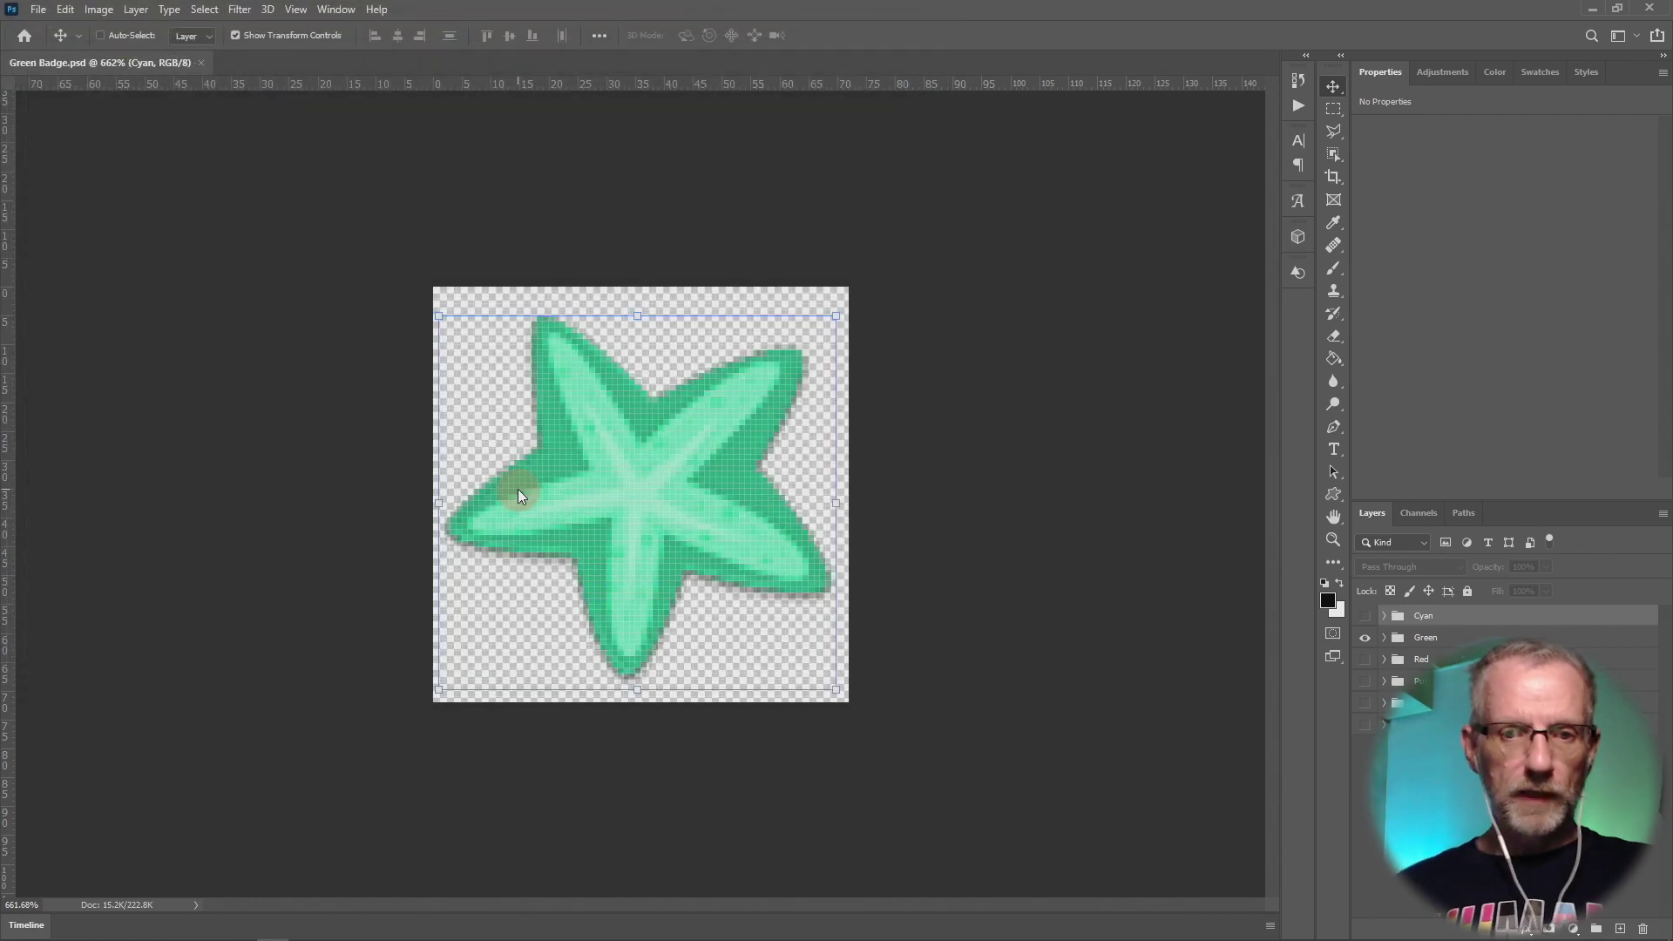
left_click(39, 10)
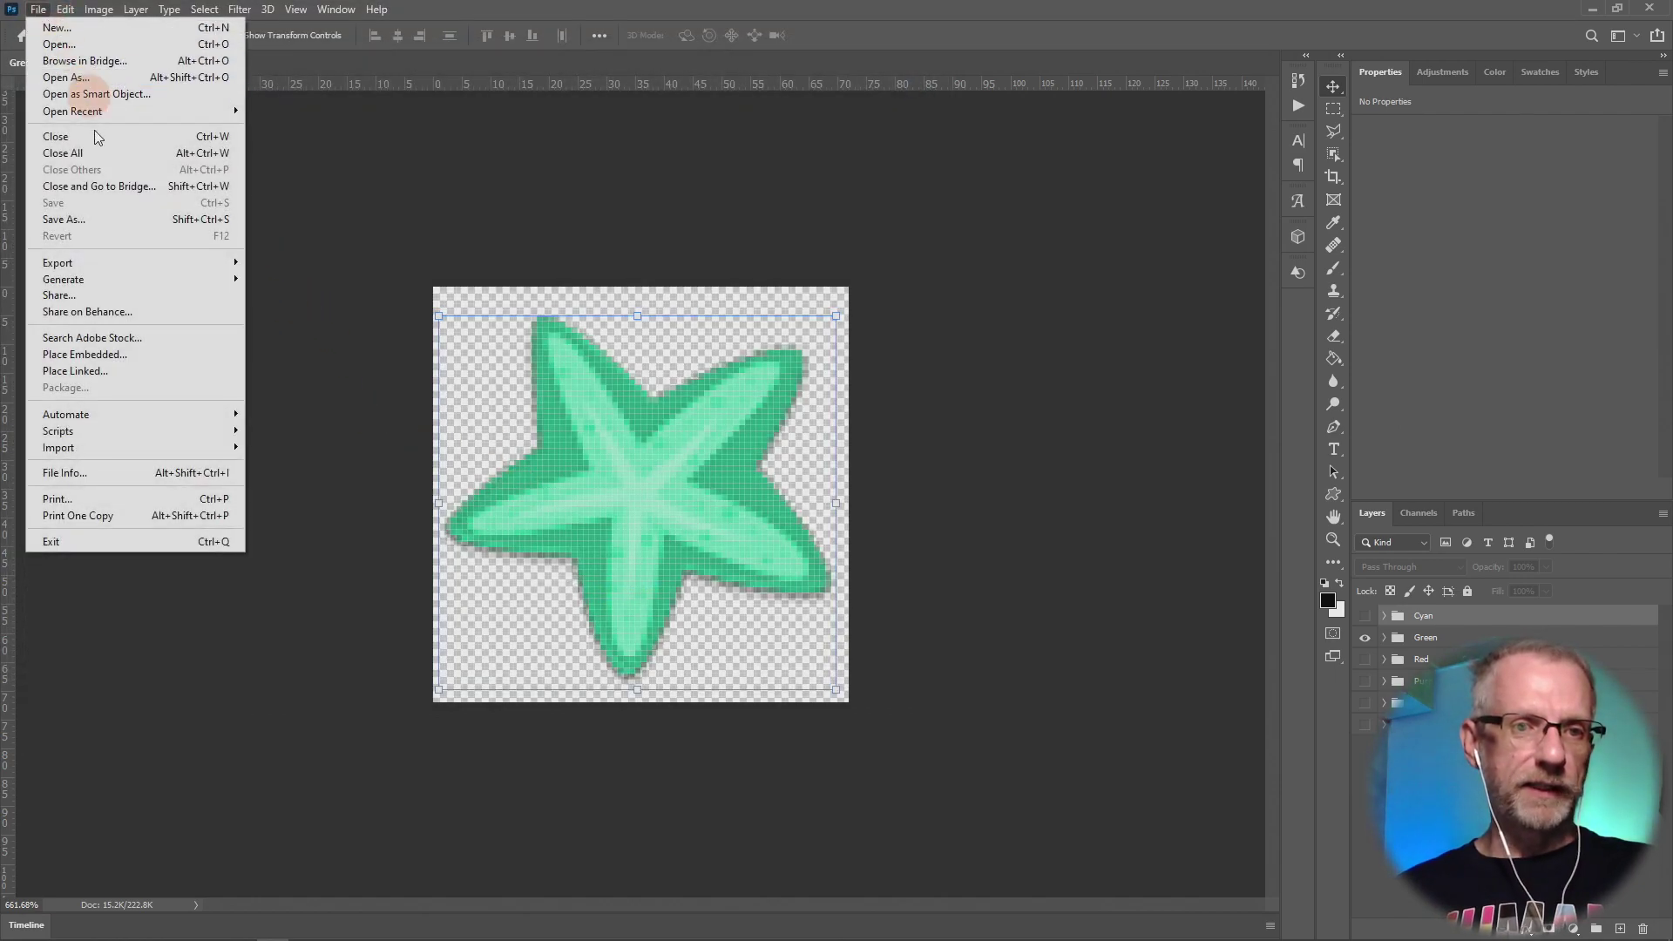
left_click(127, 220)
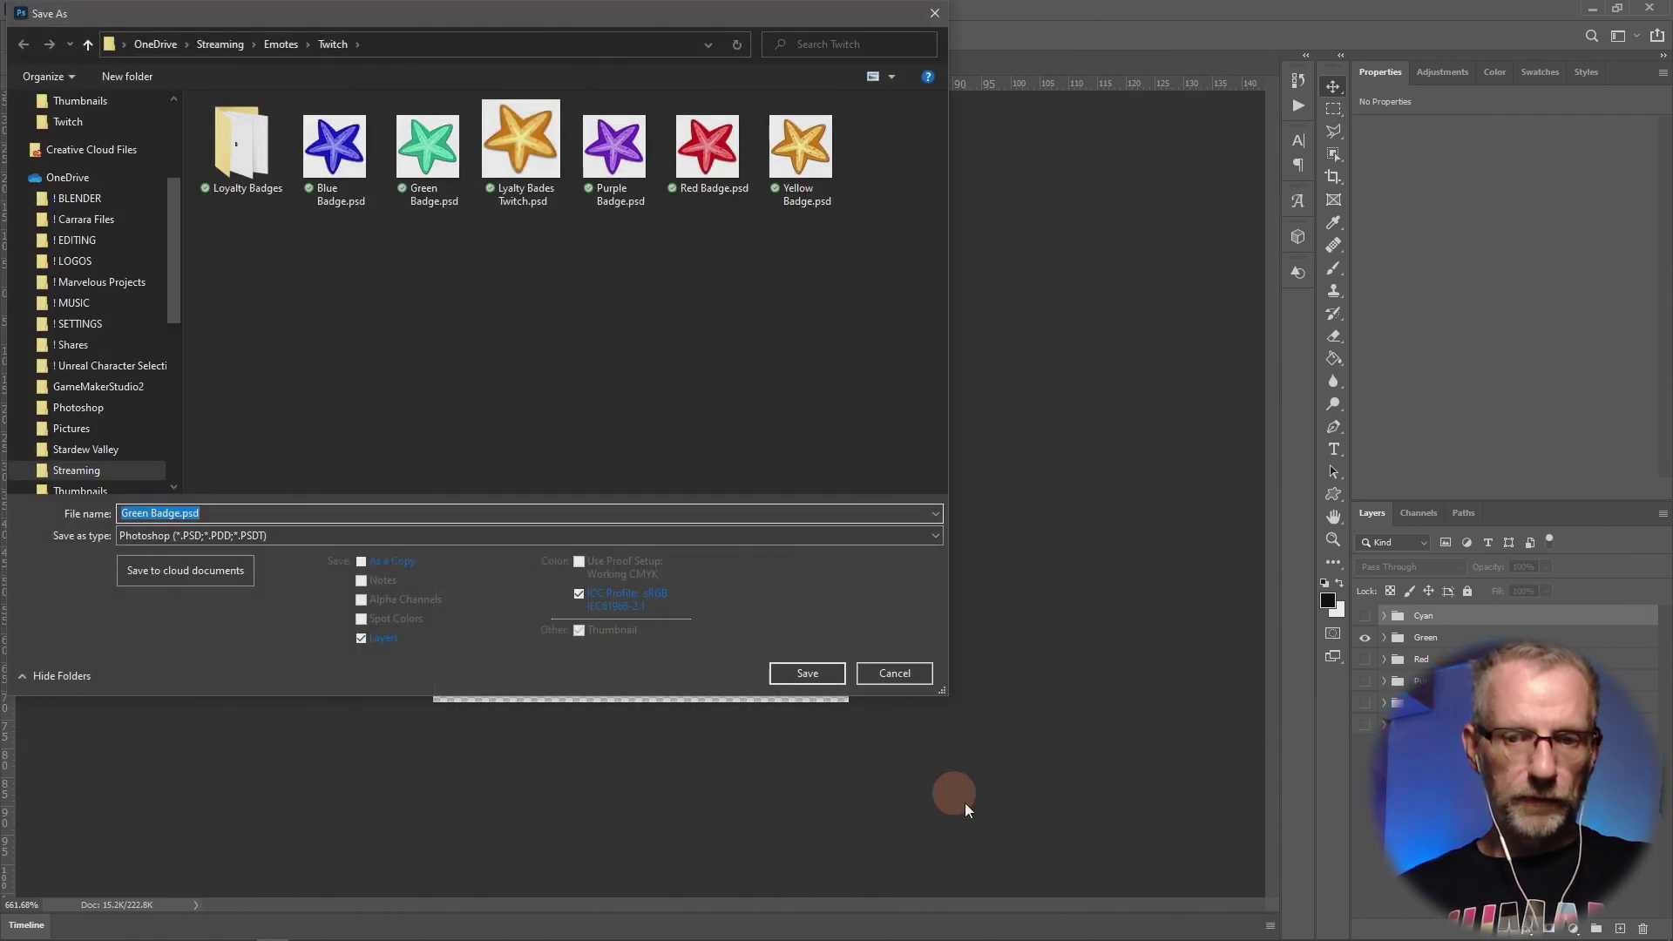
left_click(906, 673)
Export the green star as PNG at 0.5x, 1x and 0.25x into a new folder named "Cyan" inside Loyalty Badges.
left_click(38, 9)
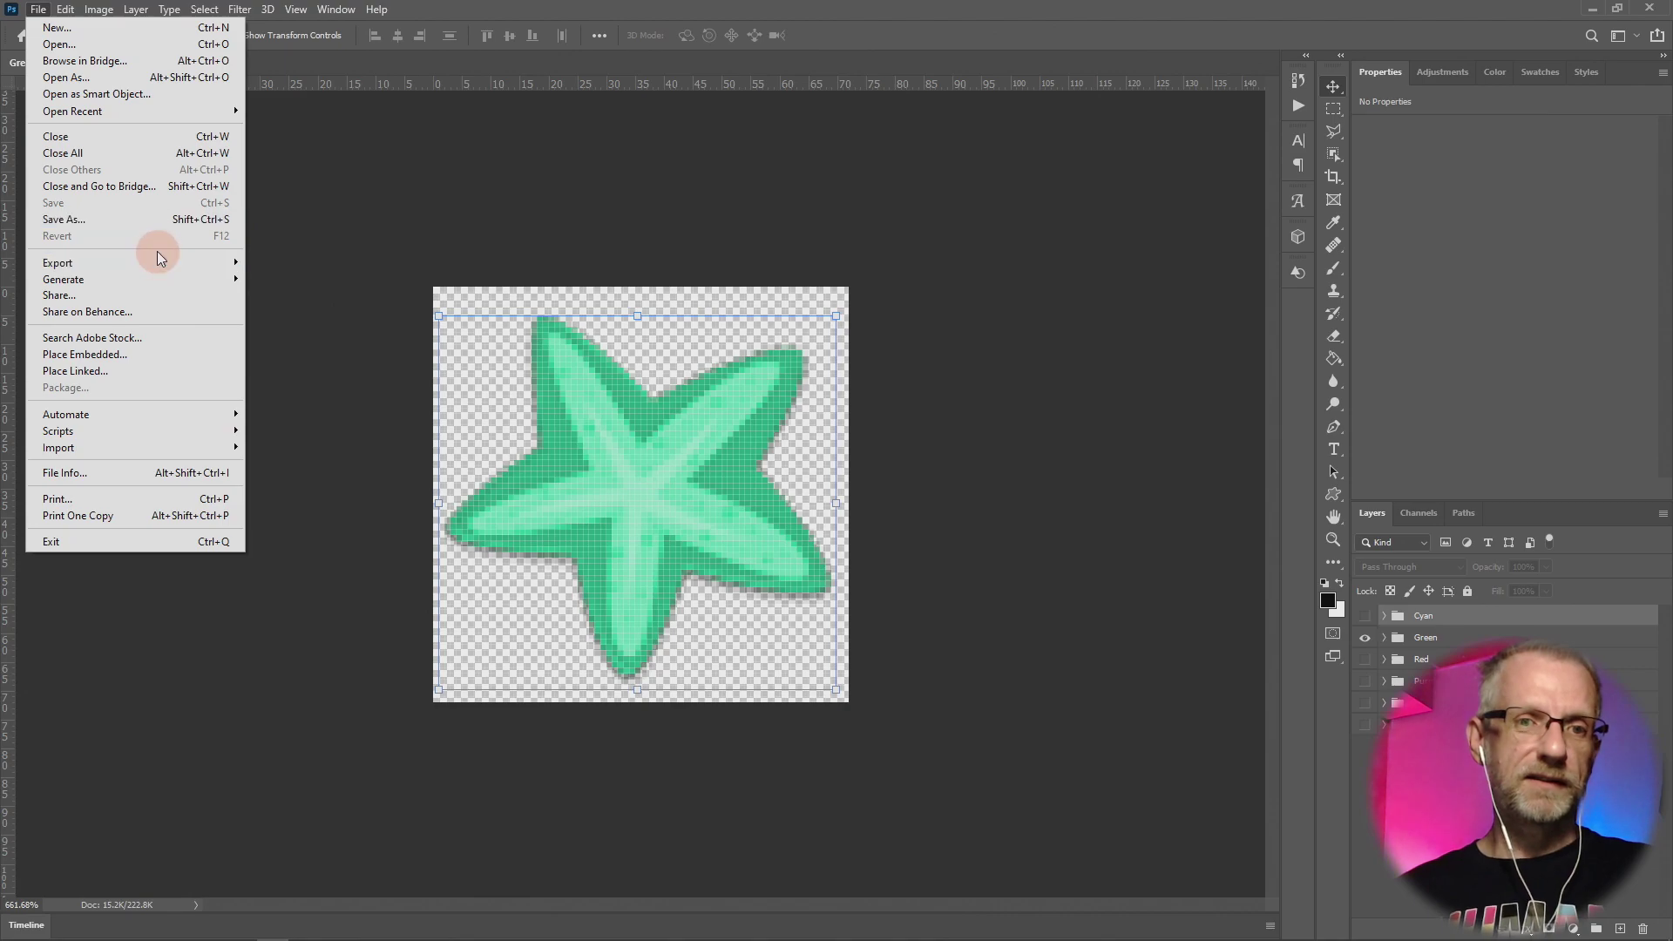
mouse_move(162, 264)
left_click(323, 279)
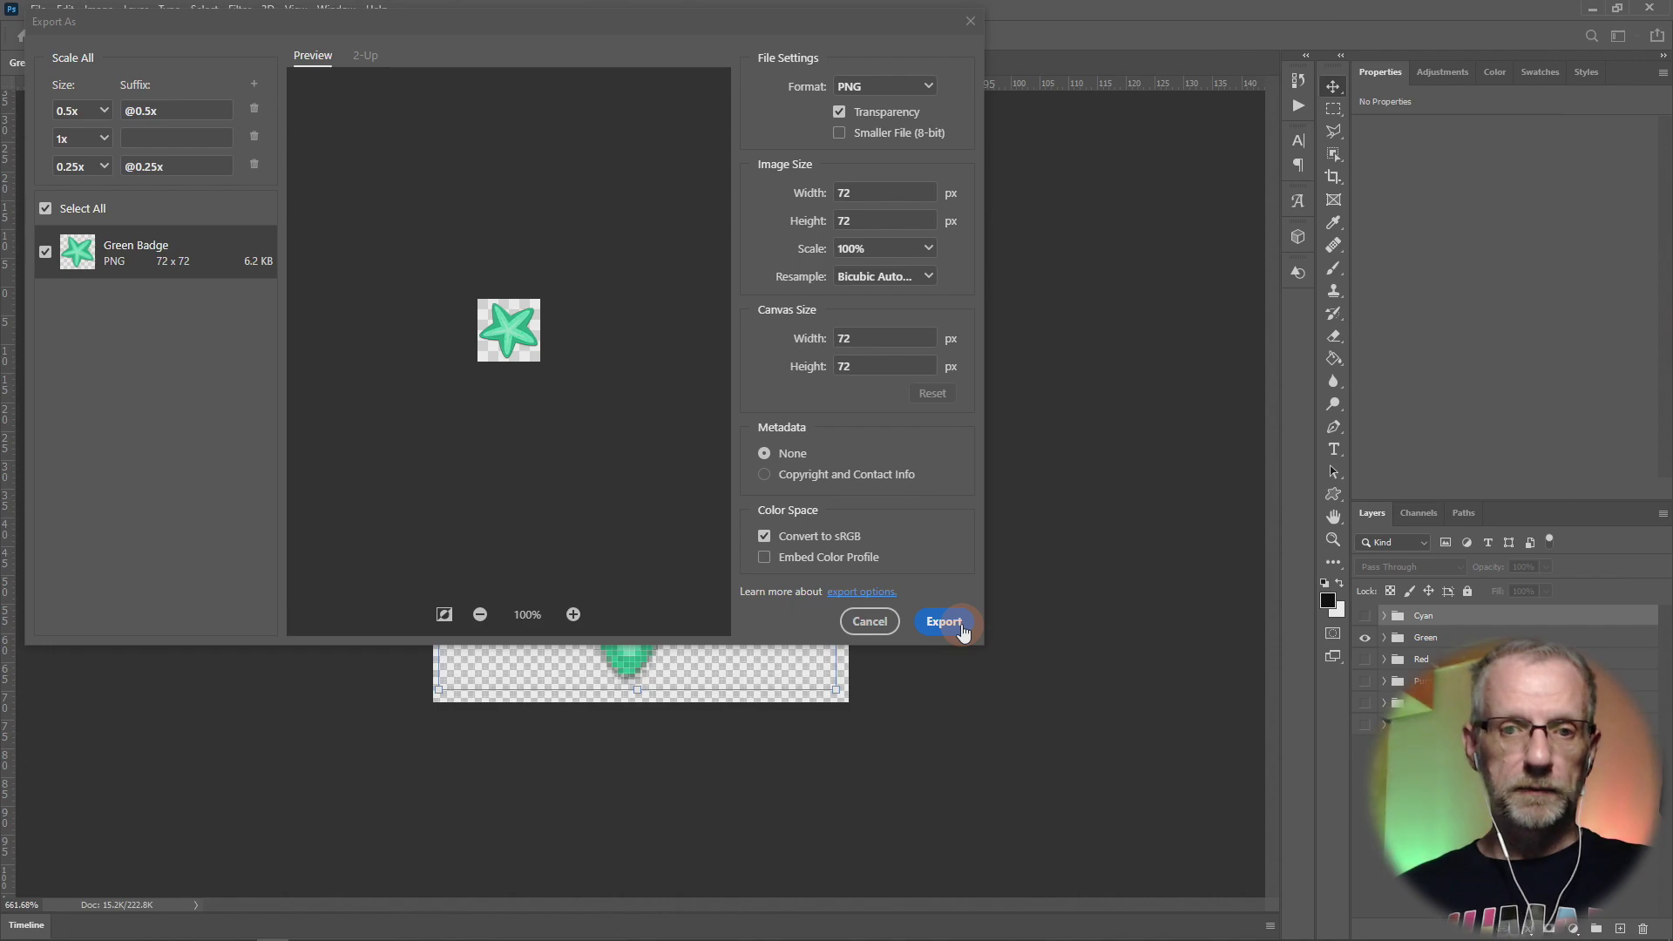
left_click(944, 621)
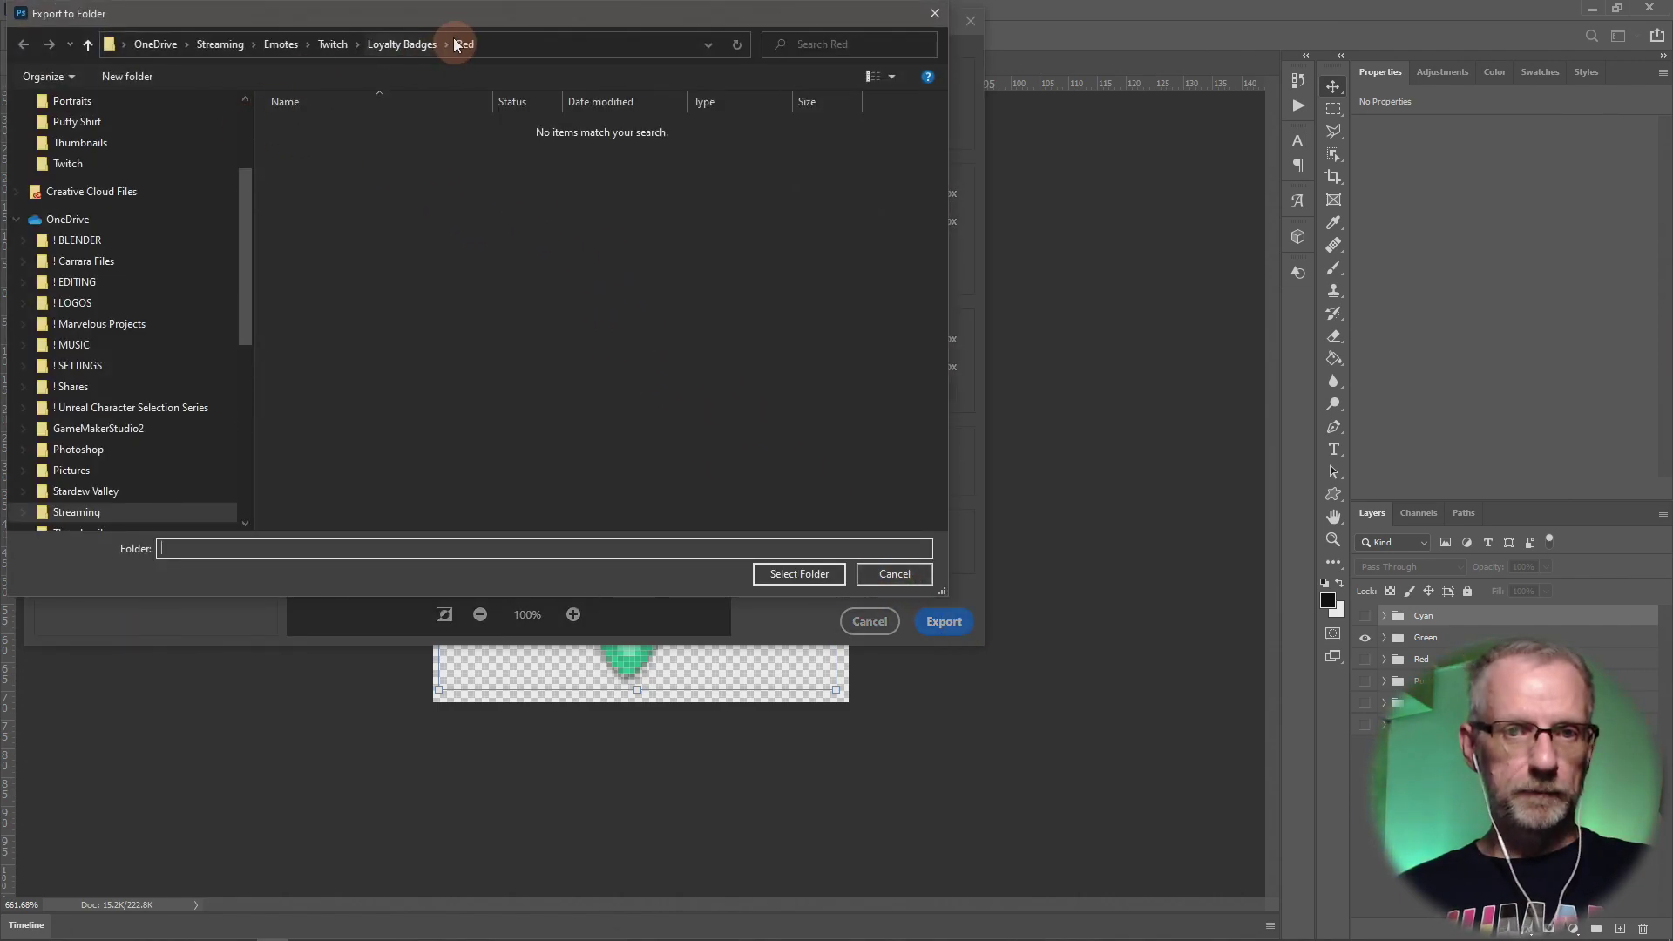
left_click(425, 43)
right_click(361, 328)
mouse_move(258, 671)
left_click(418, 674)
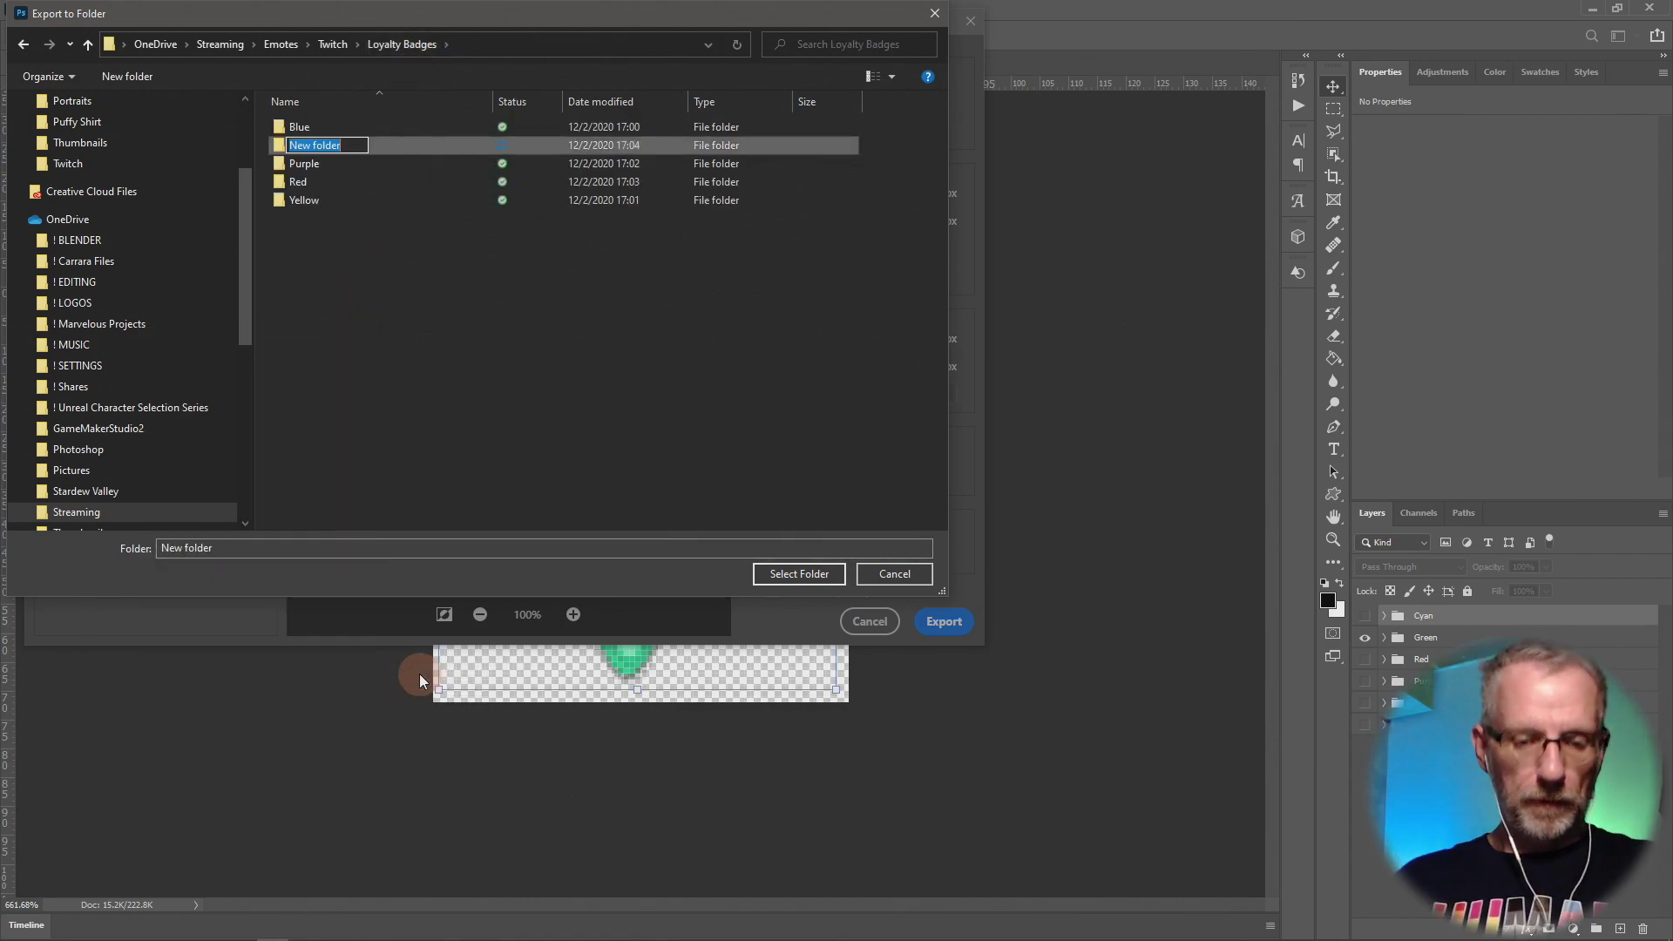
type("Cyanb")
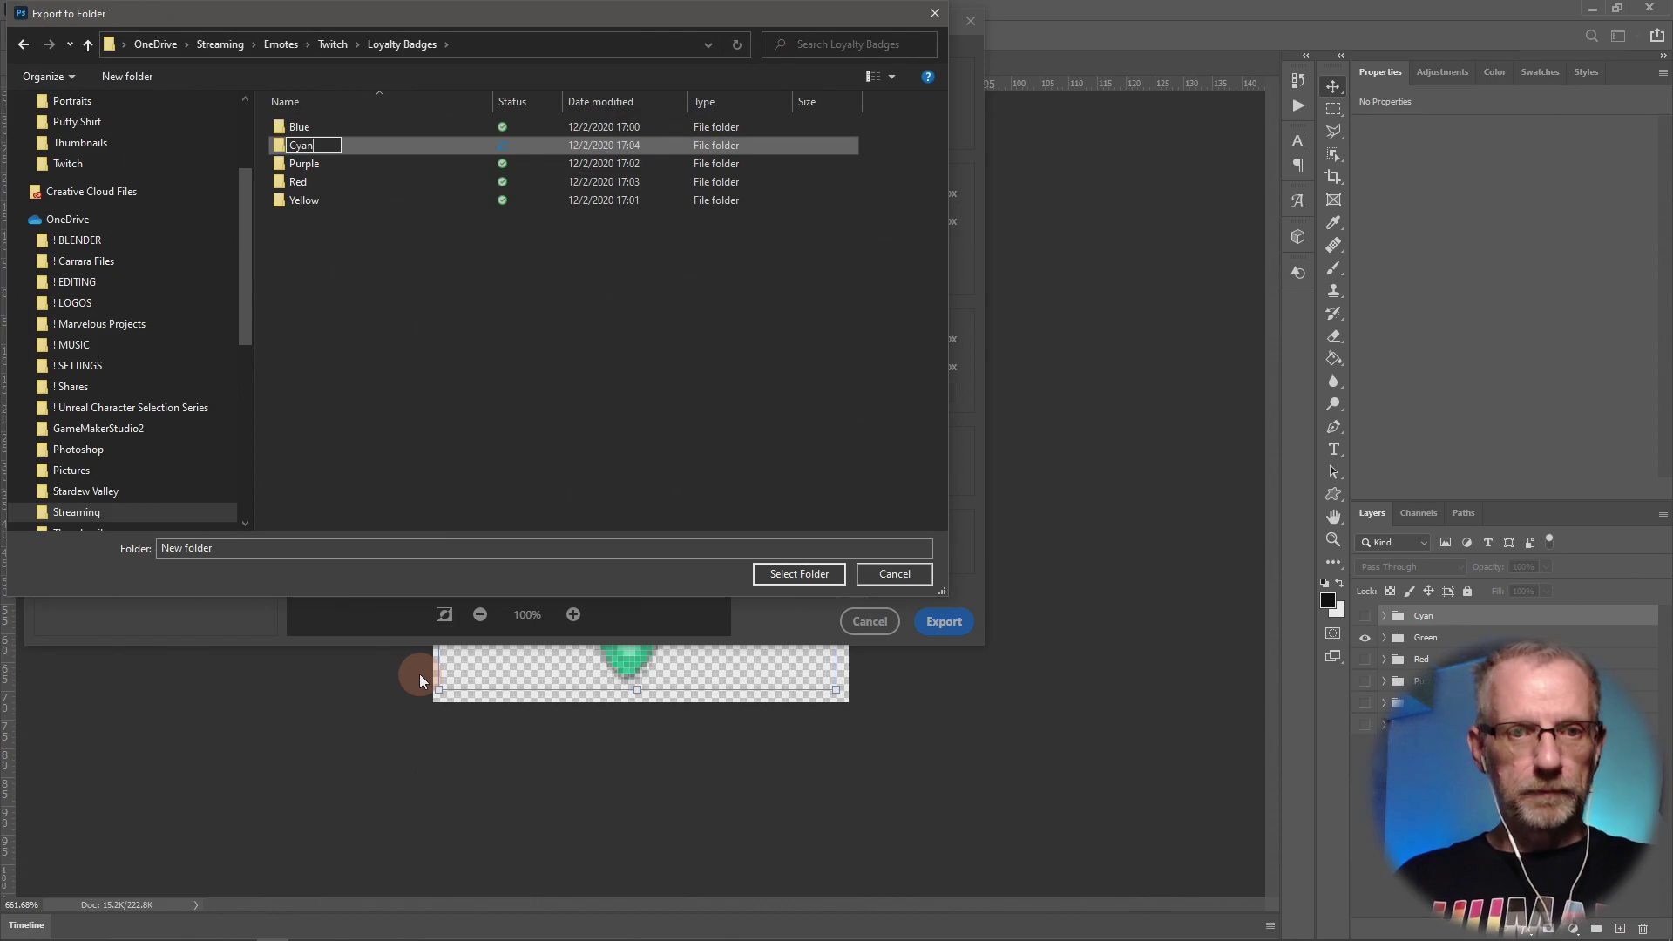
key("Return")
double_click(341, 144)
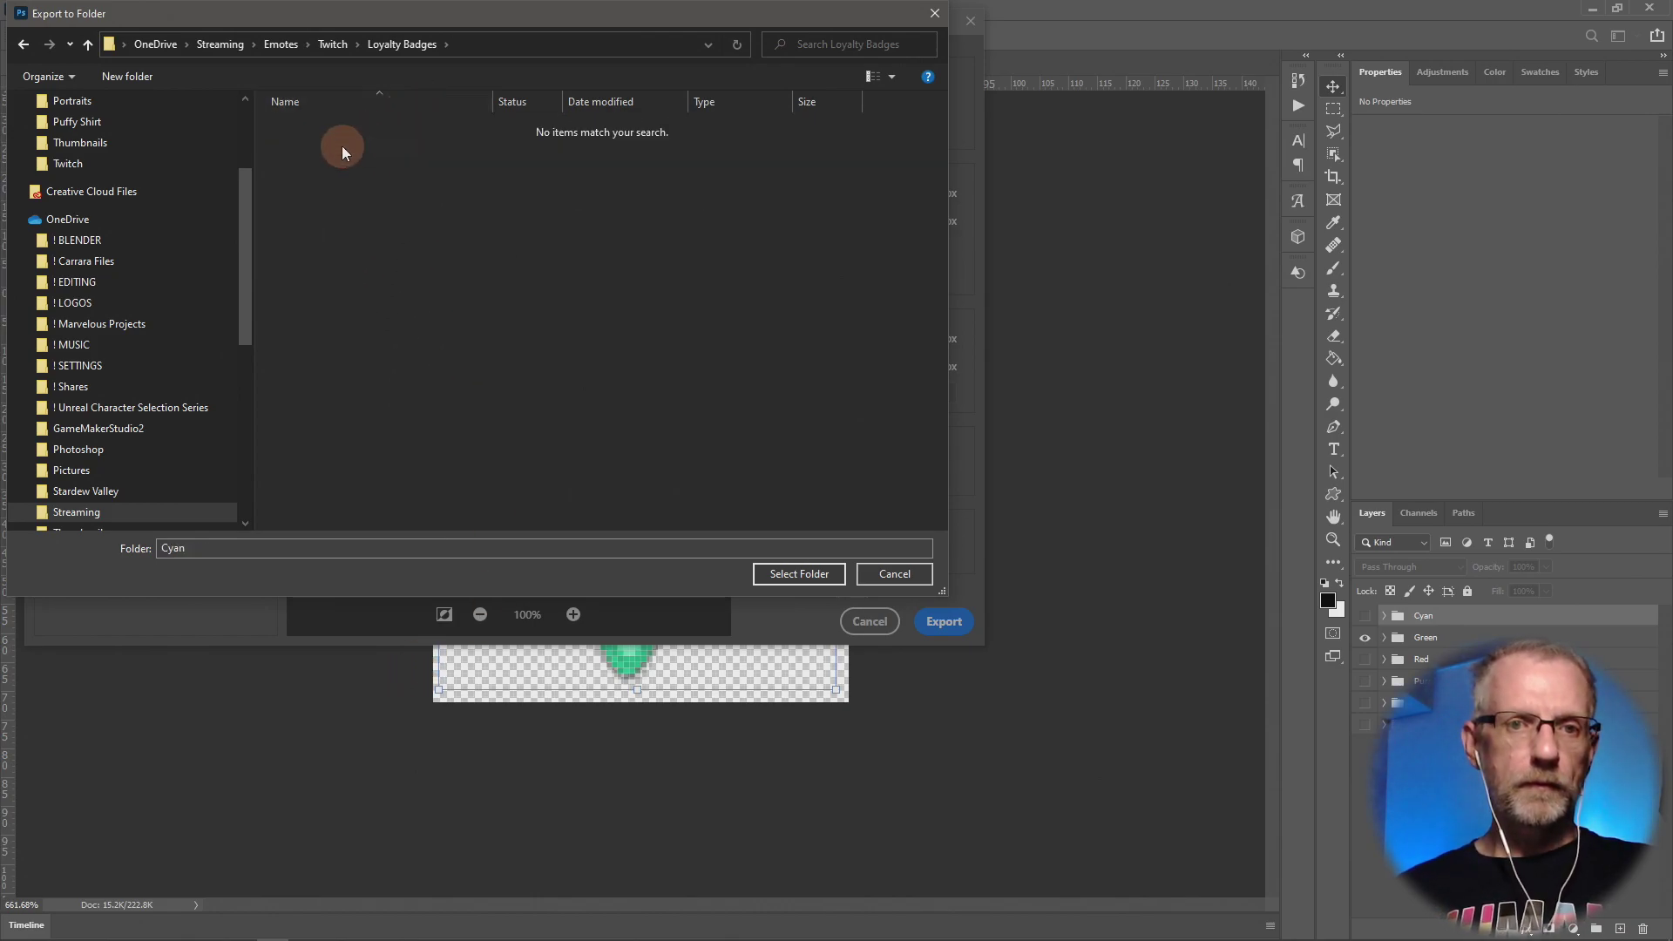
left_click(789, 575)
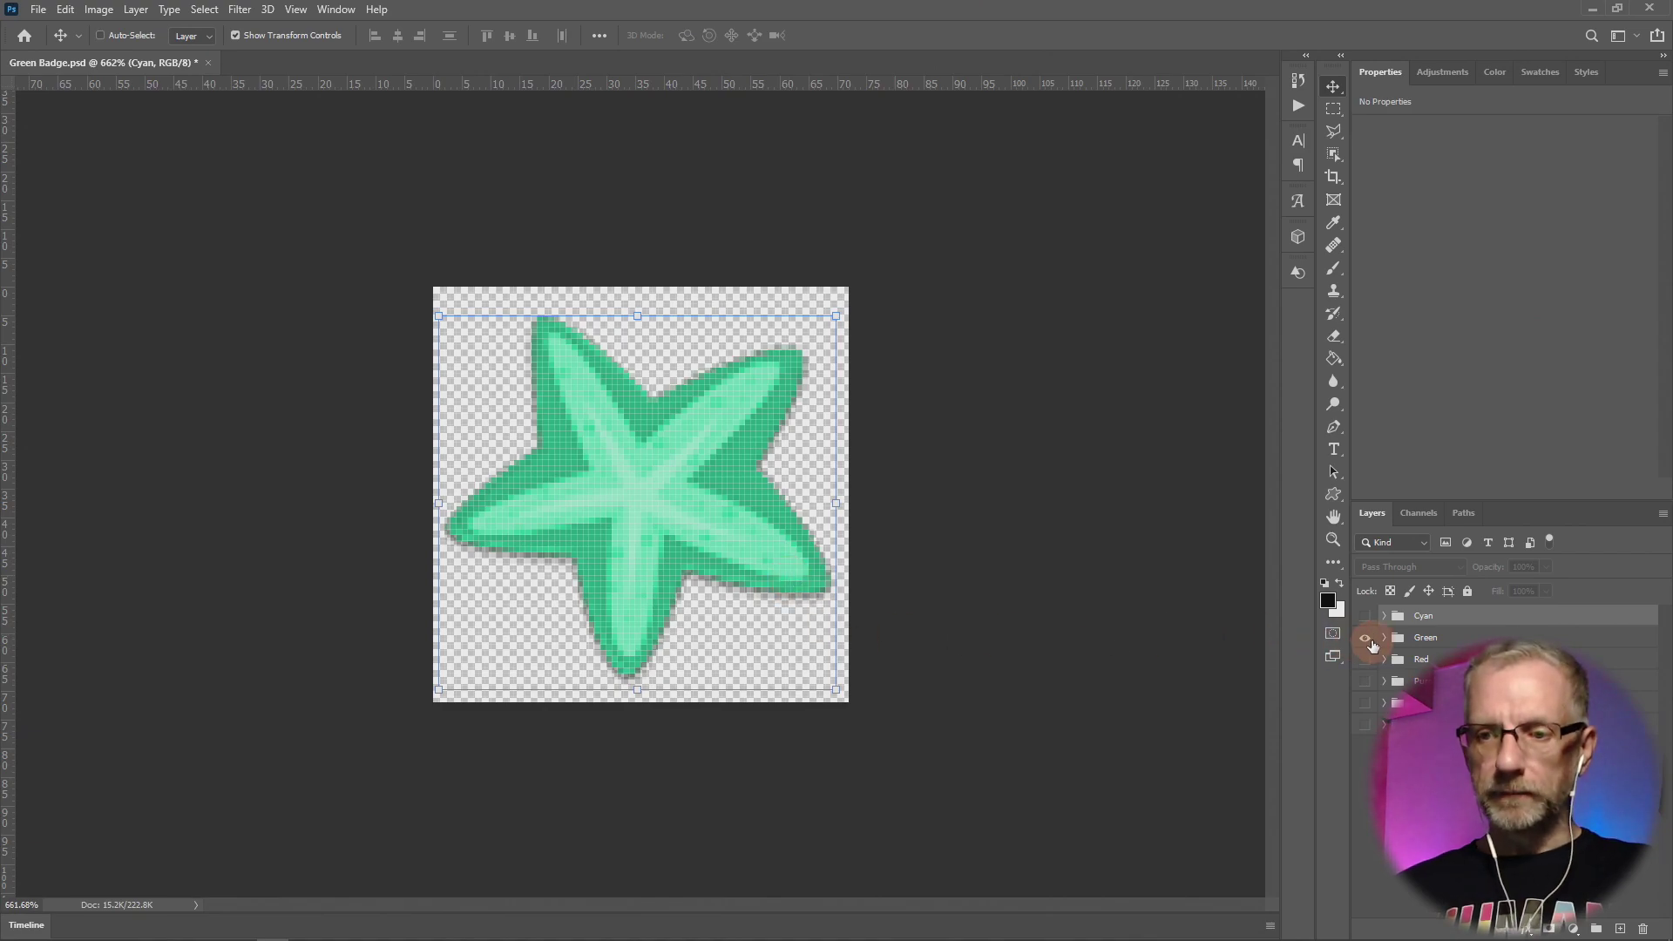
Hide the green star's layer group and show the cyan one.
left_click(1365, 638)
left_click(1365, 616)
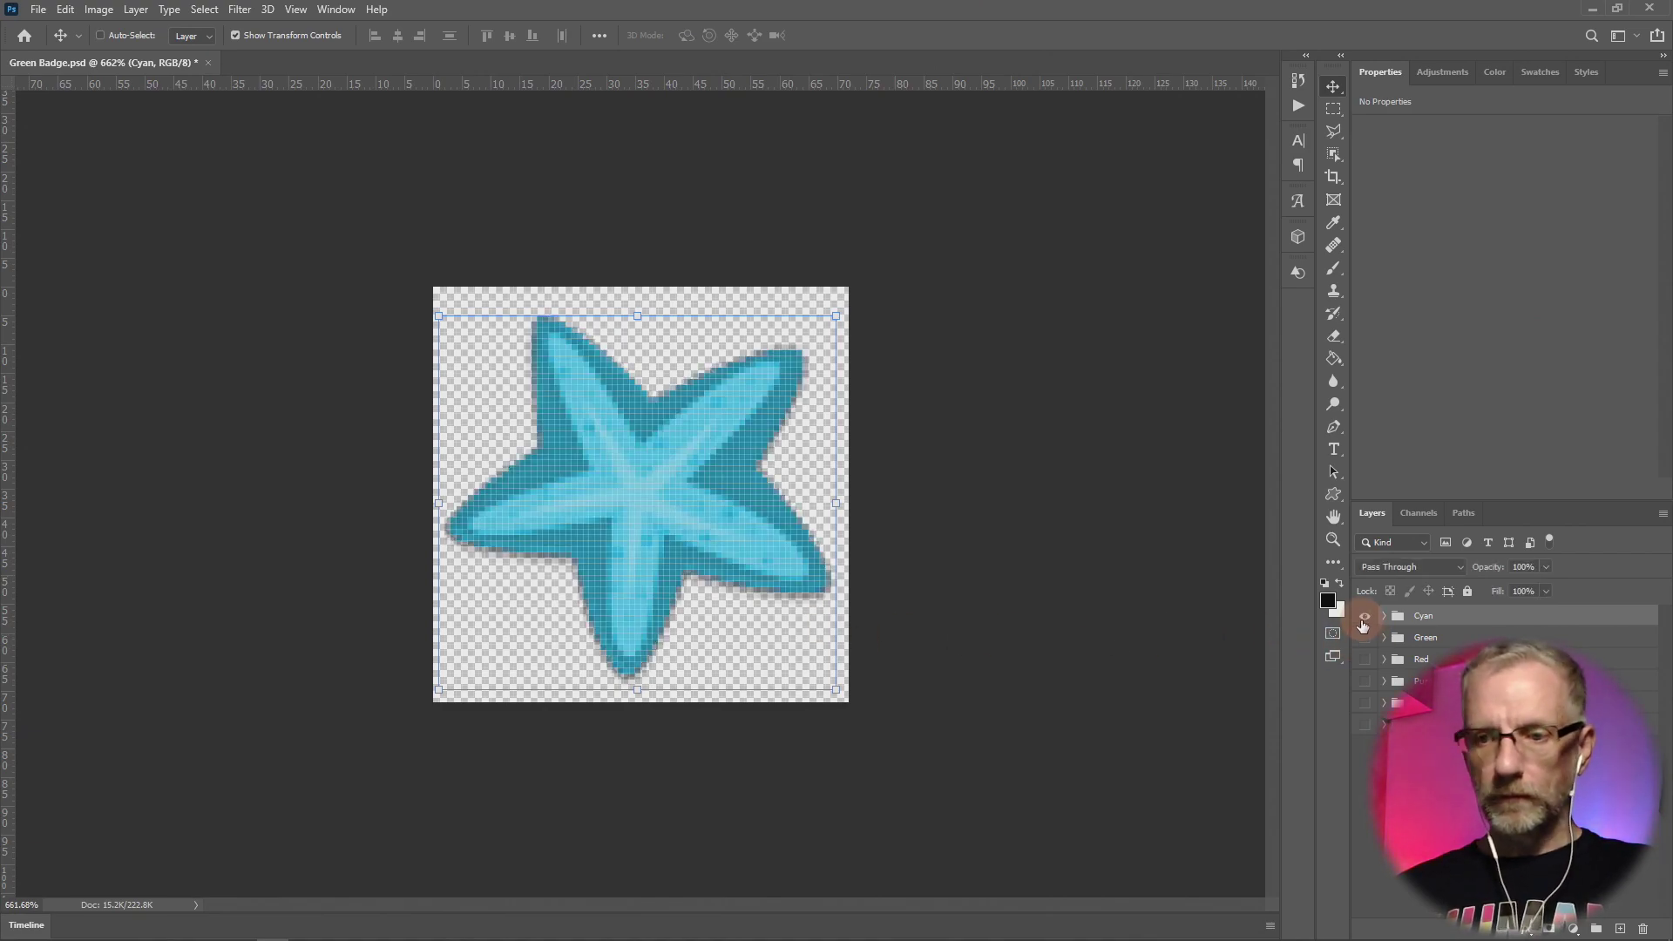
left_click(1365, 638)
left_click(1365, 638)
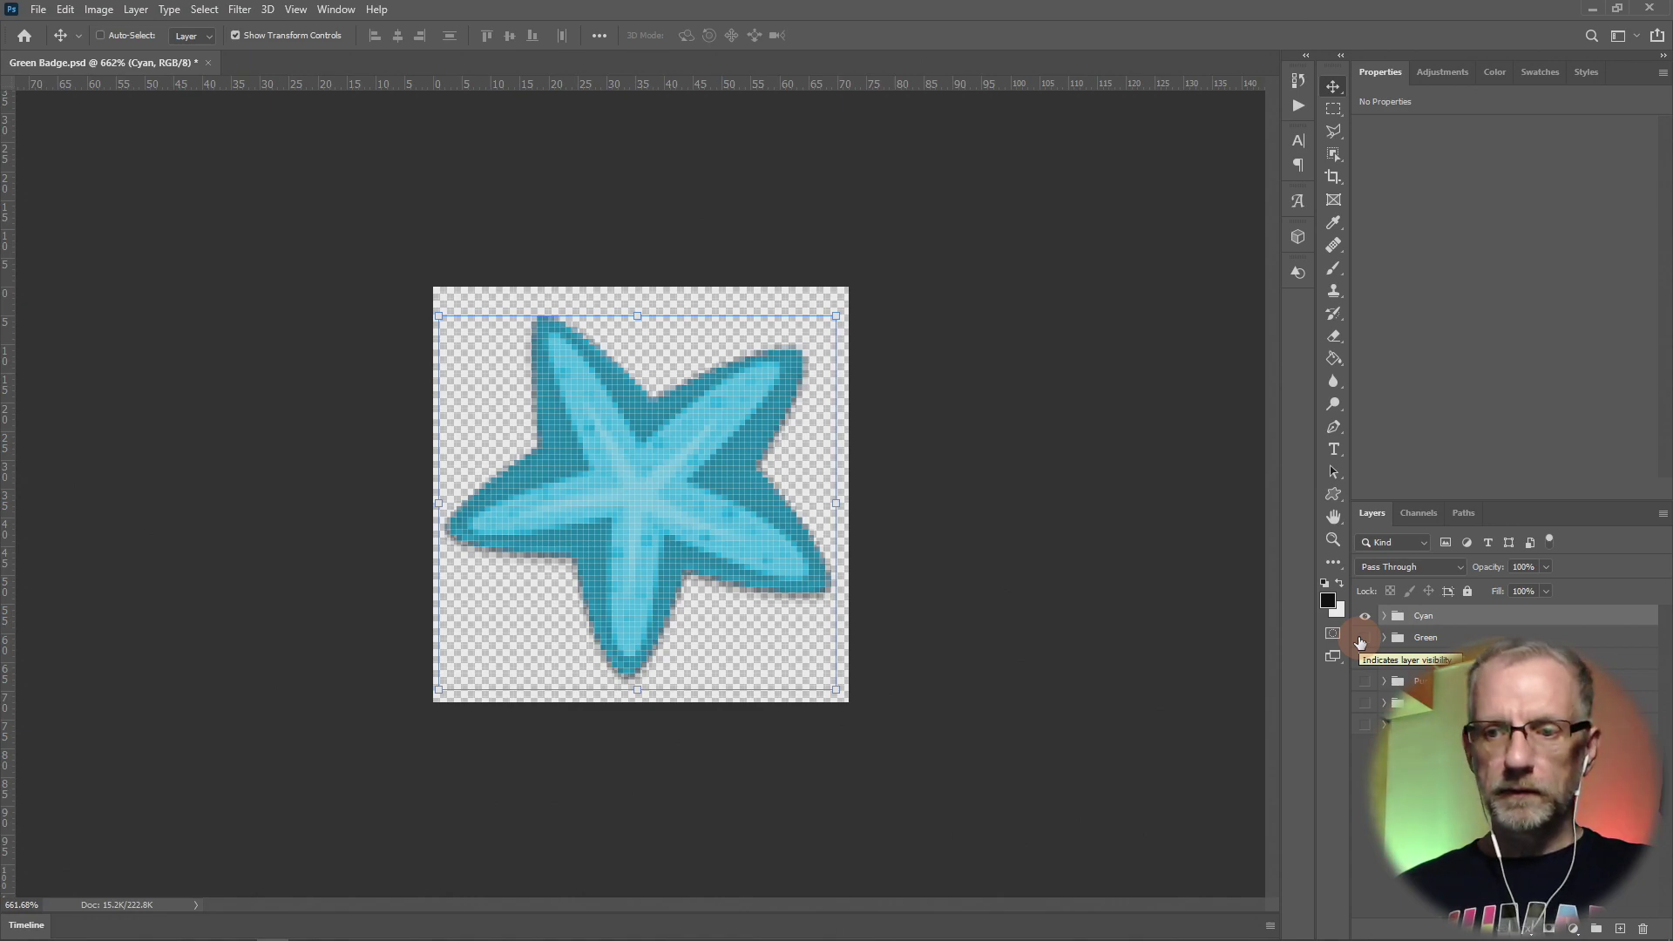
Save the document as "Cyan Badge" in Photoshop format in the Twitch folder.
left_click(37, 9)
left_click(85, 220)
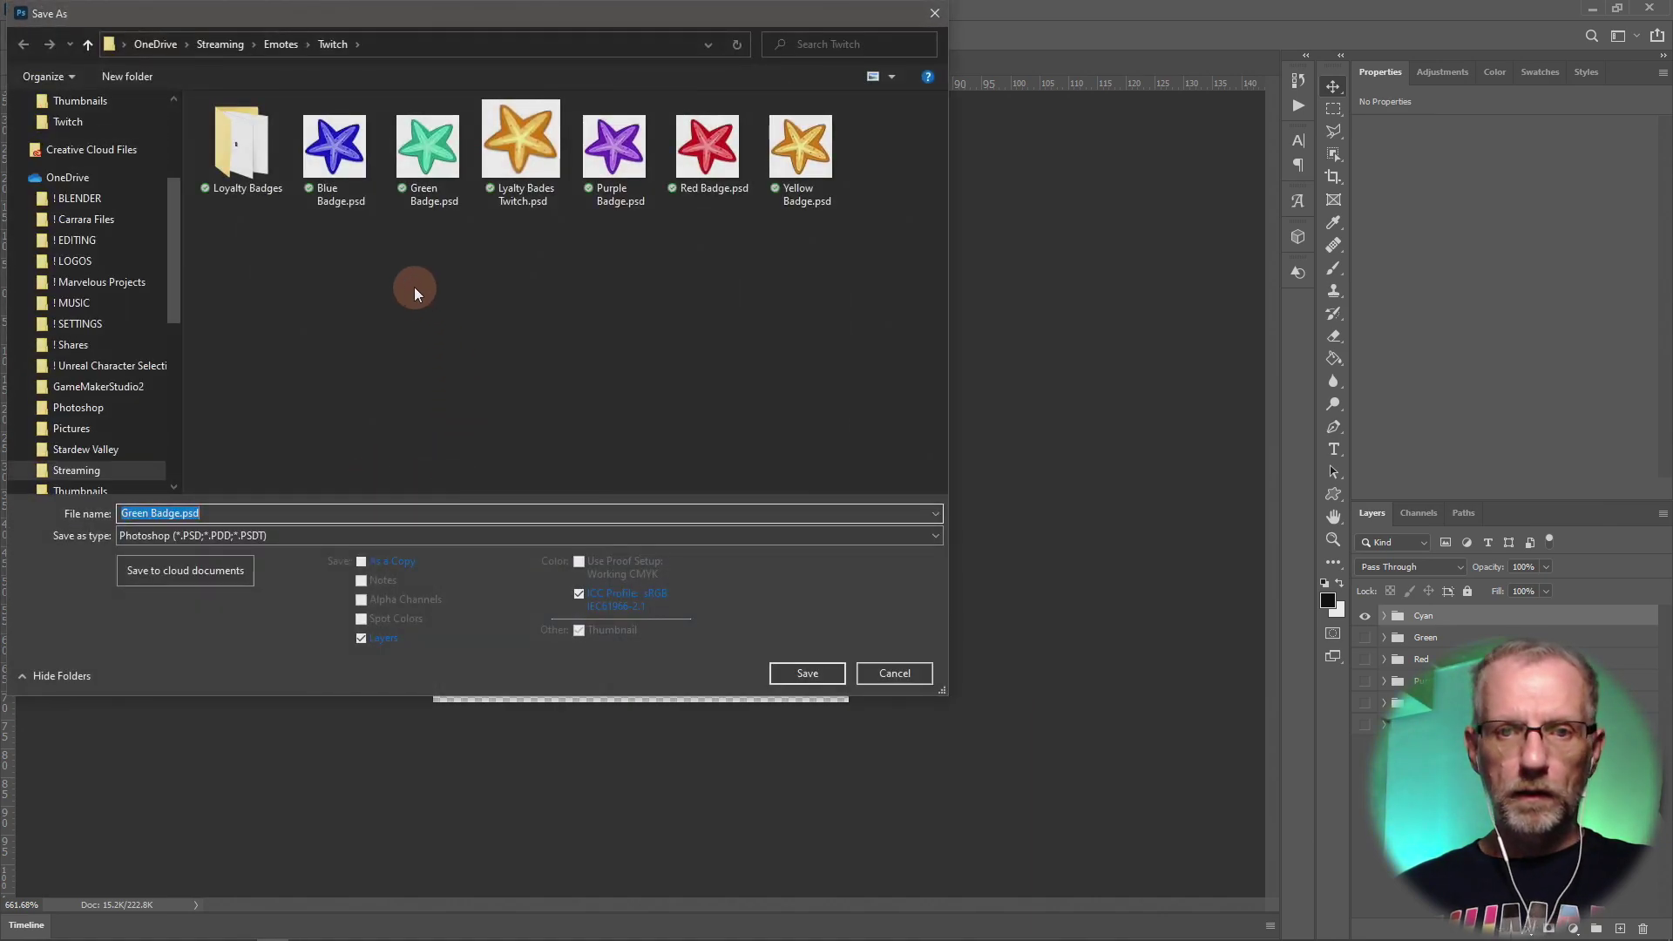
left_click(238, 164)
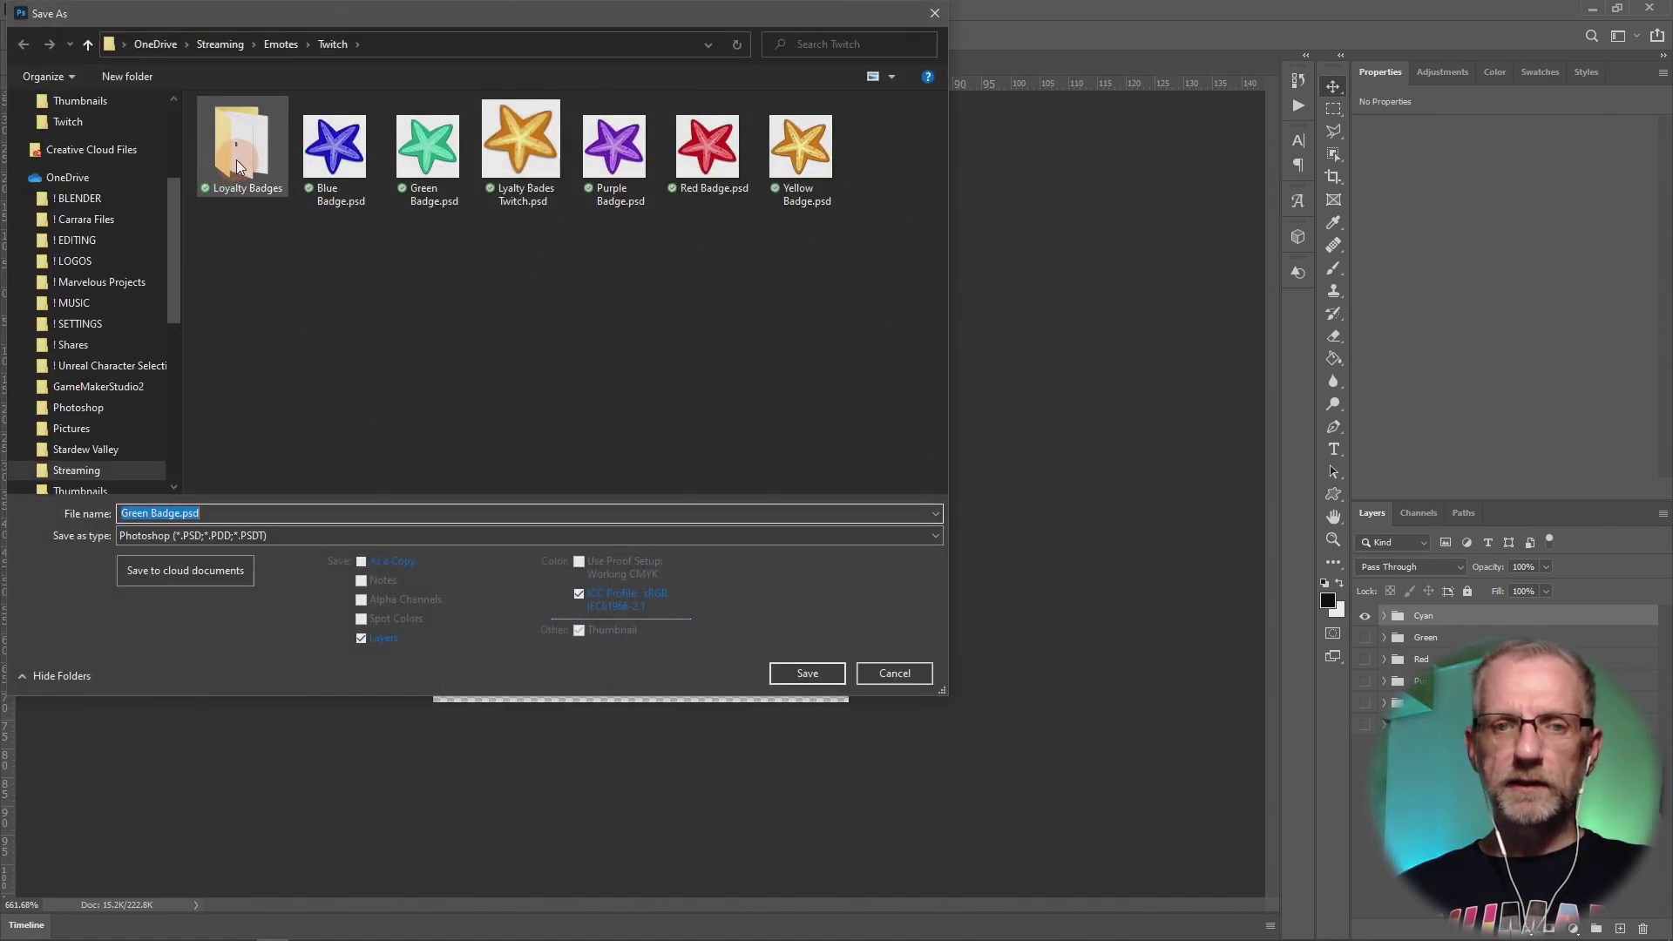
double_click(238, 163)
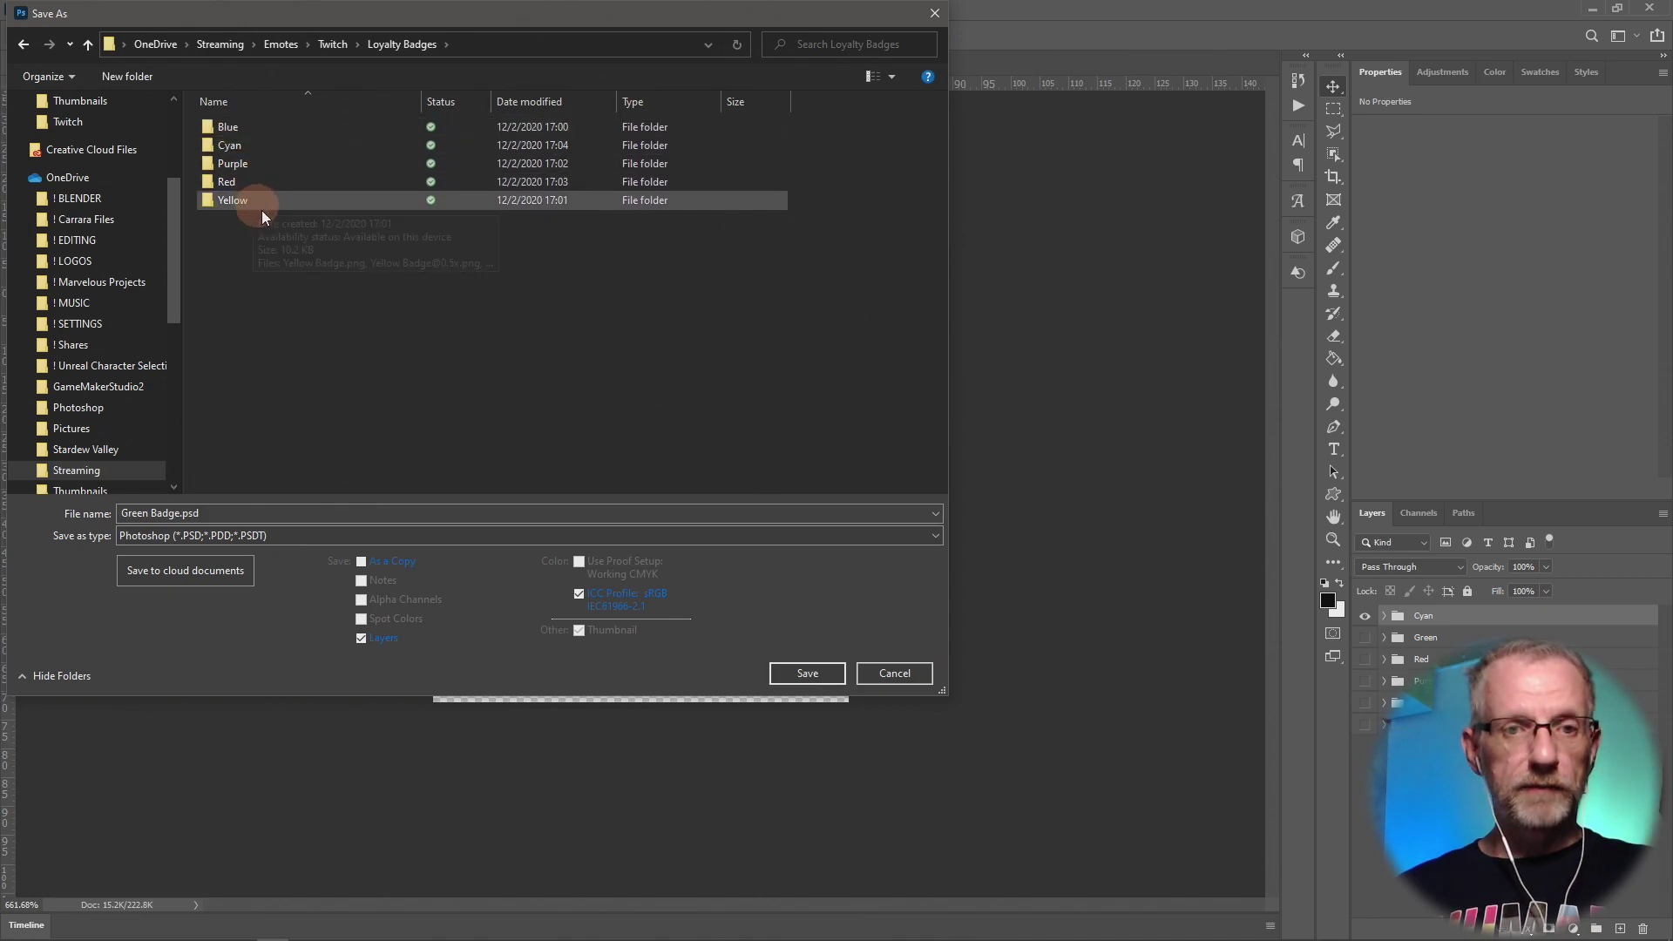
left_click(108, 47)
left_click(87, 44)
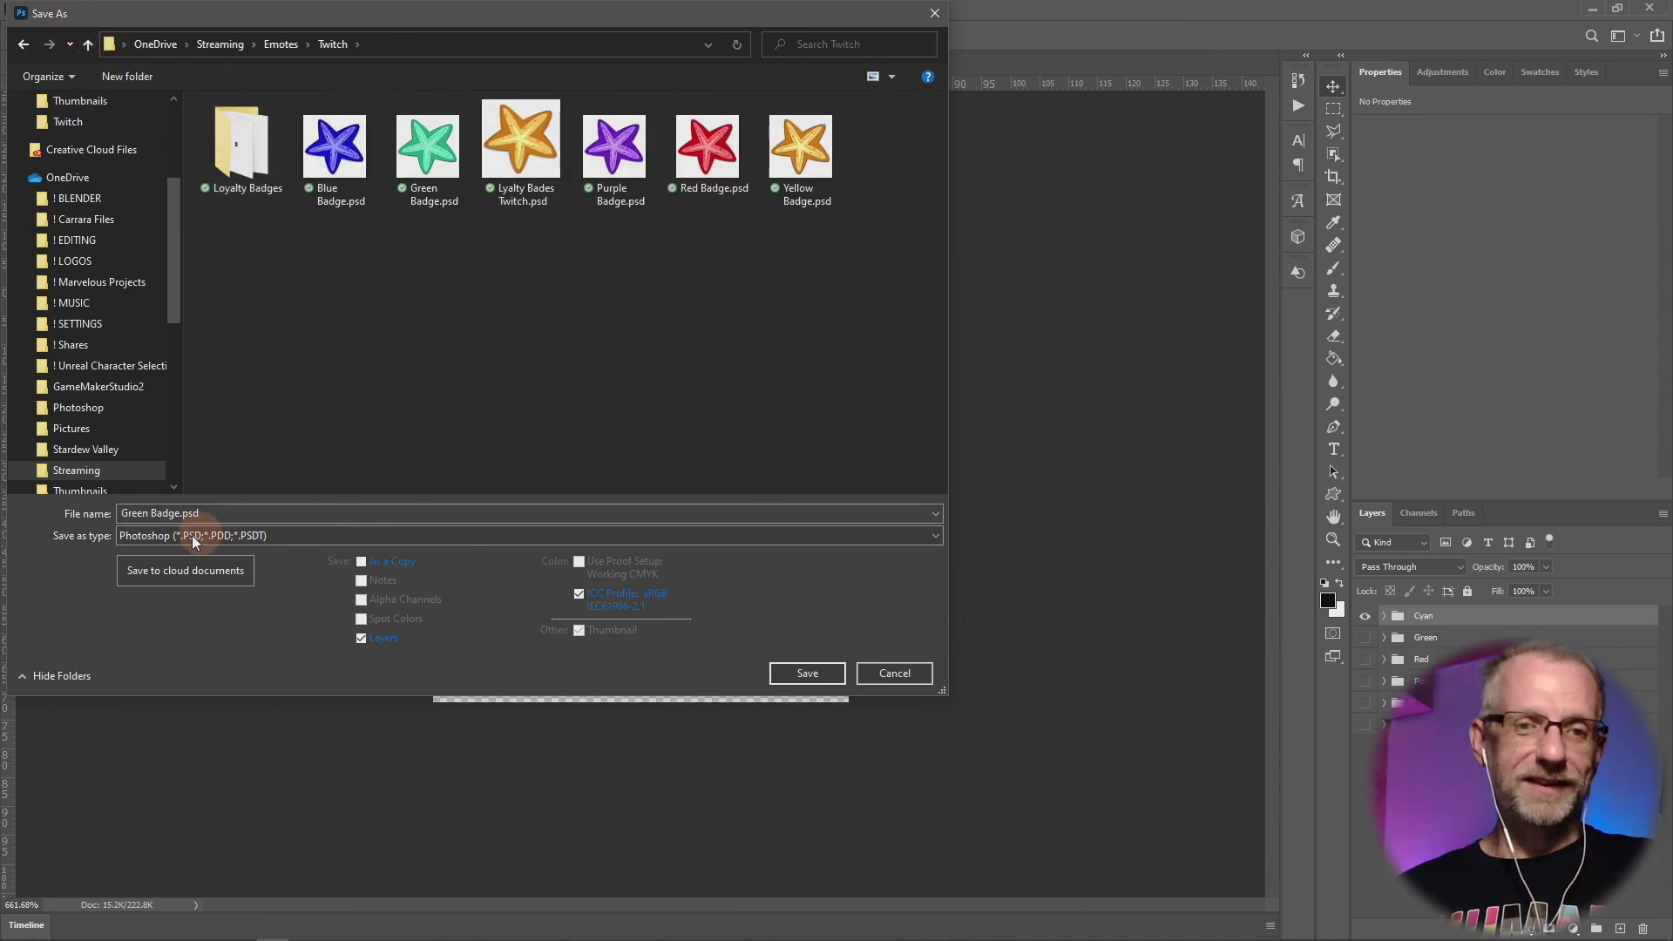
double_click(126, 512)
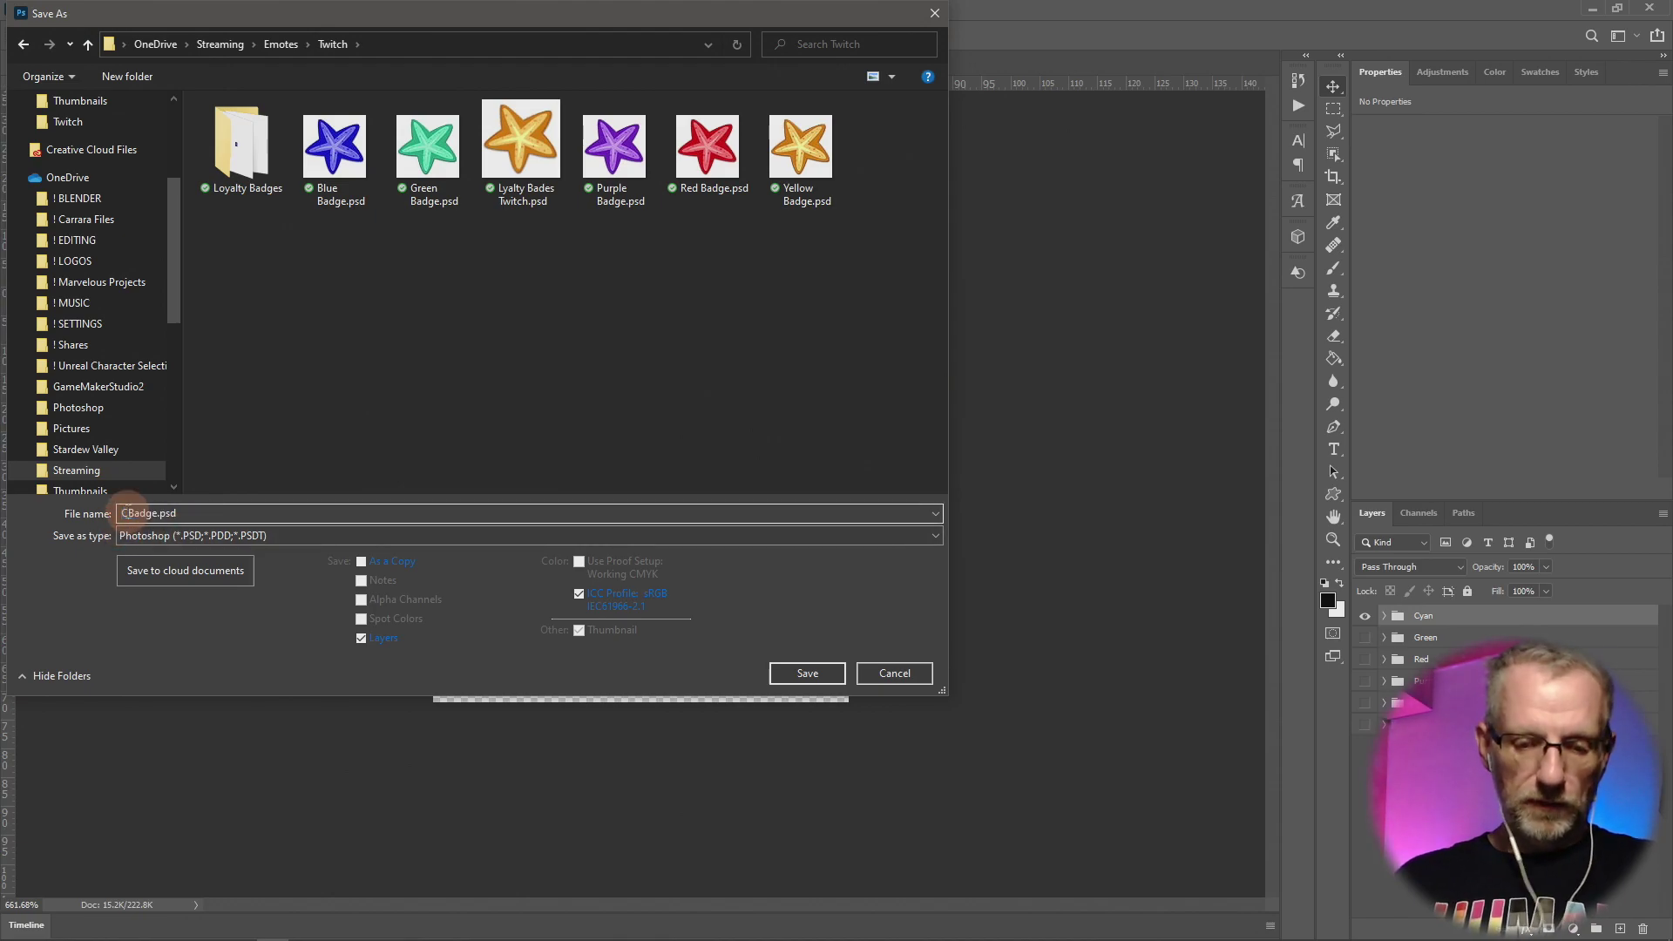
key("Return")
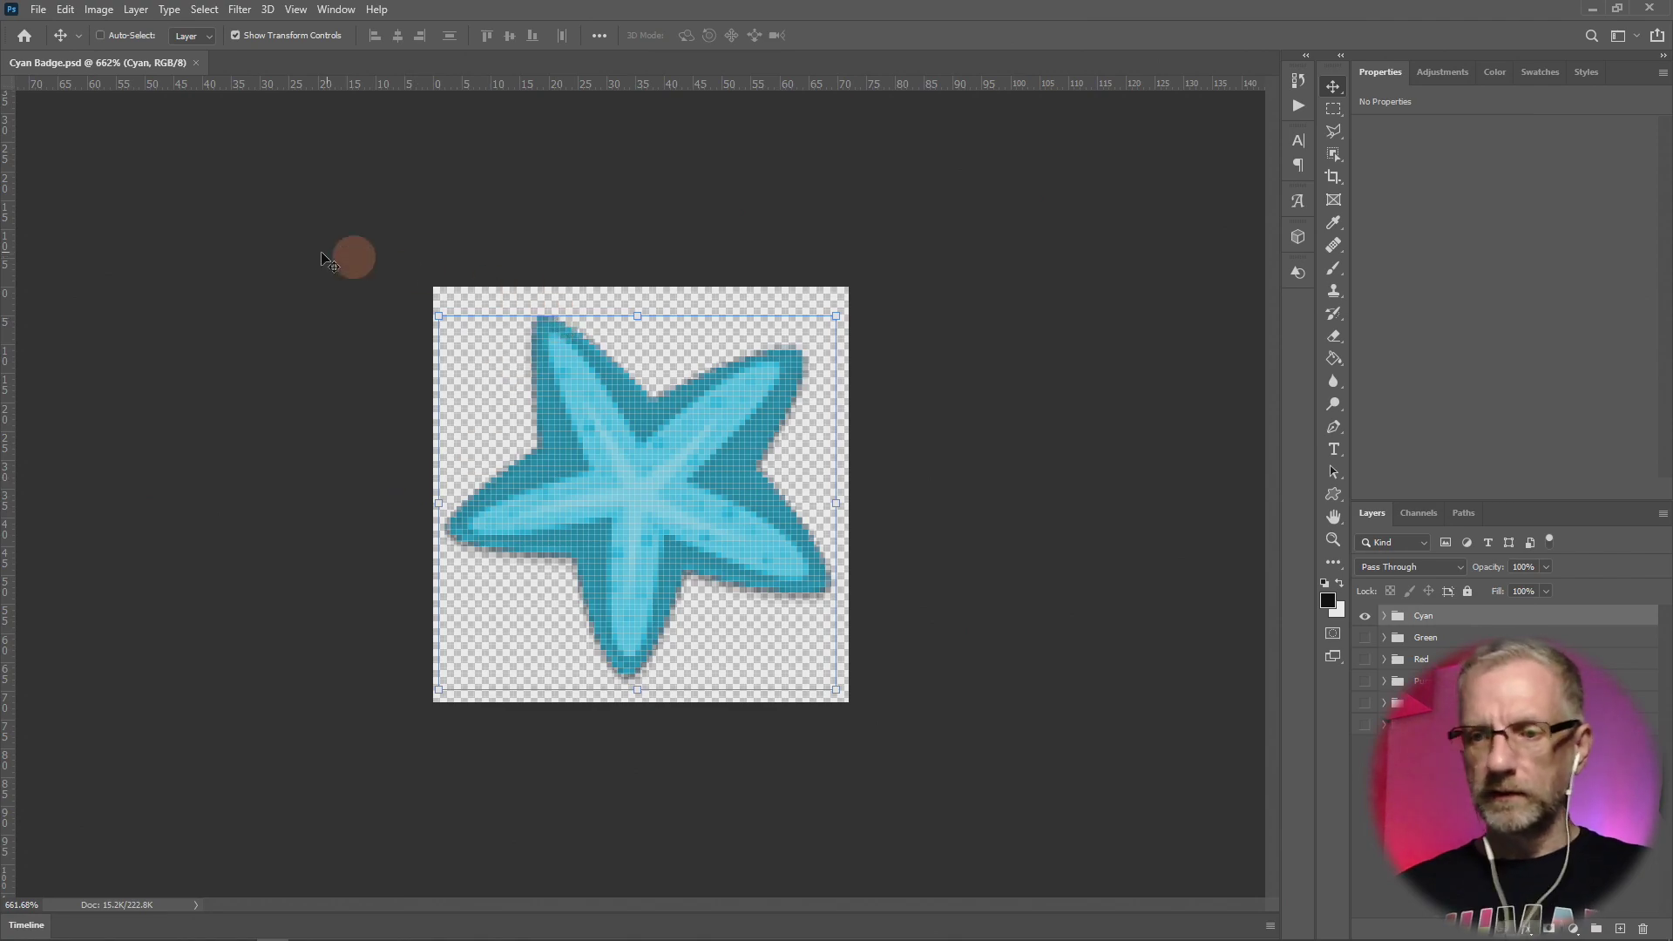
Export the cyan star as PNG at 0.5x, 1x and 0.25x into a new folder named "Green" inside Loyalty Badges.
left_click(39, 8)
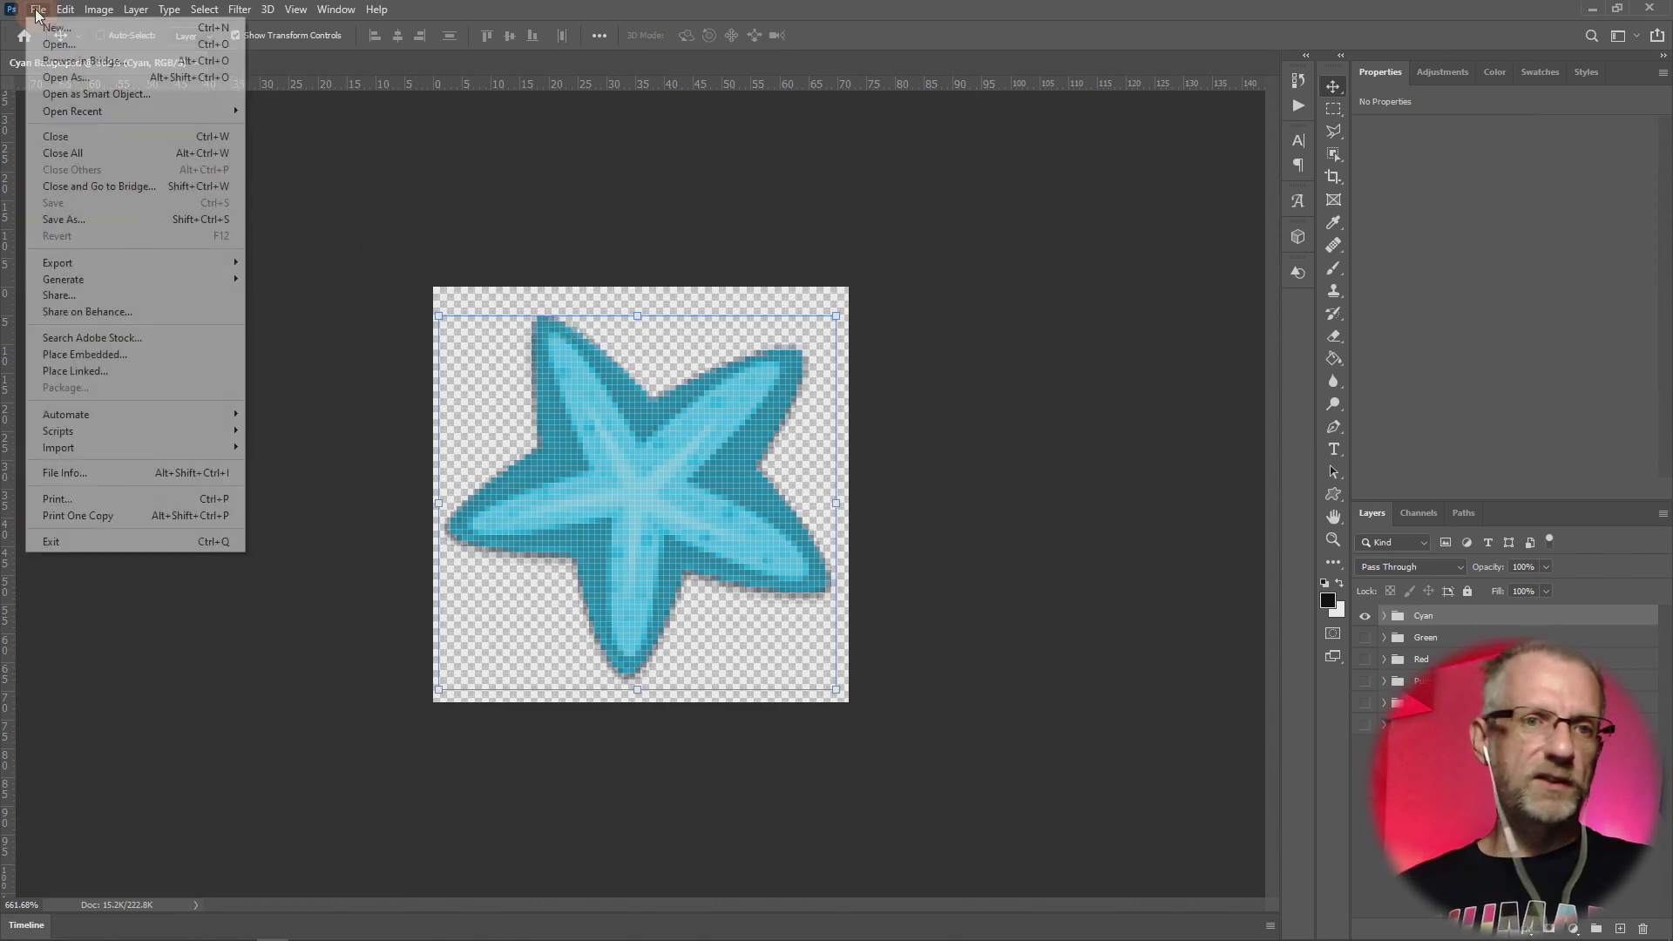
mouse_move(165, 263)
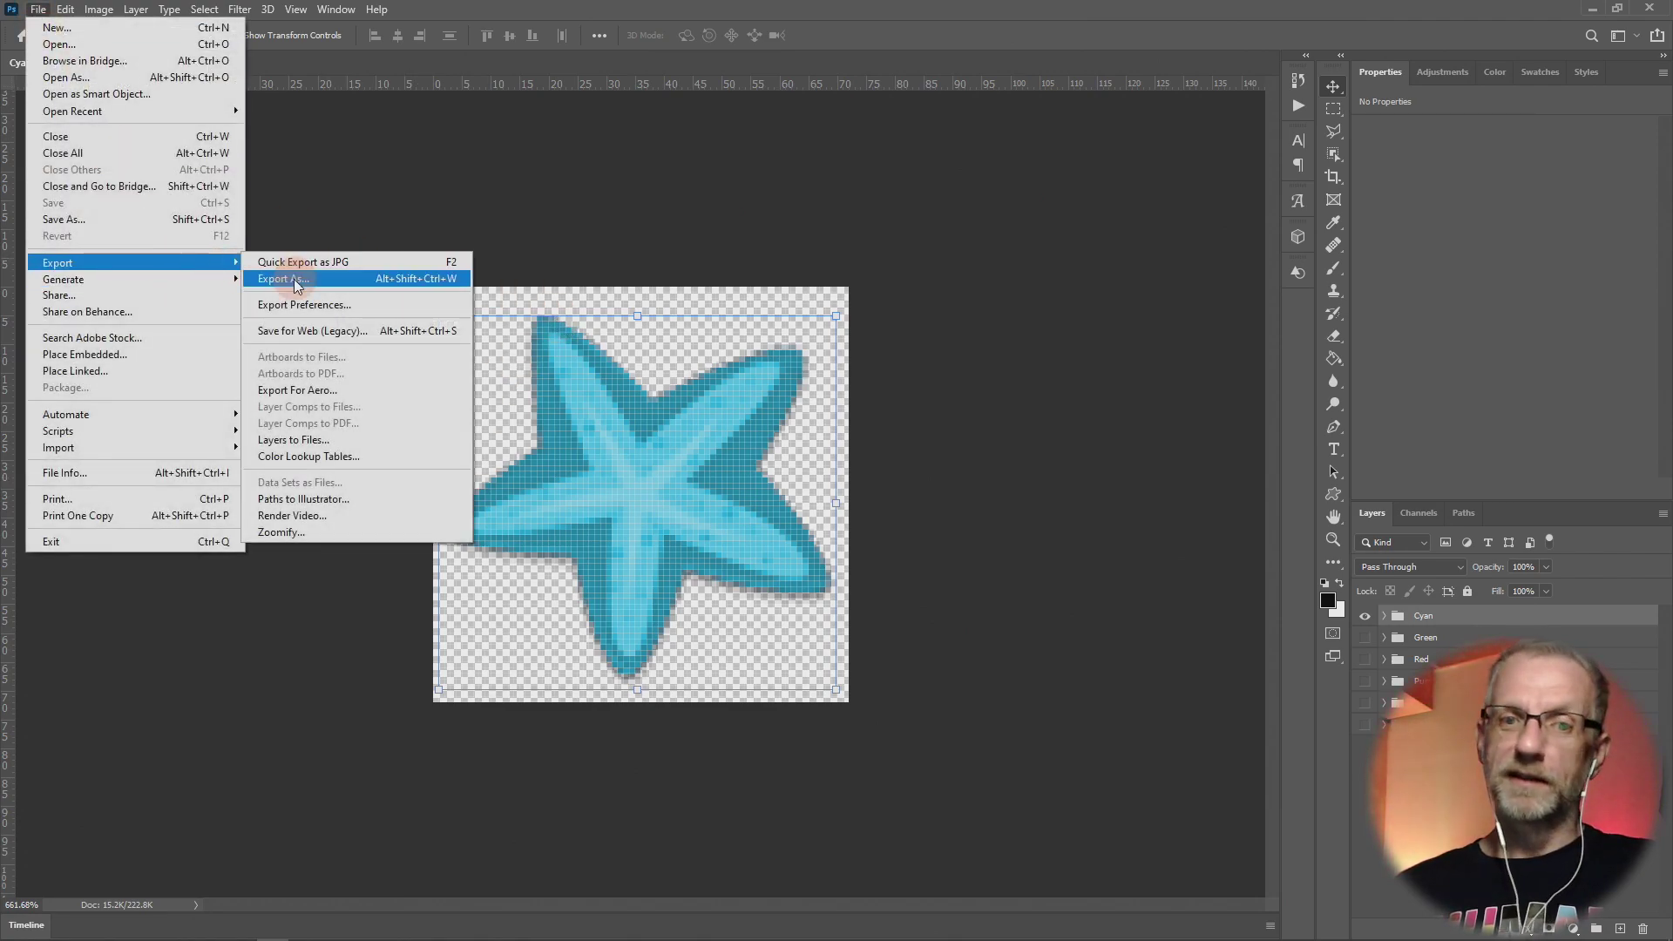
left_click(295, 278)
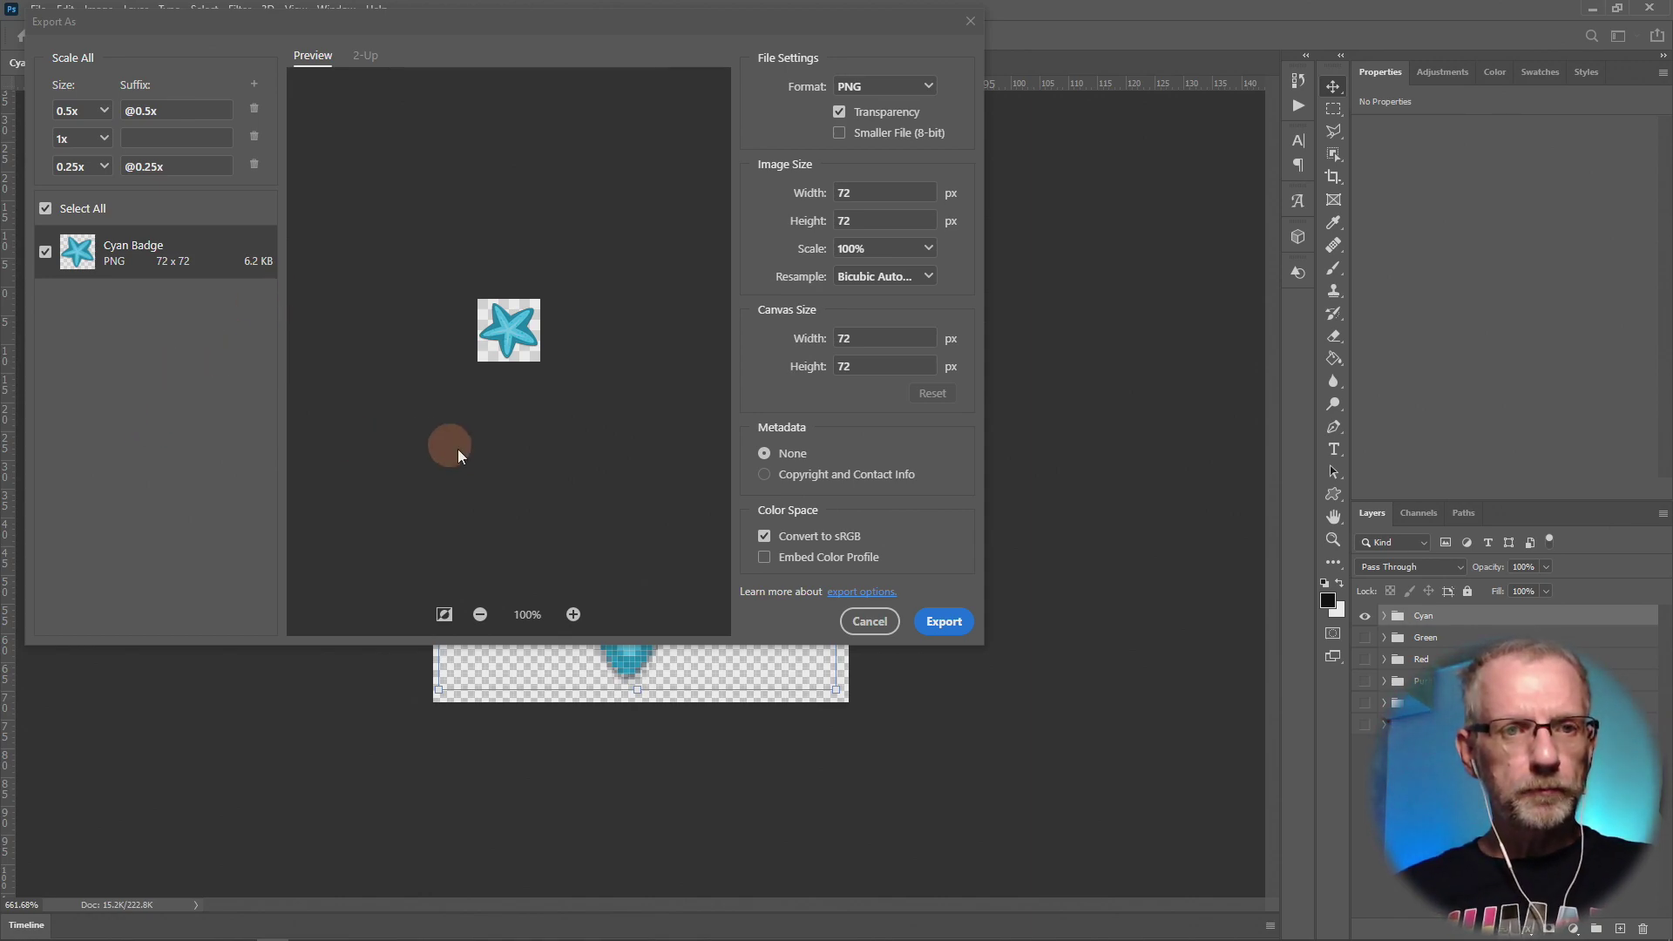
left_click(944, 621)
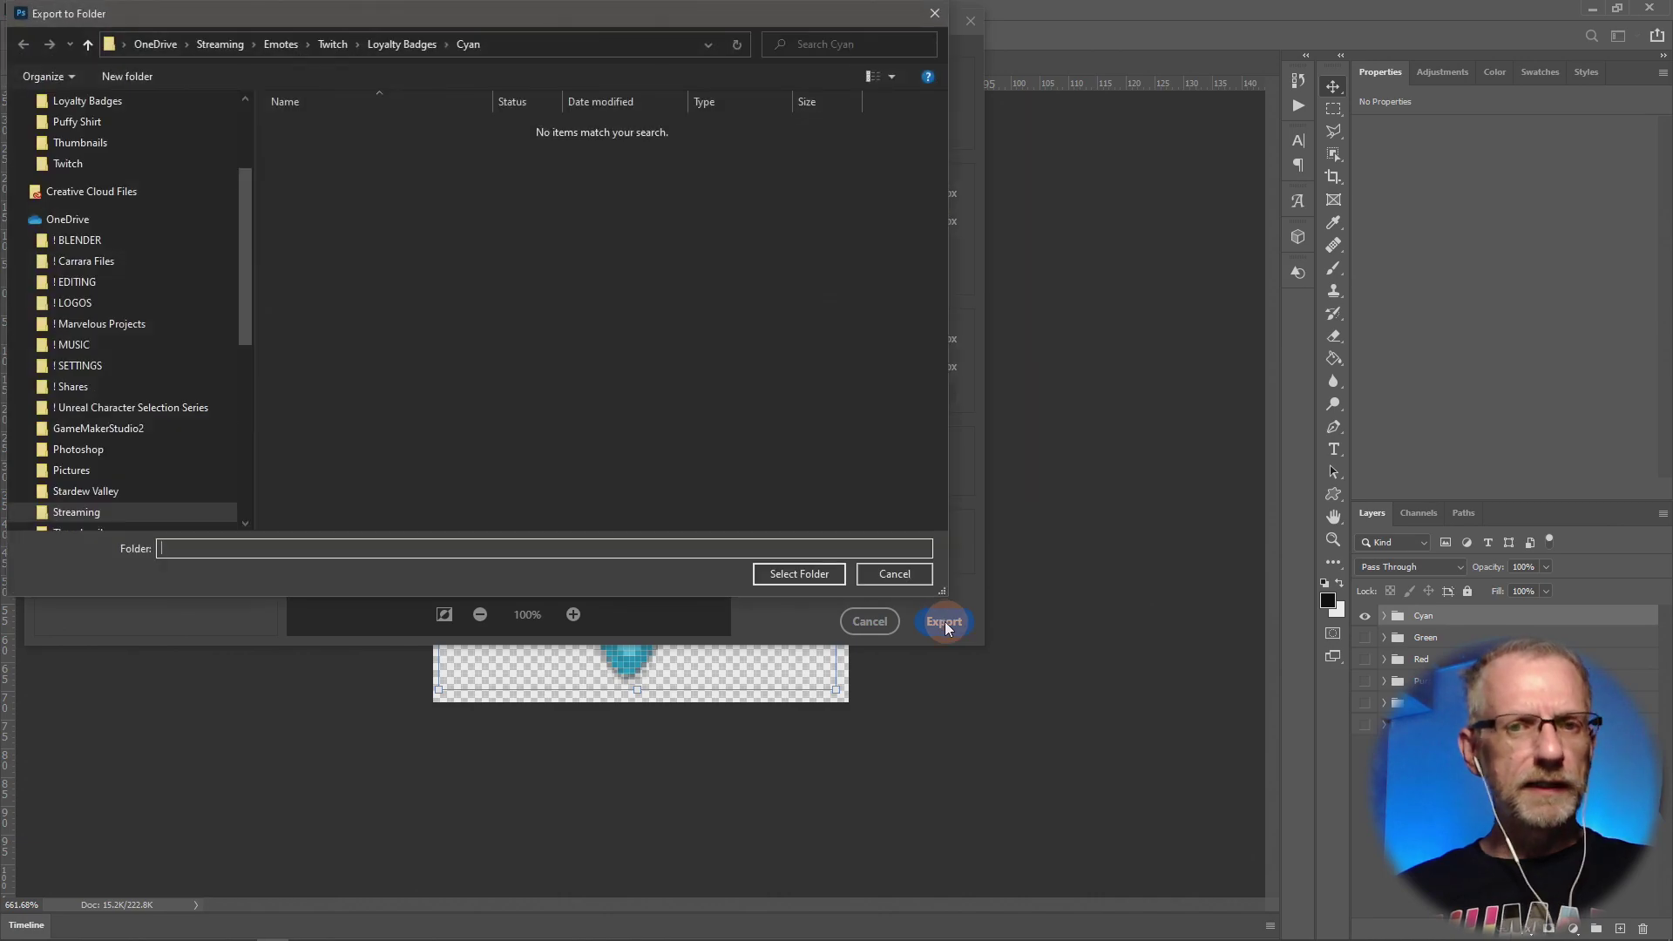
left_click(417, 51)
right_click(412, 343)
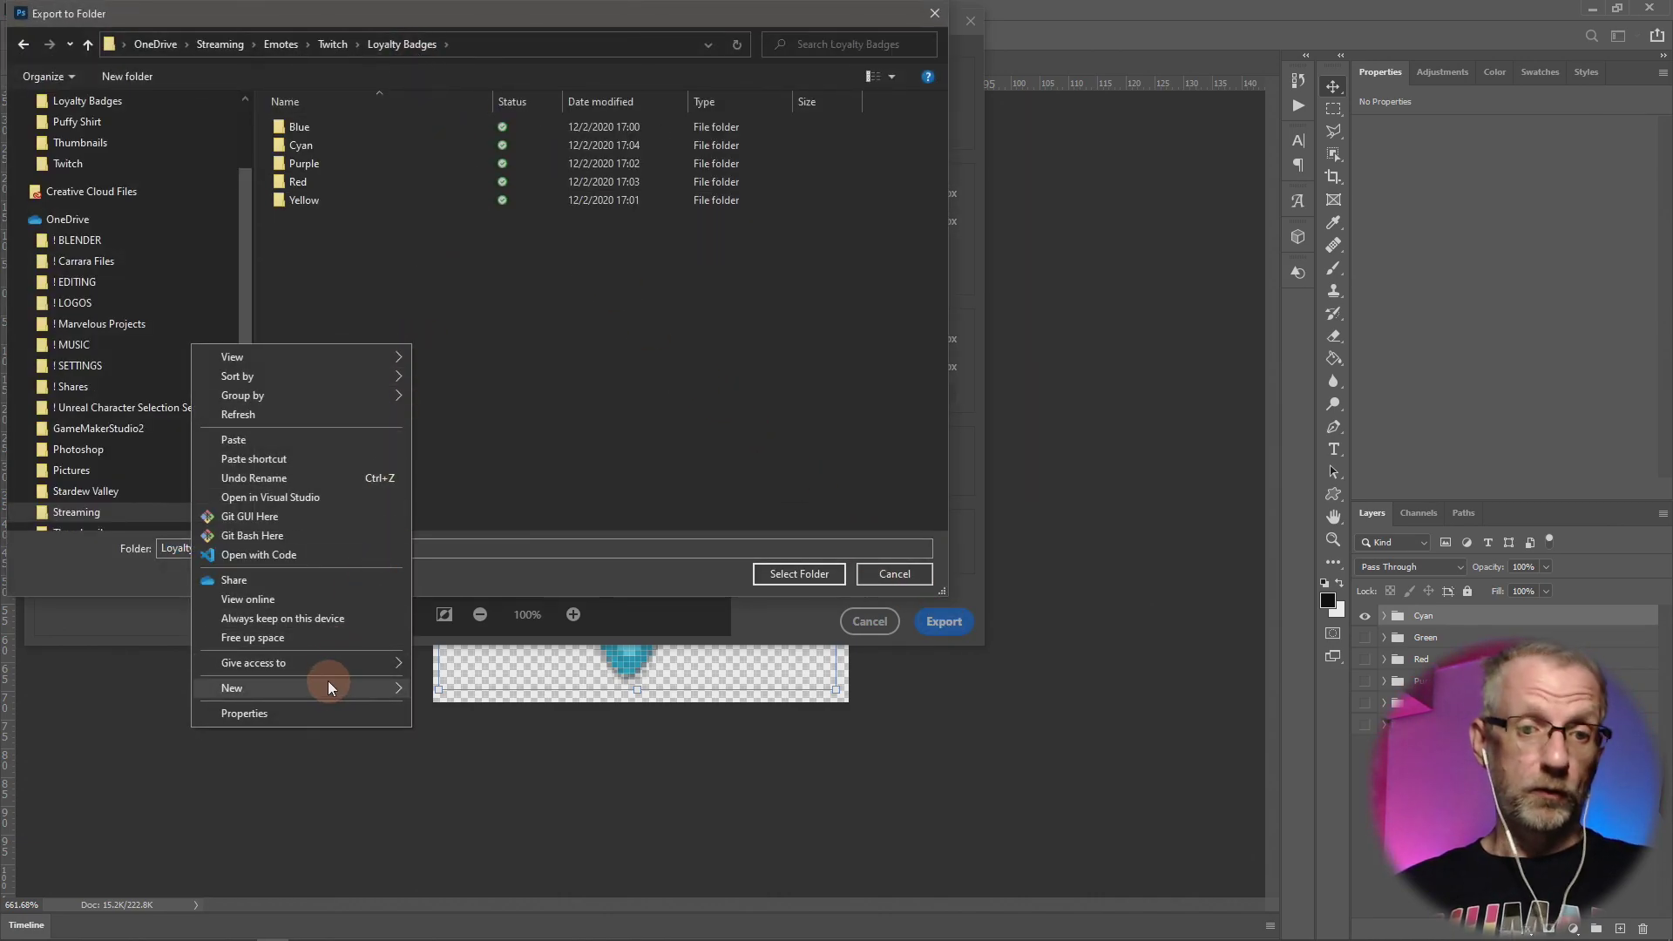
mouse_move(328, 682)
left_click(472, 685)
type("Green")
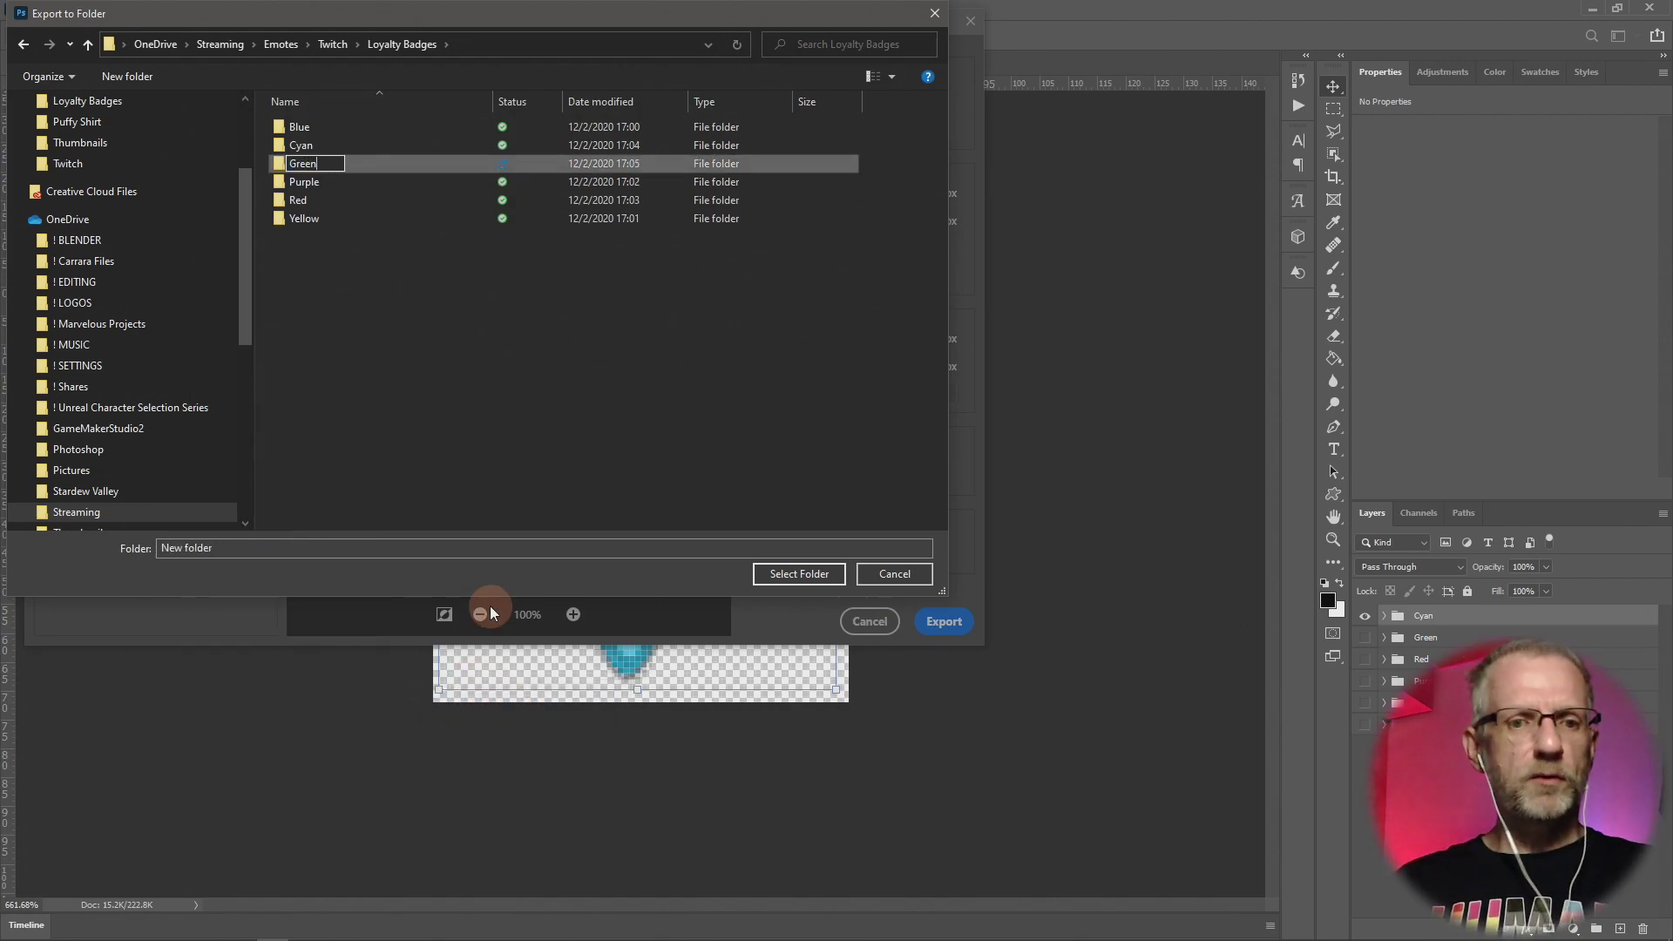
key("Return")
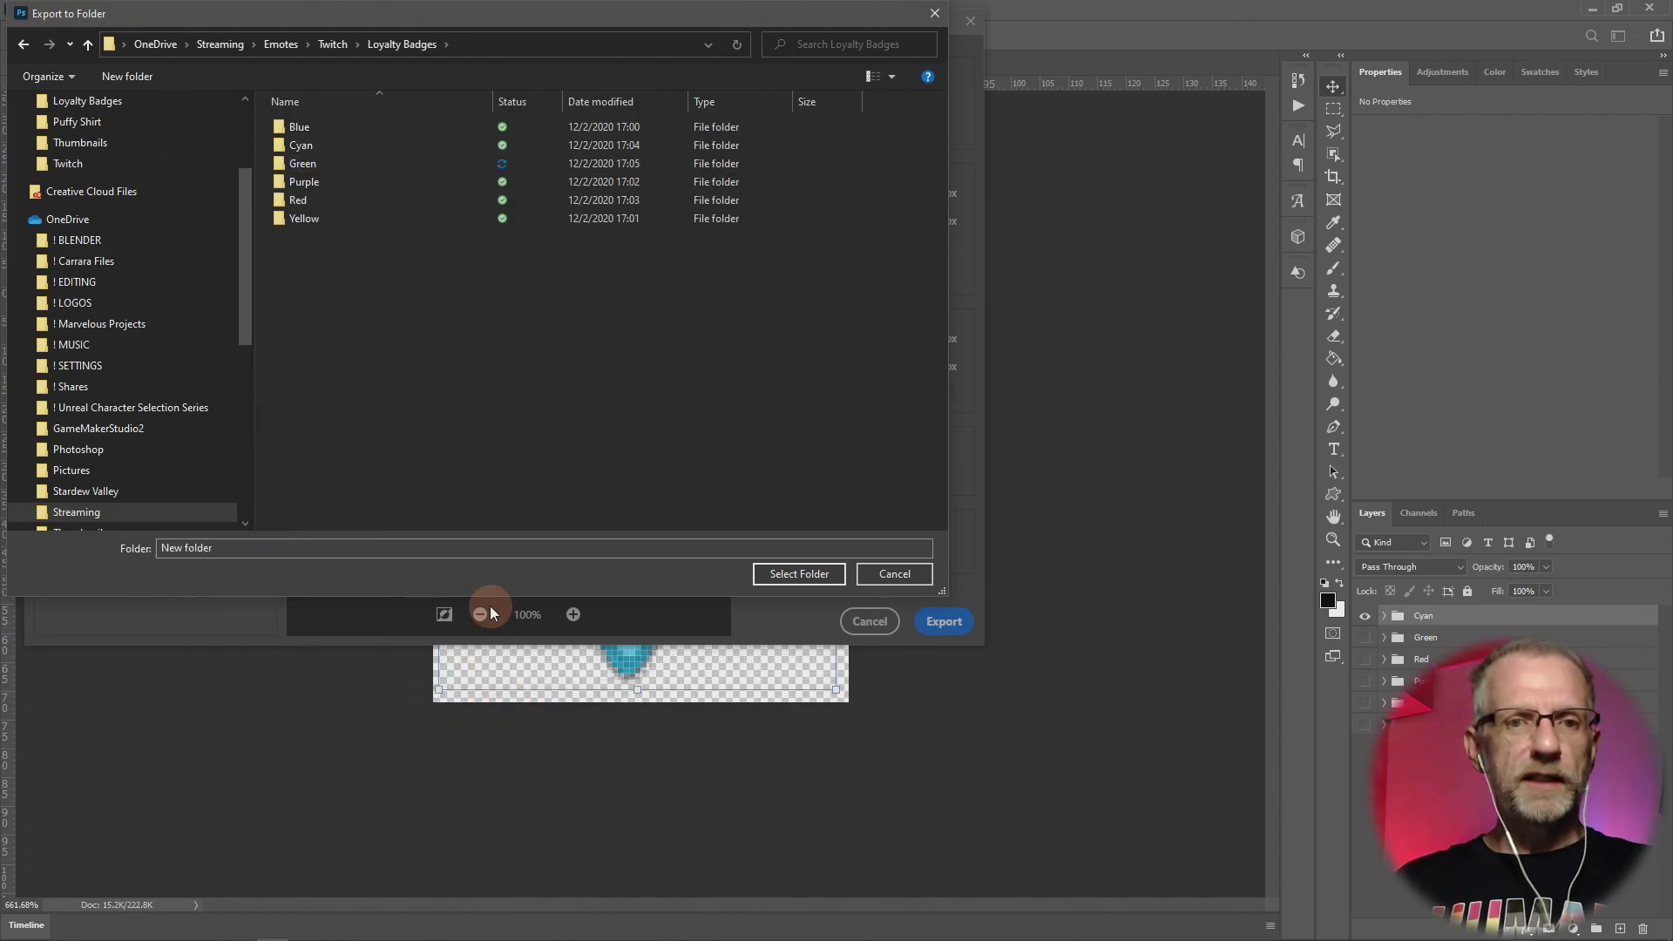
double_click(344, 164)
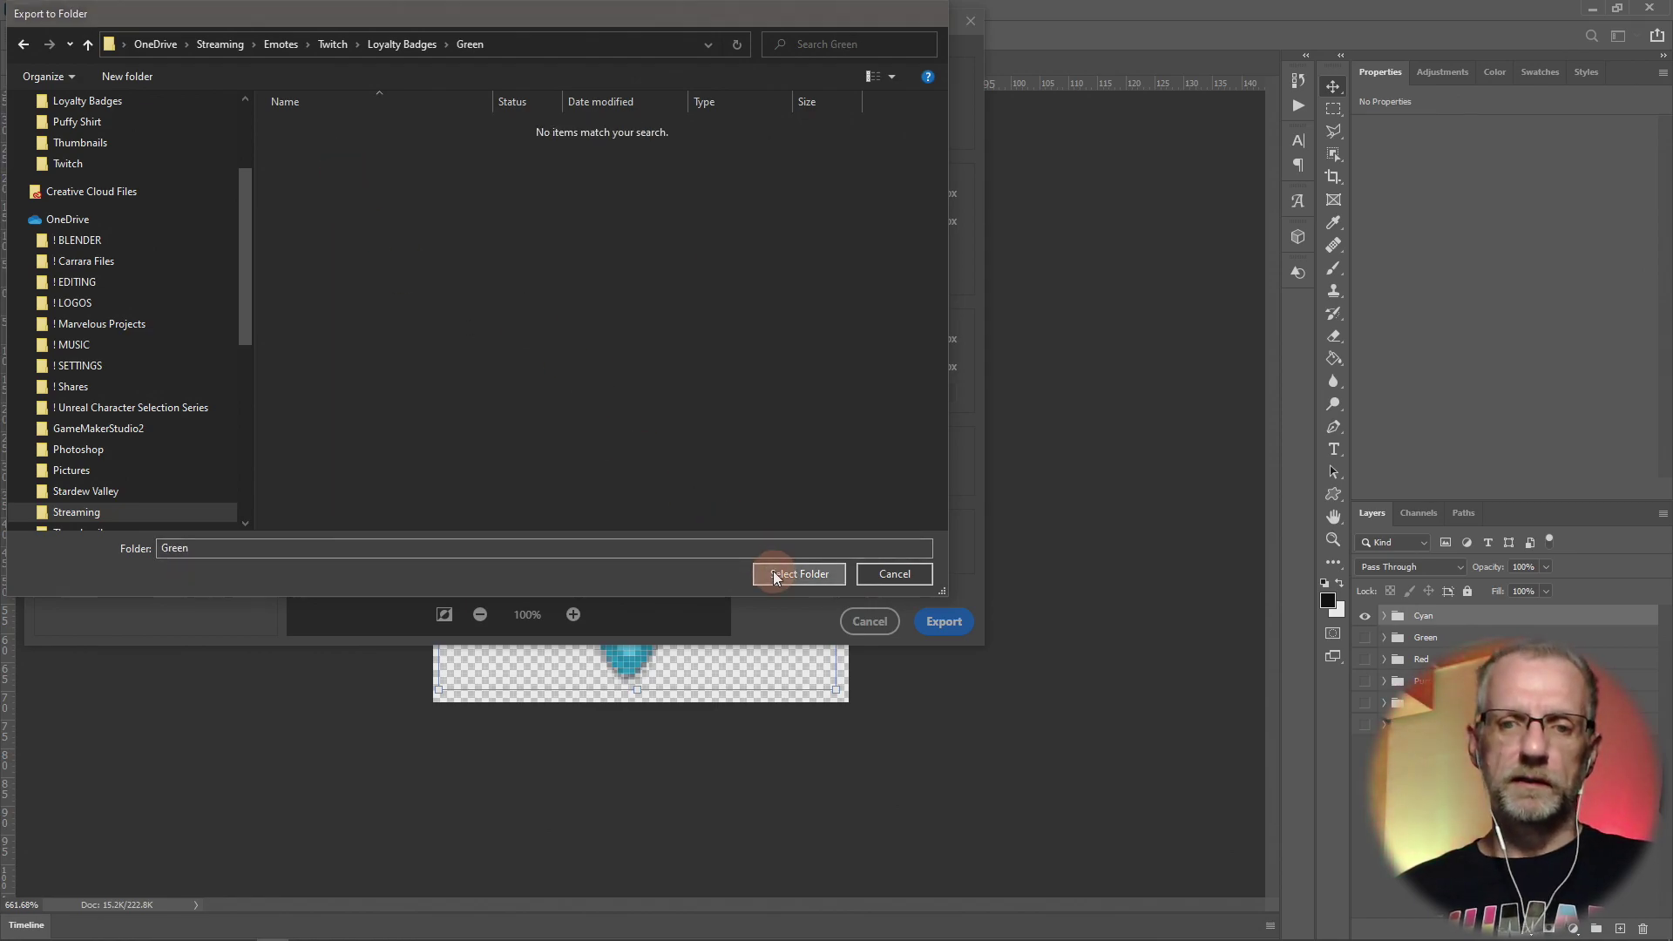
left_click(776, 576)
left_click(947, 629)
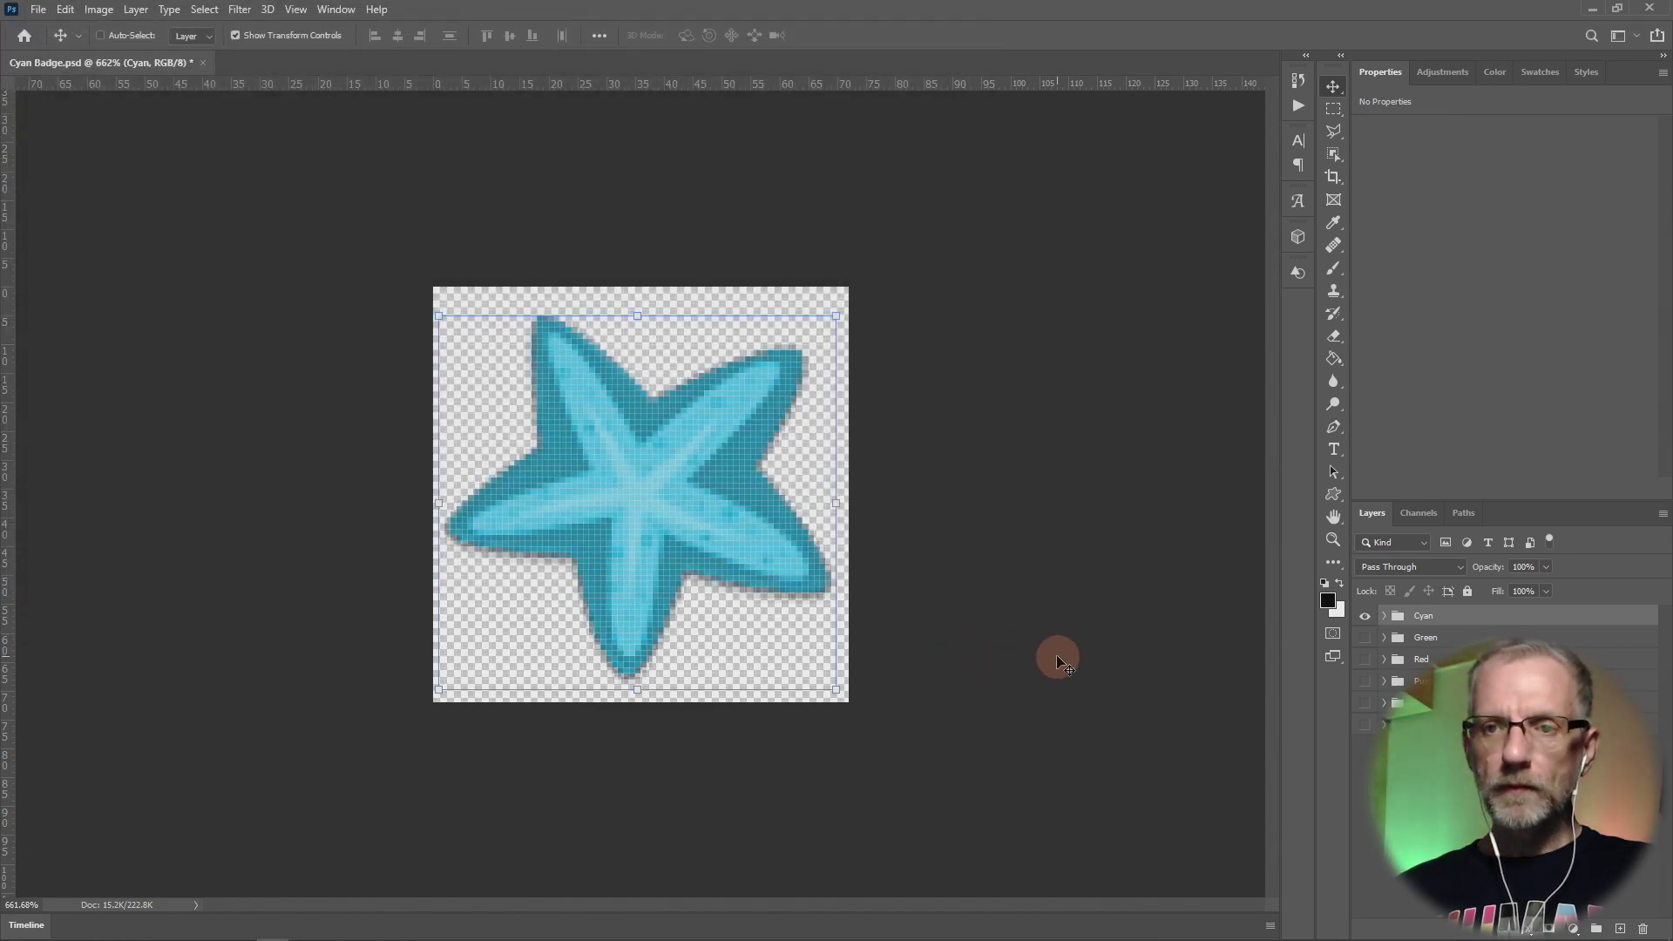
Switch to File Explorer and open the Loyalty Badges folder under OneDrive, Streaming, Emotes, Twitch.
left_click(1593, 8)
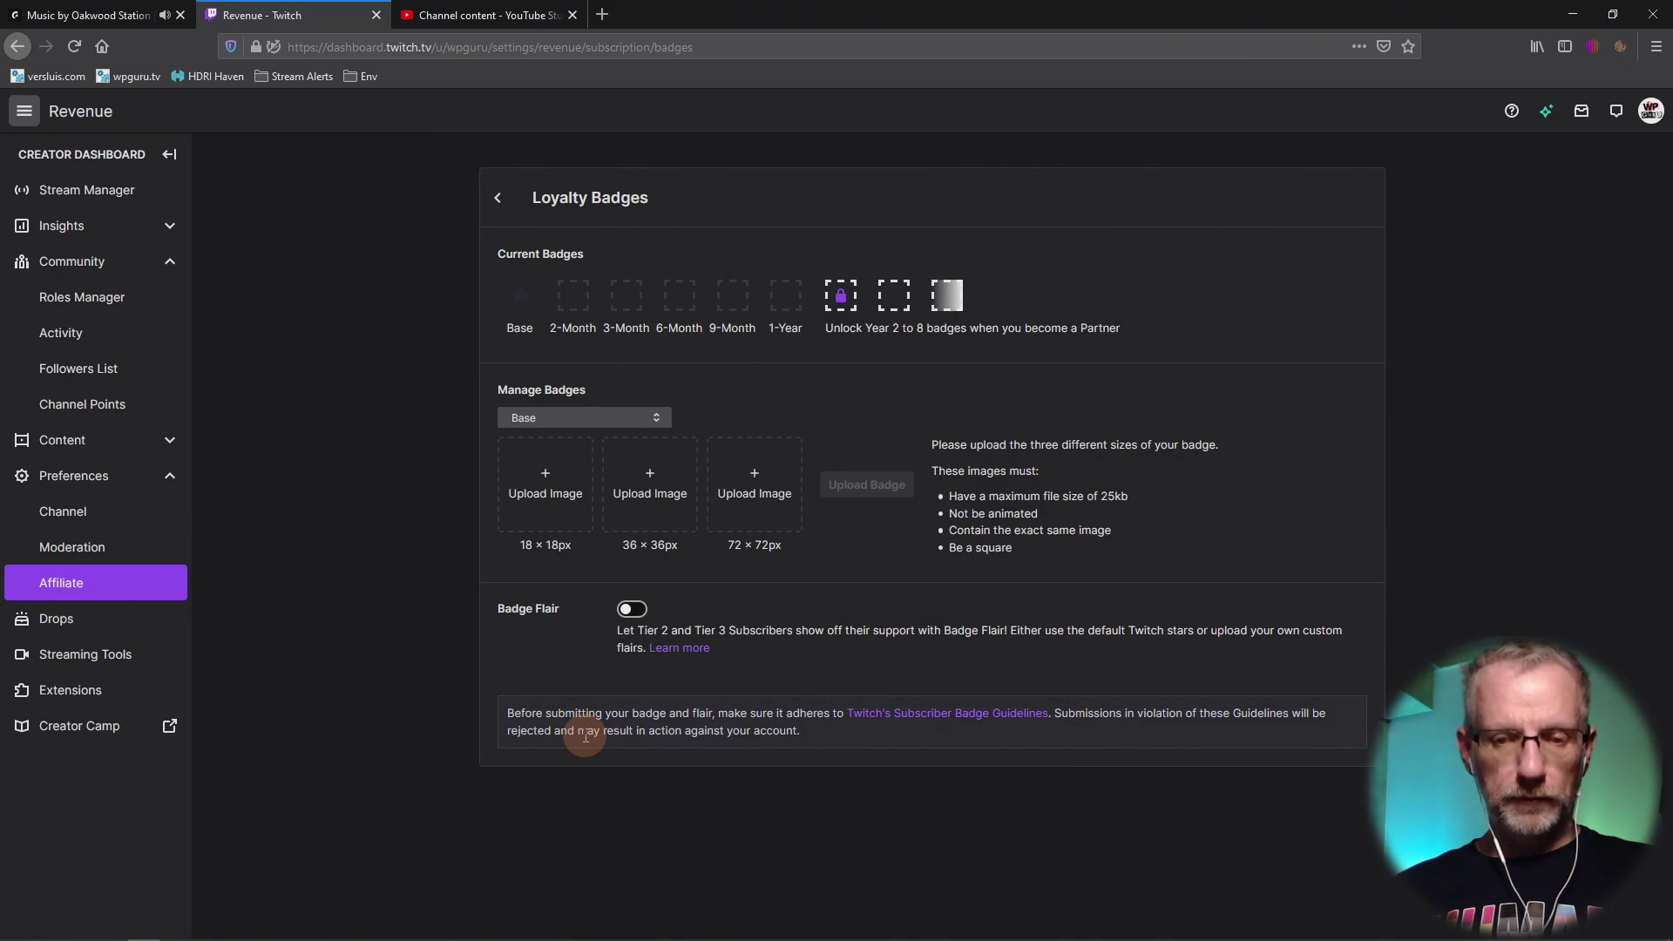
key("alt+Tab")
key("alt+Tab")
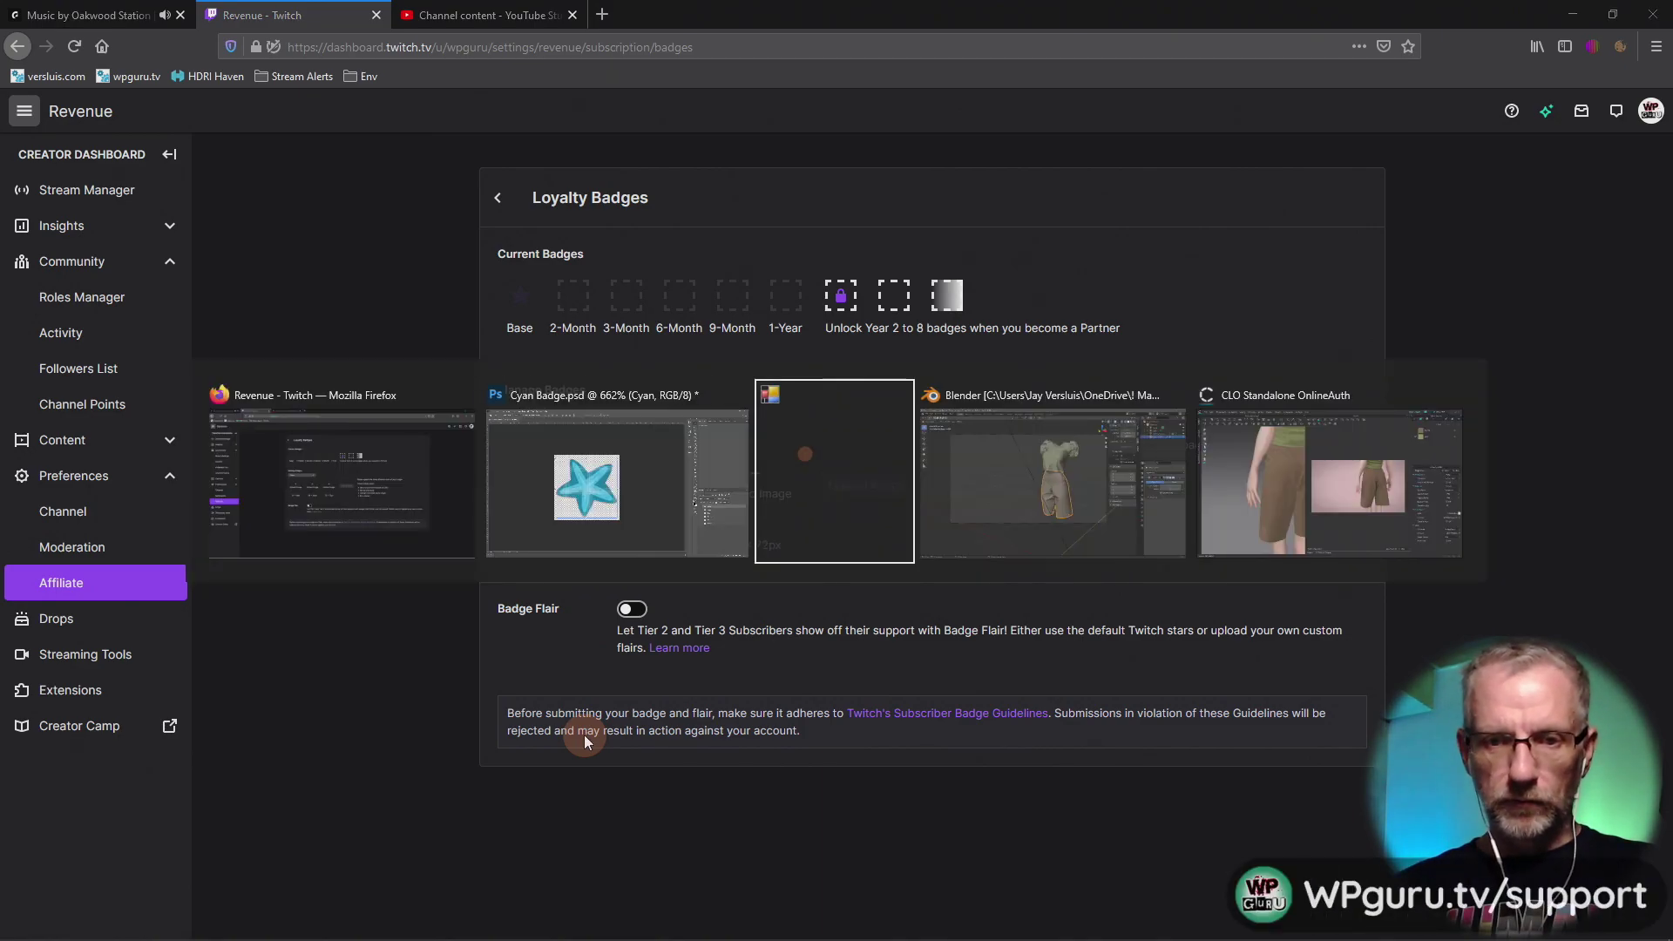
key("Escape")
key("super")
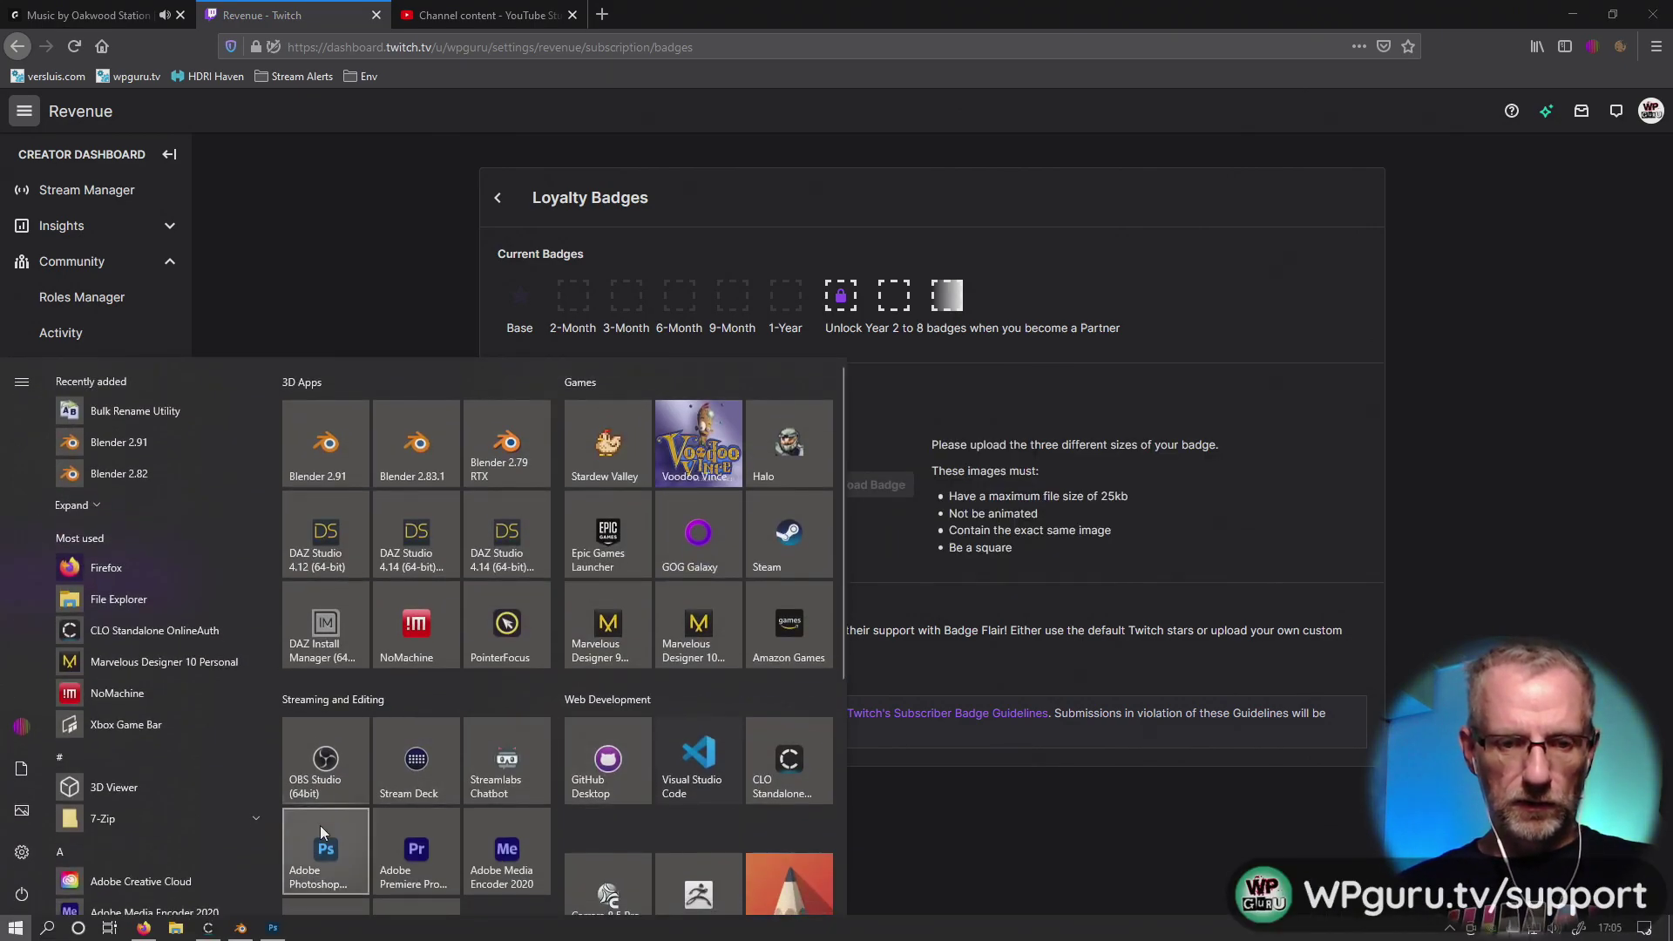
left_click(177, 929)
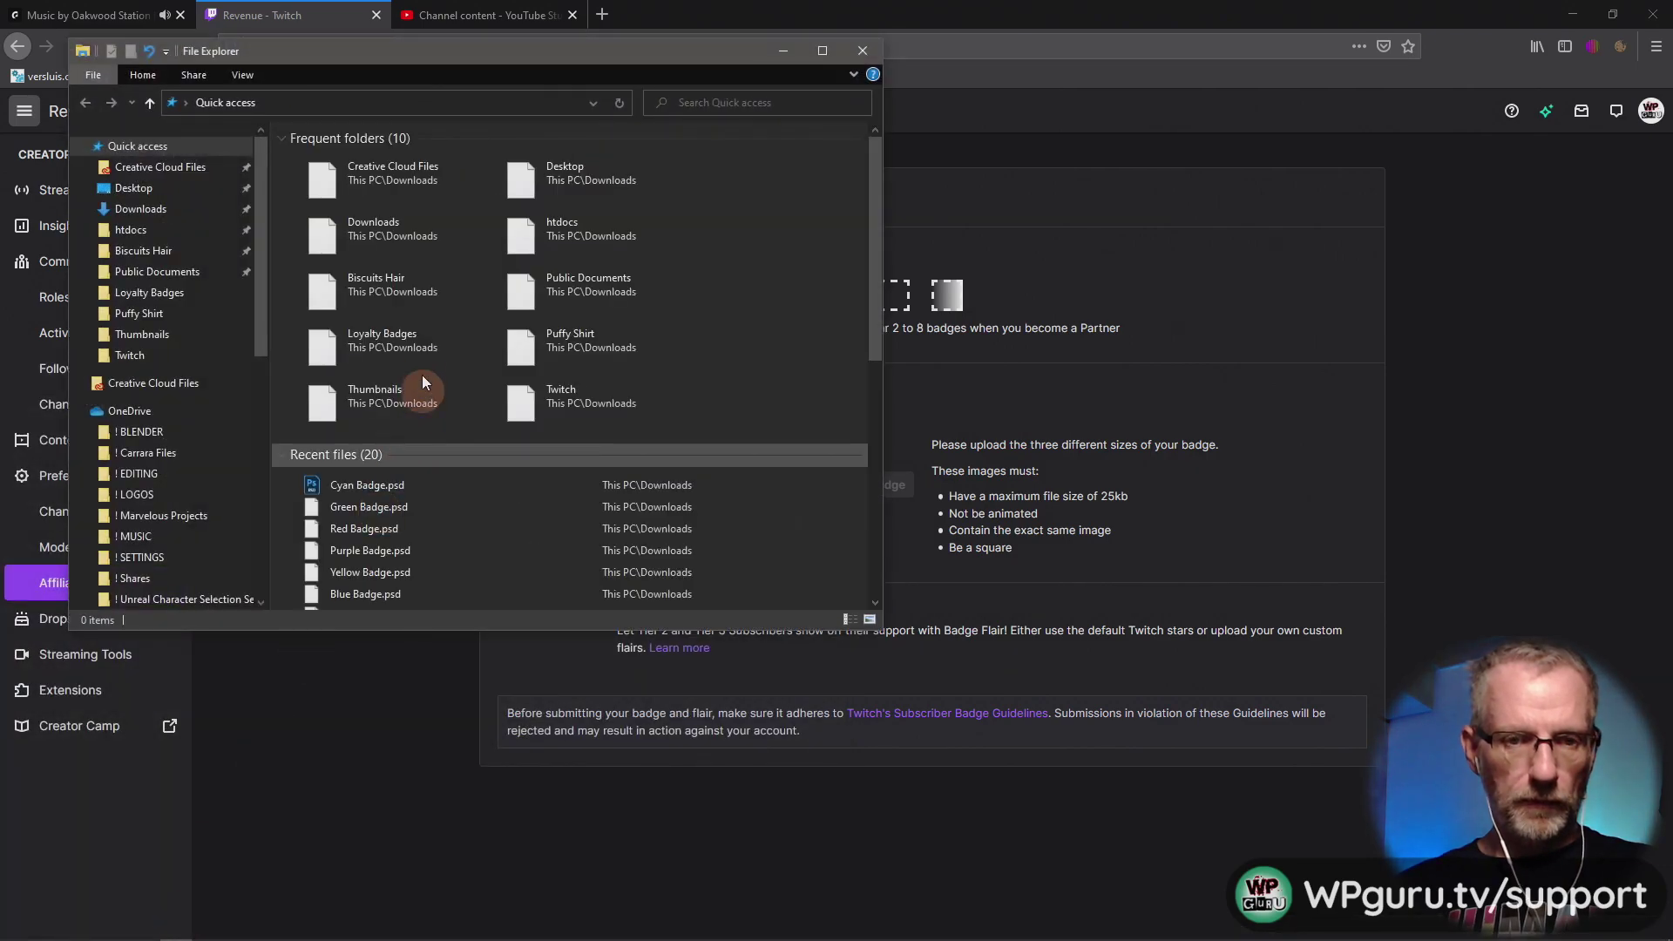
scroll(193, 383, "down", 2)
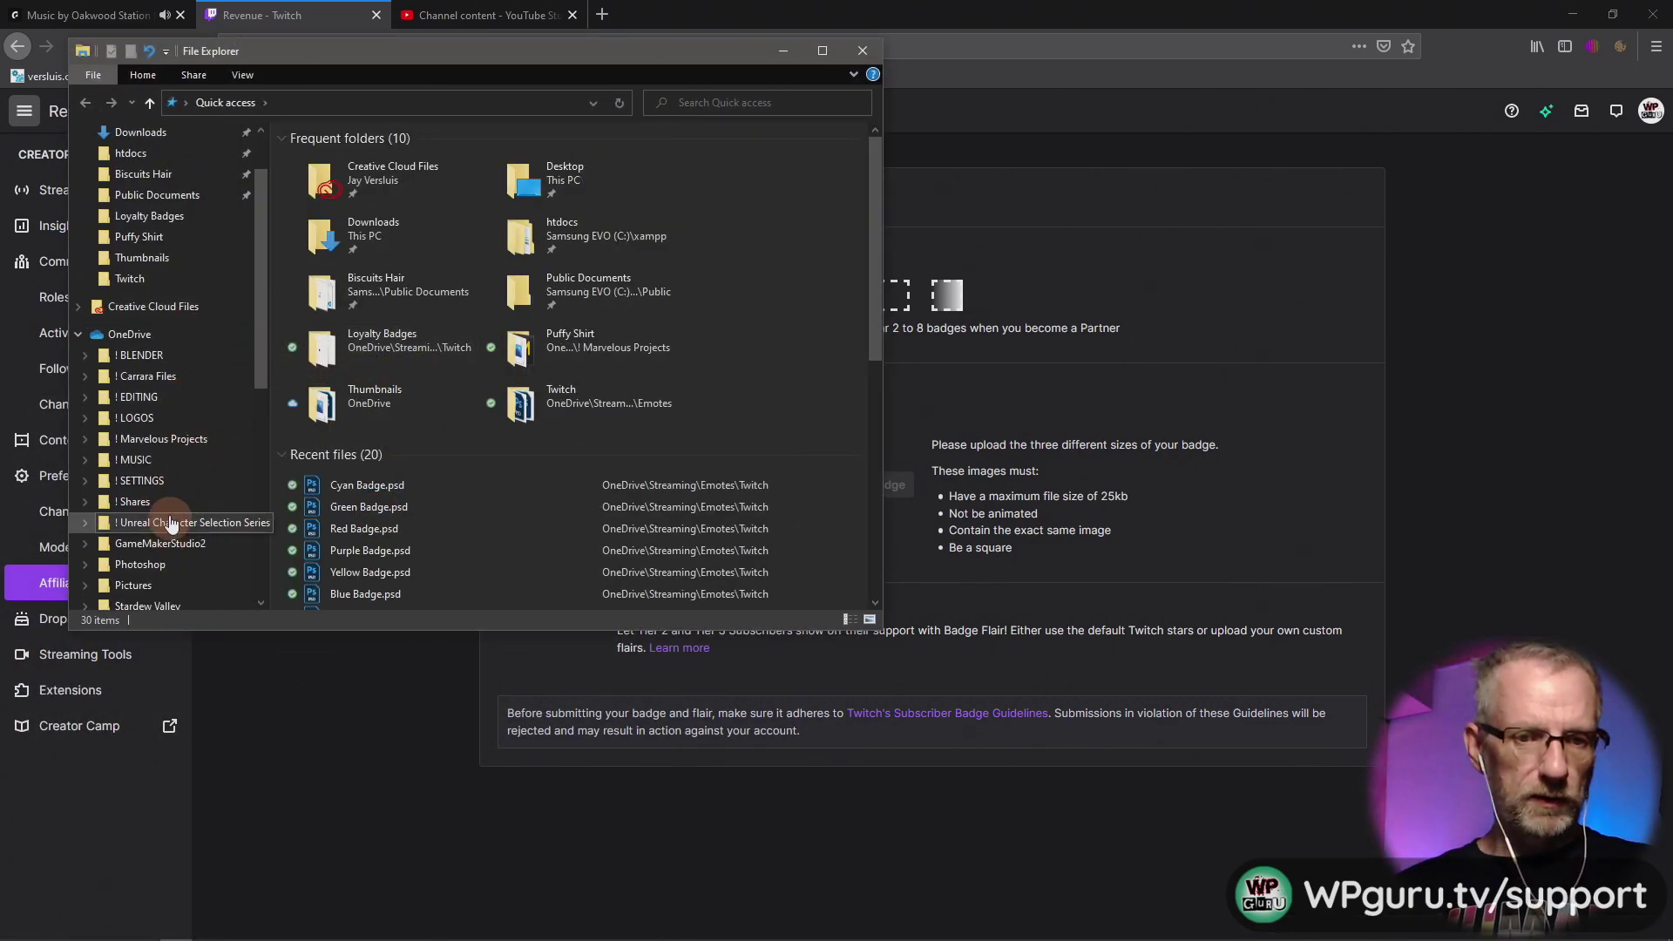
scroll(174, 570, "down", 1)
left_click(171, 586)
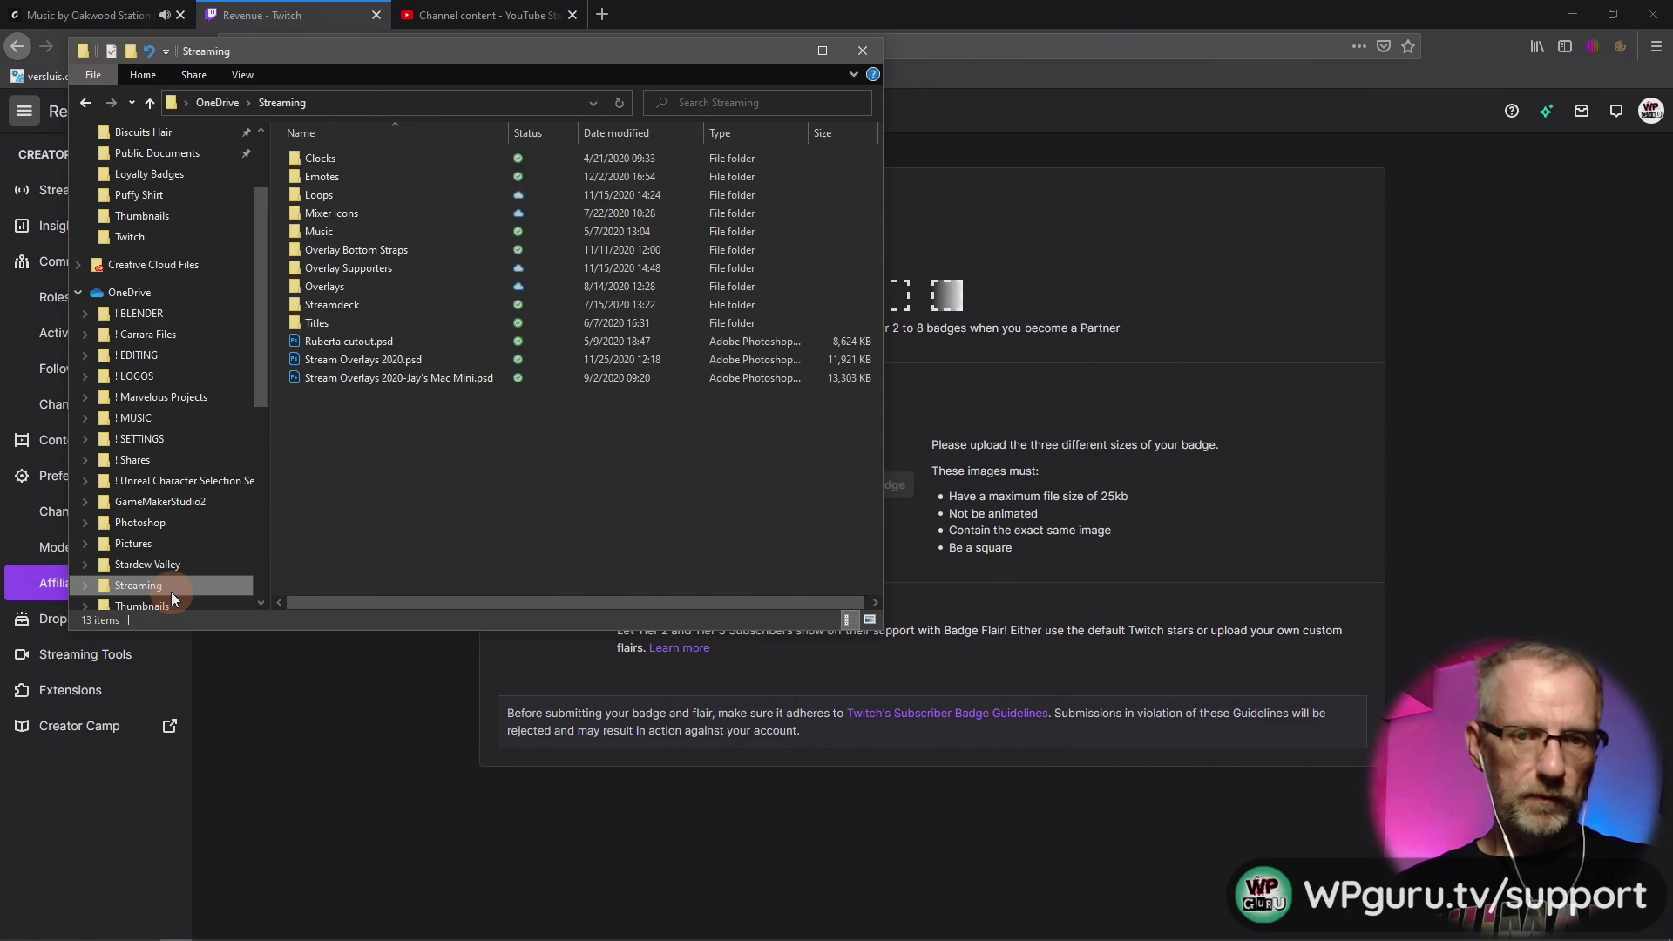
double_click(332, 175)
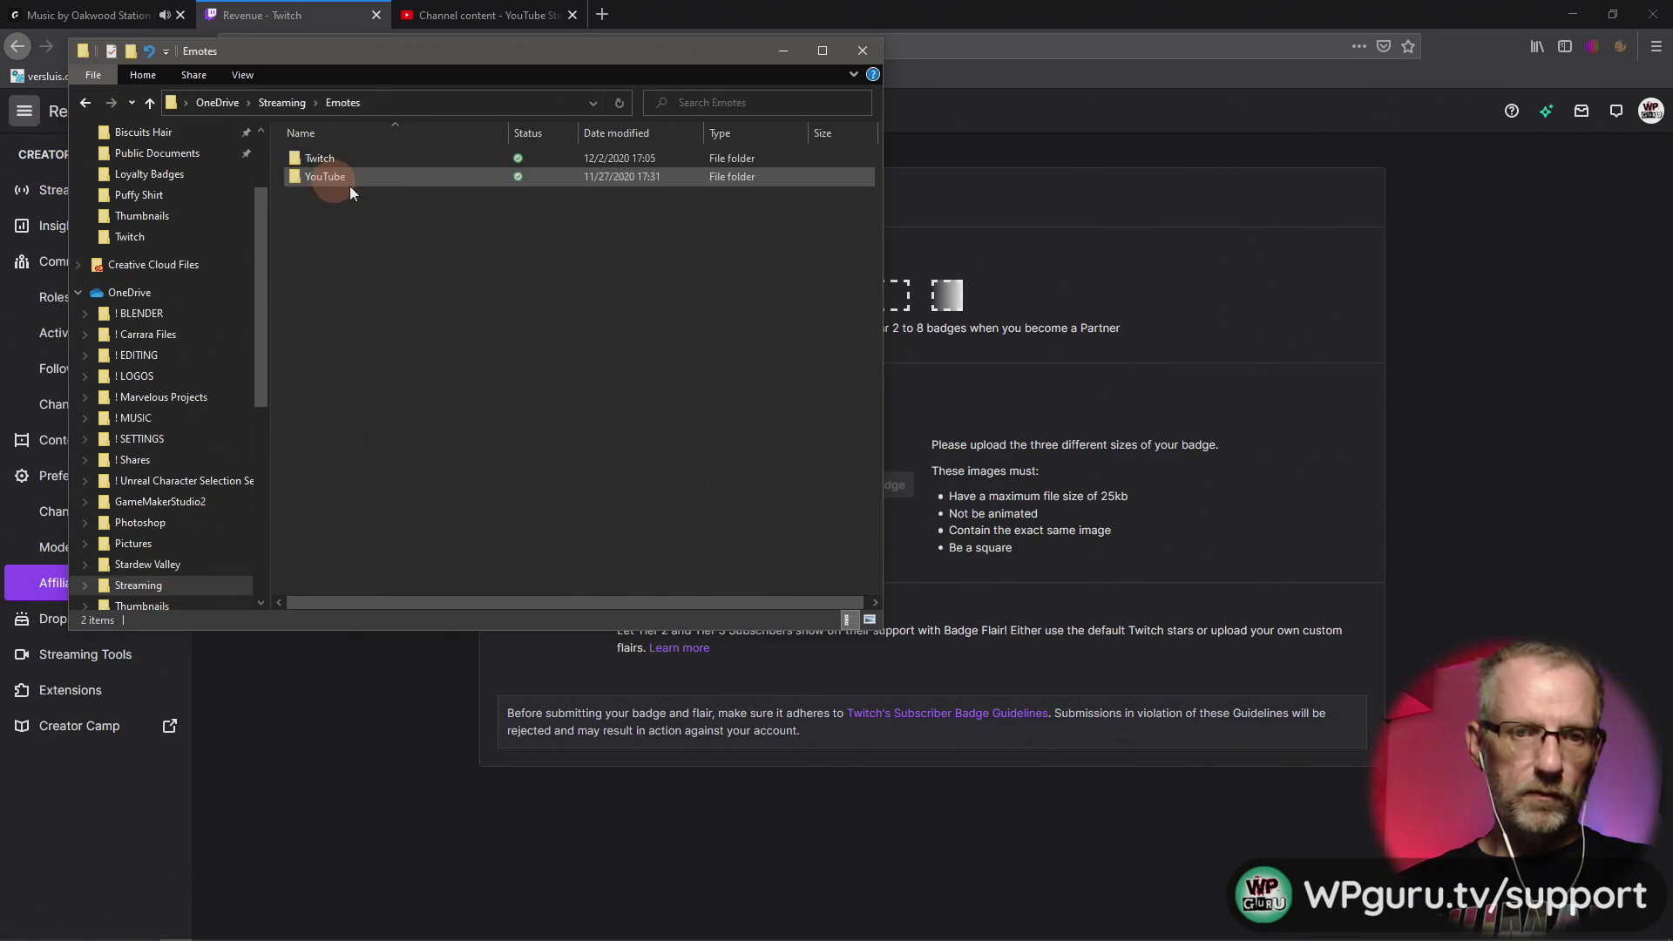
double_click(350, 162)
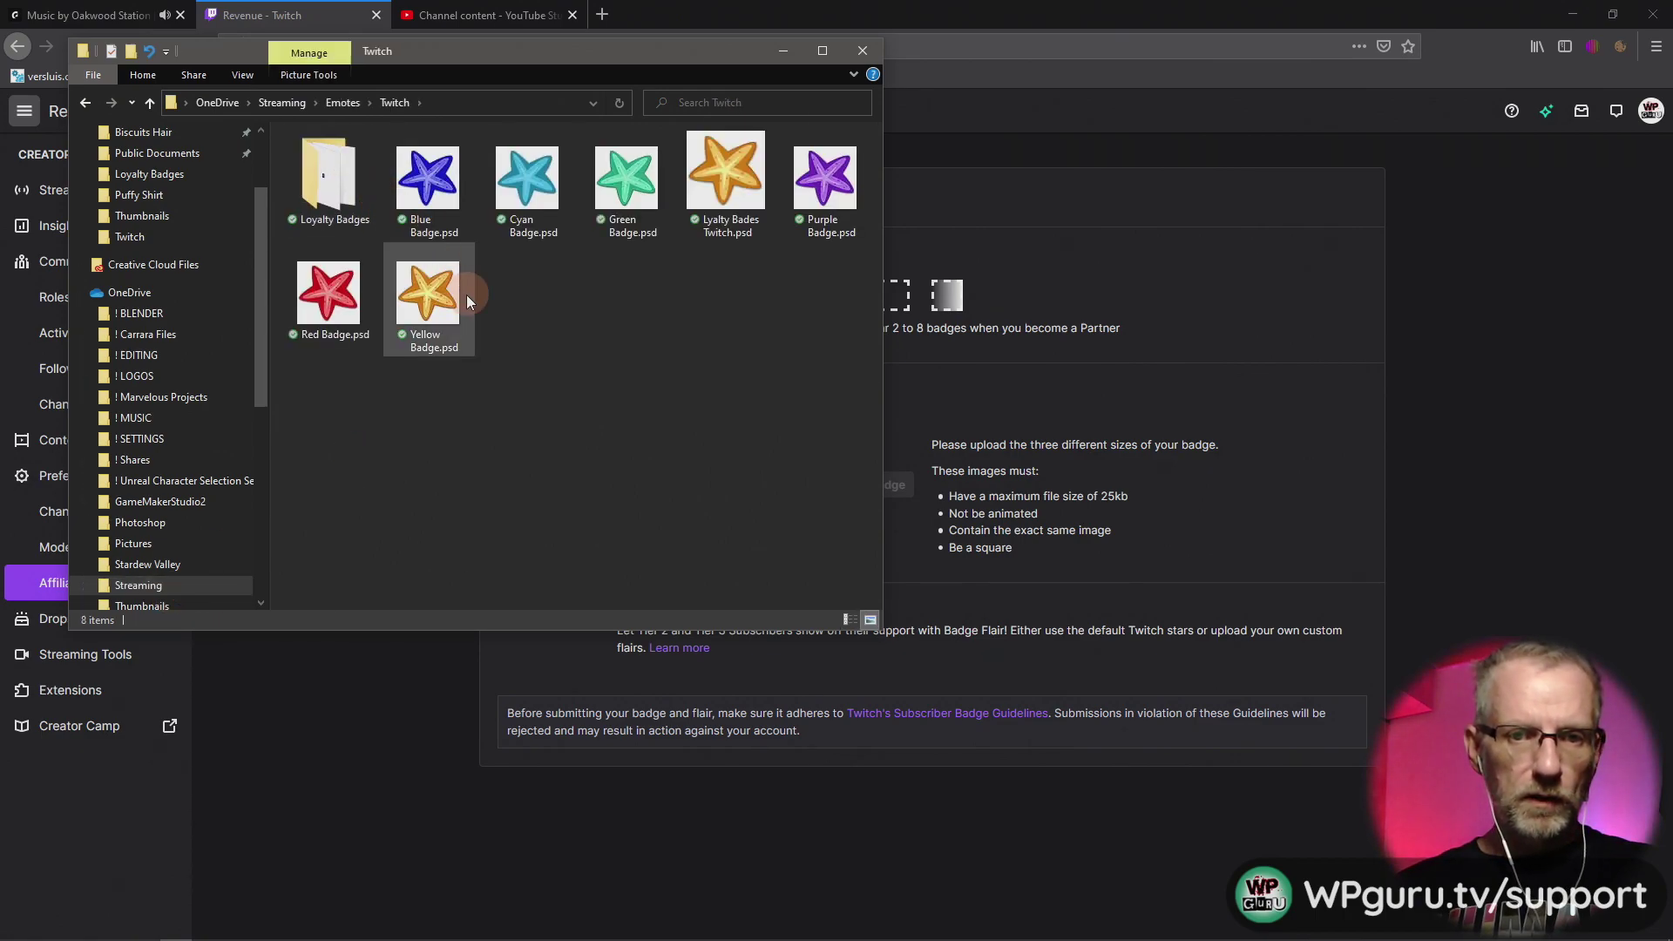
double_click(347, 180)
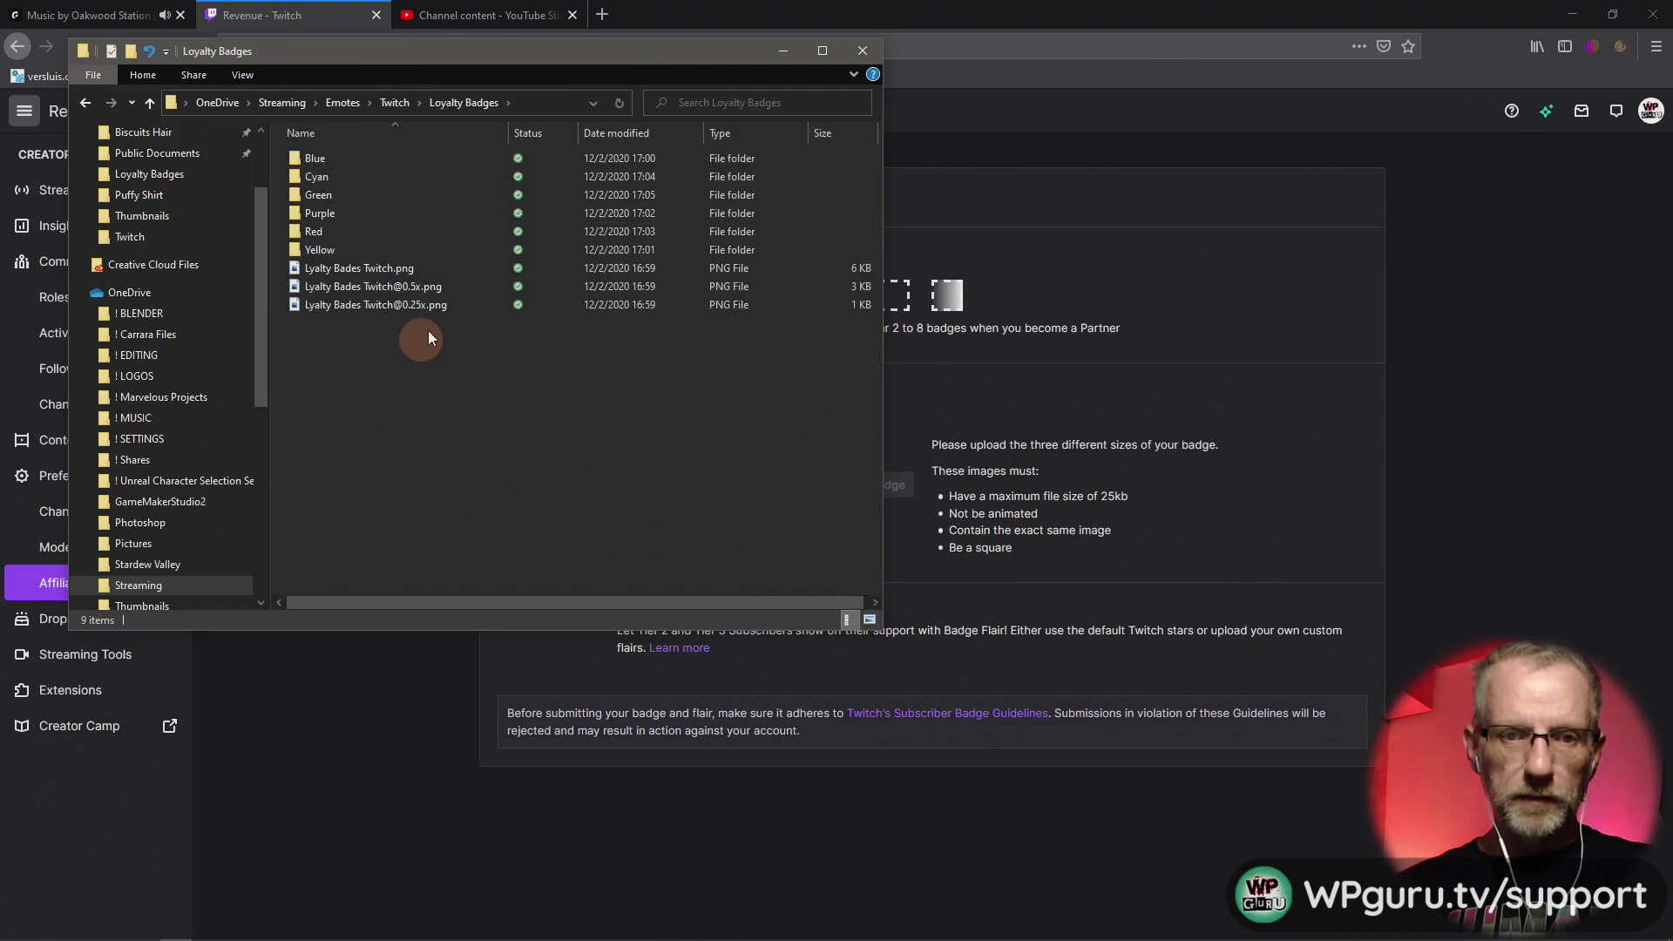
Swap the names of the Green and Cyan folders, using "Green x" as a temporary name.
left_click(369, 204)
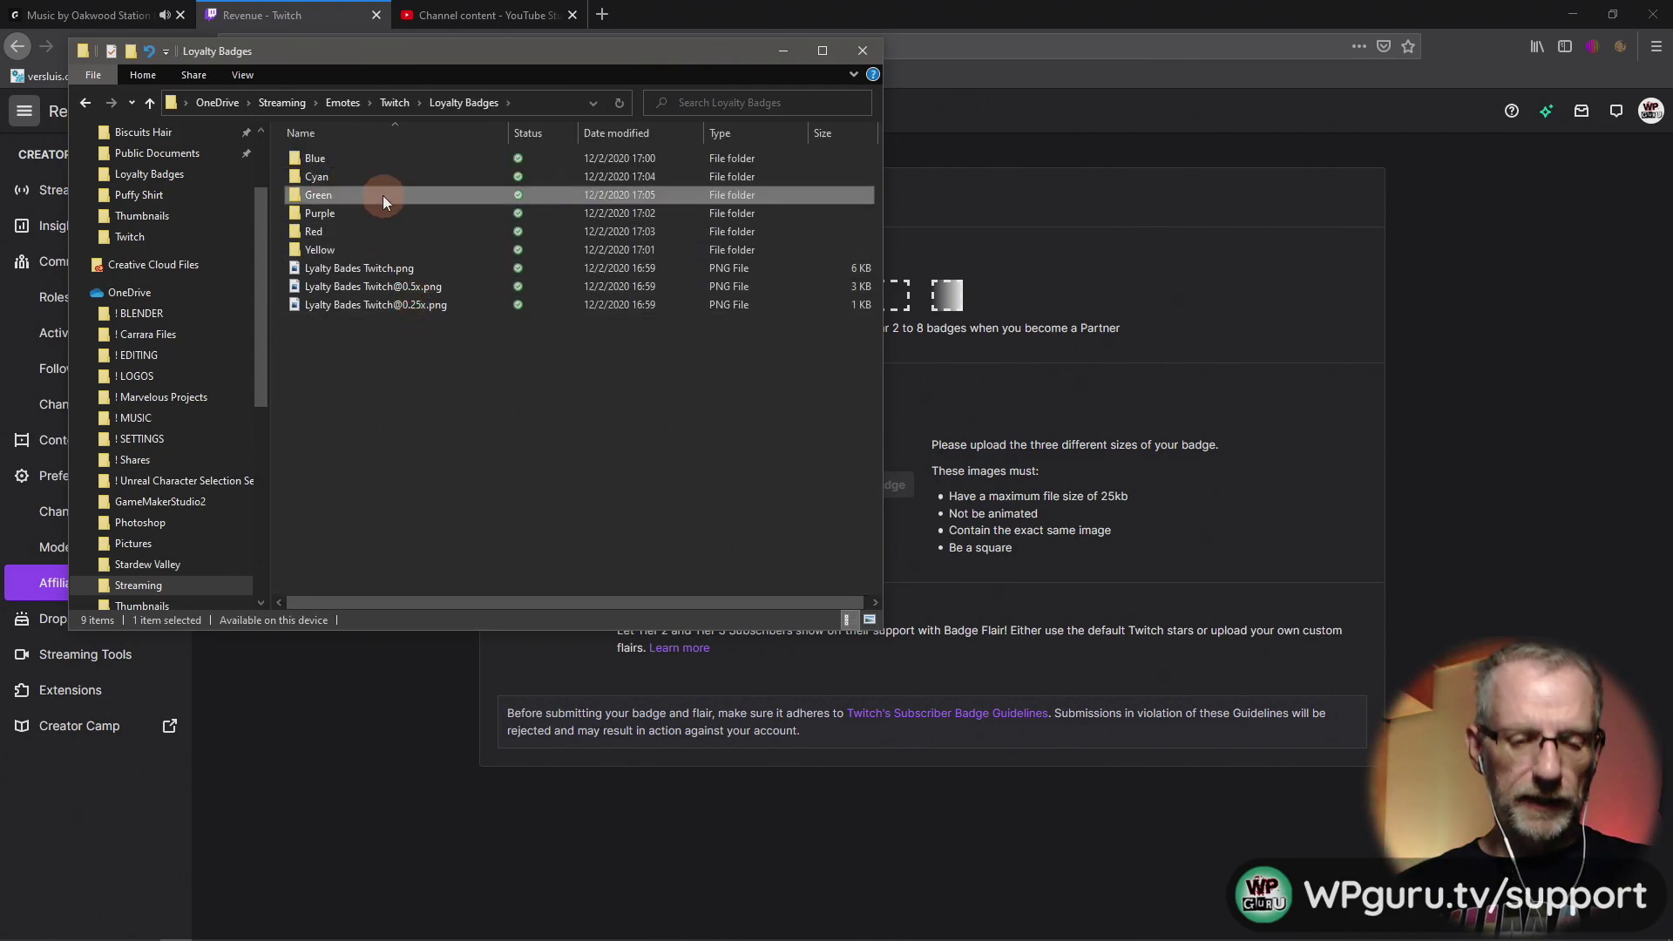
key("F2")
key("End")
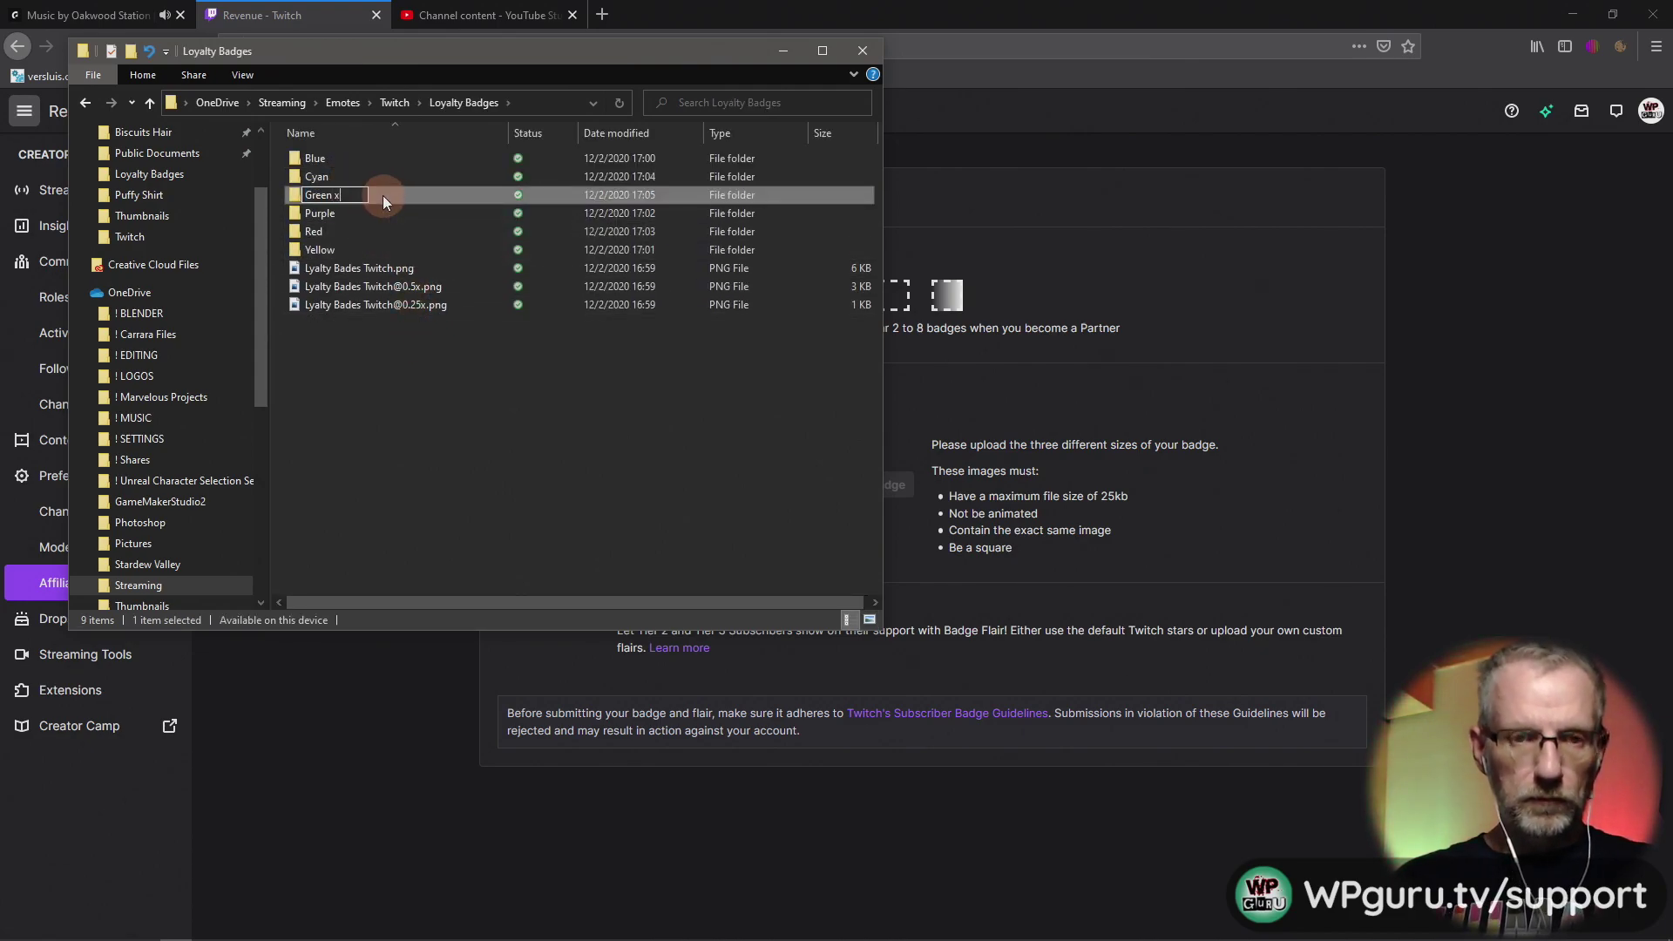
type("x")
left_click(317, 175)
left_click(318, 174)
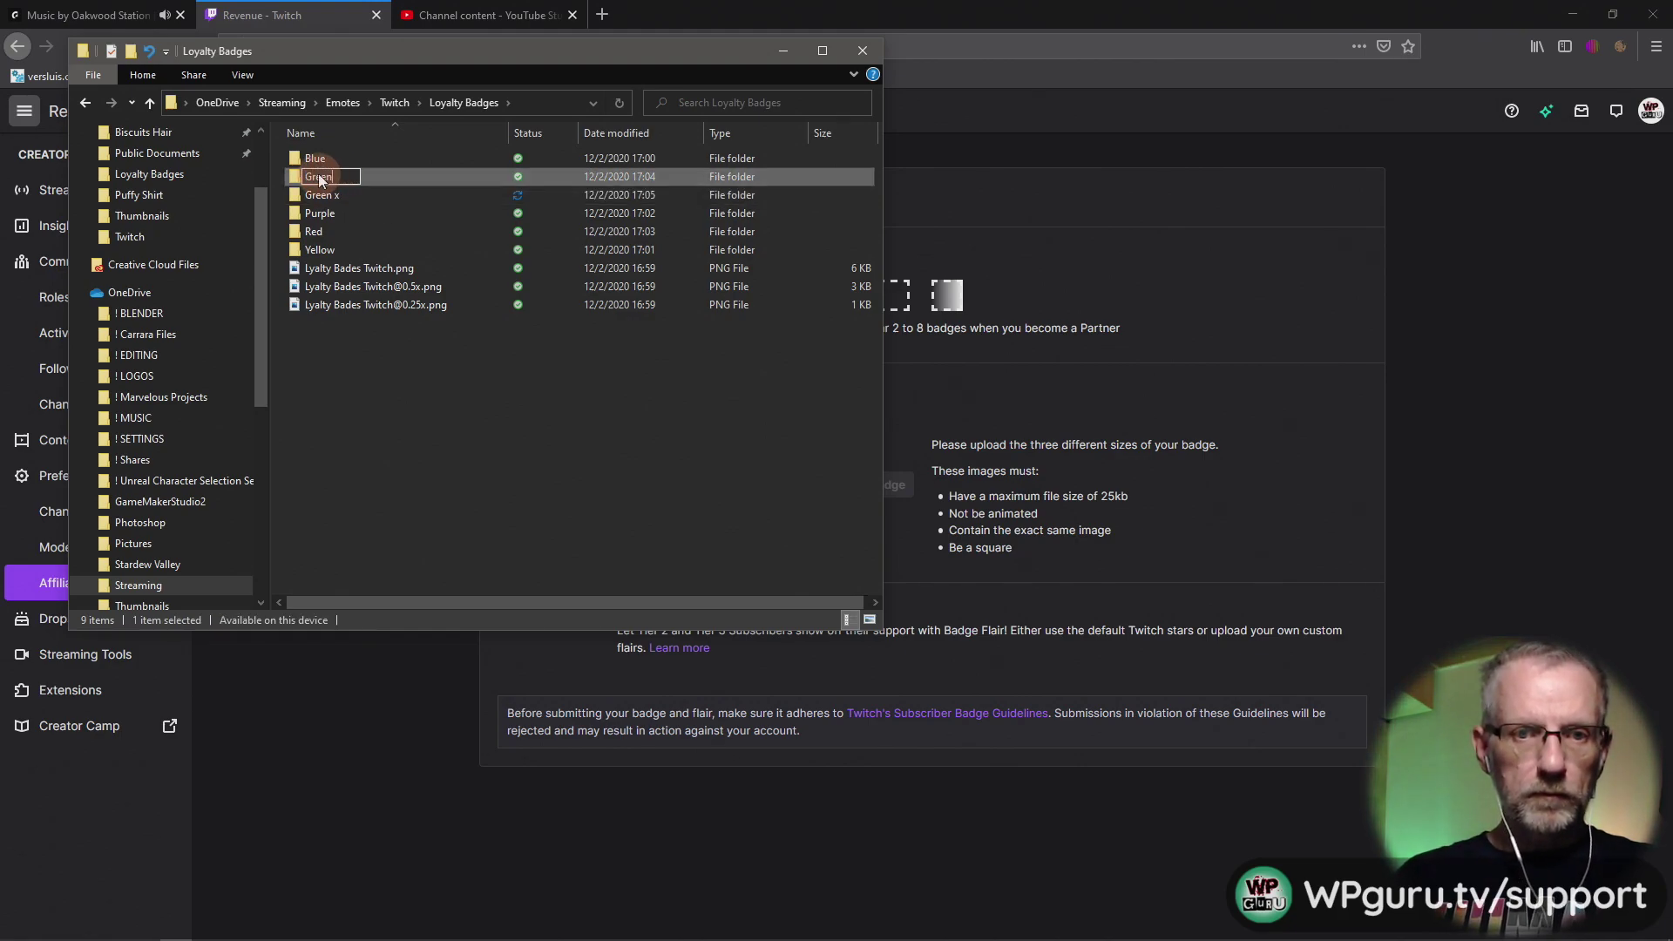
left_click(344, 201)
left_click(340, 199)
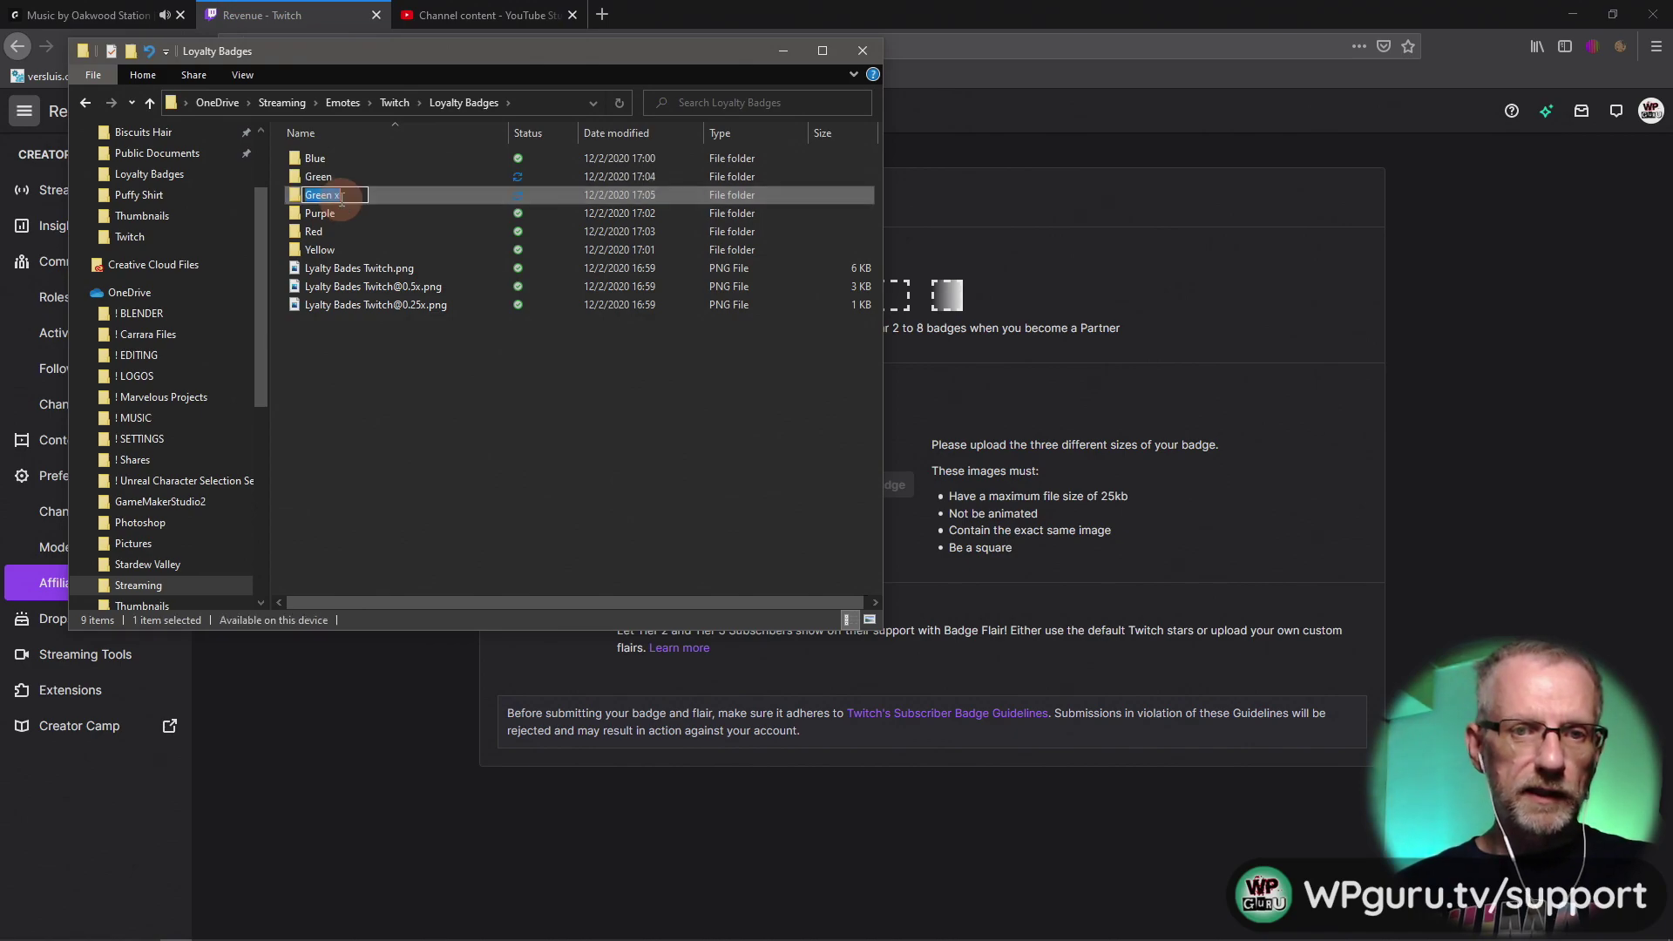
type("Cyan")
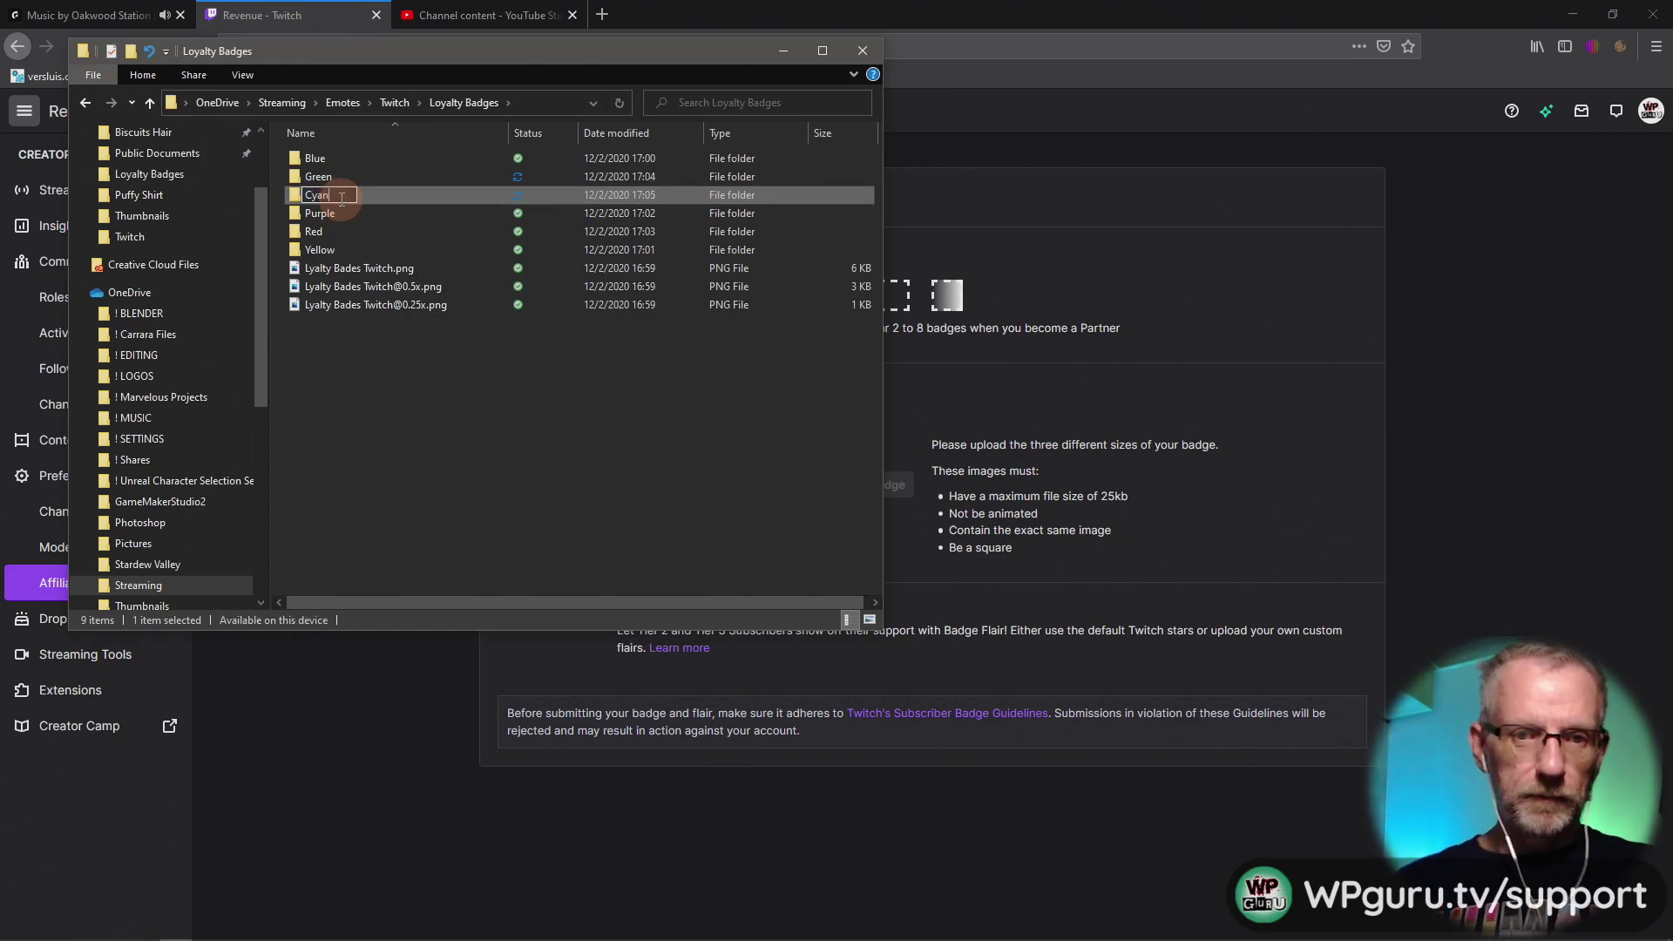
key("Return")
Check the badge images inside the Cyan and Green folders, and return to the Twitch Loyalty Badges page in Firefox.
key("Return")
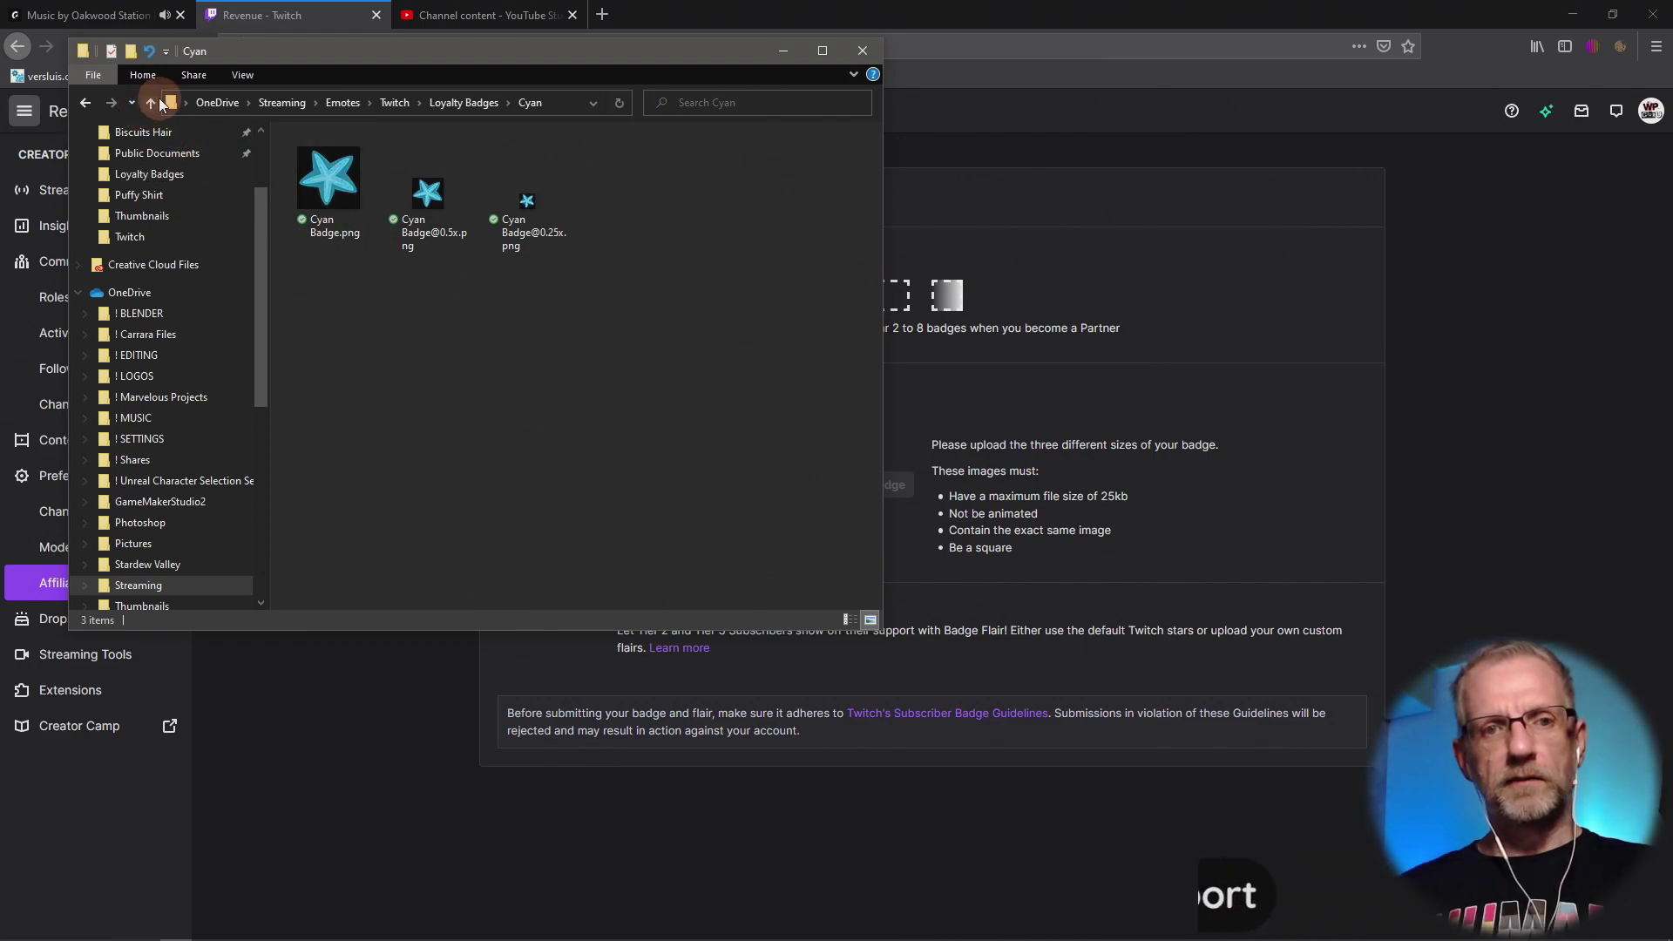
left_click(155, 106)
double_click(335, 195)
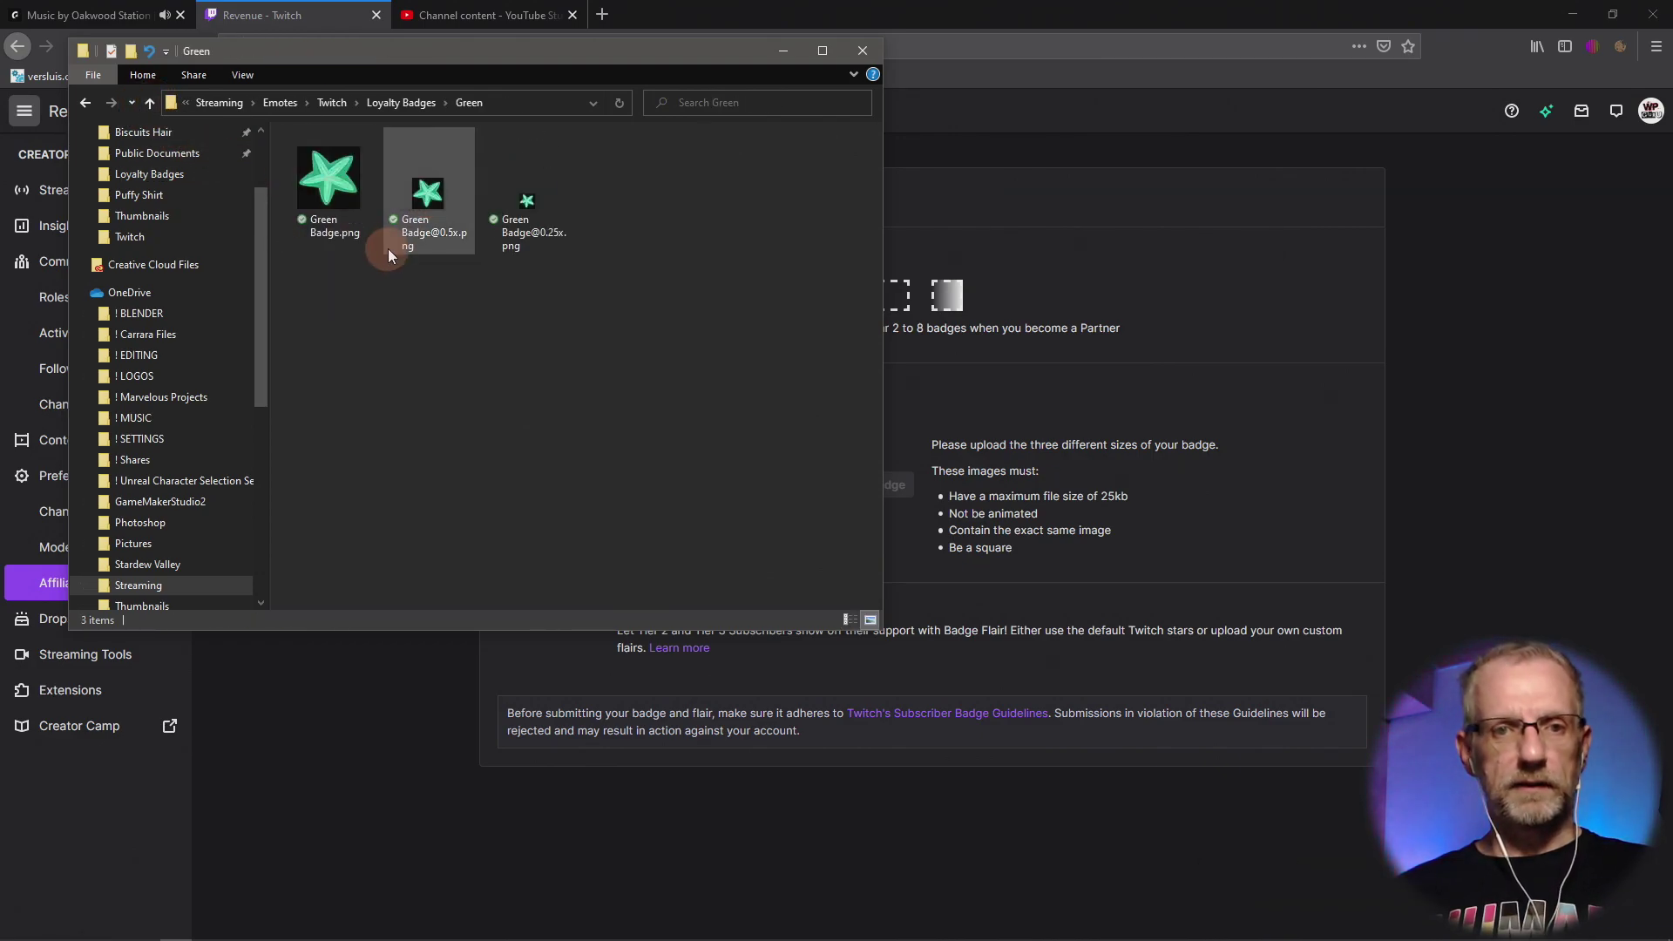
left_click(150, 103)
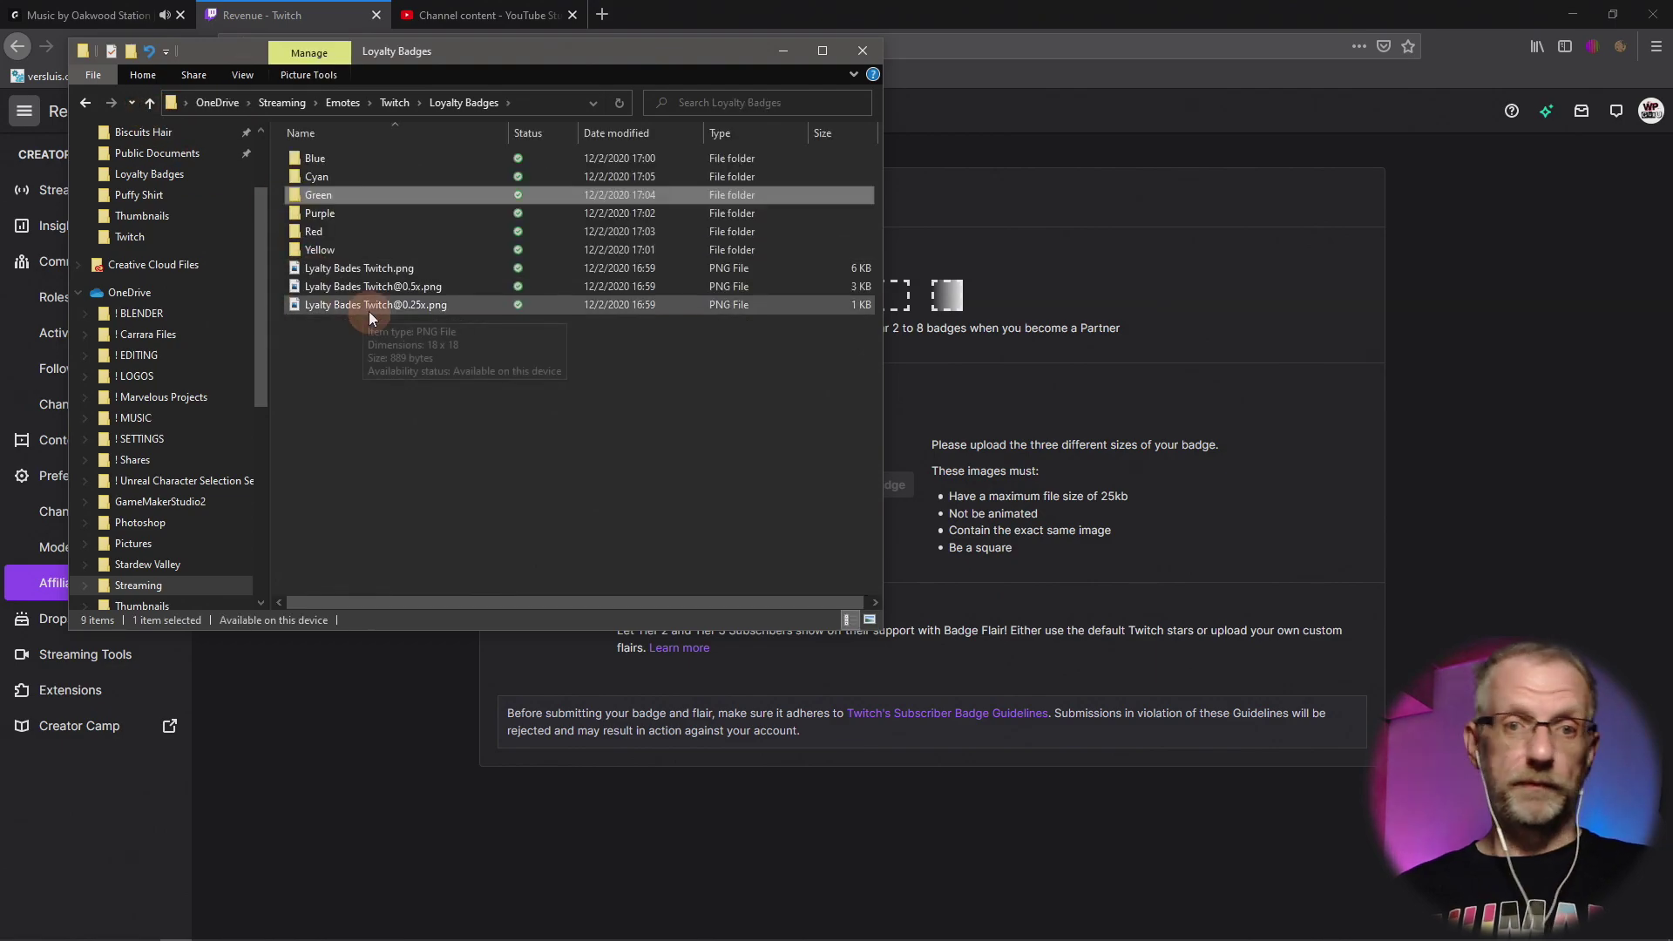
left_click(1467, 479)
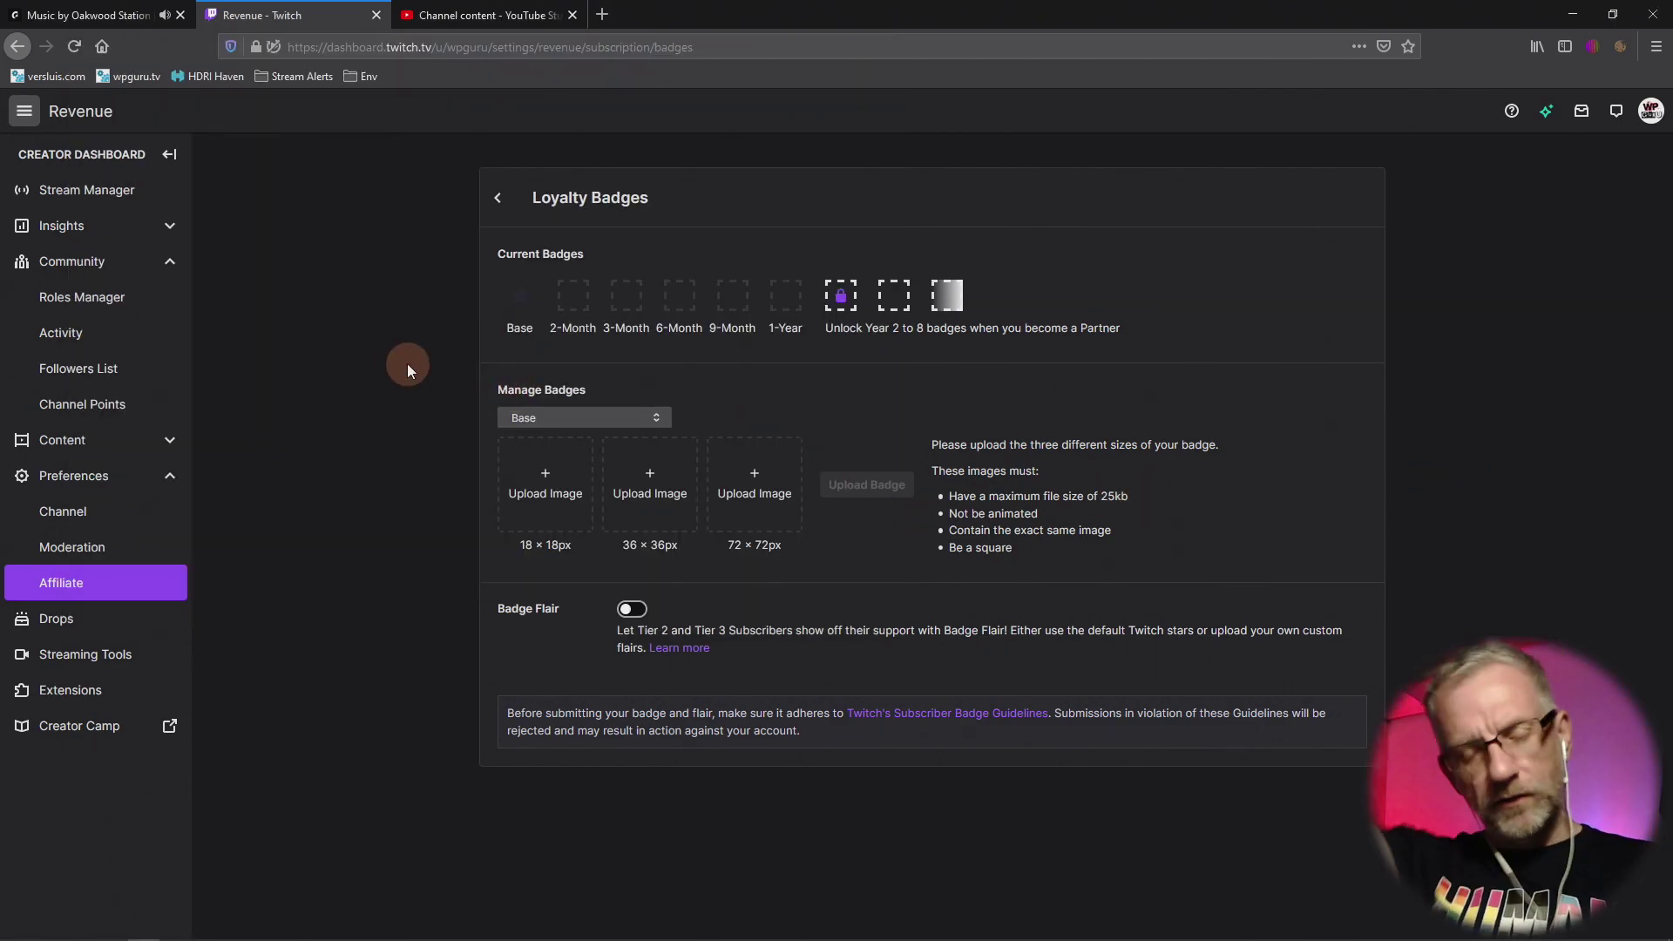
Examine the badge colour order on YouTube Studio's Monetisation Memberships page and return to the Twitch Loyalty Badges page.
left_click(488, 15)
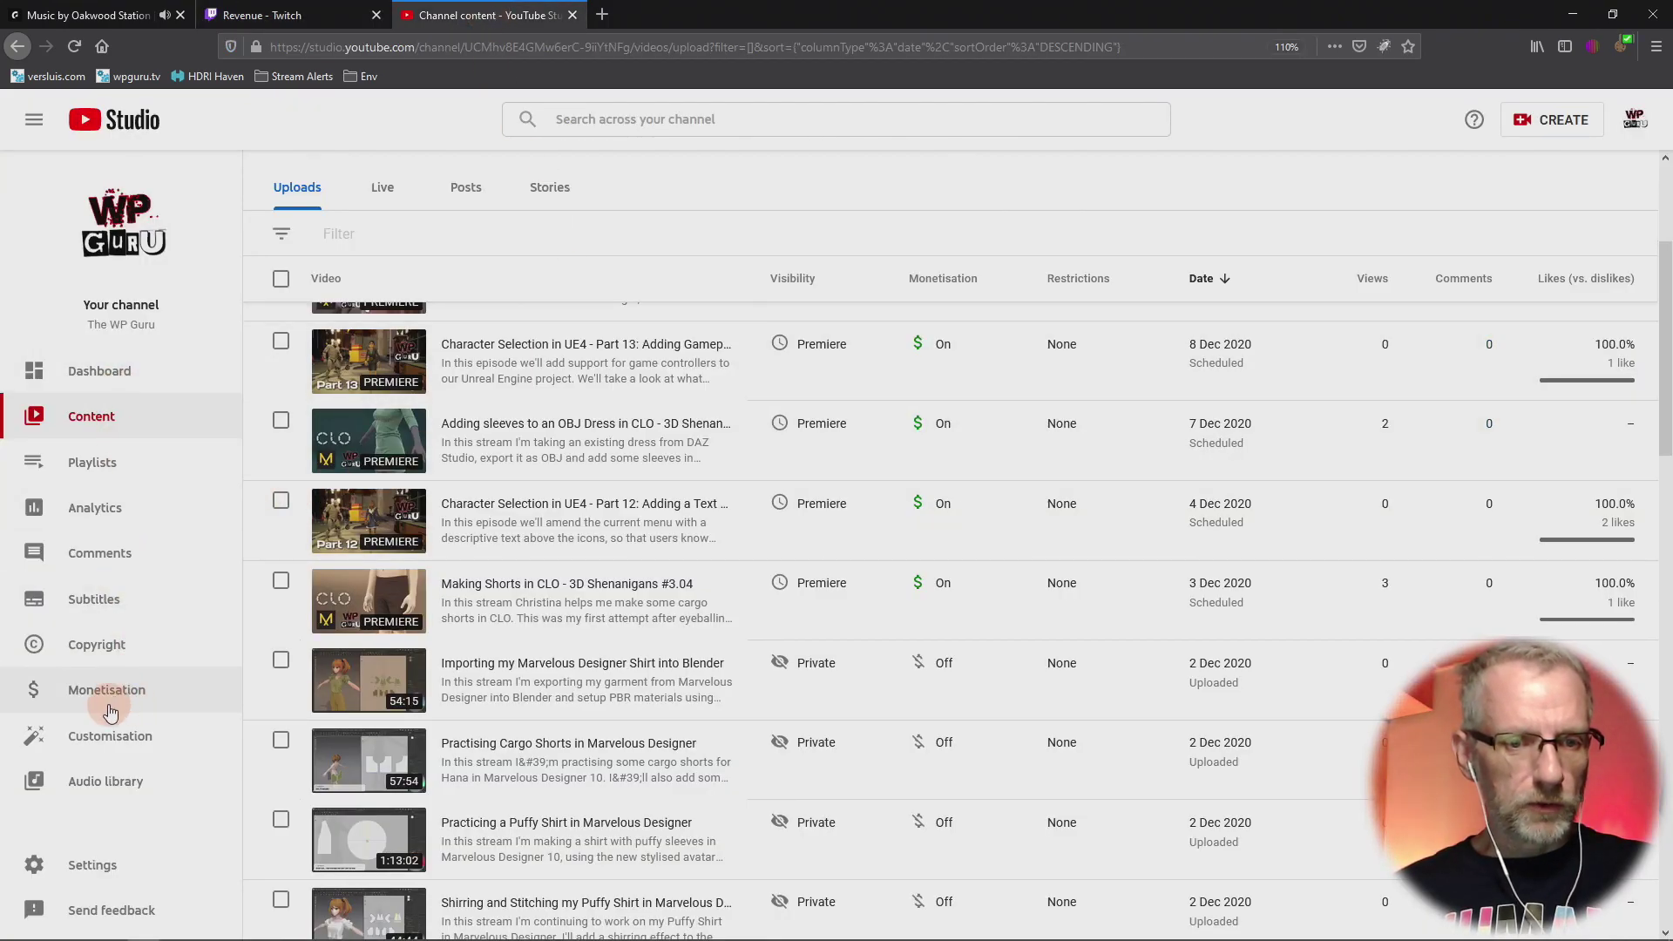
left_click(108, 707)
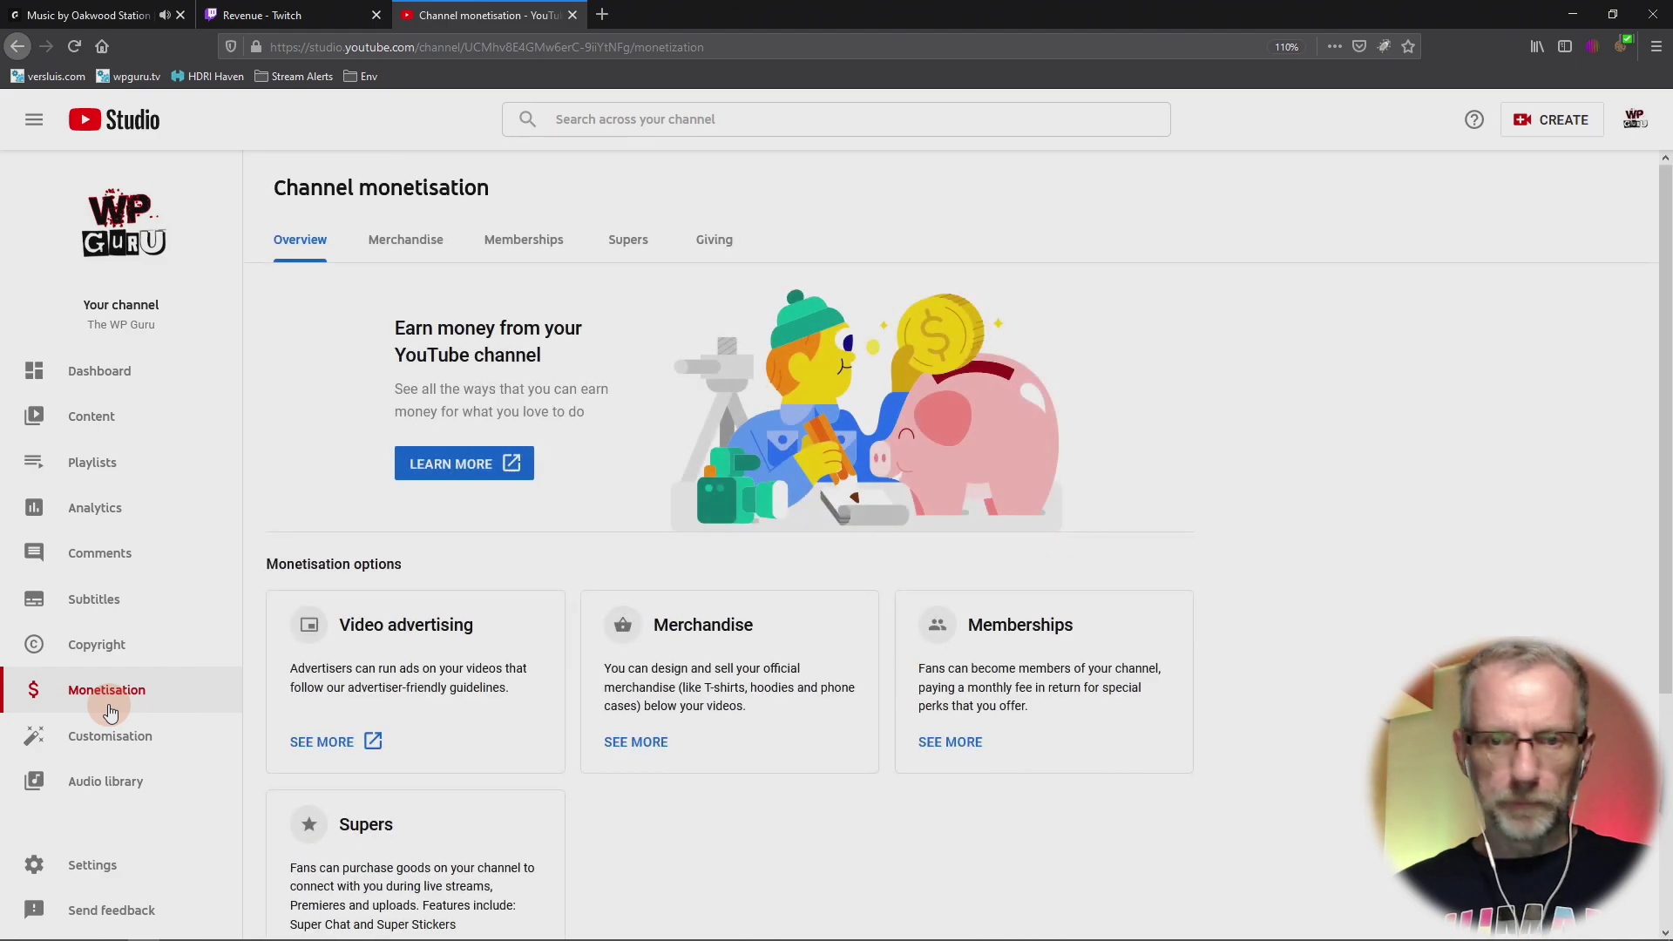
left_click(524, 248)
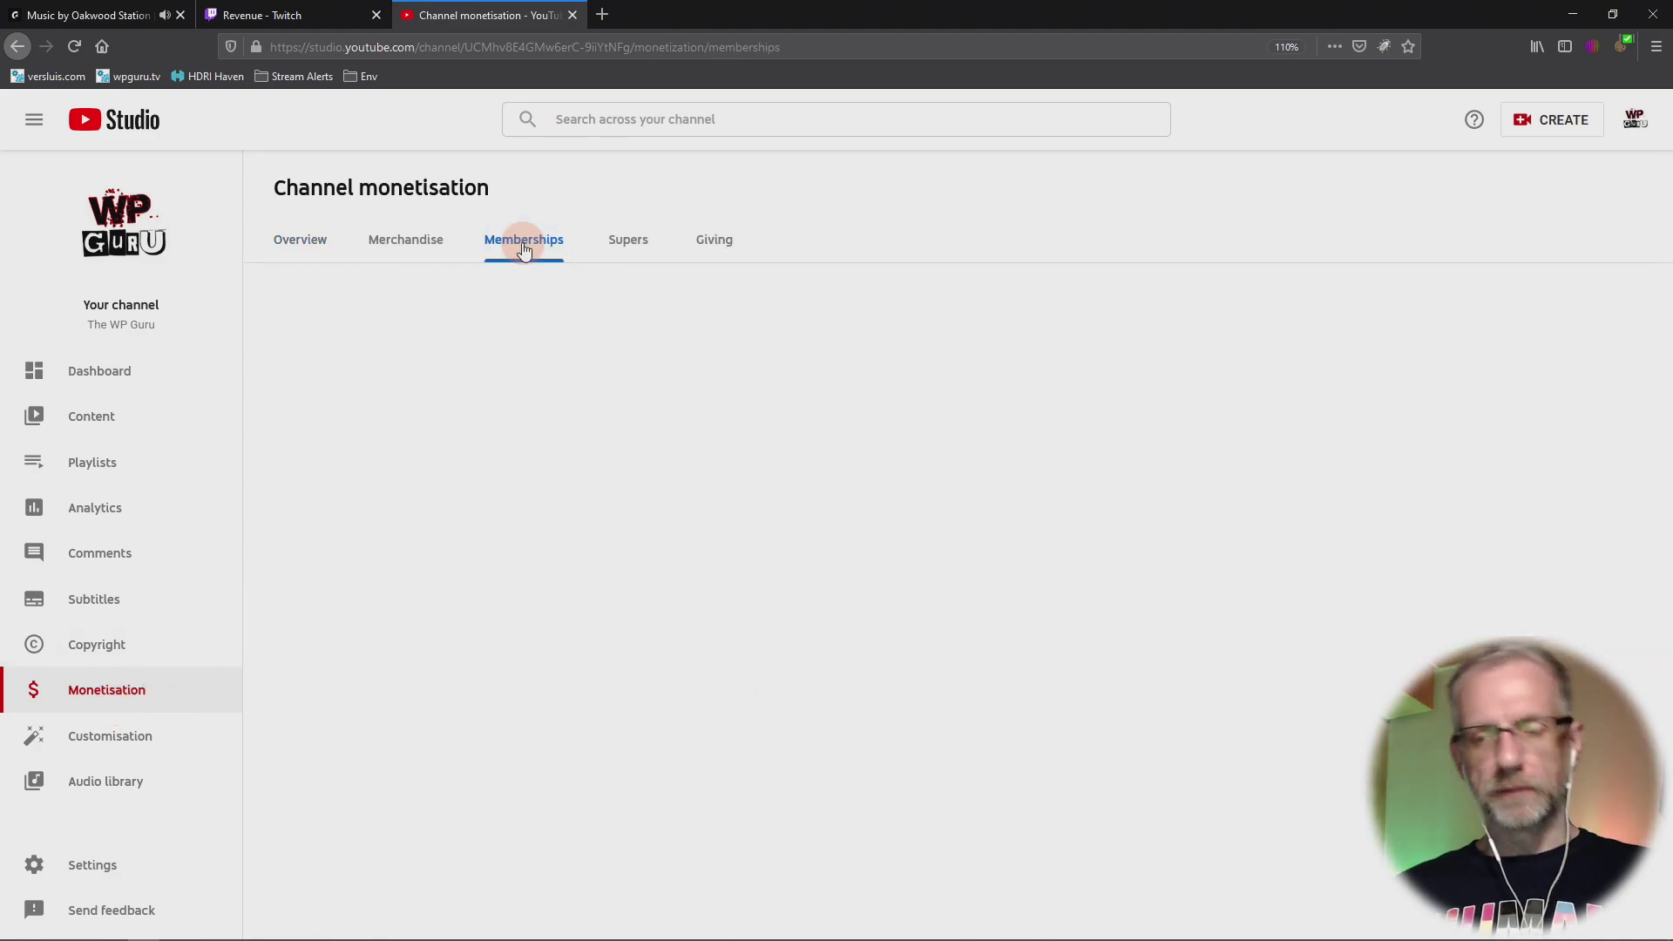
scroll(1116, 624, "down", 3)
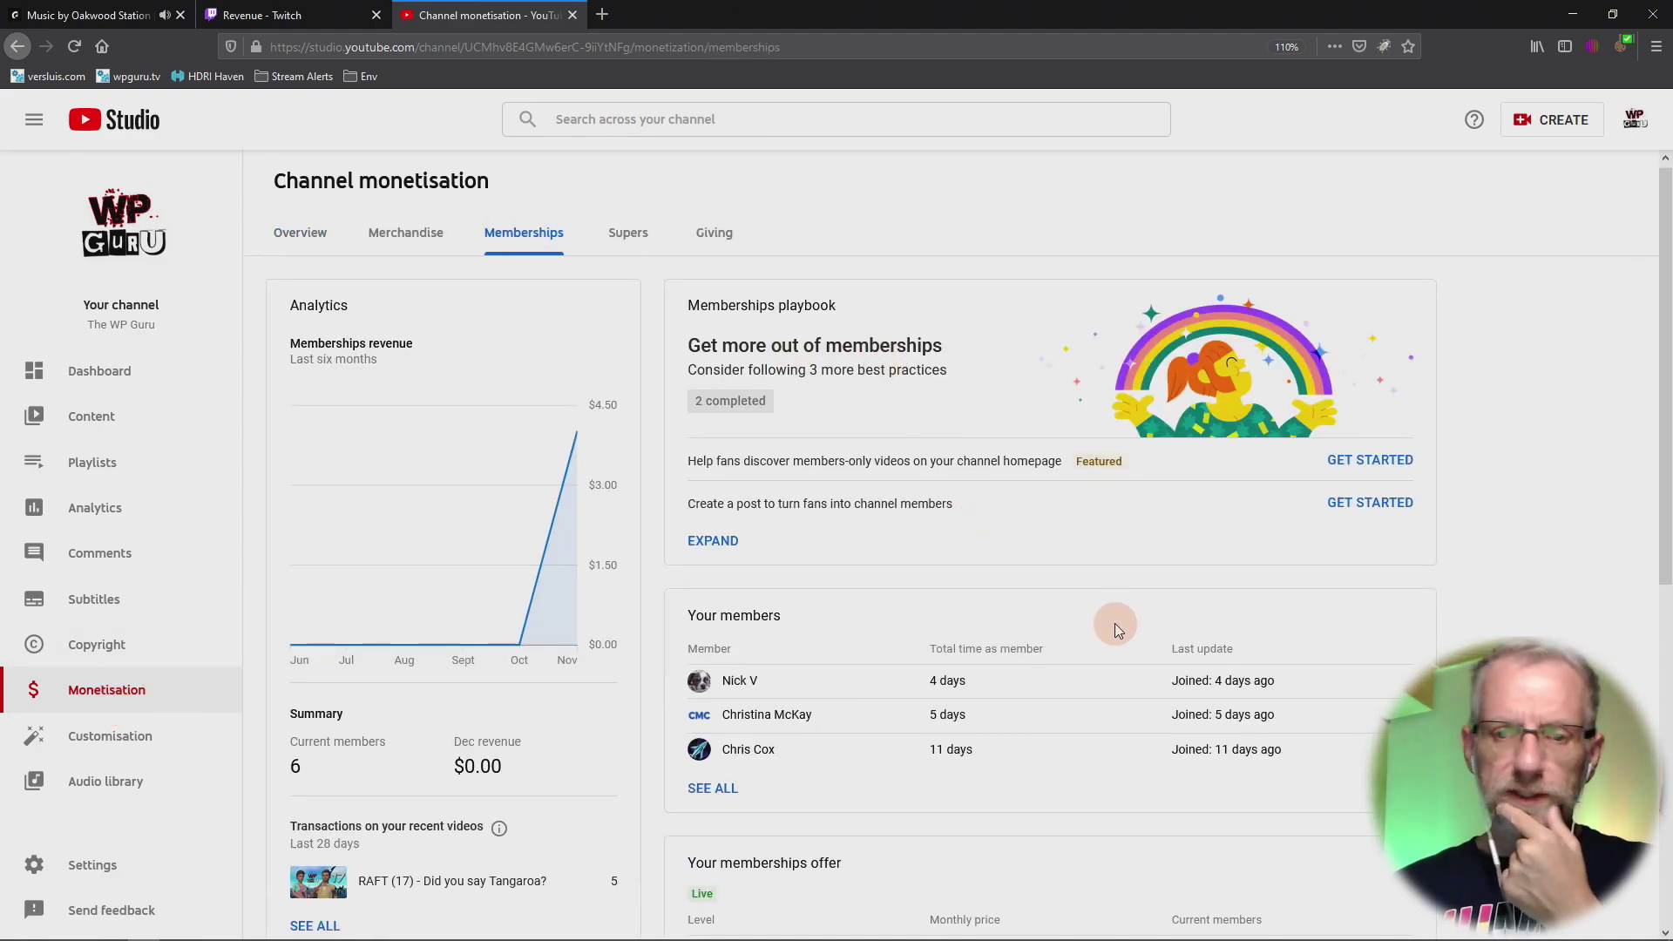
scroll(1116, 624, "down", 5)
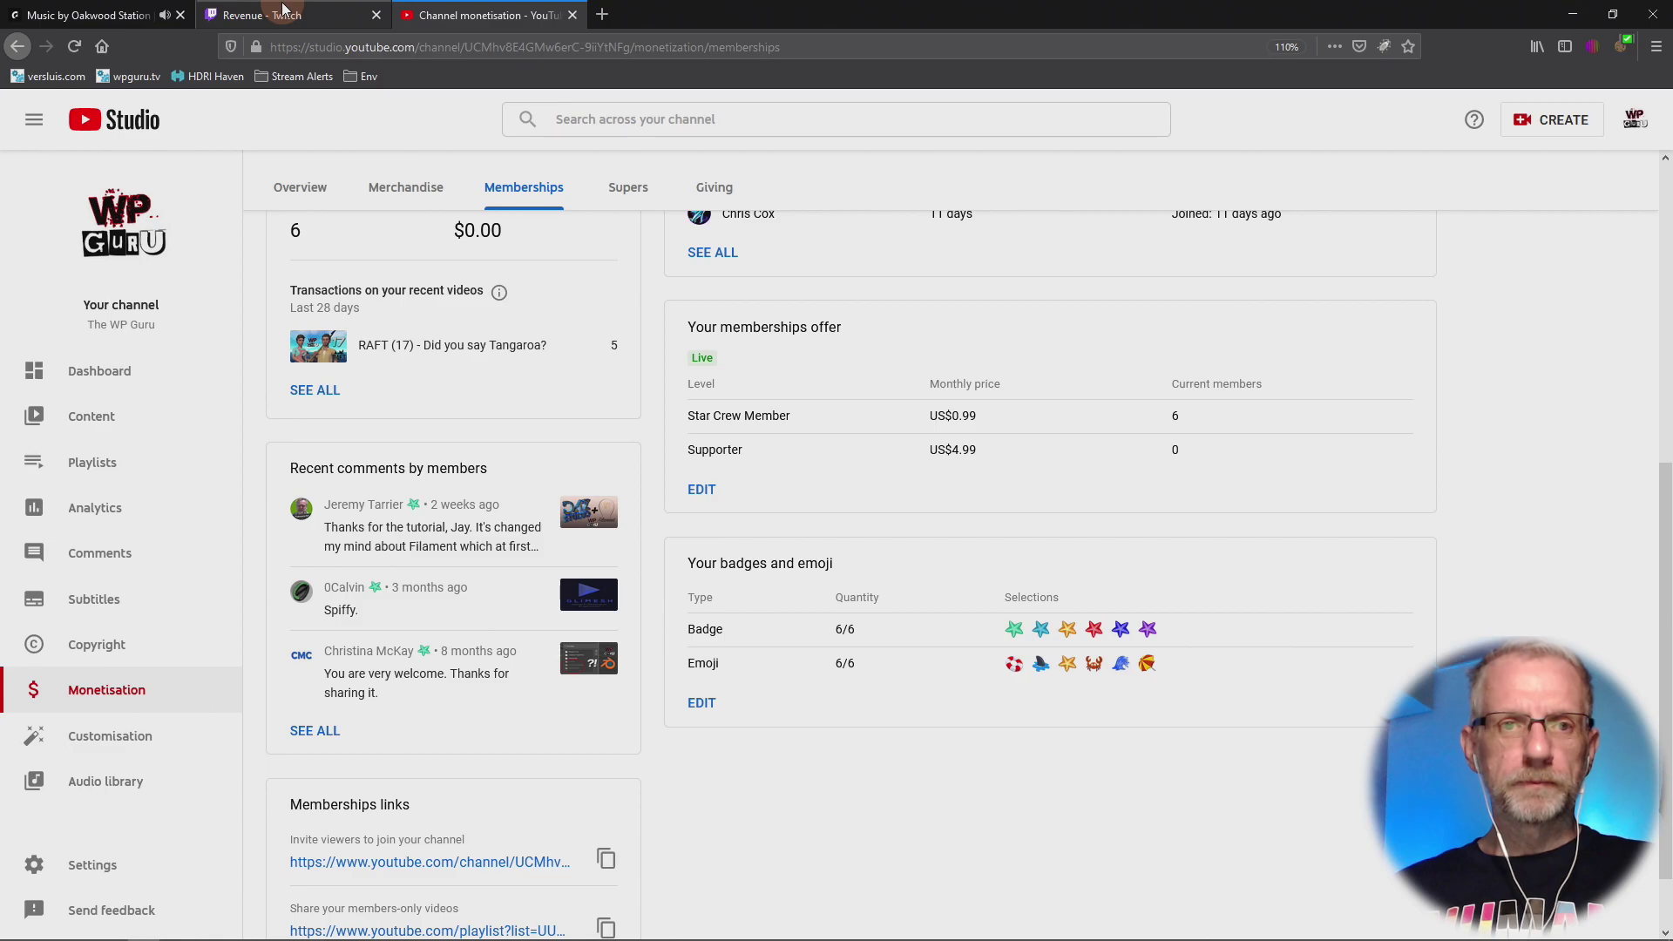
left_click(339, 14)
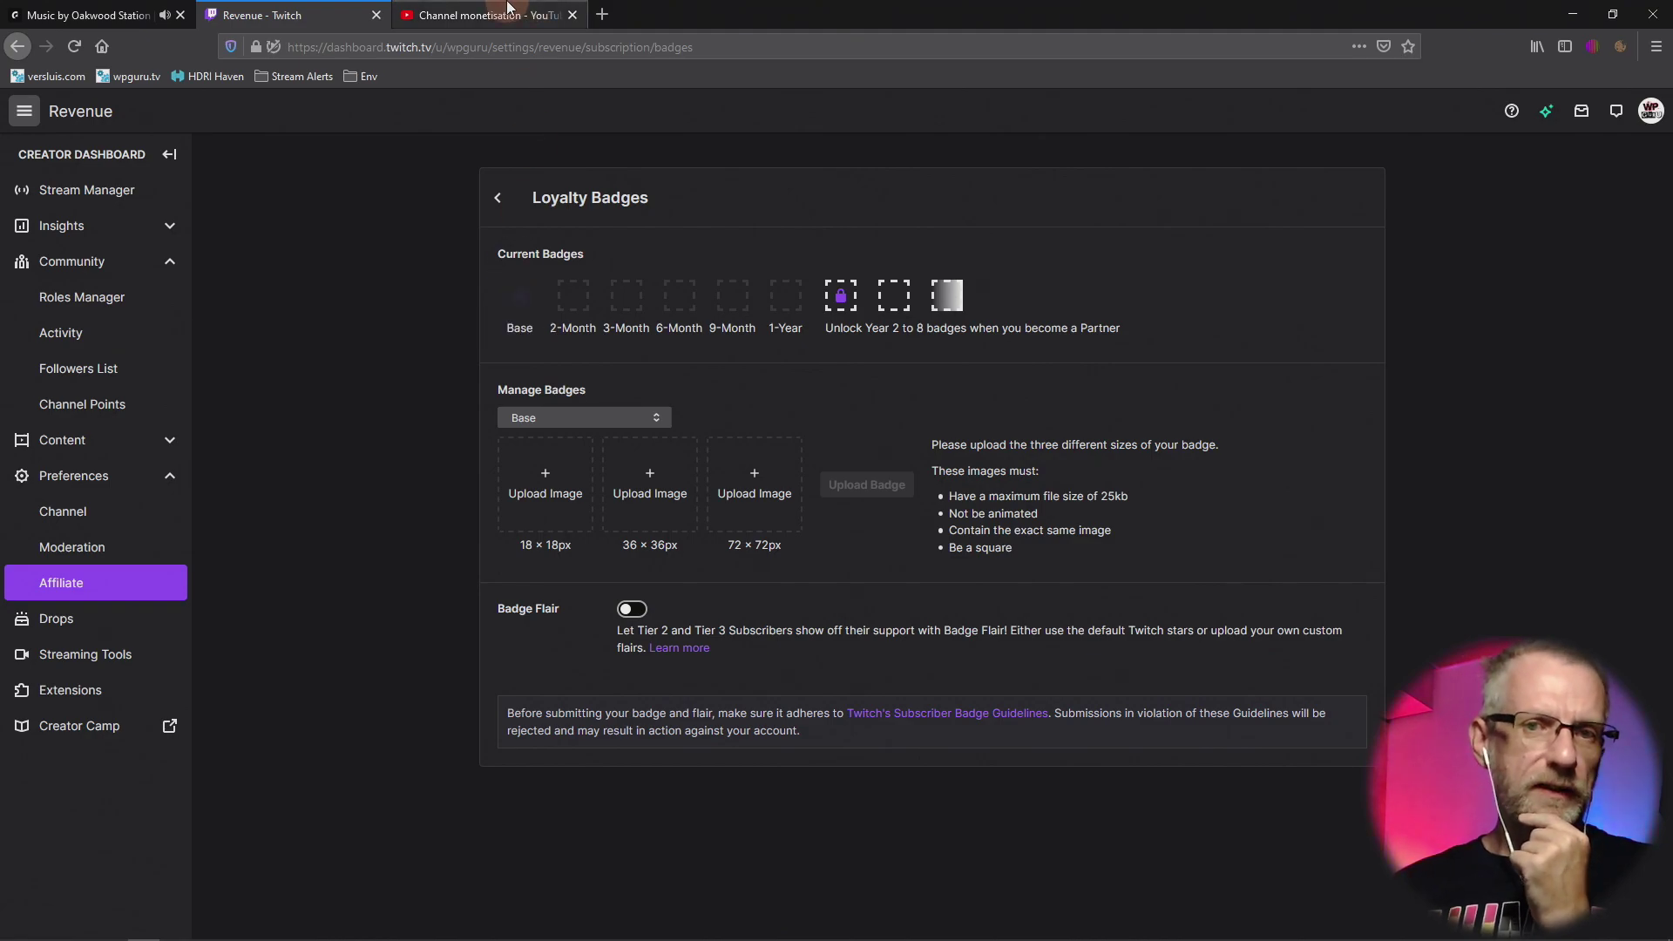
left_click(483, 15)
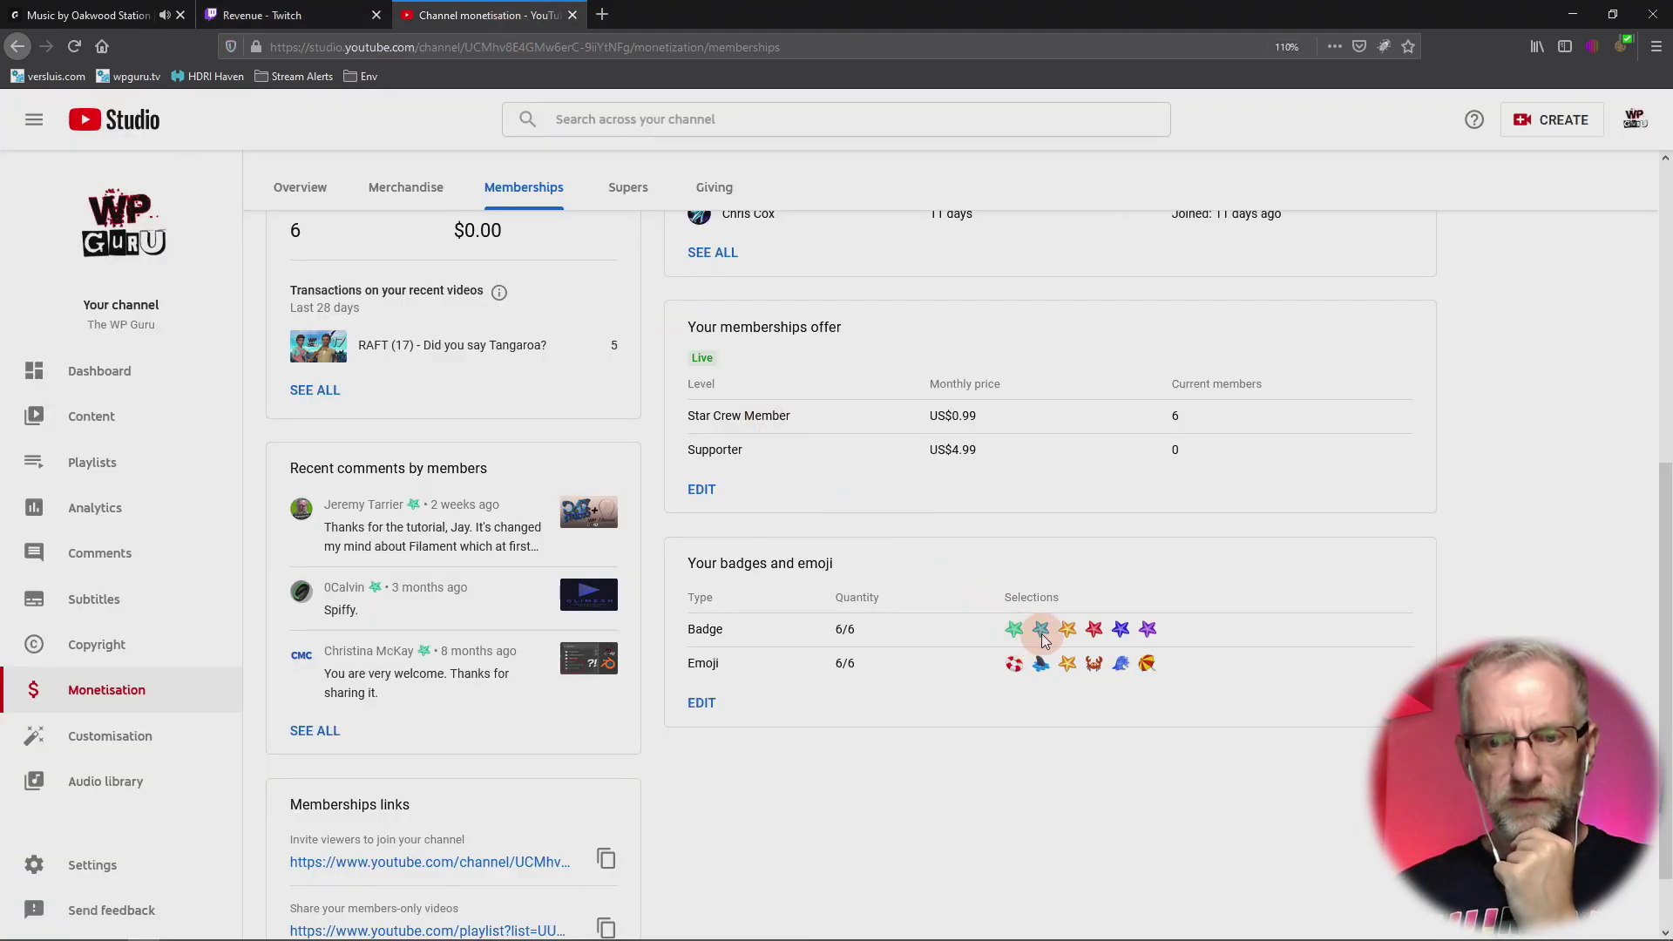
left_click(323, 15)
For the Base badge's 18 × 18px image, browse to the Cyan folder under OneDrive, Streaming, Emotes, Twitch, Loyalty Badges.
left_click(564, 530)
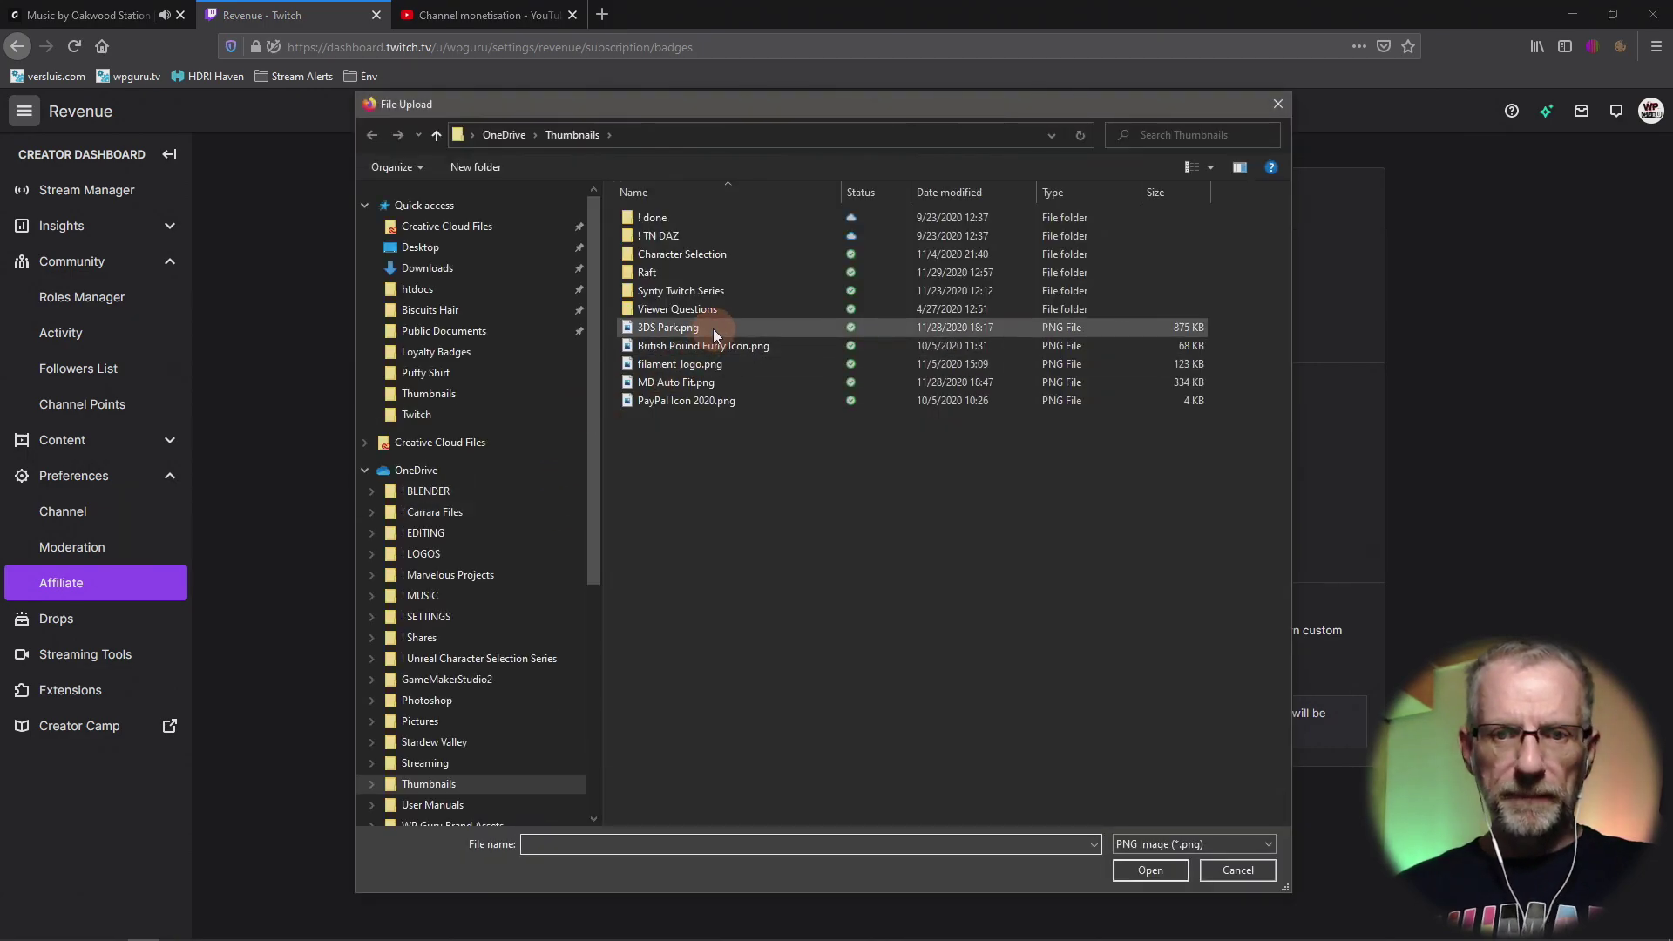
scroll(470, 662, "down", 1)
scroll(501, 697, "down", 1)
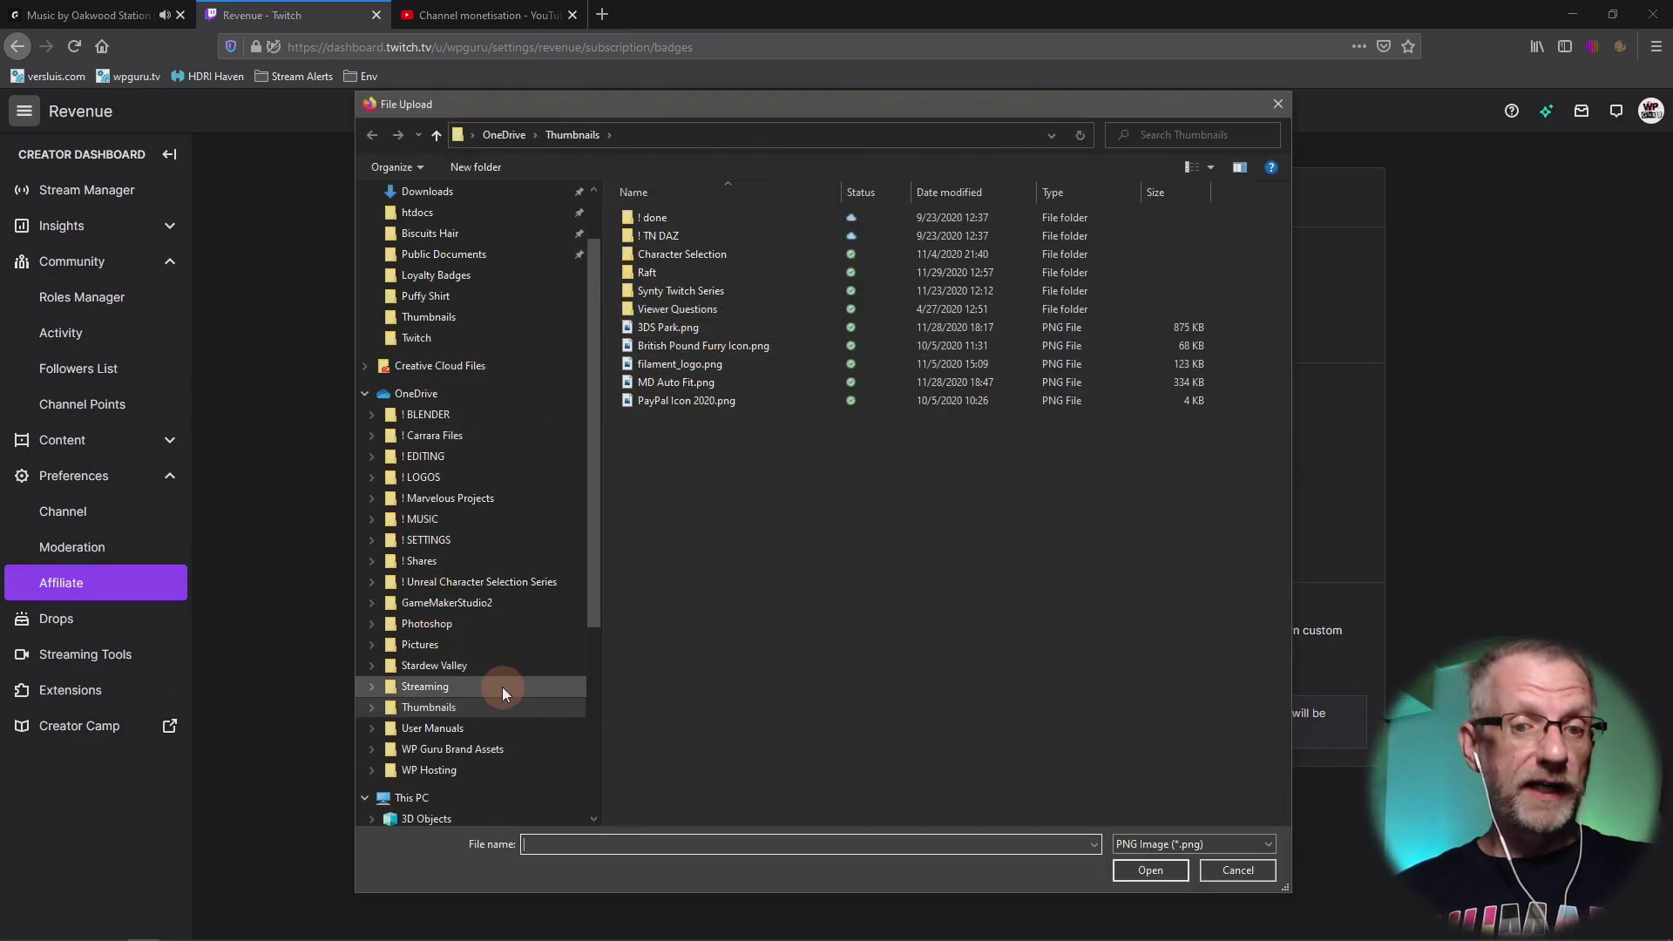
left_click(502, 686)
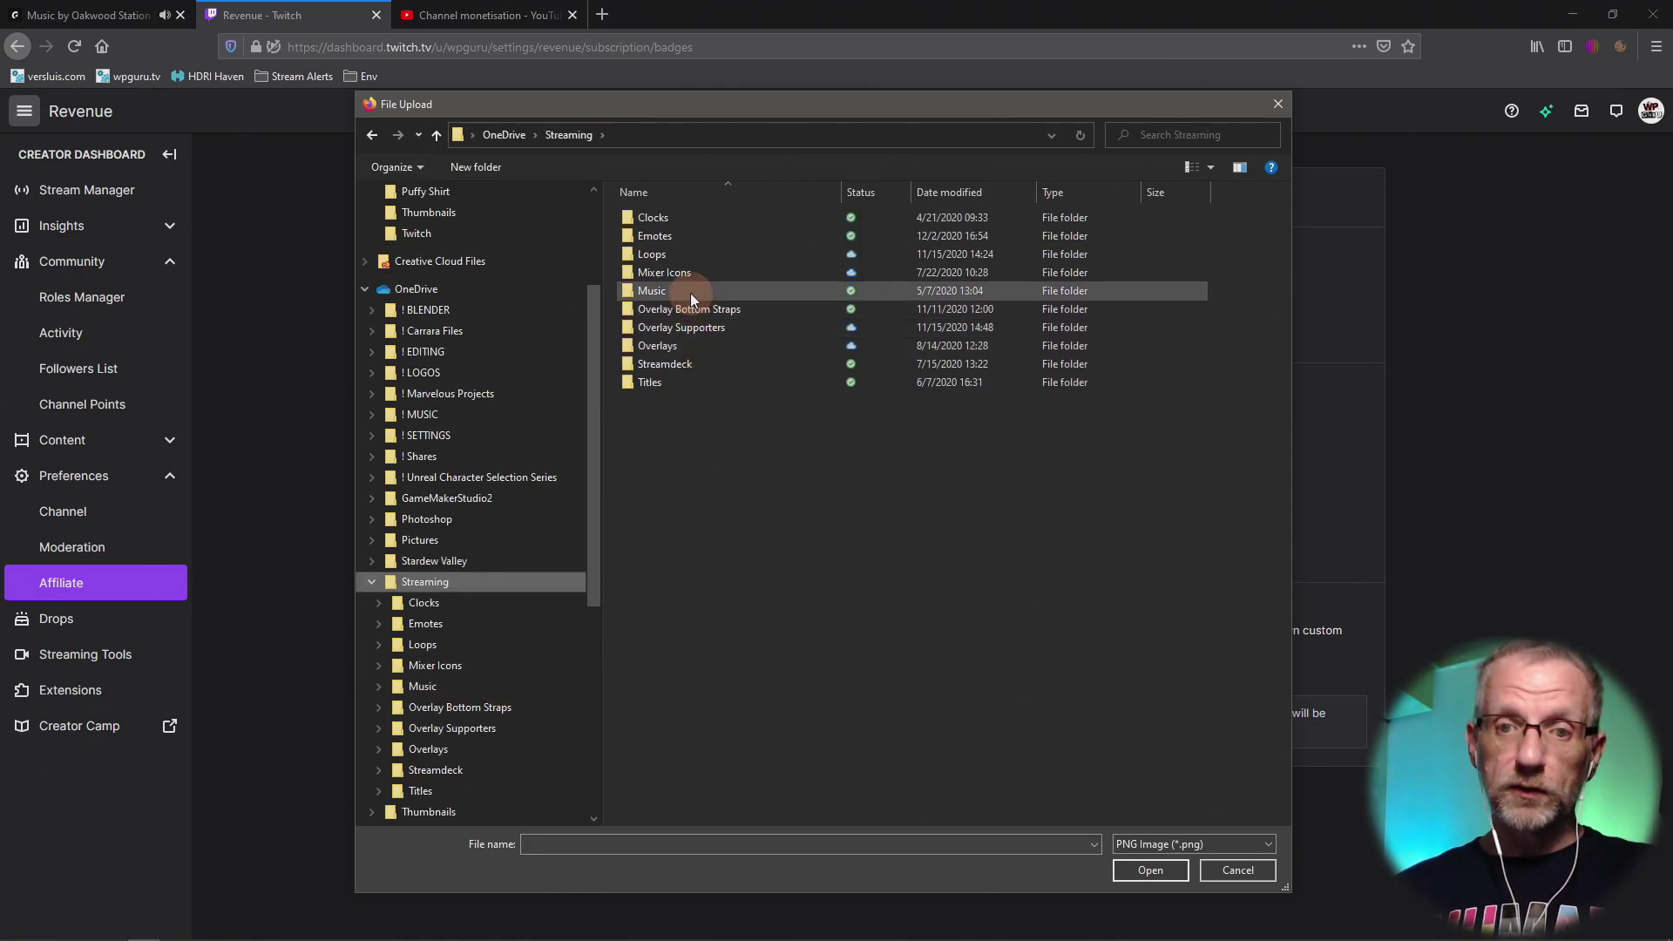
double_click(722, 237)
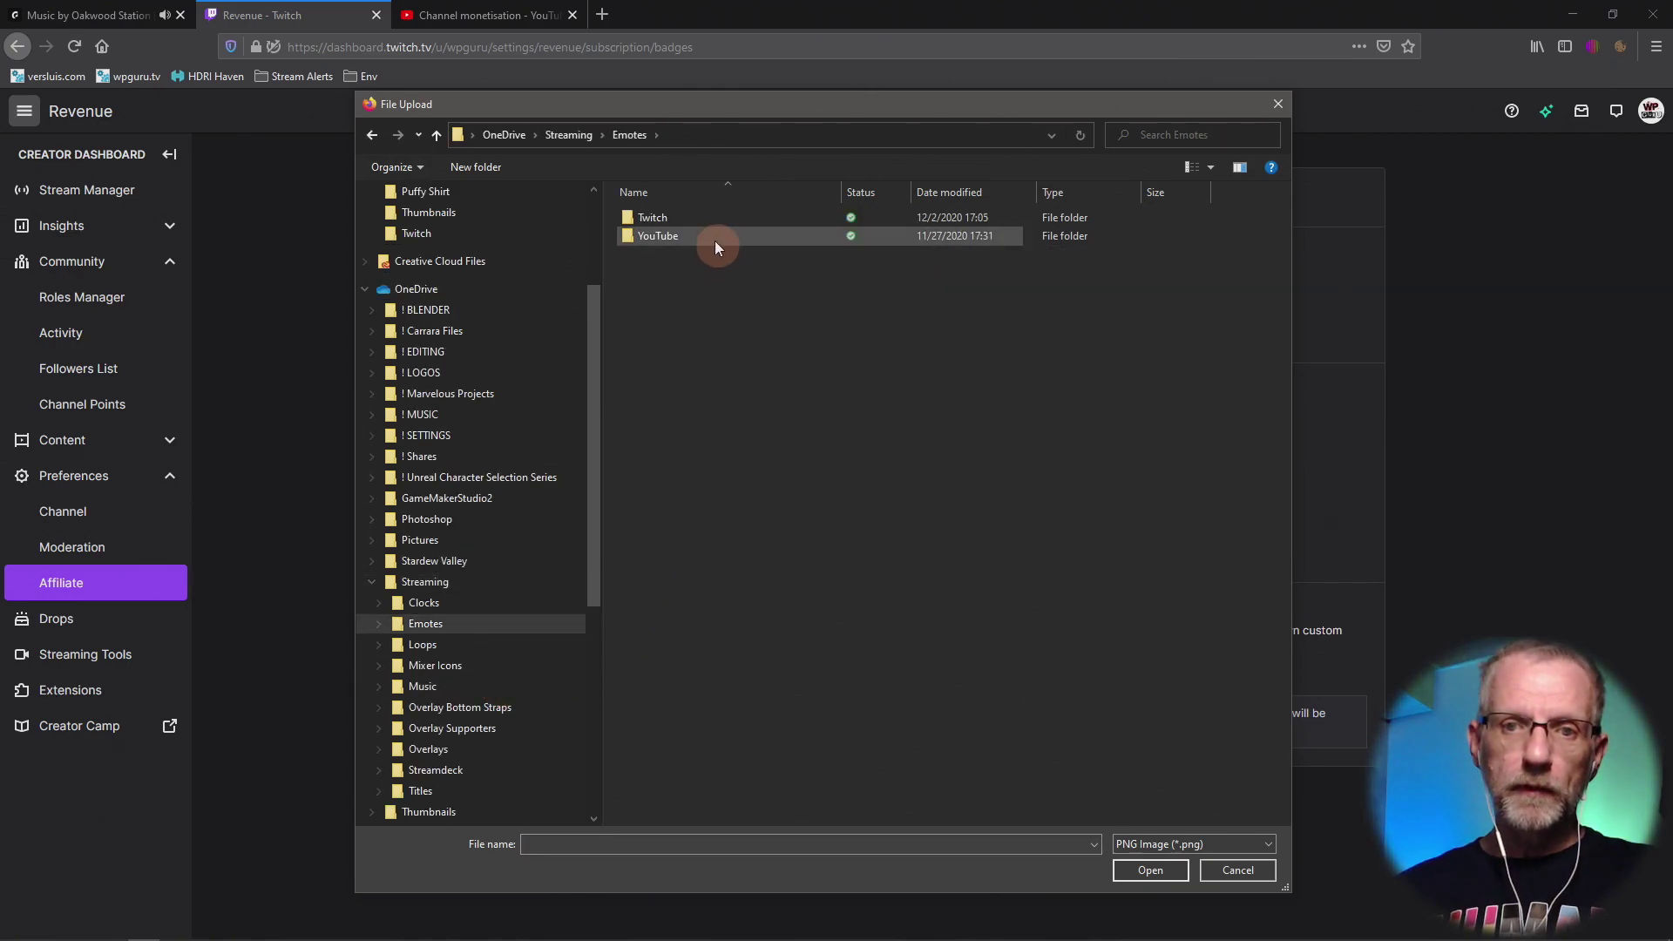
double_click(688, 218)
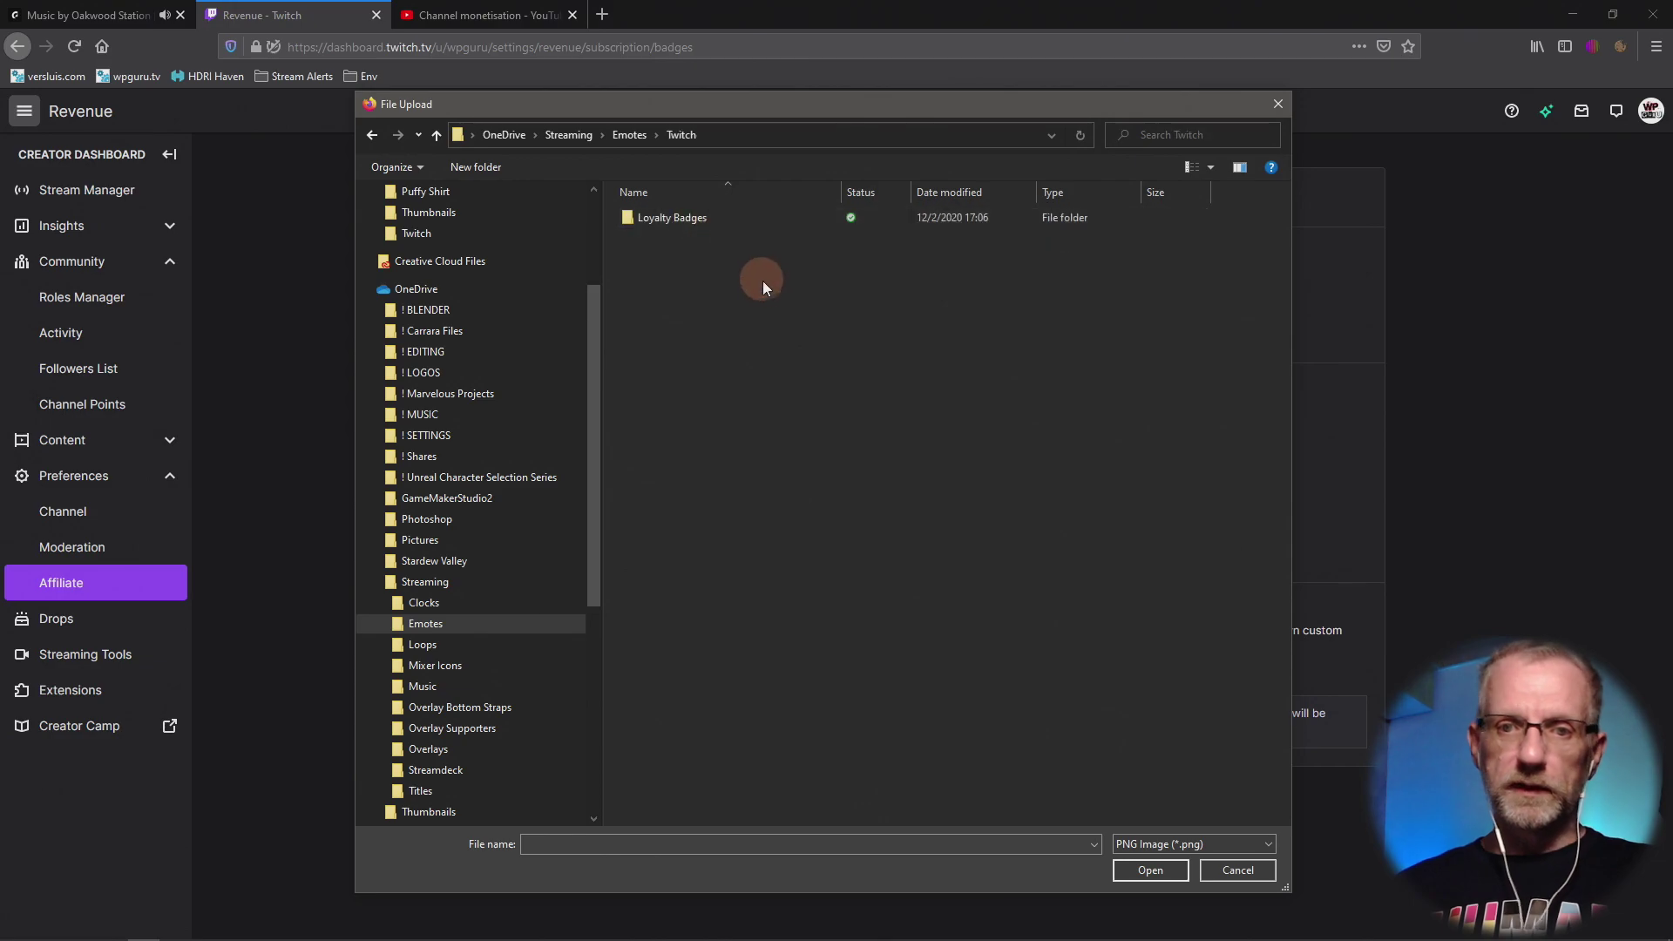
double_click(709, 220)
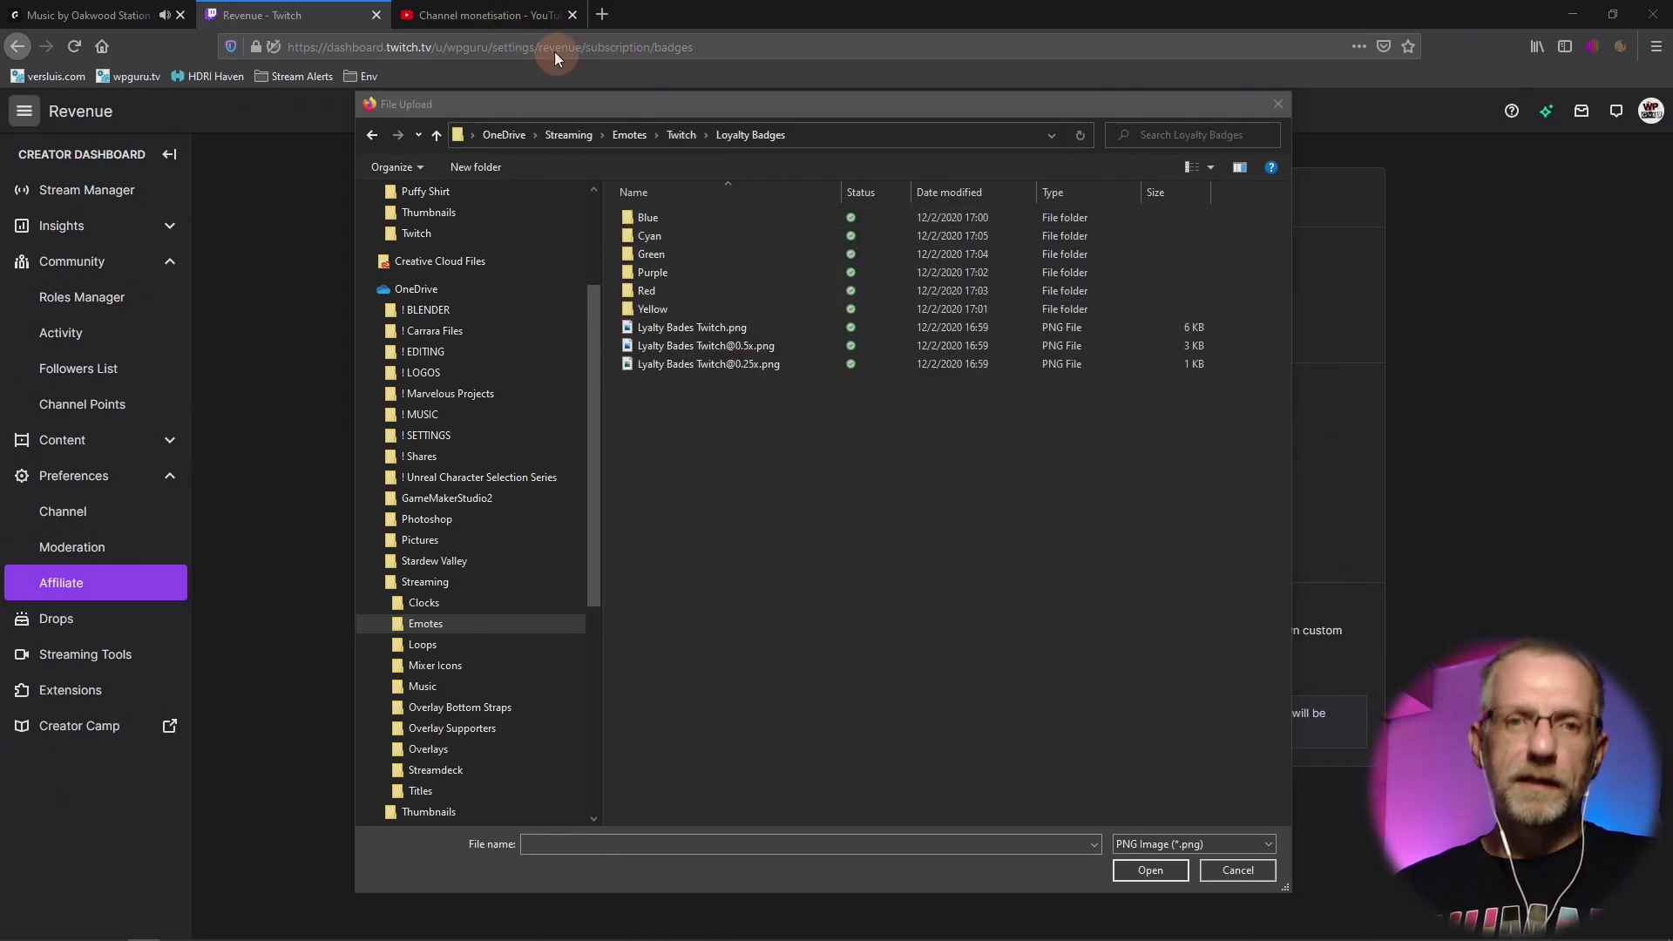
left_click_drag(702, 104, 532, 61)
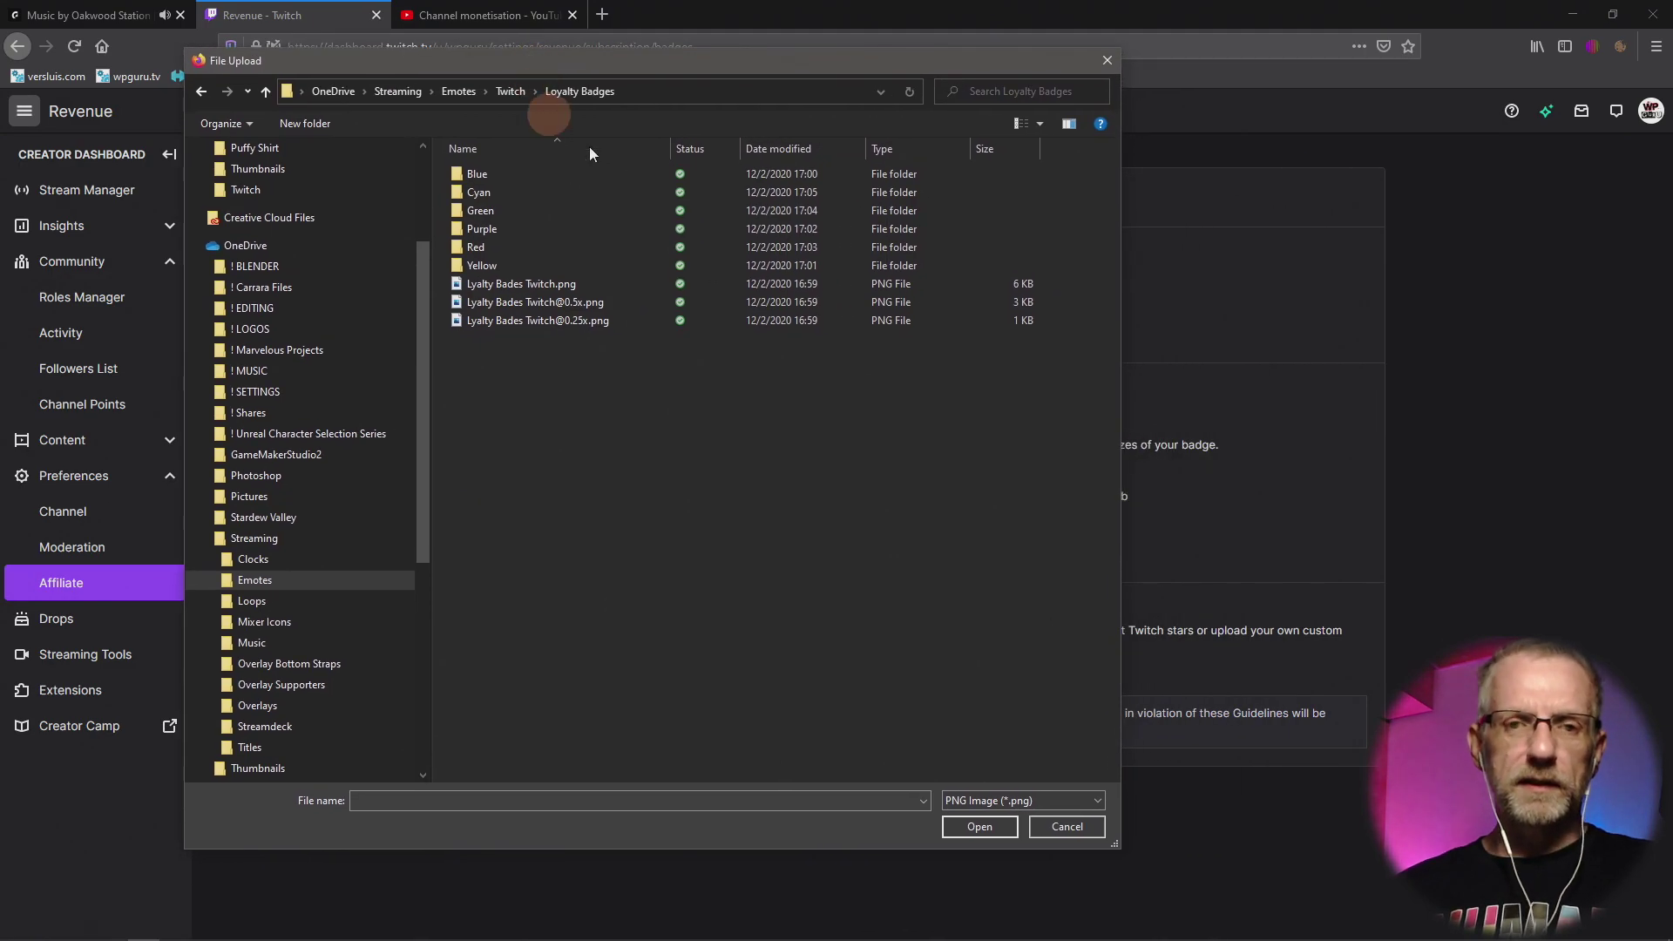
double_click(550, 190)
left_click(588, 336)
left_click(669, 220)
left_click(959, 803)
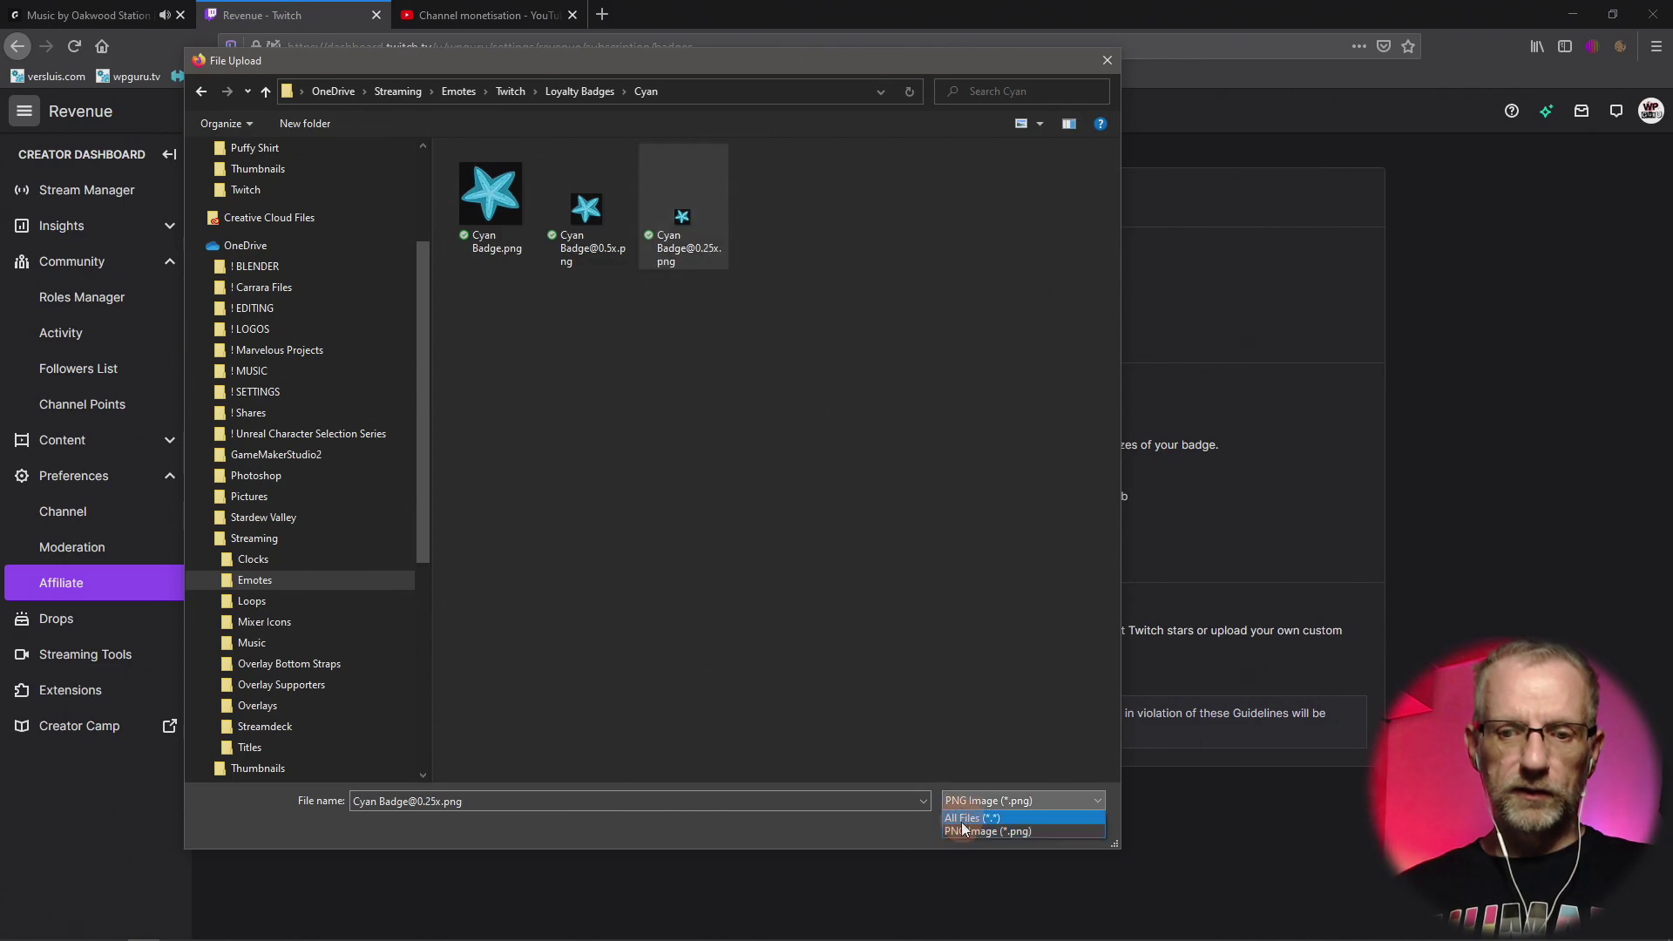
left_click(994, 836)
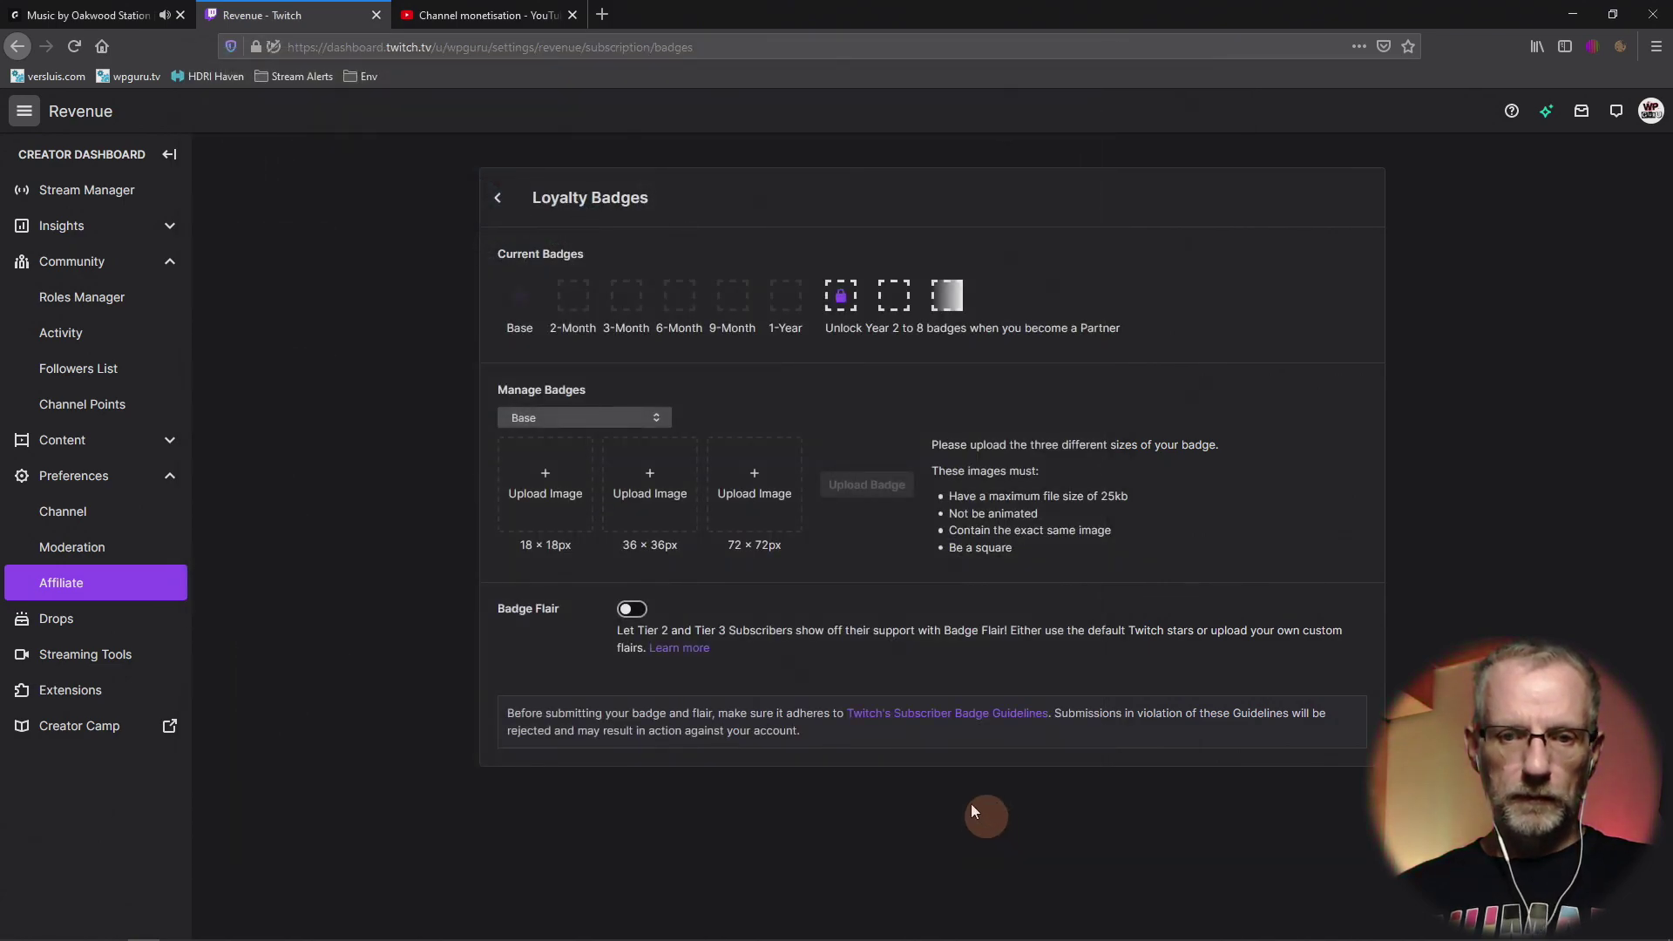
left_click(656, 539)
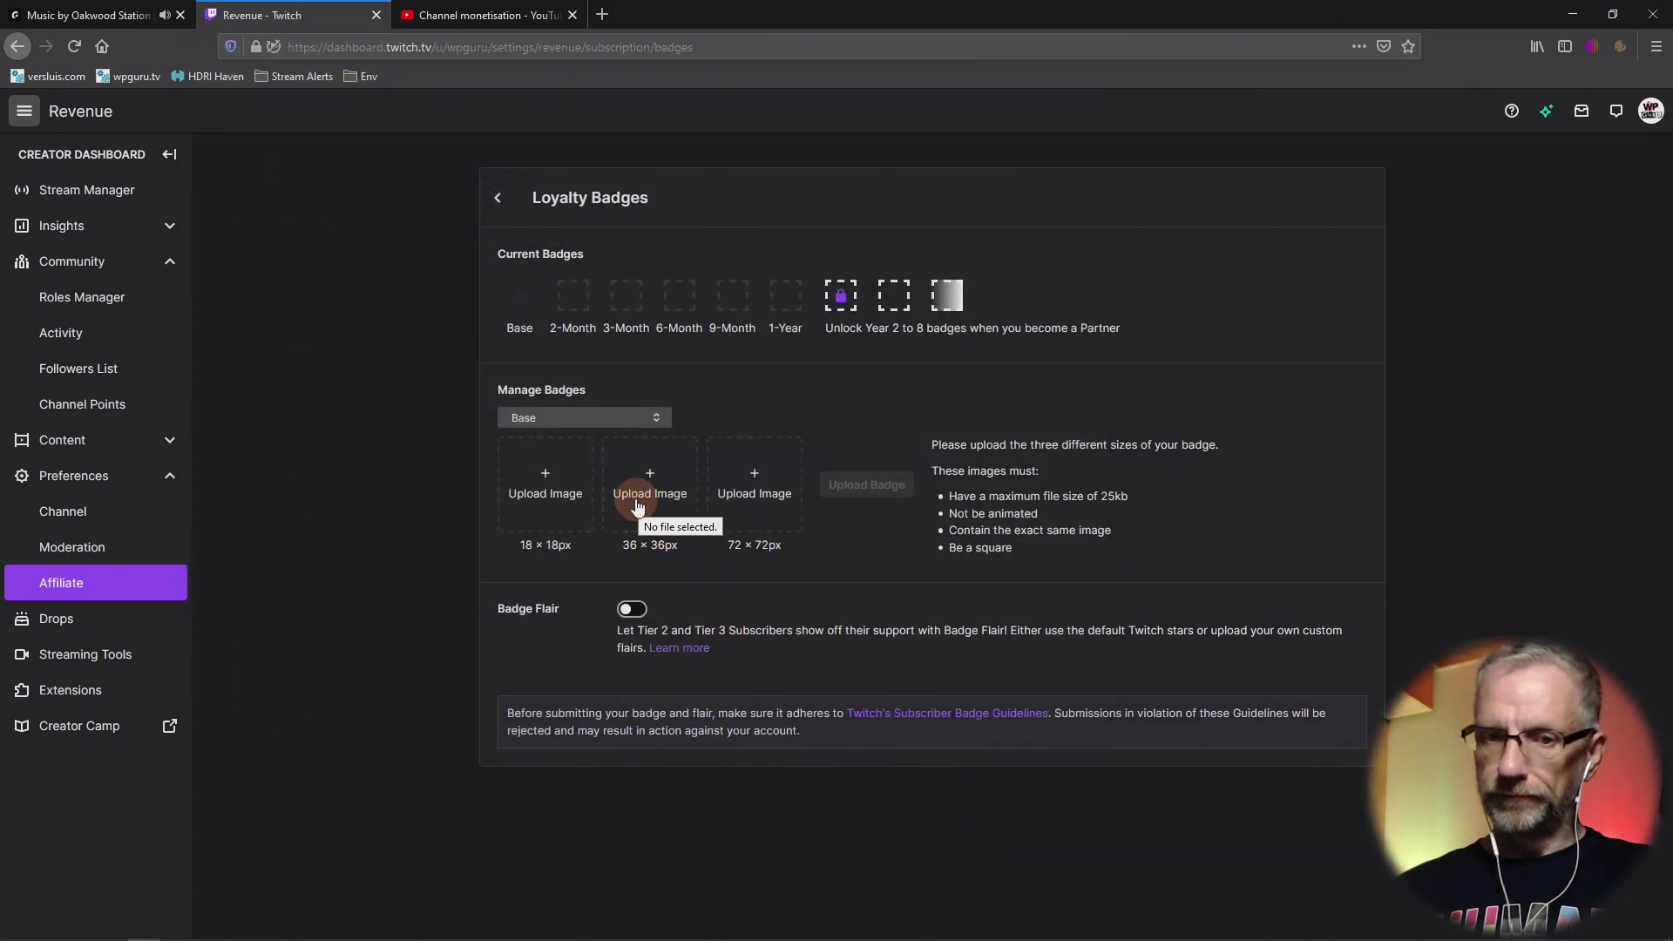
left_click(646, 540)
left_click(650, 488)
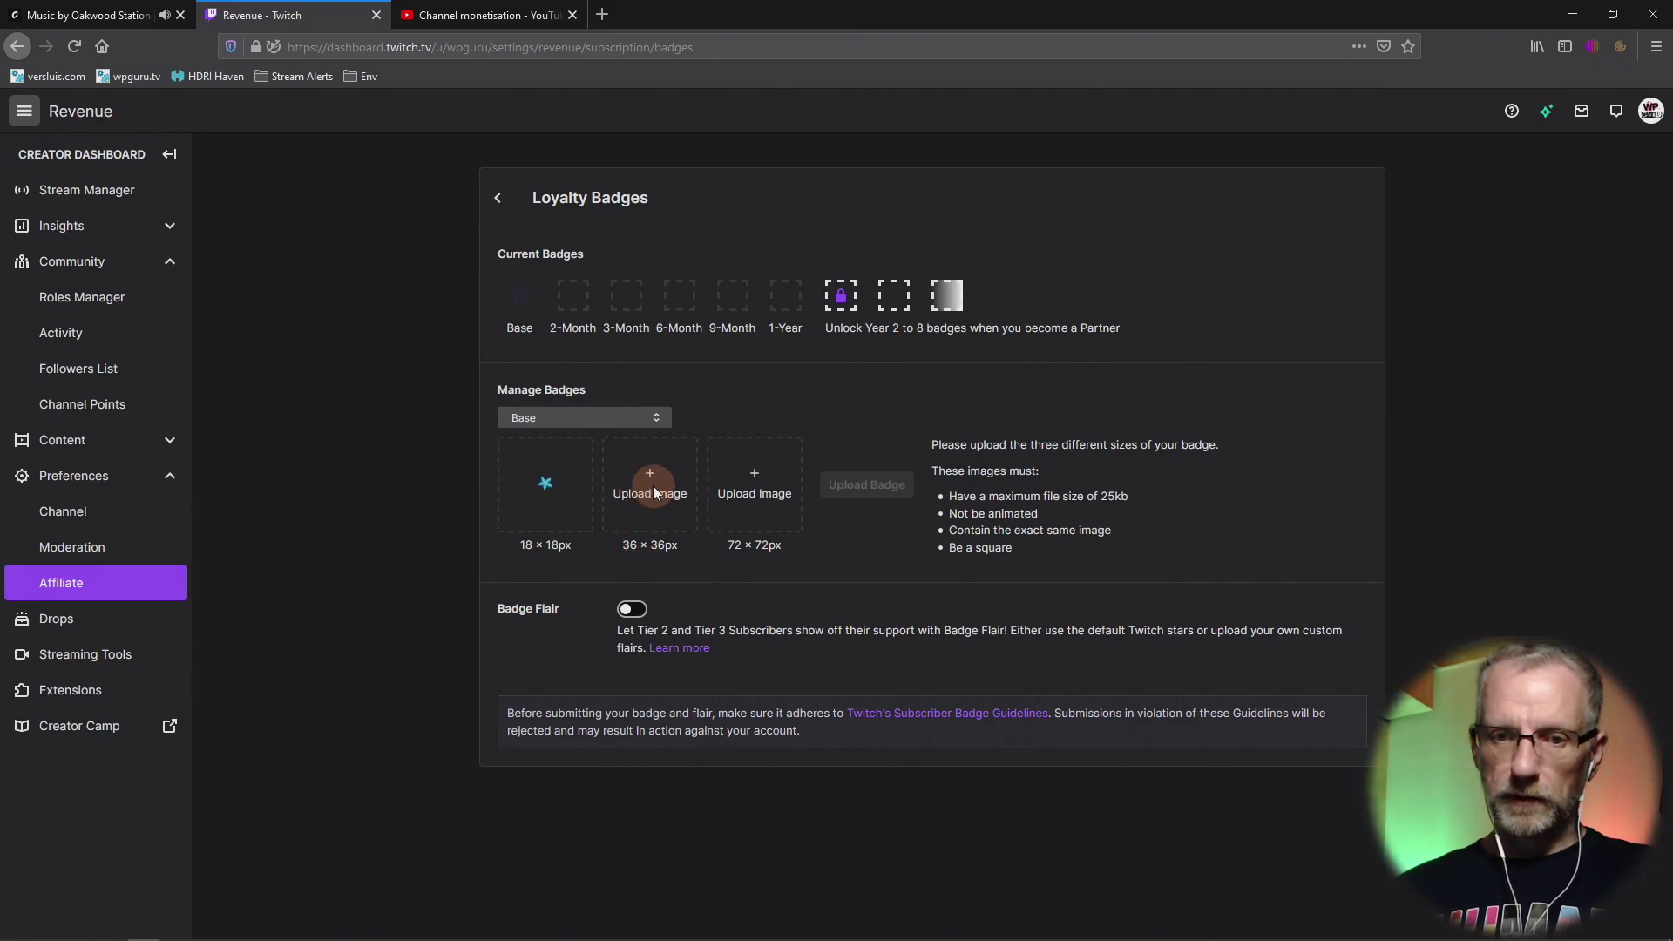
double_click(596, 206)
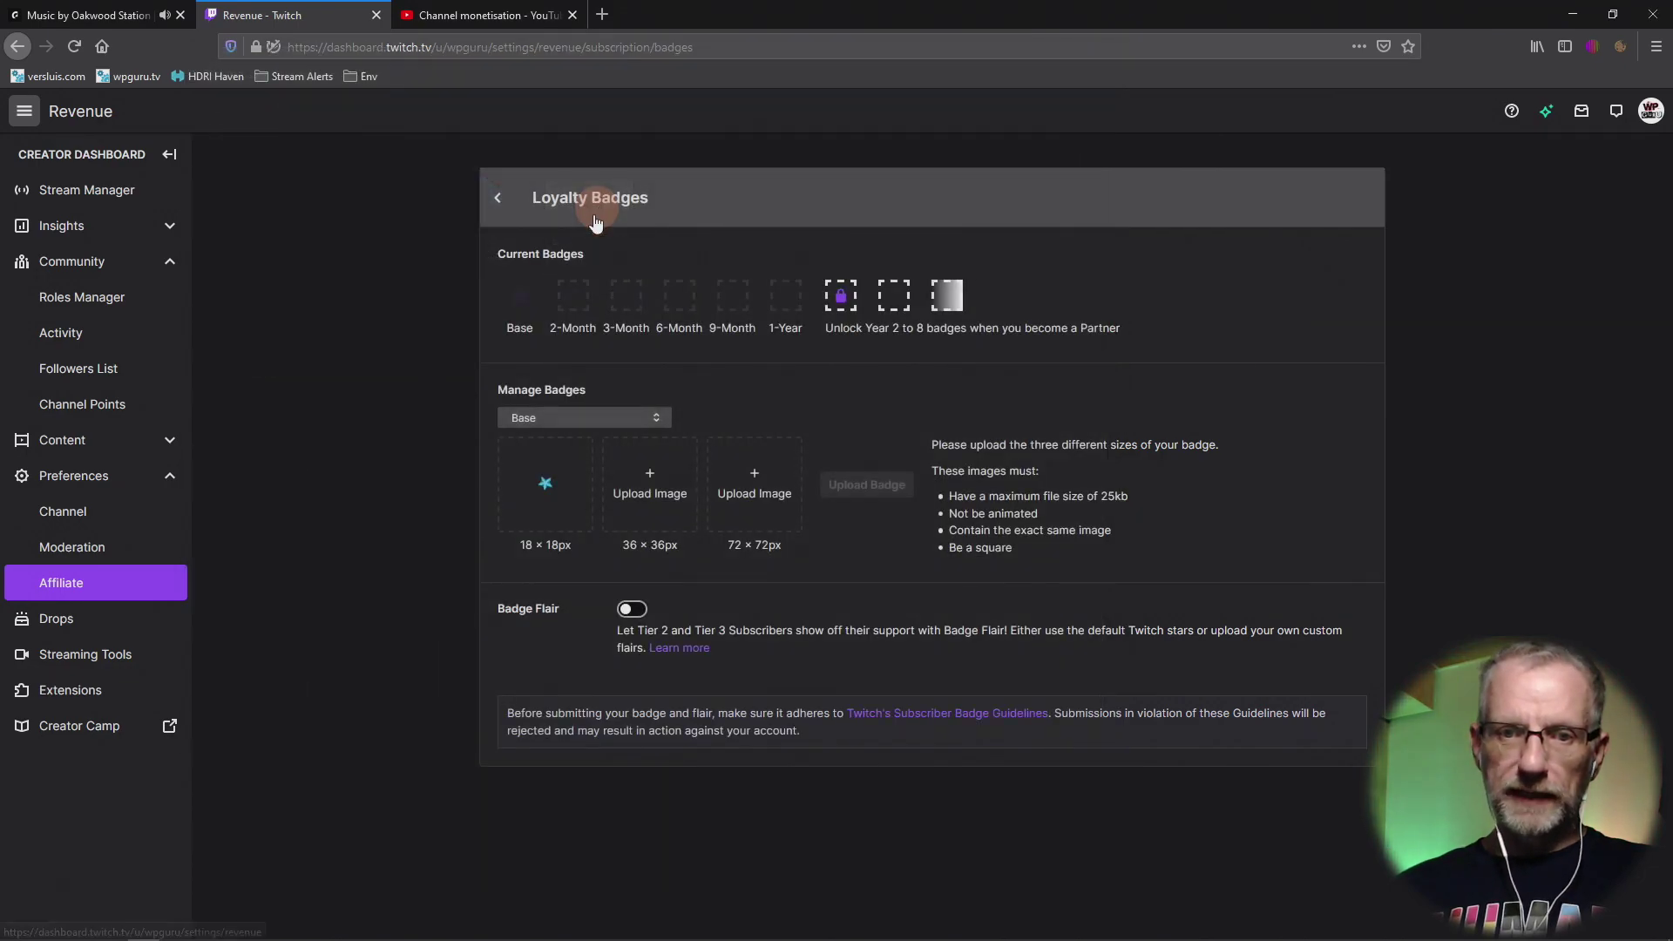
left_click(757, 488)
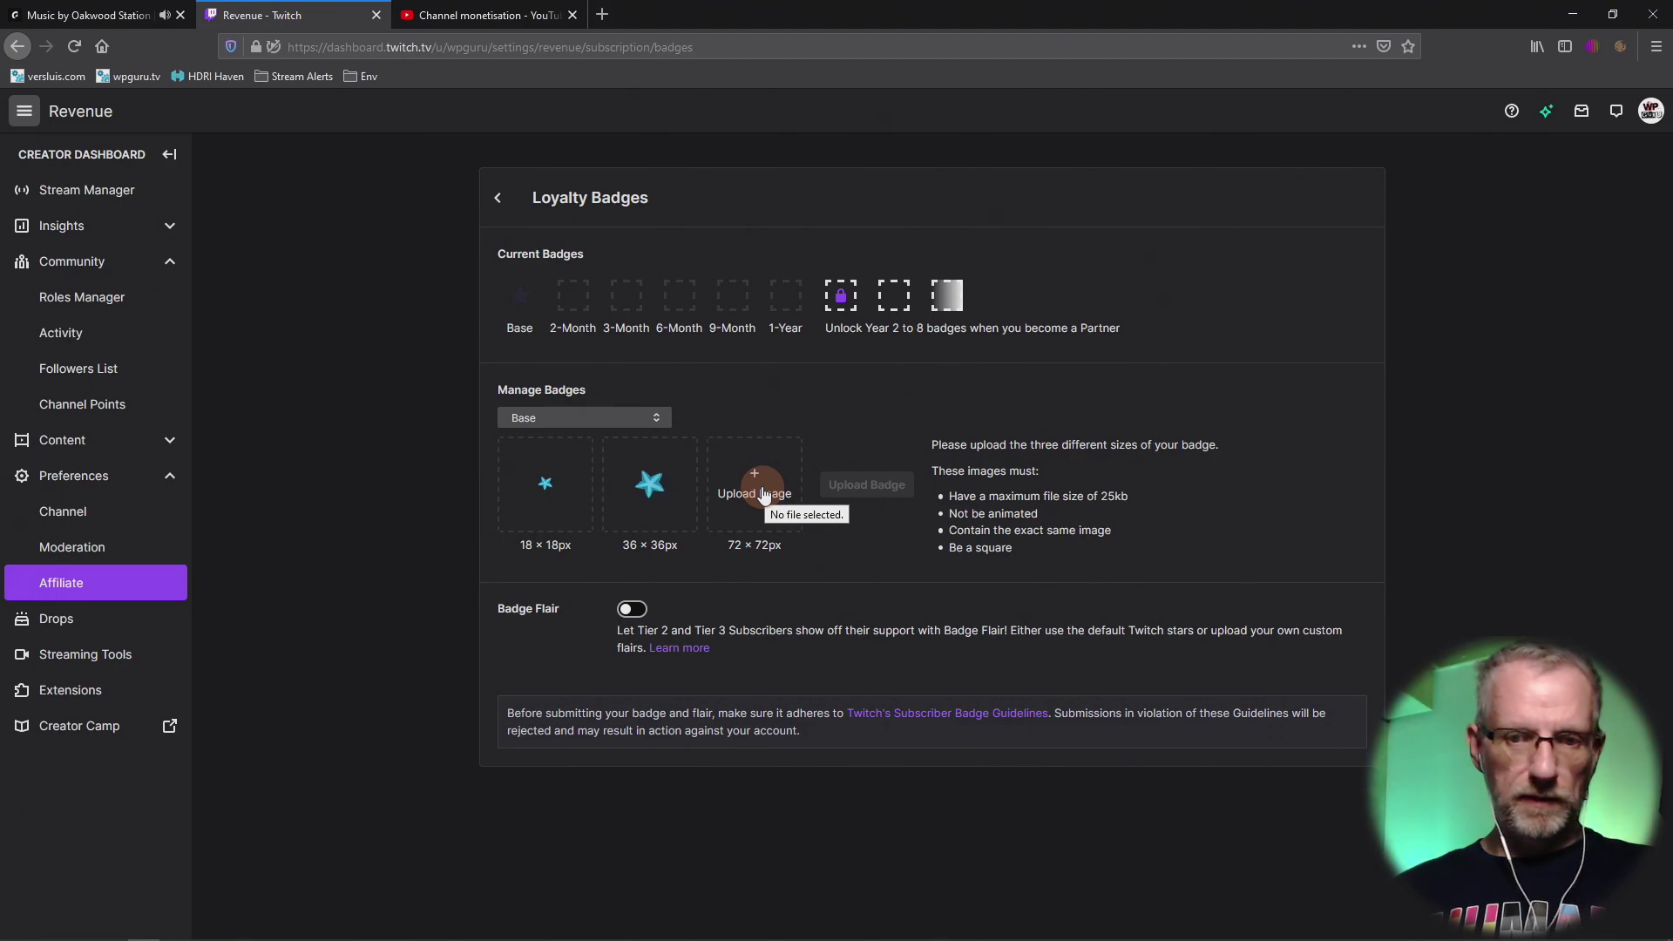
double_click(490, 194)
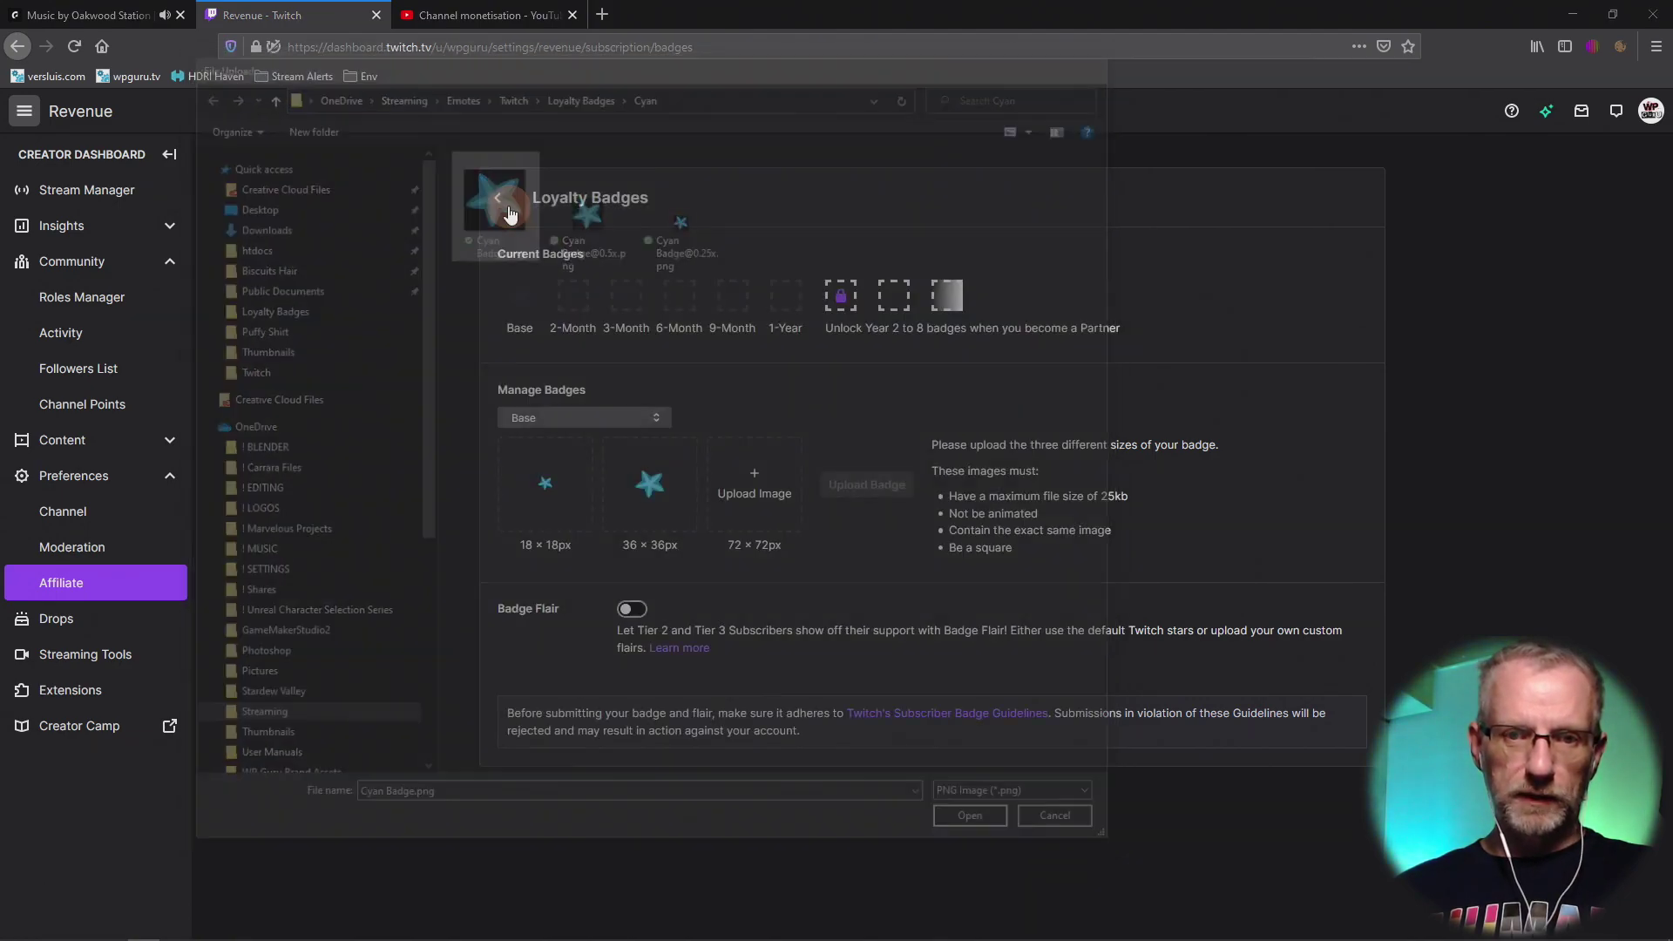
Reopen the Loyalty badges settings from the Subscriptions section of the Affiliate revenue page.
key("alt+Left")
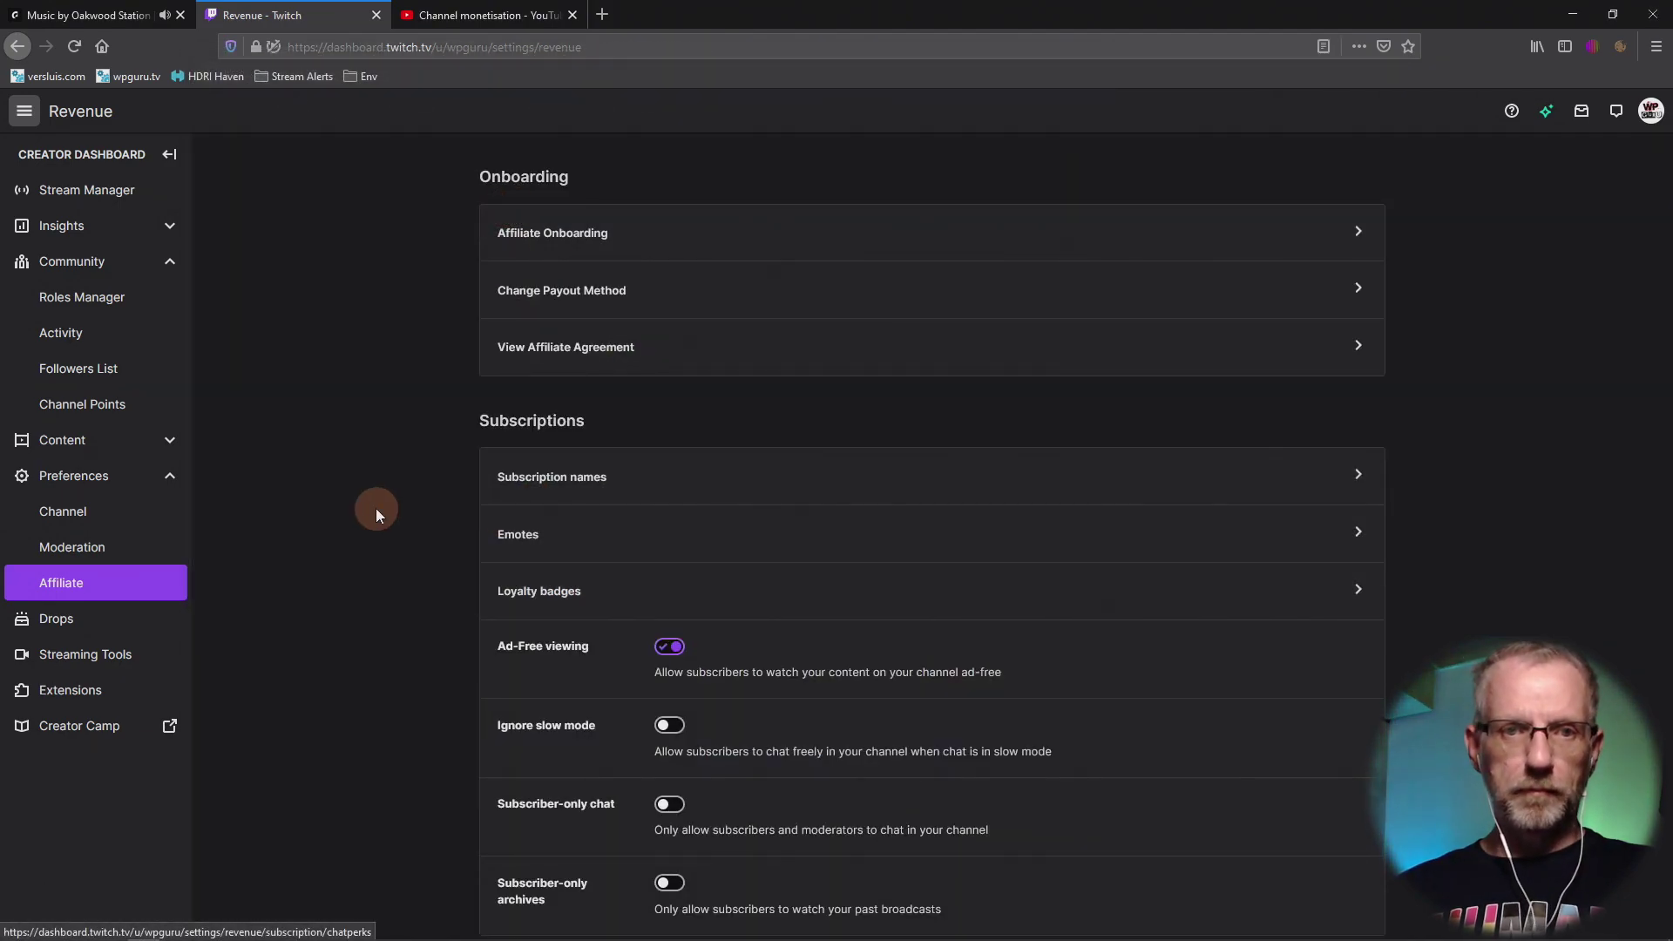
scroll(377, 515, "down", 1)
scroll(376, 513, "down", 5)
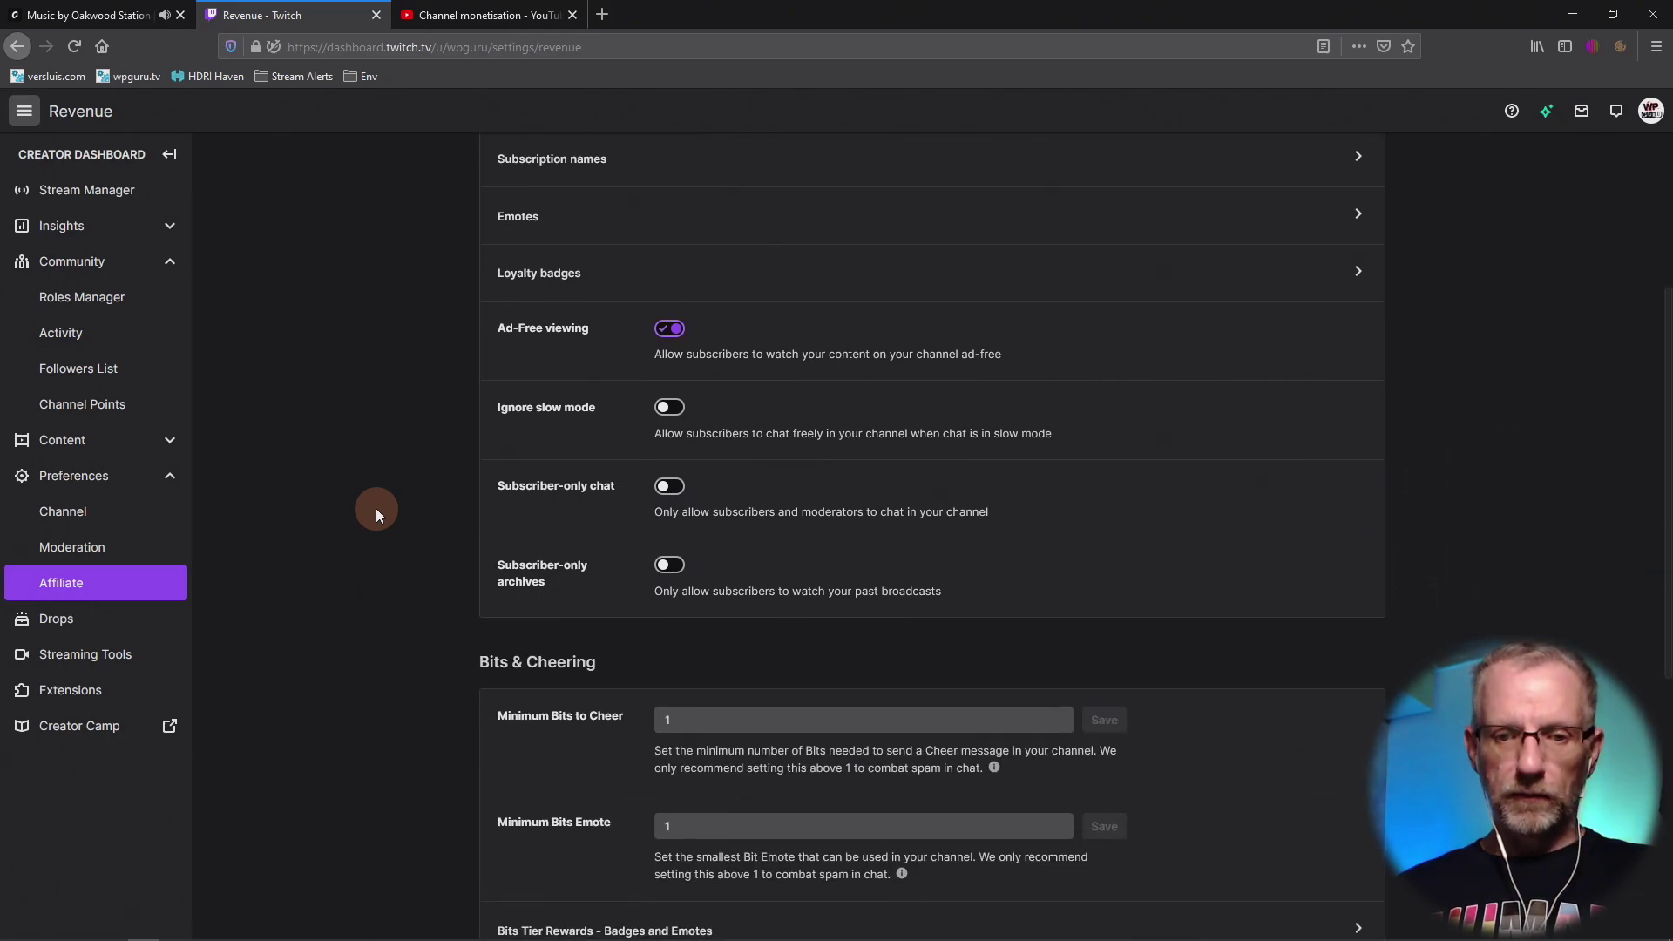
scroll(376, 514, "up", 4)
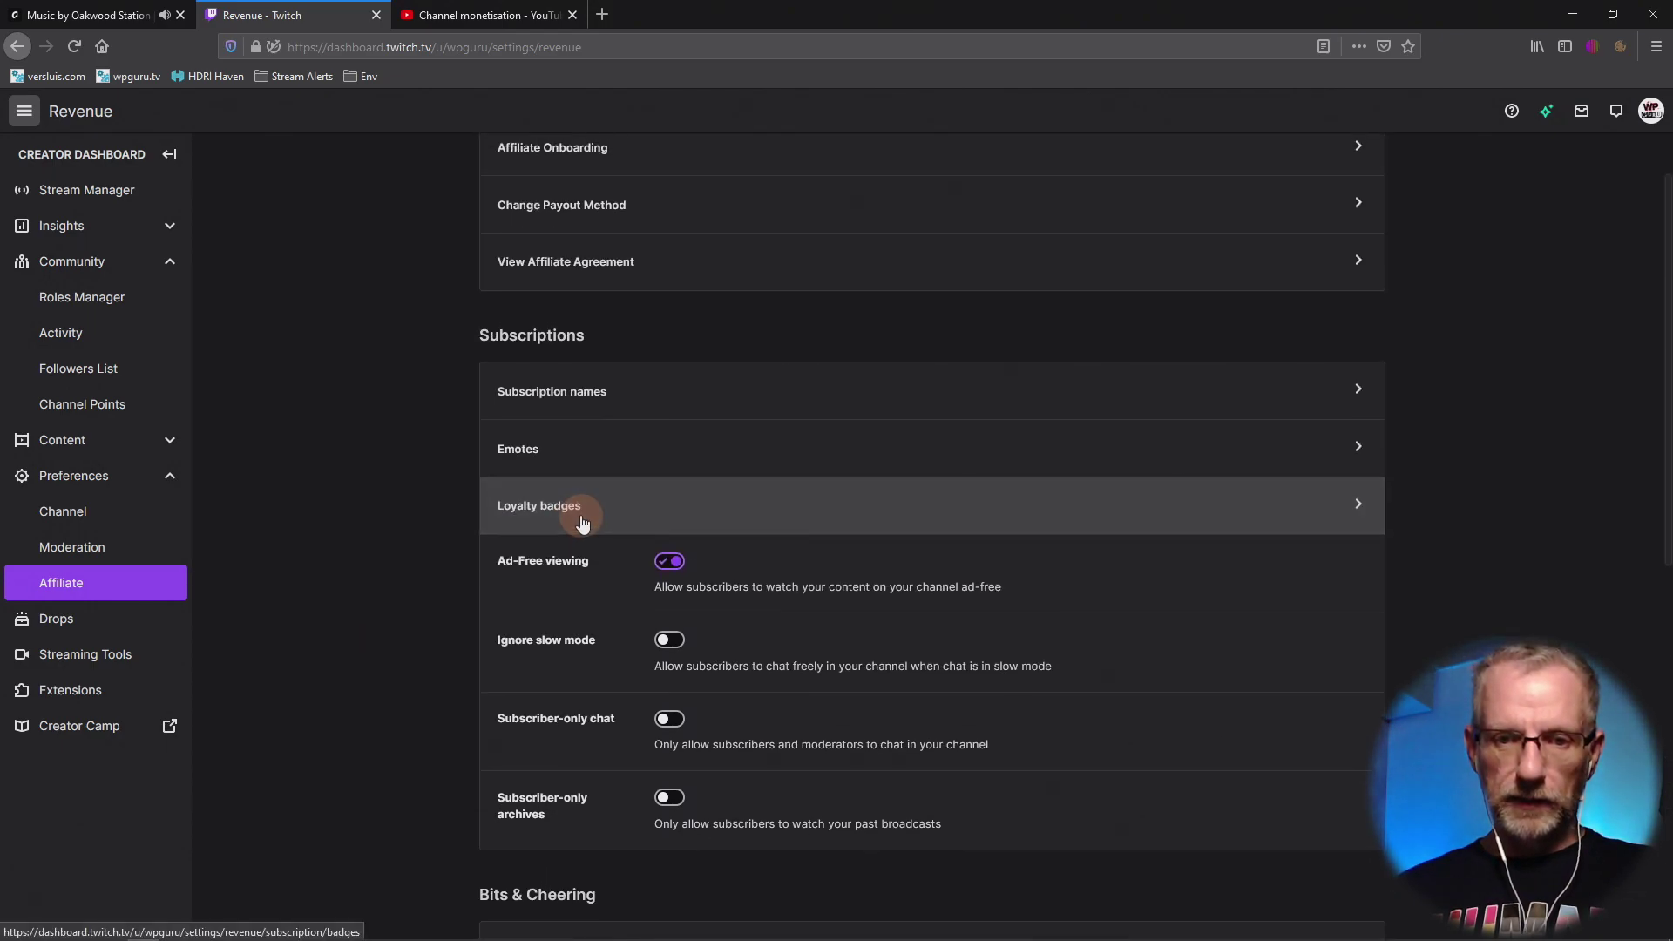
left_click(582, 518)
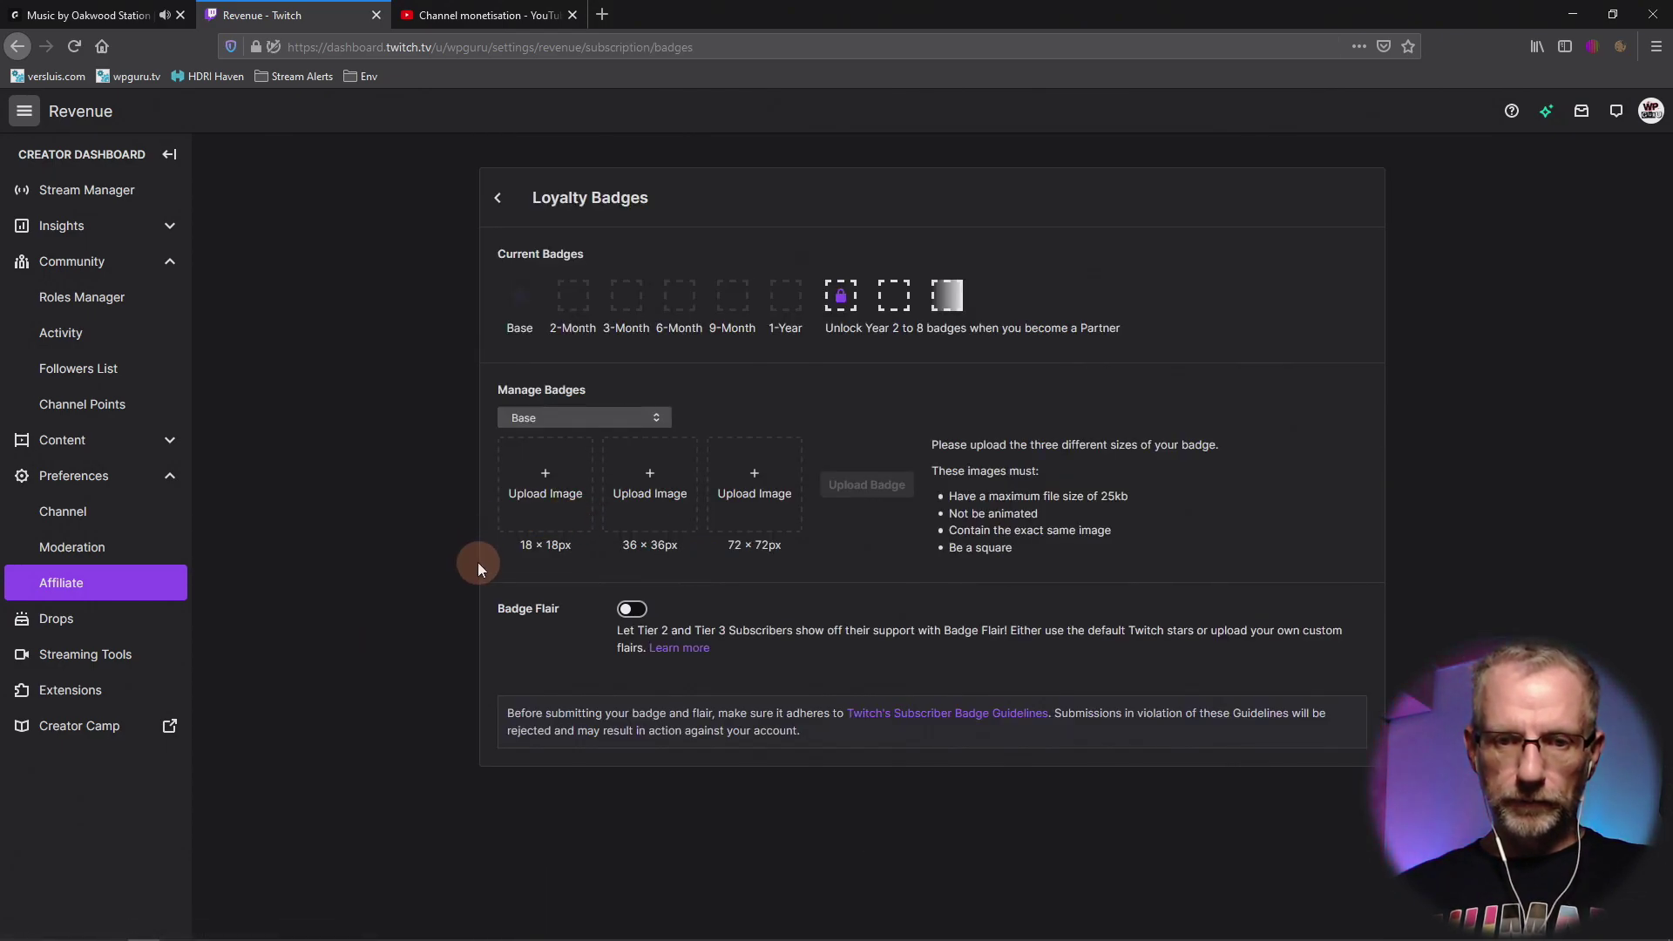
left_click(534, 485)
double_click(695, 221)
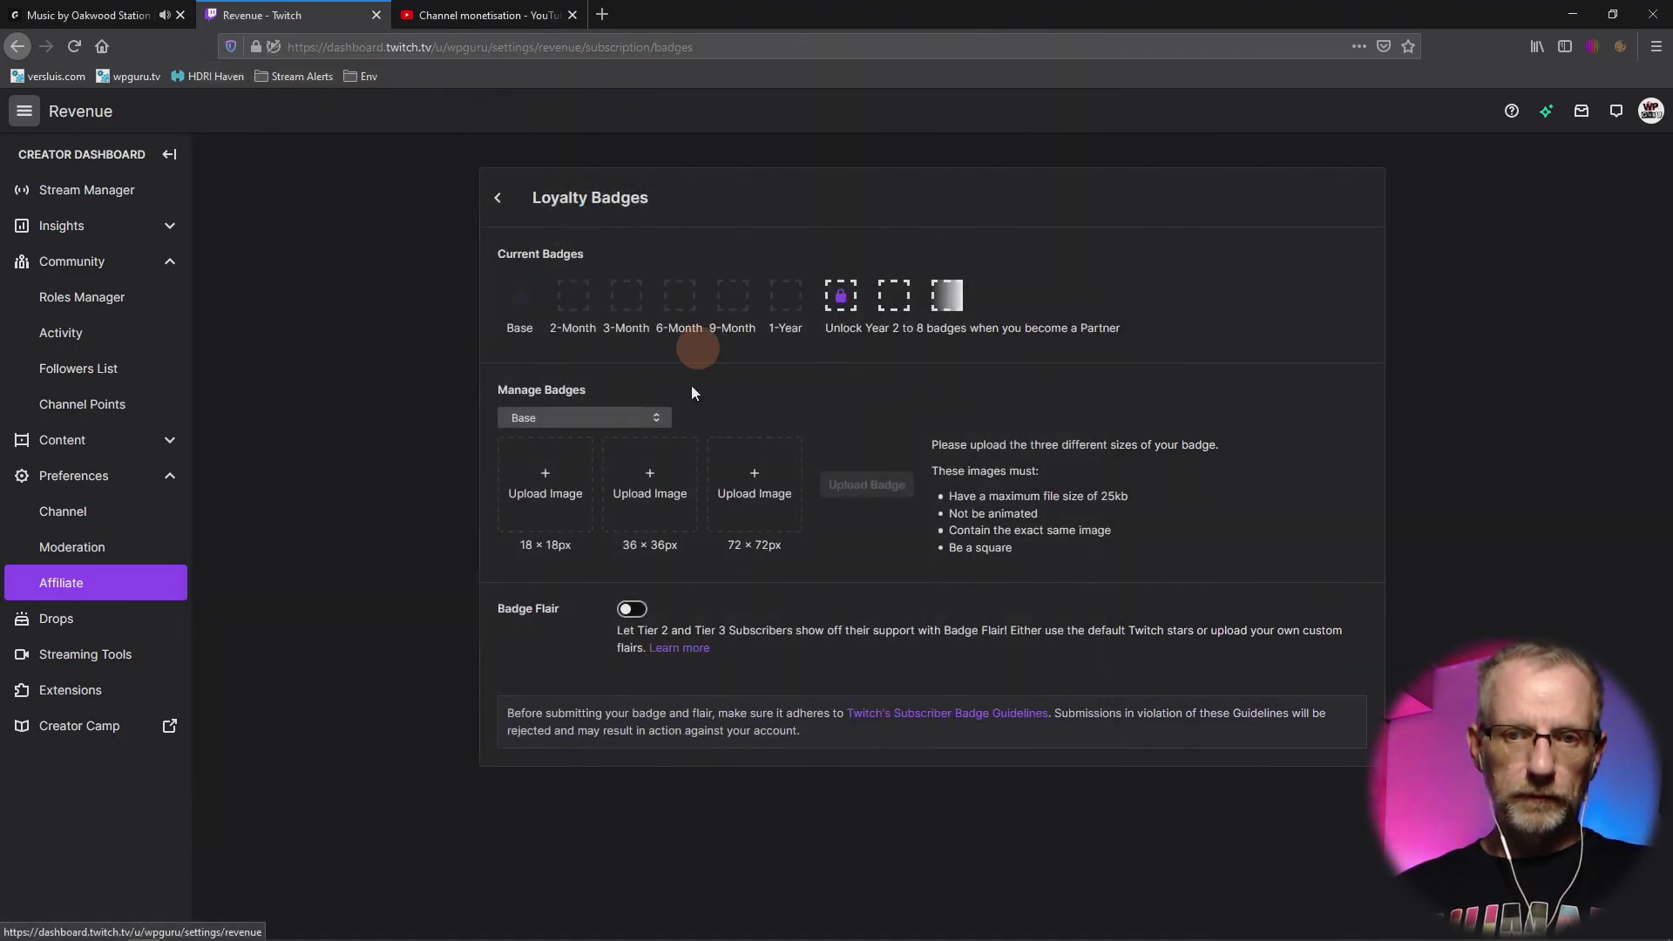
left_click(634, 499)
double_click(593, 185)
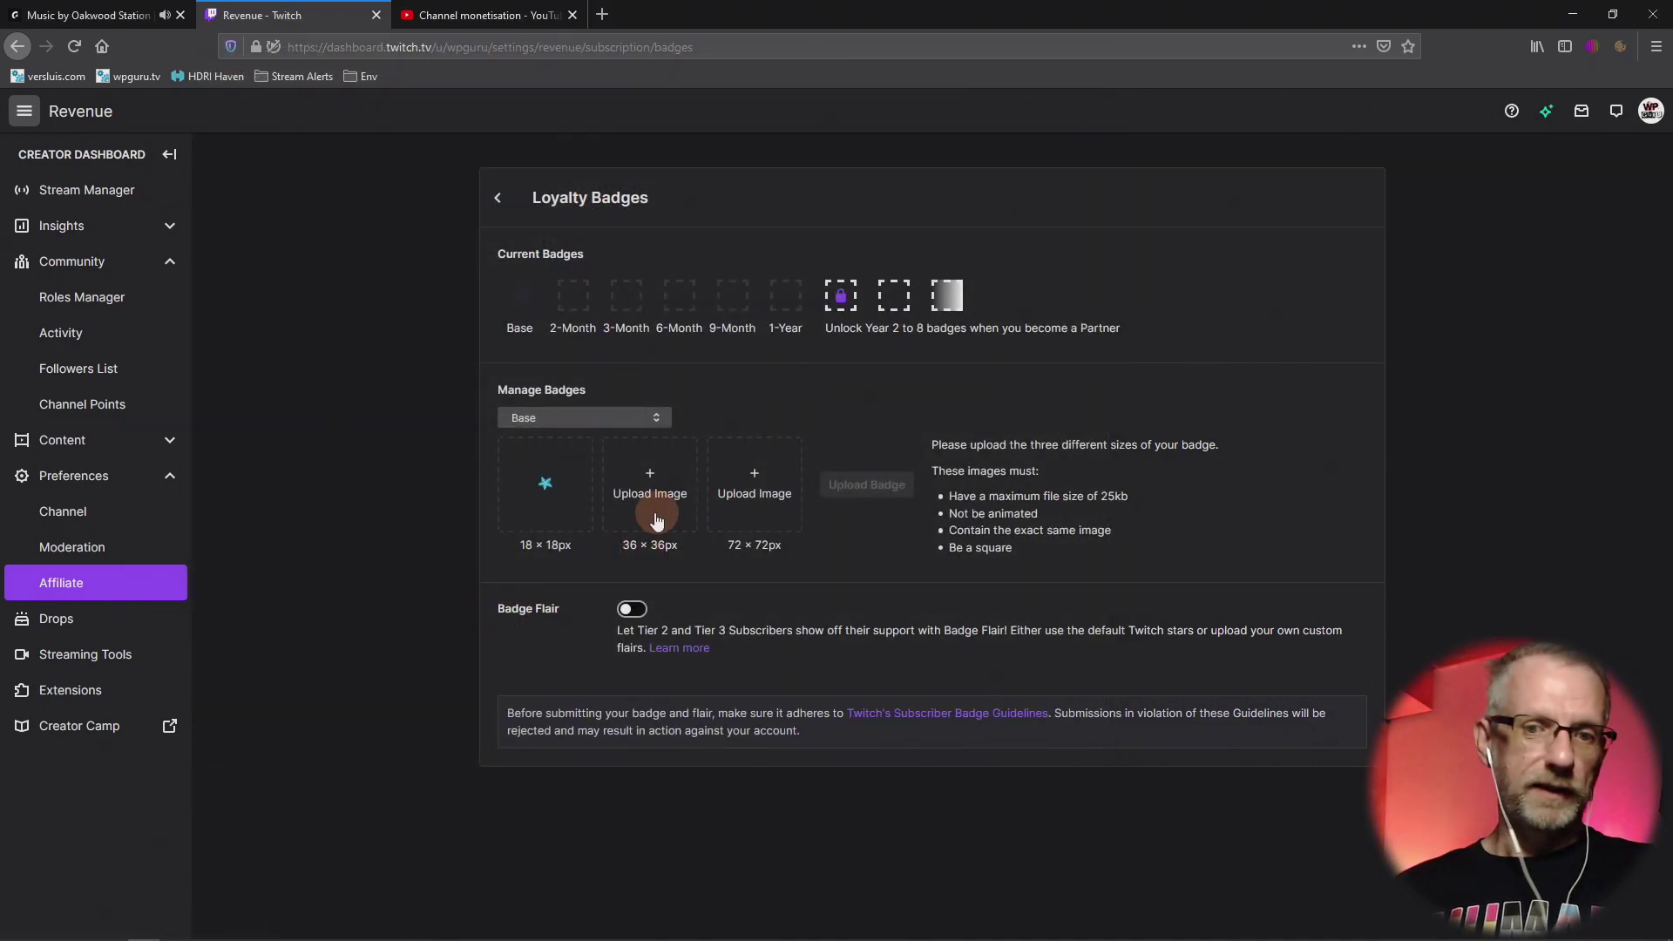
left_click(754, 513)
double_click(519, 192)
left_click(379, 597)
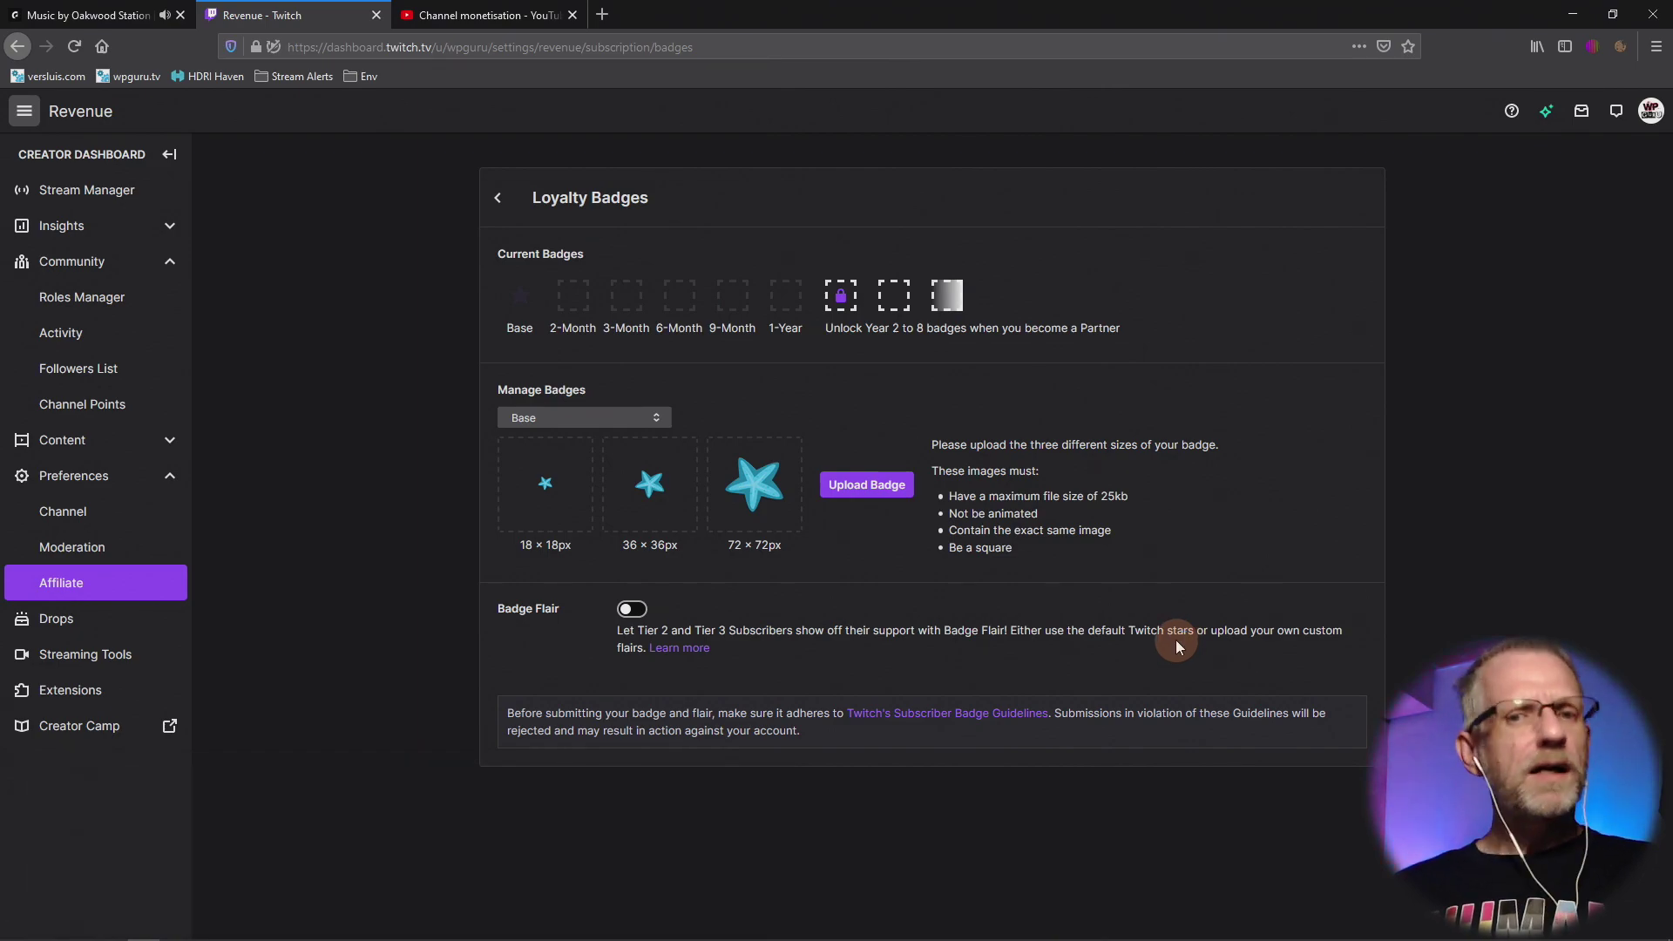
left_click(889, 486)
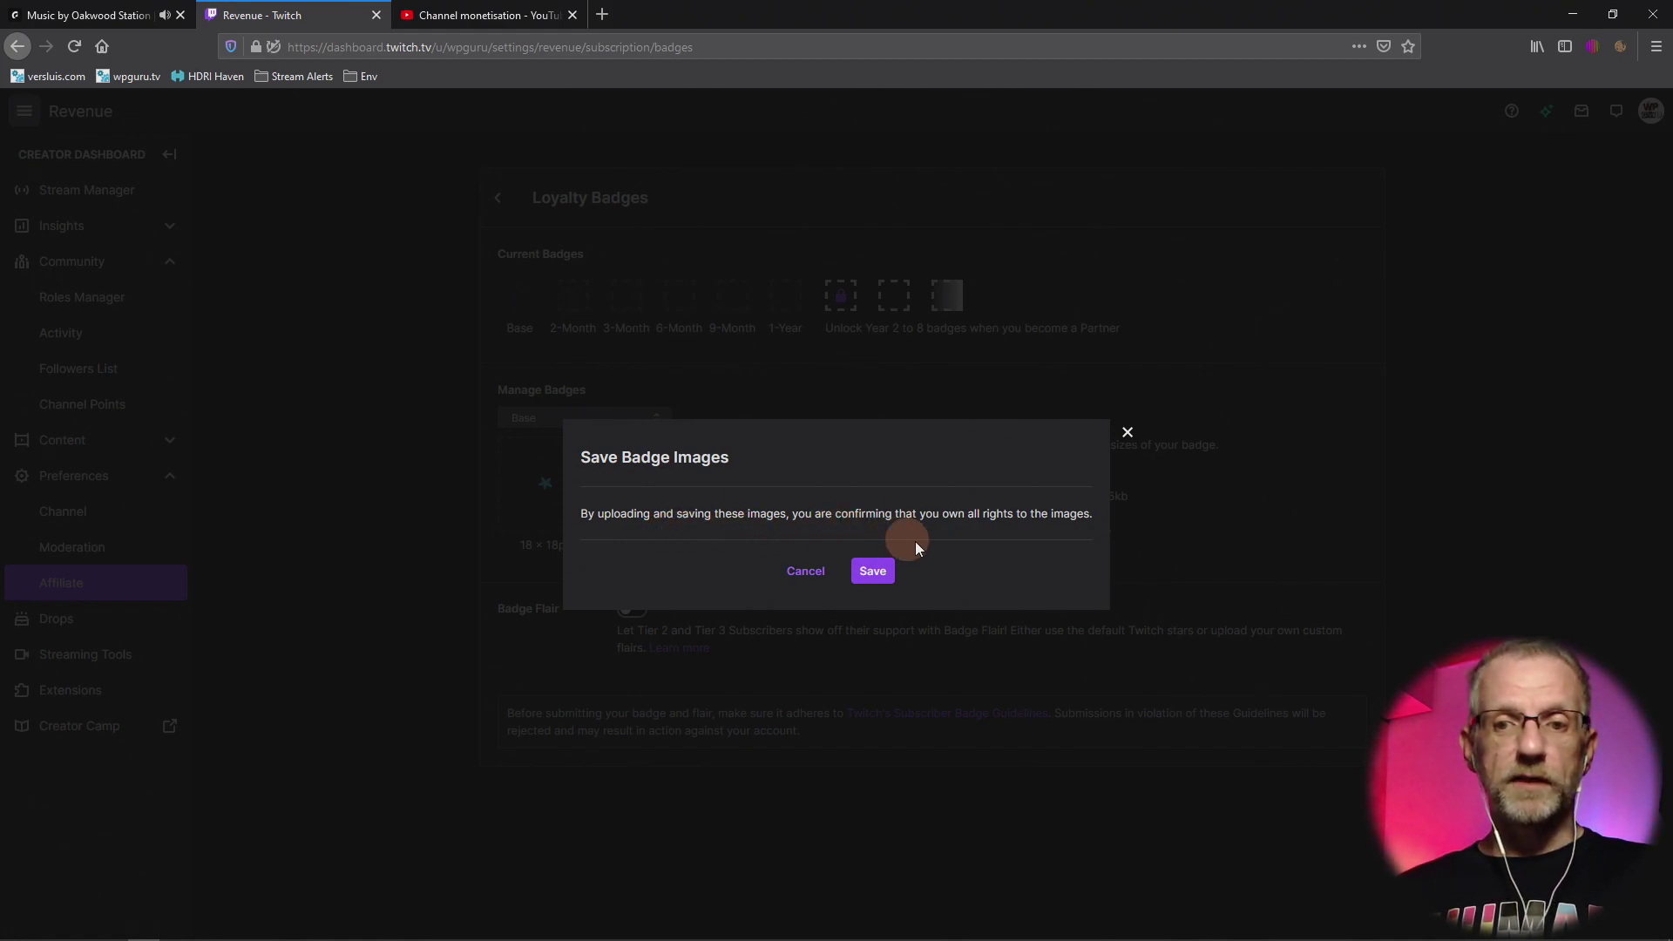
left_click(866, 572)
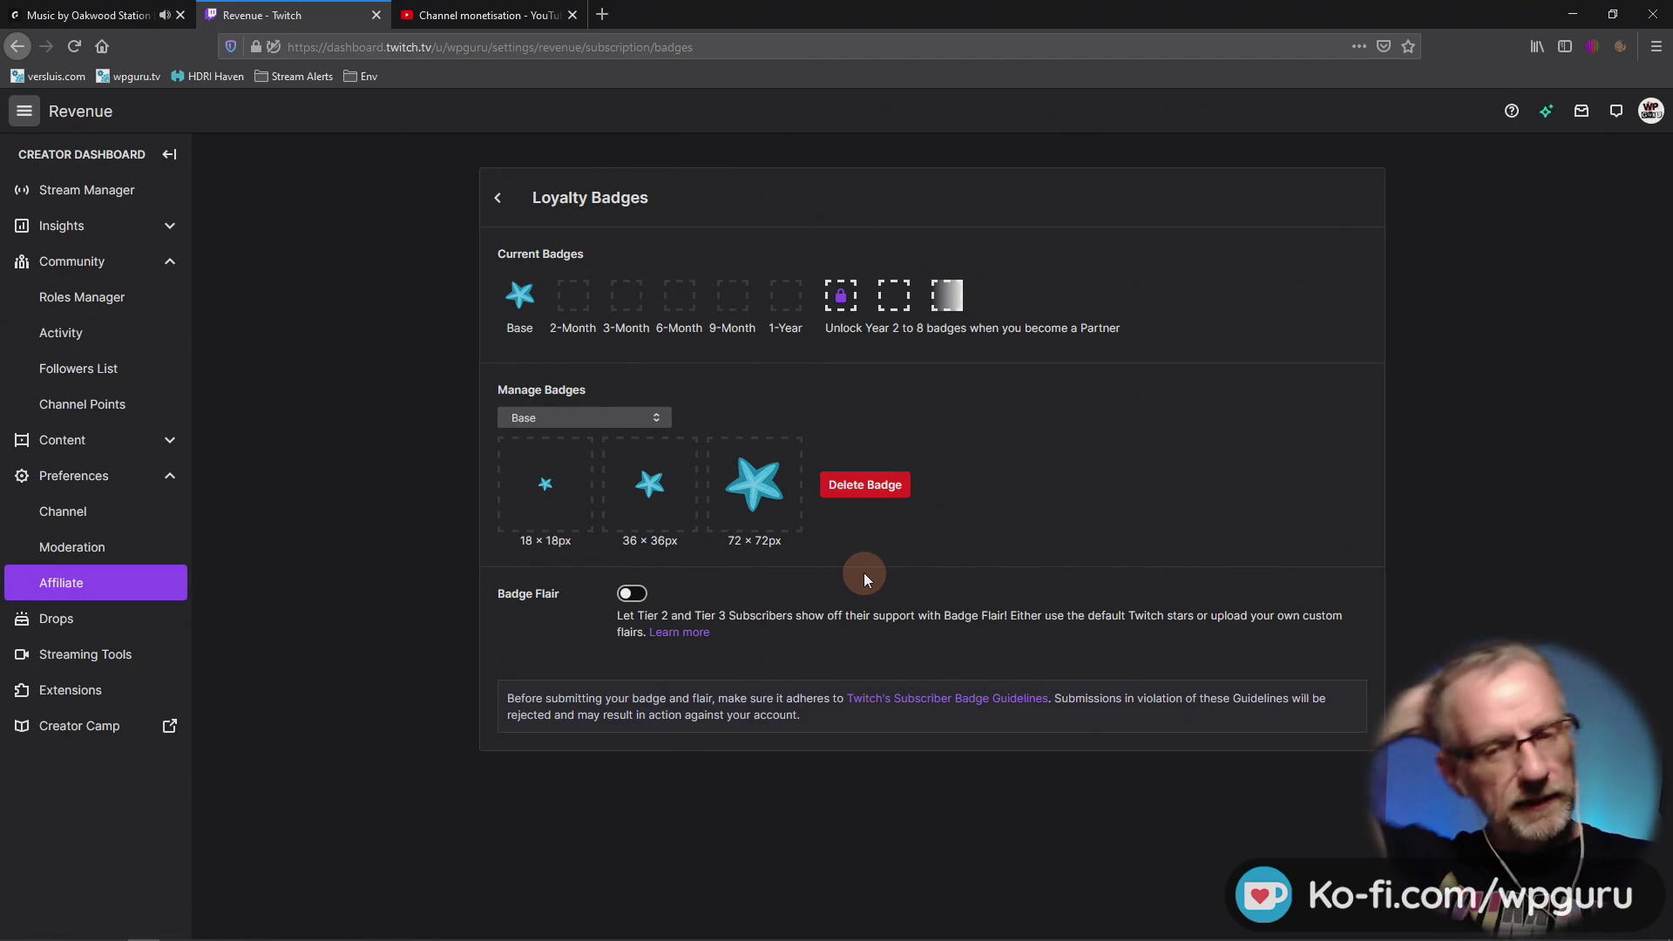
Select the 2-Month badge as the one to manage.
left_click(604, 419)
left_click(619, 450)
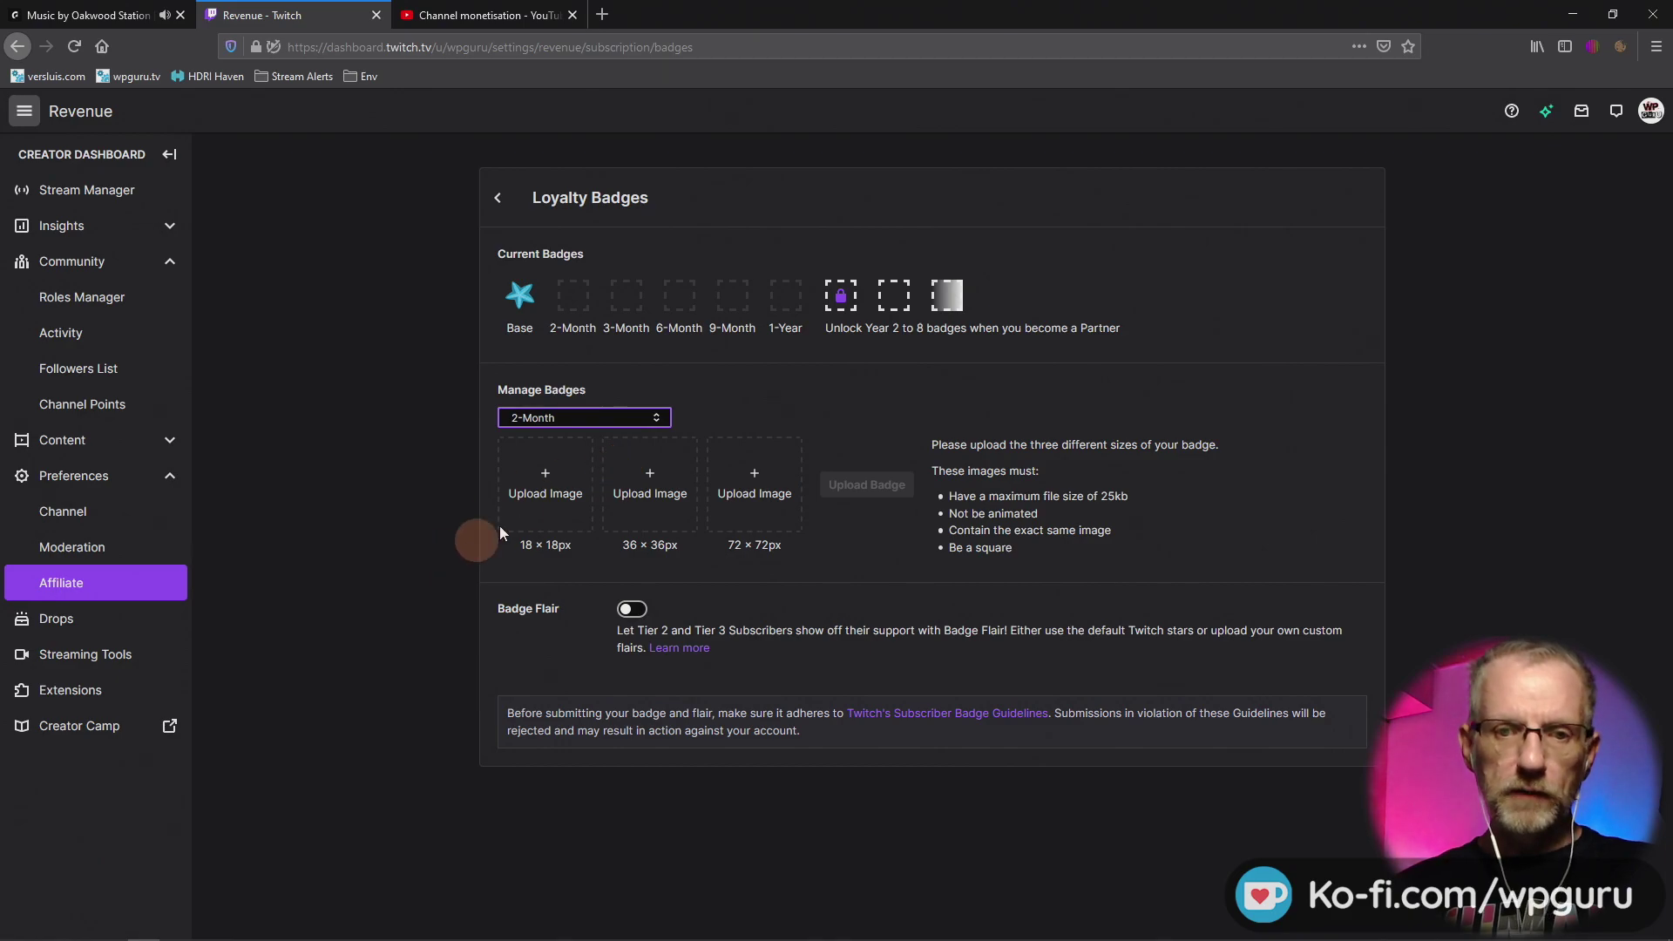
left_click(531, 500)
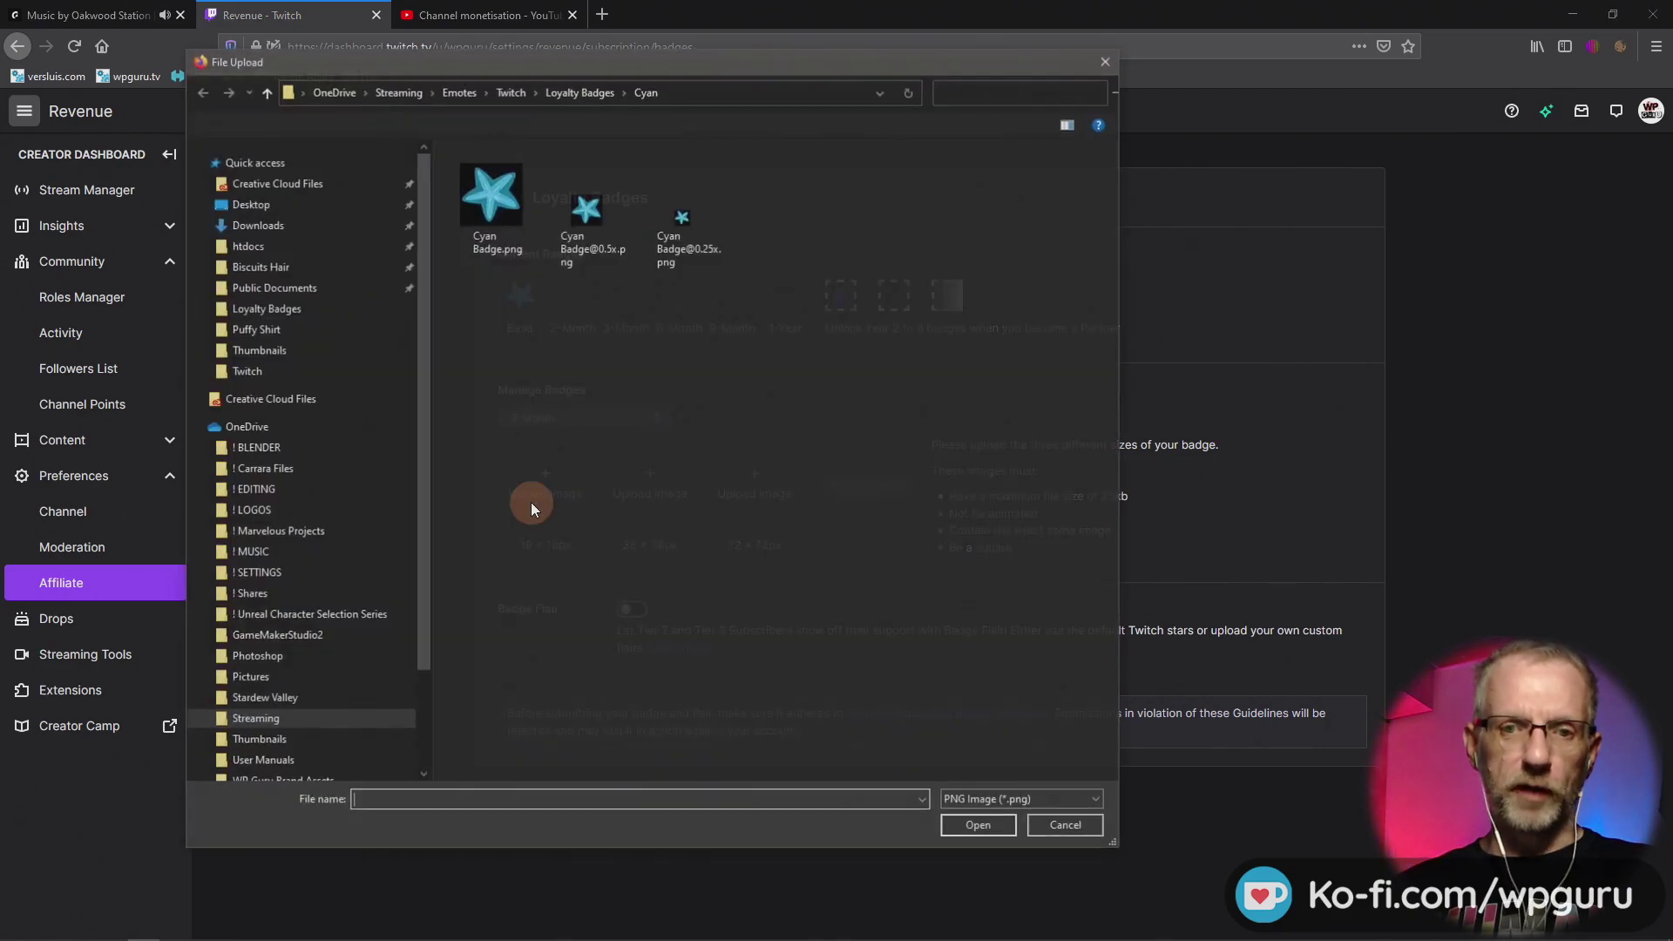
left_click(566, 85)
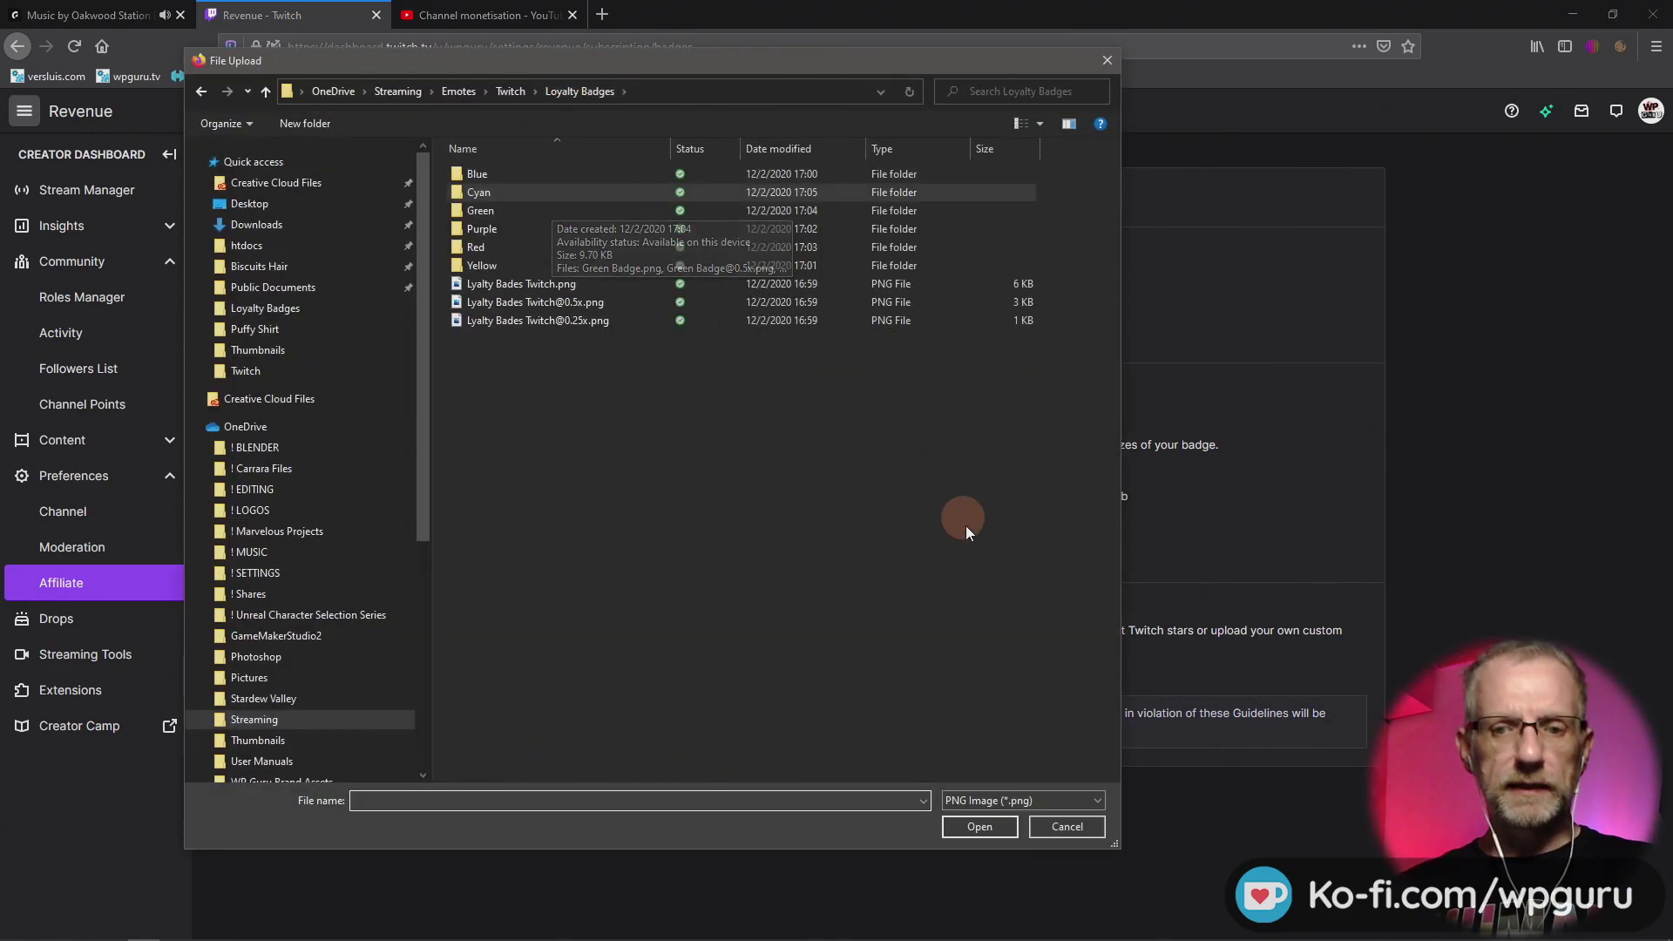
left_click(1065, 825)
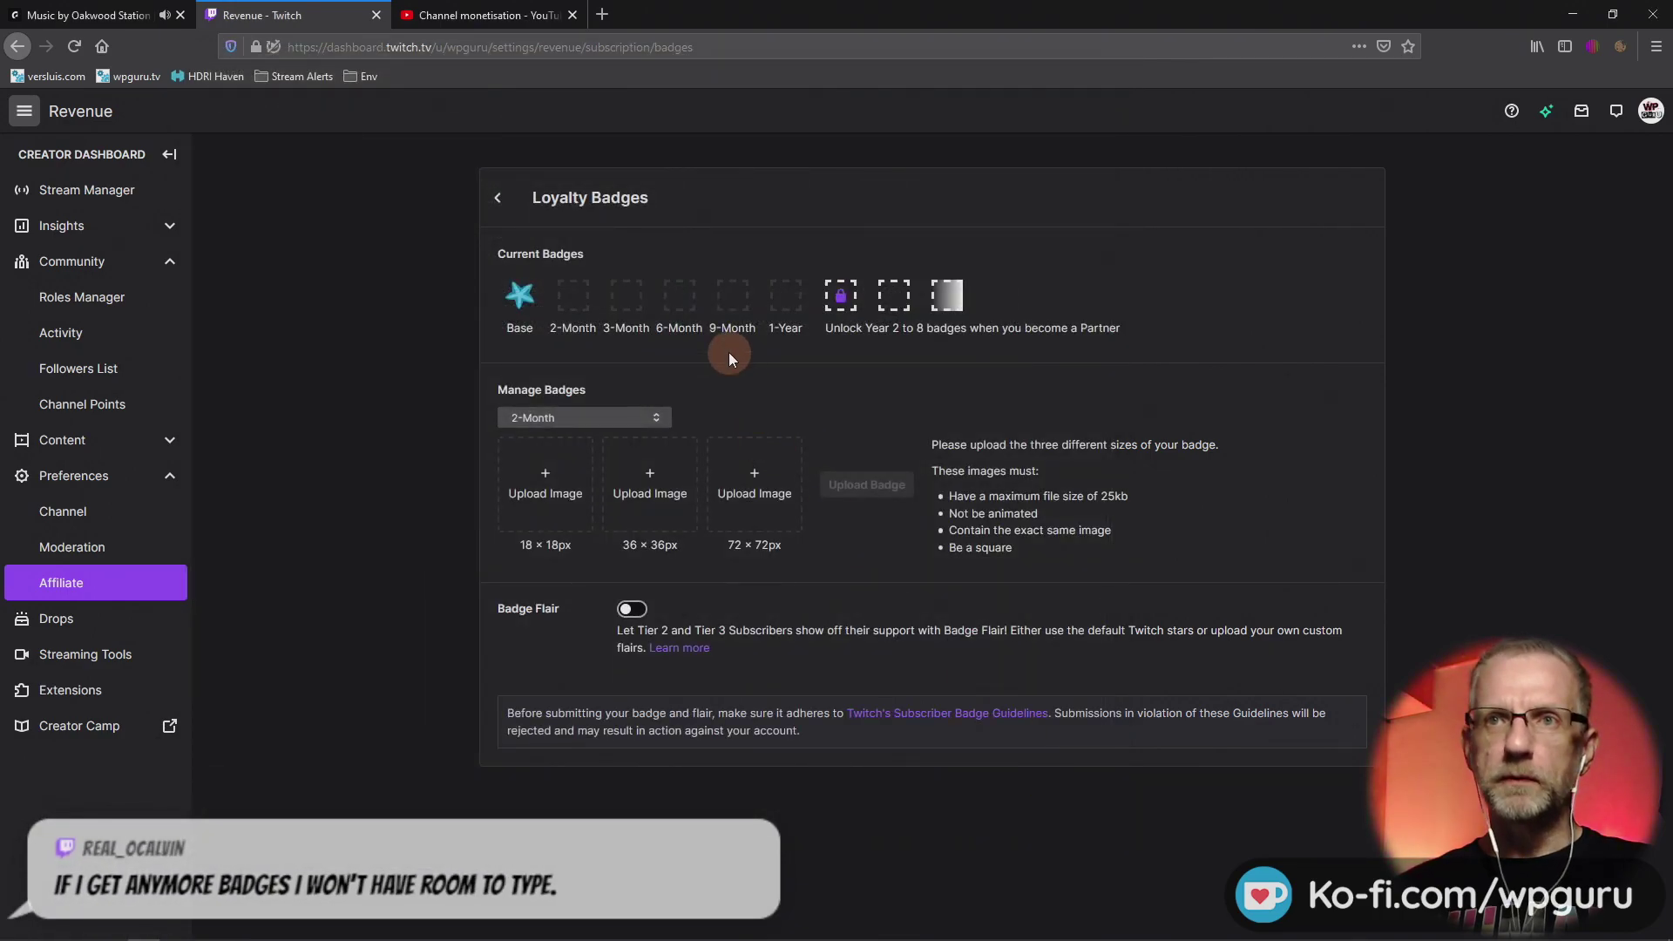
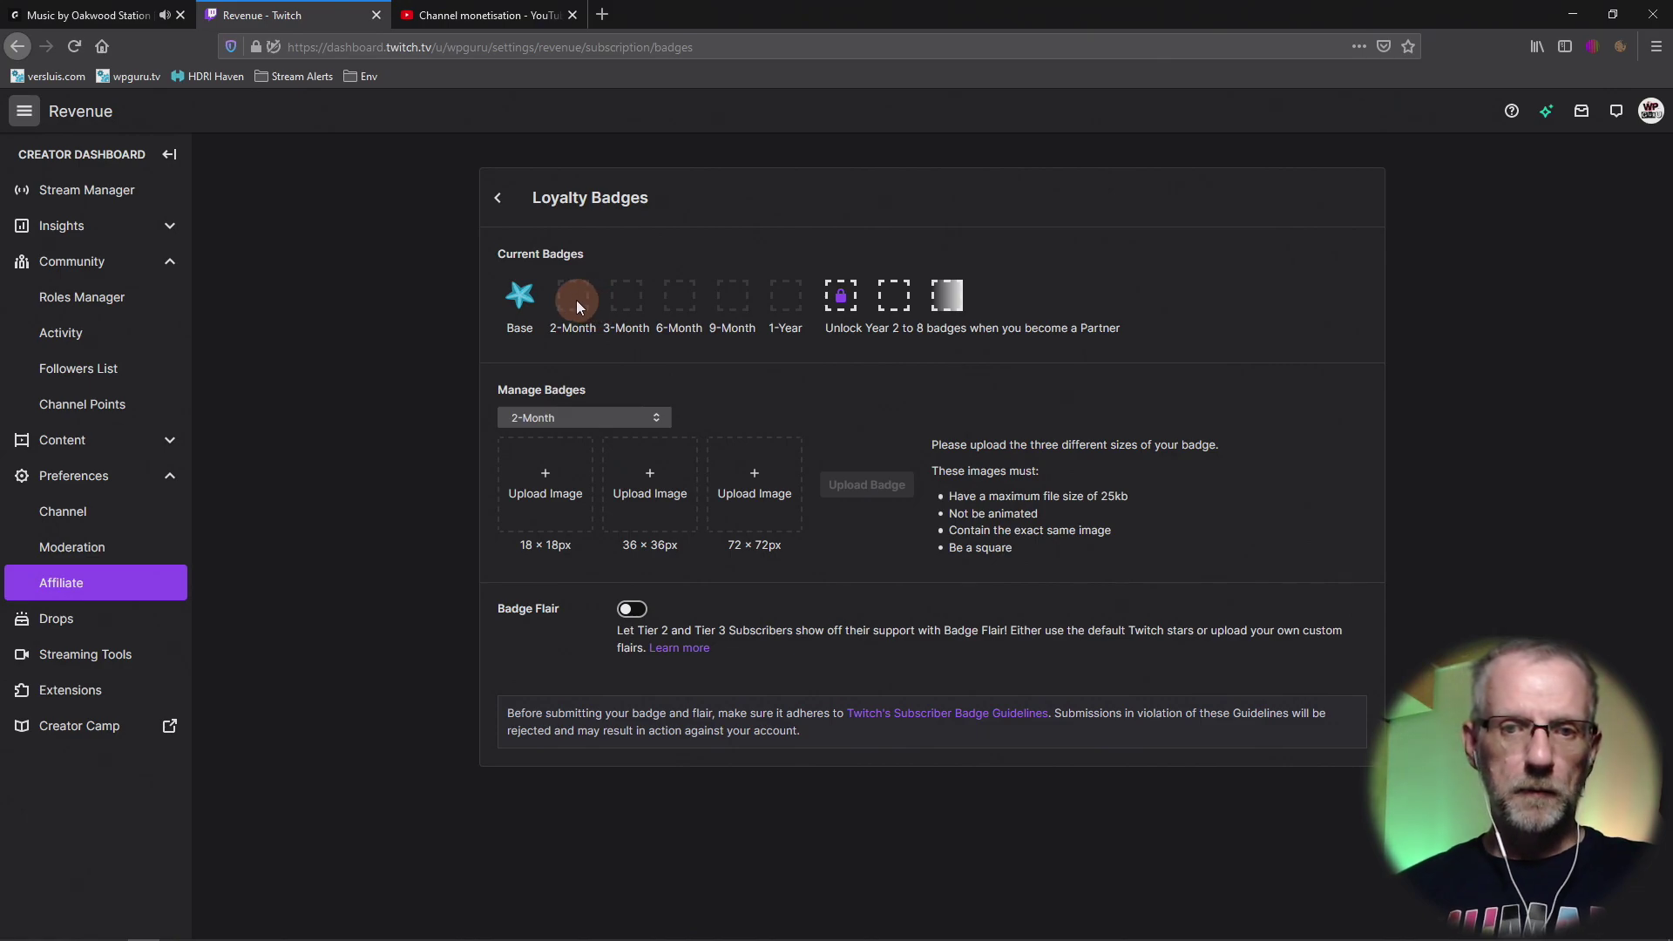
left_click(526, 14)
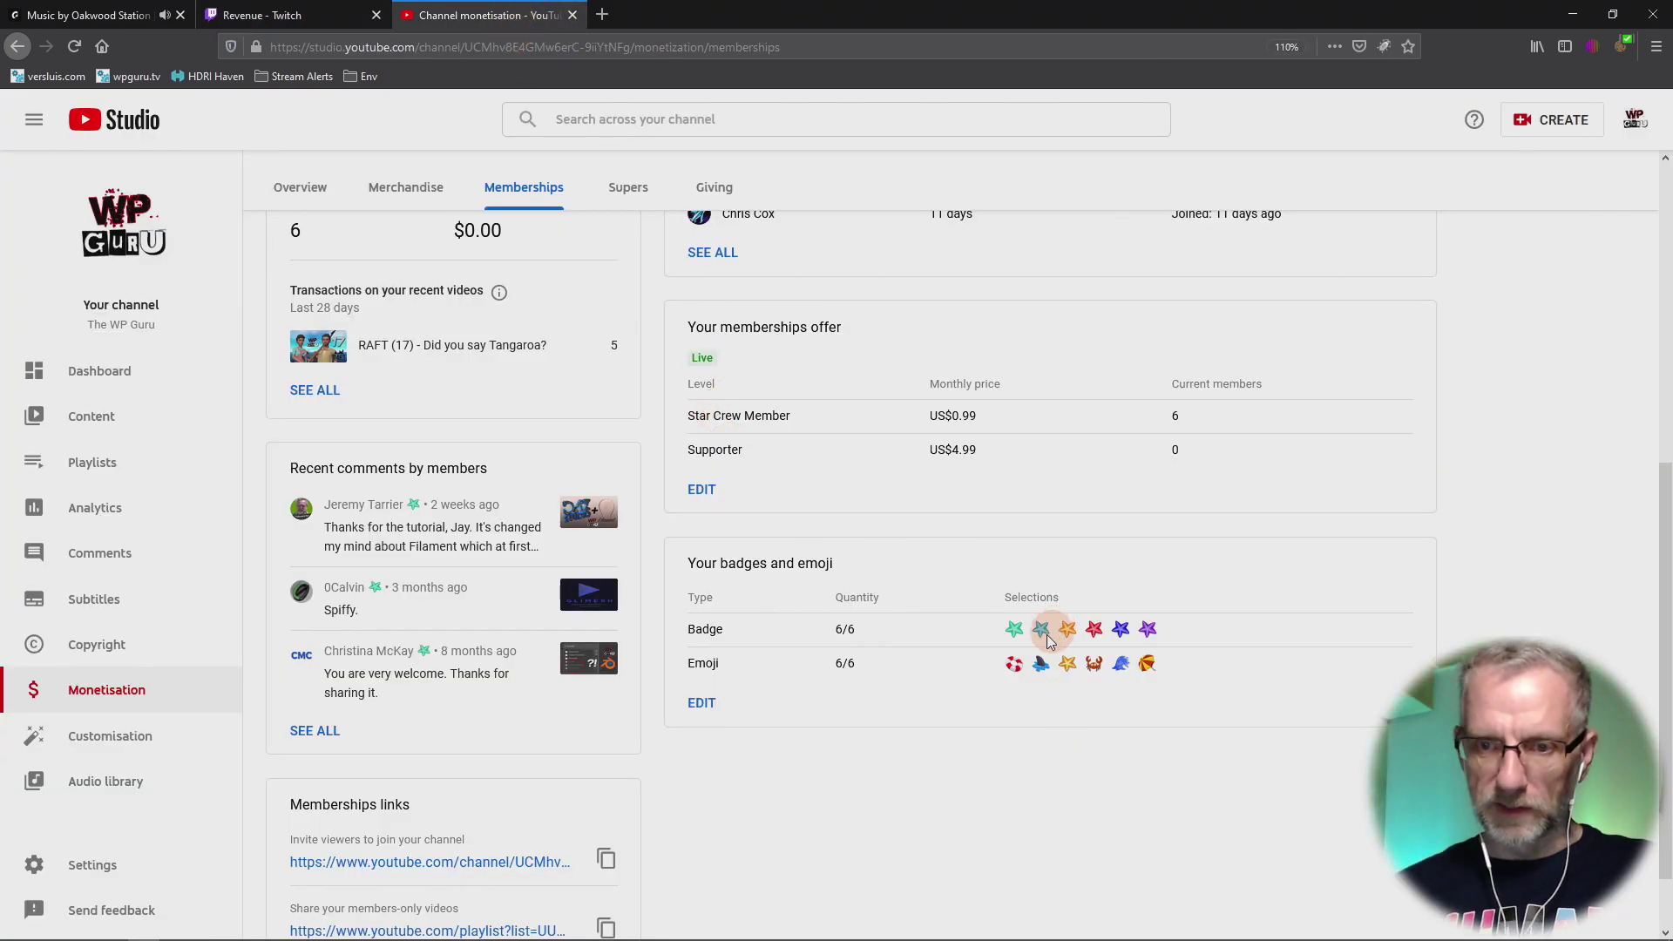
left_click(292, 11)
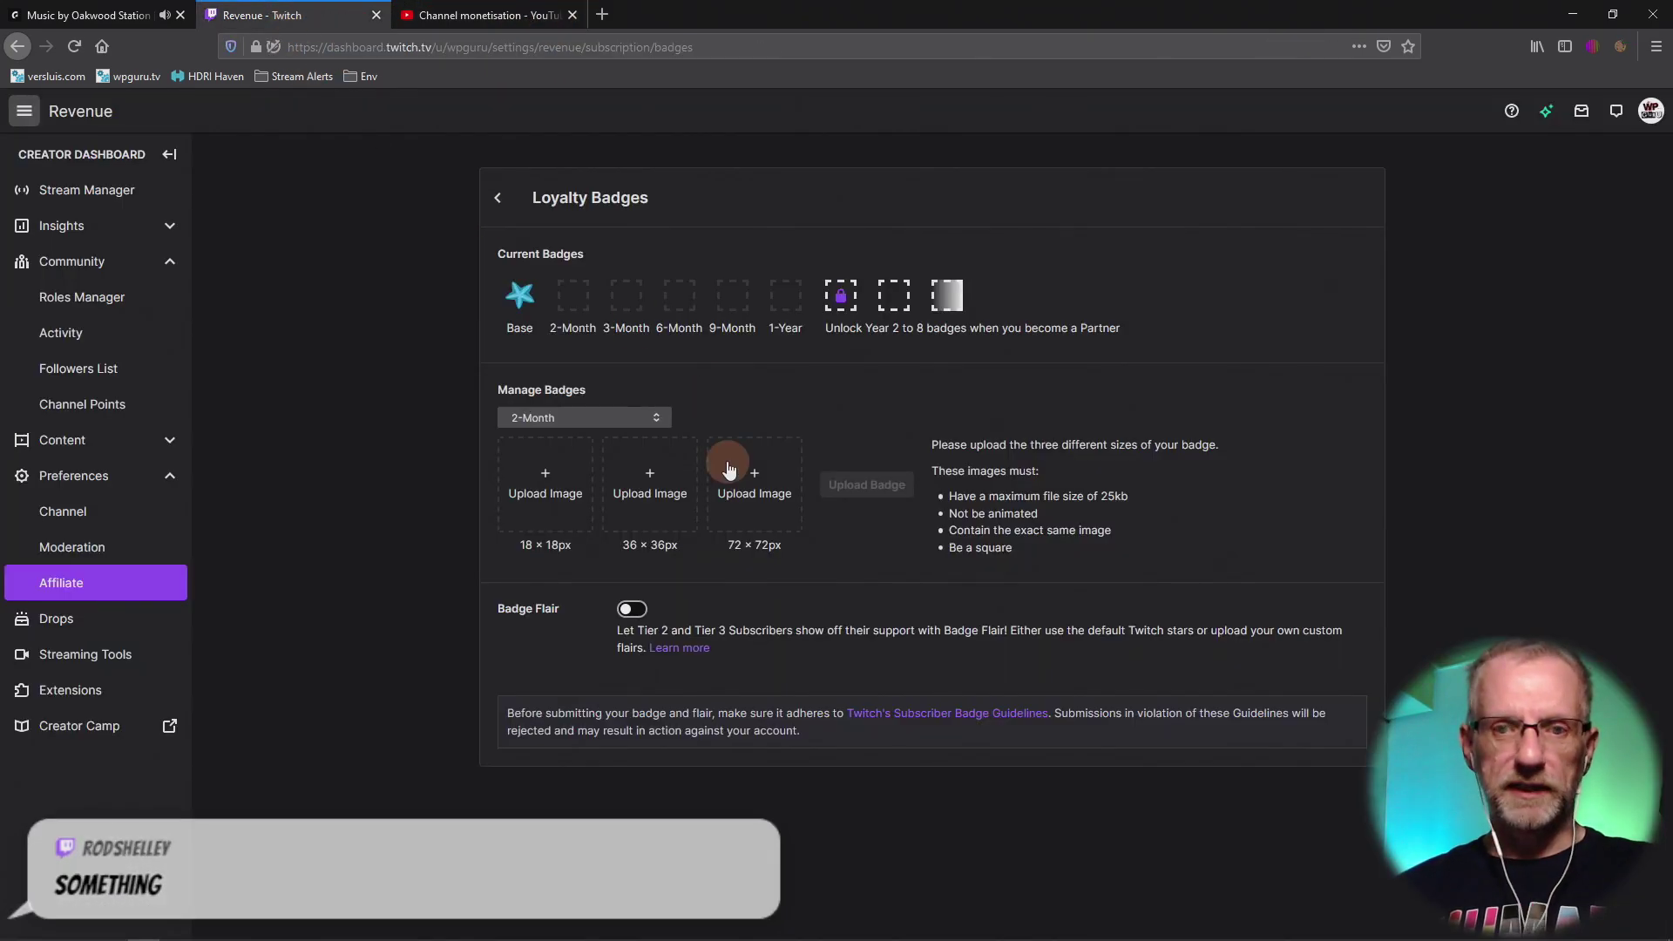
left_click(547, 485)
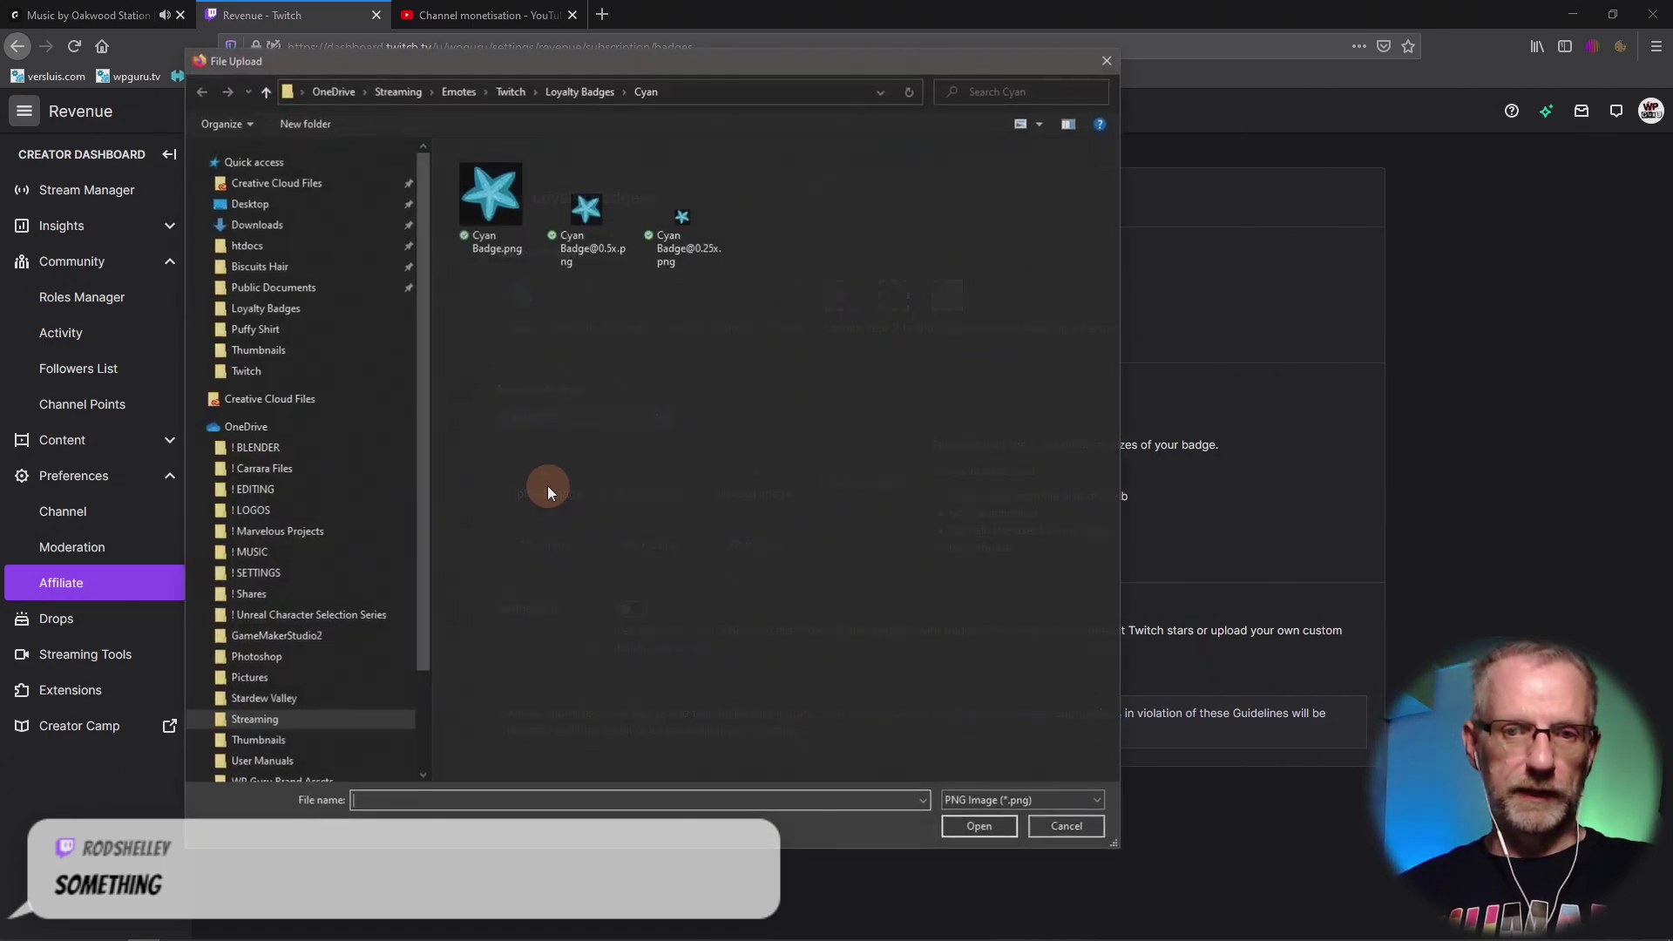
left_click(571, 94)
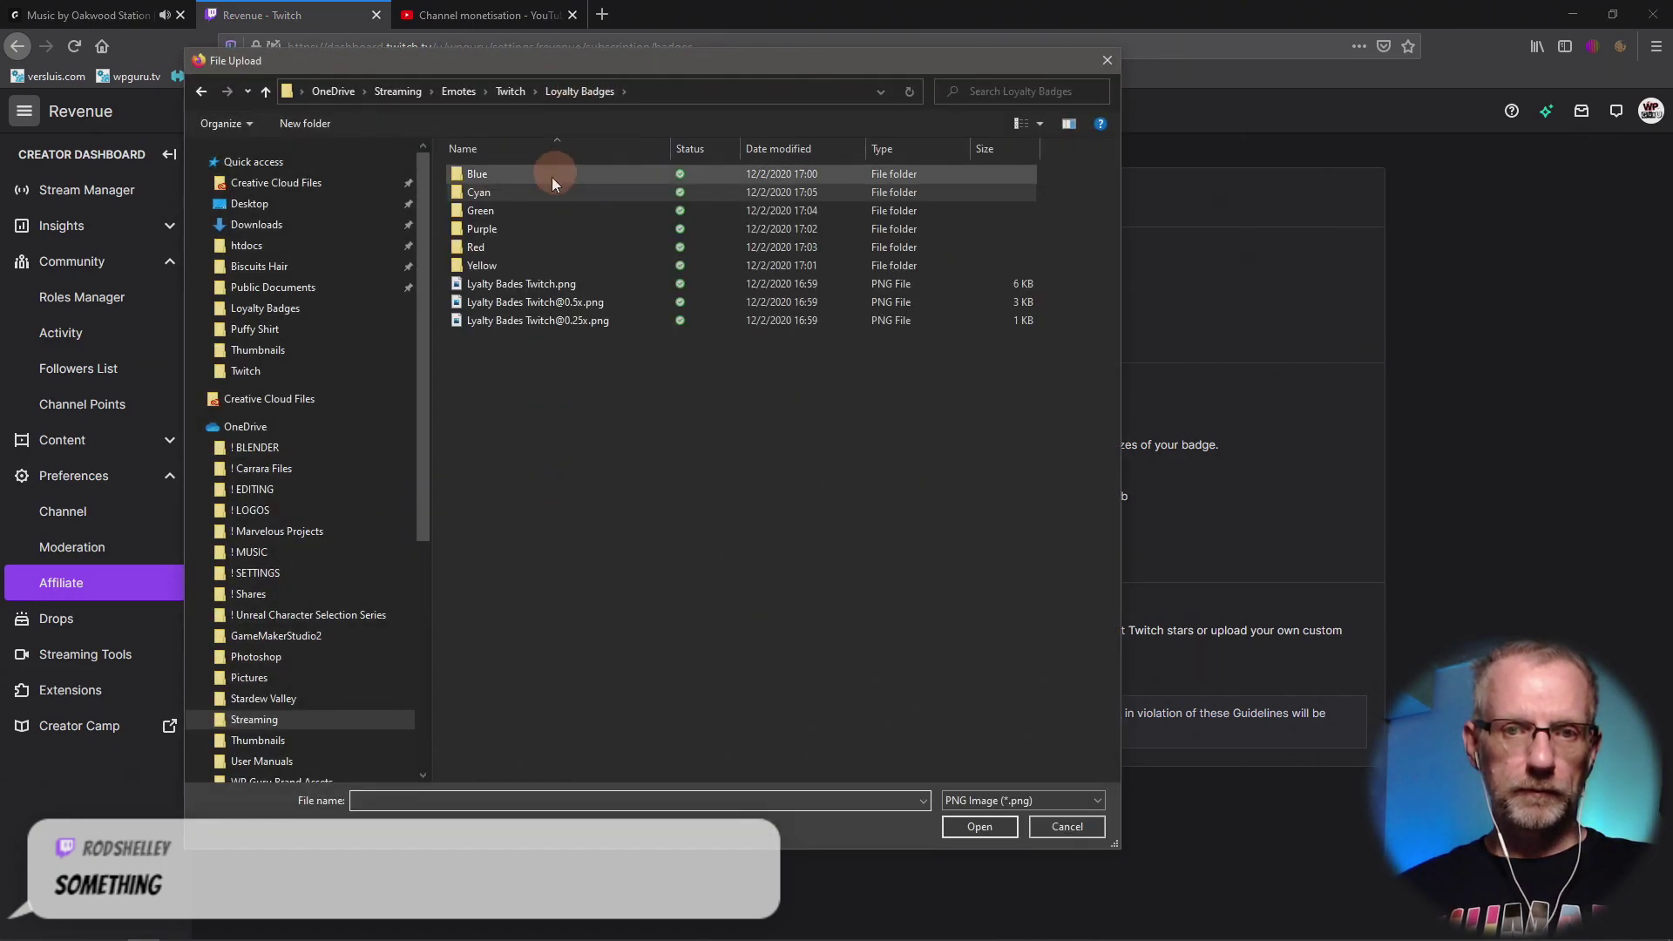
double_click(541, 174)
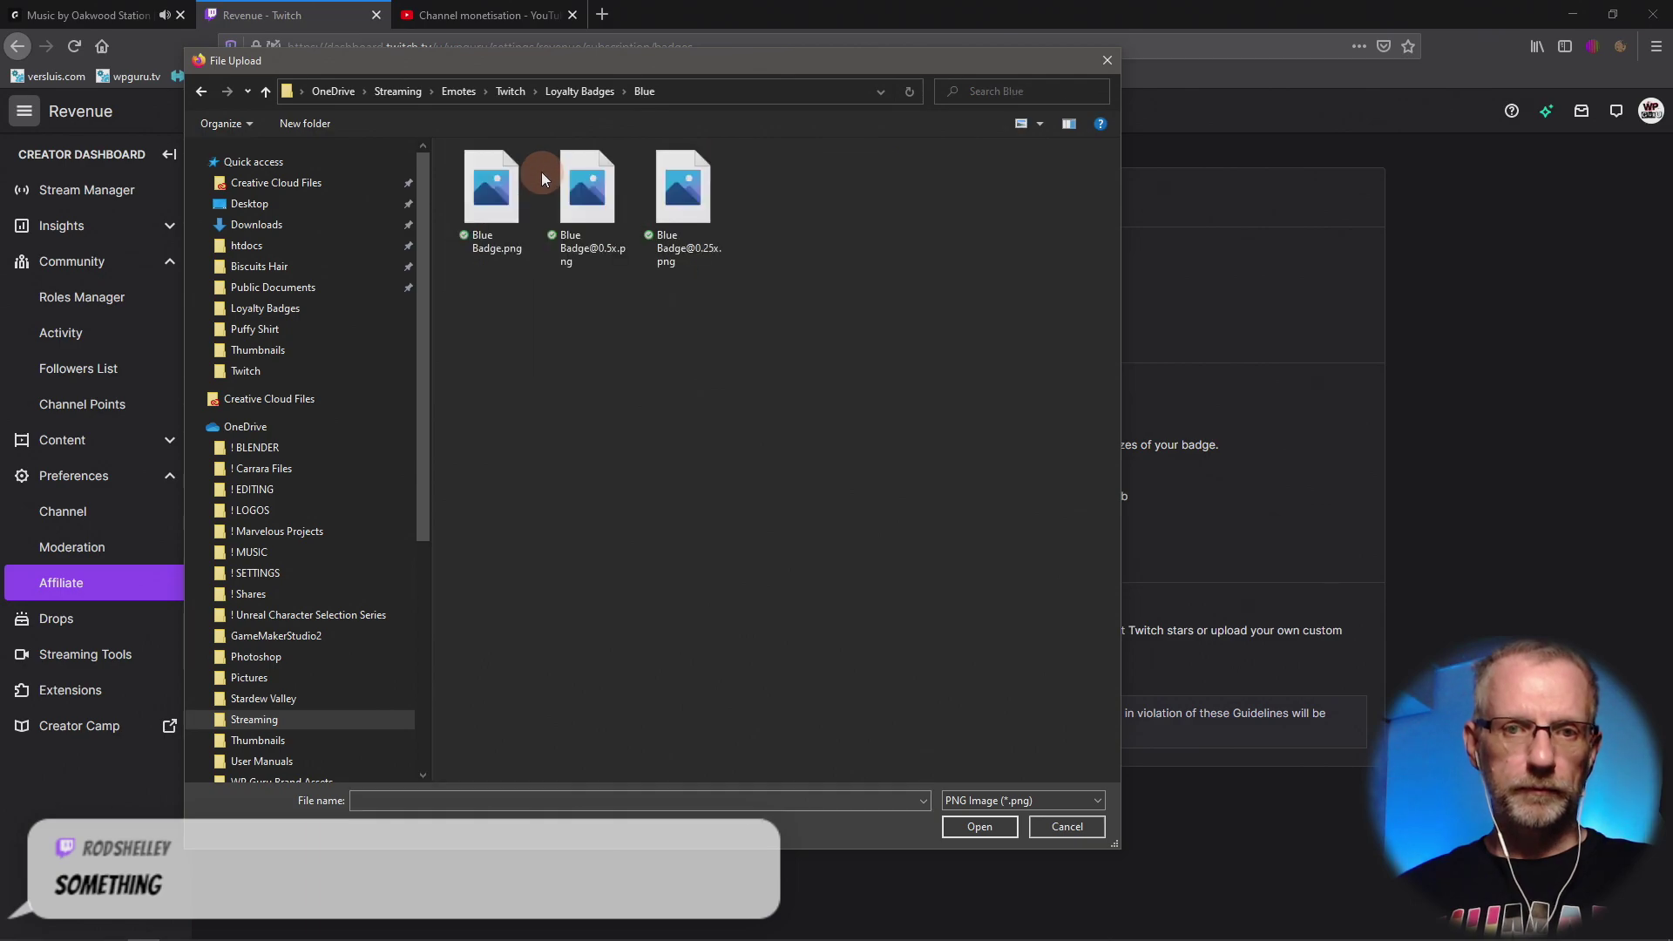
double_click(682, 236)
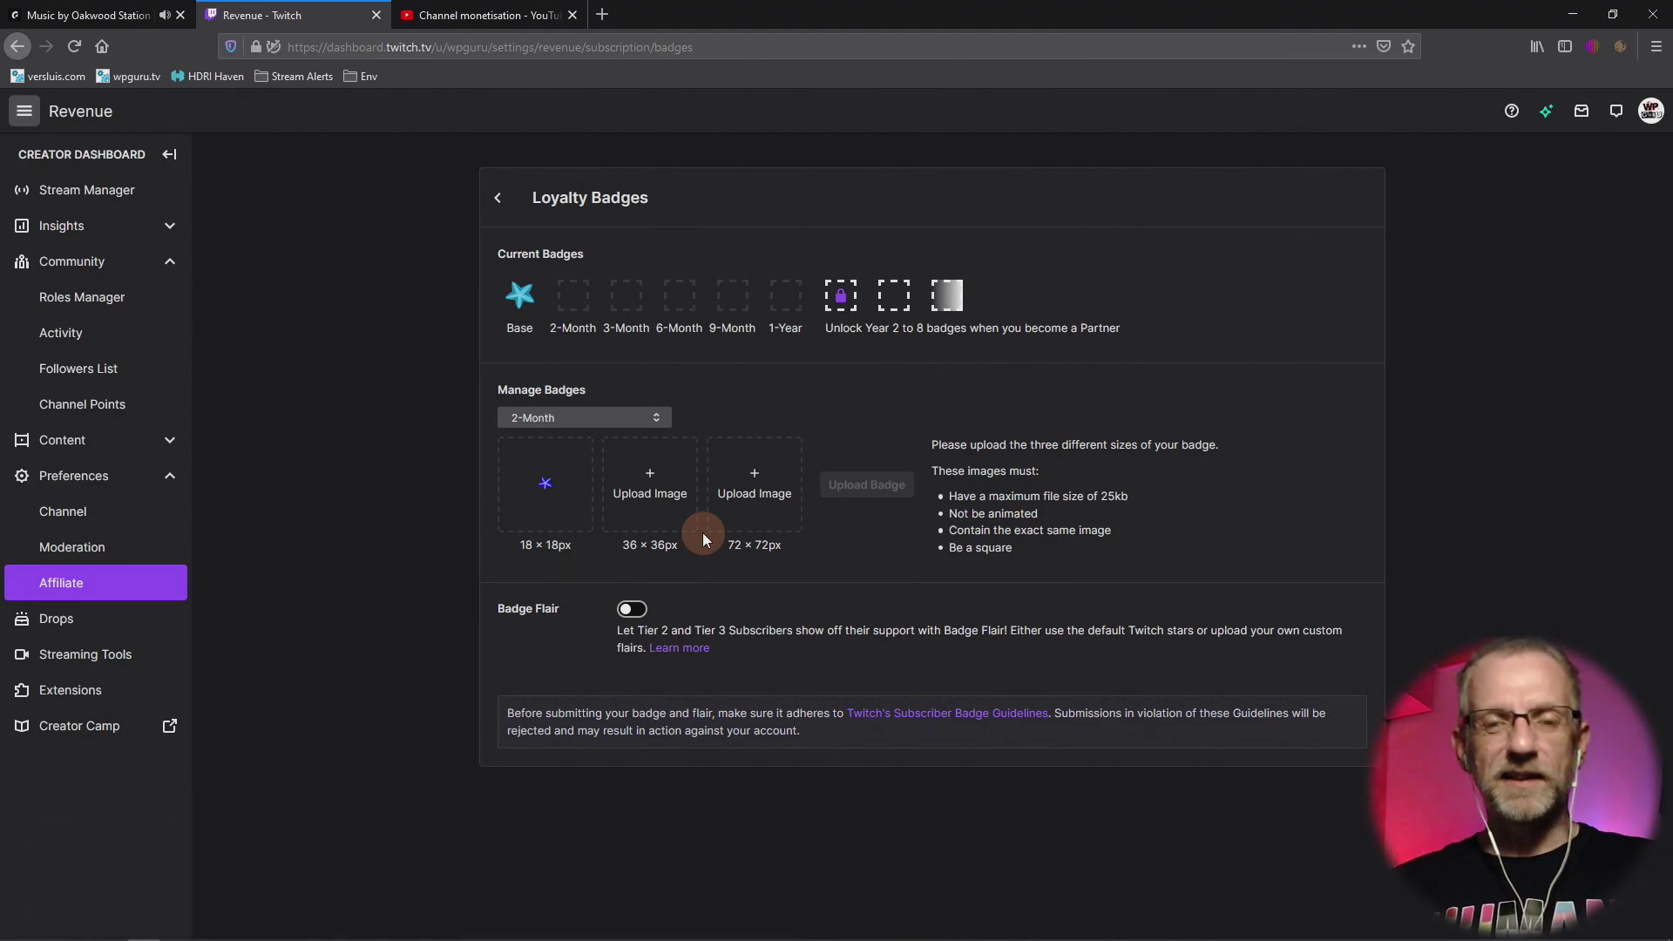
left_click(659, 503)
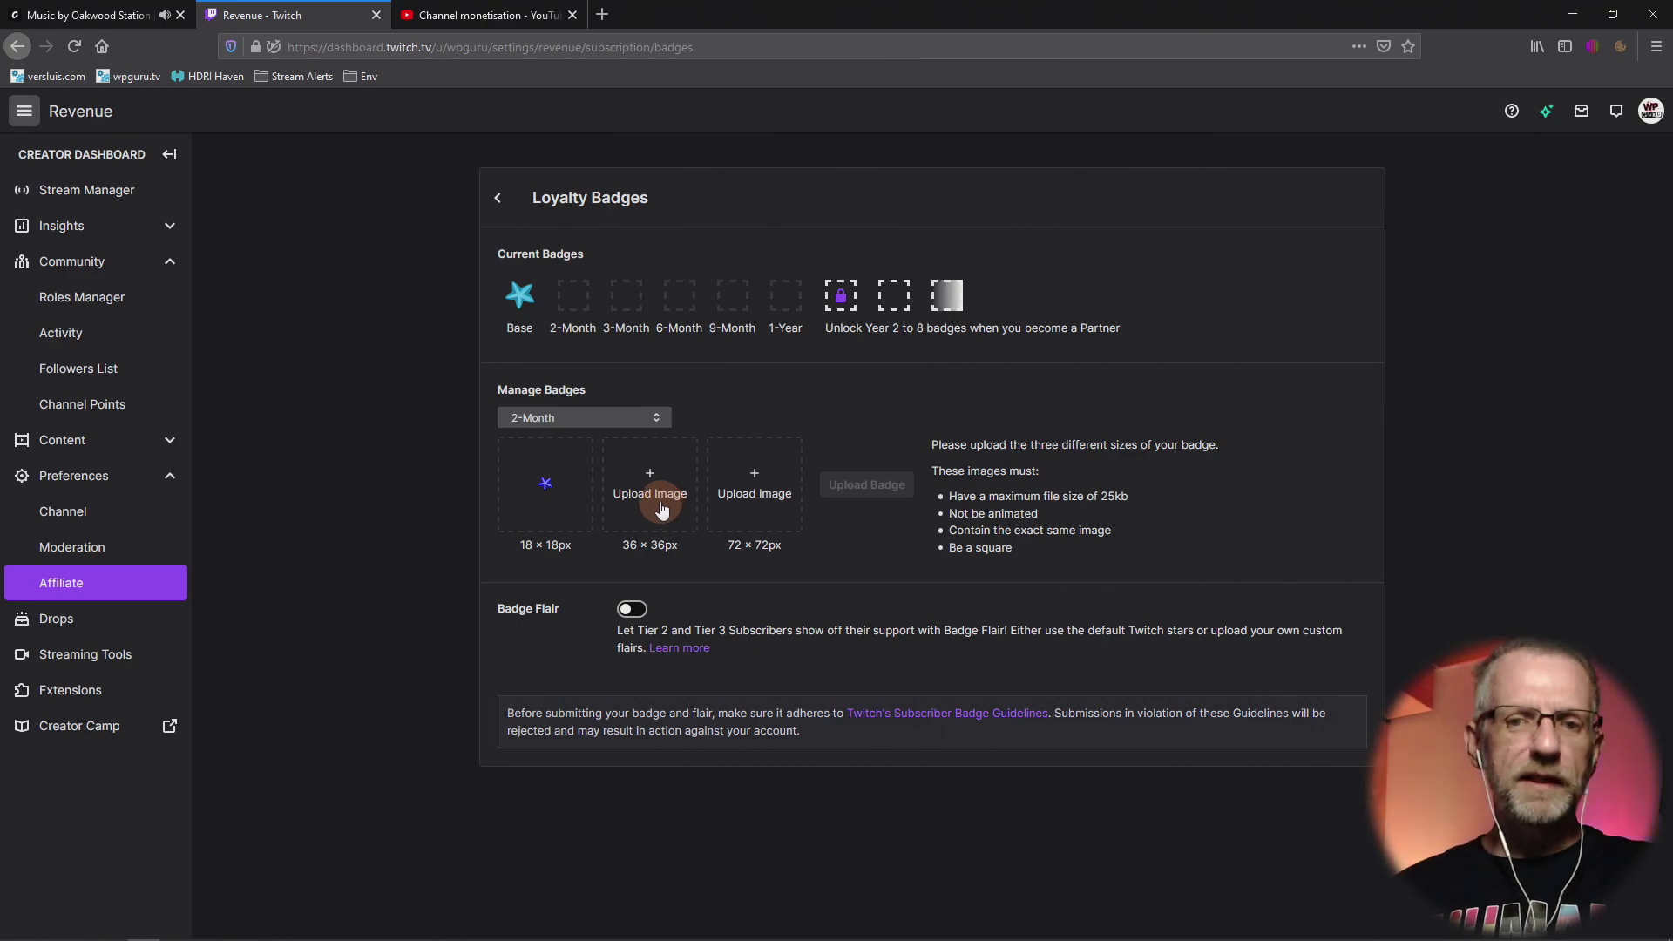
left_click(620, 185)
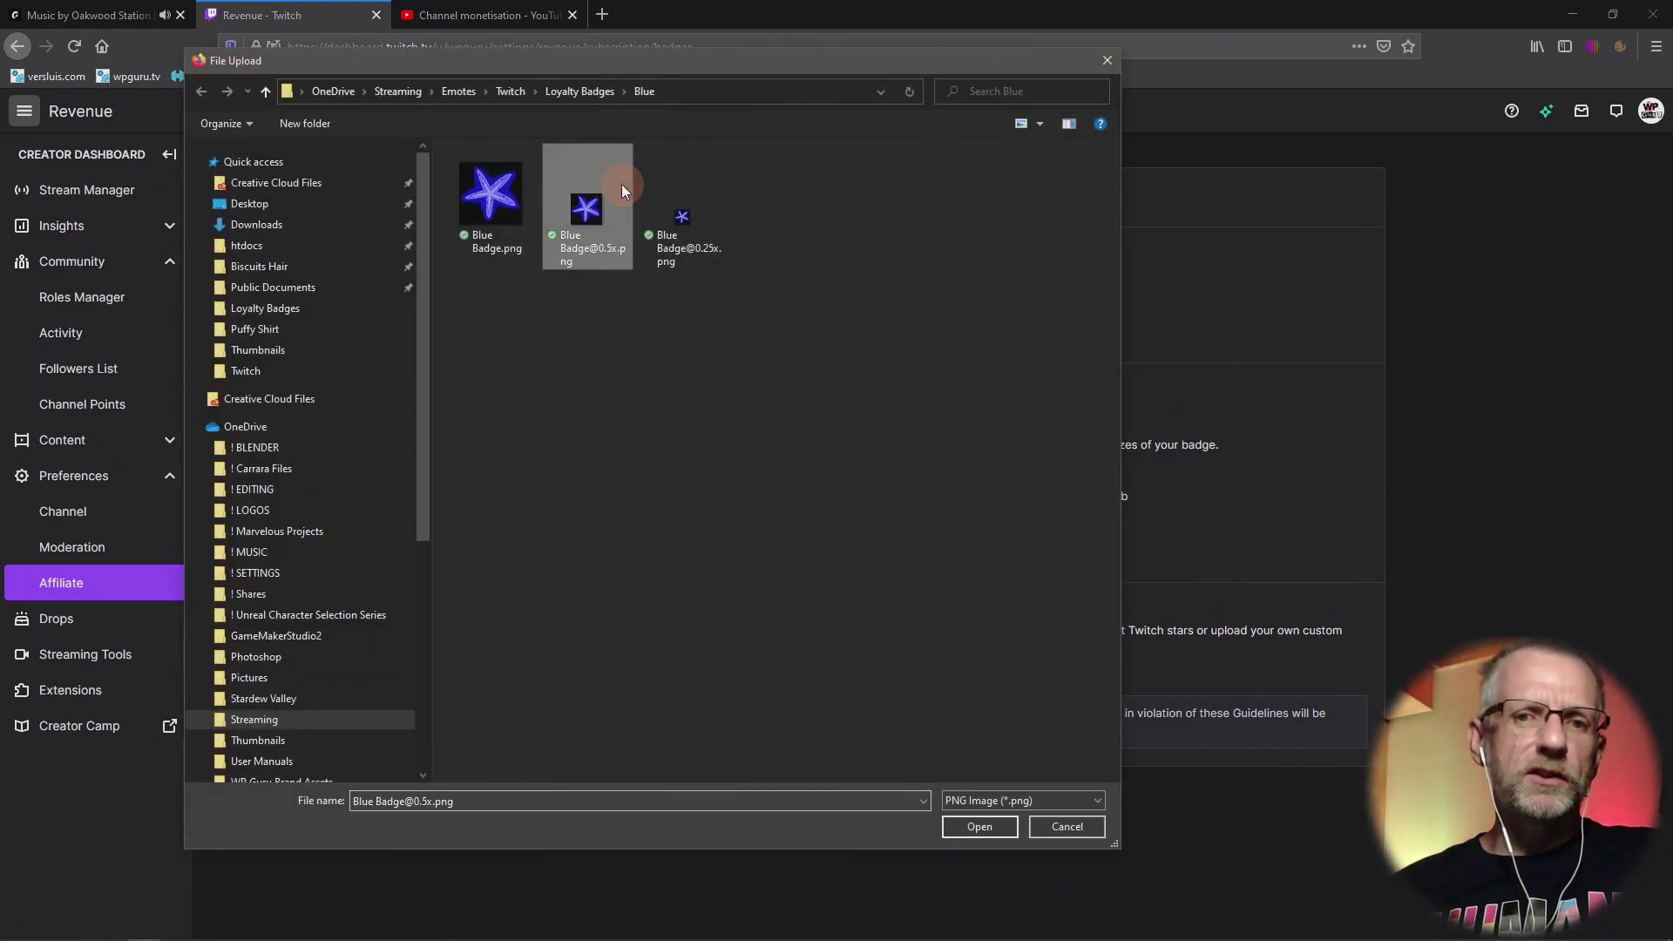
double_click(601, 254)
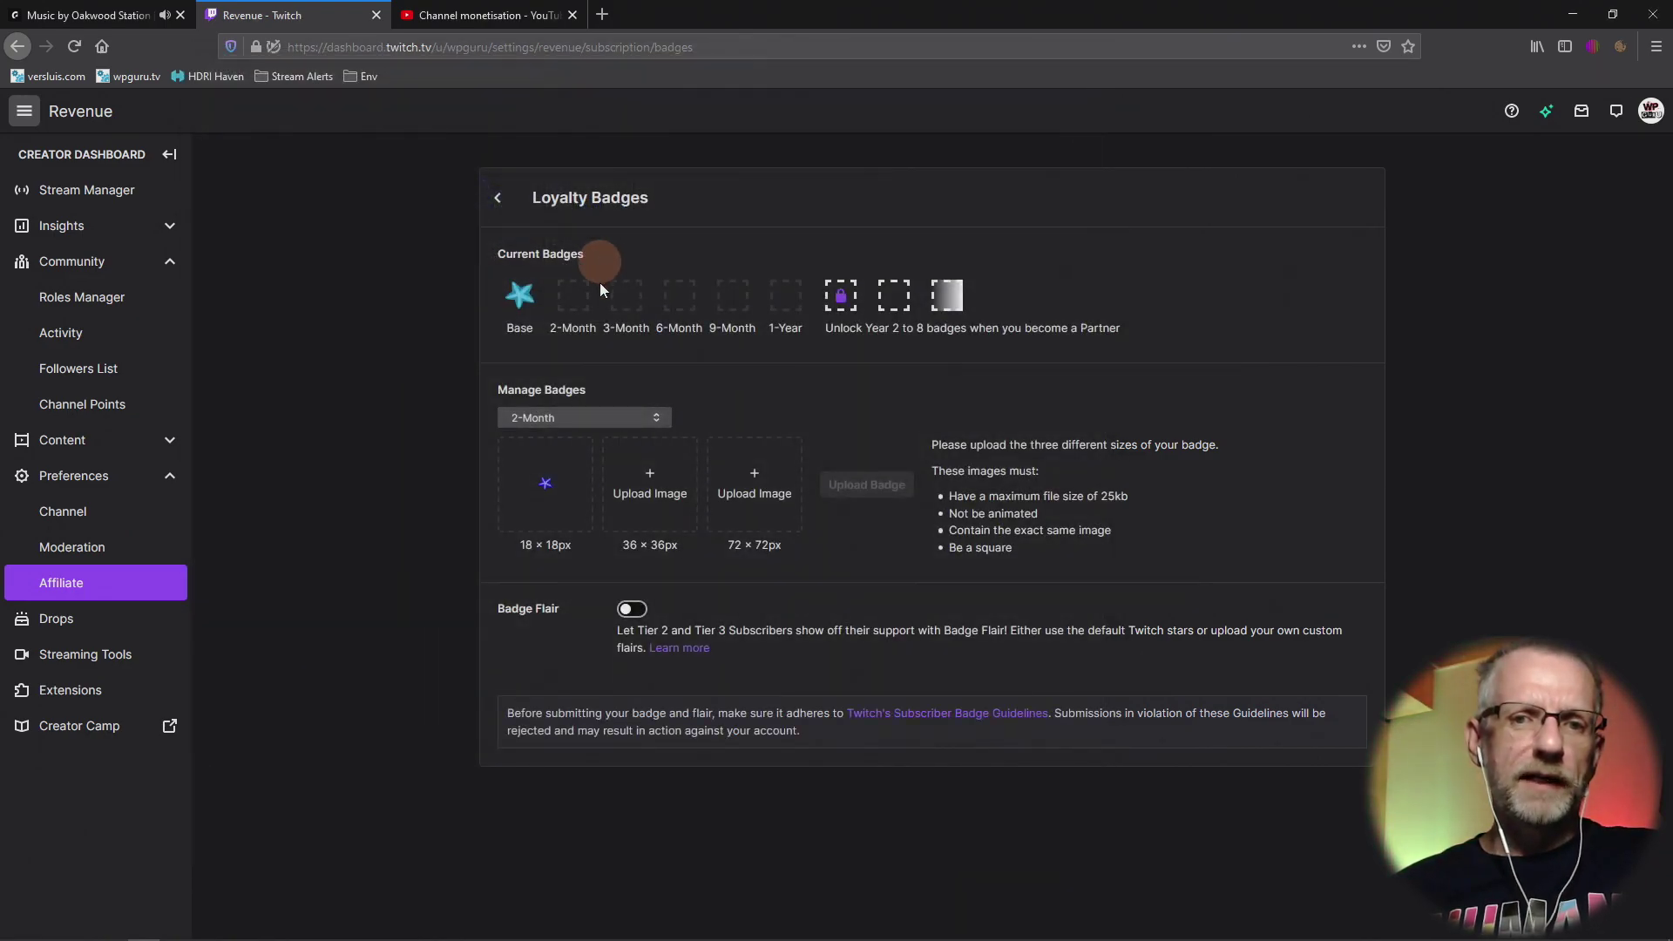
left_click(757, 501)
left_click(472, 211)
double_click(472, 211)
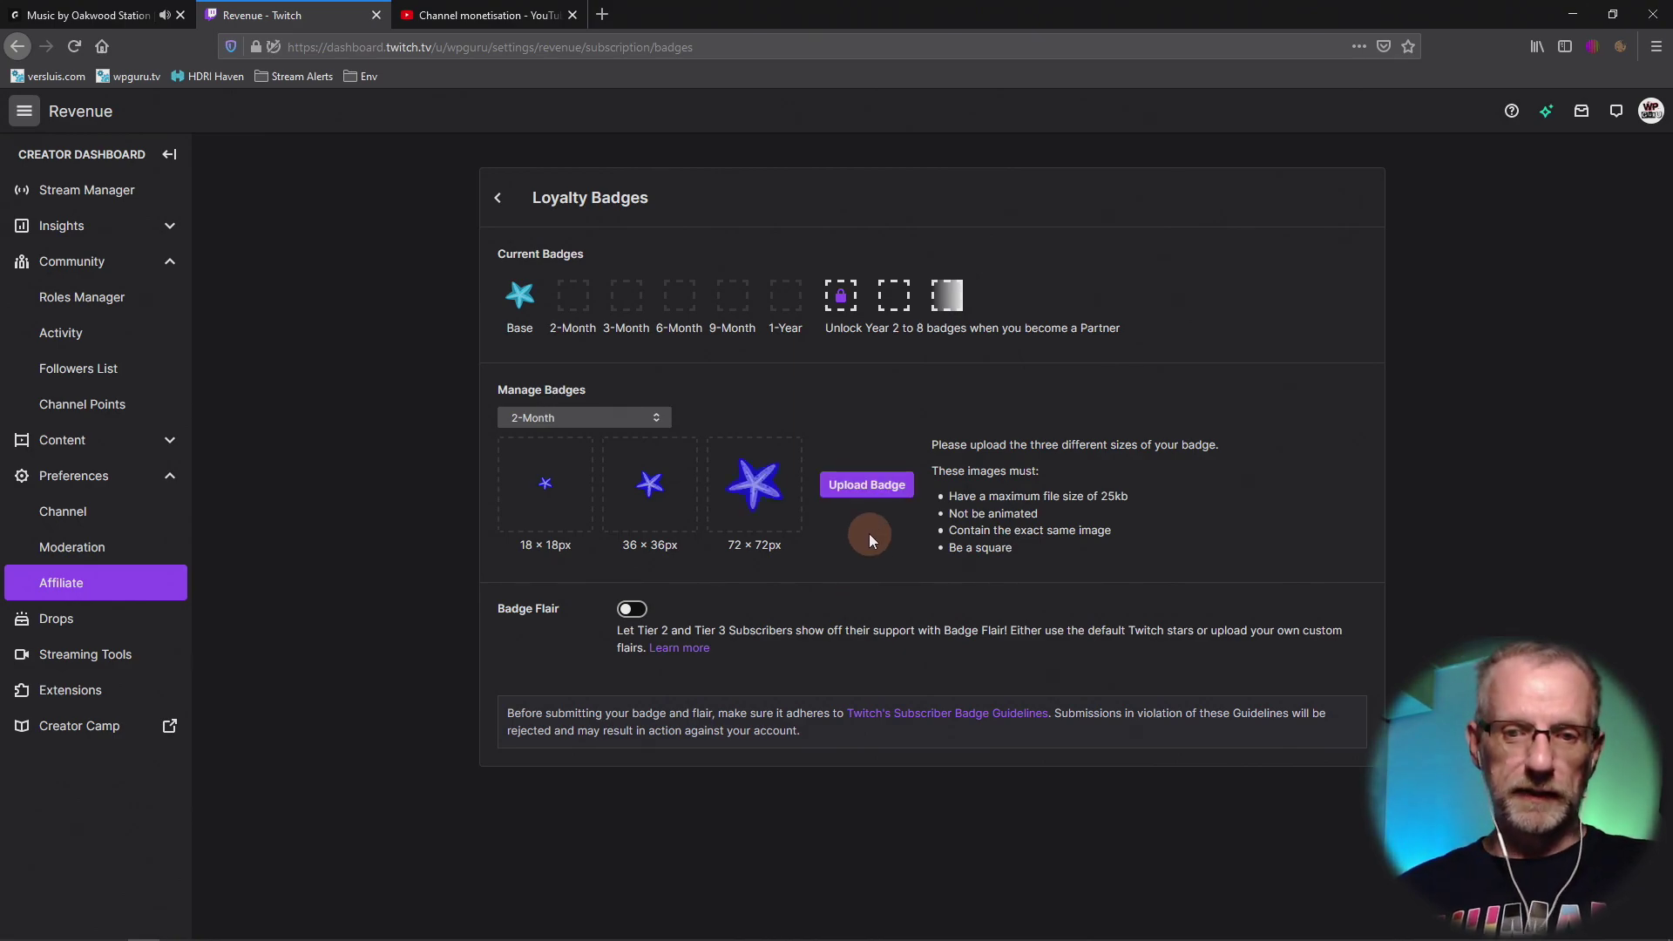
left_click(881, 494)
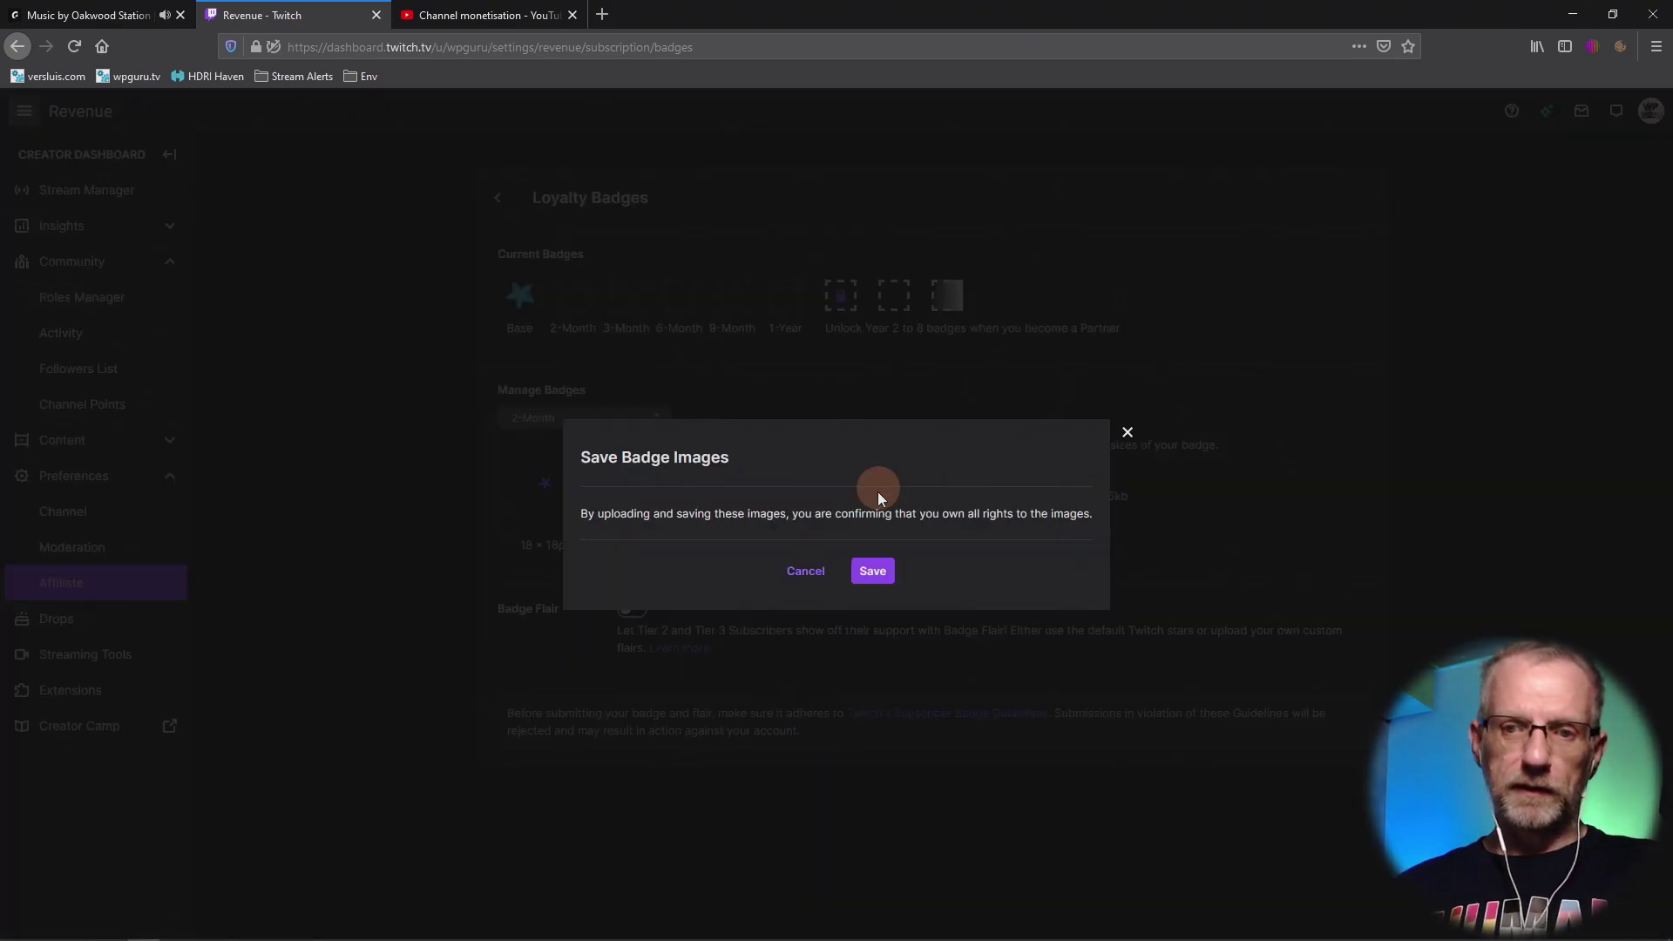
left_click(869, 576)
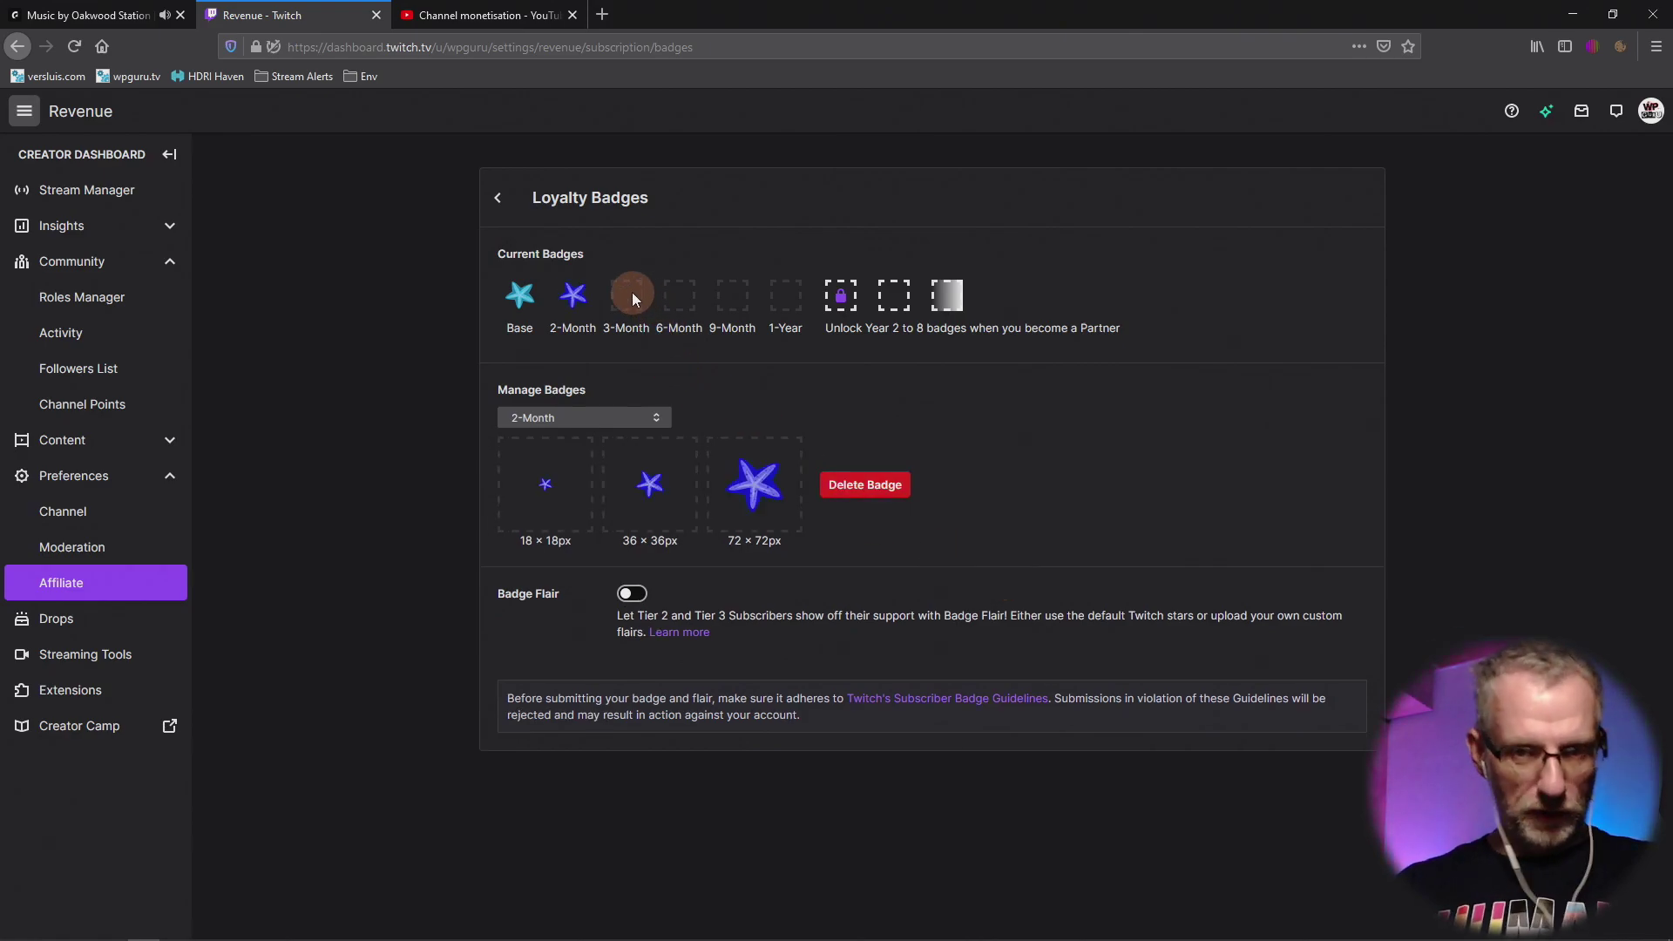
left_click(612, 420)
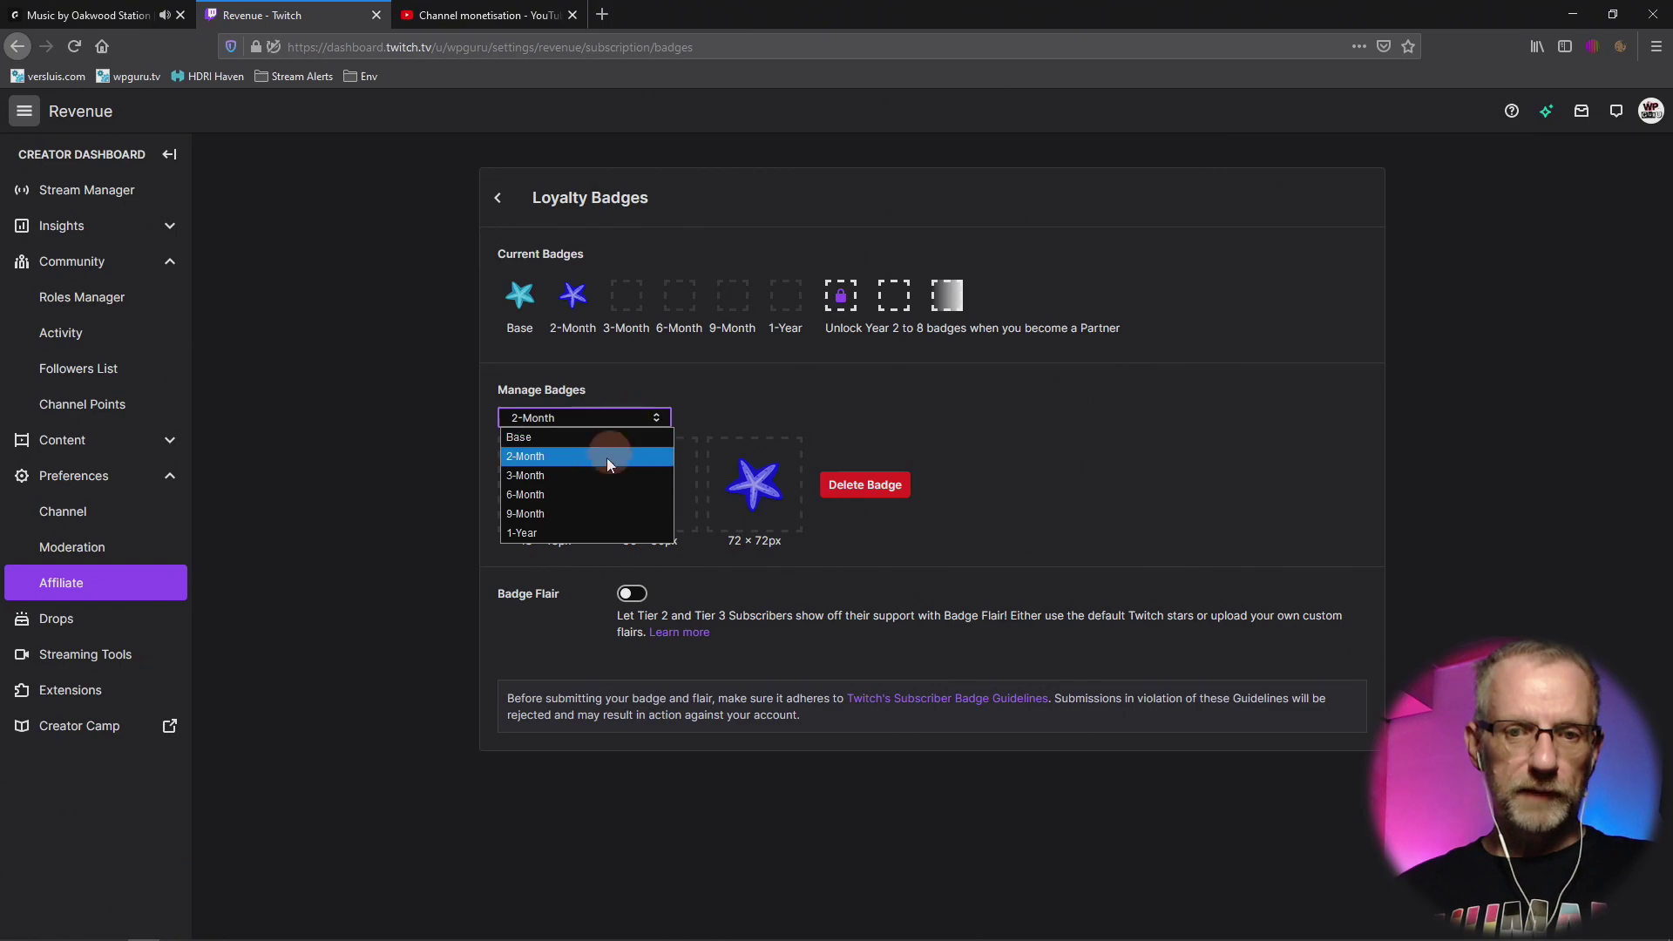
left_click(600, 475)
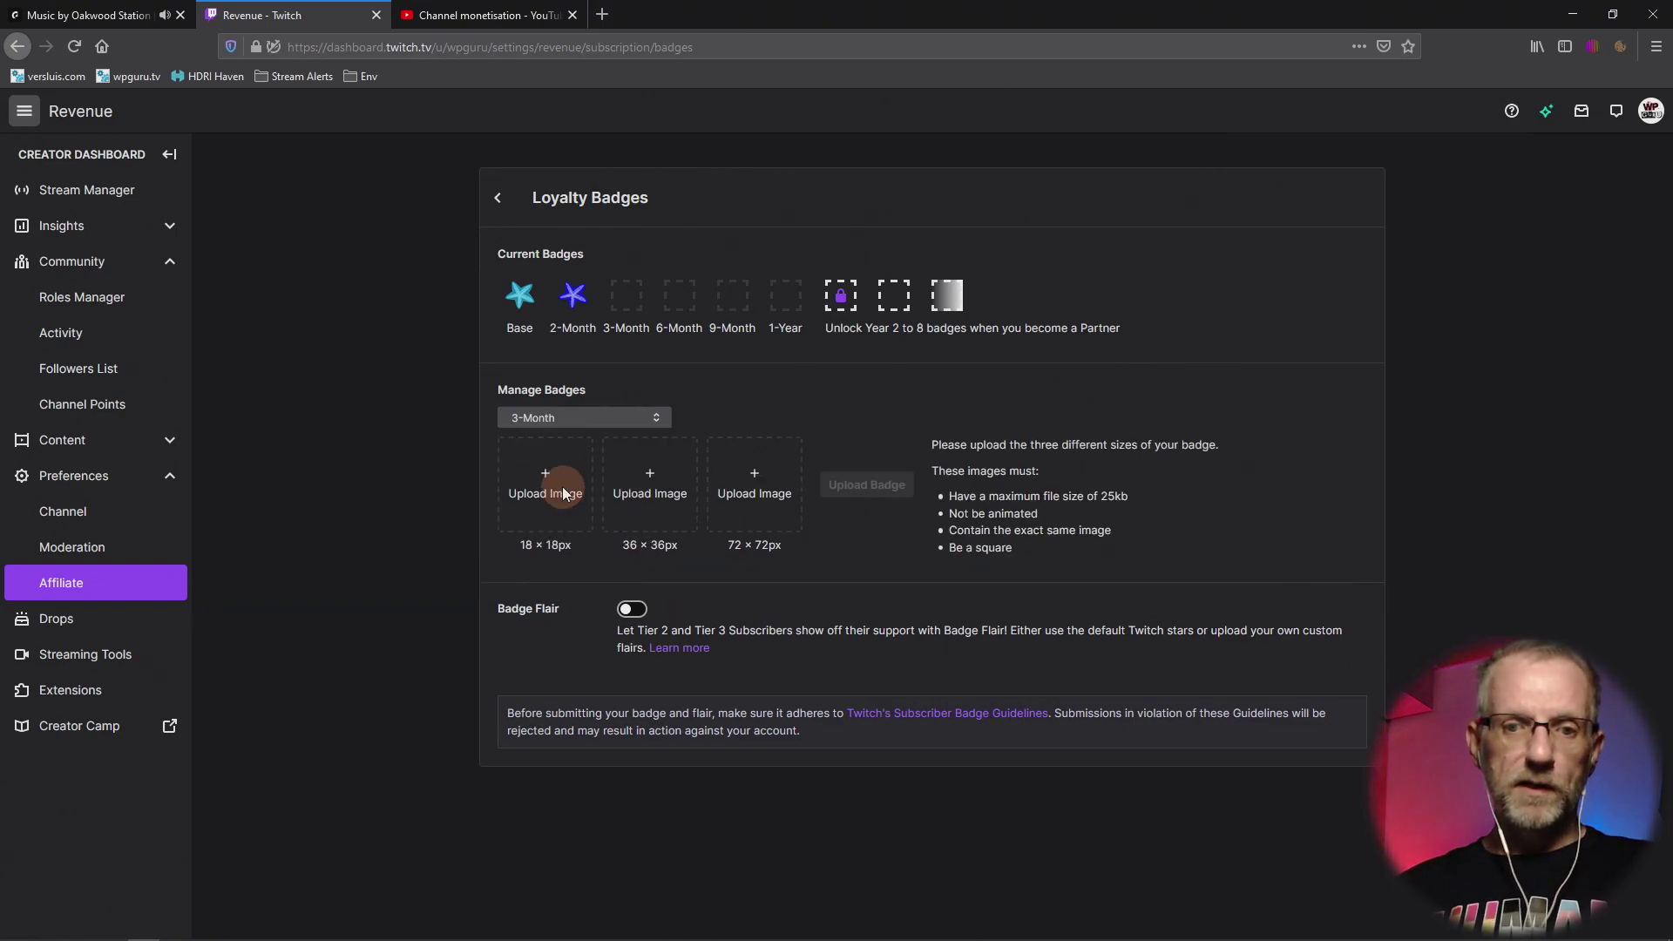
left_click(562, 488)
left_click(580, 91)
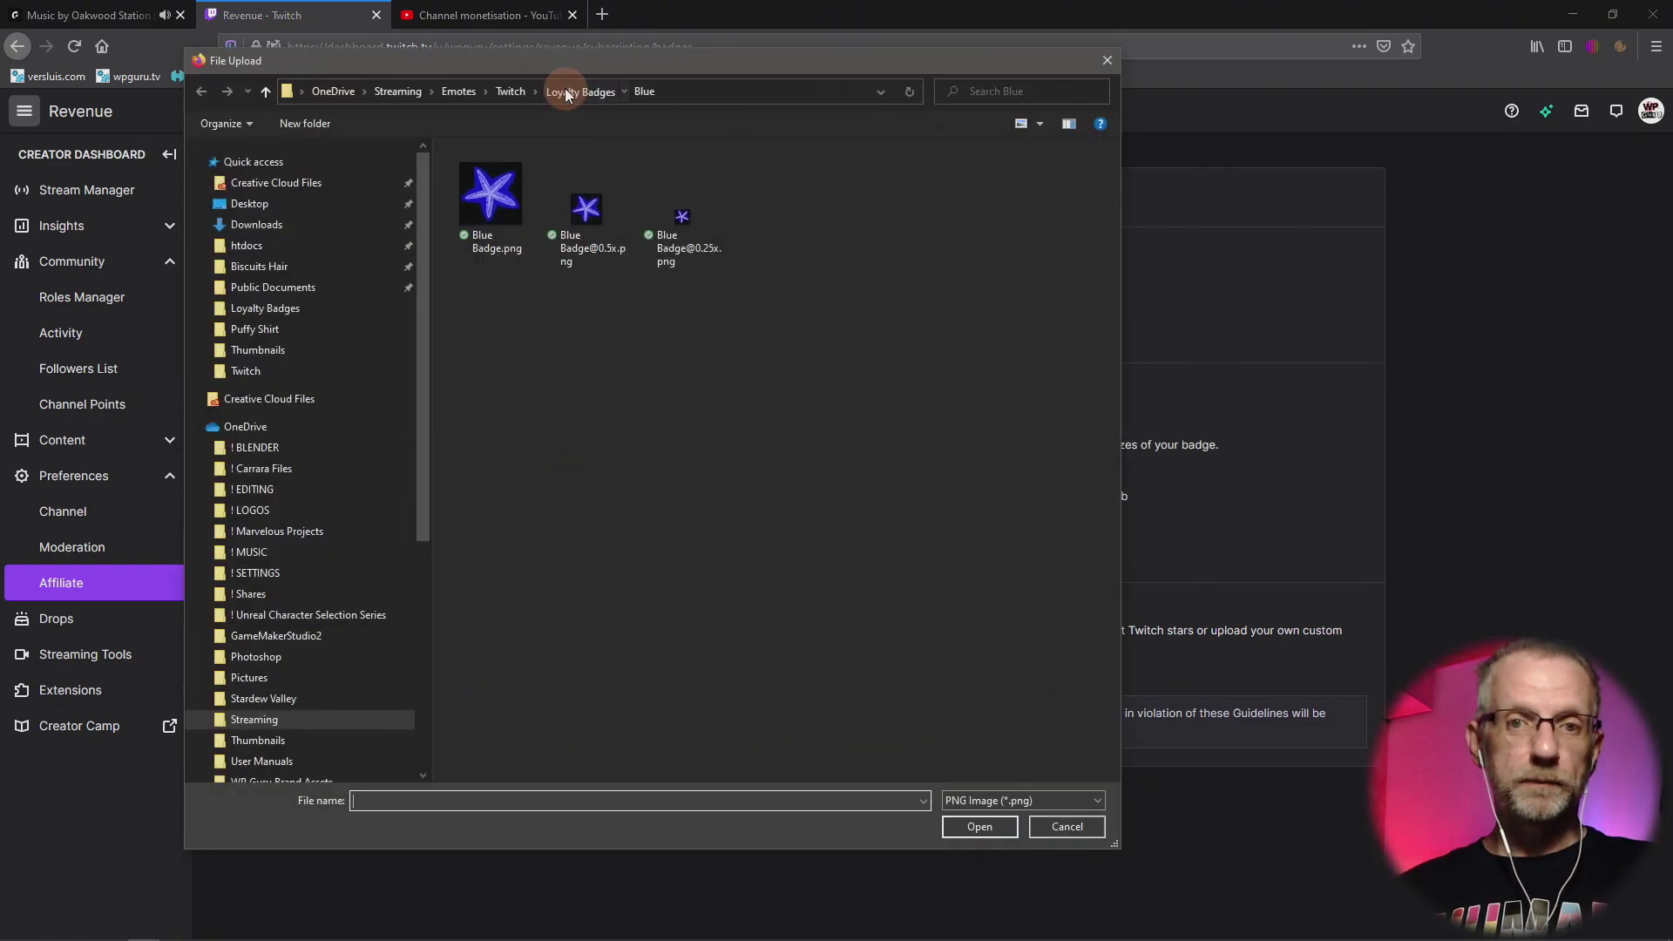
double_click(539, 265)
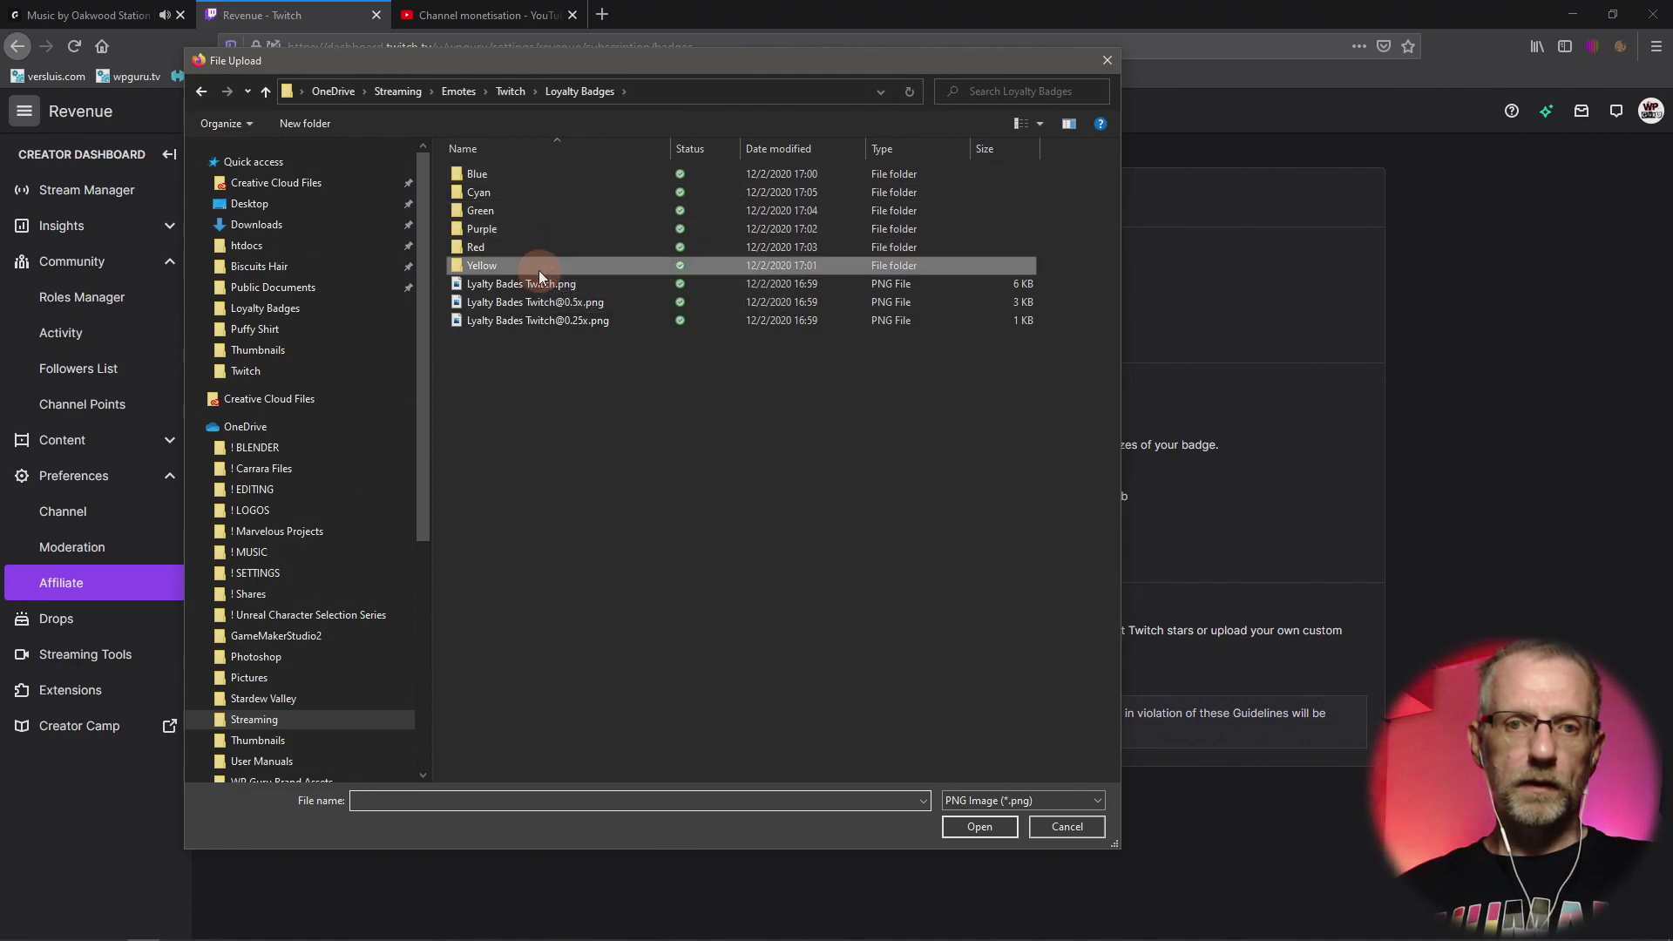
double_click(675, 235)
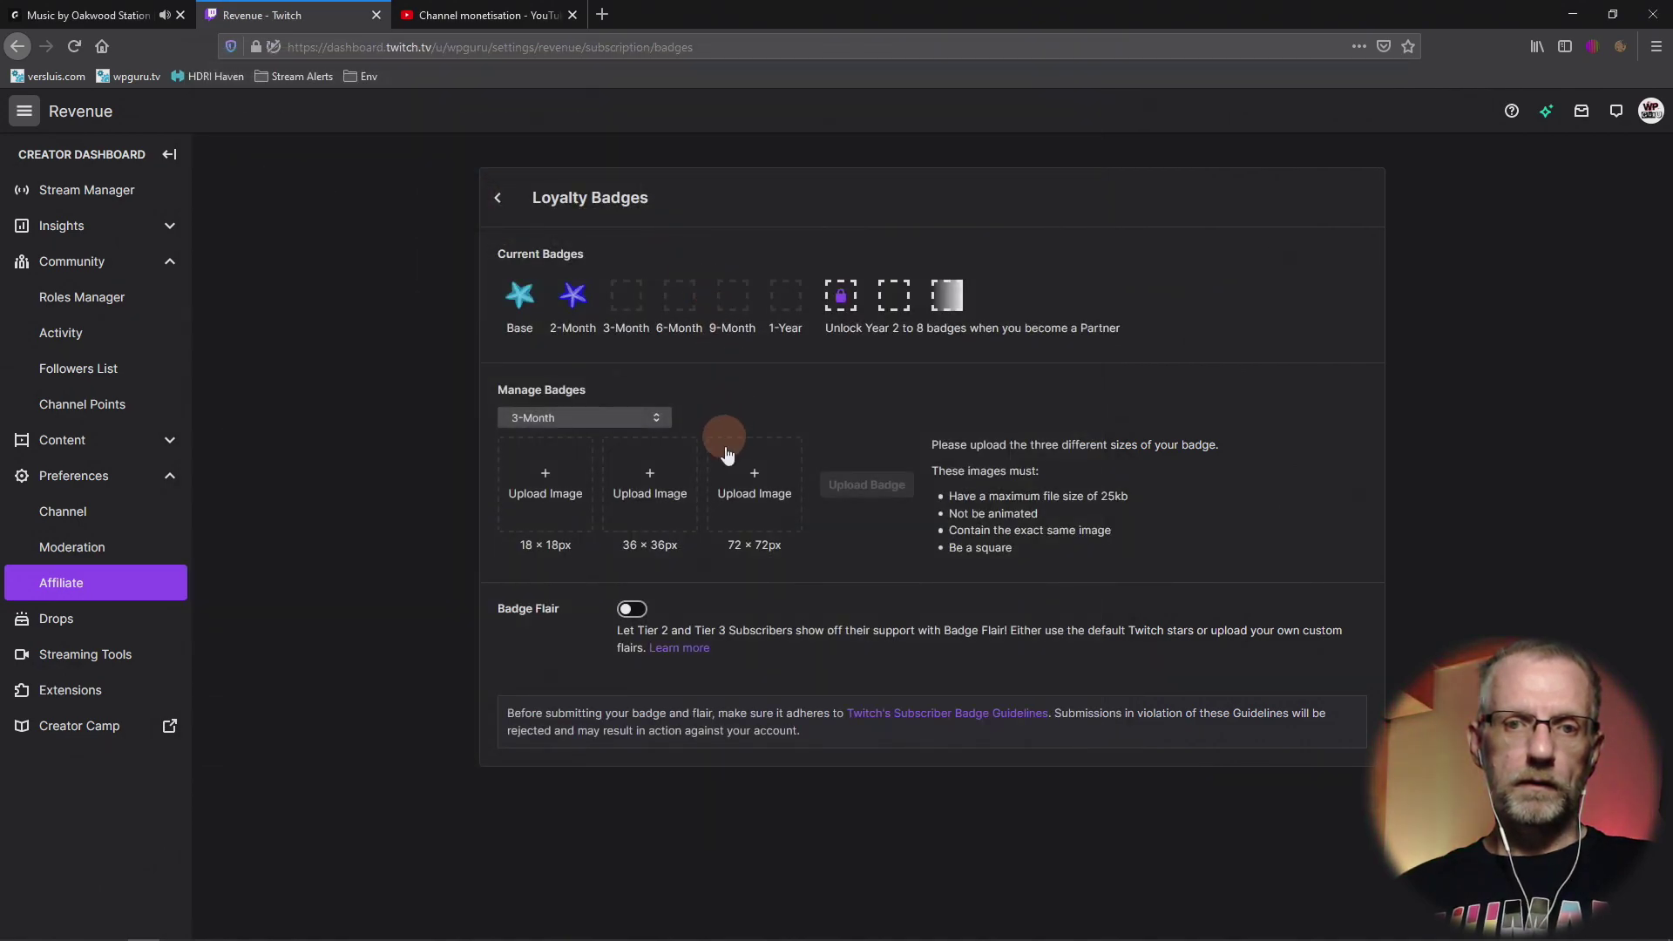
left_click(624, 479)
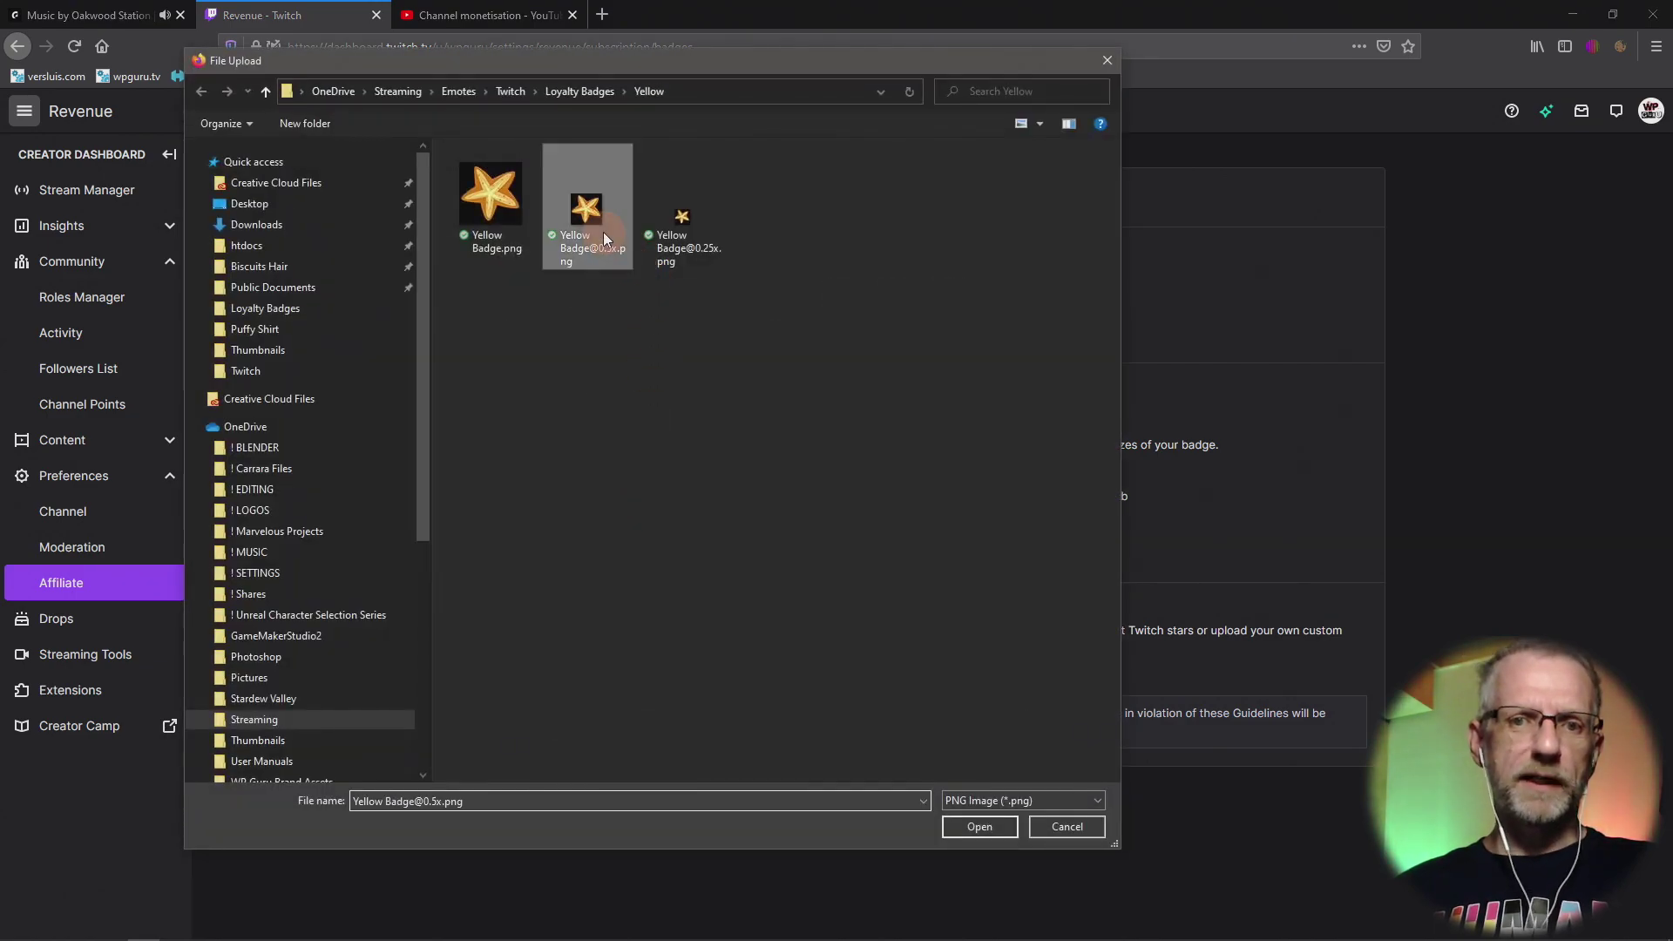
double_click(603, 232)
left_click(754, 514)
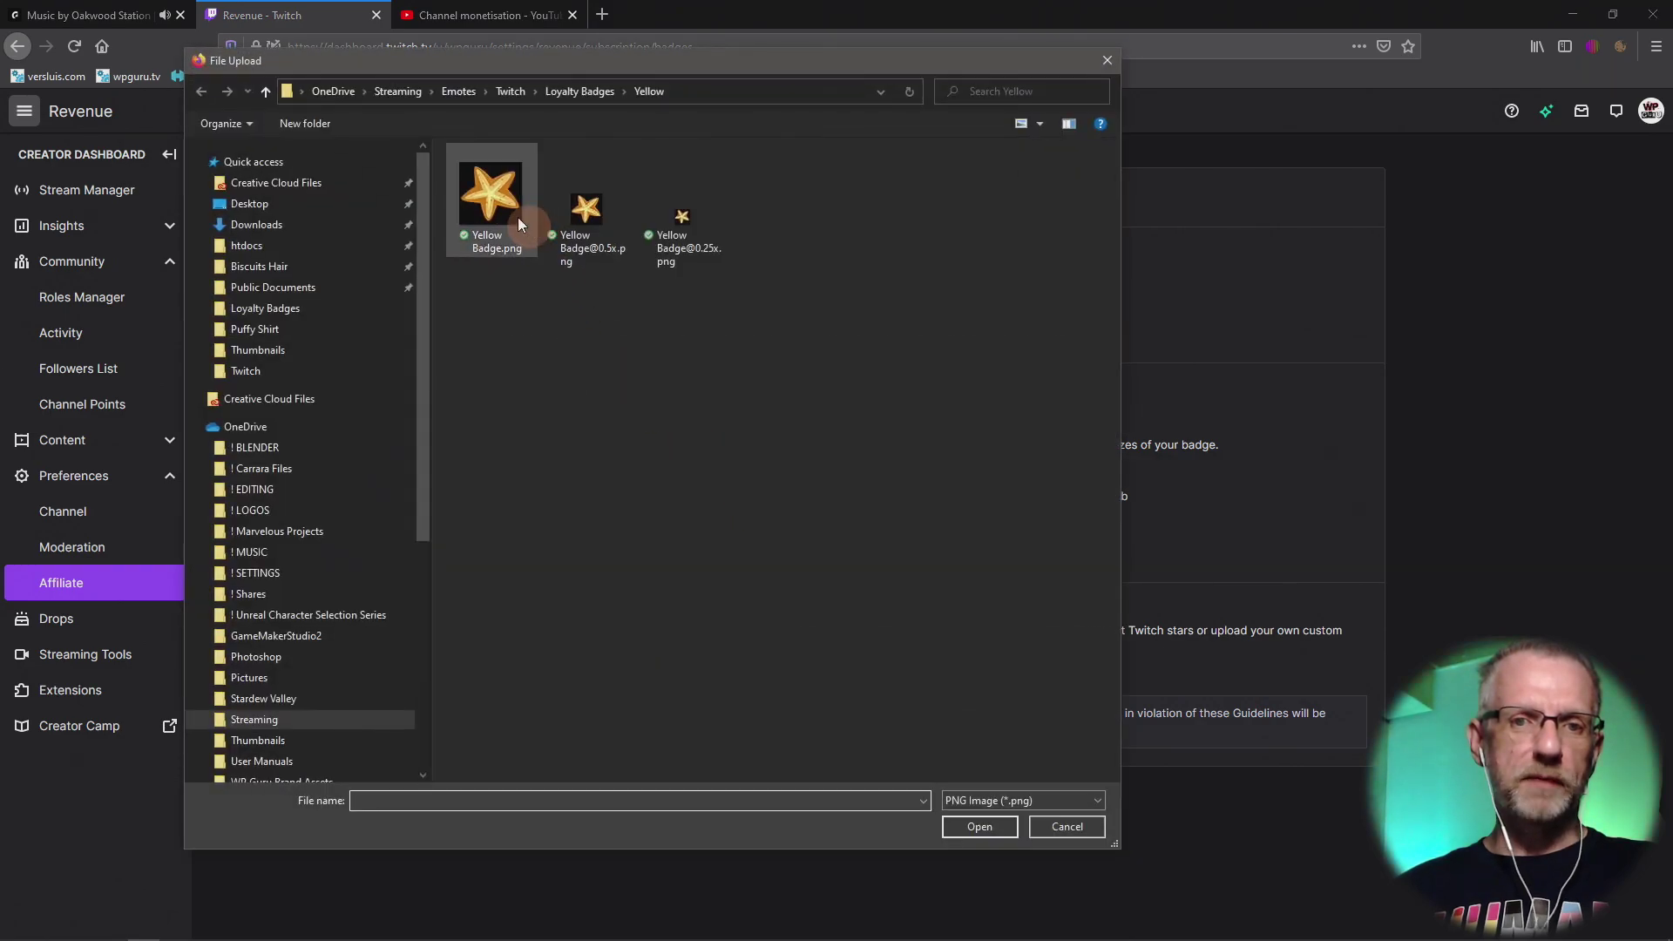
double_click(509, 207)
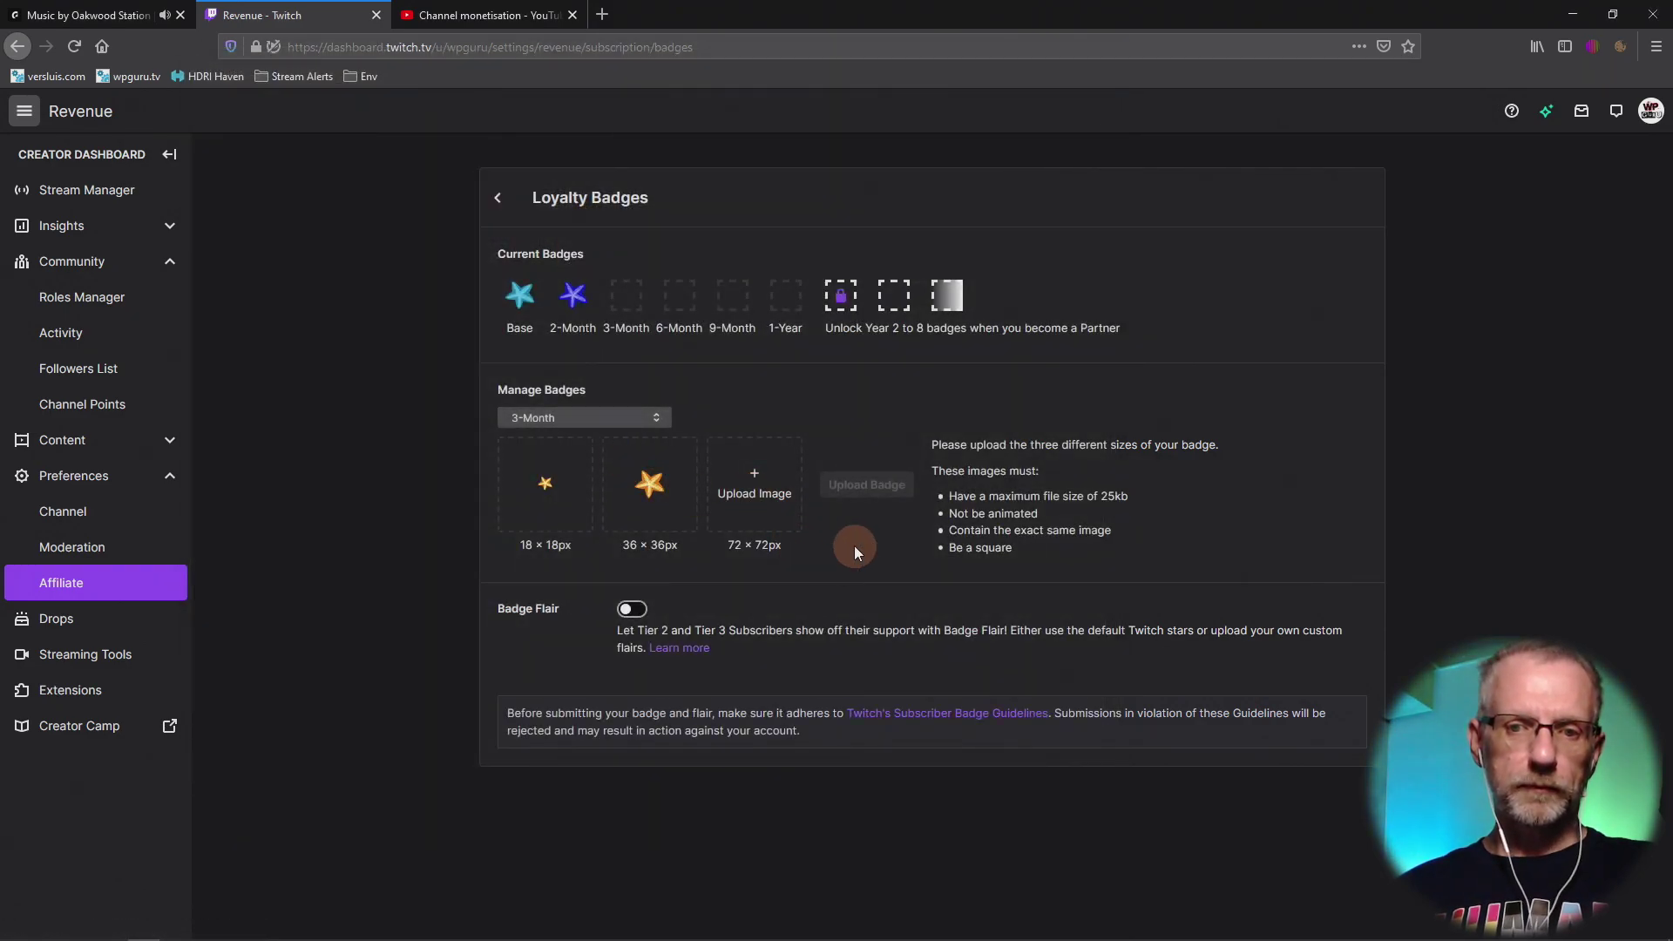
left_click(864, 484)
left_click(873, 572)
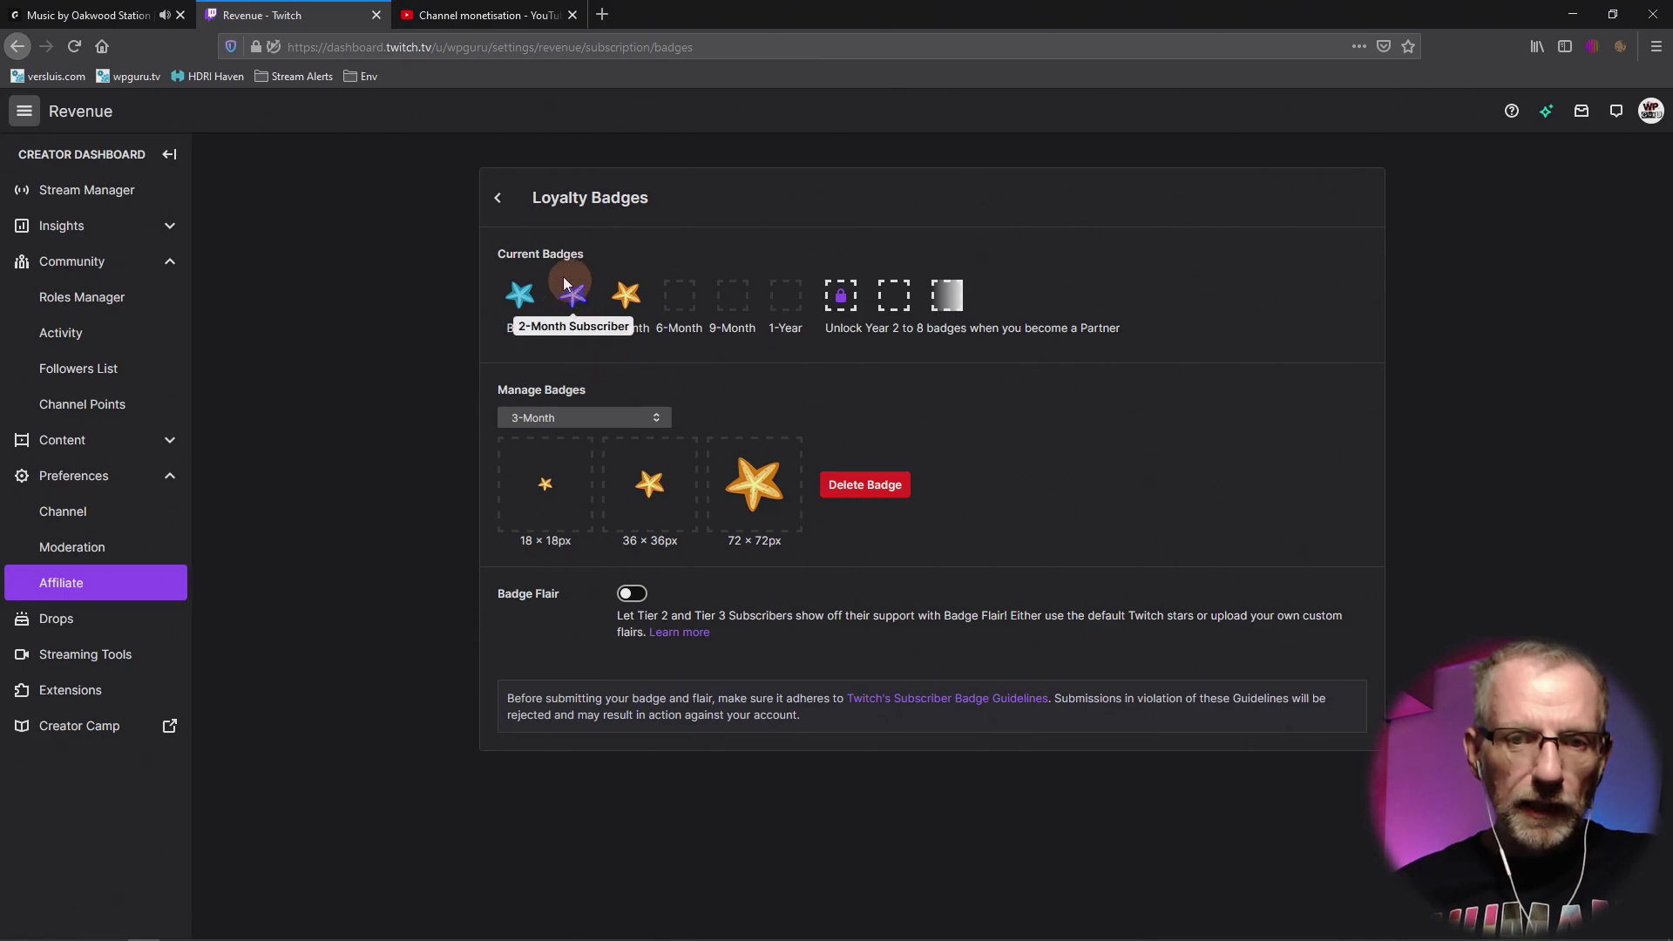
left_click(505, 17)
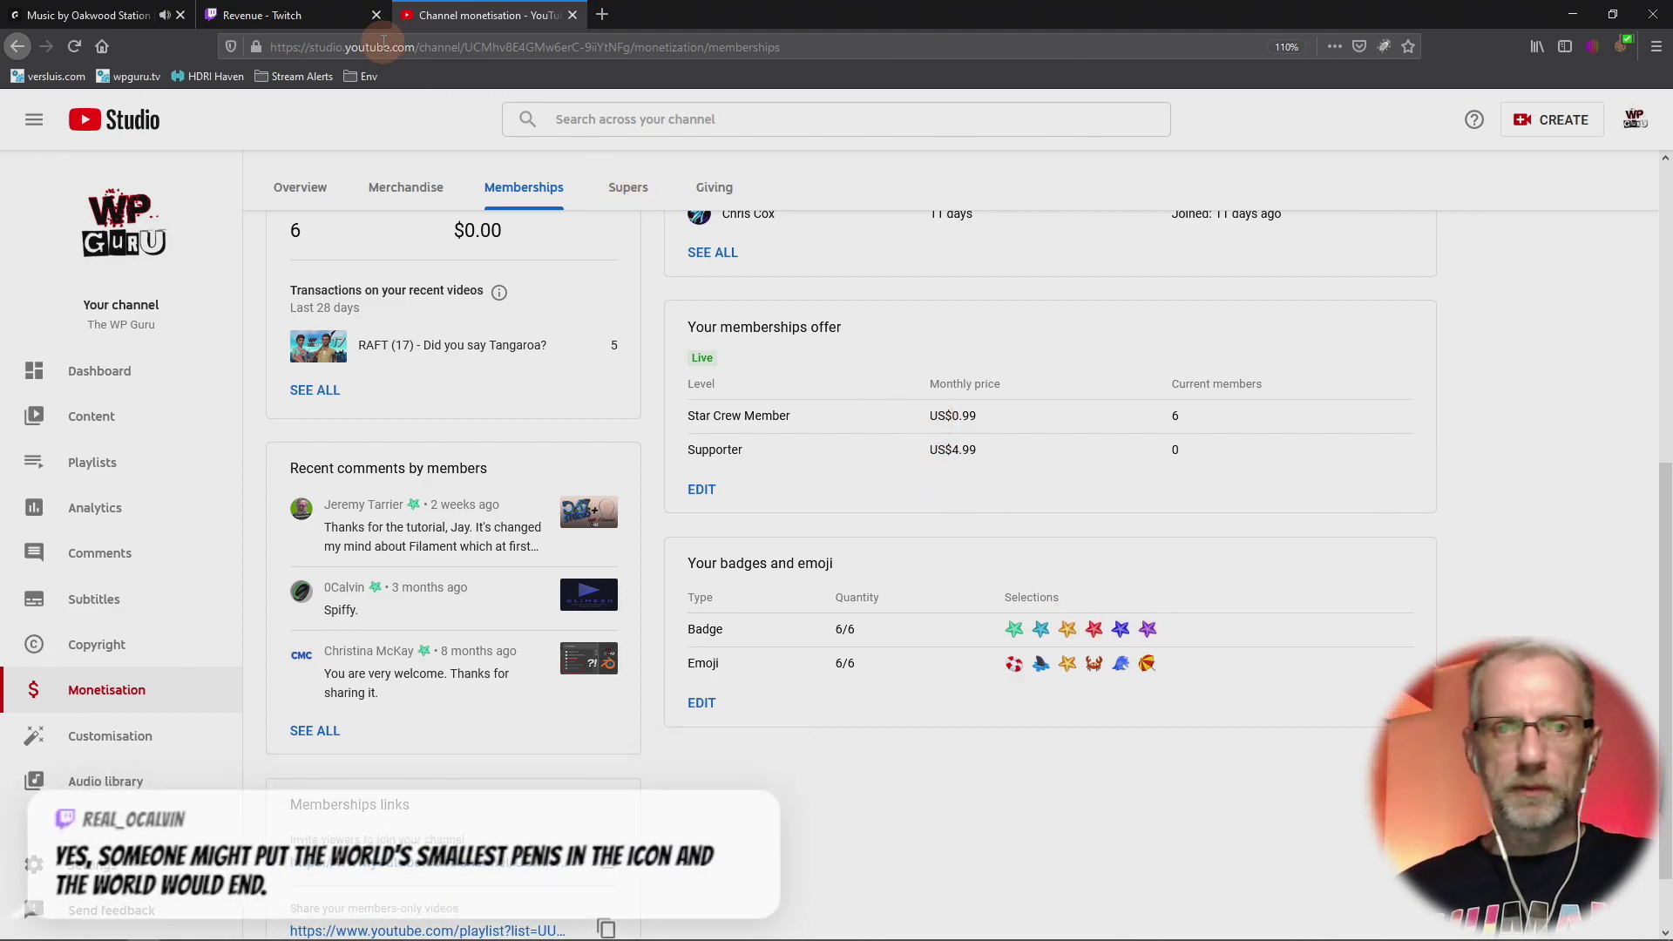
left_click(261, 15)
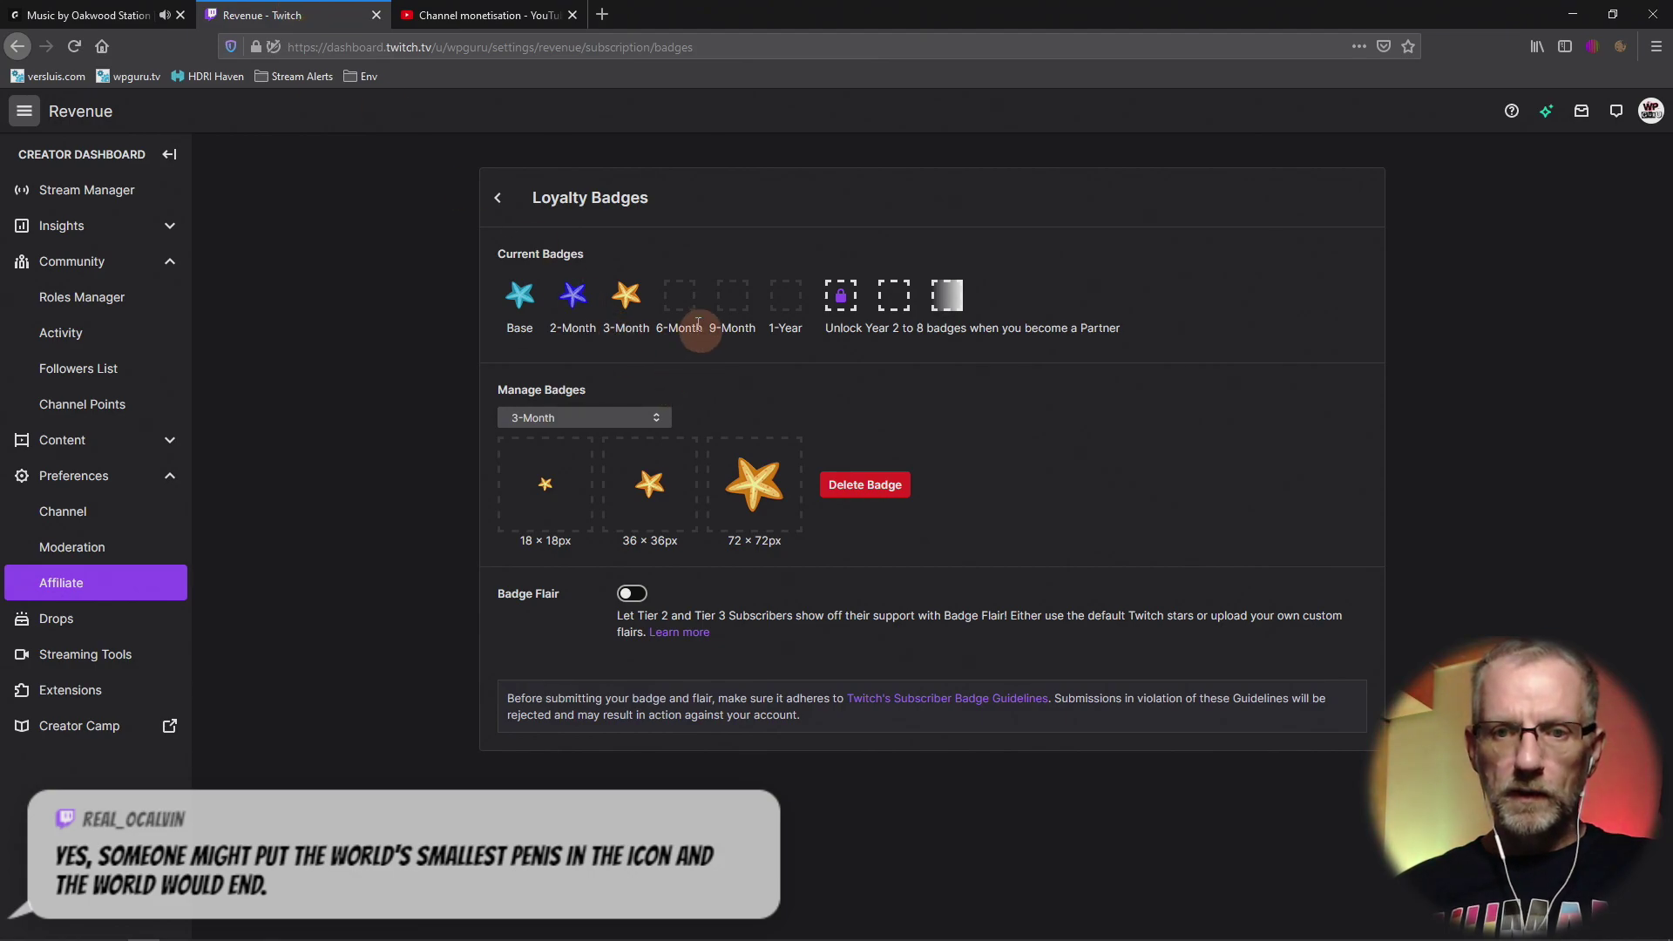
left_click(651, 419)
left_click(599, 494)
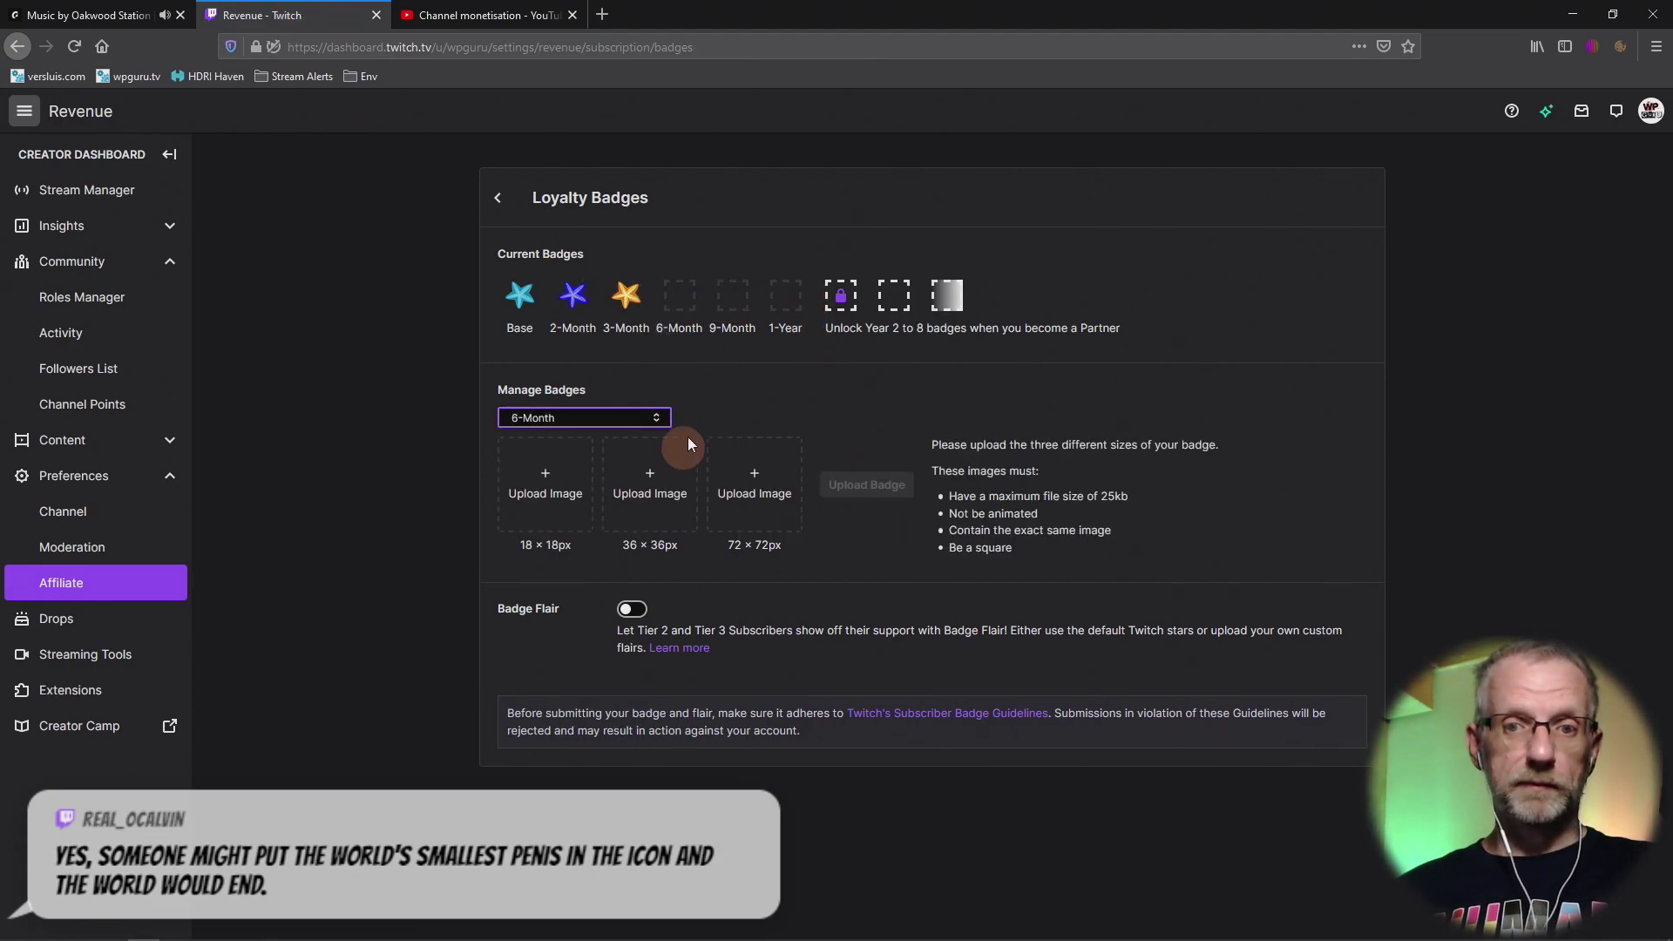
left_click(552, 504)
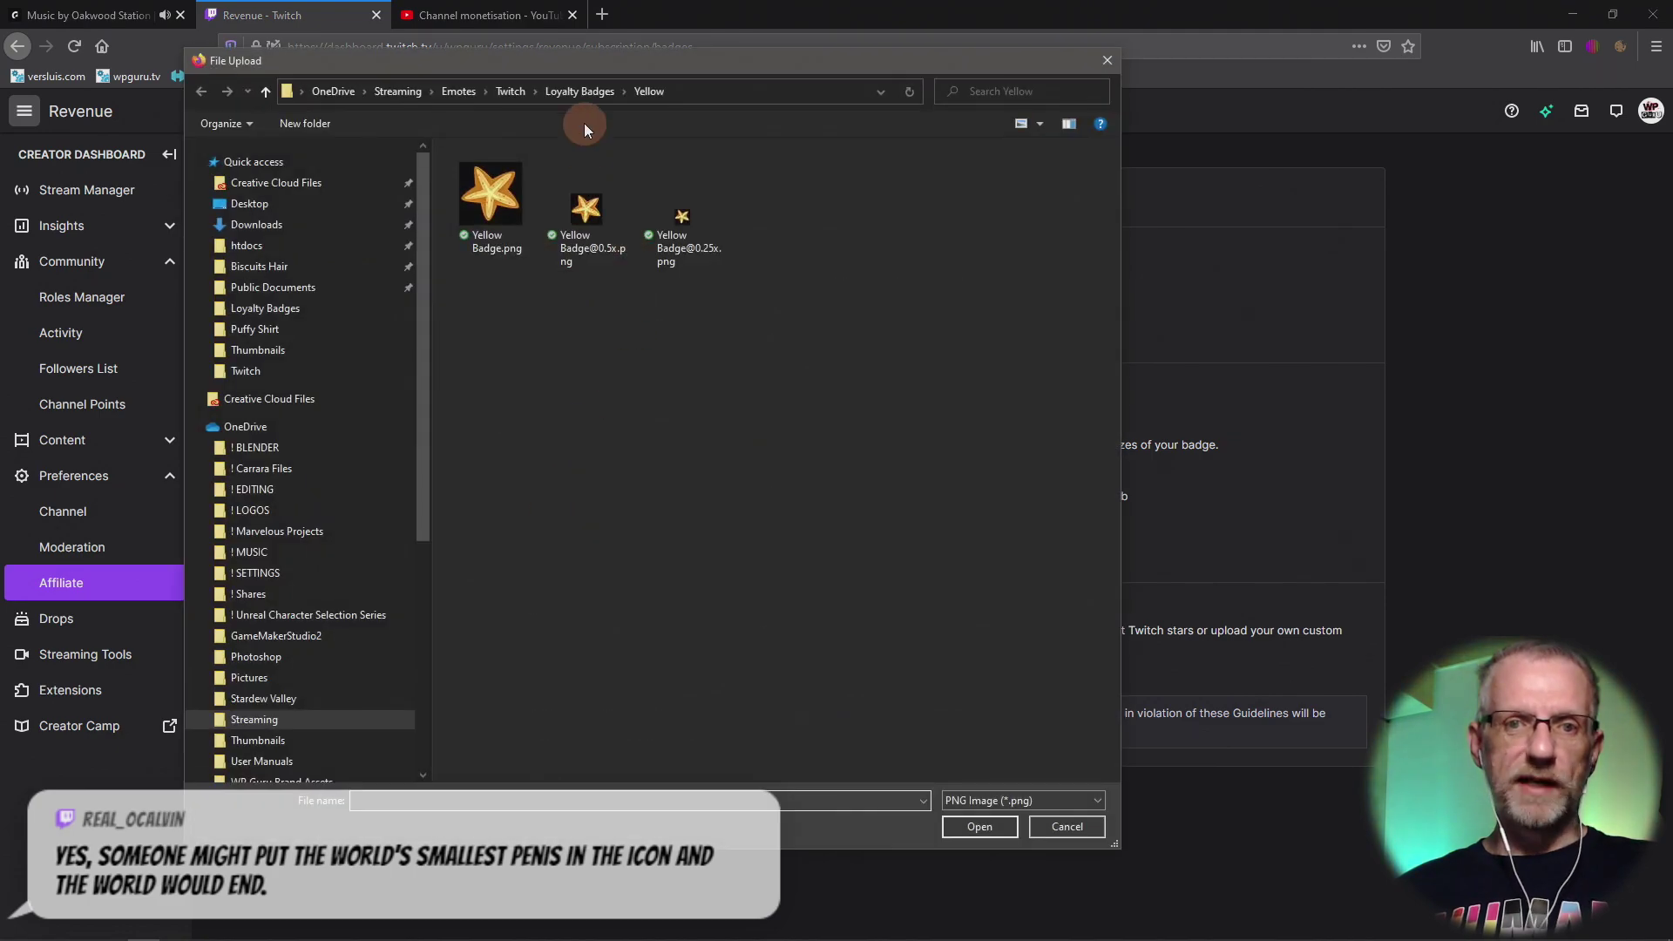
left_click(576, 92)
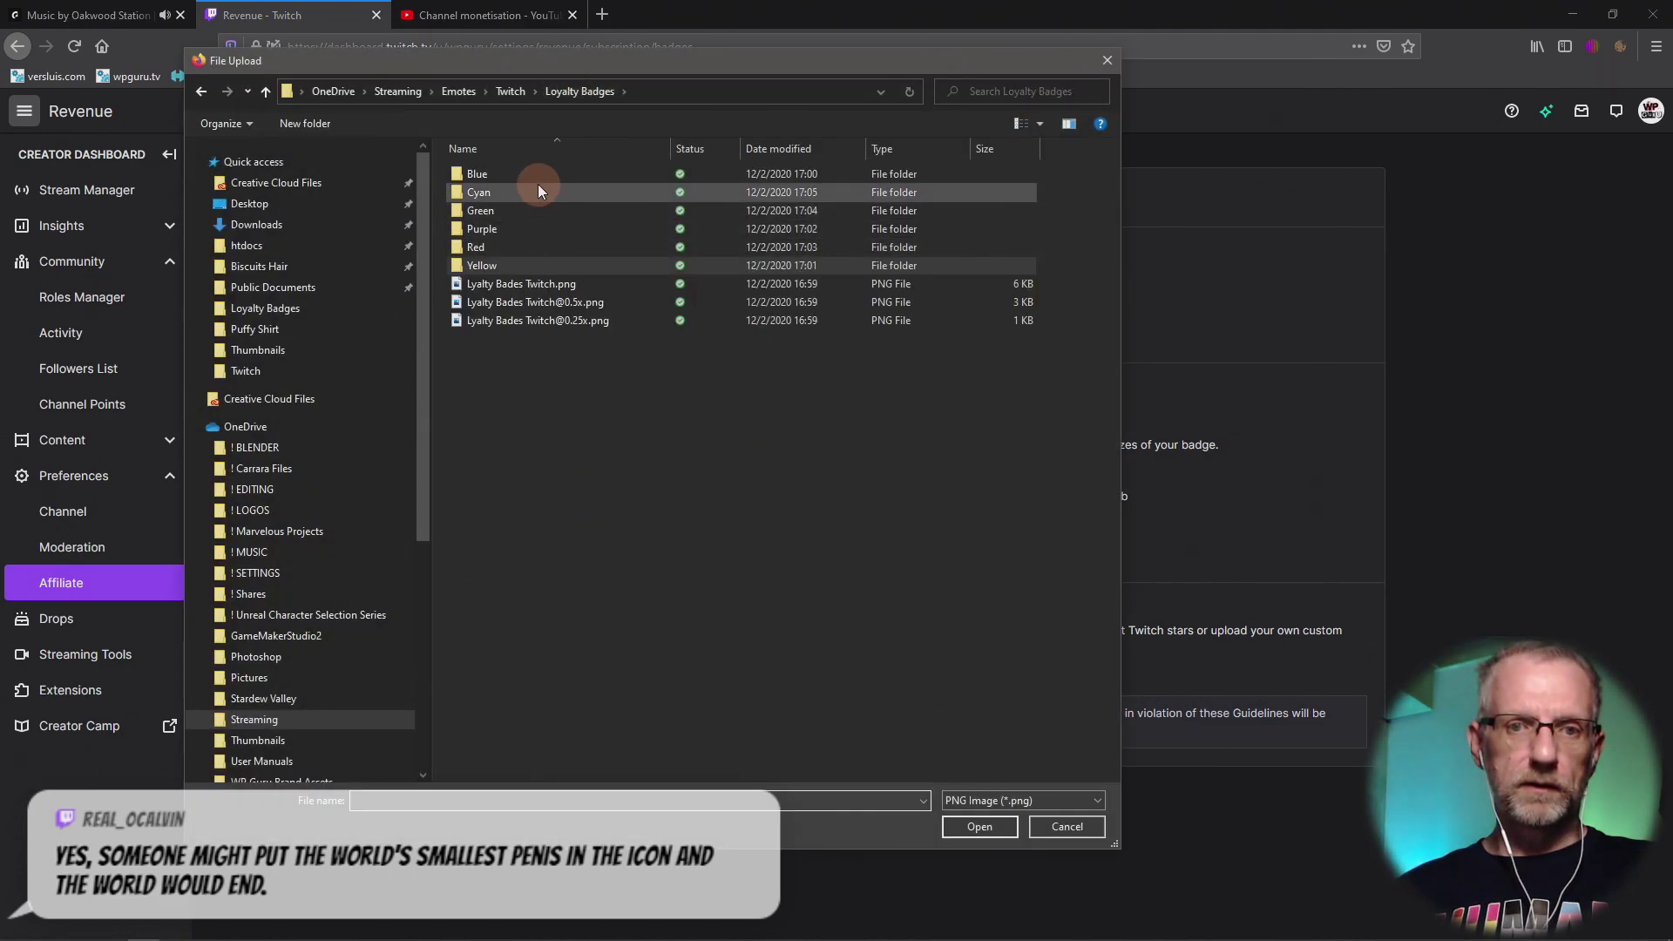
double_click(528, 247)
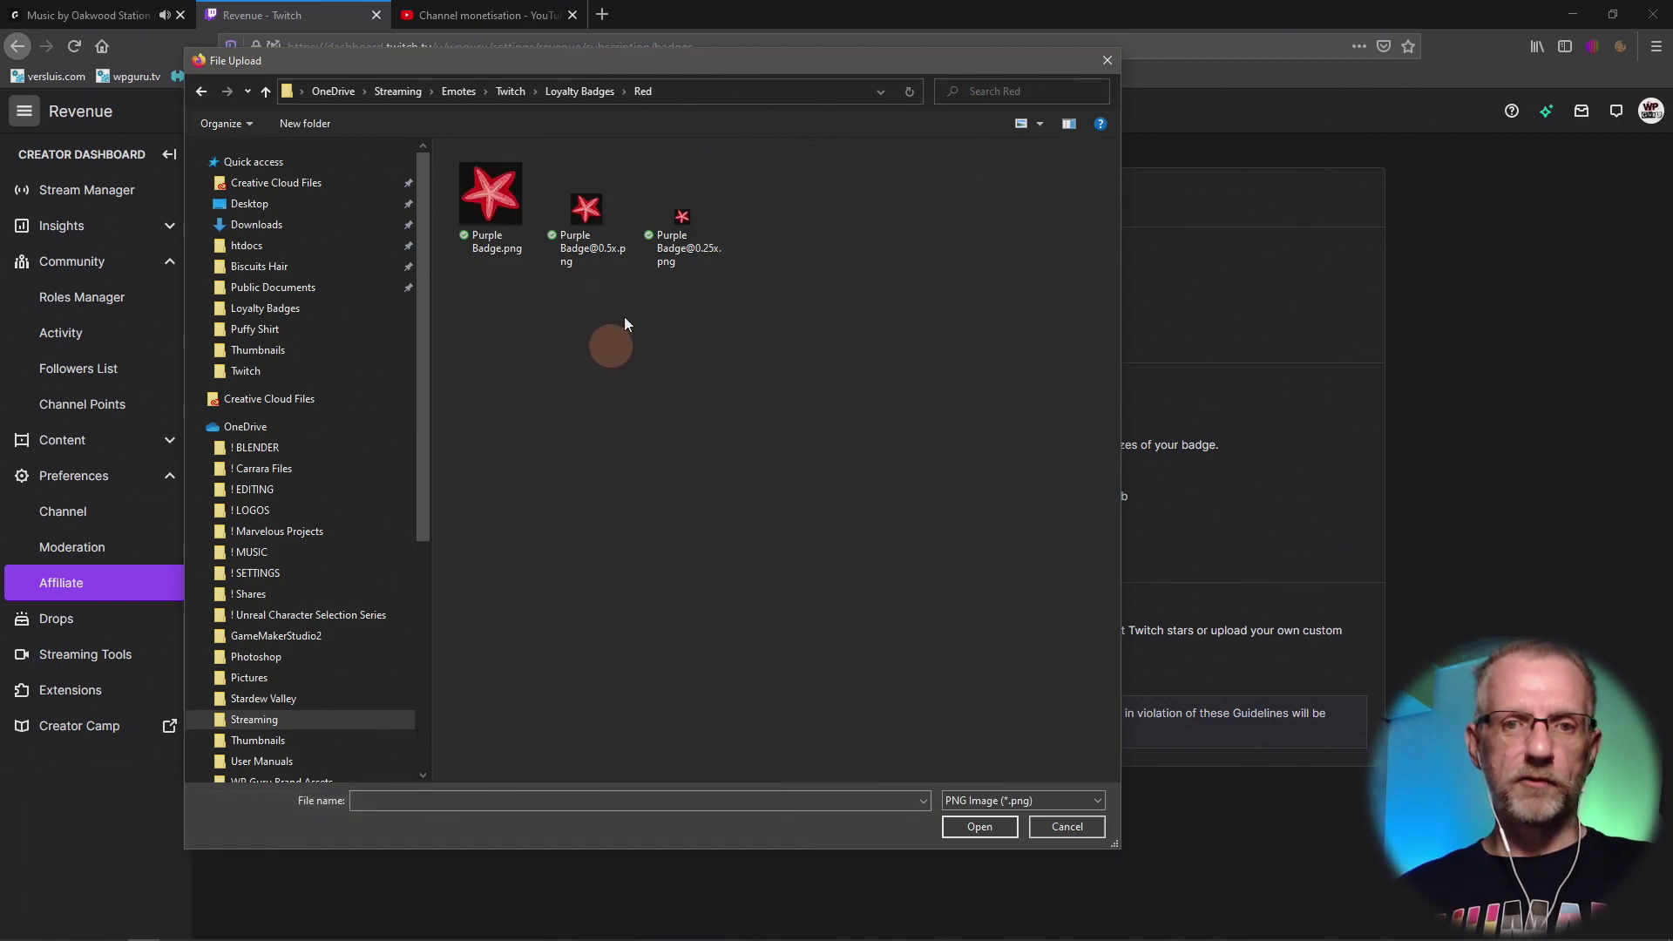
left_click(660, 235)
left_click(980, 827)
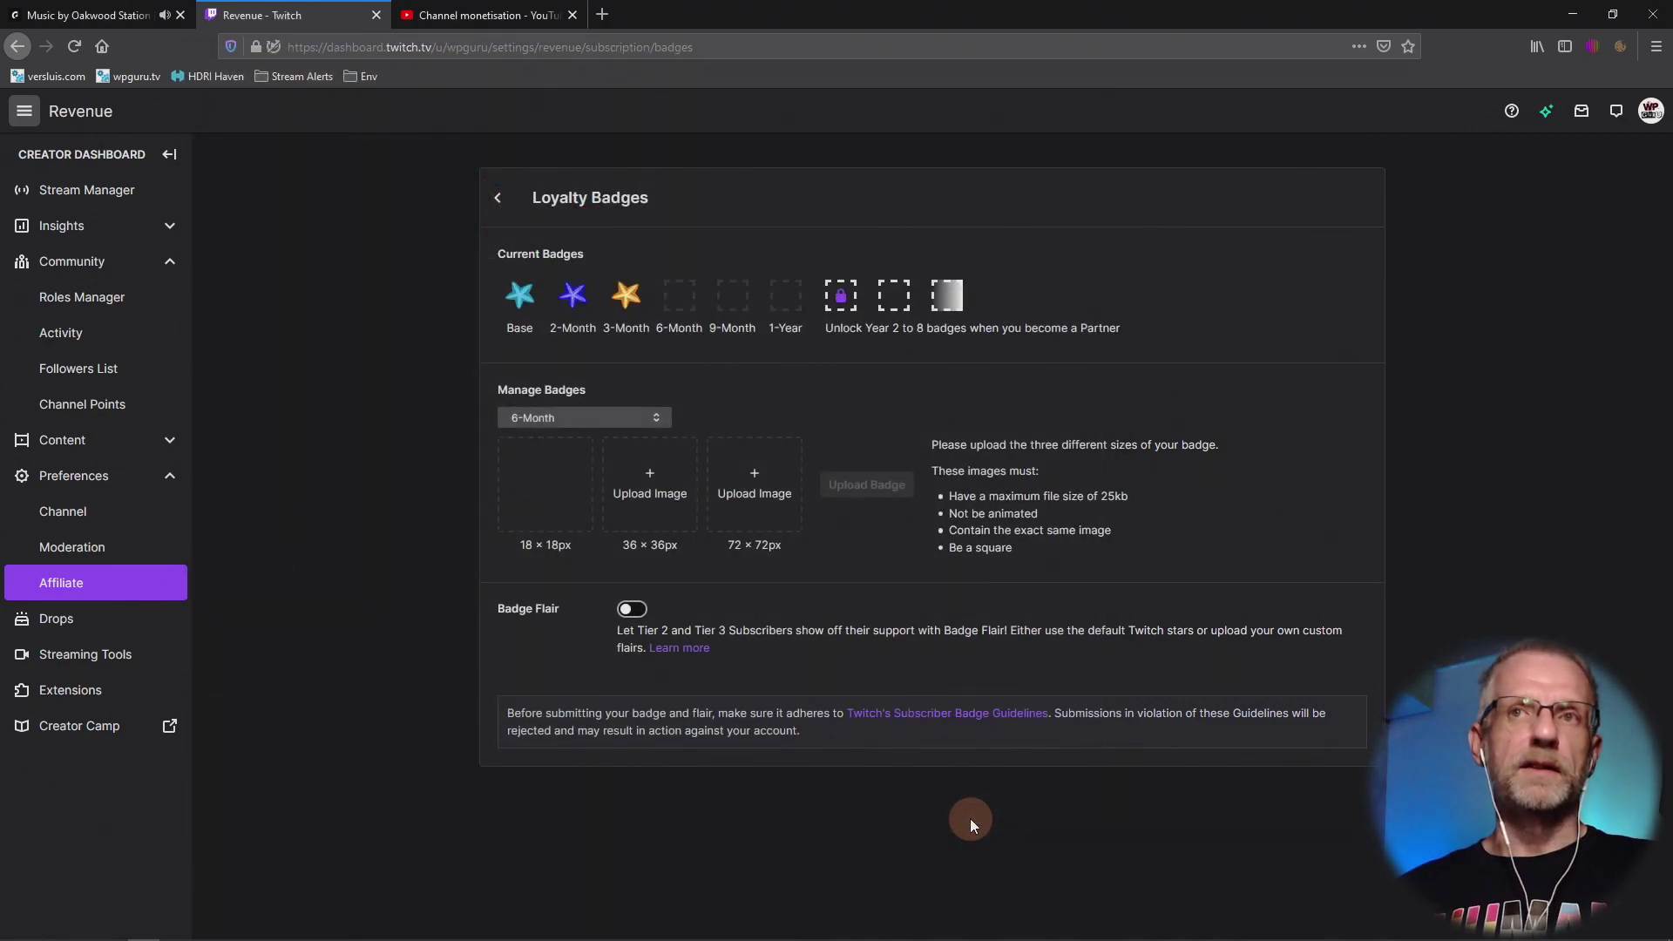
left_click(675, 501)
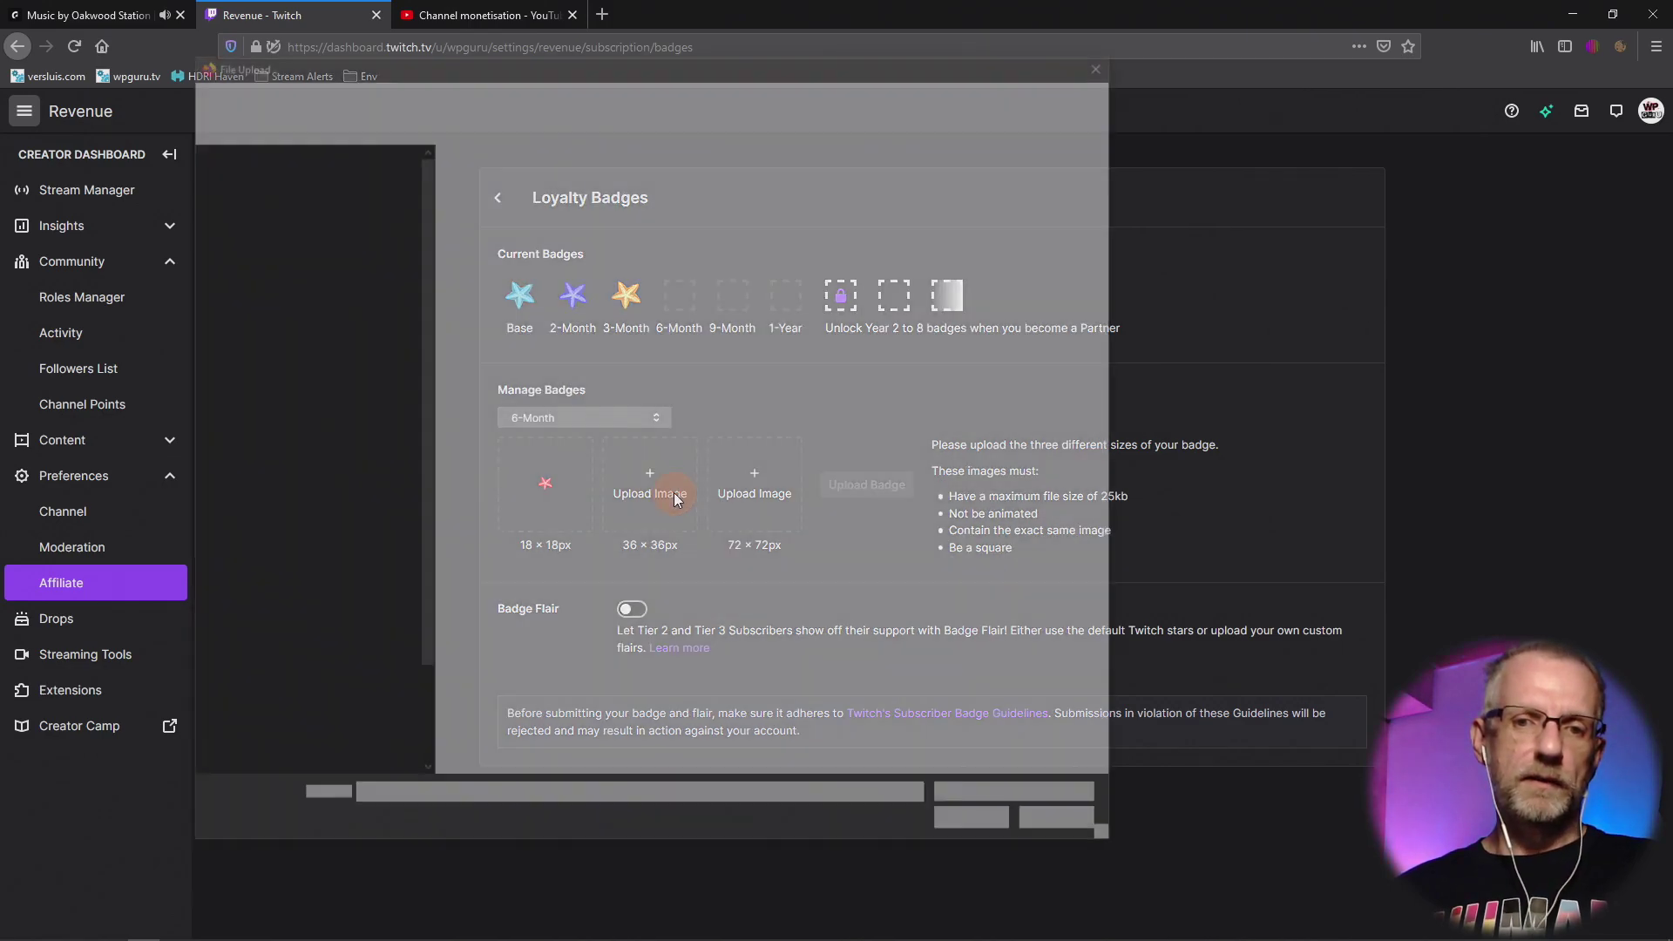
double_click(570, 228)
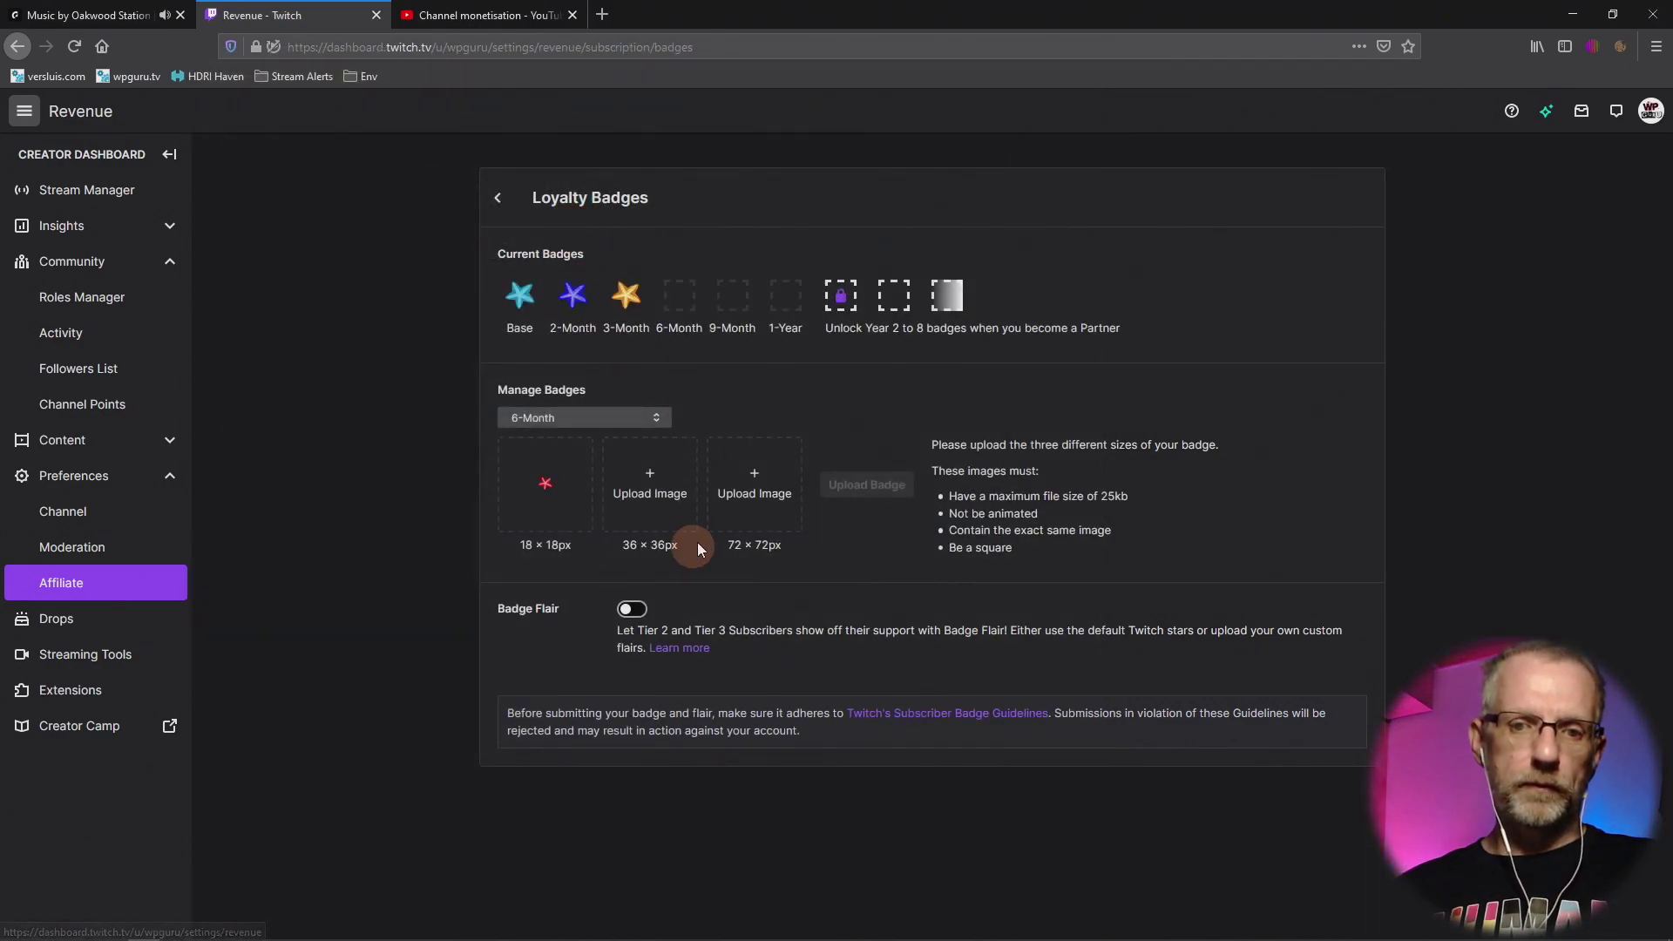
left_click(753, 495)
double_click(483, 216)
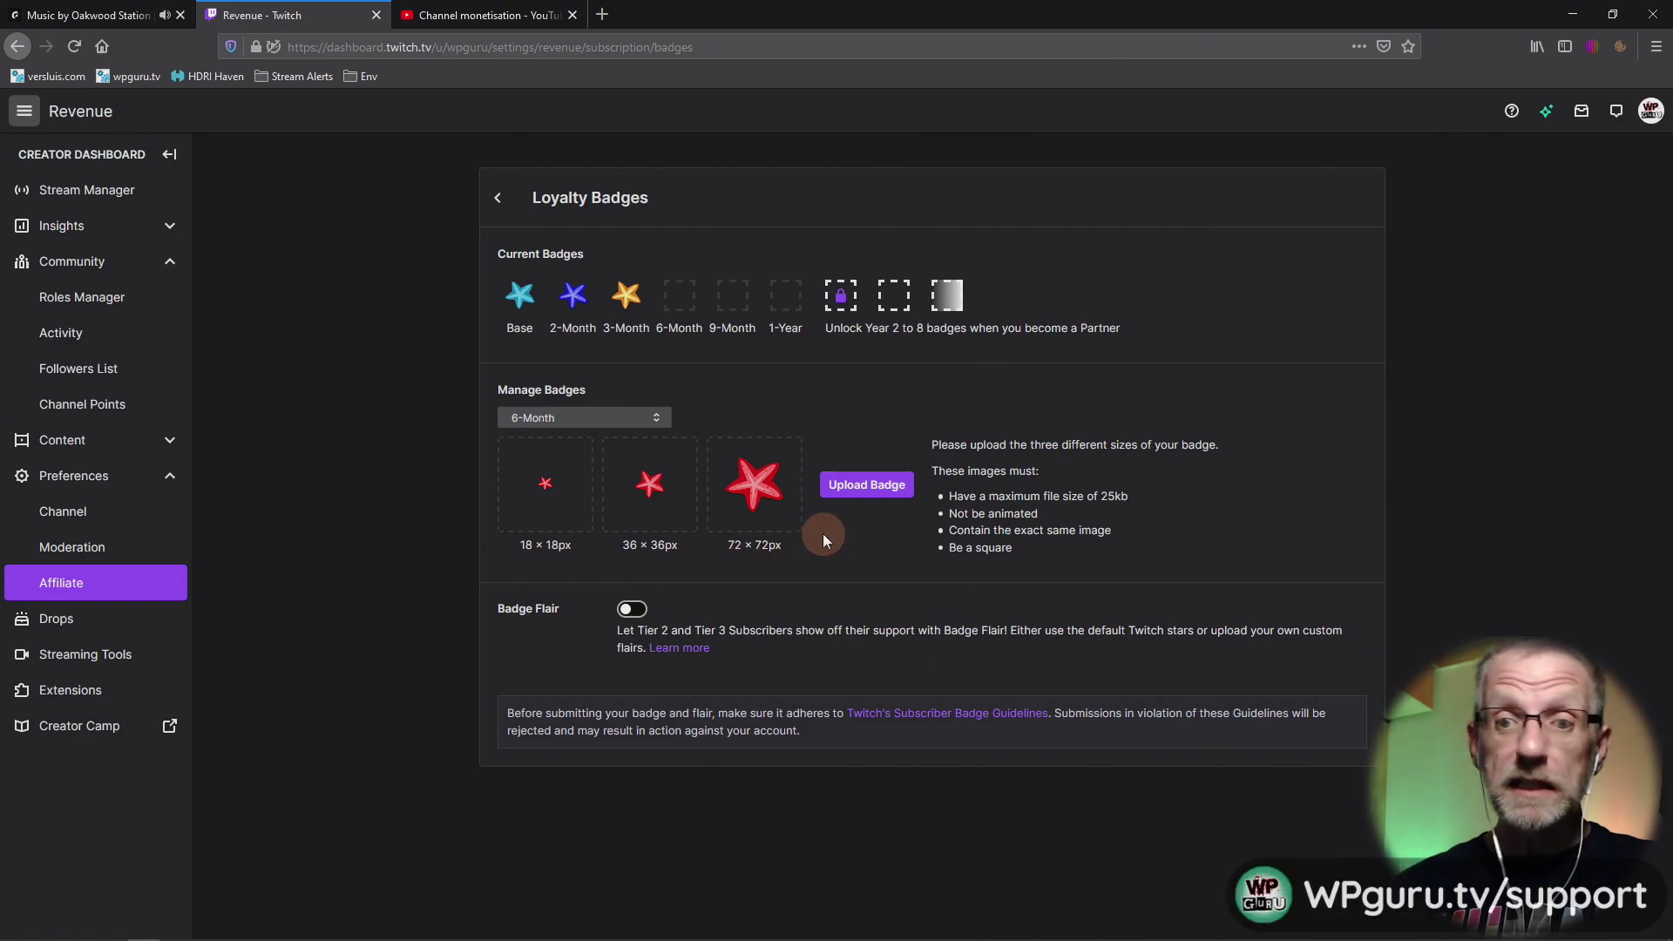
left_click(865, 485)
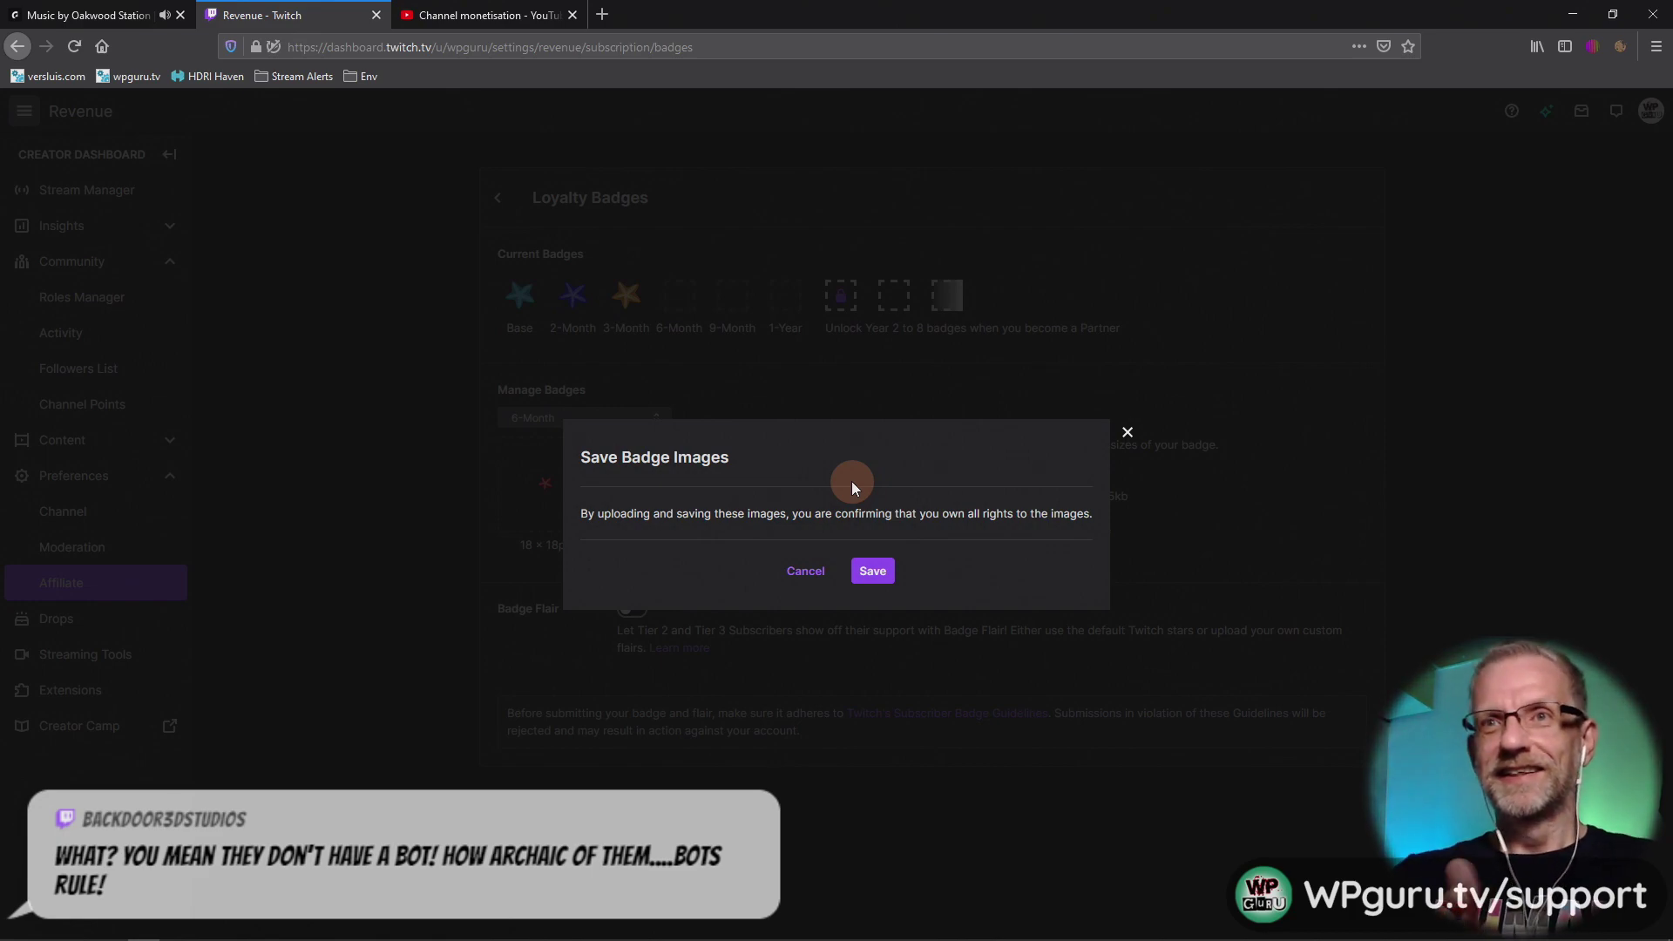
left_click(866, 572)
Select the 9-Month badge as the one to manage, and switch to YouTube Studio's Memberships page to check the next badge colour.
left_click(551, 329)
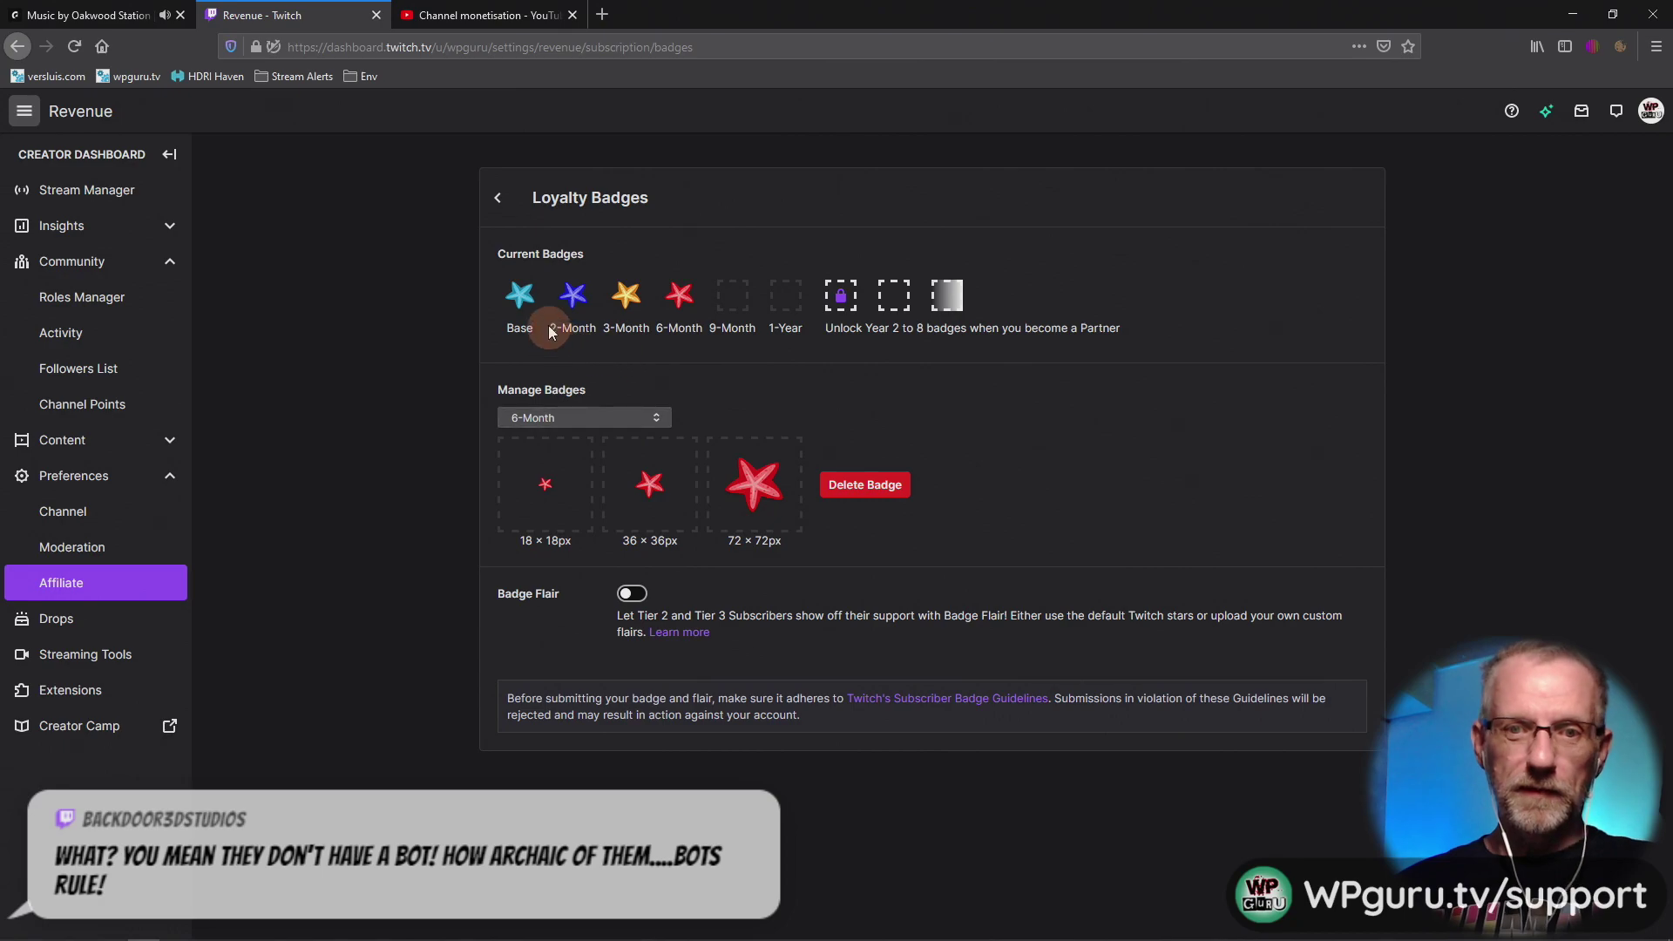
left_click(652, 419)
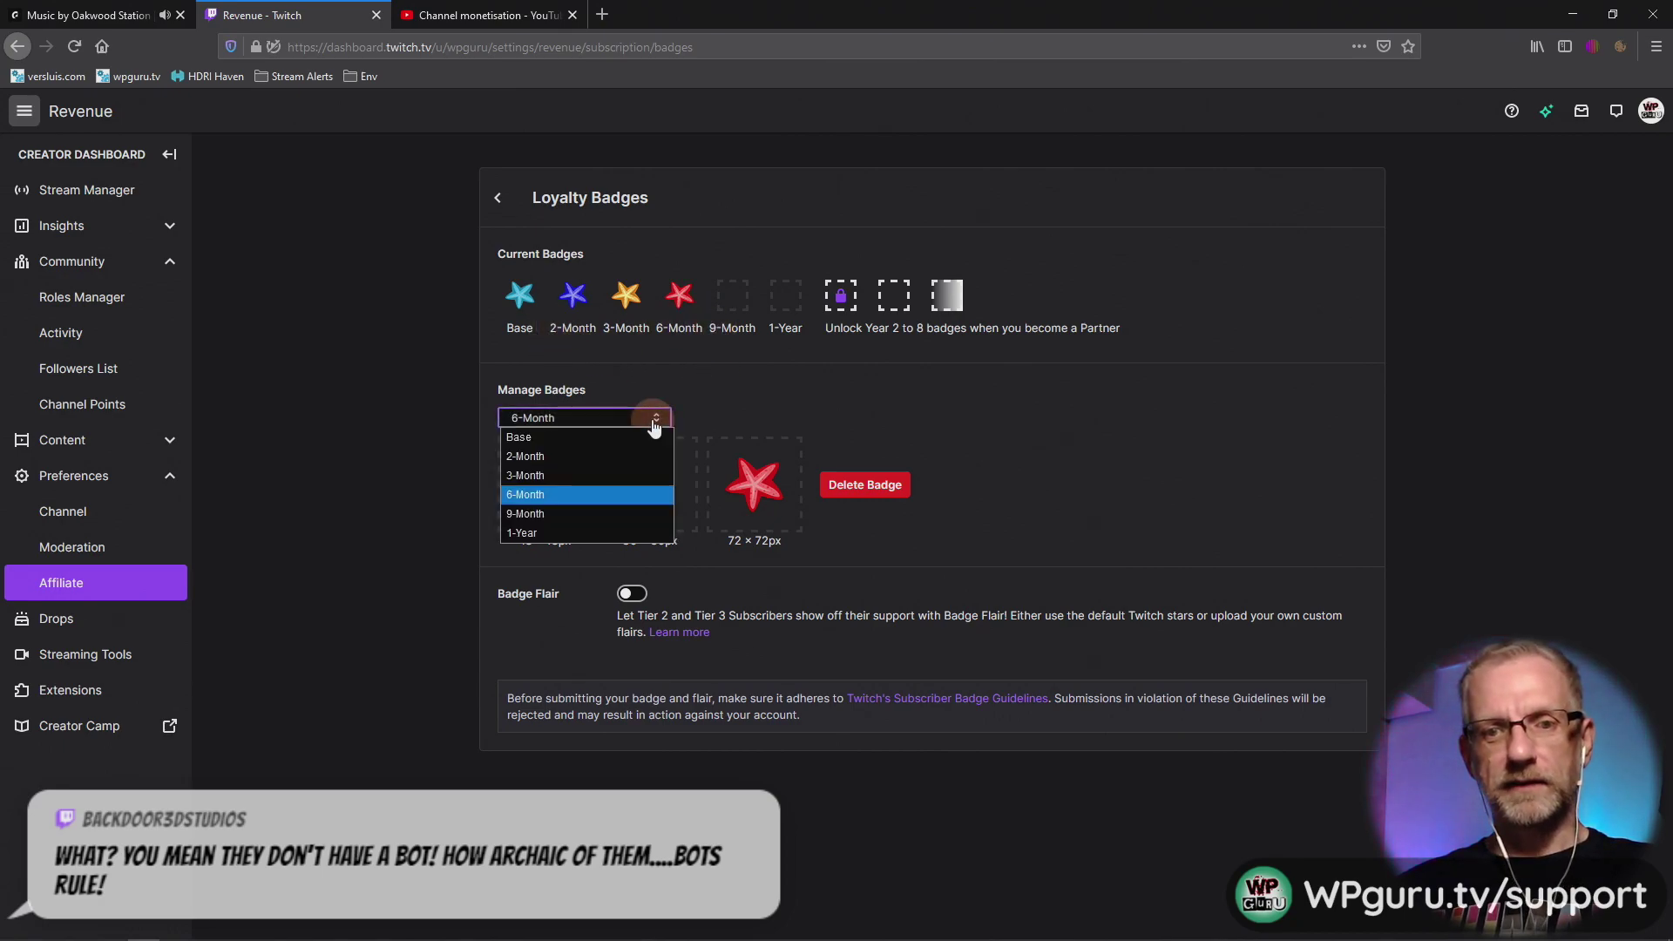
left_click(614, 513)
left_click(475, 11)
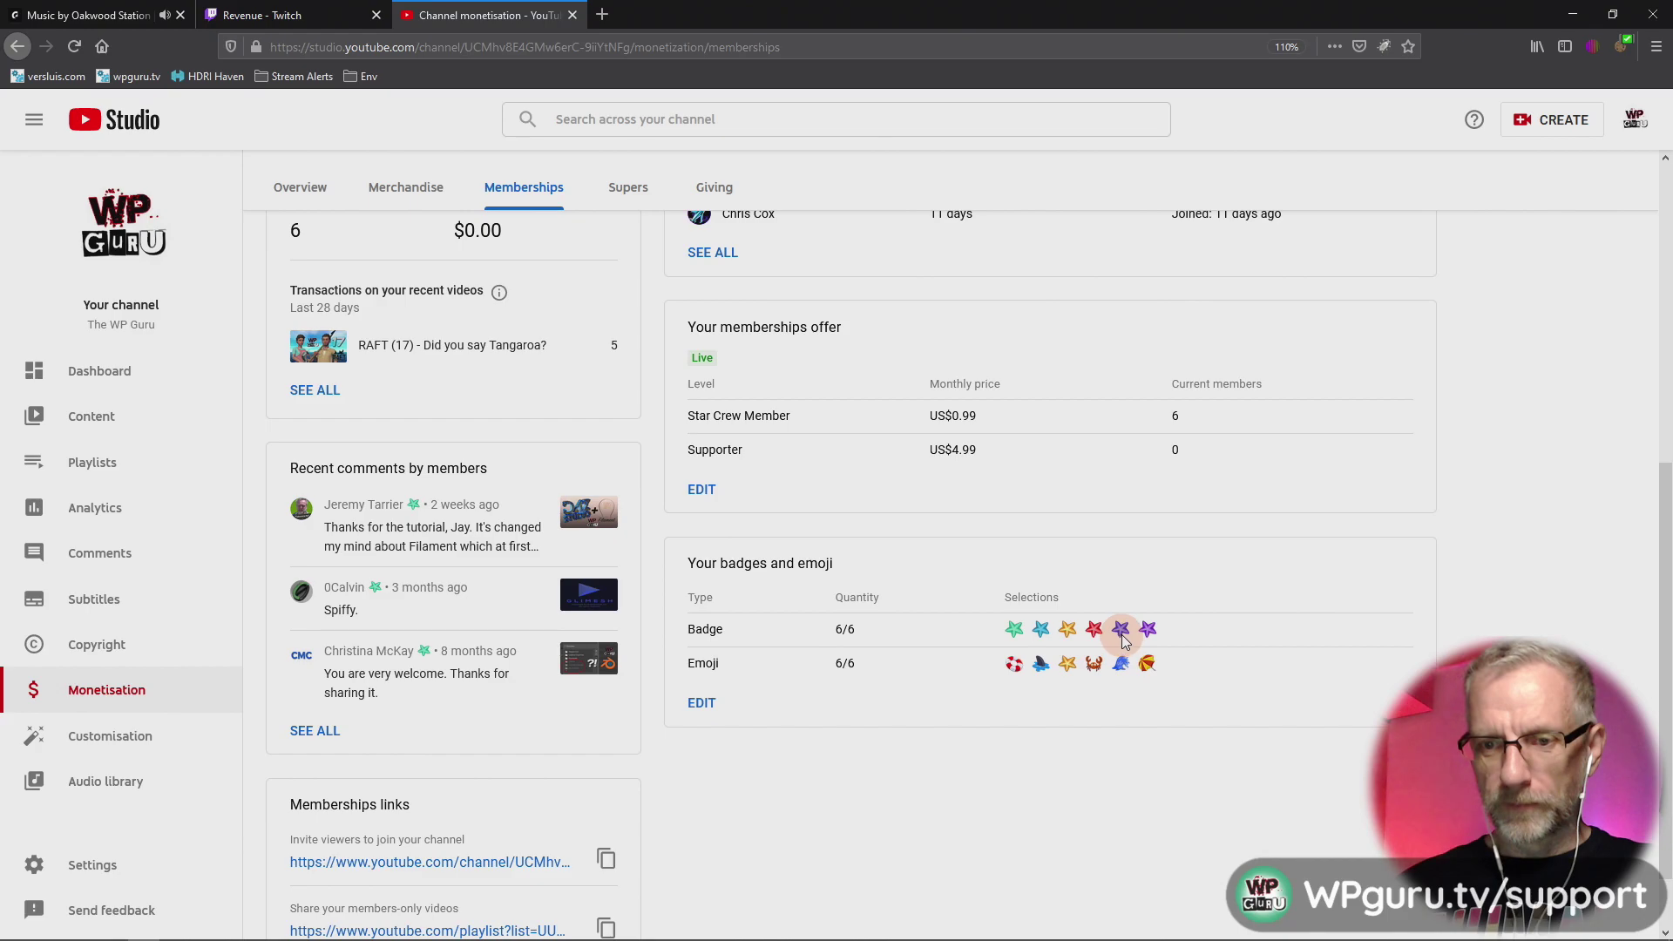
left_click(261, 14)
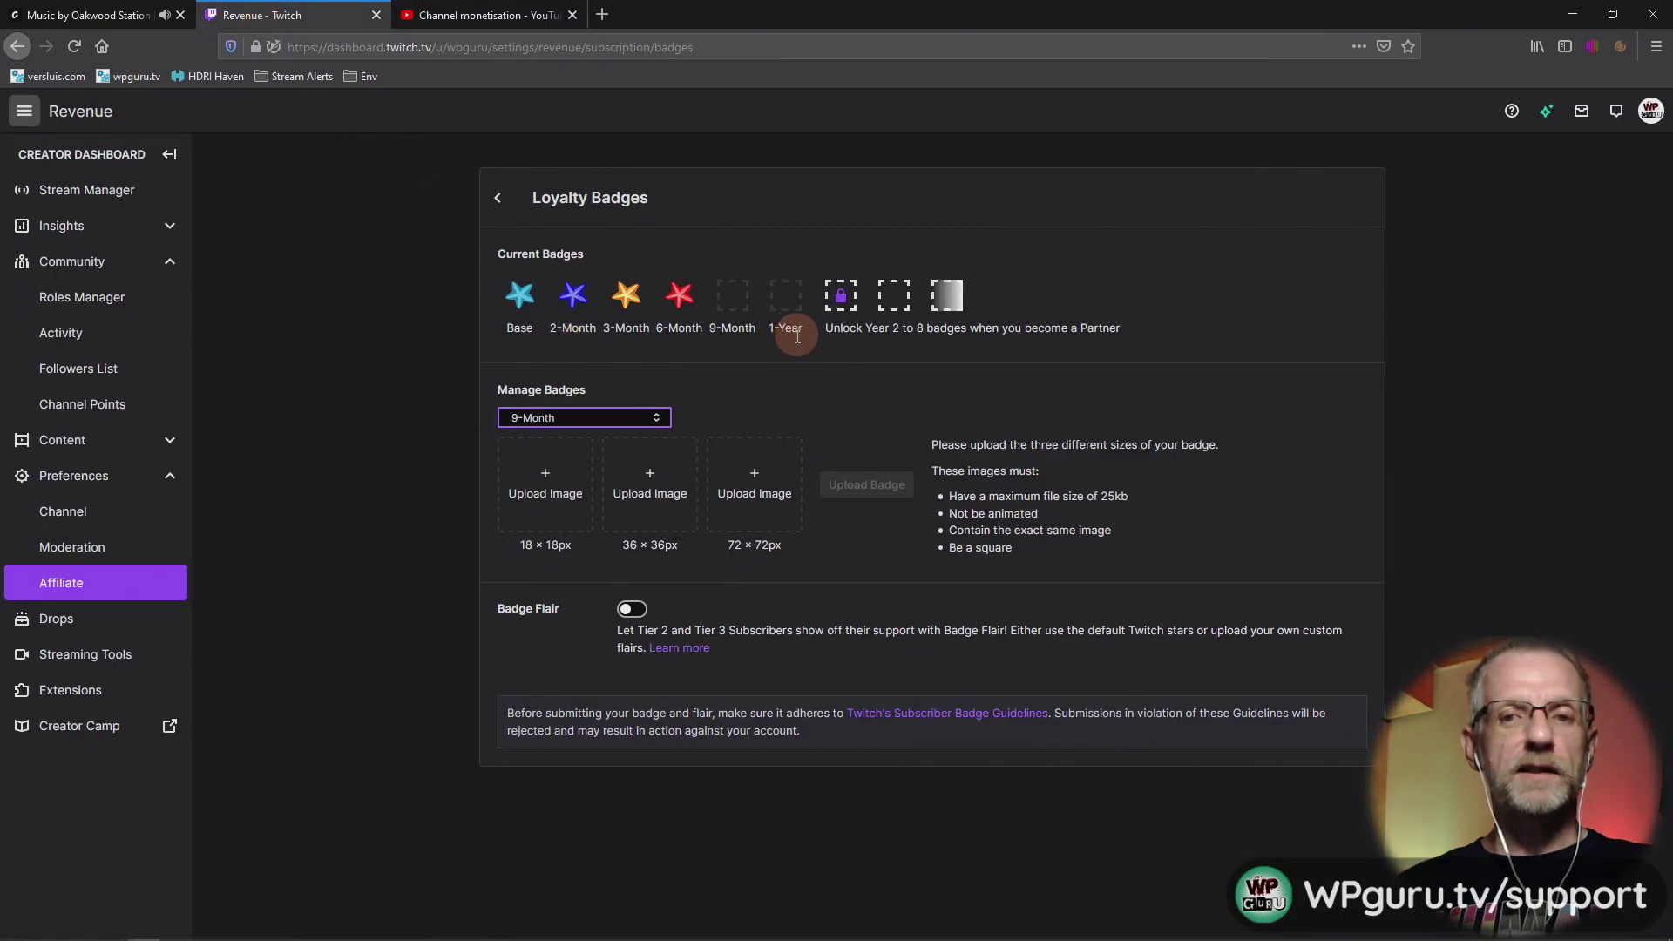
left_click(515, 494)
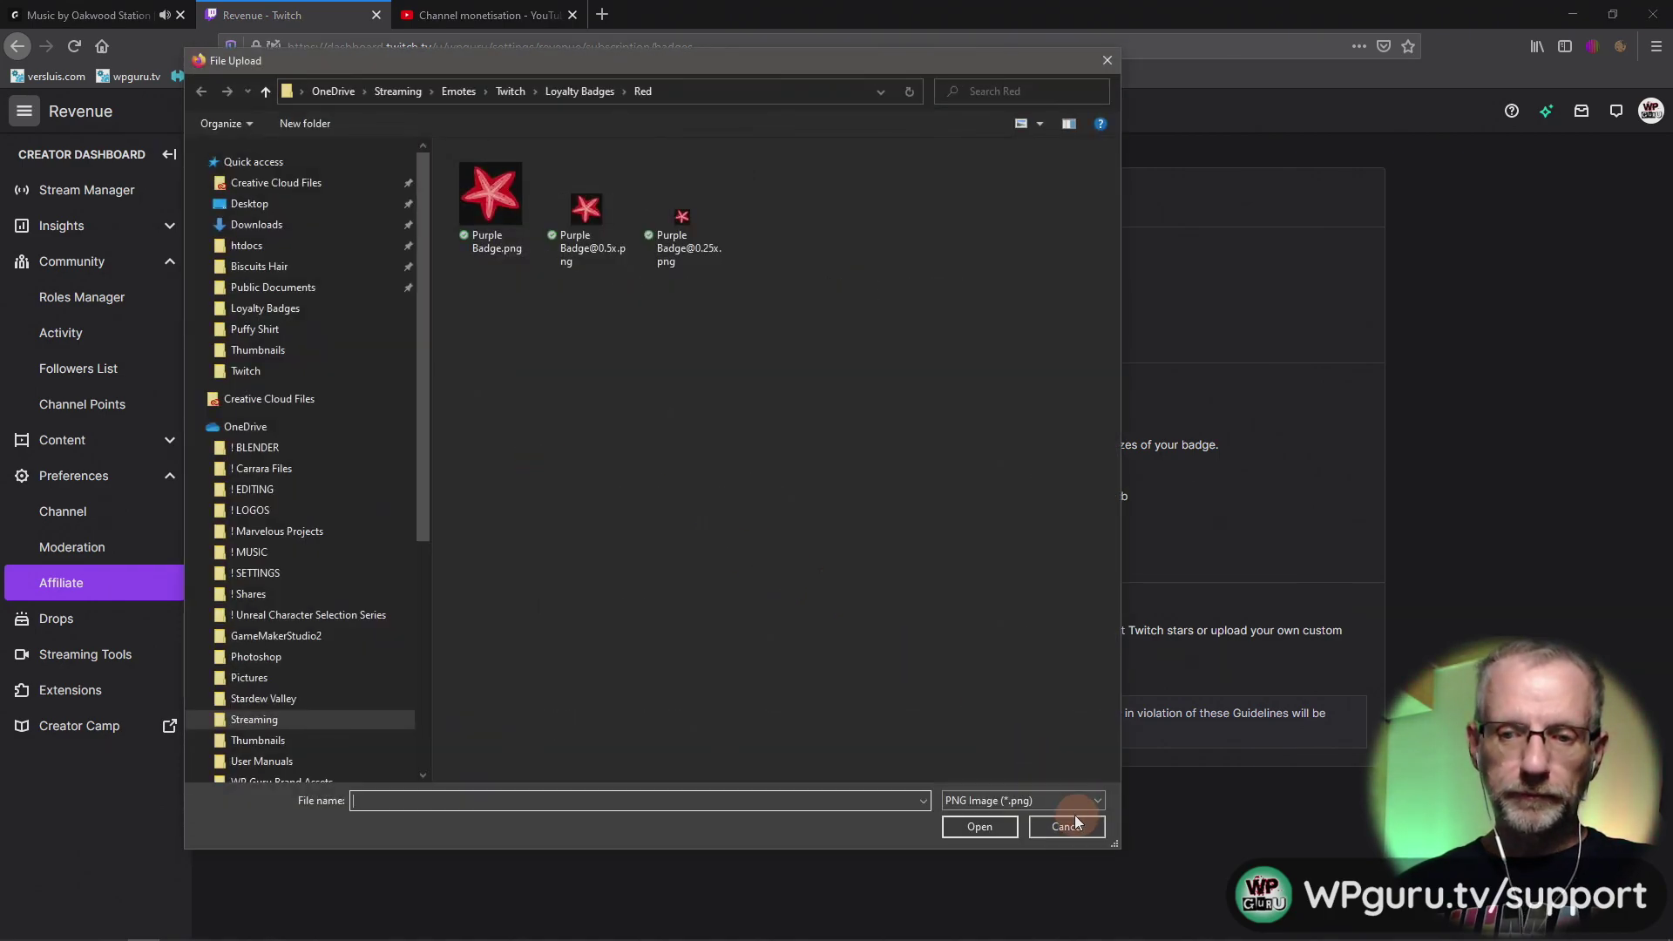
left_click(1067, 827)
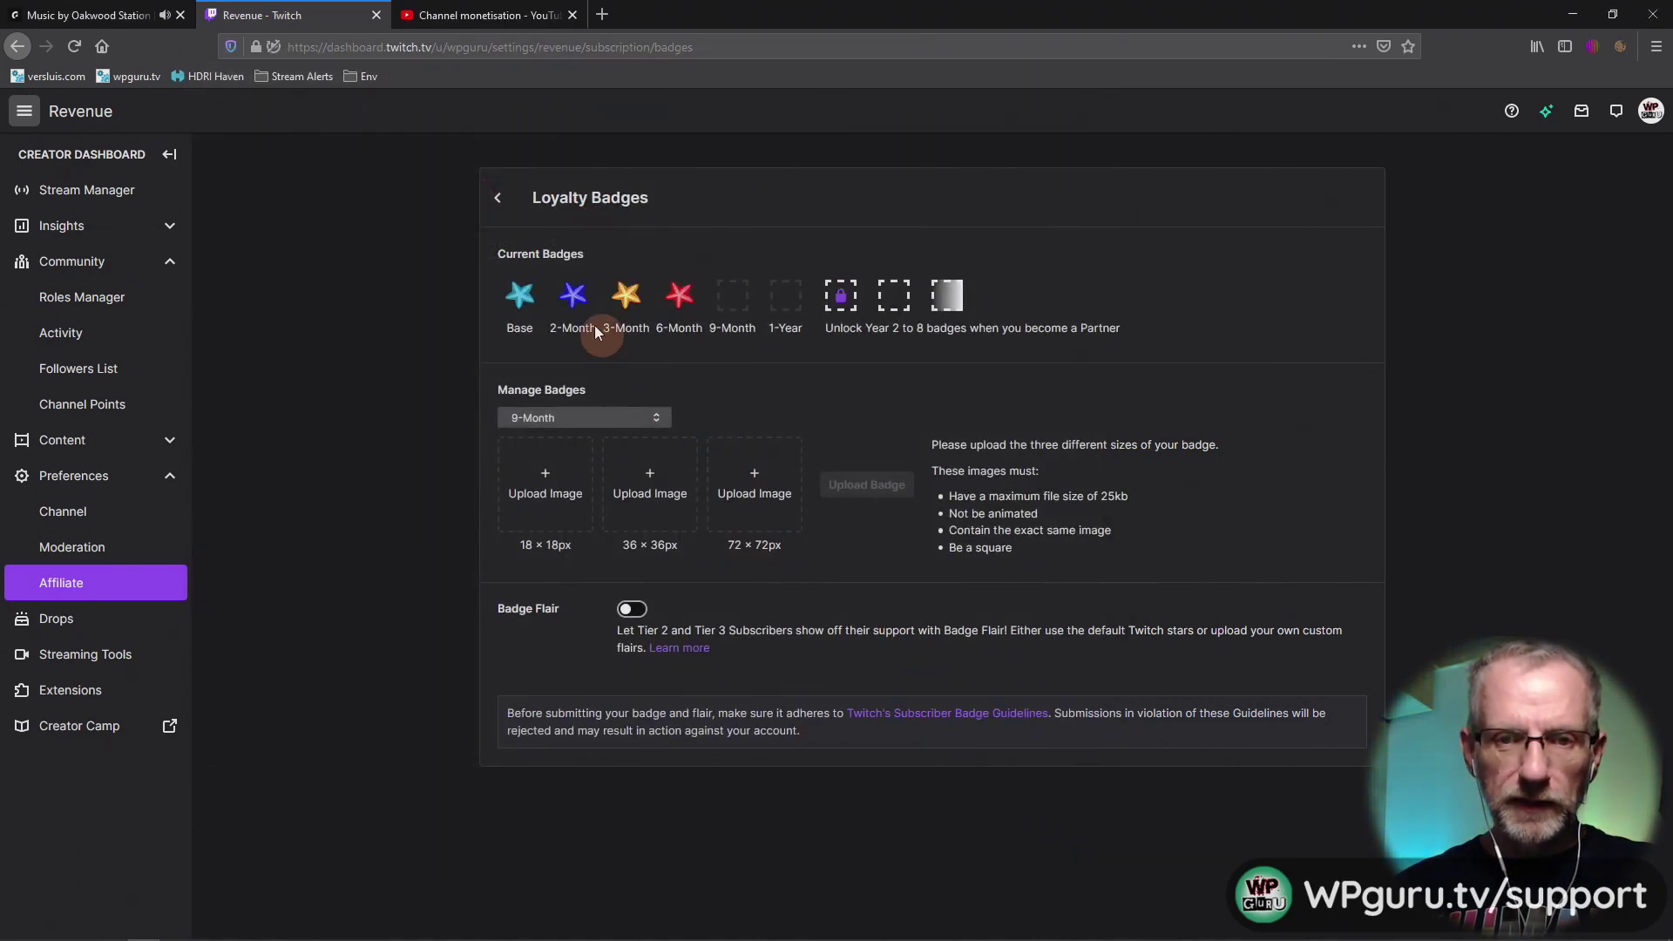
left_click(484, 16)
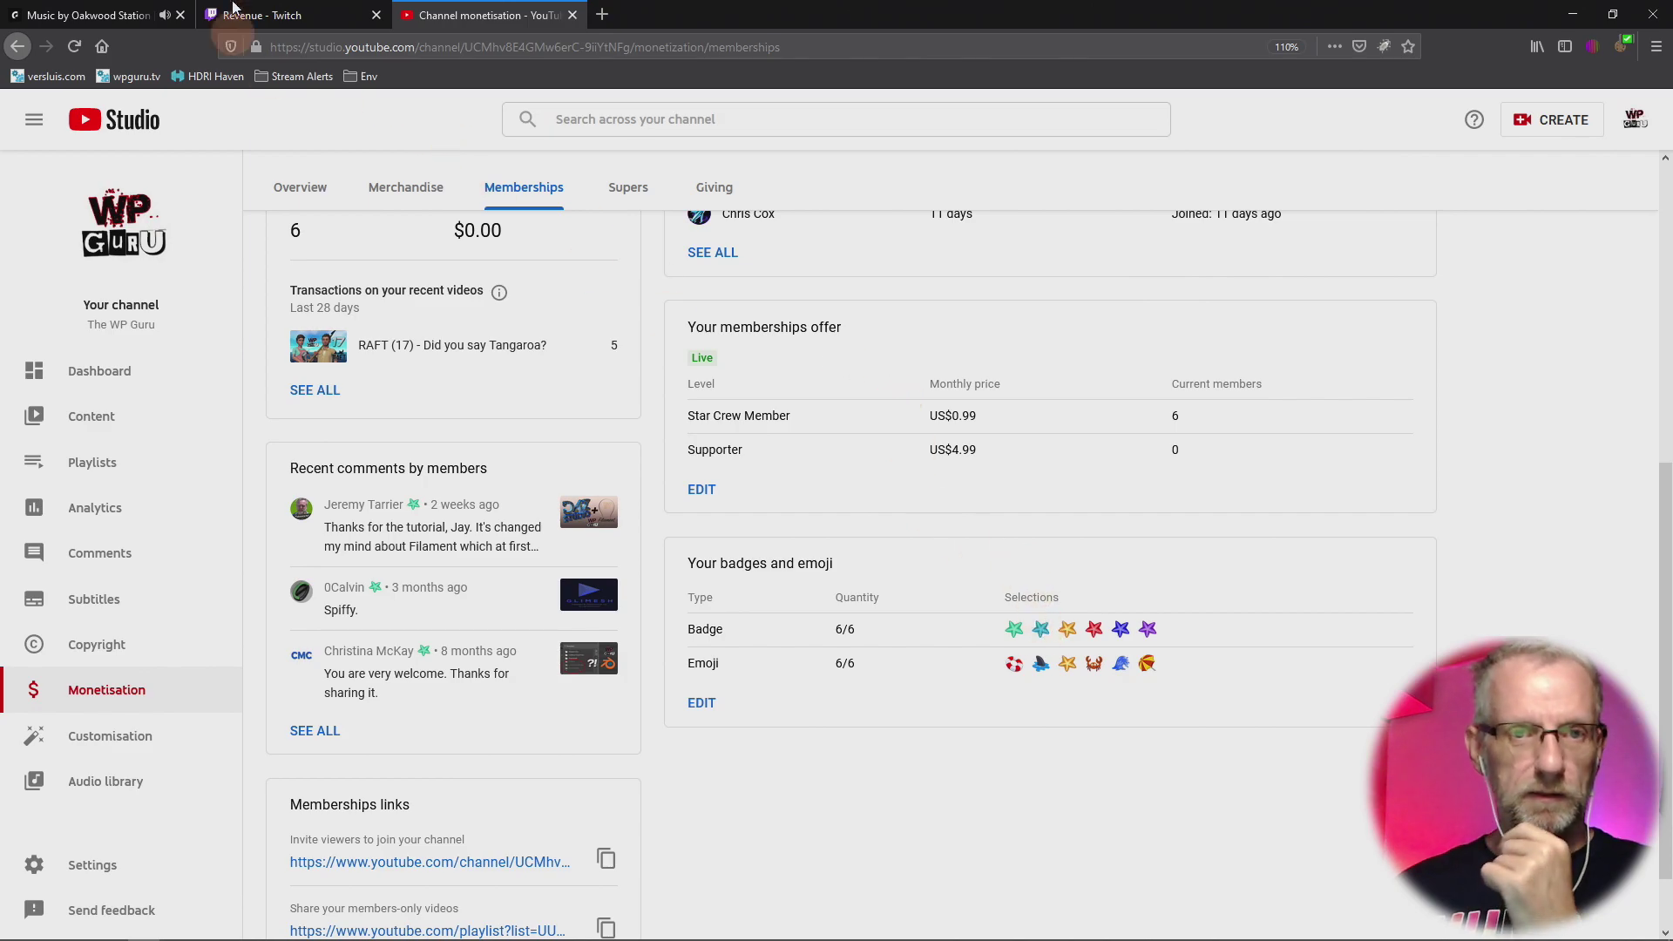
left_click(257, 14)
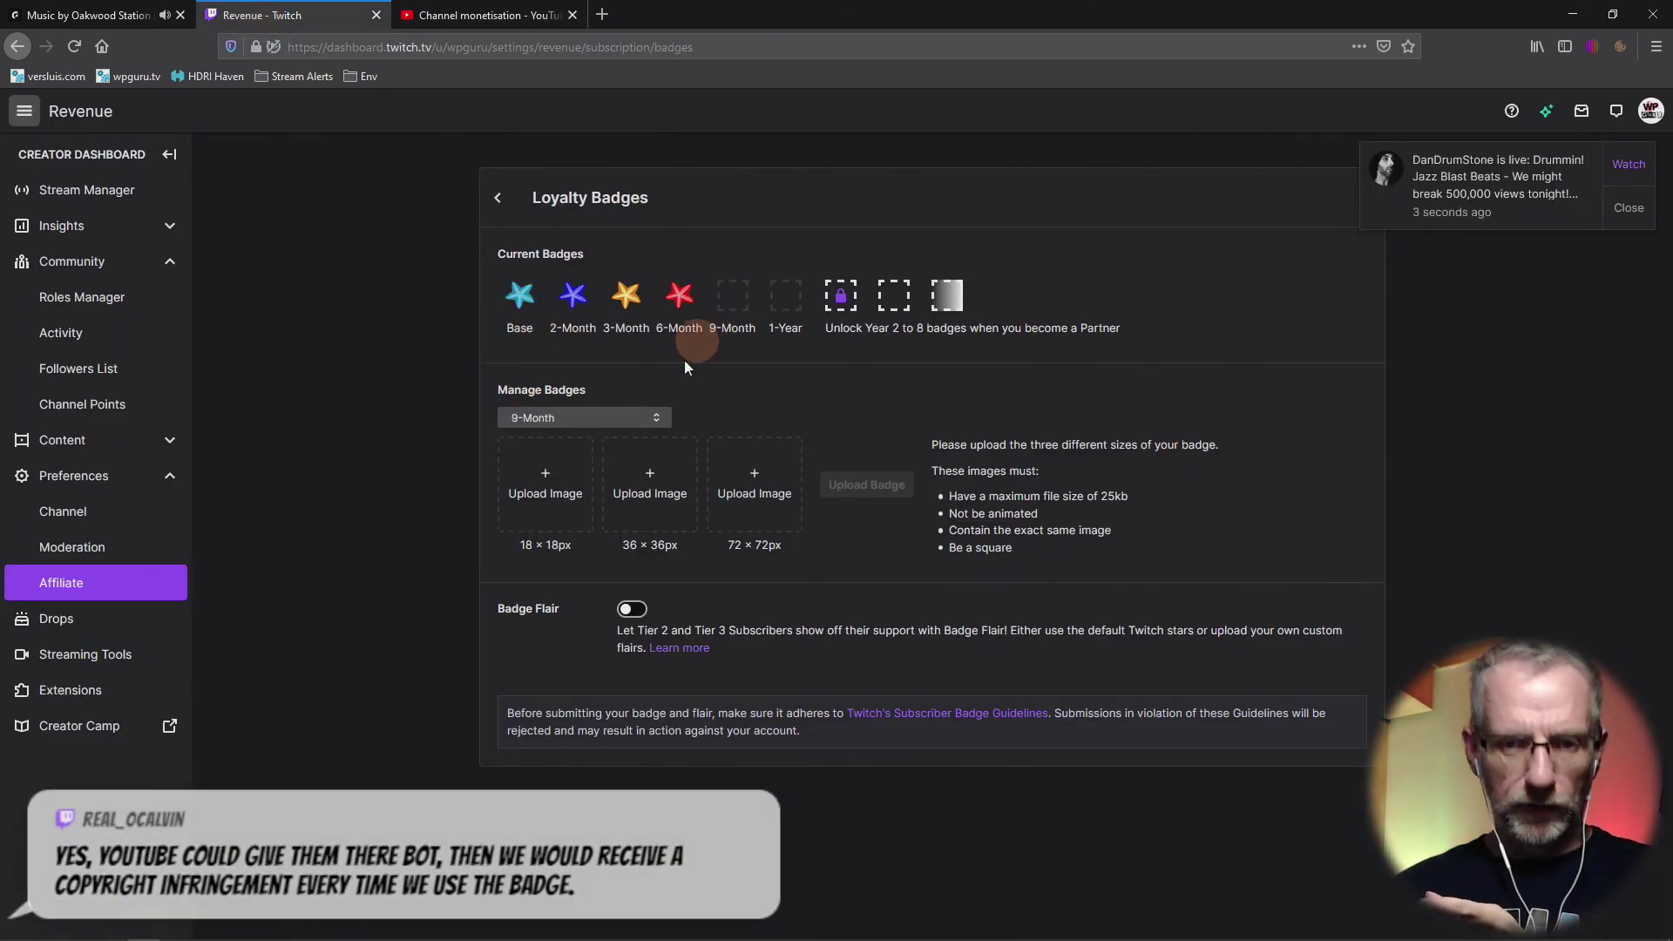
left_click(545, 480)
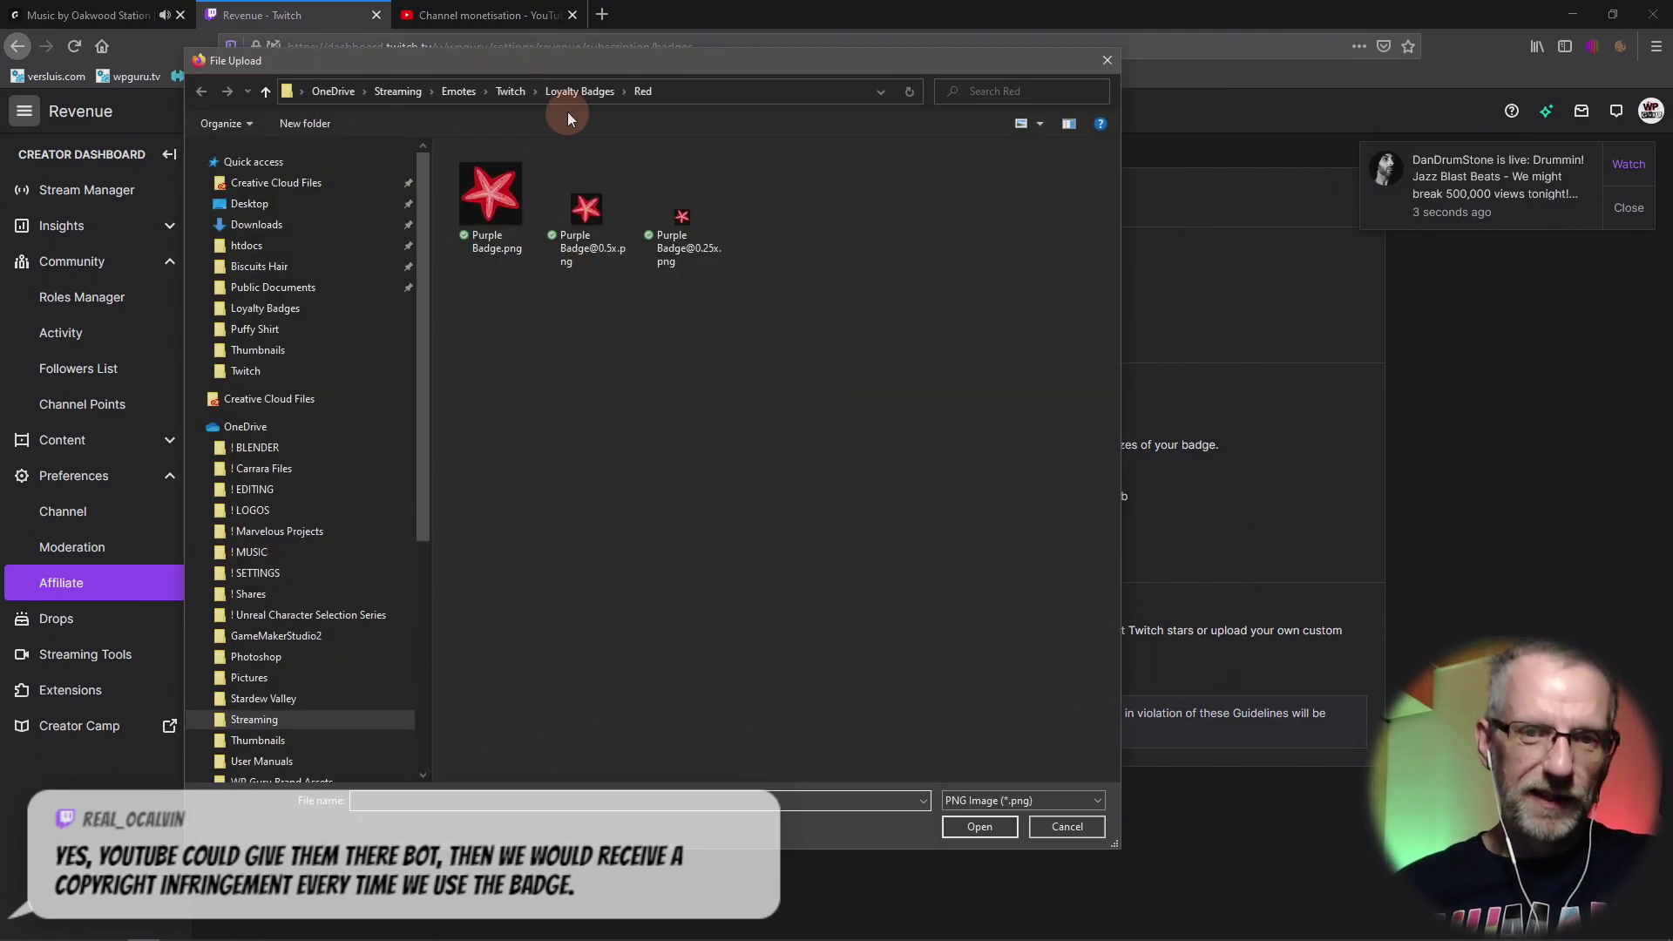
left_click(579, 93)
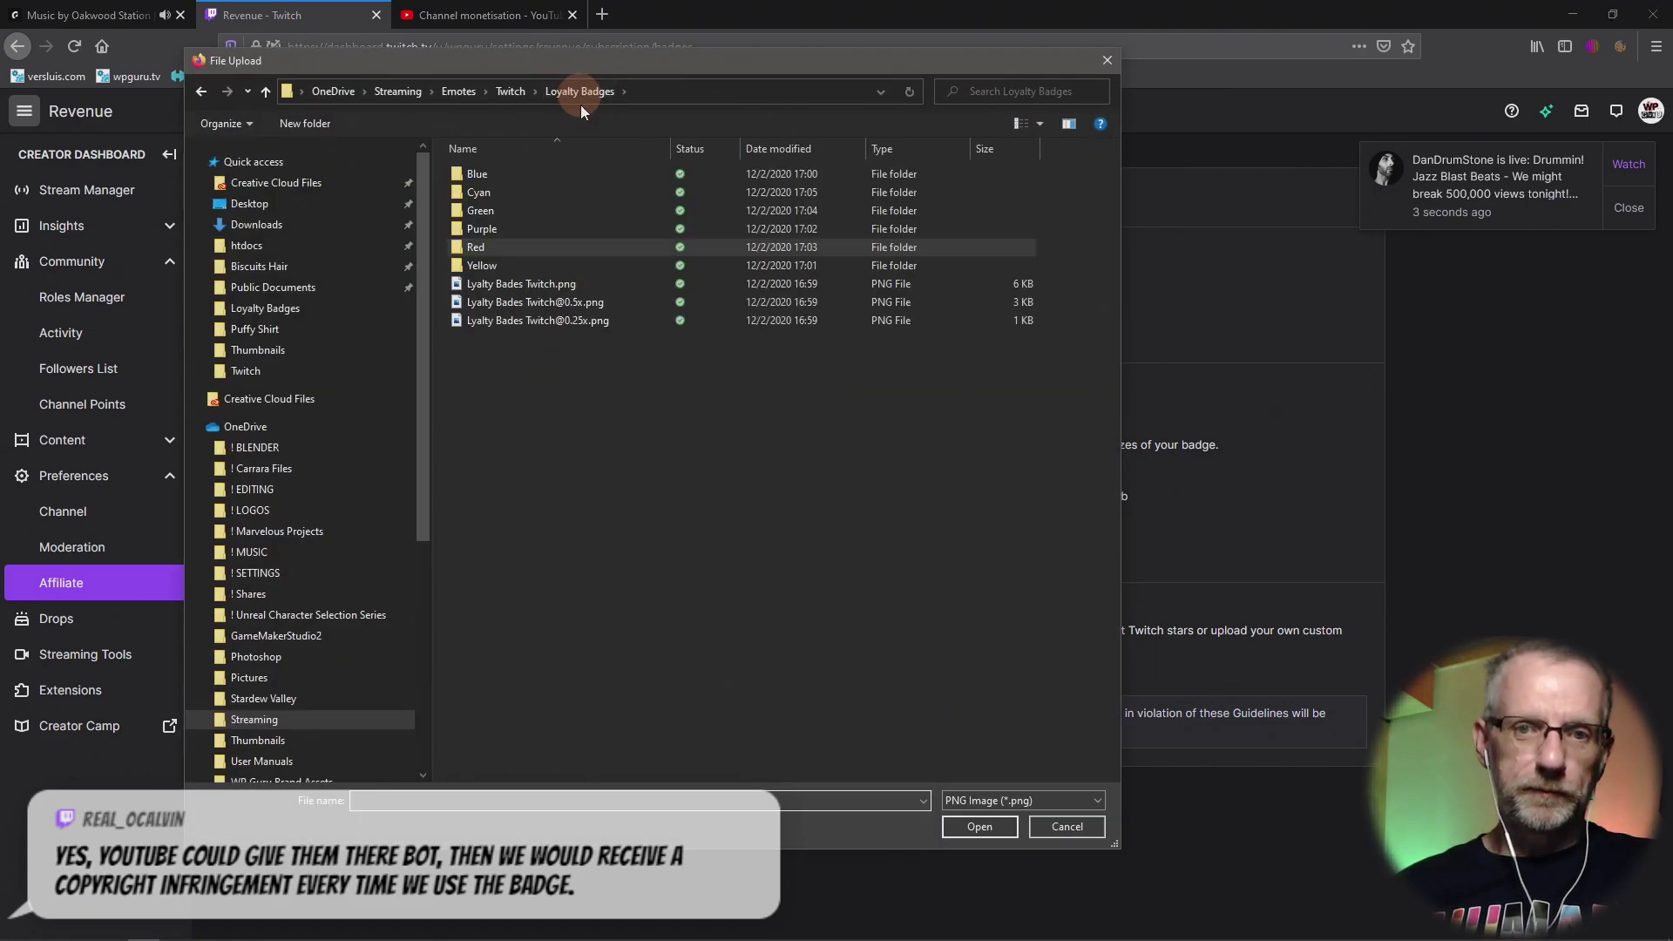
double_click(567, 210)
left_click_drag(687, 68, 772, 279)
double_click(756, 380)
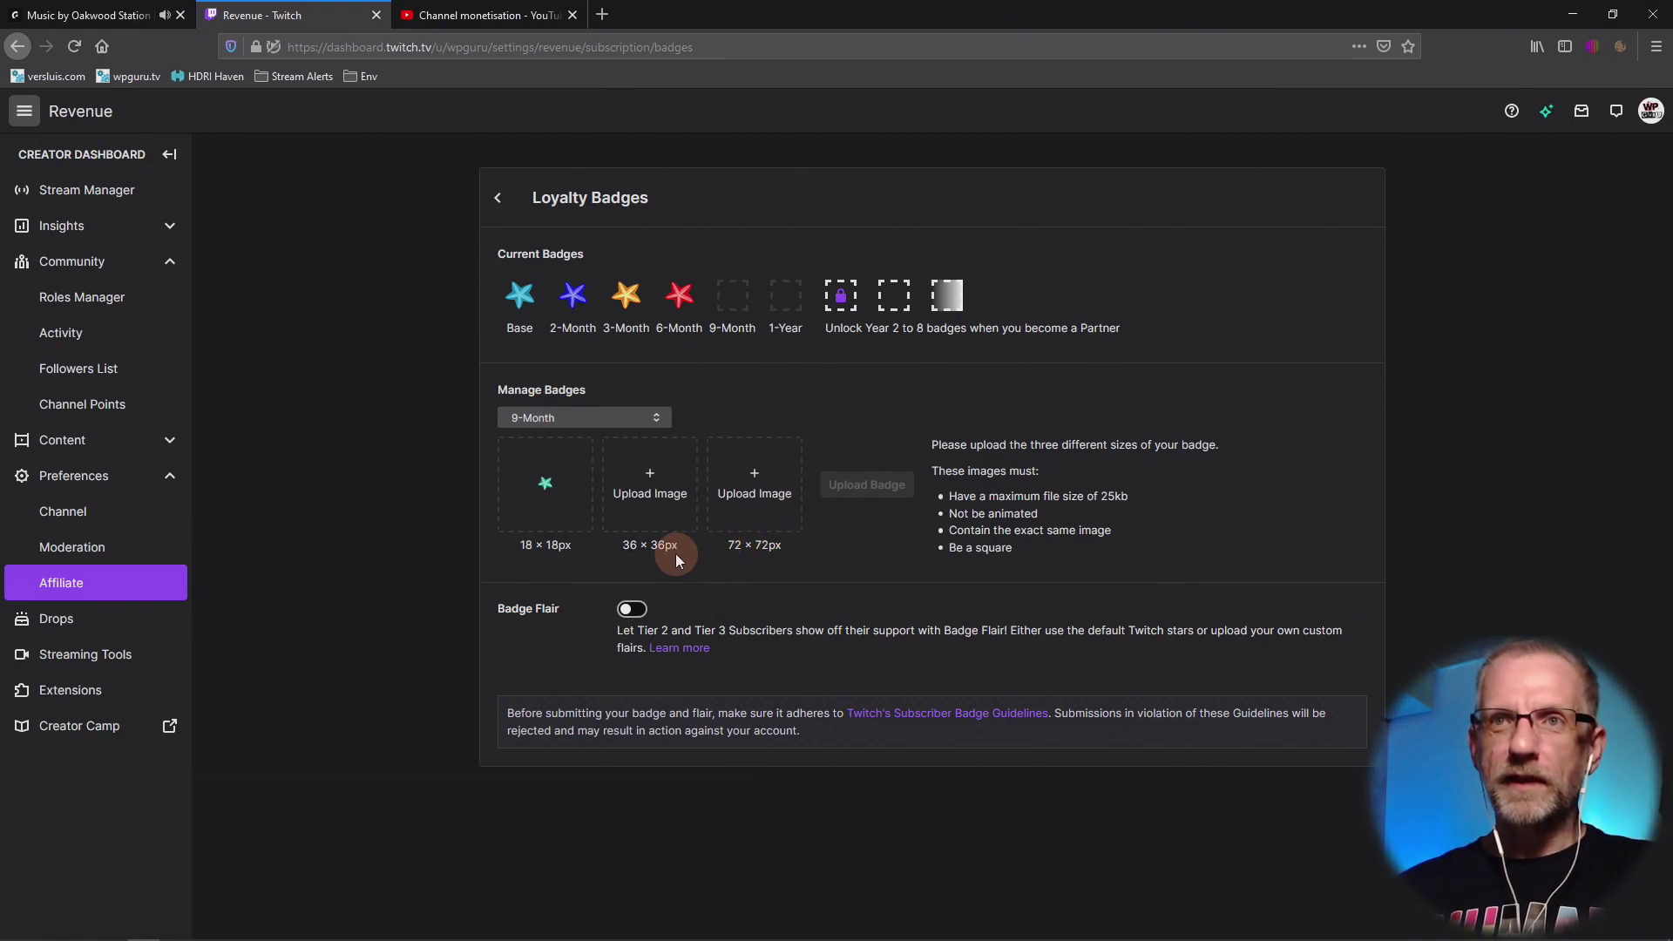
left_click(652, 481)
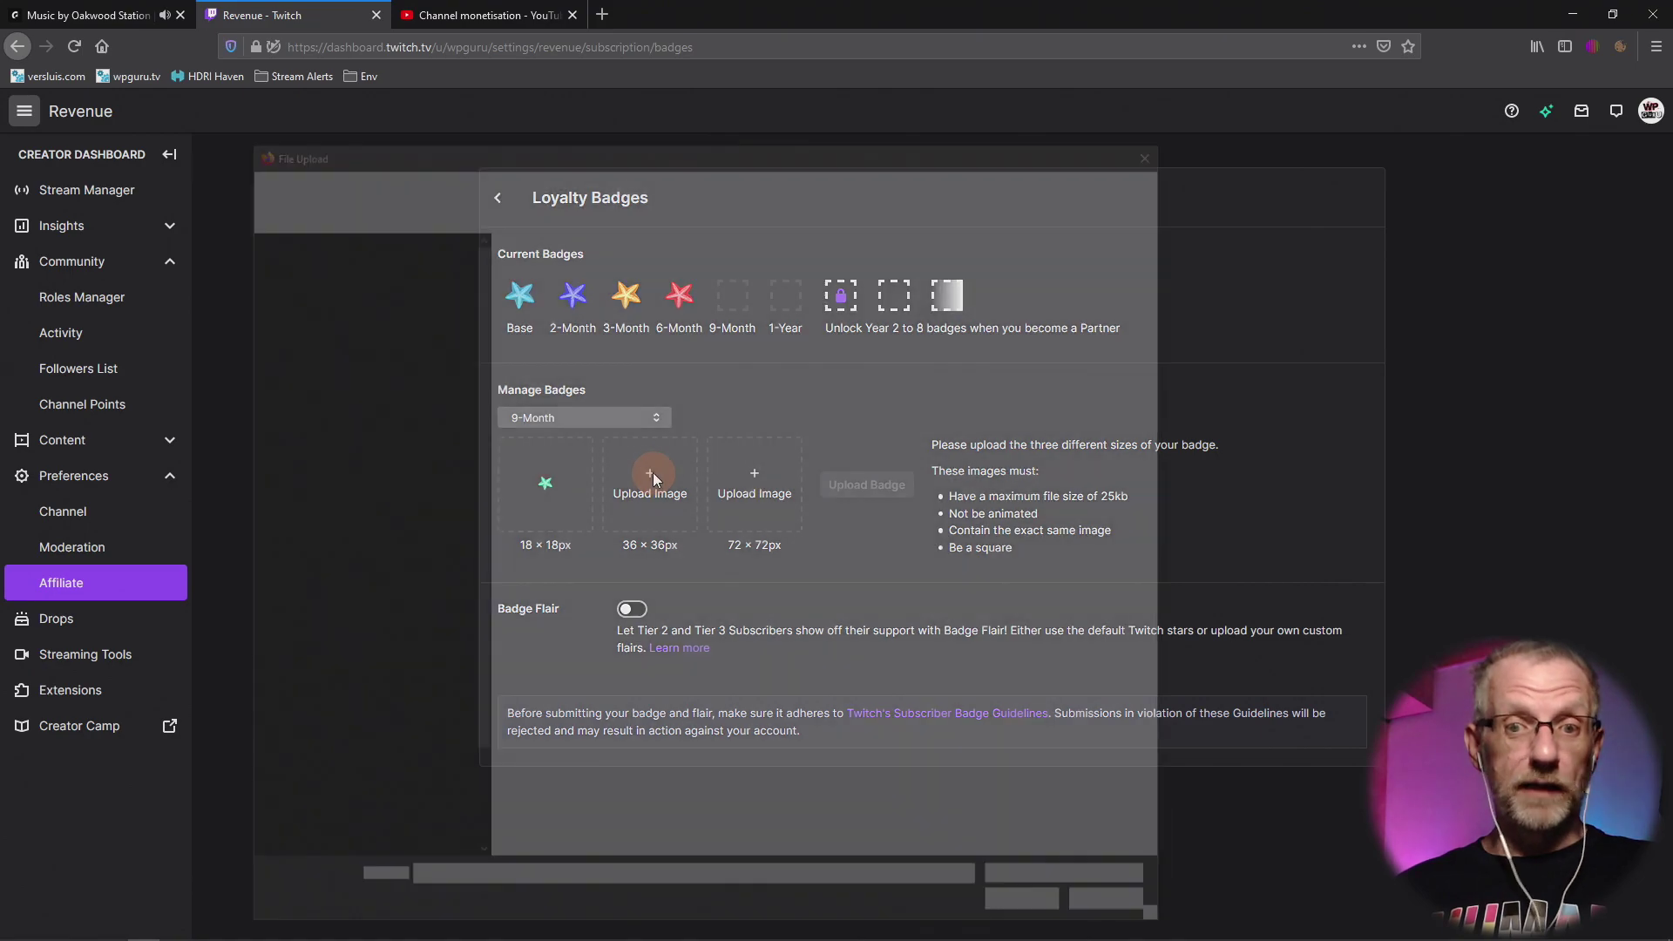
double_click(640, 281)
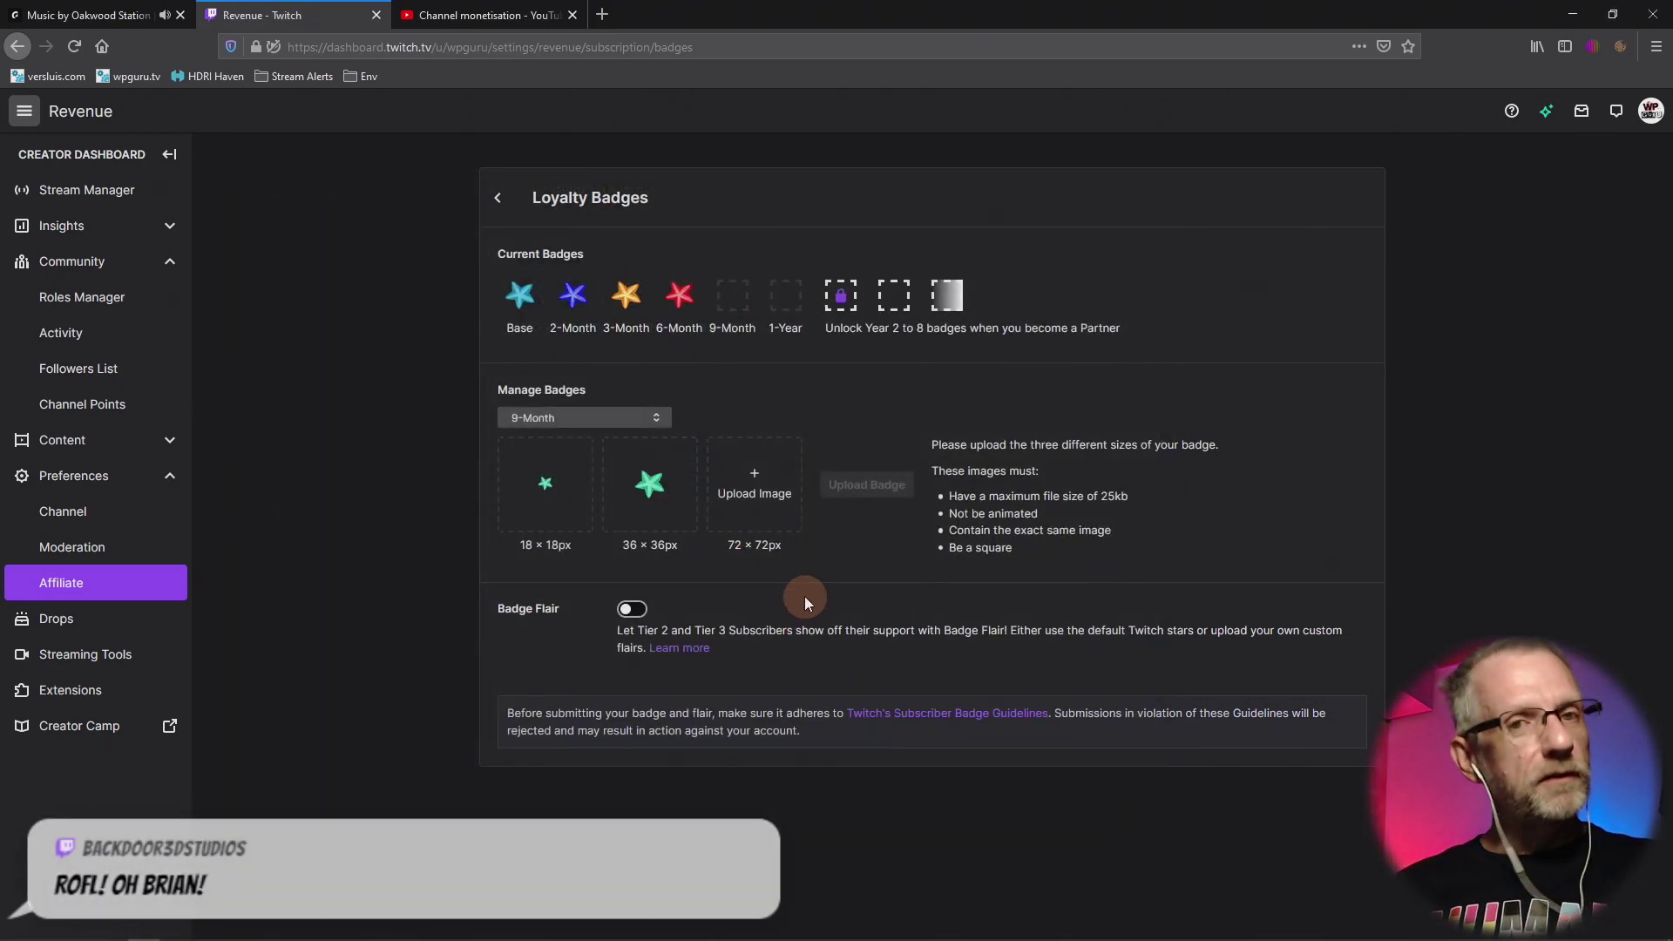
left_click(761, 507)
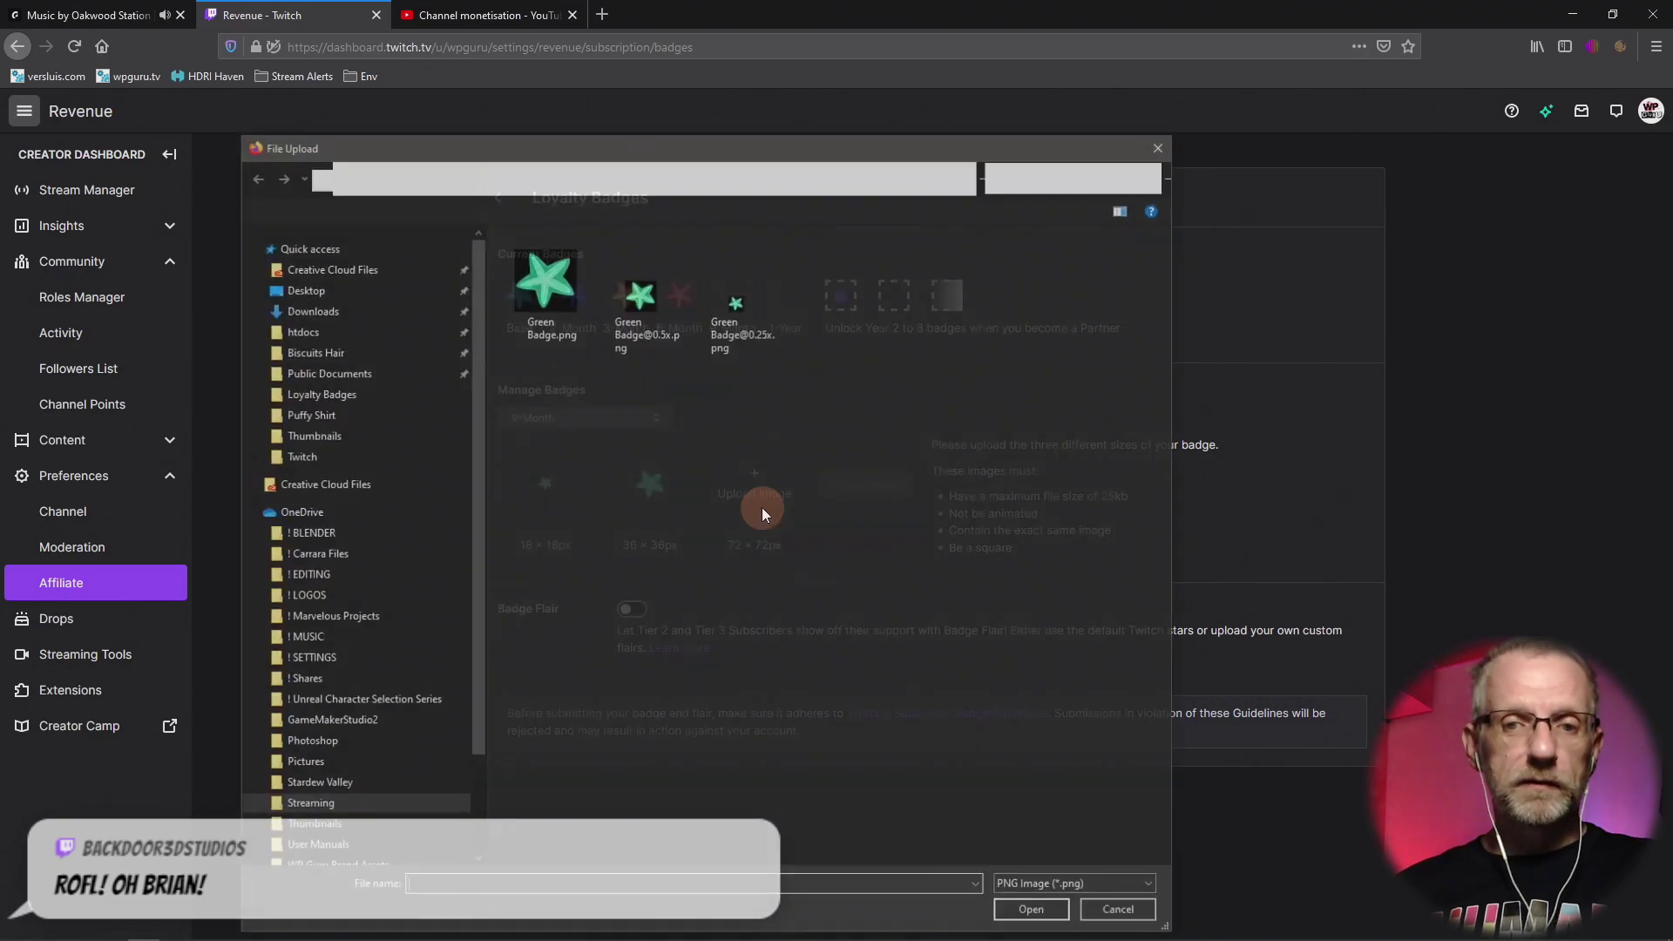
double_click(575, 336)
left_click(807, 592)
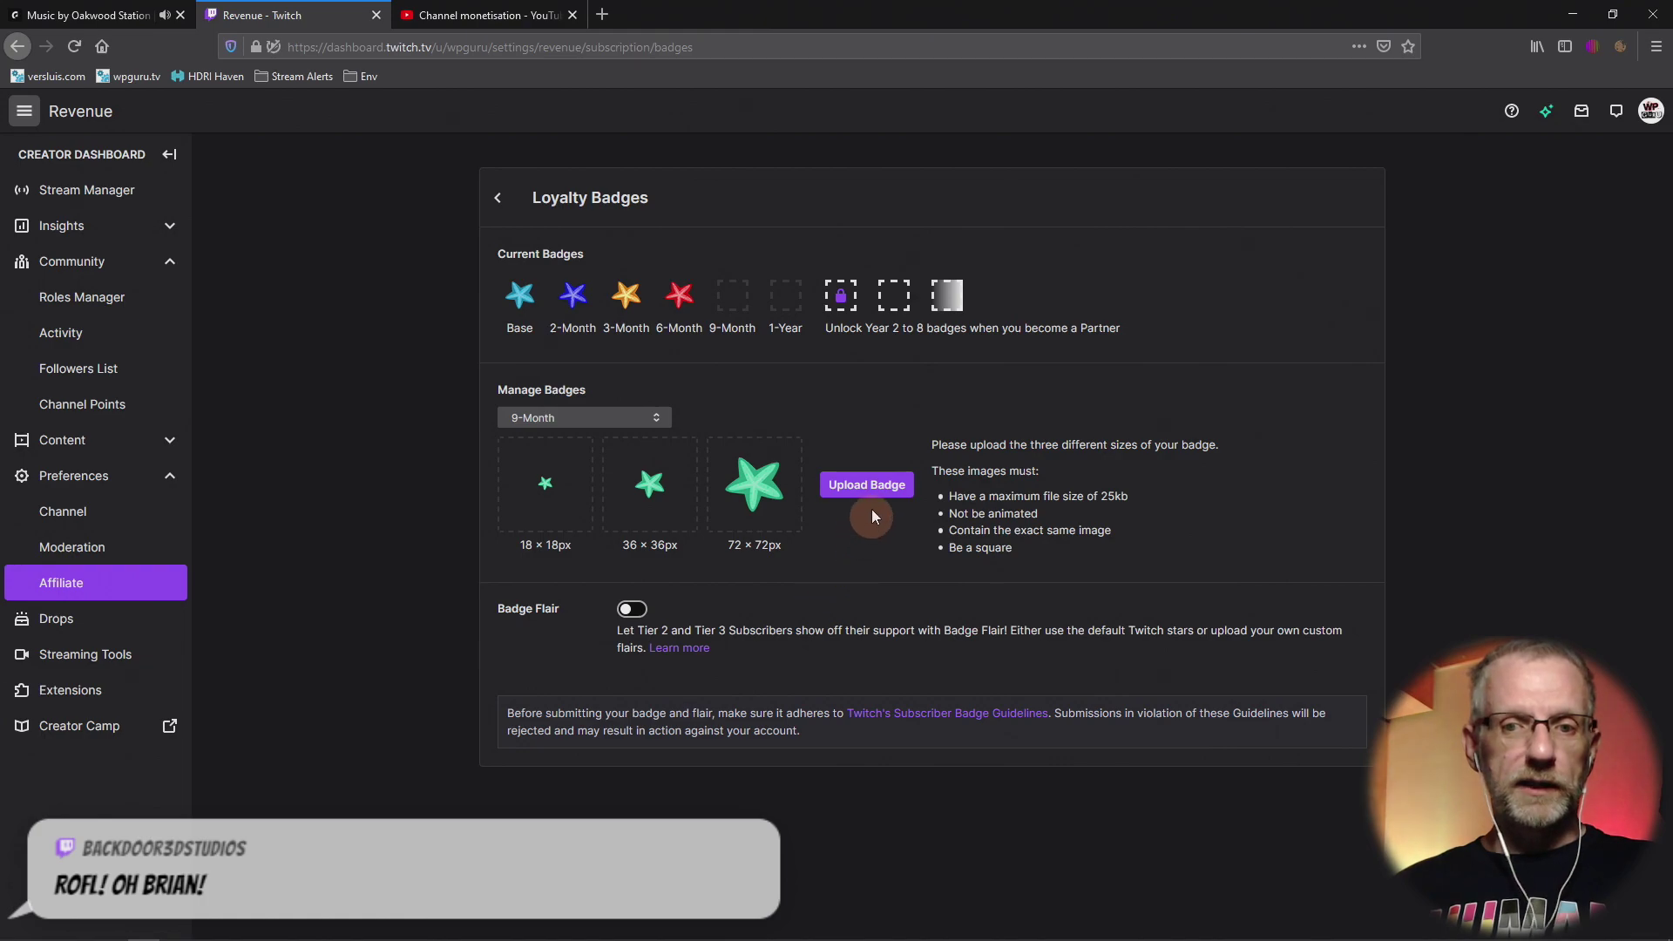
left_click(867, 487)
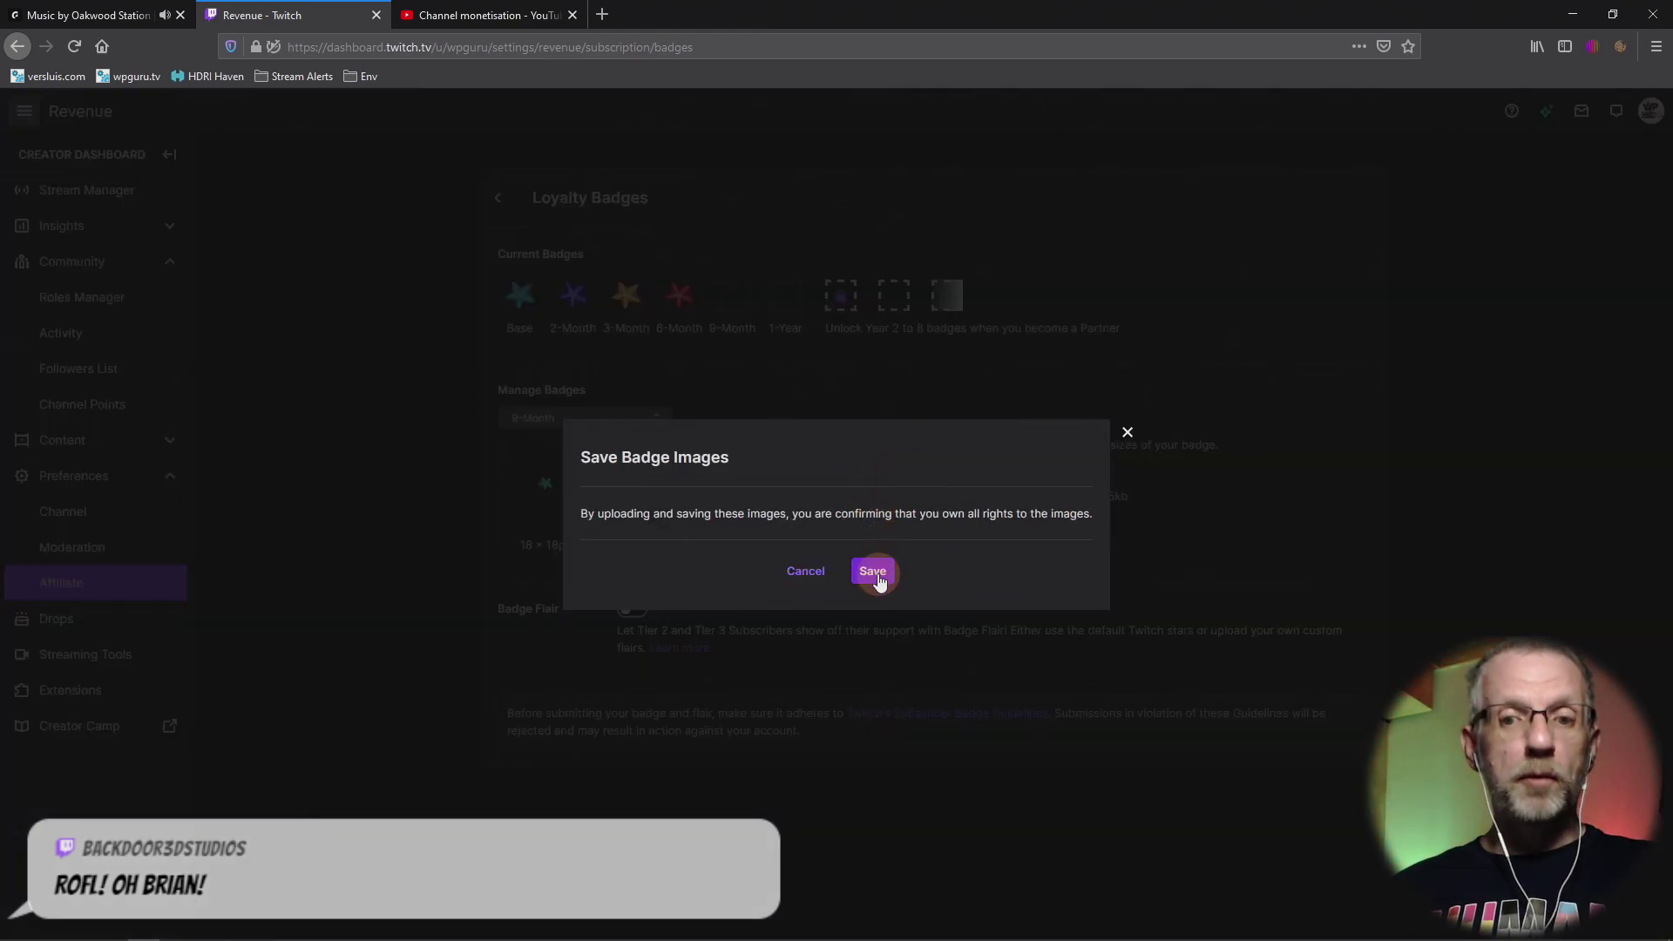
left_click(876, 572)
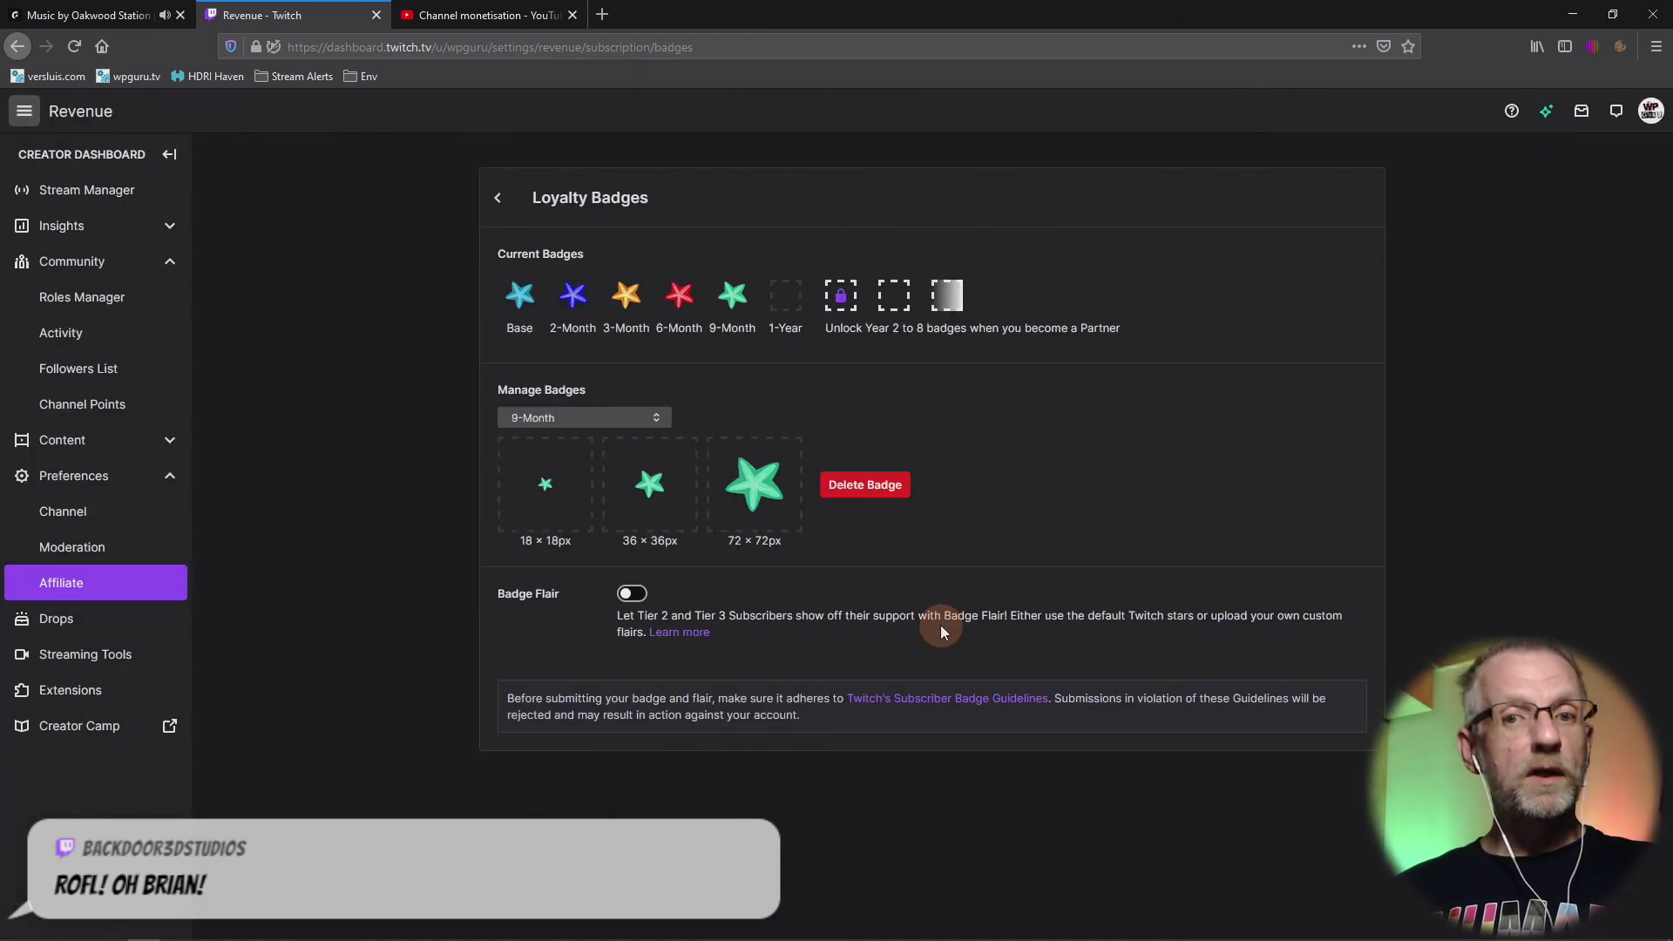
Select the 1-Year badge as the one to manage, and check the remaining badge colour on YouTube Studio before returning to Twitch.
left_click(617, 418)
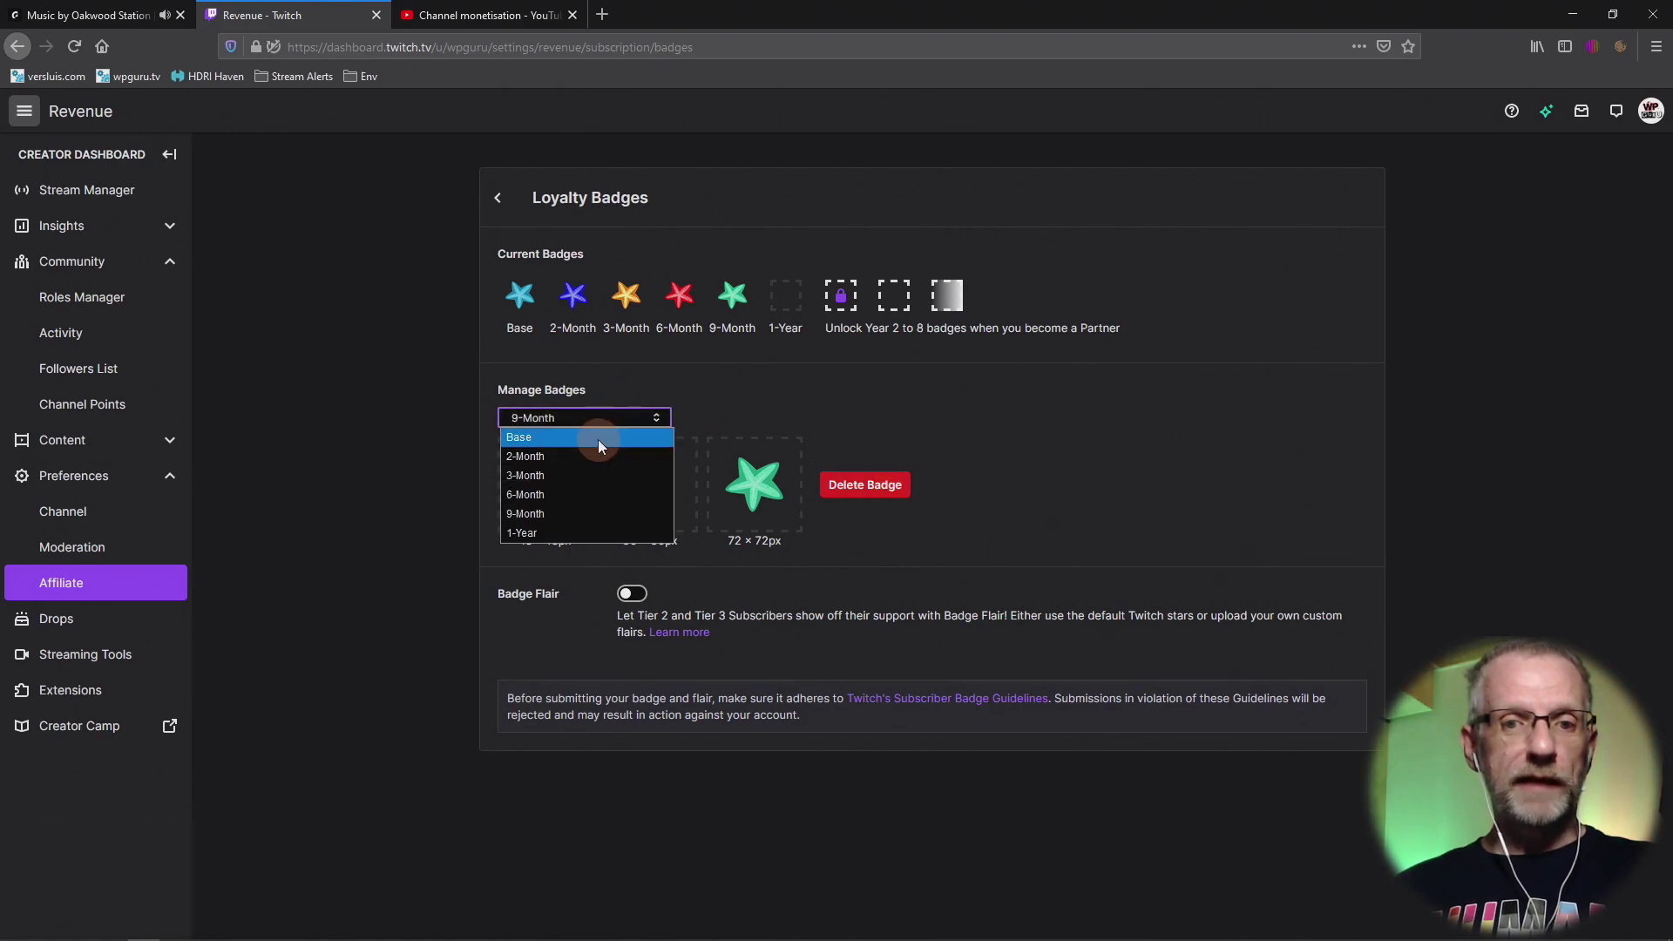
left_click(610, 533)
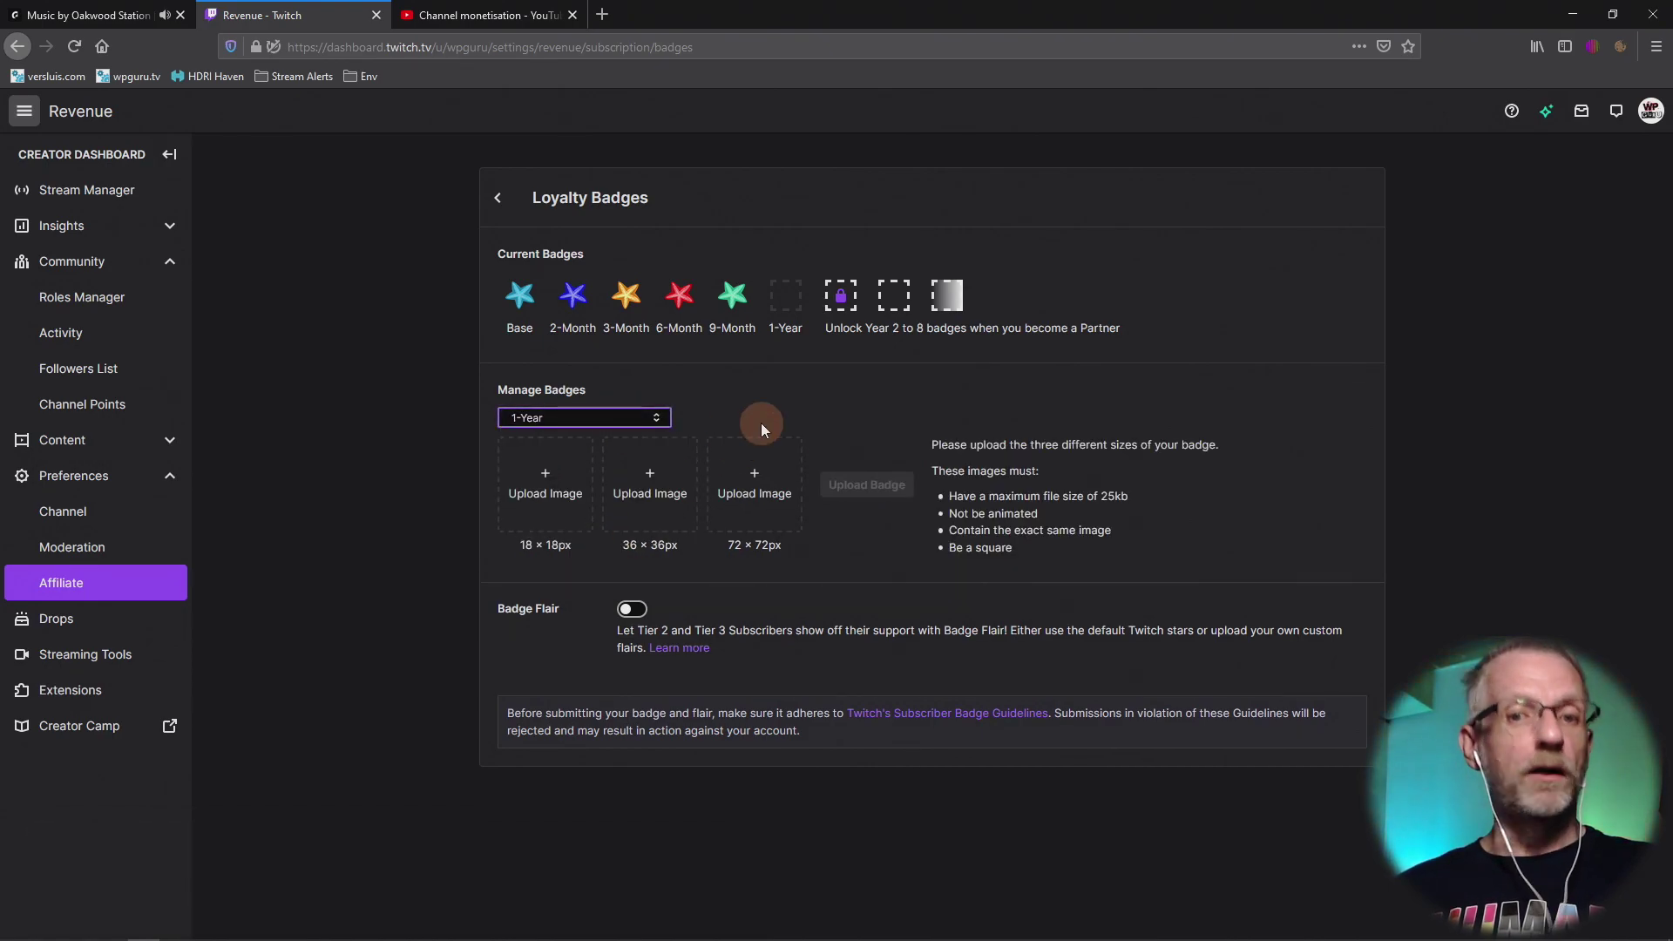
left_click(551, 495)
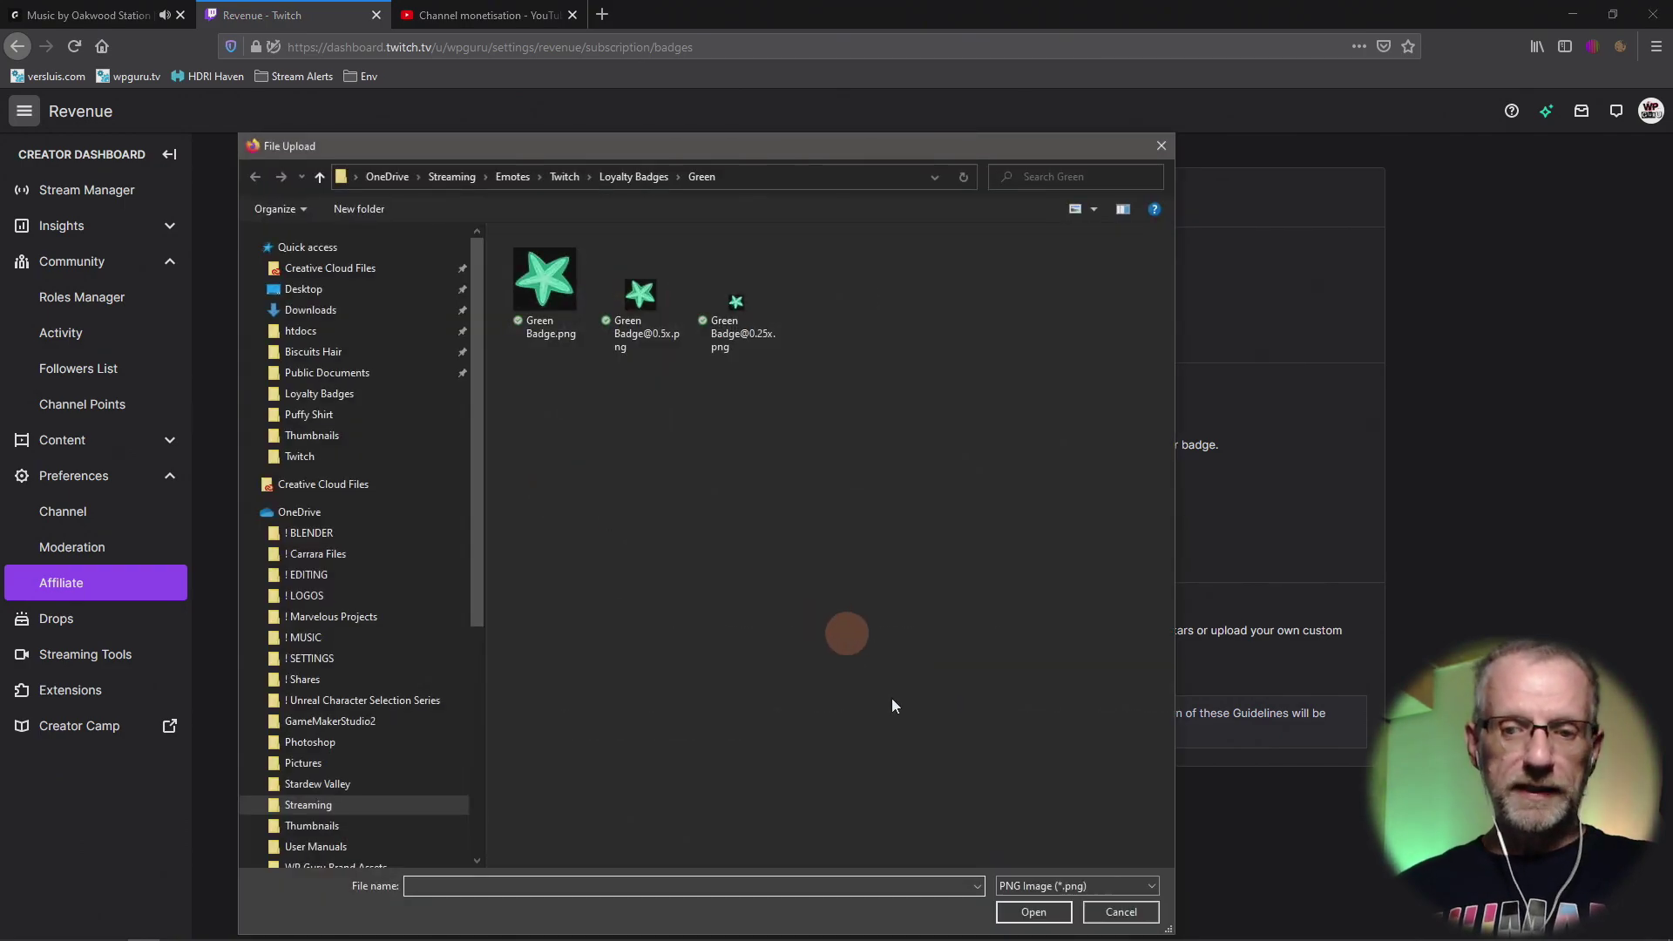
left_click(1124, 915)
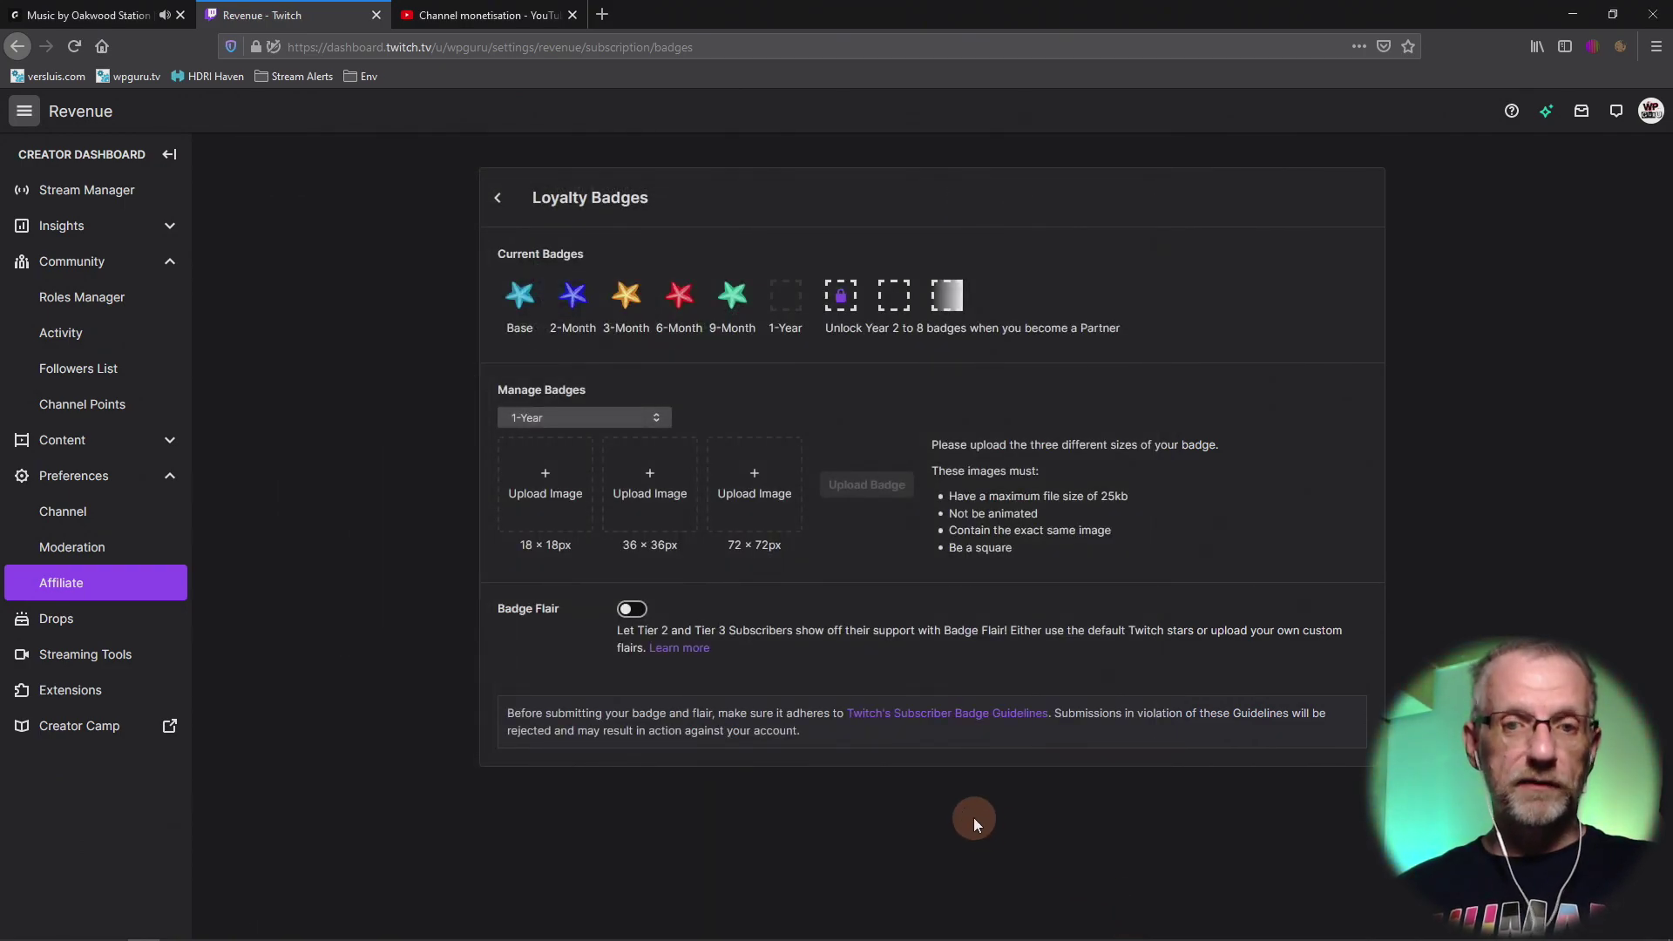
left_click(520, 16)
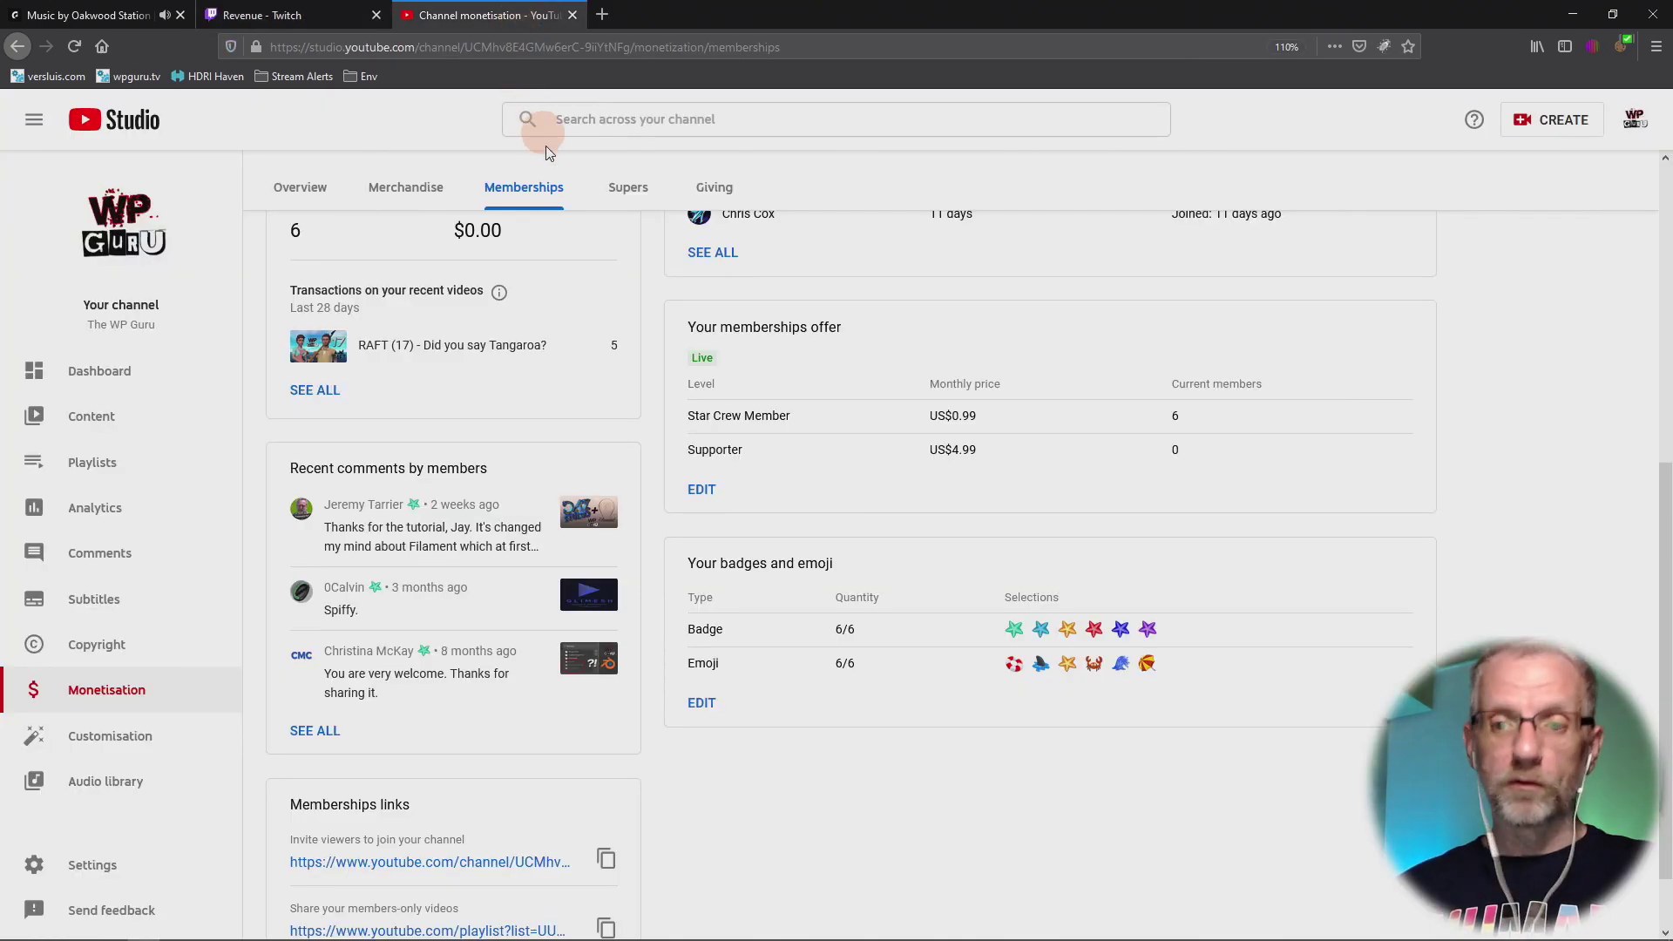
left_click(288, 16)
Assign the smallest star PNG from the Loyalty Badges Purple folder to the 1-Year badge's 18 px slot.
left_click(545, 484)
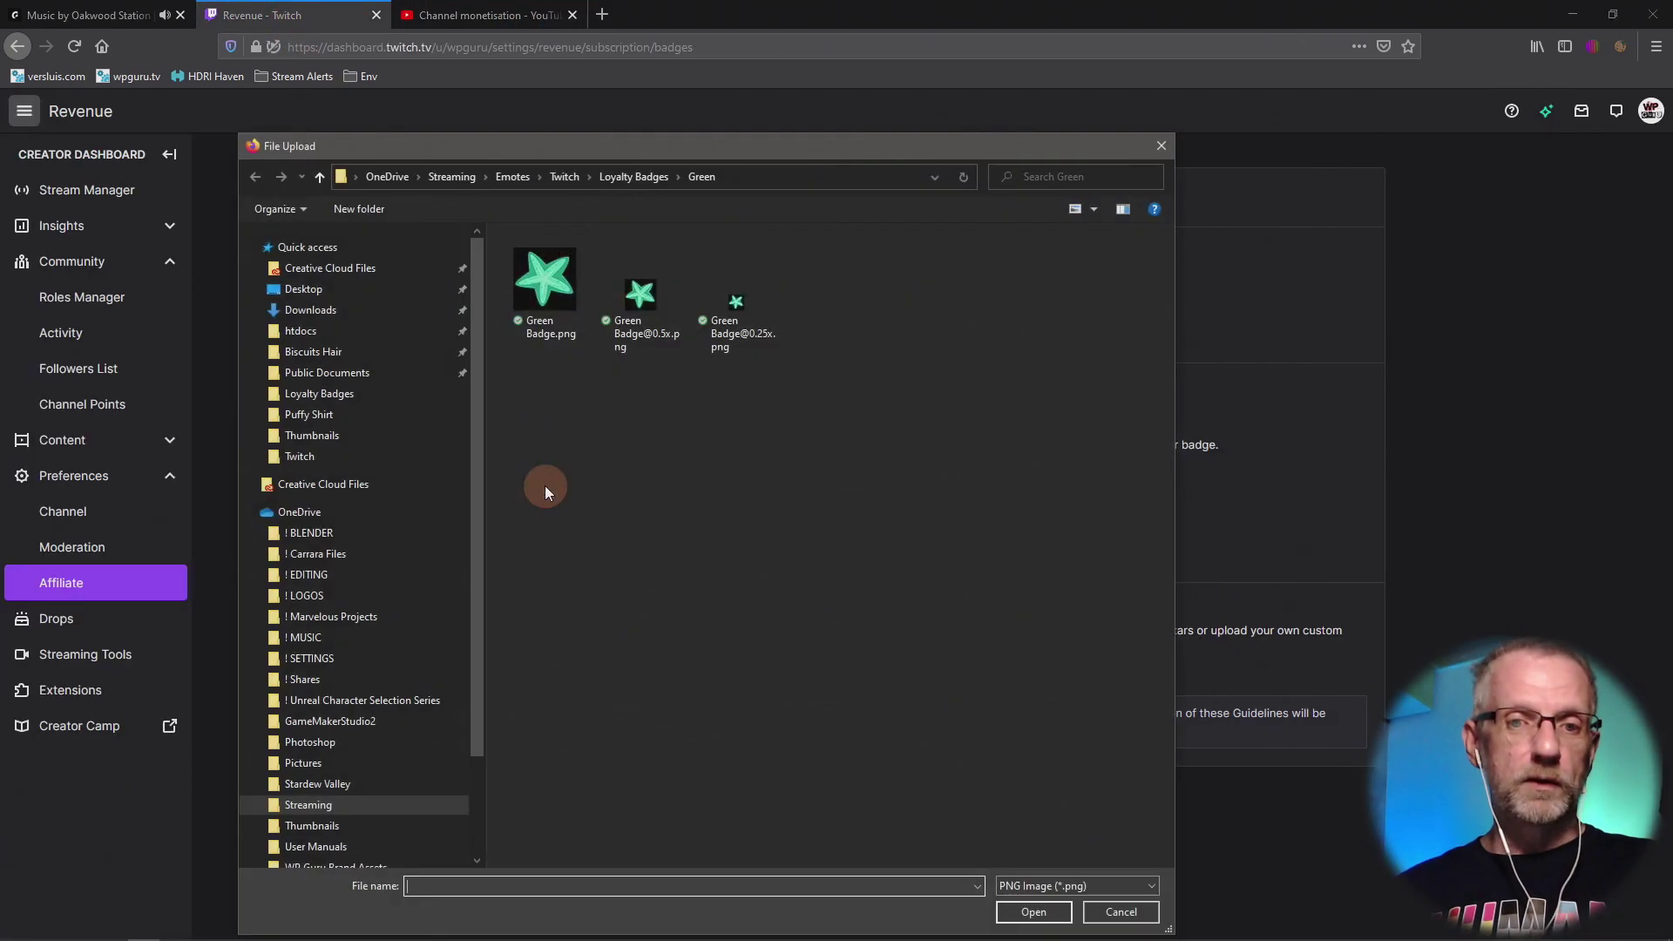
left_click(614, 175)
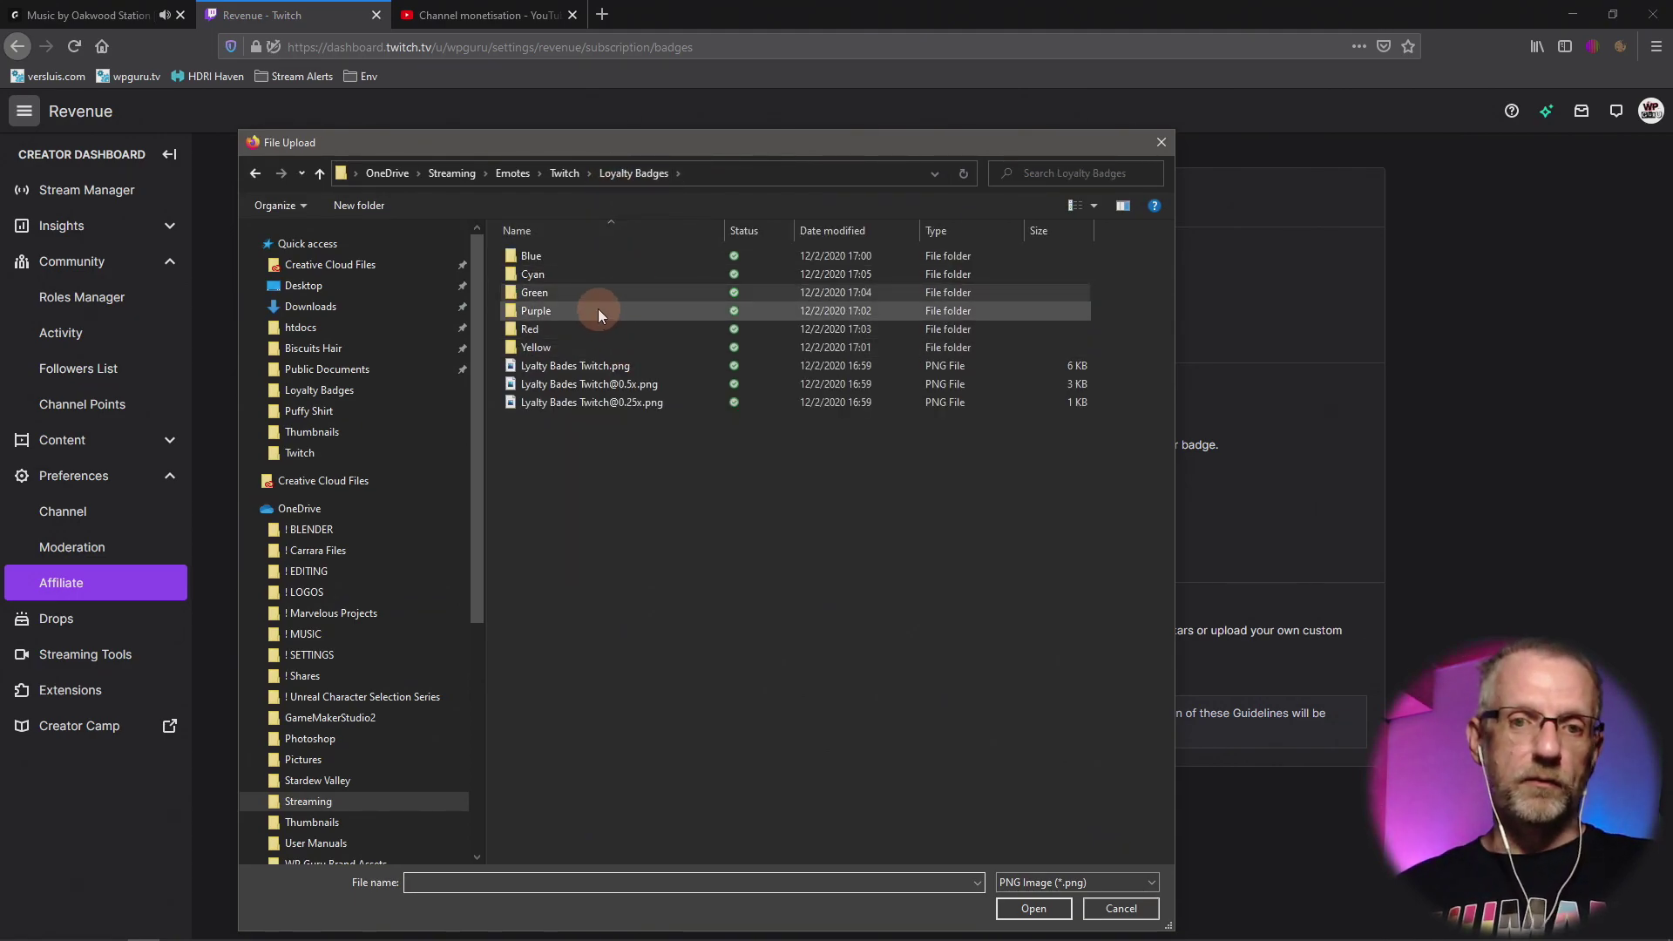
double_click(598, 310)
double_click(738, 311)
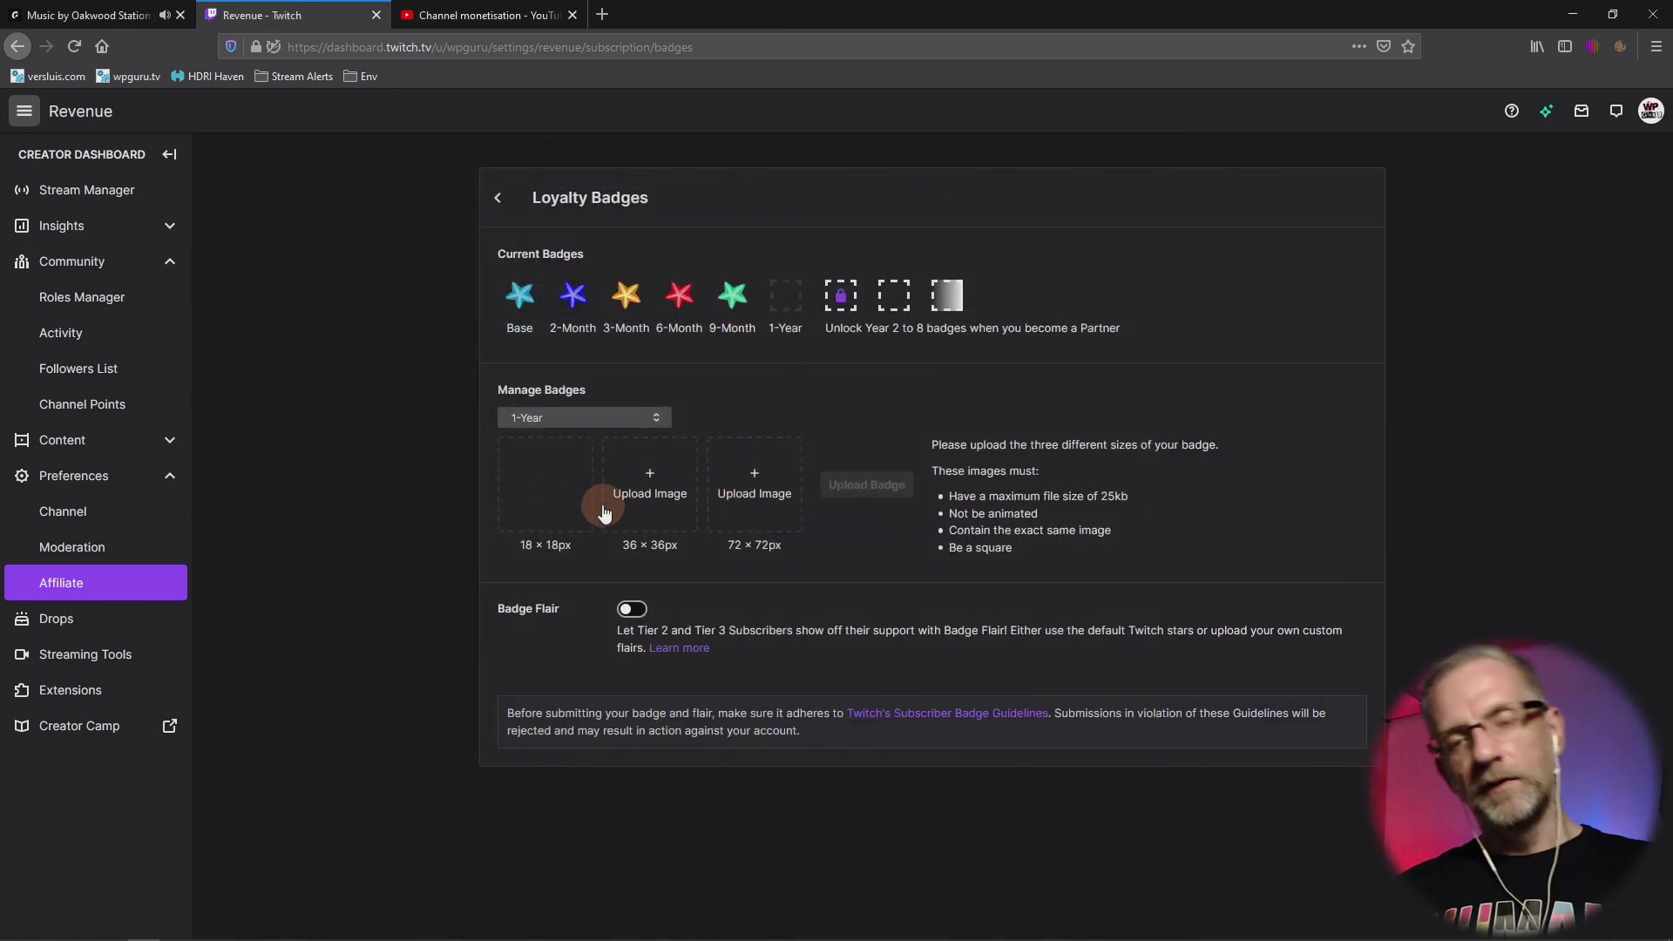
Add the Purple folder's medium star at 36 px and its largest star at 72 px, and upload and save the 1-Year badge.
left_click(652, 501)
double_click(636, 319)
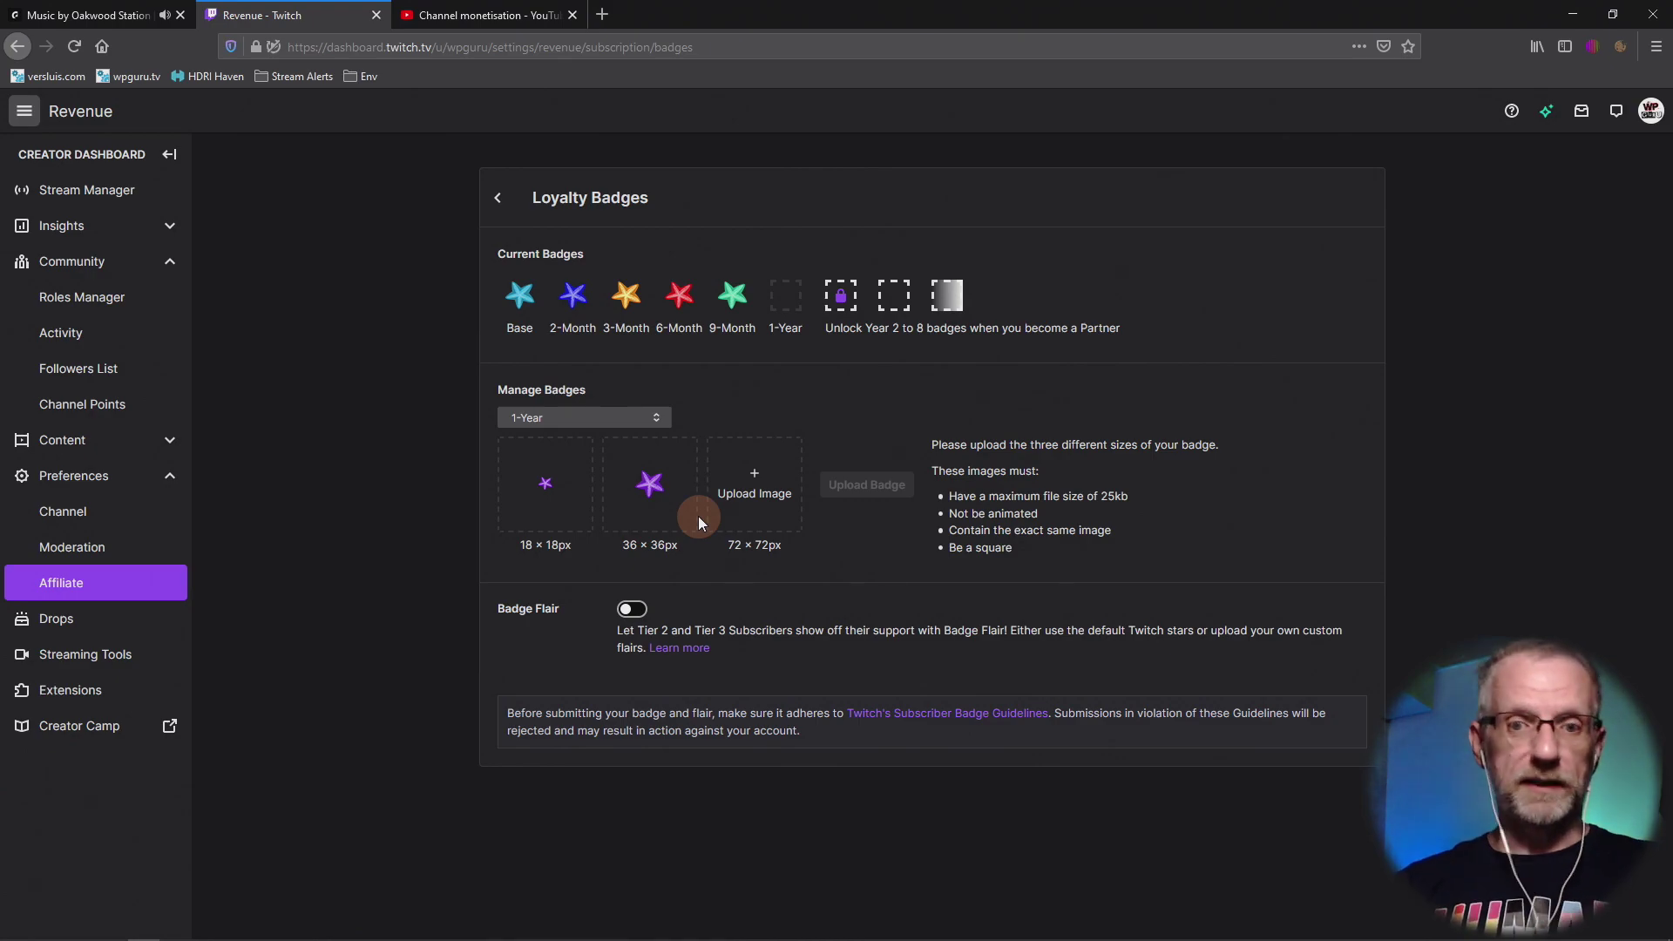
left_click(752, 495)
left_click(544, 283)
left_click(1029, 909)
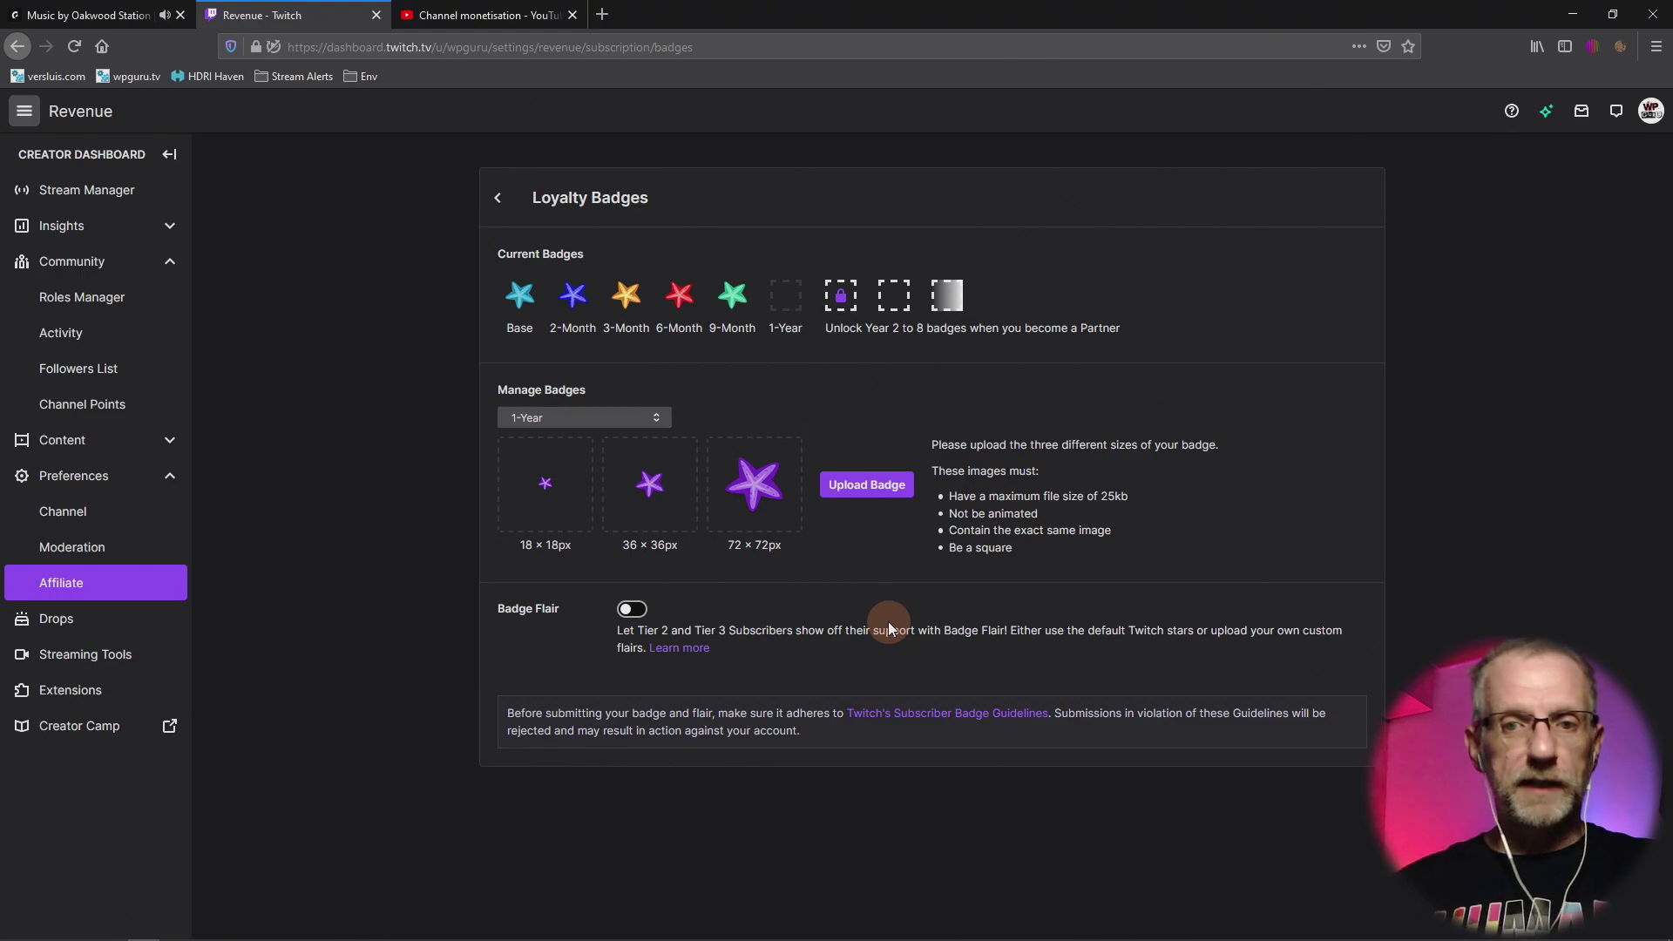
left_click(902, 490)
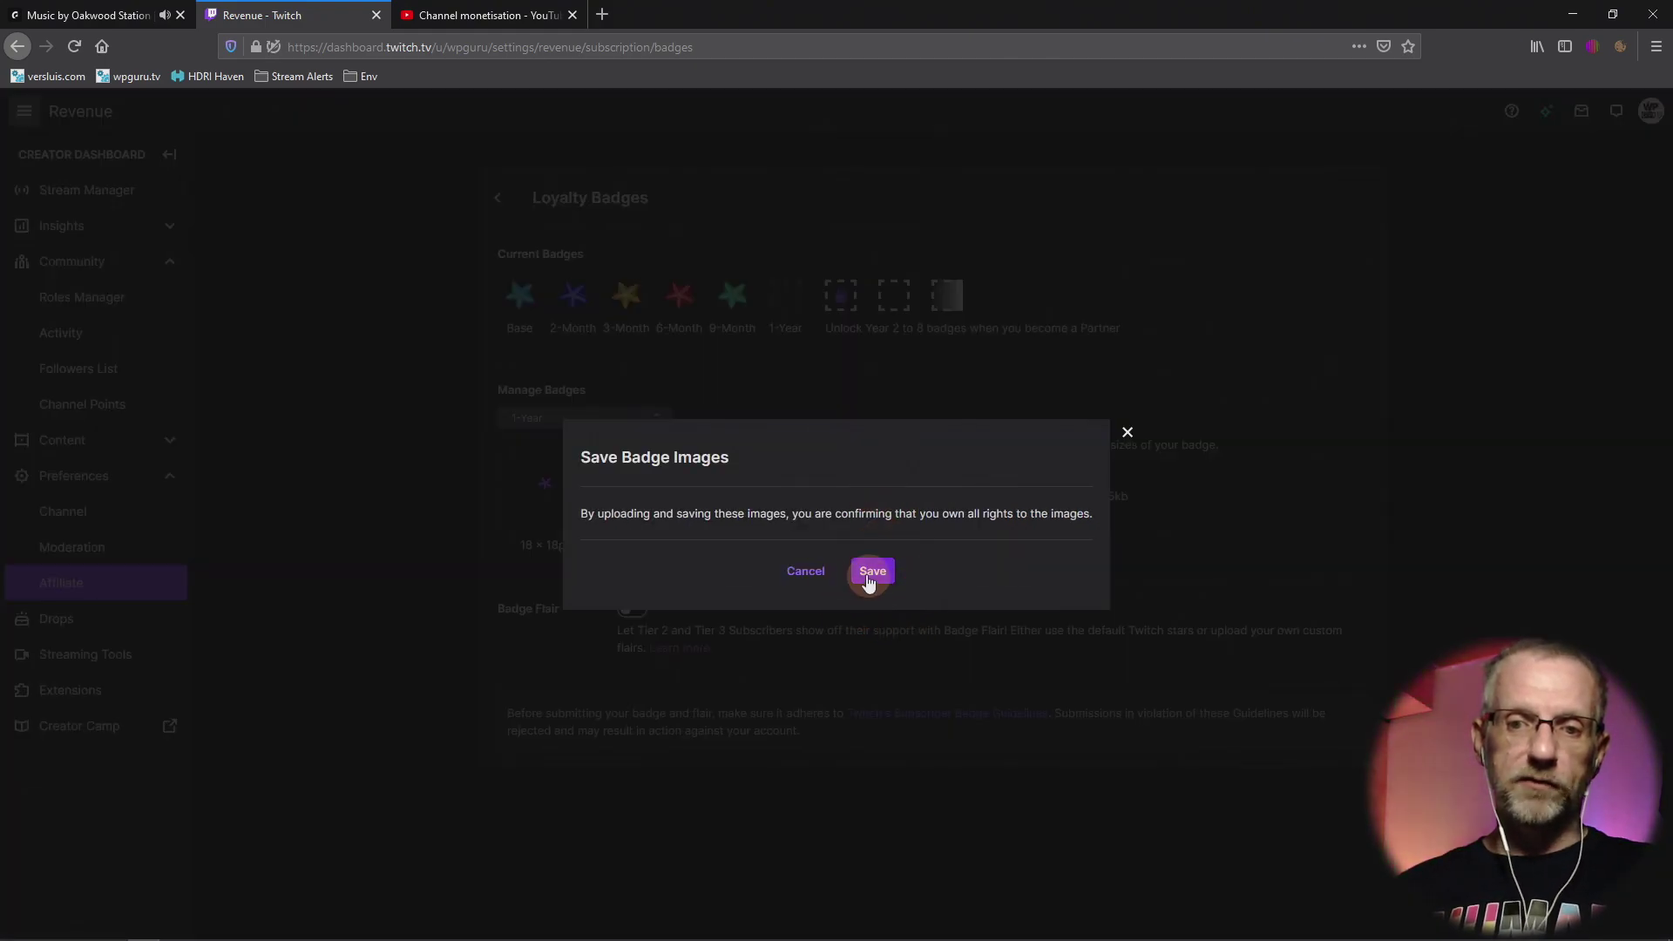
left_click(868, 573)
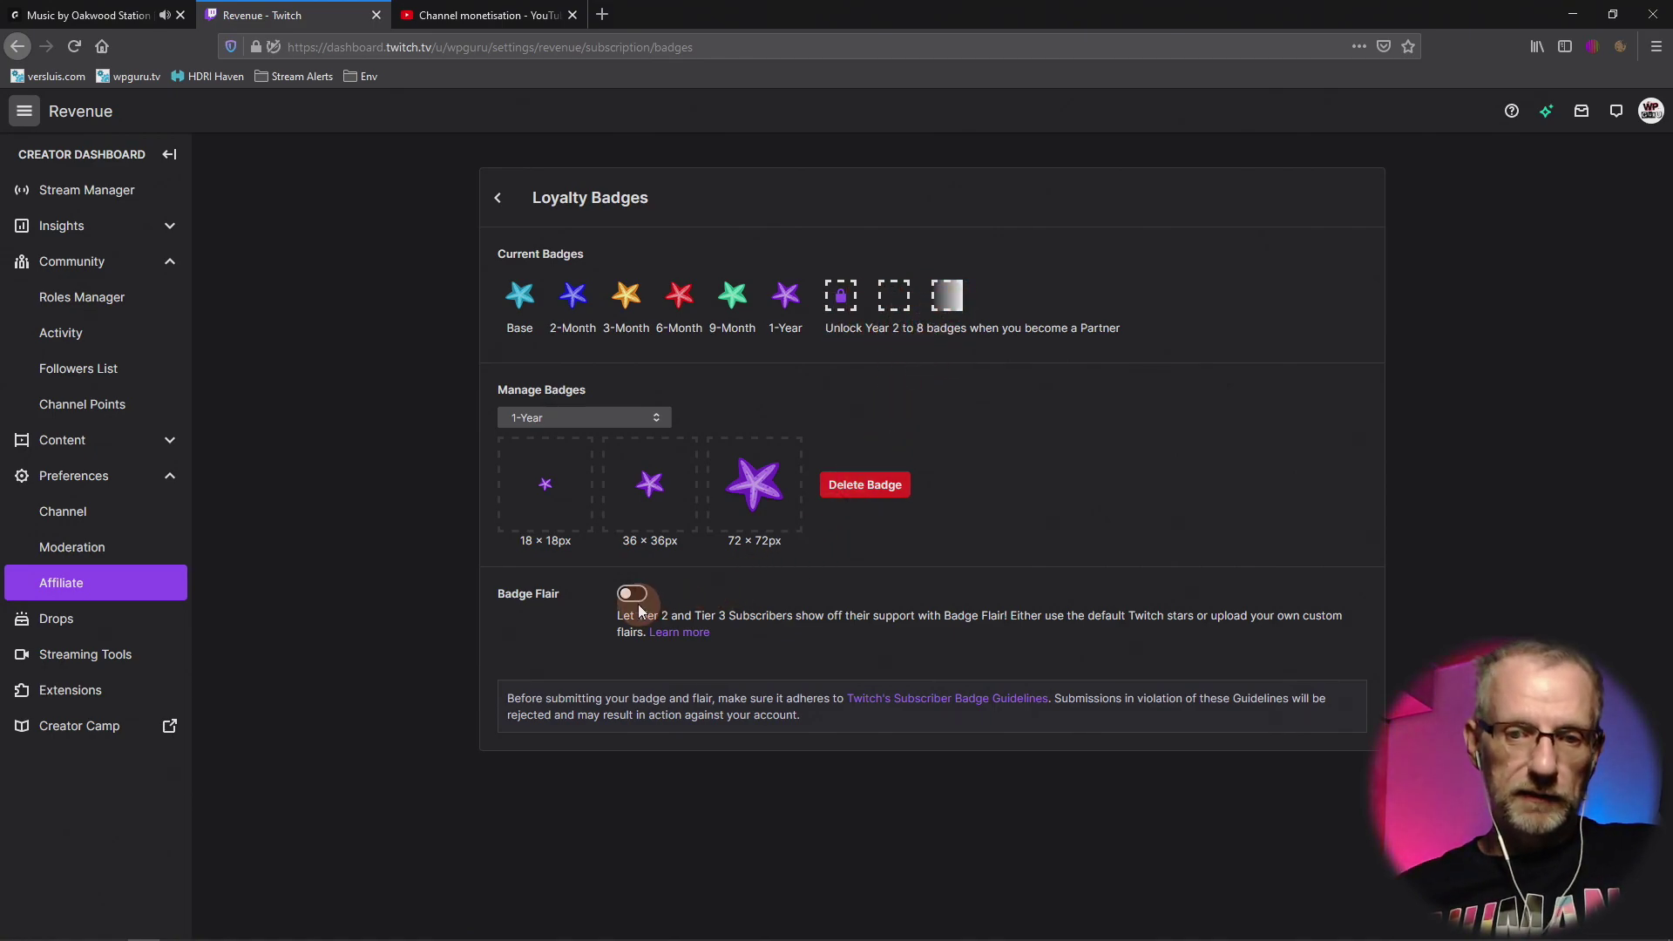
Open Twitch's Badge Flair help article in a separate page, read how flair works for Tier 2 and Tier 3 subscribers, and close it.
right_click(683, 639)
left_click(716, 646)
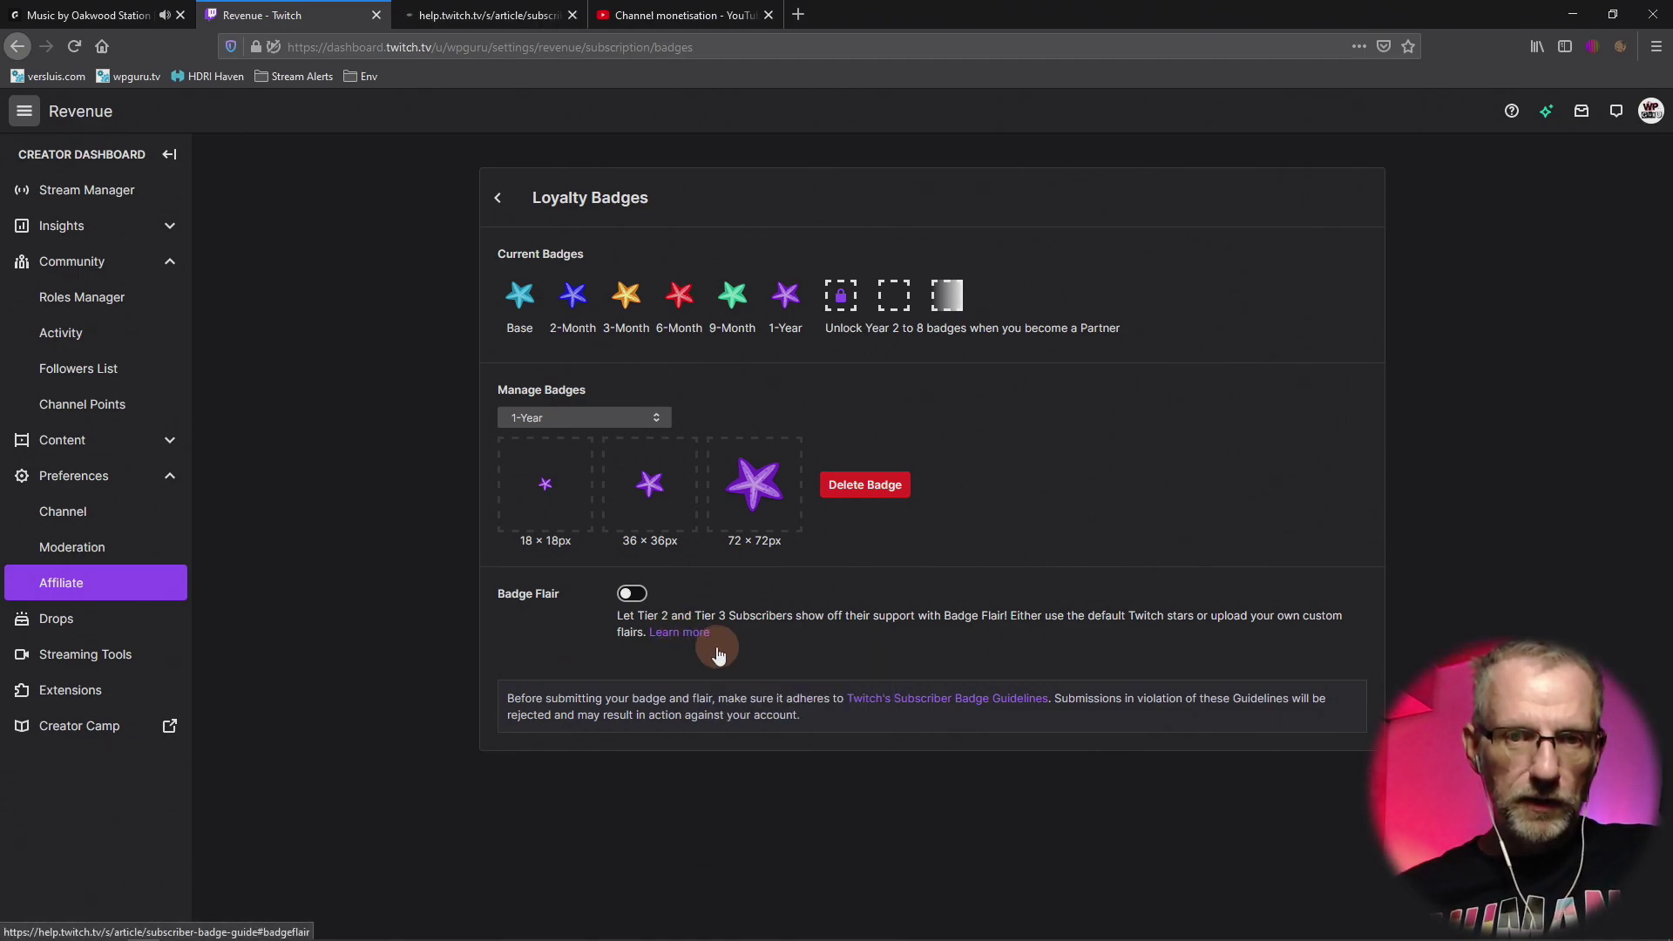
left_click(493, 11)
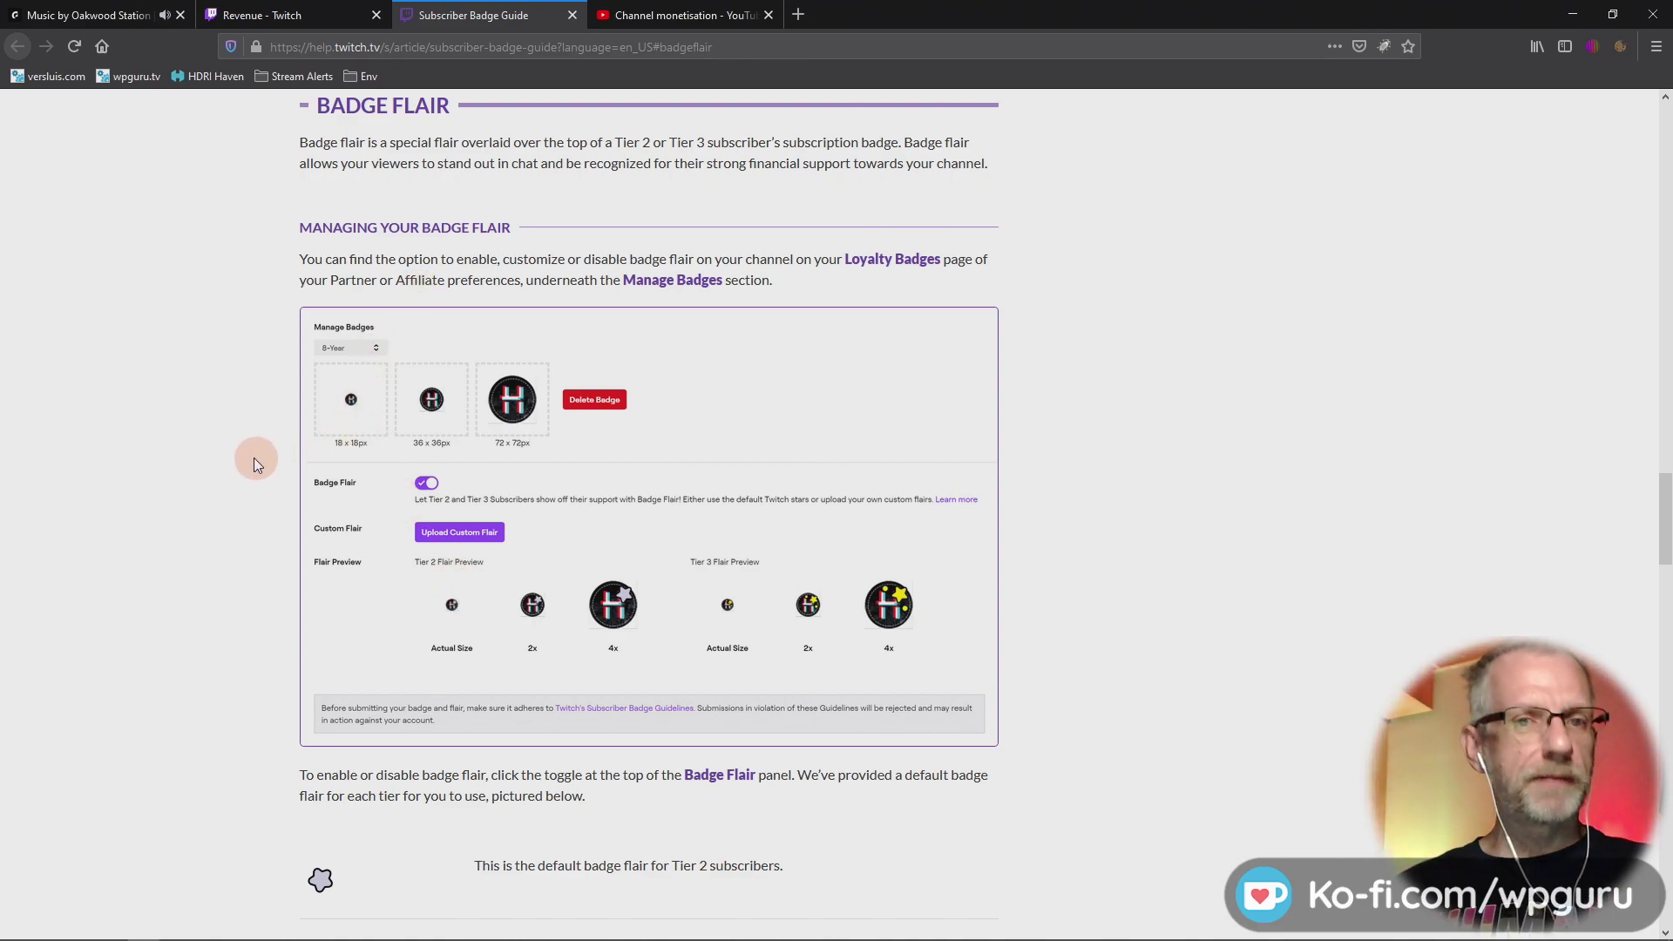
left_click(573, 17)
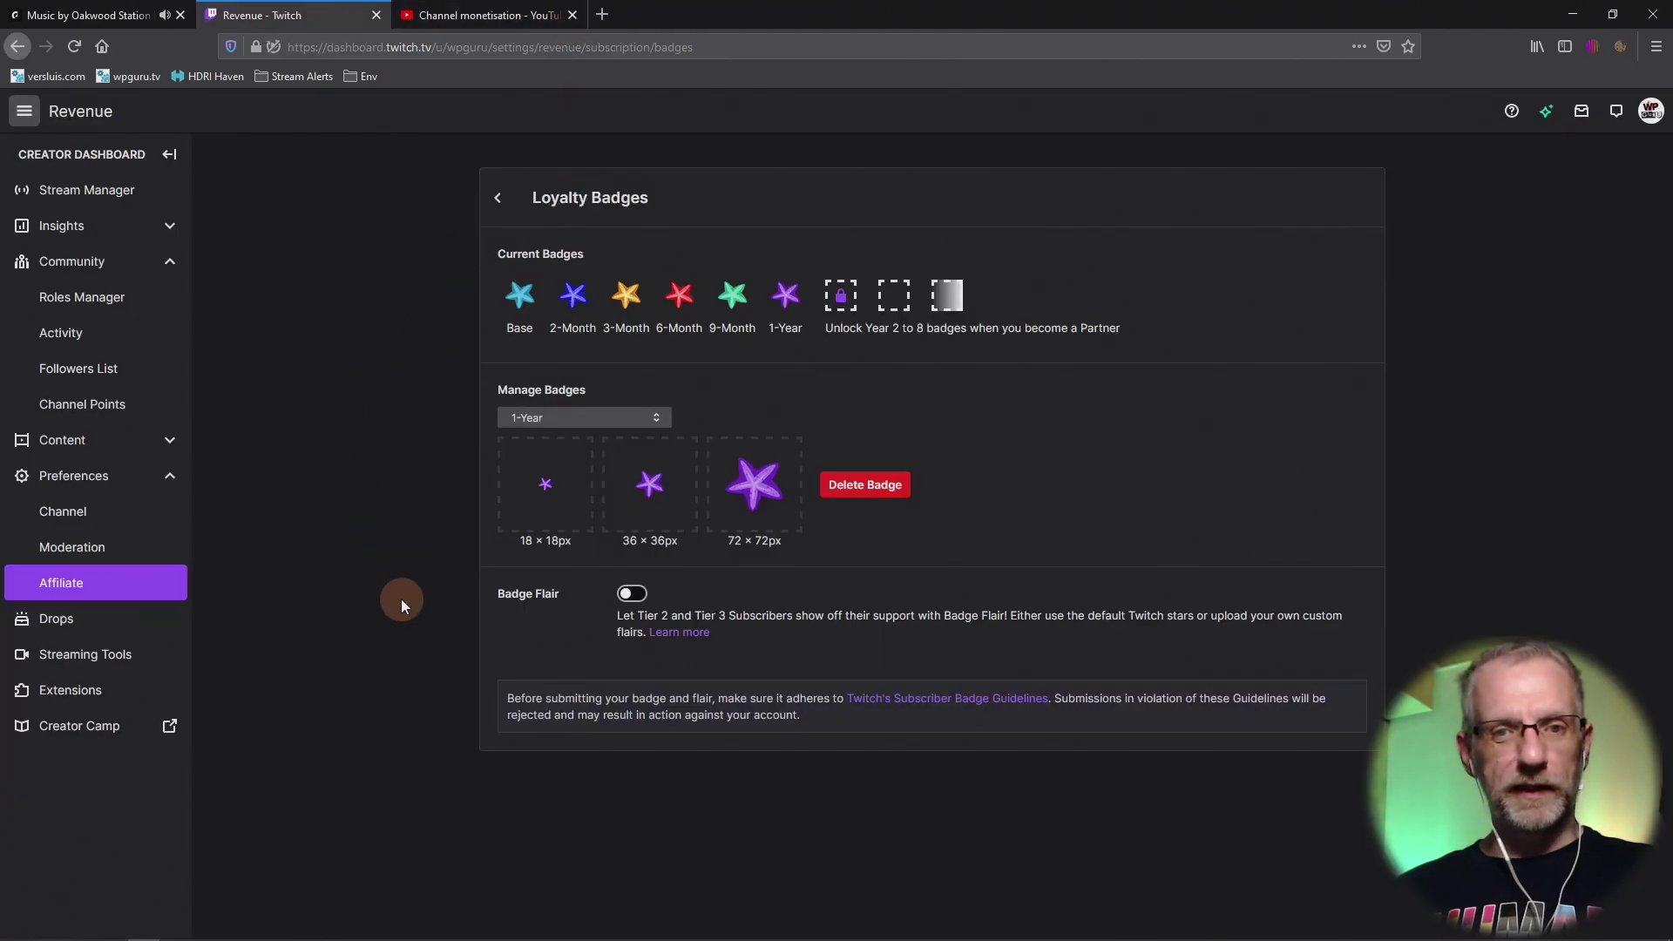
Close the YouTube Studio page, and go back from the Loyalty Badges page to Twitch's Affiliate settings.
left_click(540, 197)
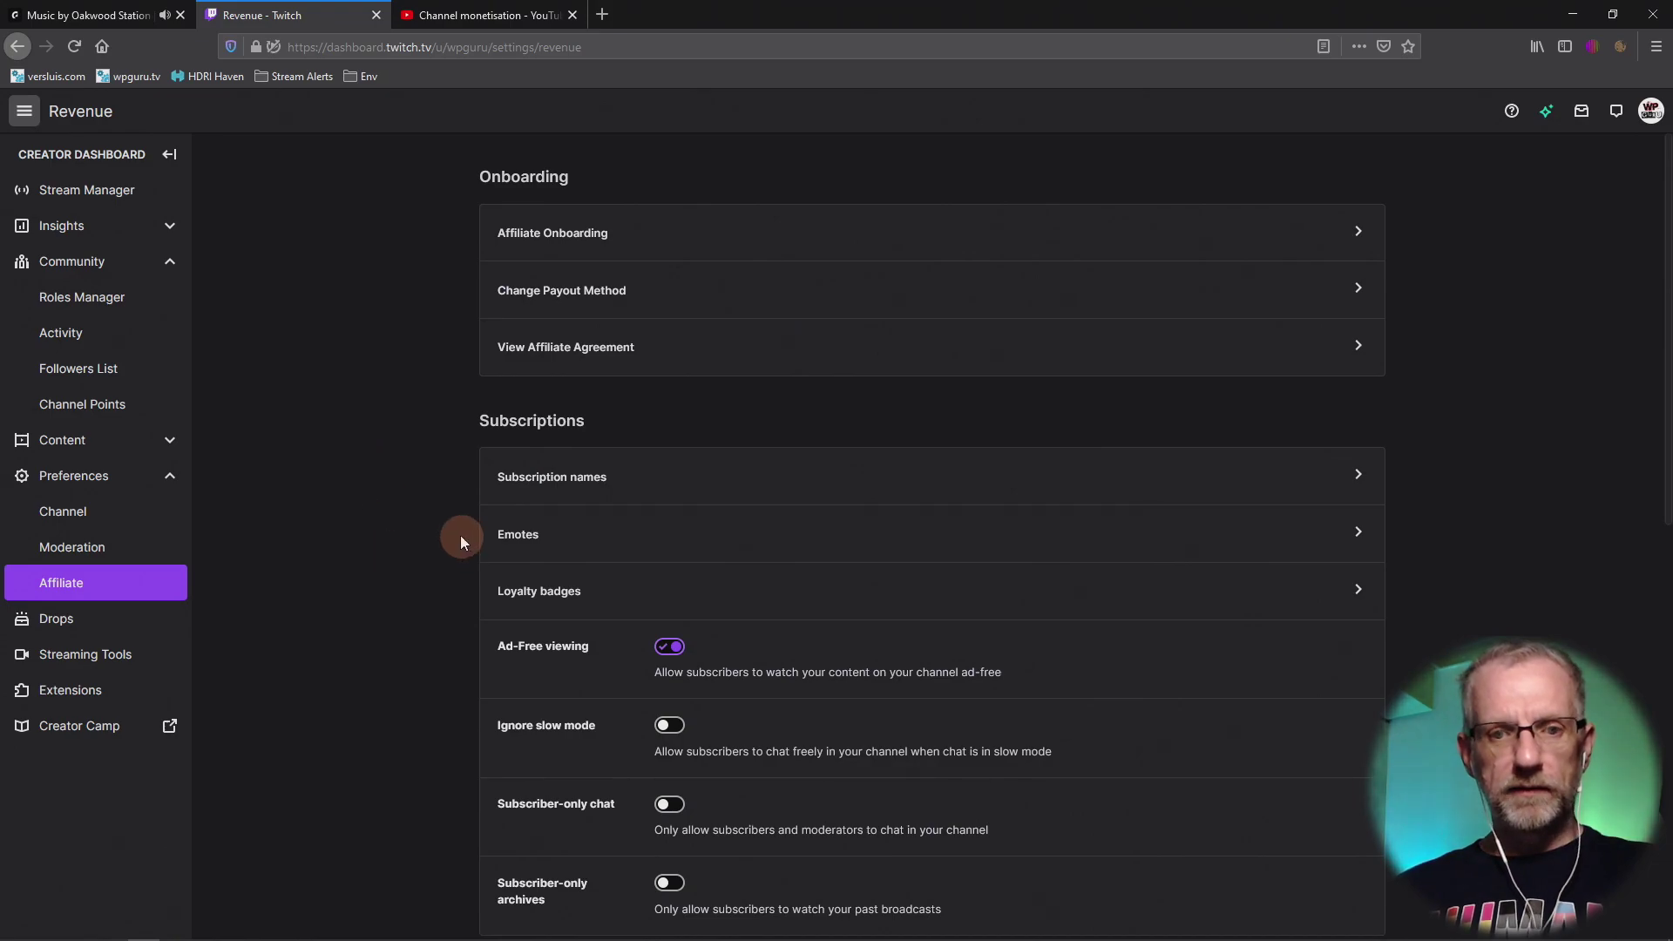
left_click(669, 589)
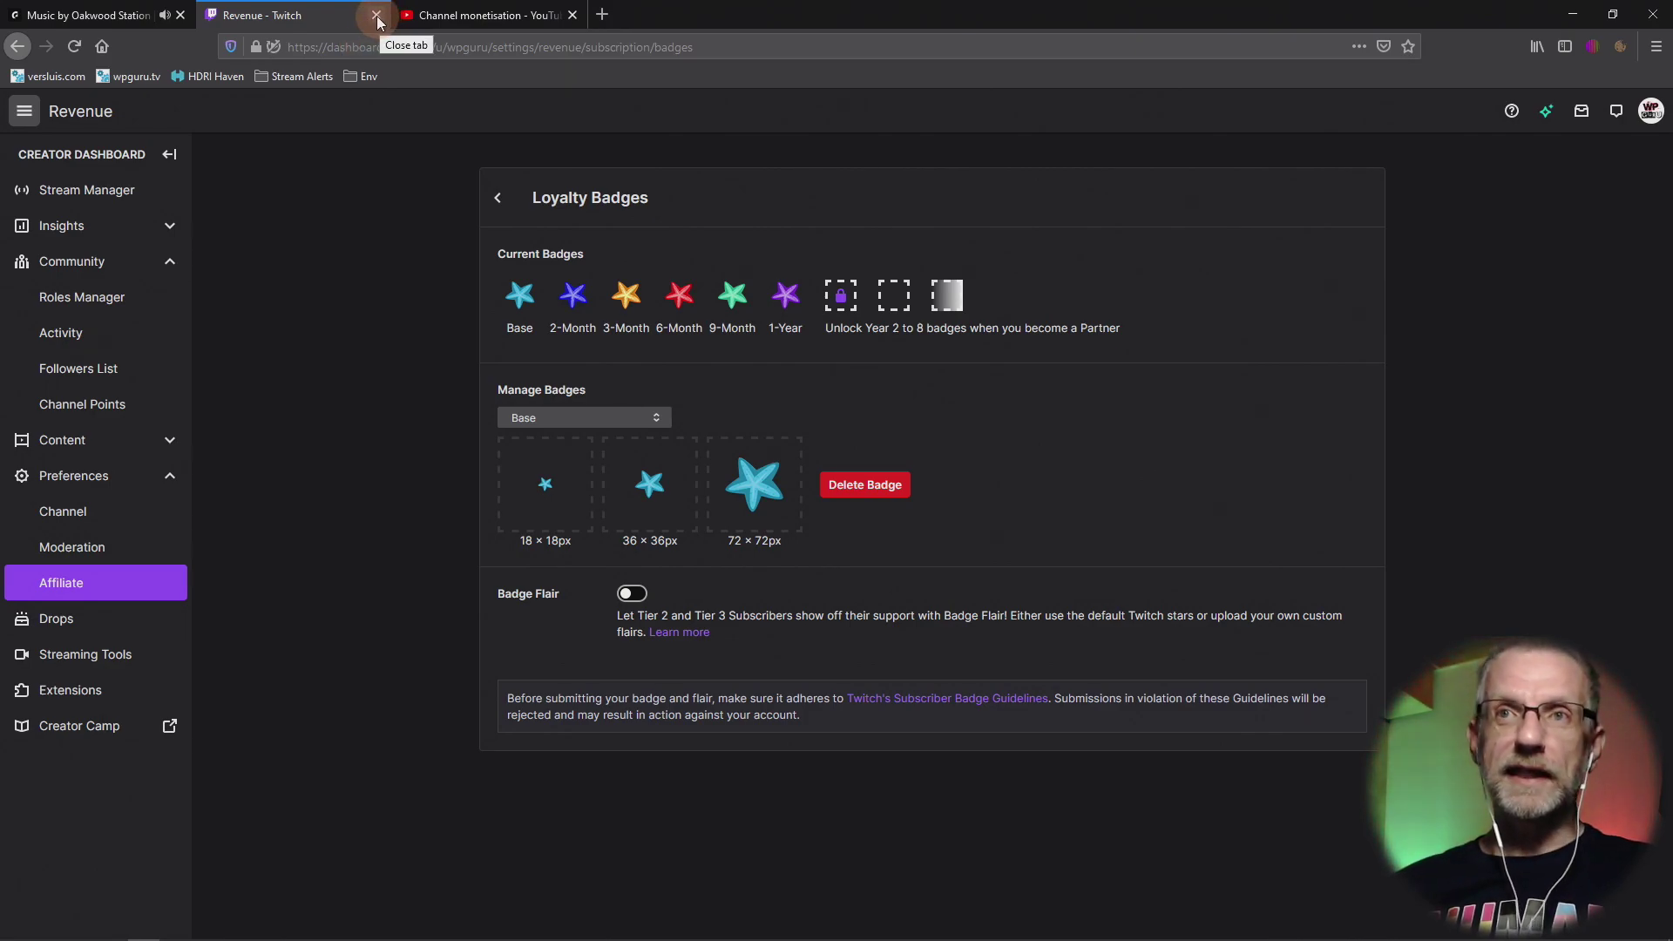
left_click(531, 17)
left_click(572, 16)
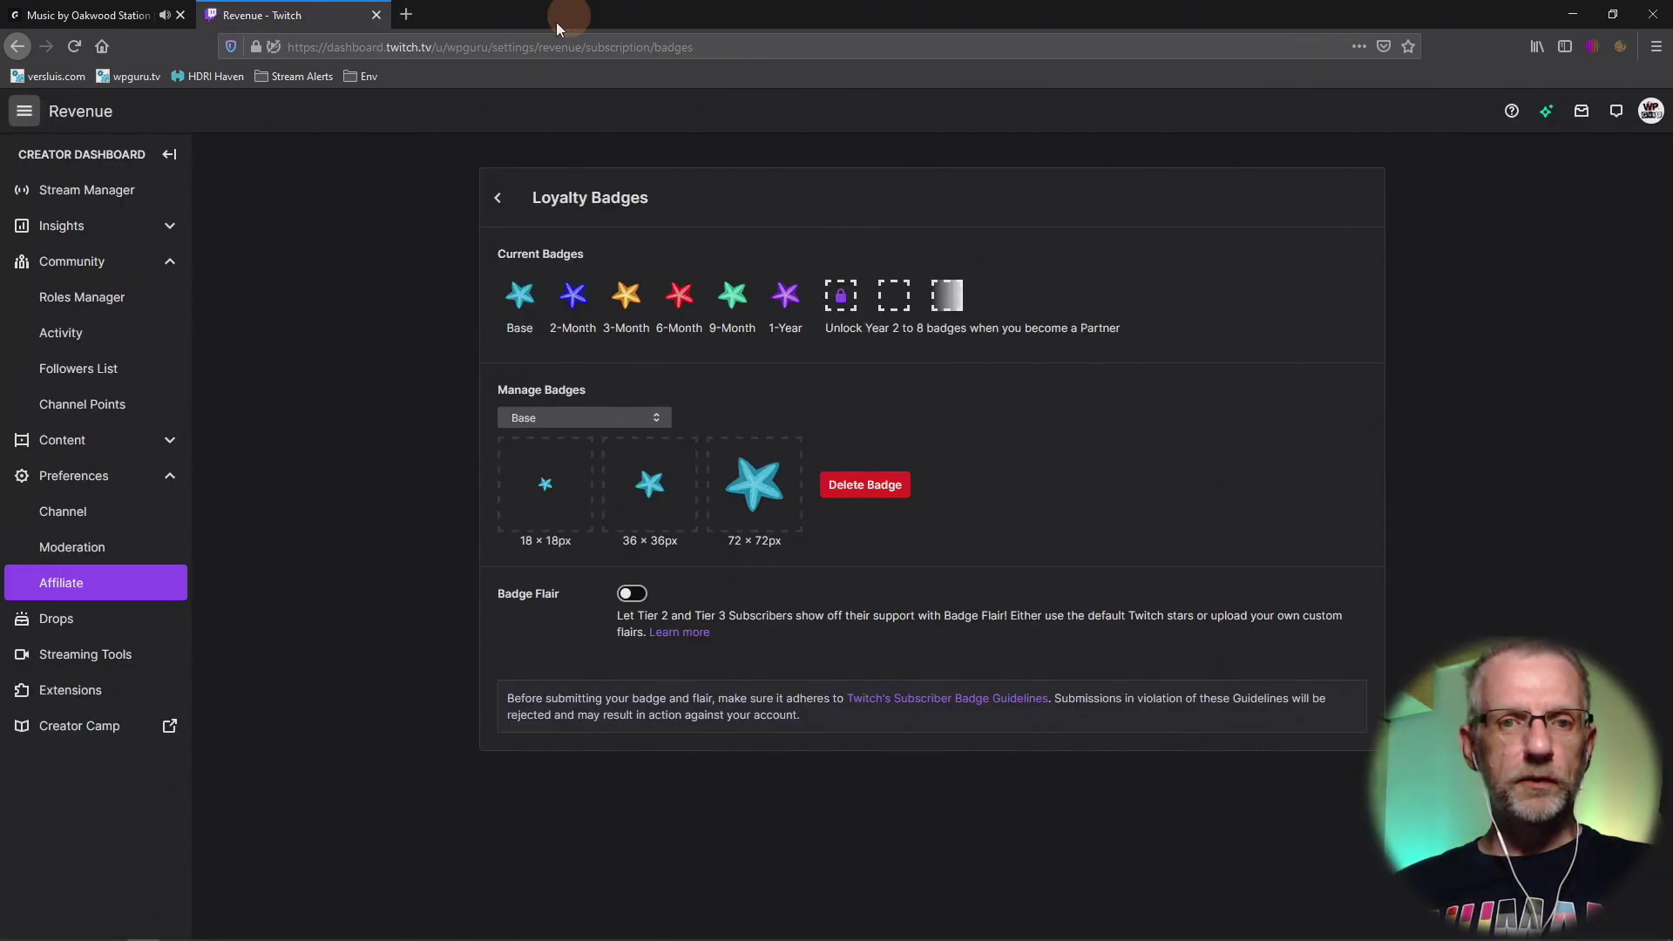
left_click(498, 198)
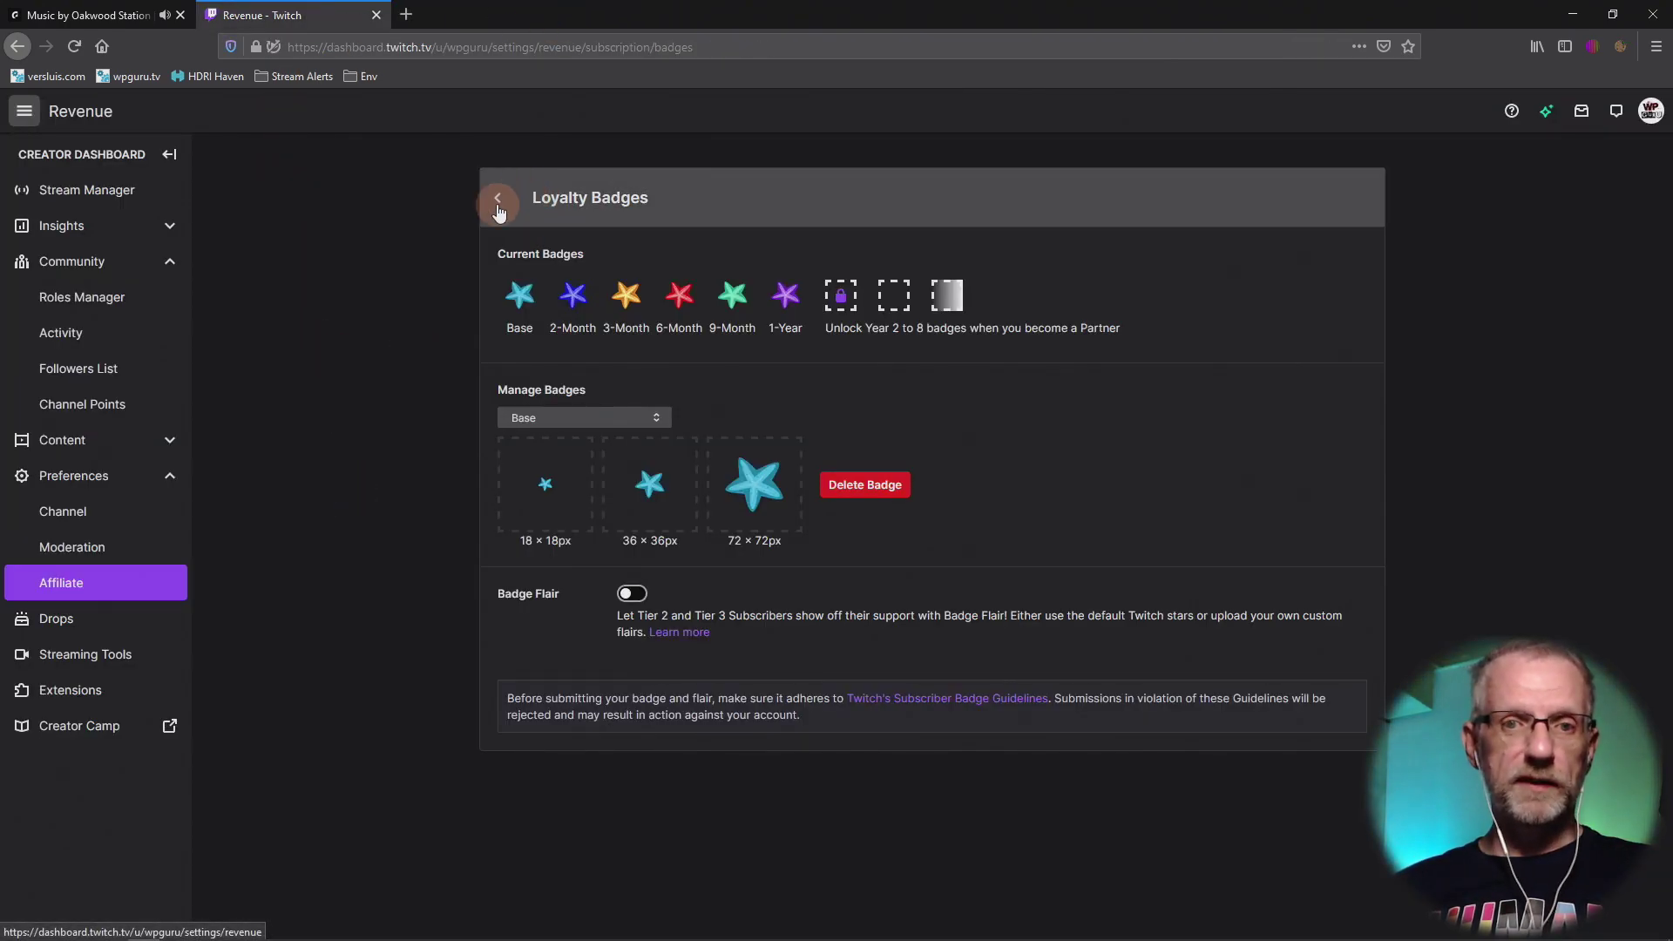